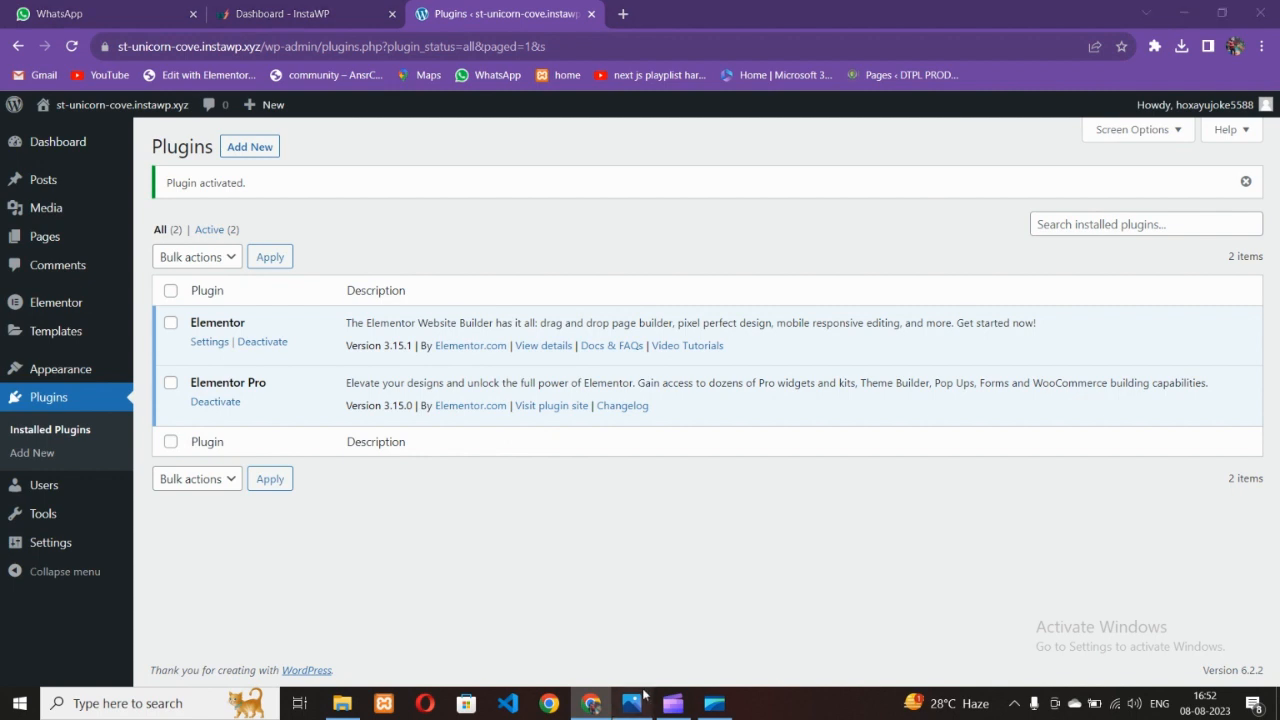
Bring up the Contact_1-1.jpg contact-page mockup in Photos for reference
click(631, 703)
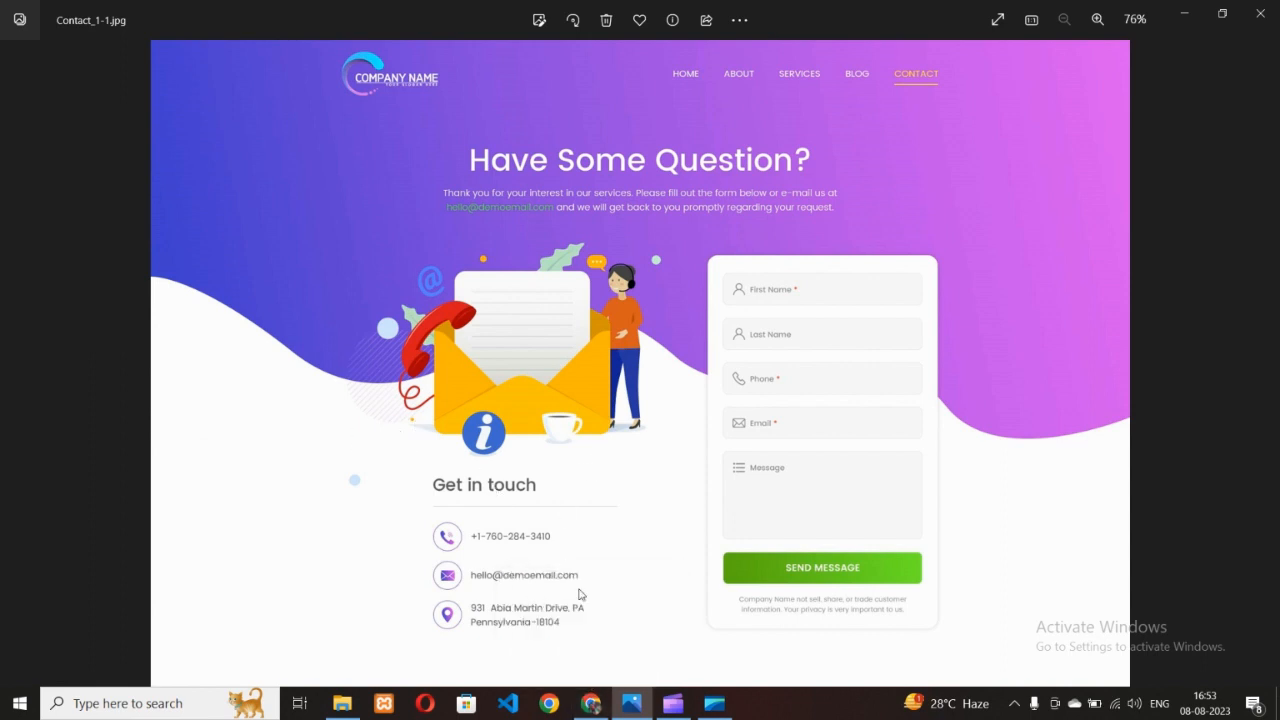
Compare the Contact_1-1.jpg mockup, then return to the WordPress Plugins page in Chrome
click(591, 703)
mouse_move(45, 106)
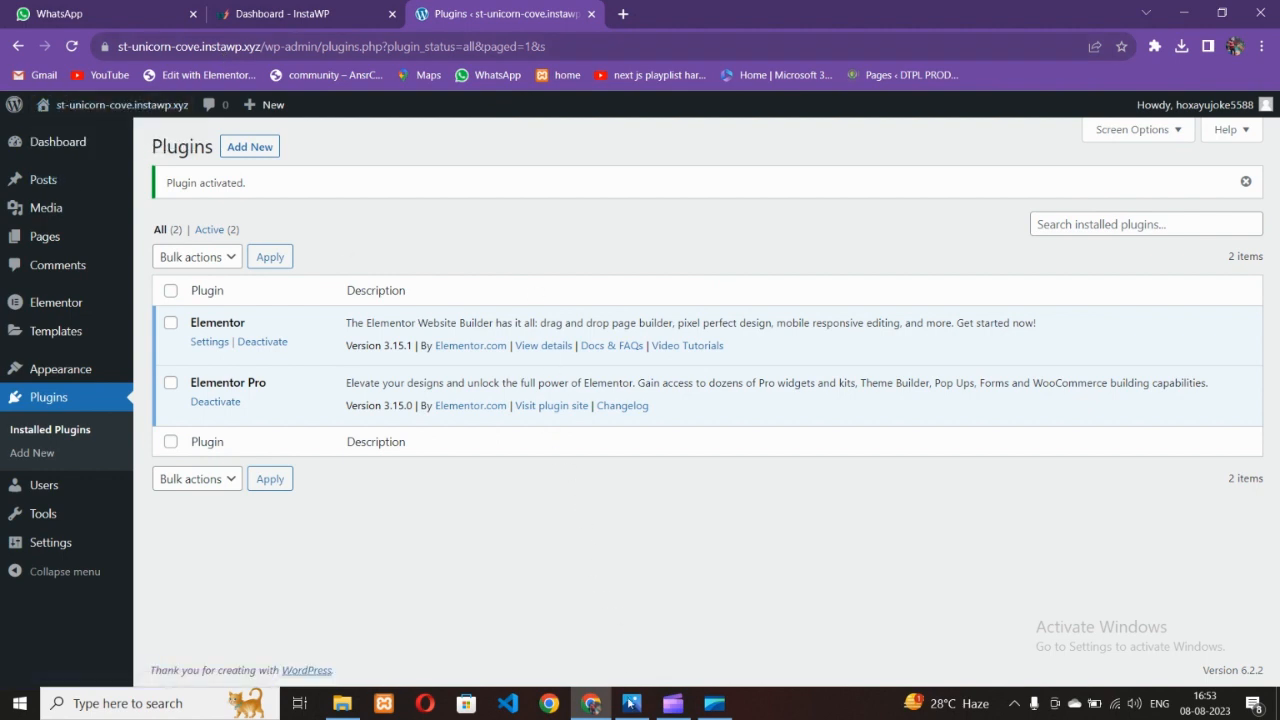
key(alt+Tab)
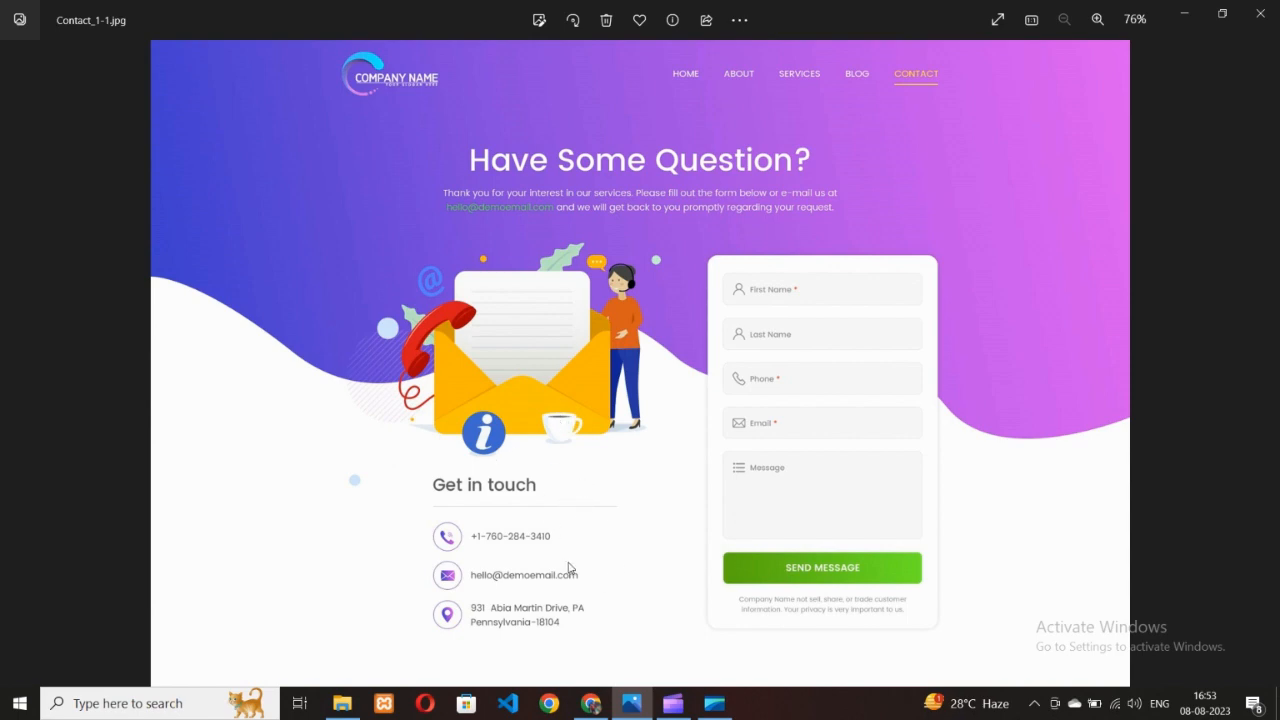
click(591, 703)
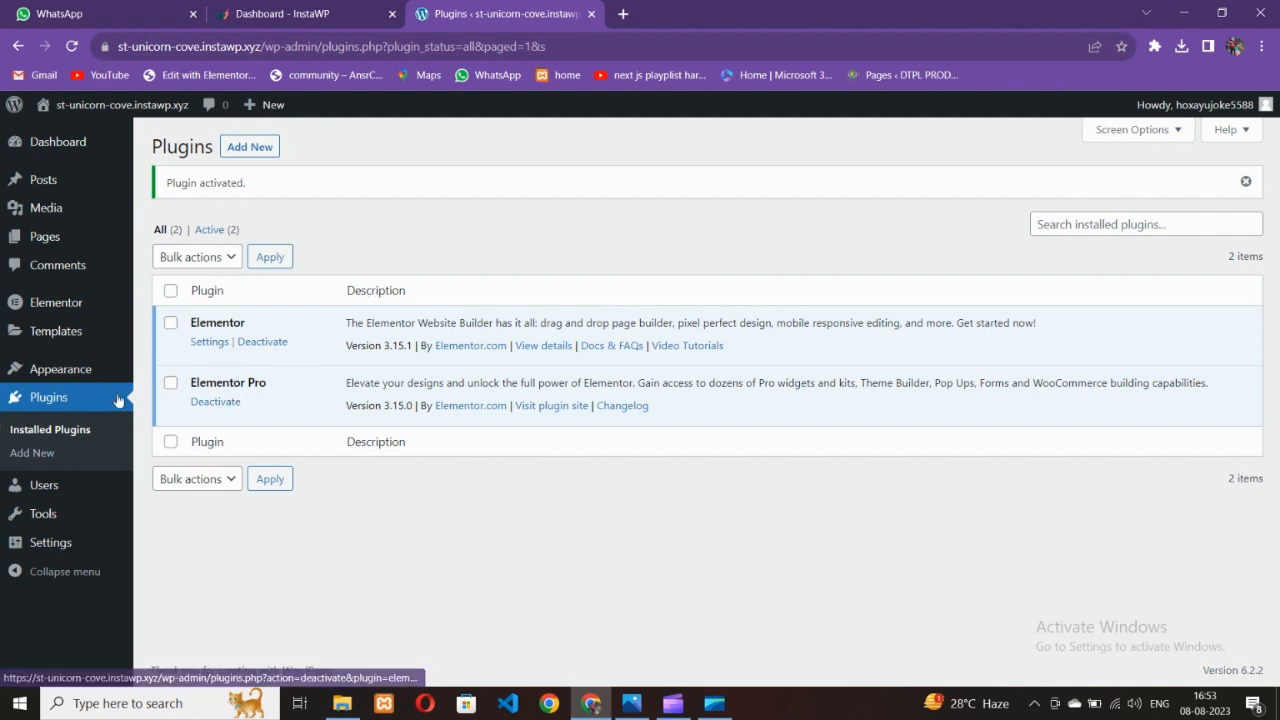
From Appearance > Themes > Add New, install the Hello Elementor theme and activate it
mouse_move(48, 376)
click(167, 371)
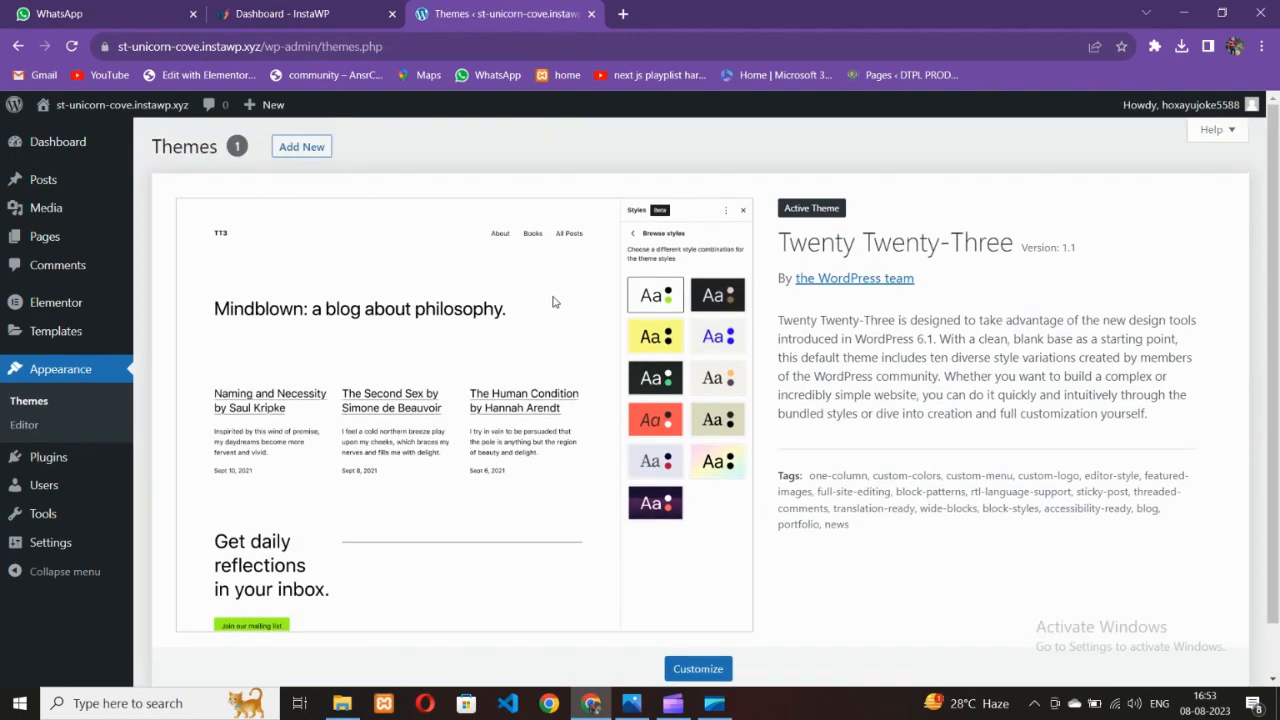
click(317, 159)
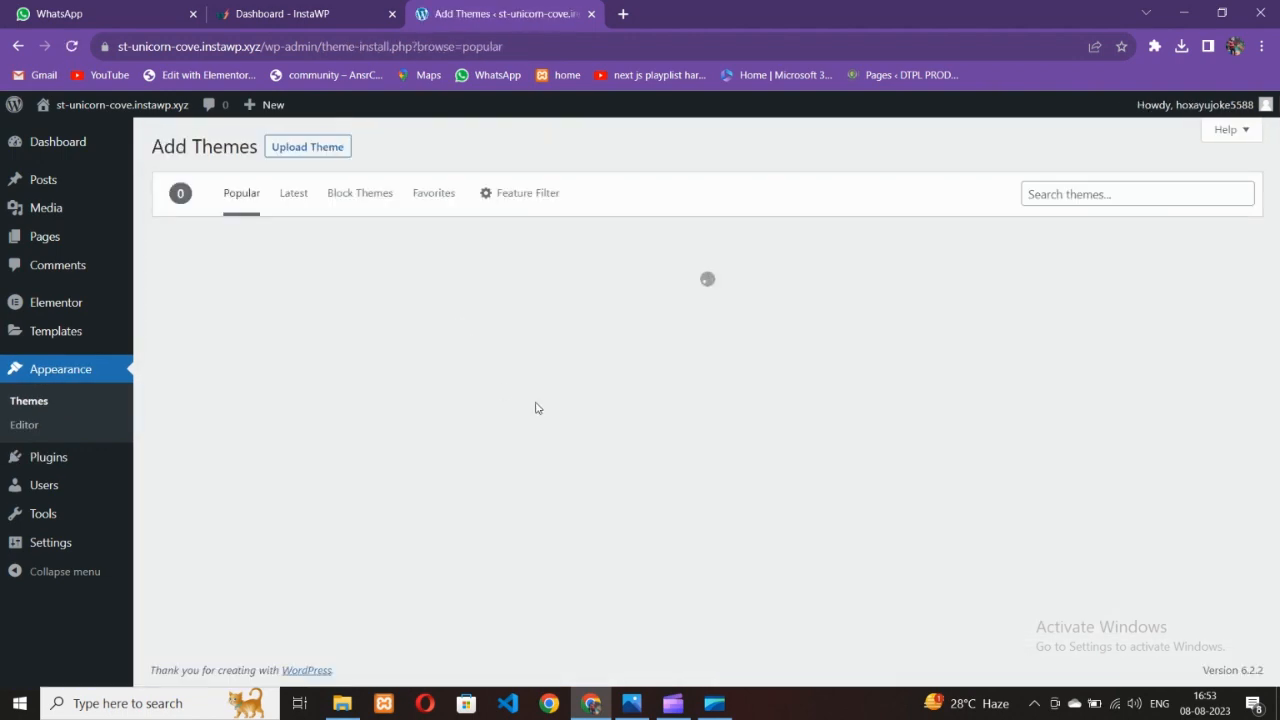
click(768, 482)
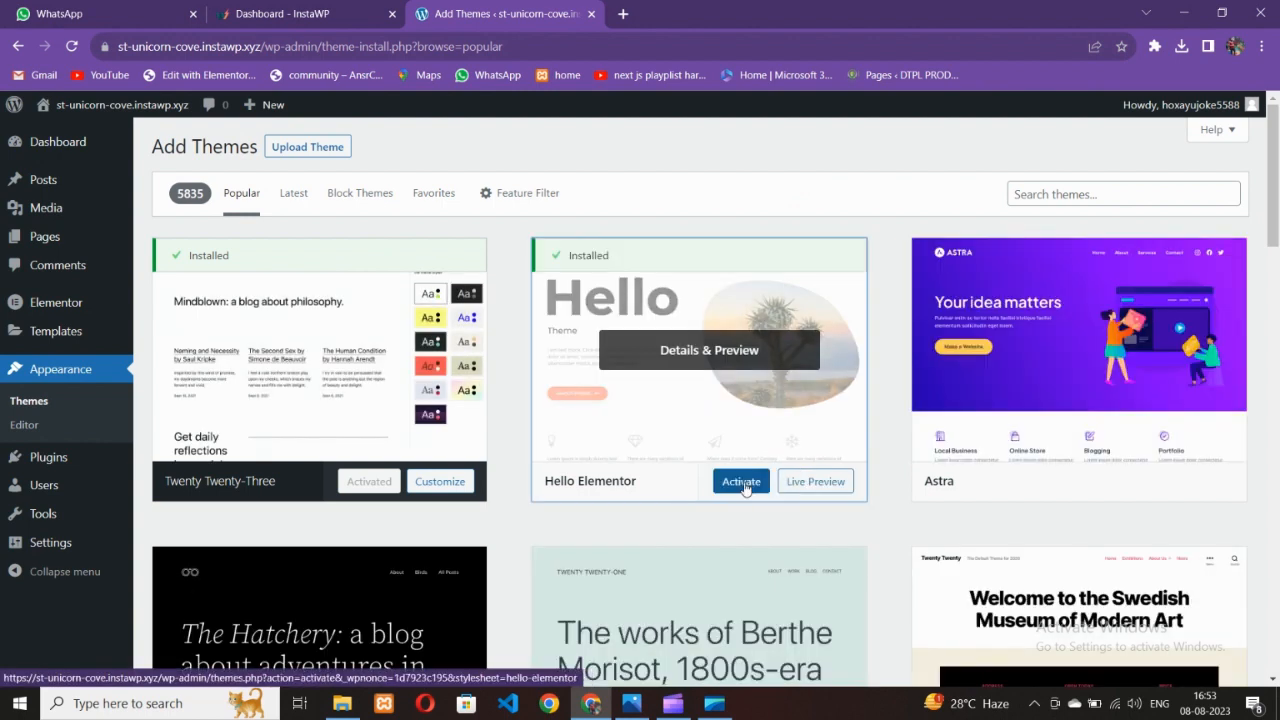
click(744, 486)
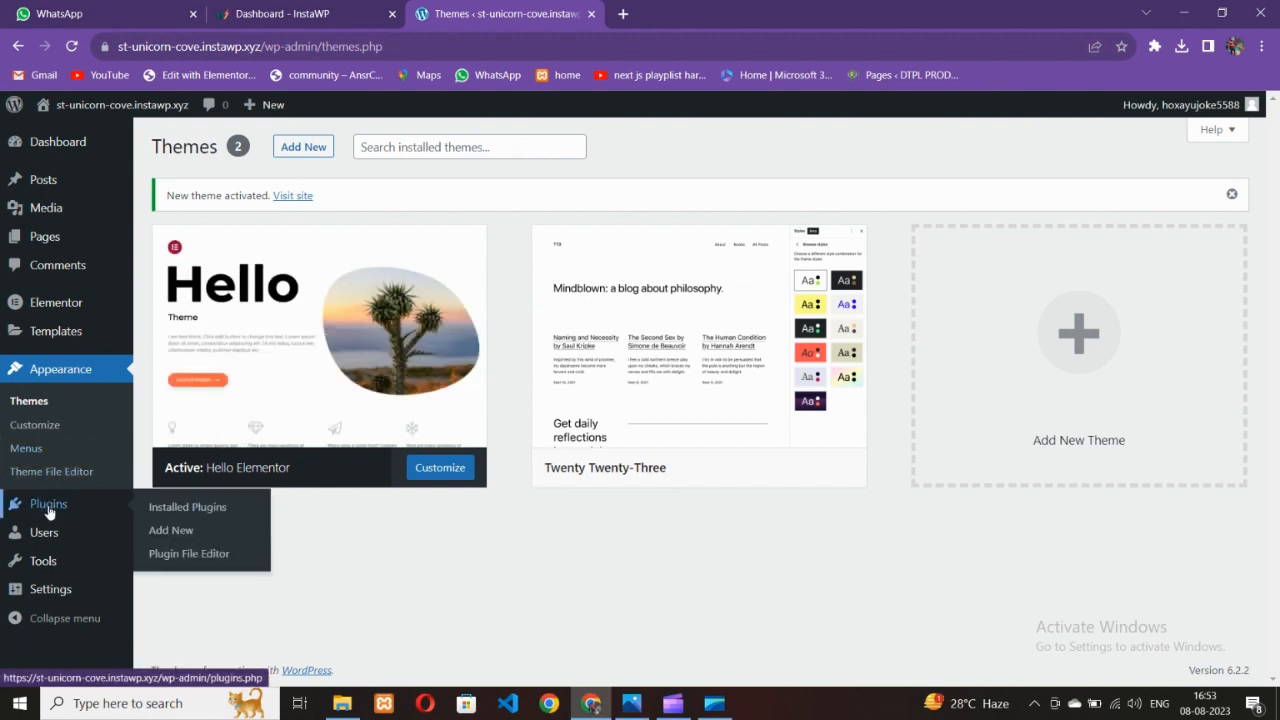
Search the Add Plugins directory for 'elementor'
click(185, 507)
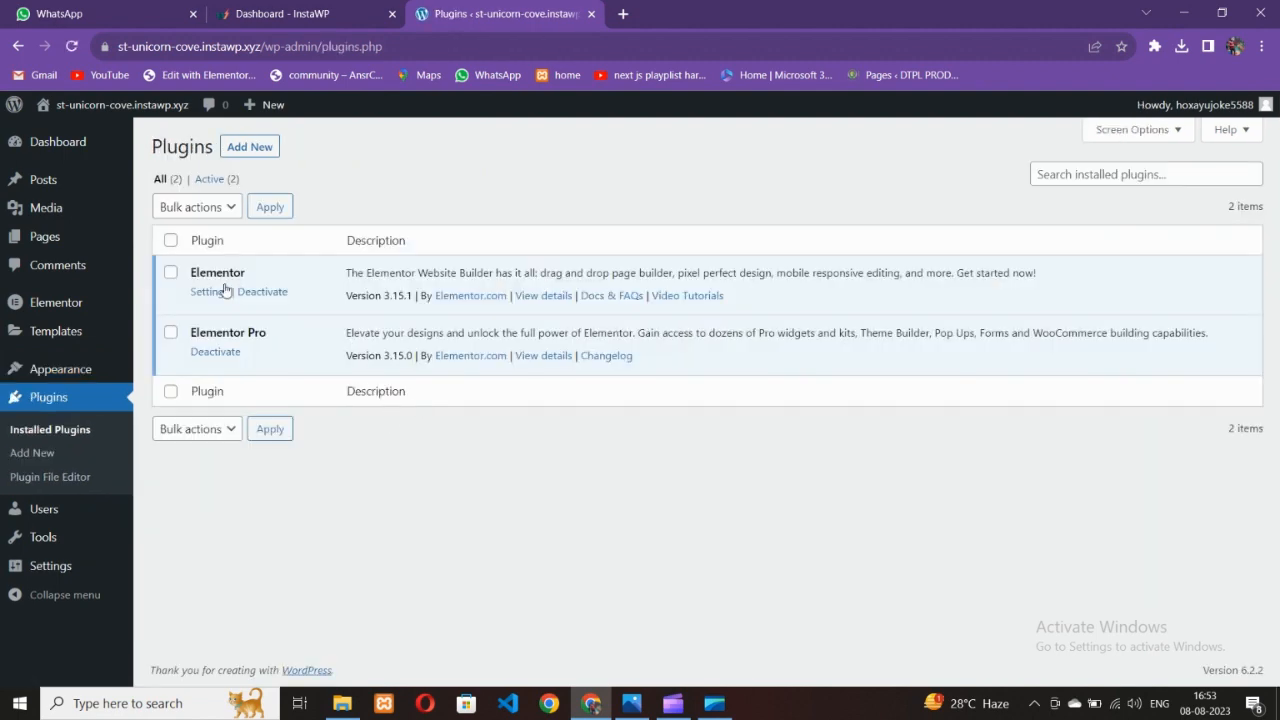
click(256, 146)
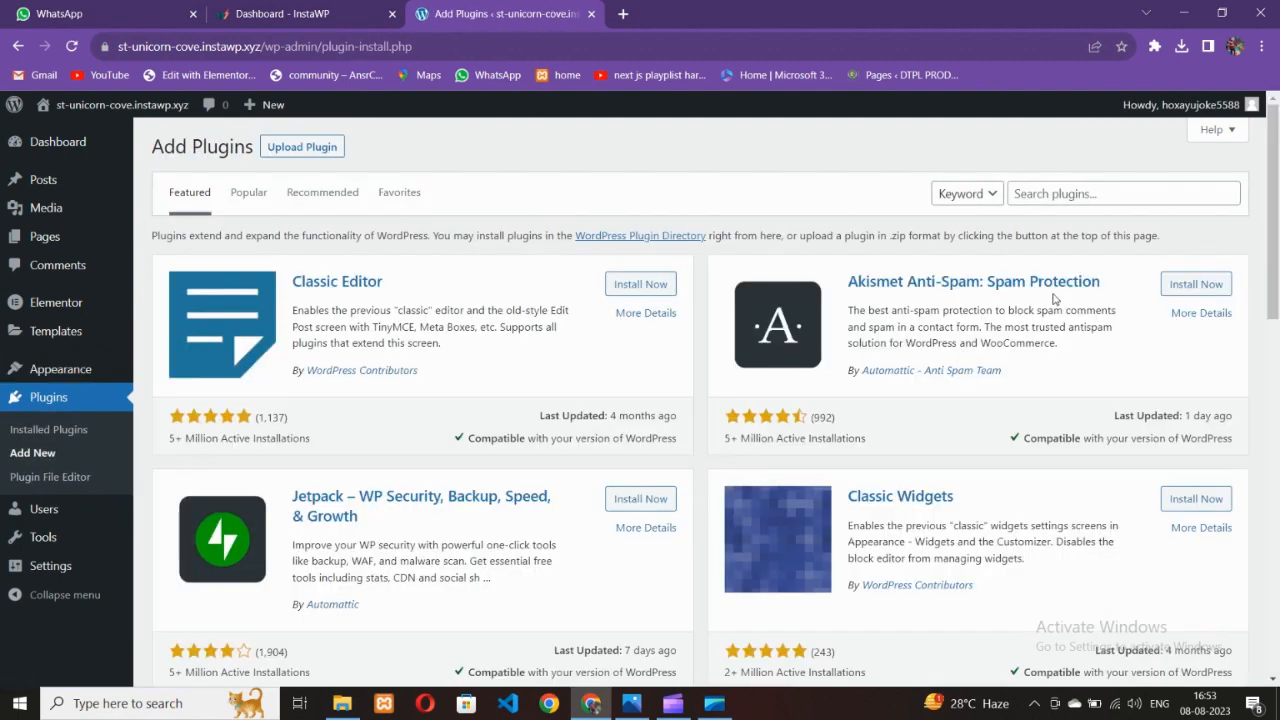
click(1042, 196)
click(1116, 292)
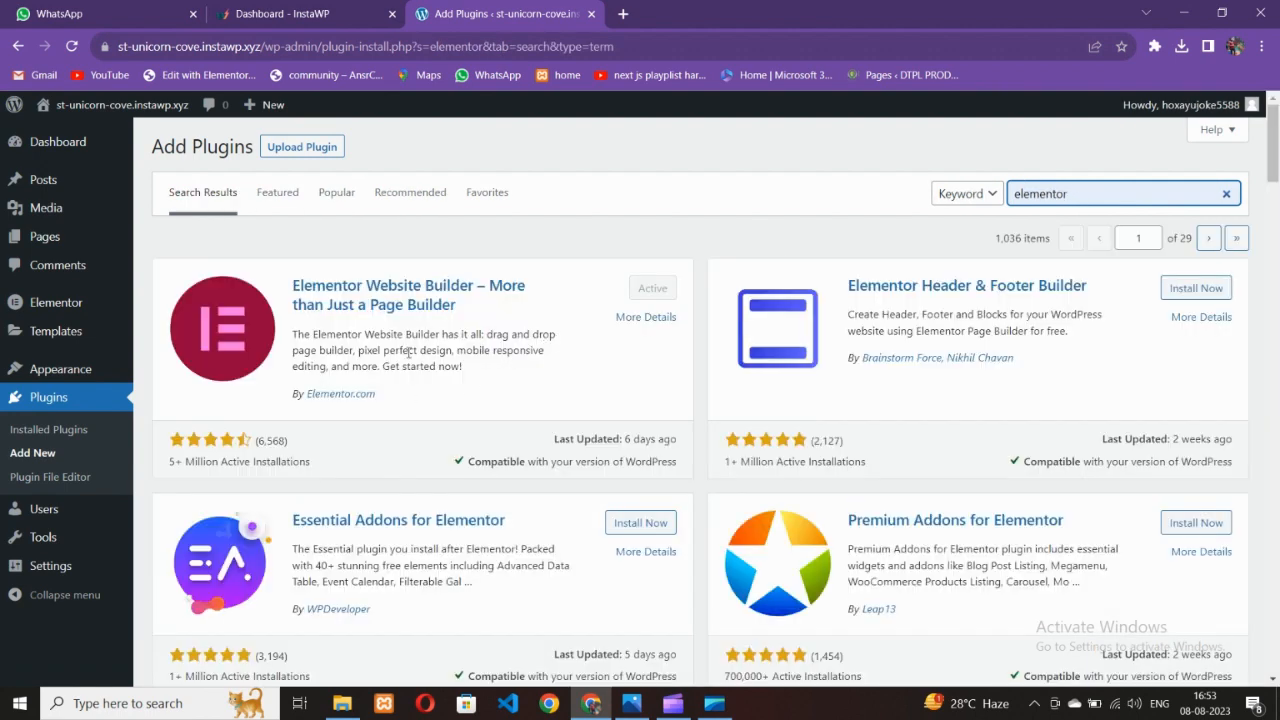
scroll(729, 409, down, 1)
Install Essential Addons for Elementor and Premium Addons for Elementor from the results
click(641, 440)
scroll(381, 456, down, 2)
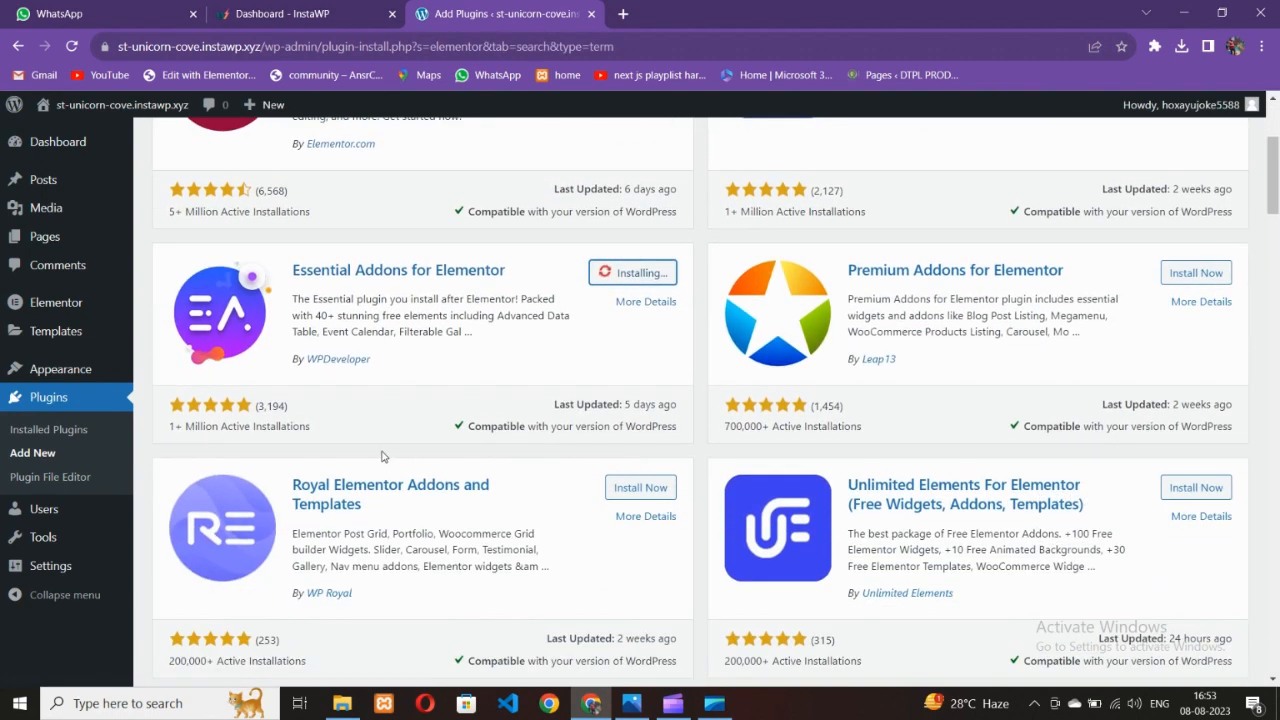
scroll(727, 381, up, 1)
click(1174, 365)
scroll(854, 434, down, 2)
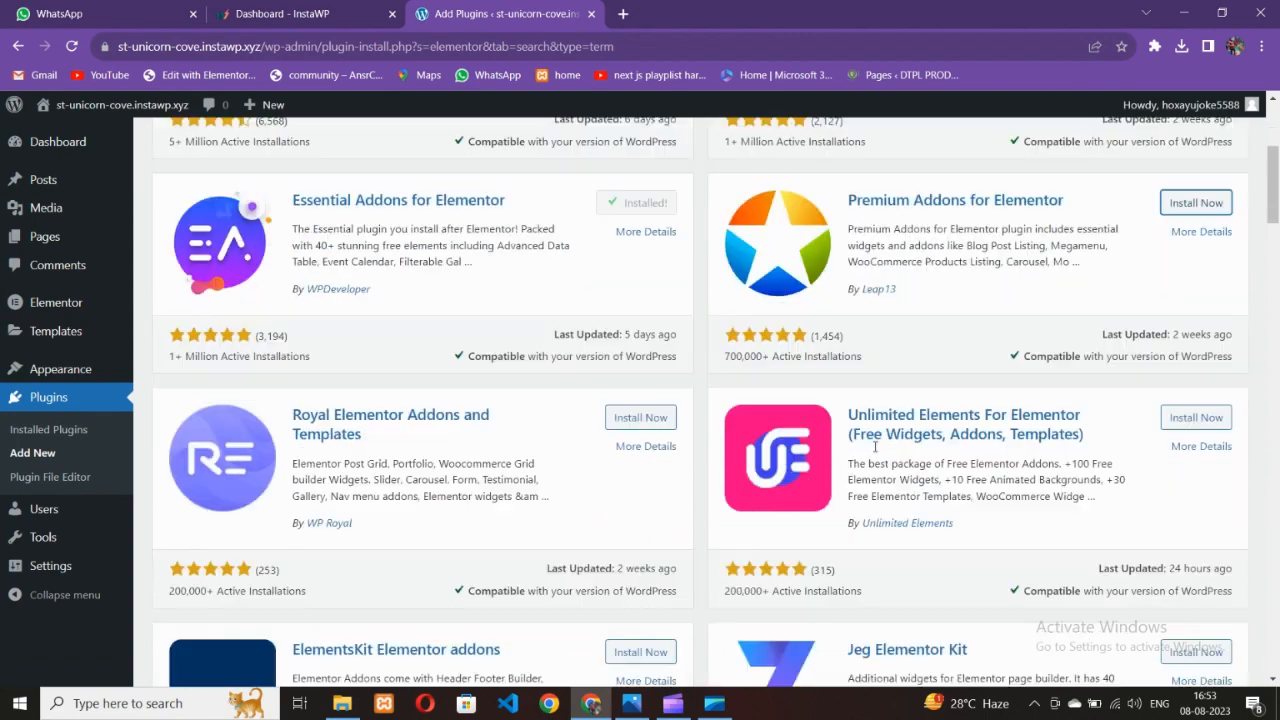
scroll(768, 397, up, 2)
scroll(768, 397, down, 3)
scroll(727, 387, up, 2)
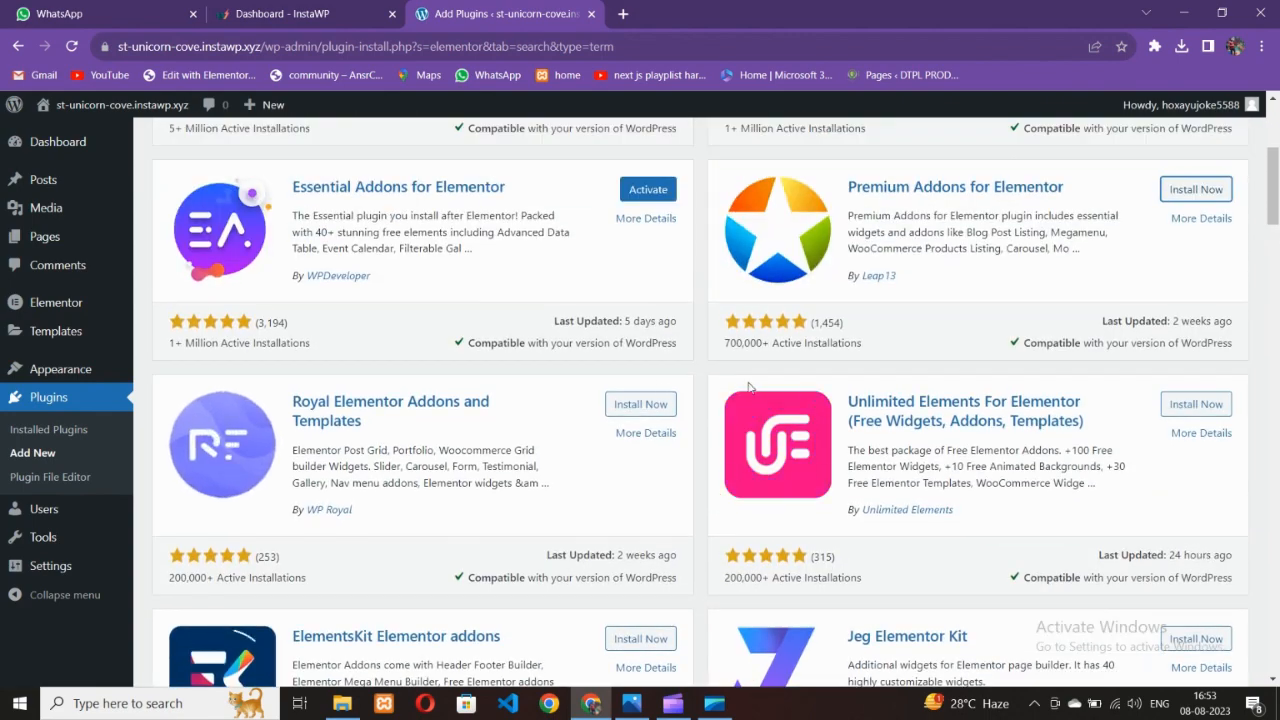
scroll(727, 387, up, 2)
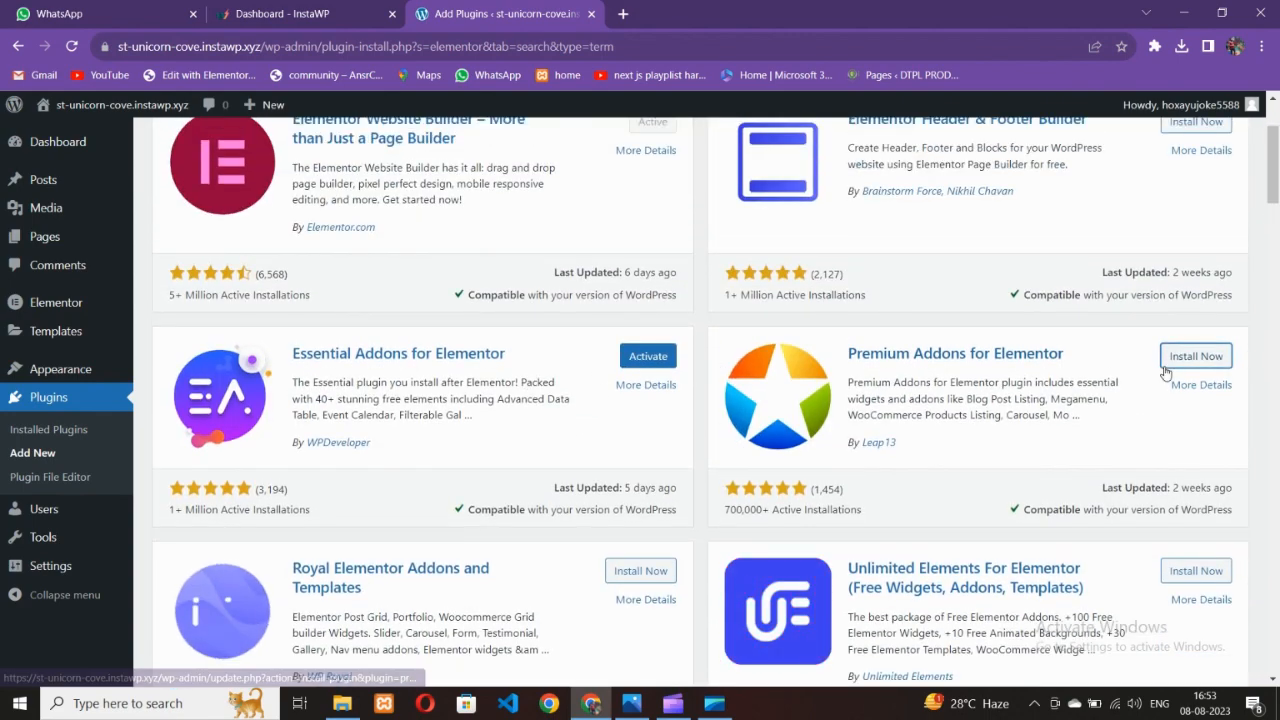
scroll(700, 430, down, 4)
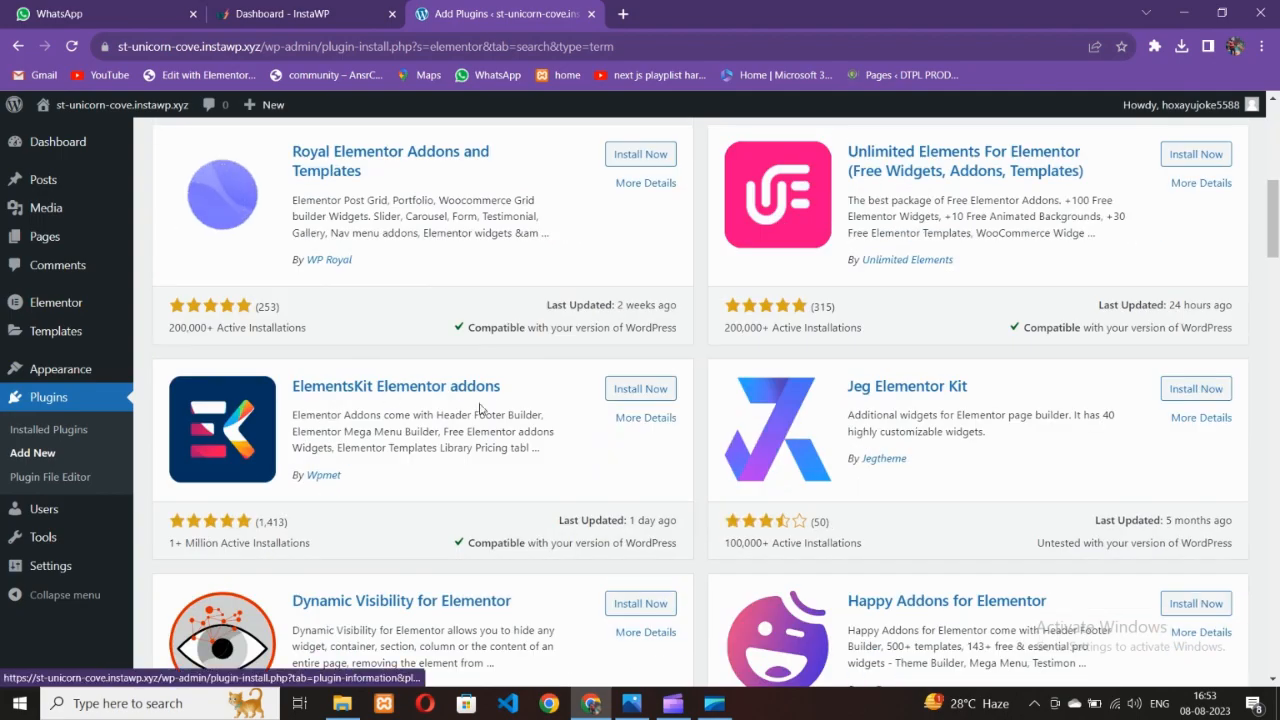
scroll(494, 410, up, 3)
scroll(697, 442, up, 3)
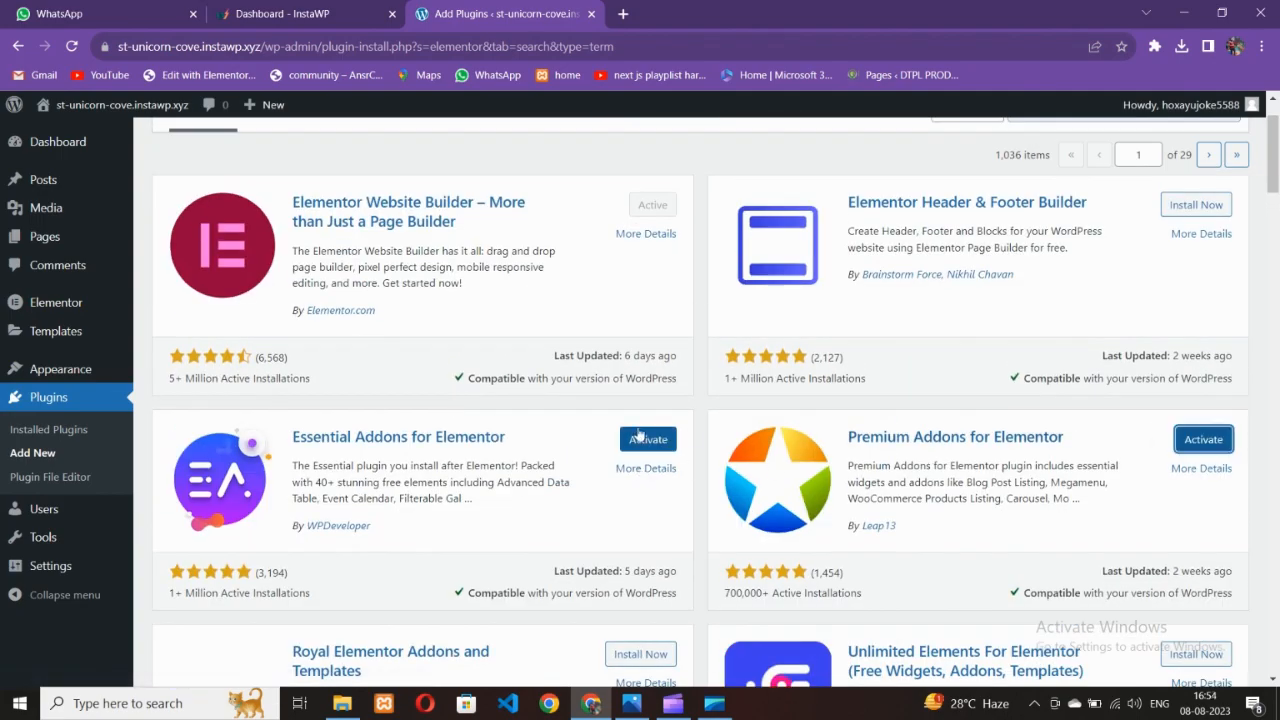
scroll(443, 423, down, 4)
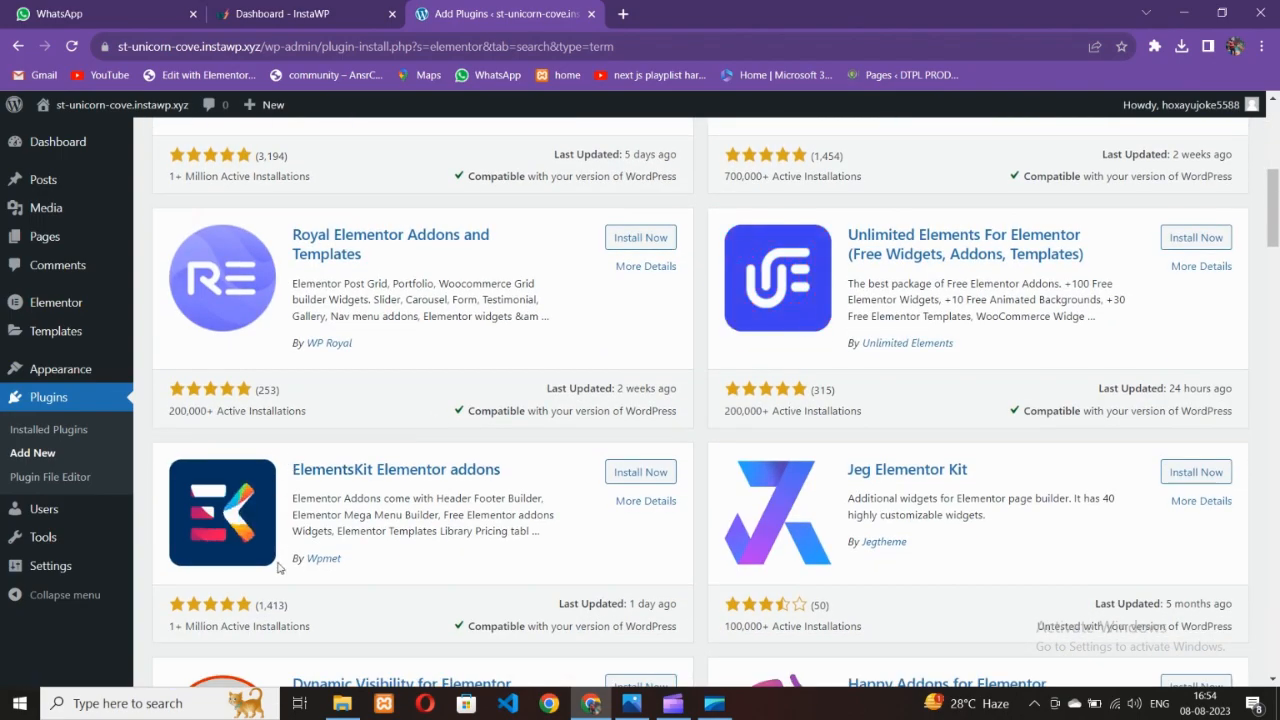
Install ElementsKit Elementor addons and go back to Installed Plugins
click(640, 472)
scroll(452, 468, up, 4)
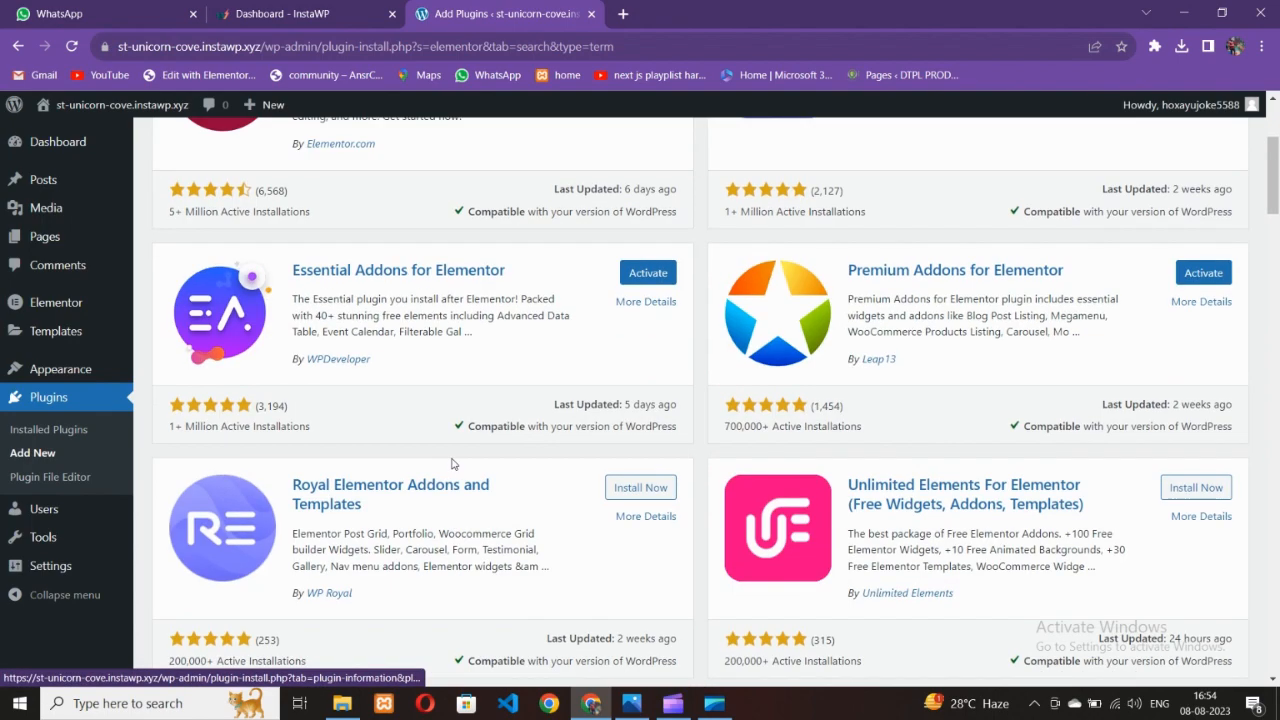
scroll(443, 454, down, 1)
scroll(443, 454, down, 3)
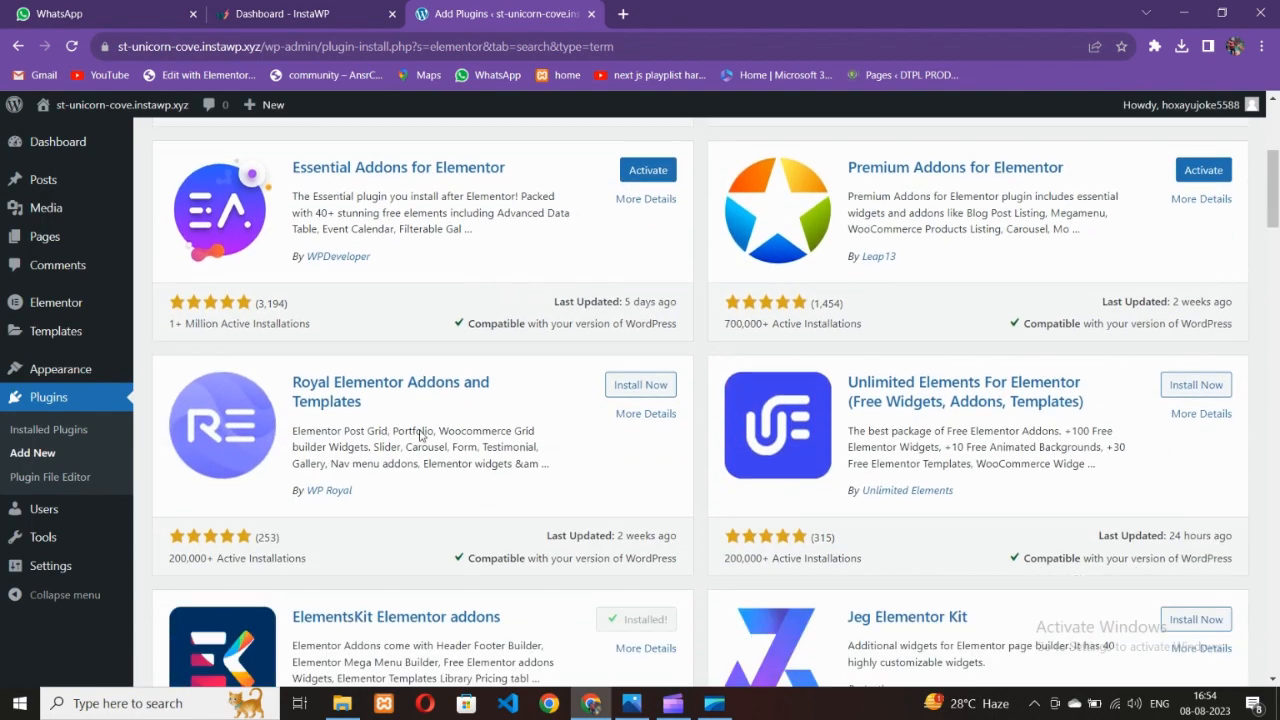
scroll(409, 437, up, 2)
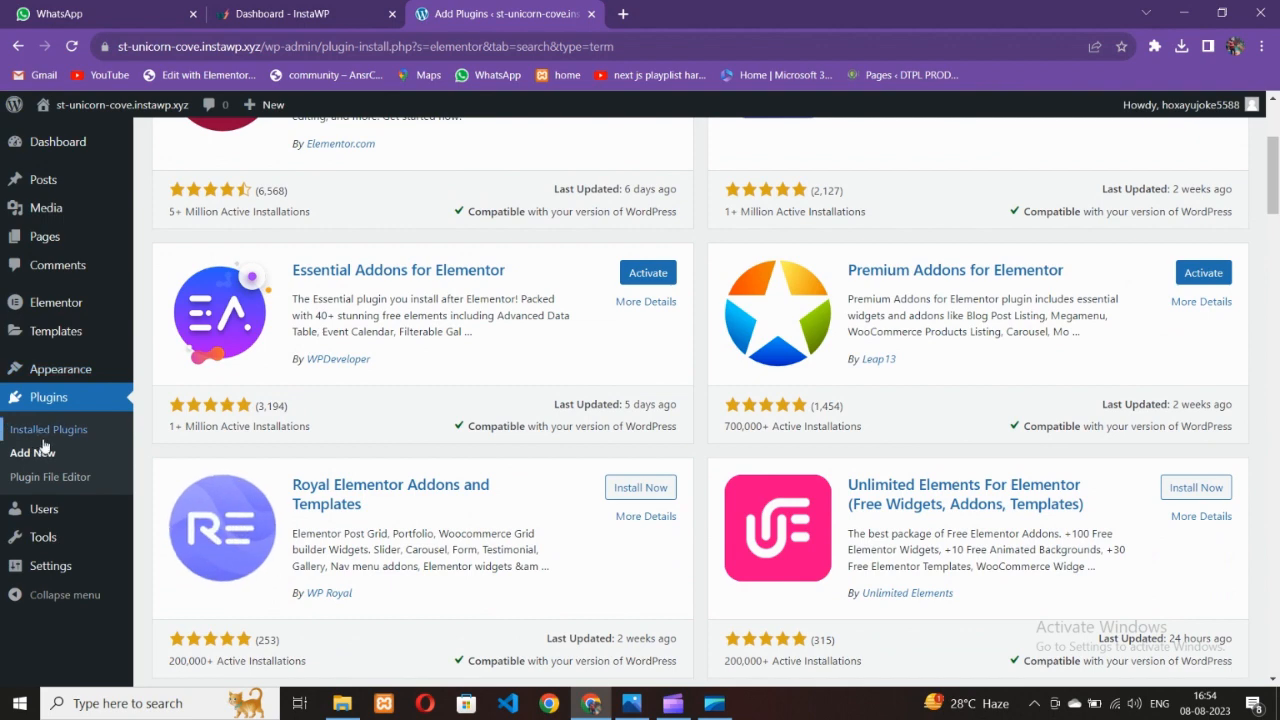
click(46, 432)
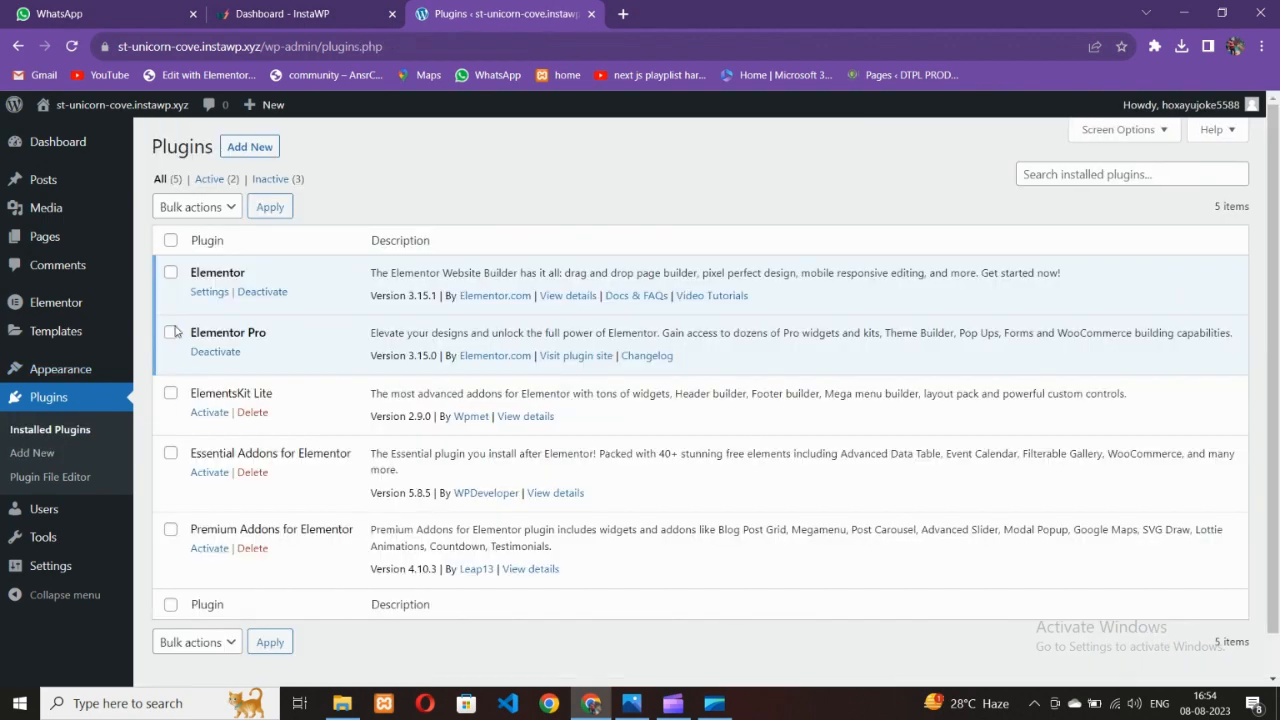
Bulk-activate the selected add-on plugins, including Essential Addons and Premium Addons
click(171, 453)
click(170, 529)
click(194, 212)
click(180, 243)
click(270, 207)
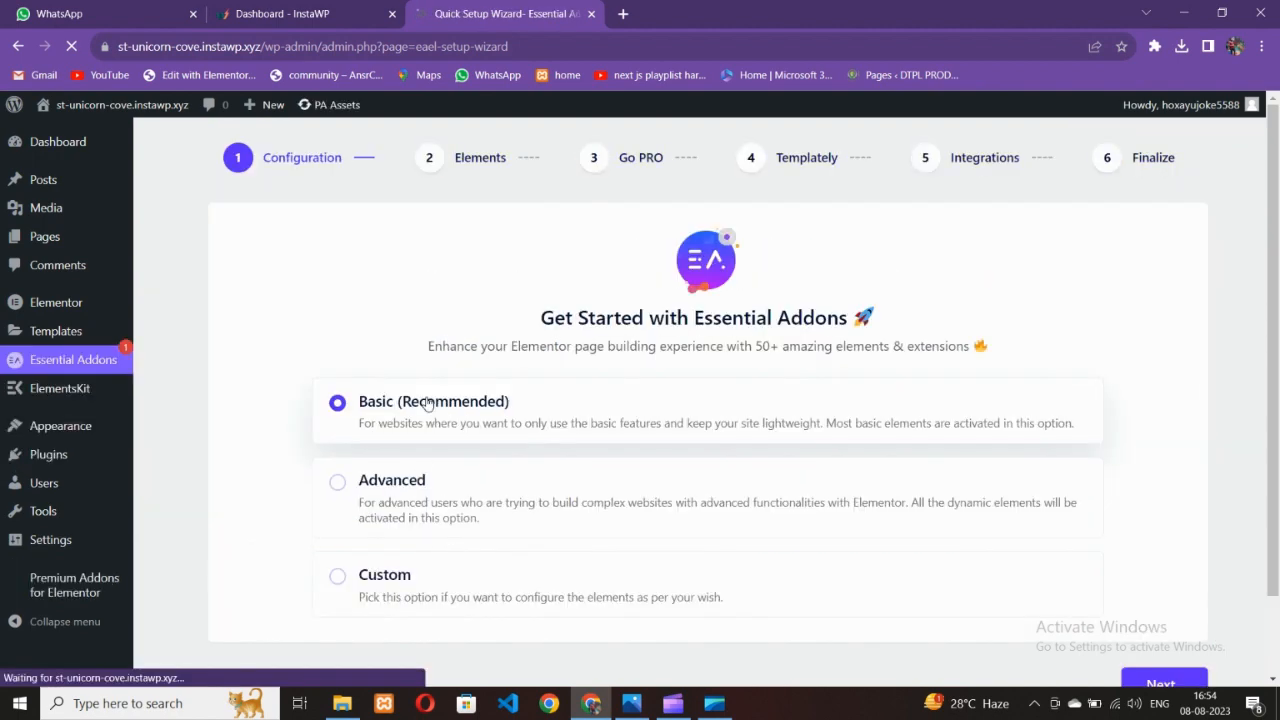
Complete the Essential Addons setup wizard with Custom configuration, skipping PRO and templates, declining data sharing
click(443, 580)
scroll(570, 535, down, 1)
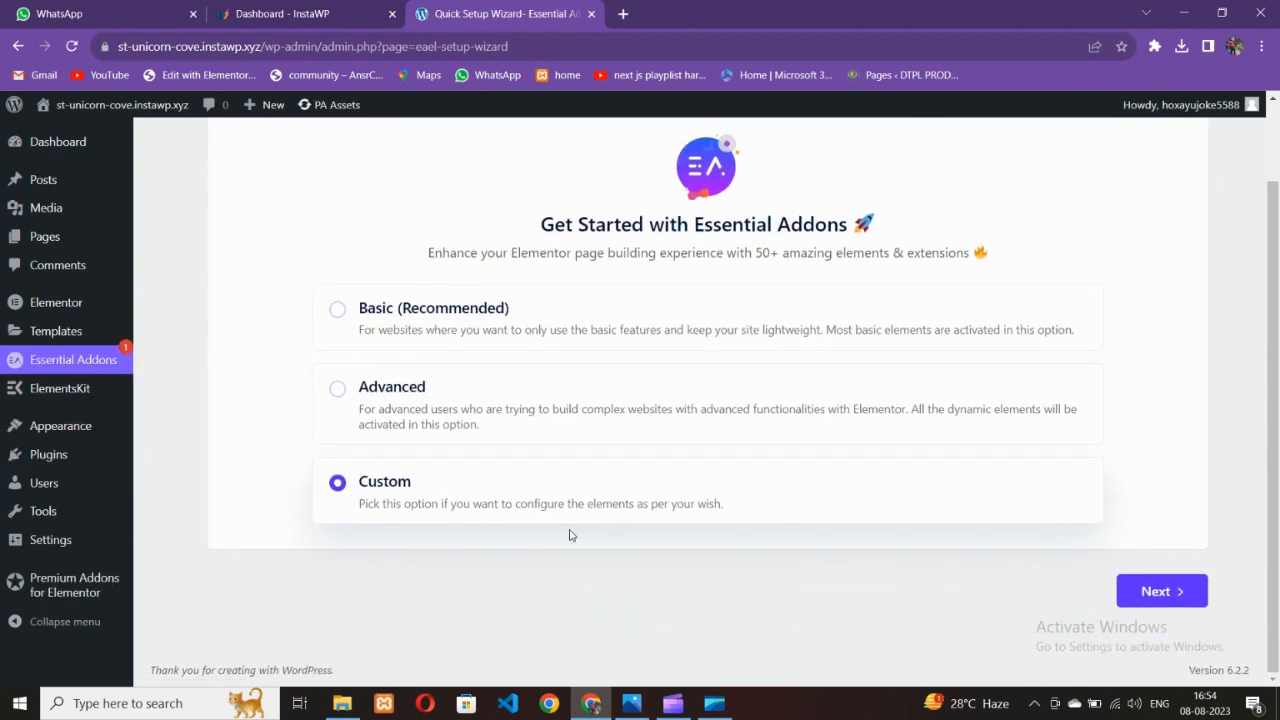
click(1178, 593)
click(709, 631)
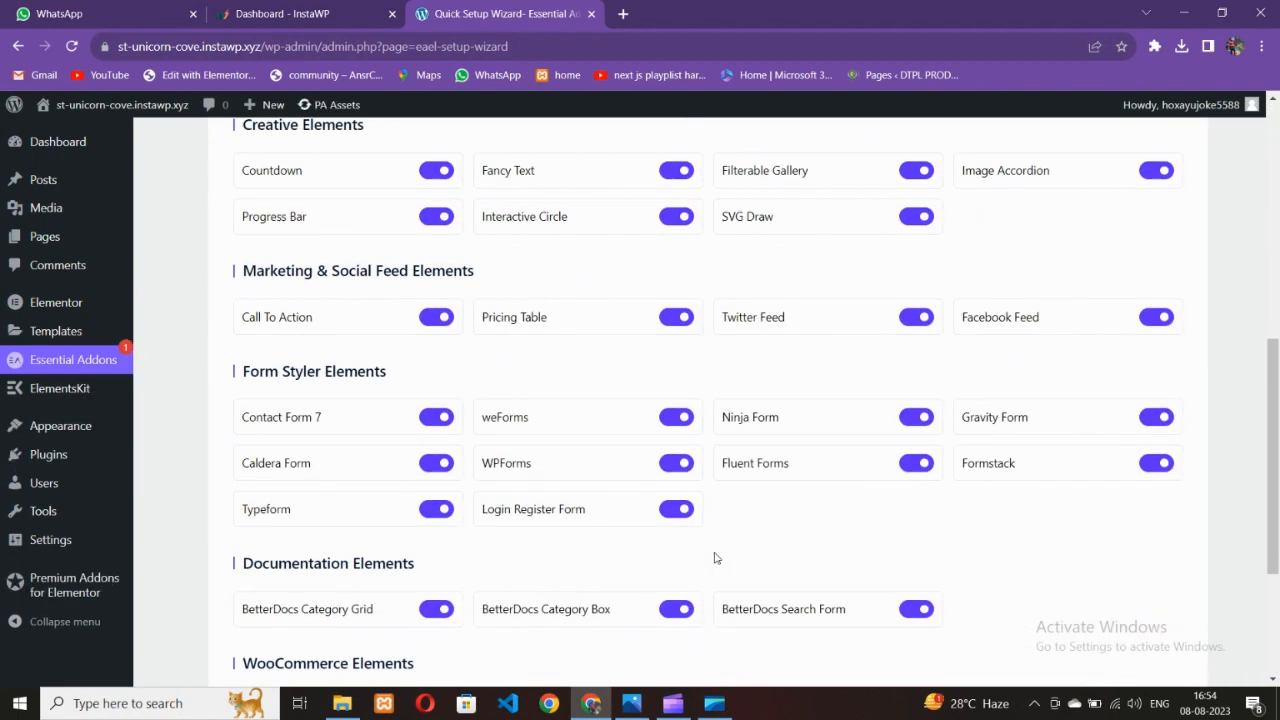
scroll(897, 574, down, 3)
click(1152, 591)
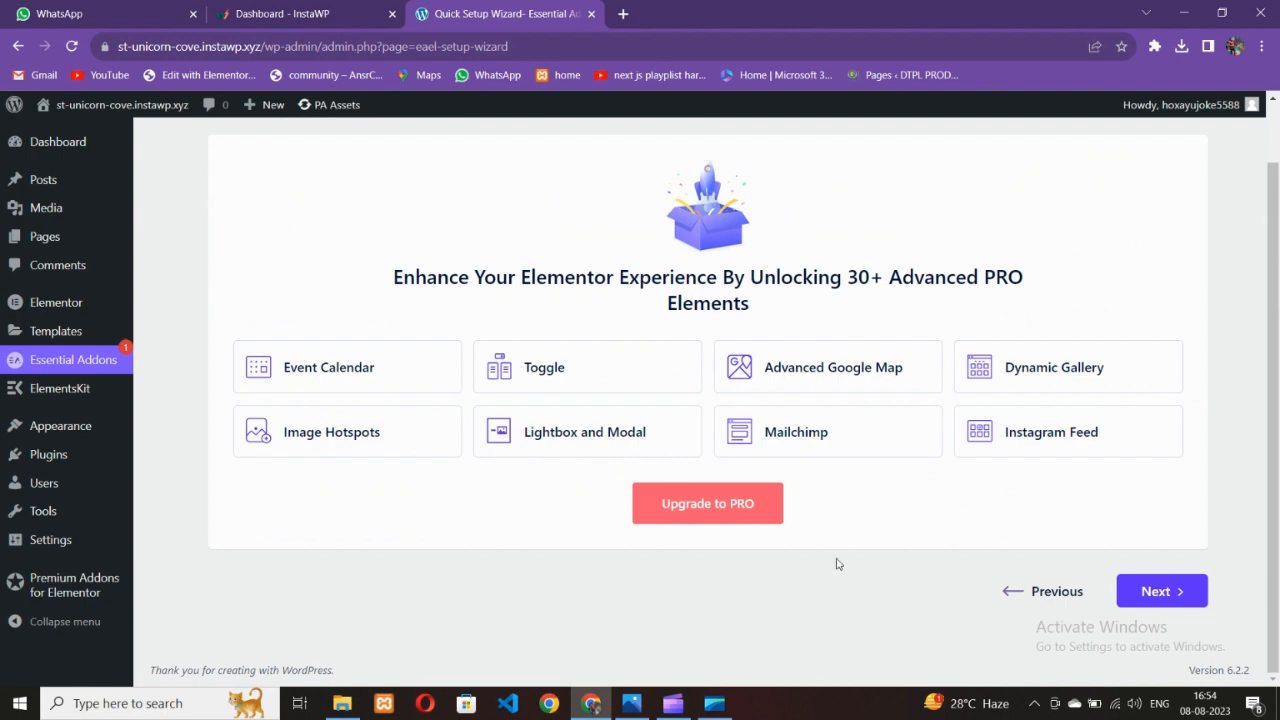
click(1200, 590)
click(1145, 585)
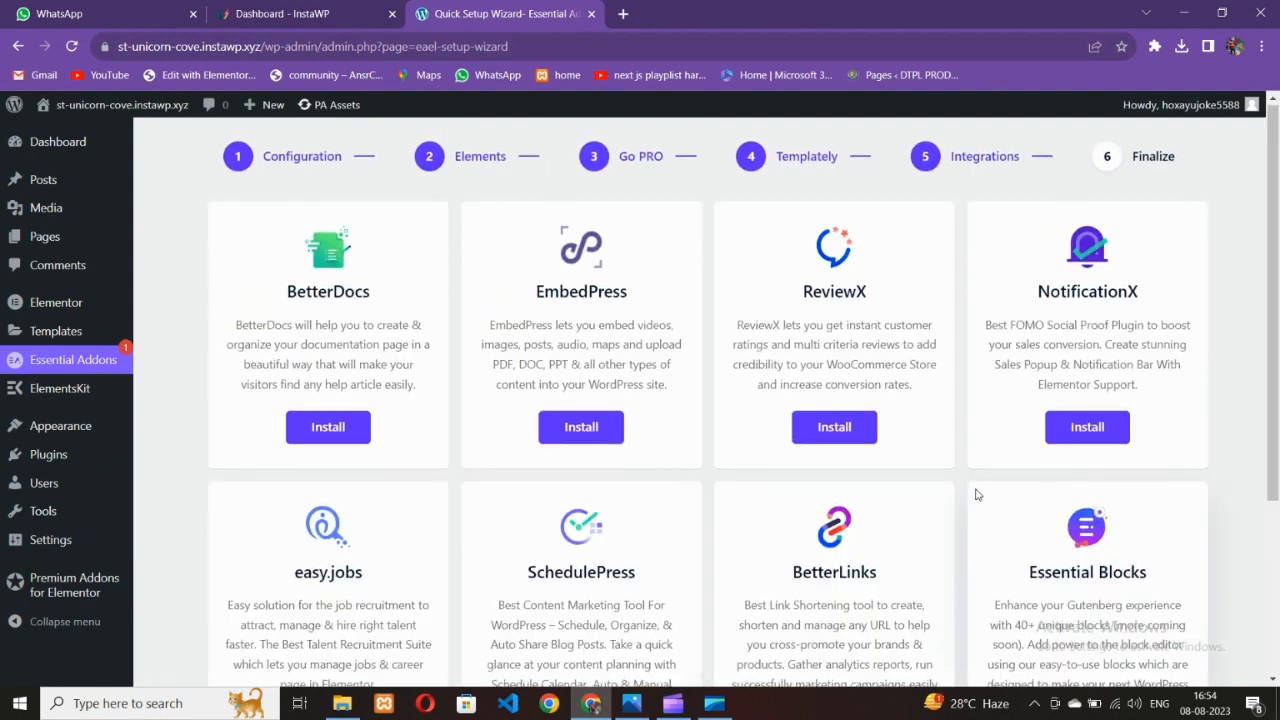
scroll(1082, 573, down, 5)
click(1148, 593)
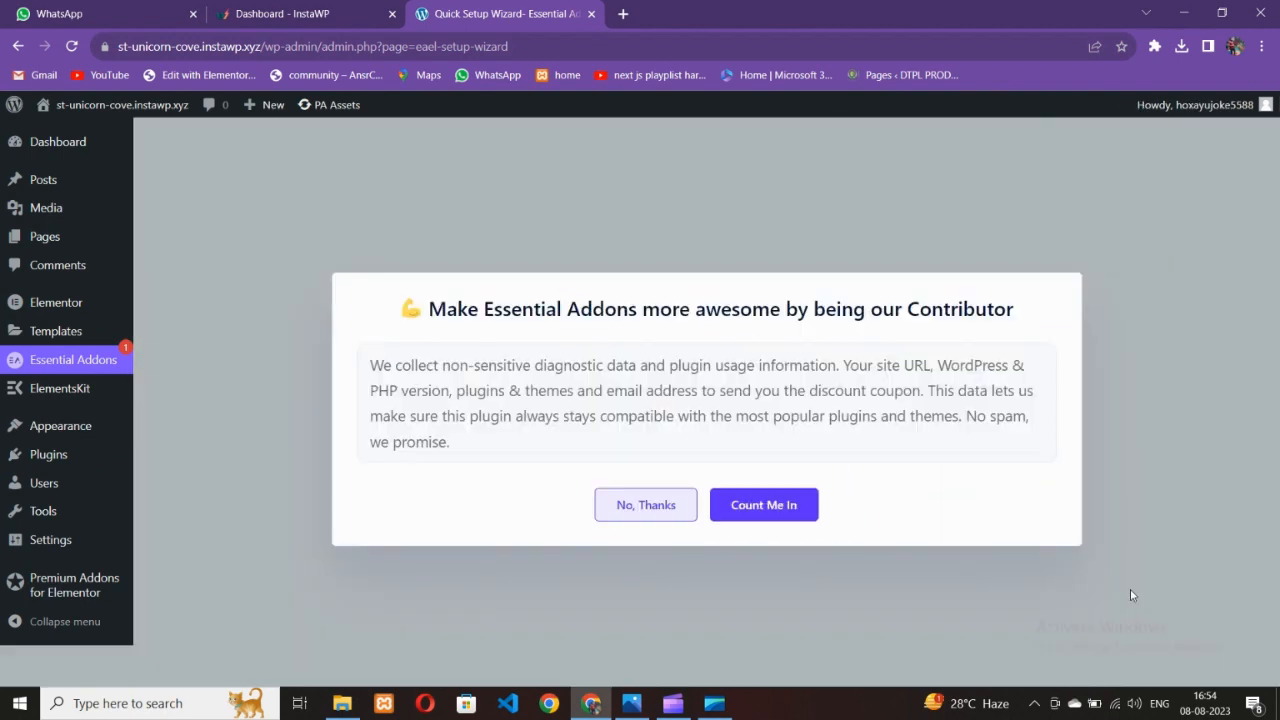
click(692, 512)
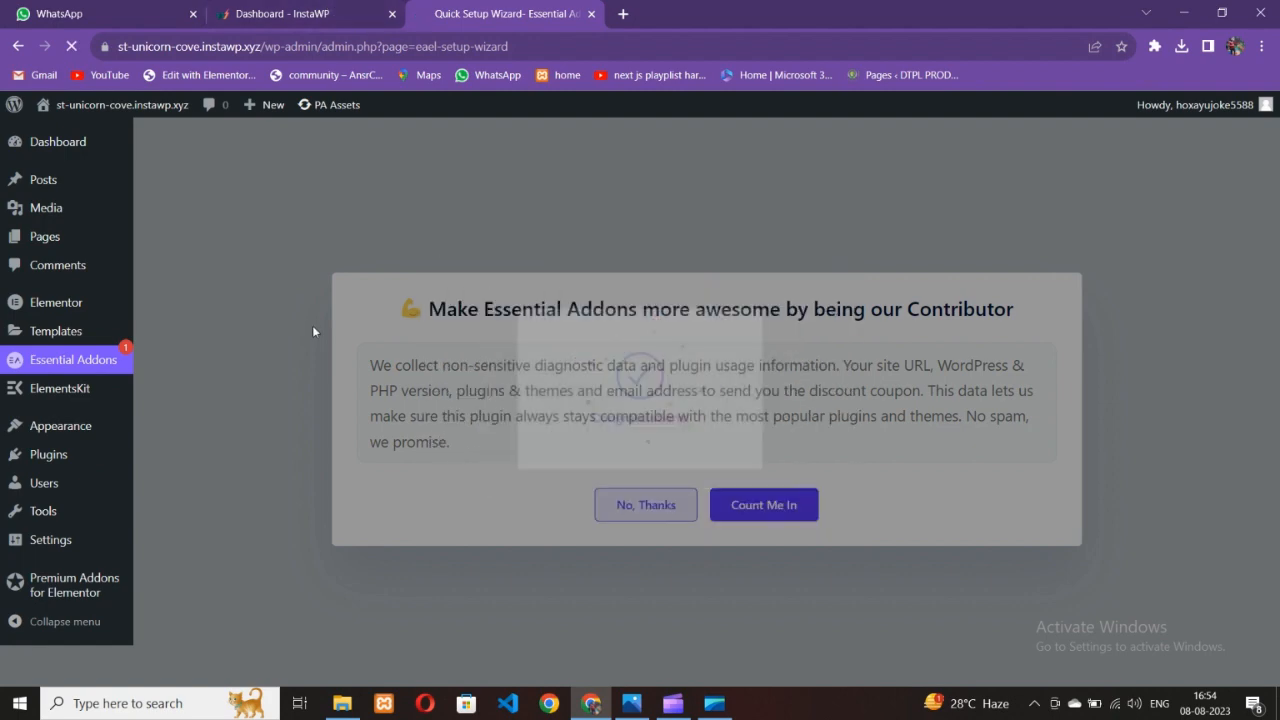
Show the Installed Plugins list to confirm all five plugins are active
scroll(447, 453, down, 4)
scroll(440, 444, up, 3)
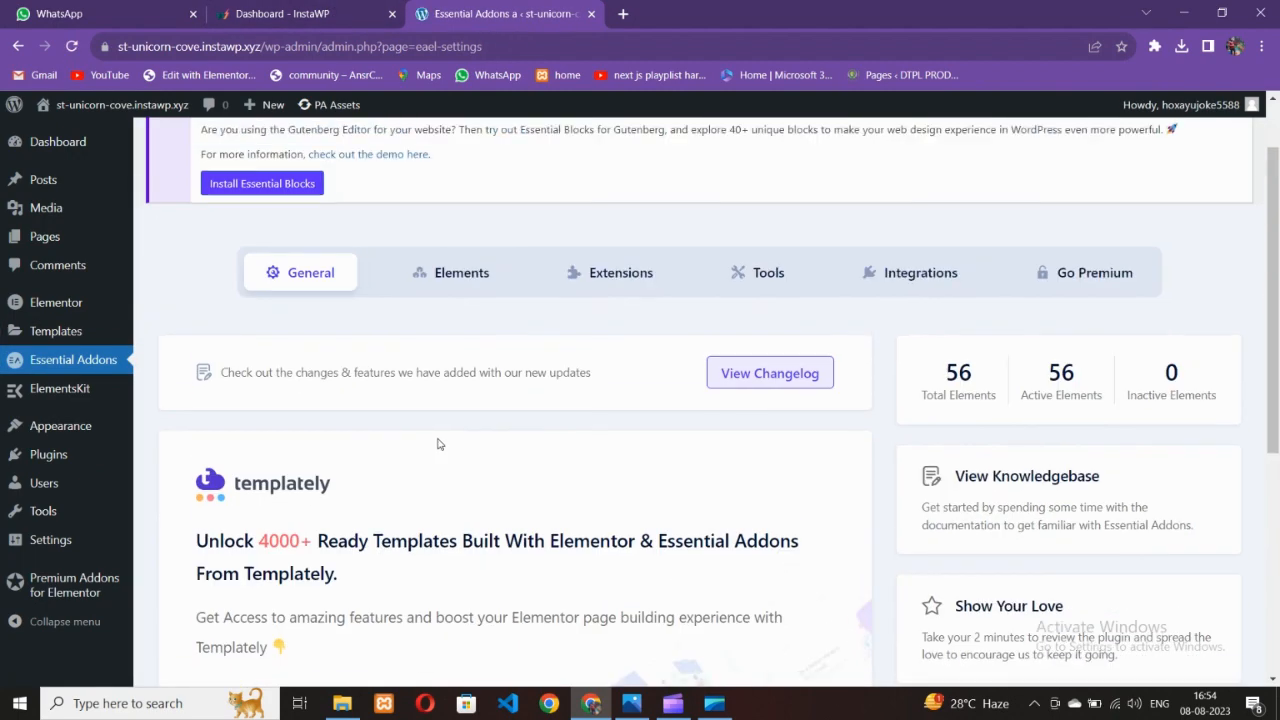
scroll(437, 443, up, 1)
mouse_move(57, 452)
click(180, 457)
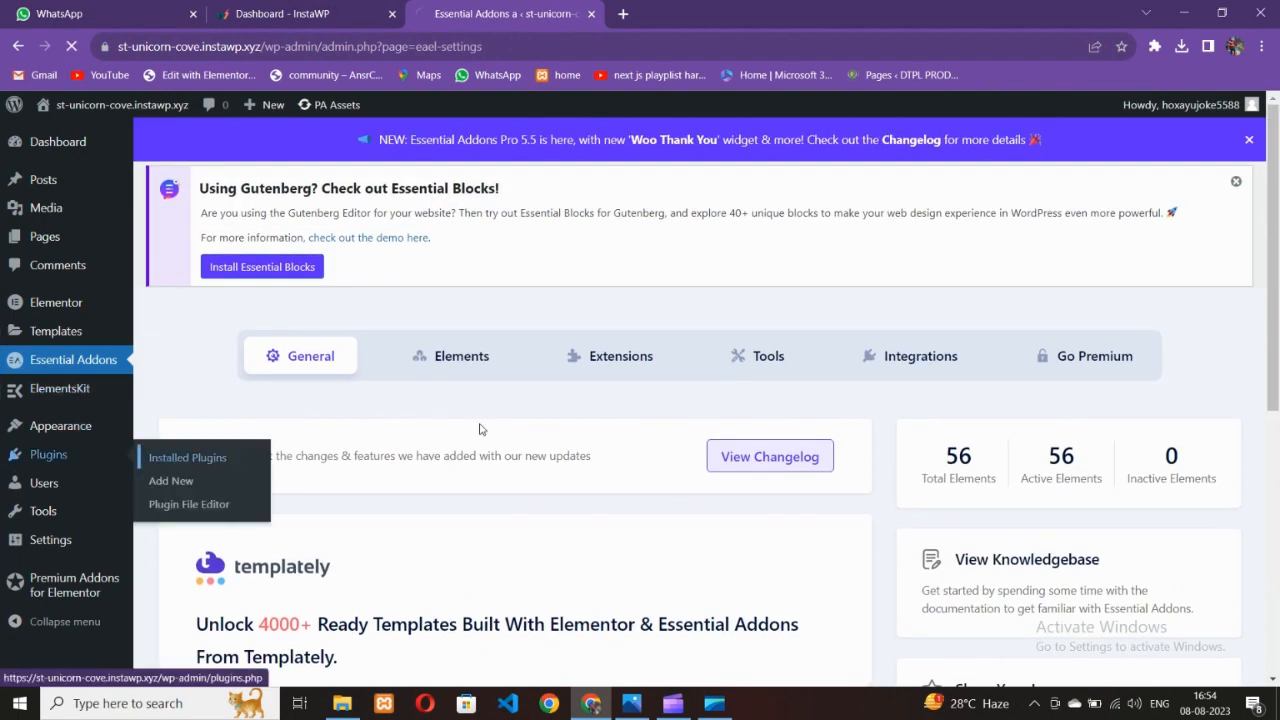
scroll(400, 443, down, 2)
scroll(215, 397, up, 2)
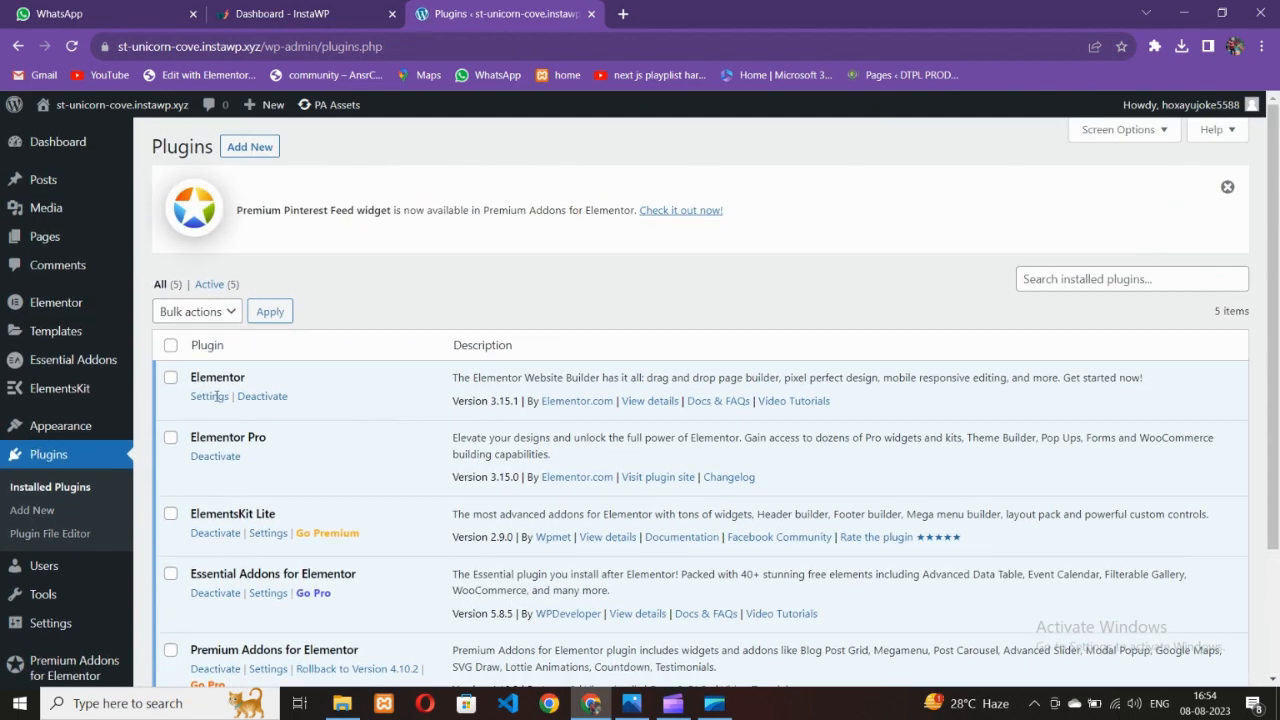
In Elementor Settings > Features, set Flexbox Container to Active
mouse_move(66, 305)
click(192, 304)
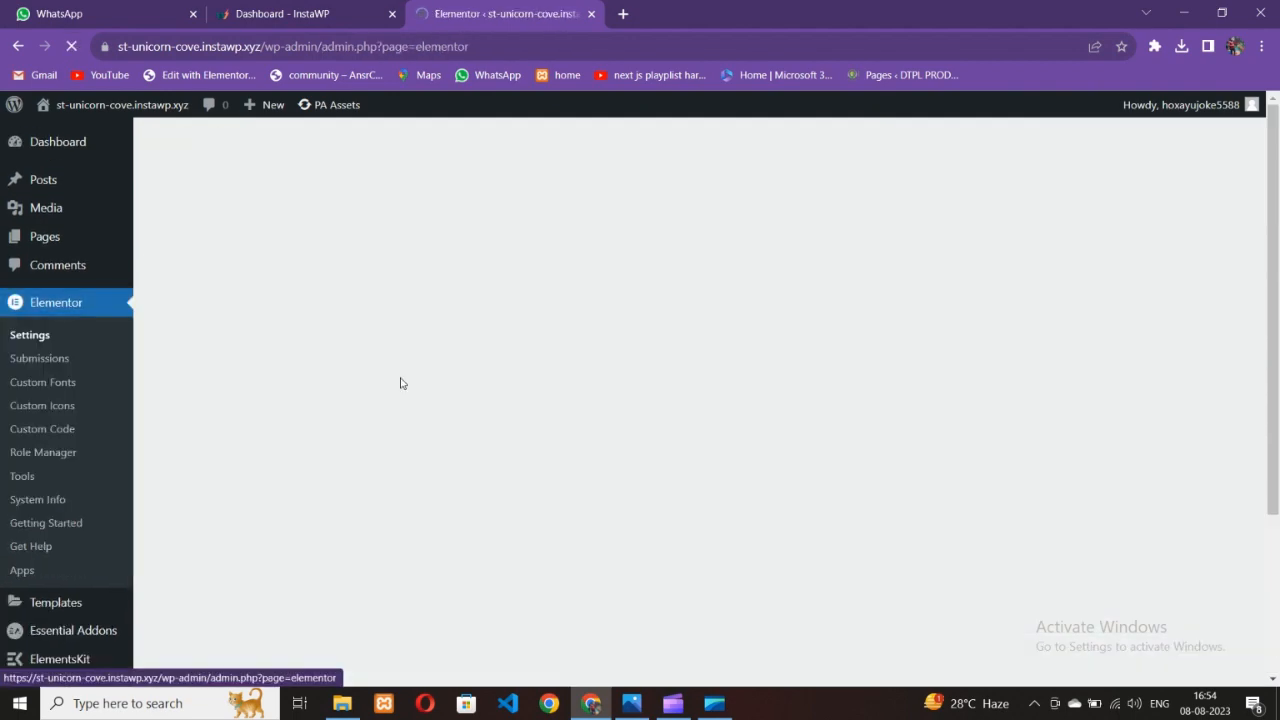
click(400, 303)
scroll(300, 440, down, 5)
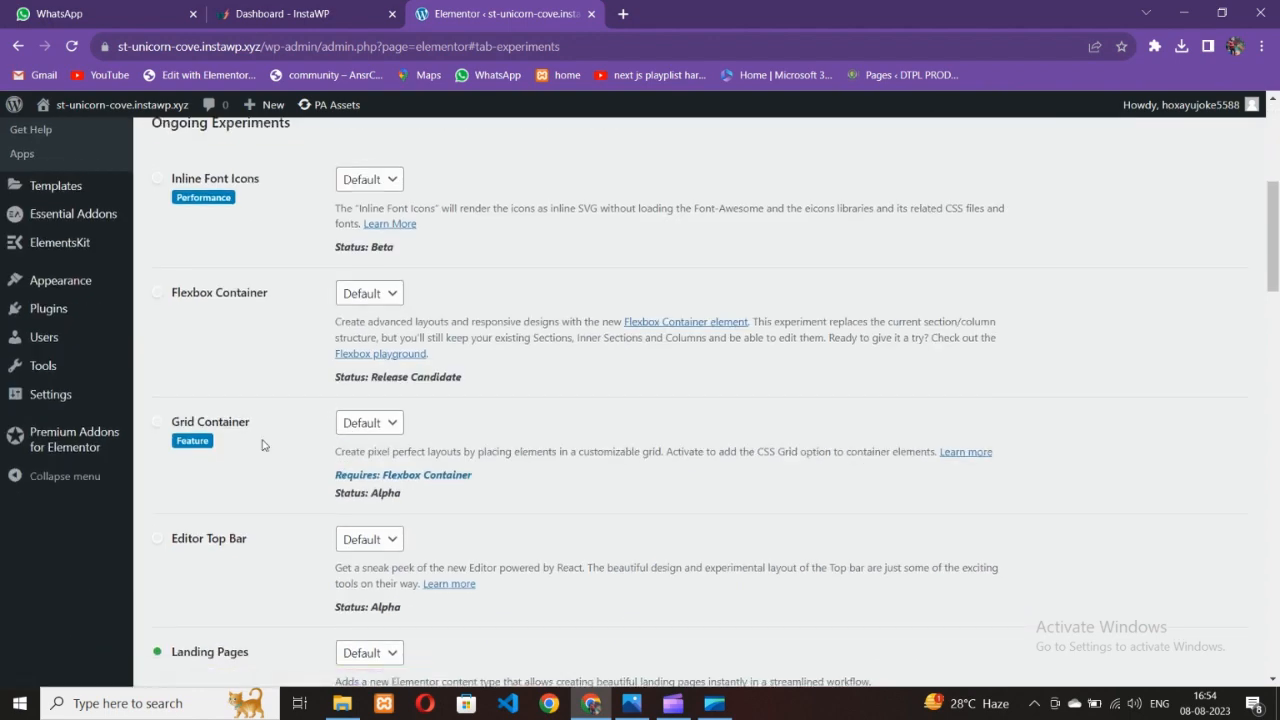
click(369, 293)
click(365, 338)
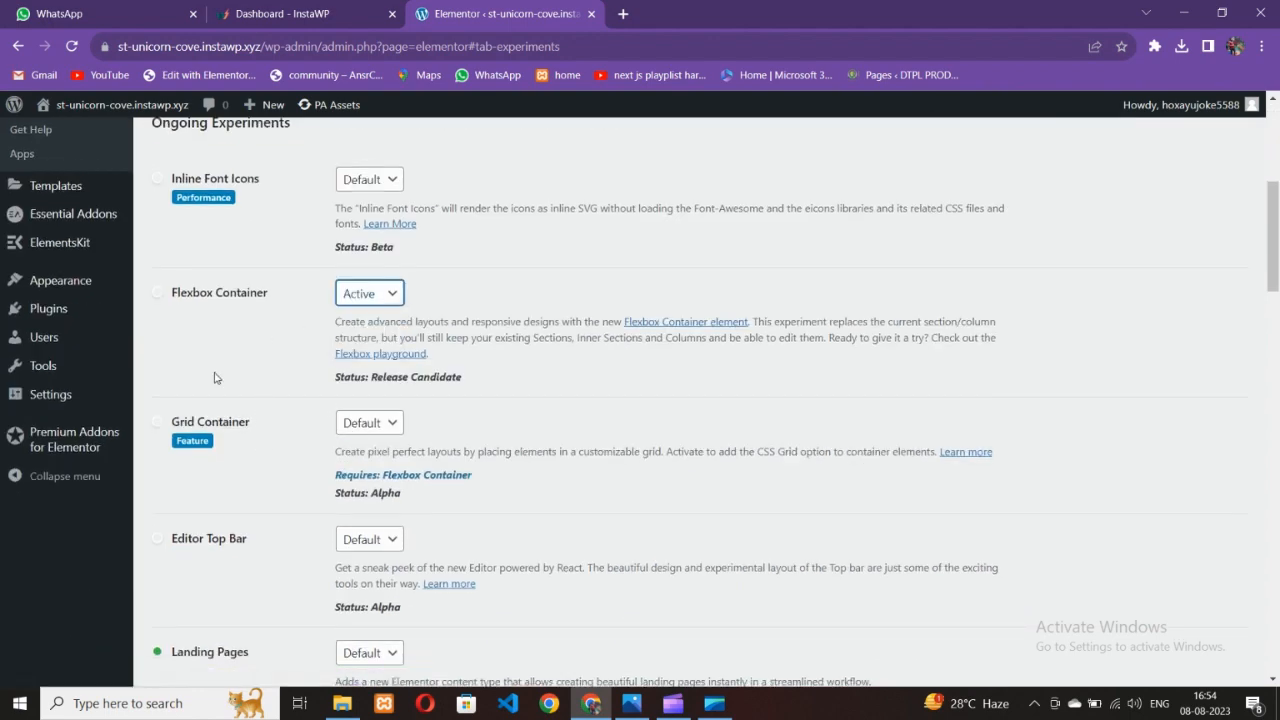
Set Nested Elements to Active, save the changes, and go to All Pages
scroll(230, 400, down, 3)
scroll(237, 462, down, 1)
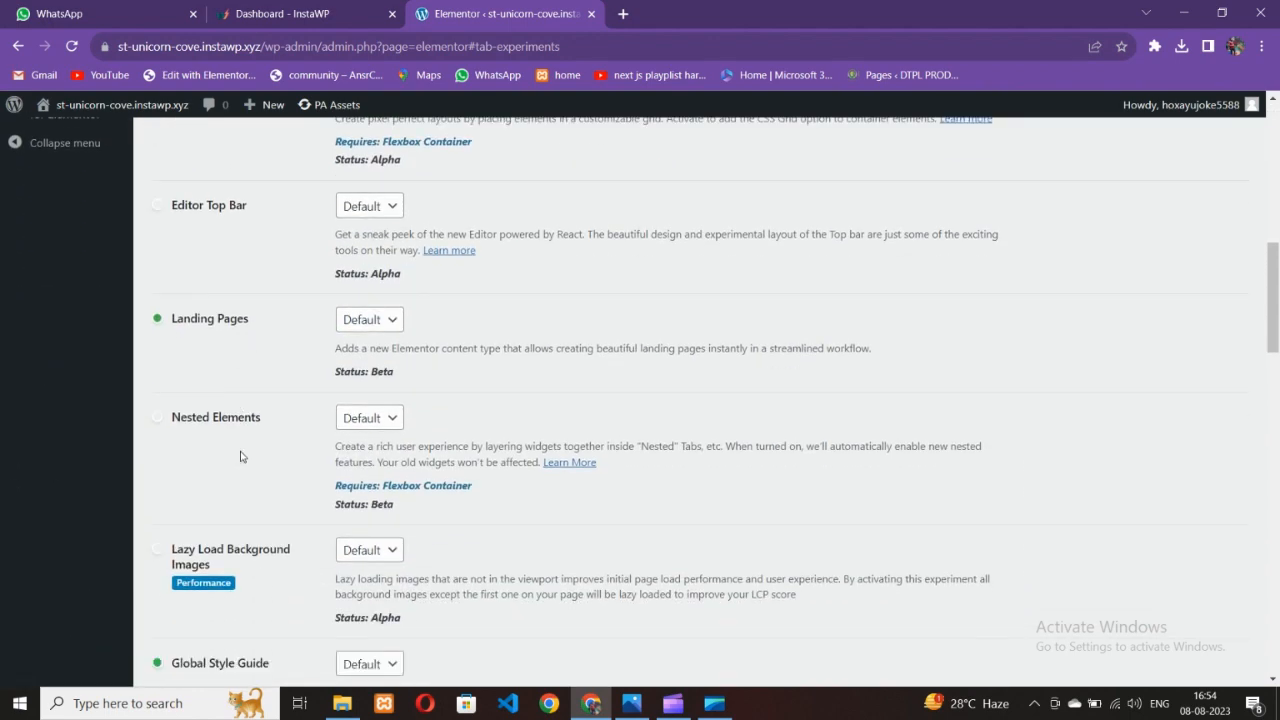
click(360, 425)
click(364, 456)
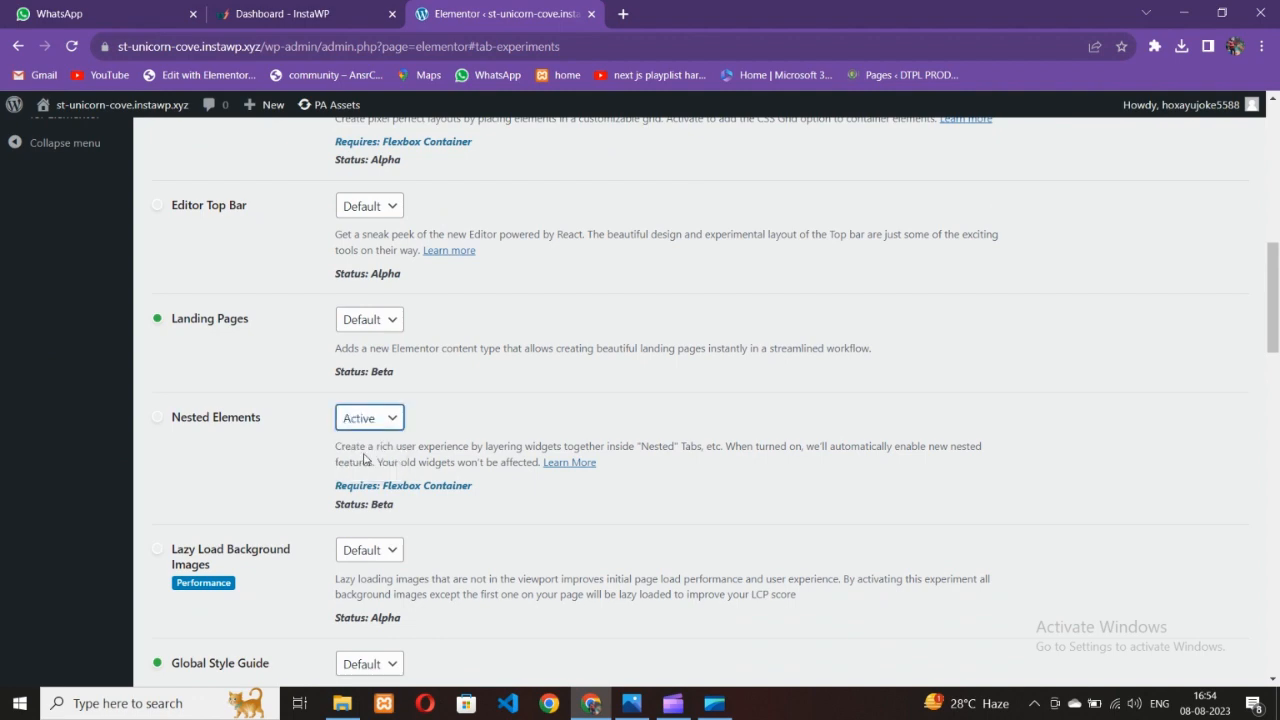
scroll(205, 476, down, 7)
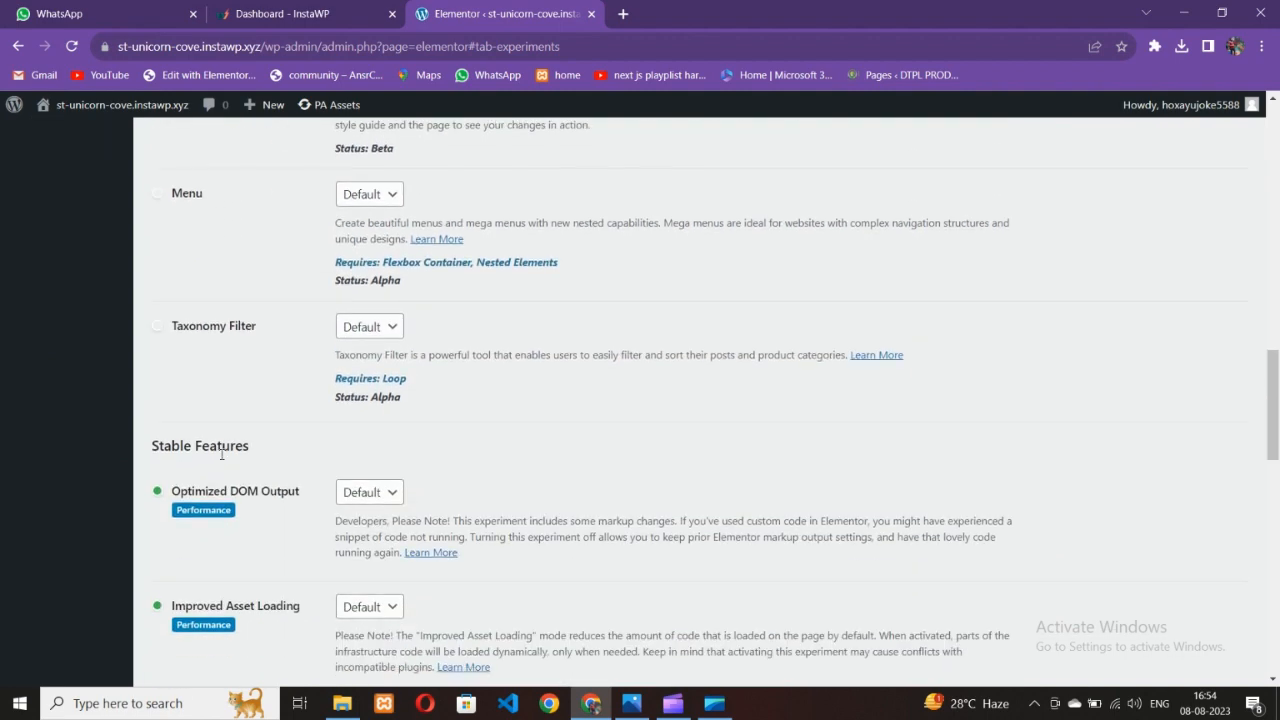
scroll(249, 432, down, 15)
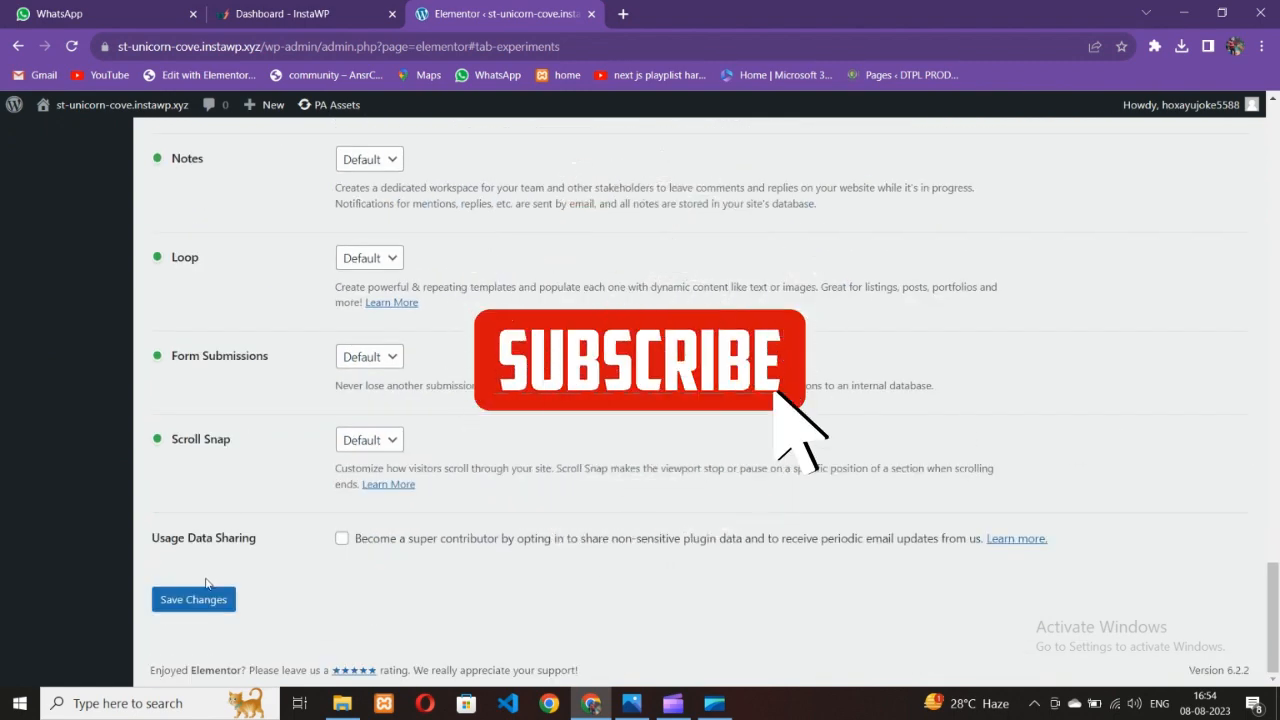
click(205, 592)
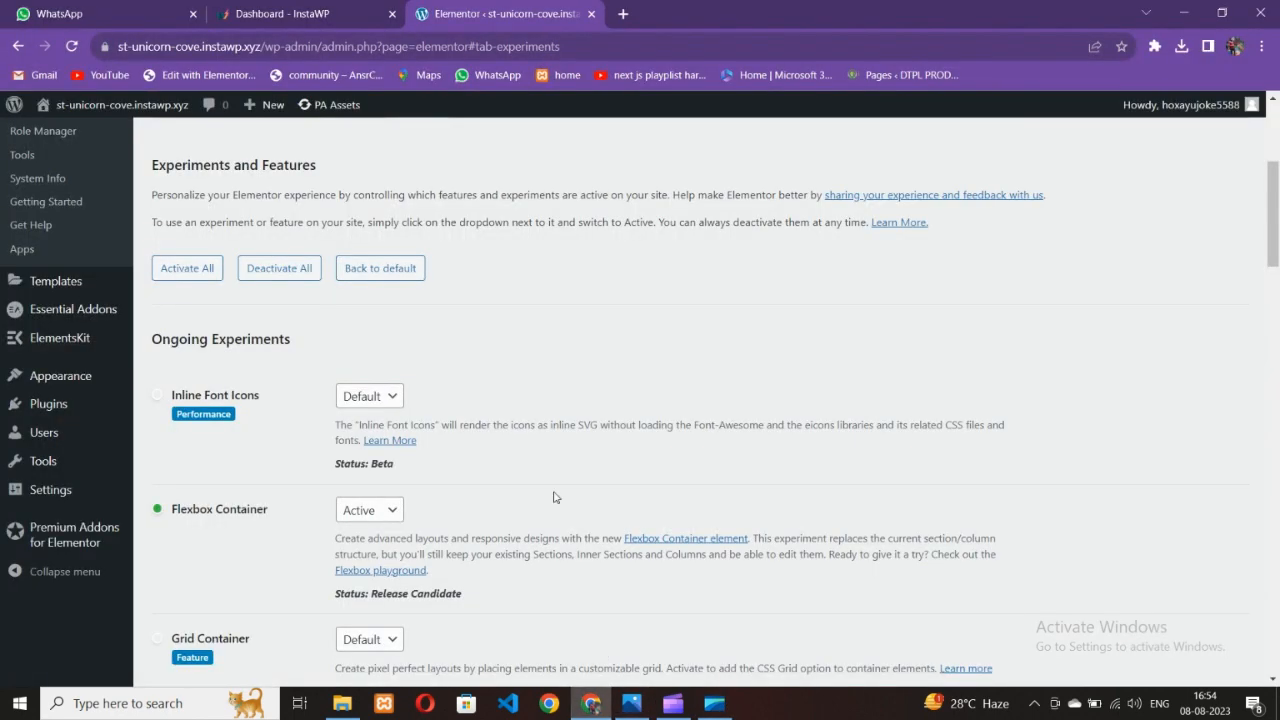
scroll(551, 494, up, 5)
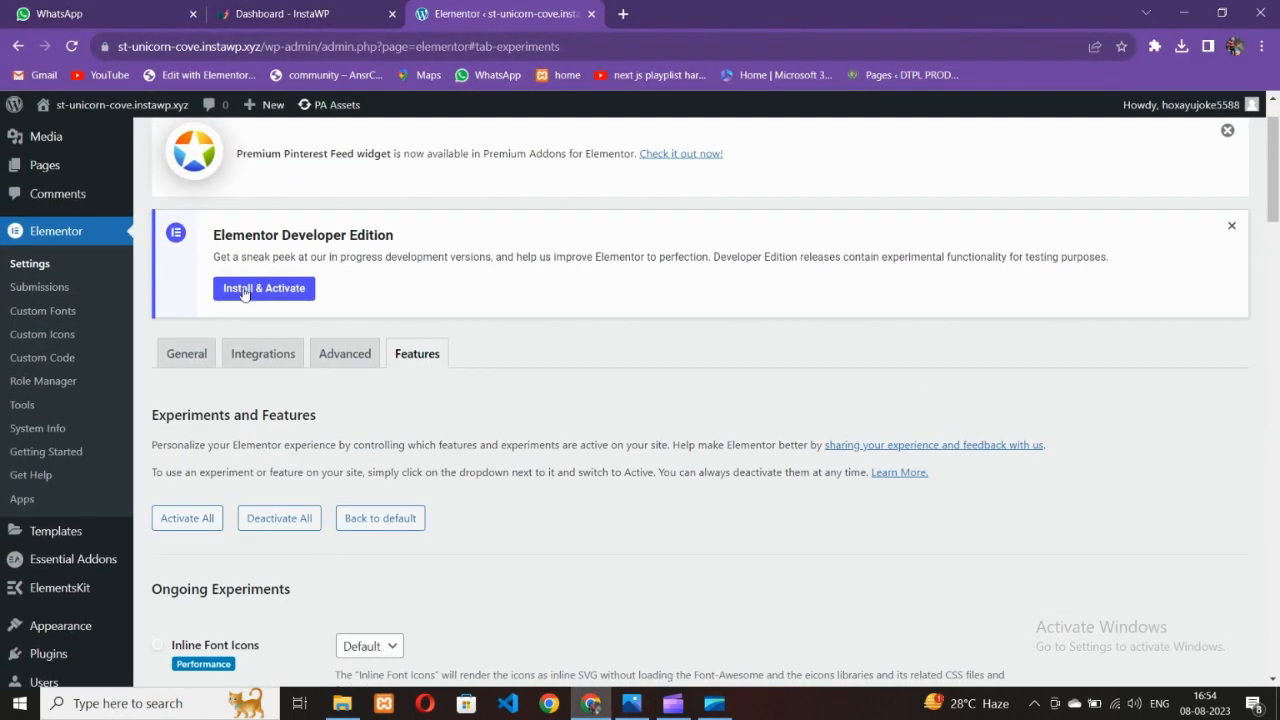
click(187, 244)
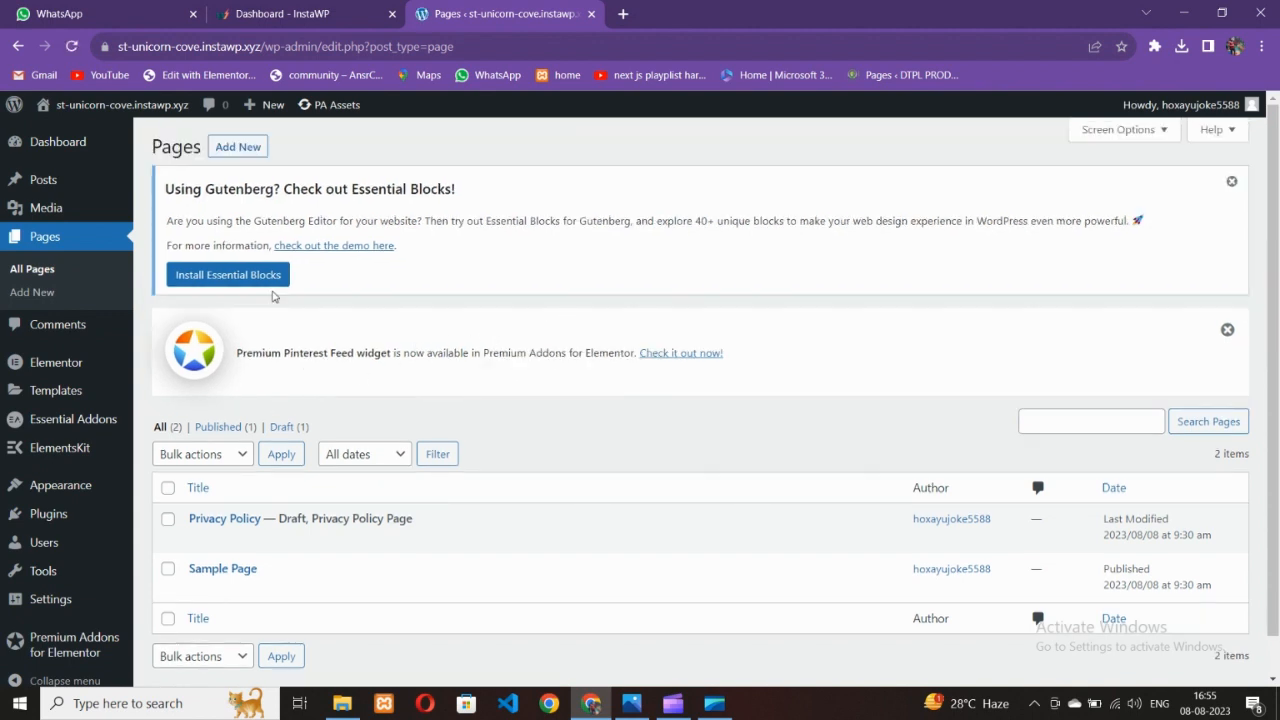
Start a new page with Add New, then show the Contact_1-1.jpg mockup
click(238, 147)
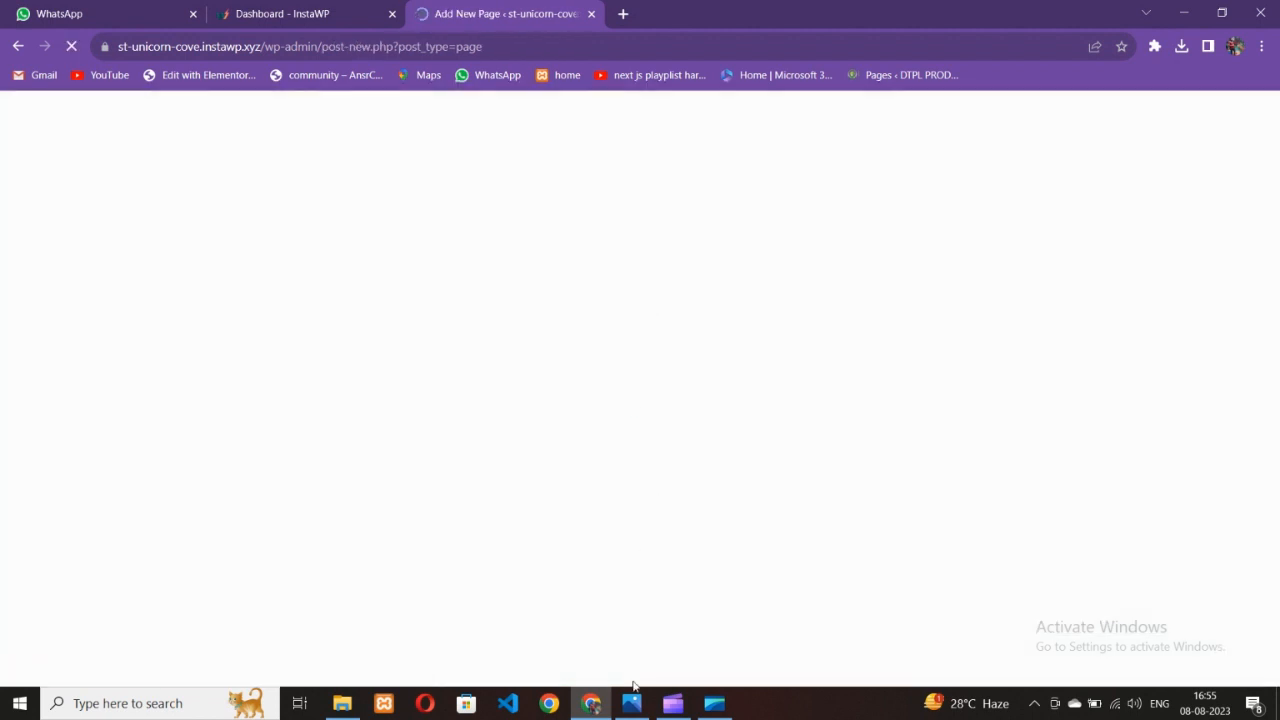
click(640, 705)
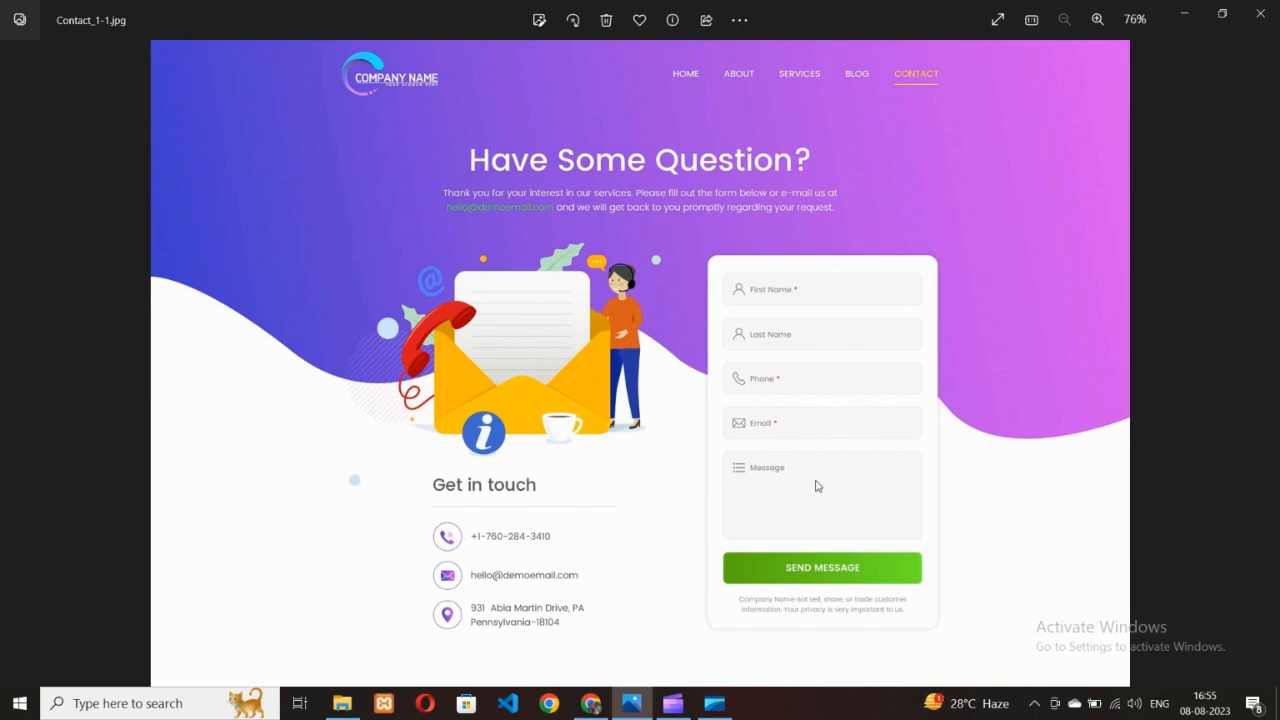
Dismiss the block editor welcome dialog and set the page template to Elementor Full Width
click(591, 703)
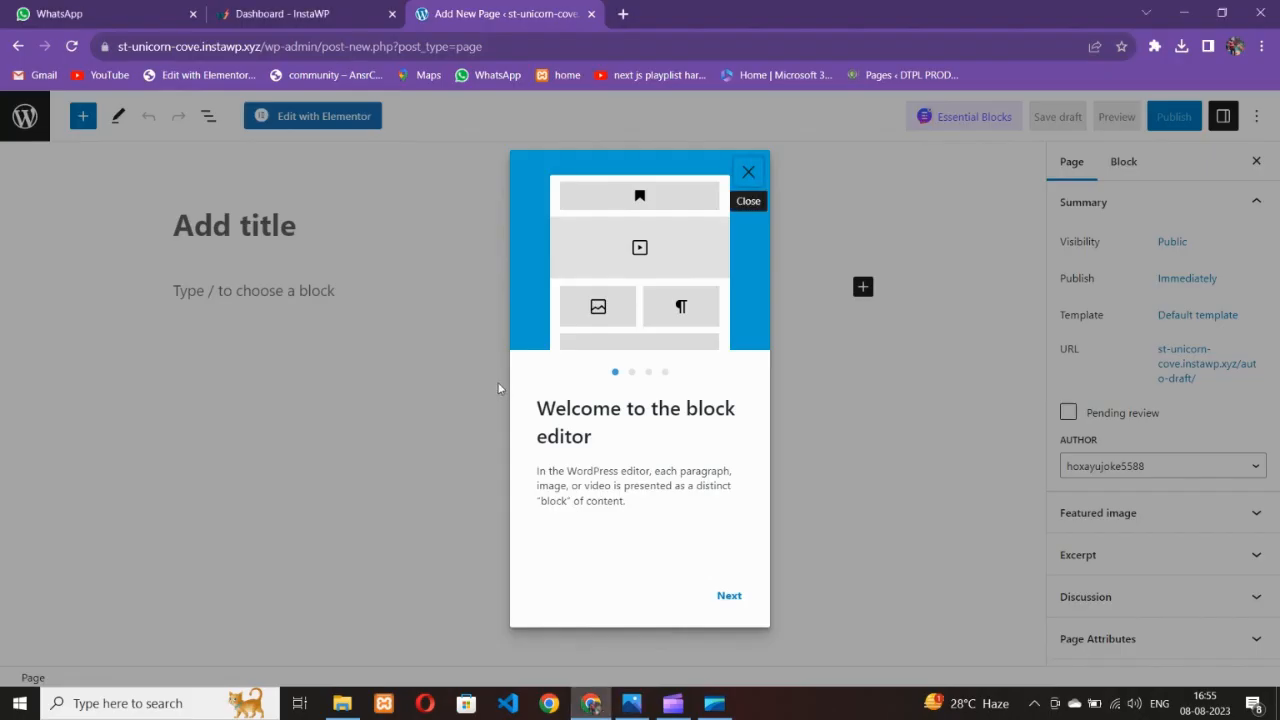
click(745, 178)
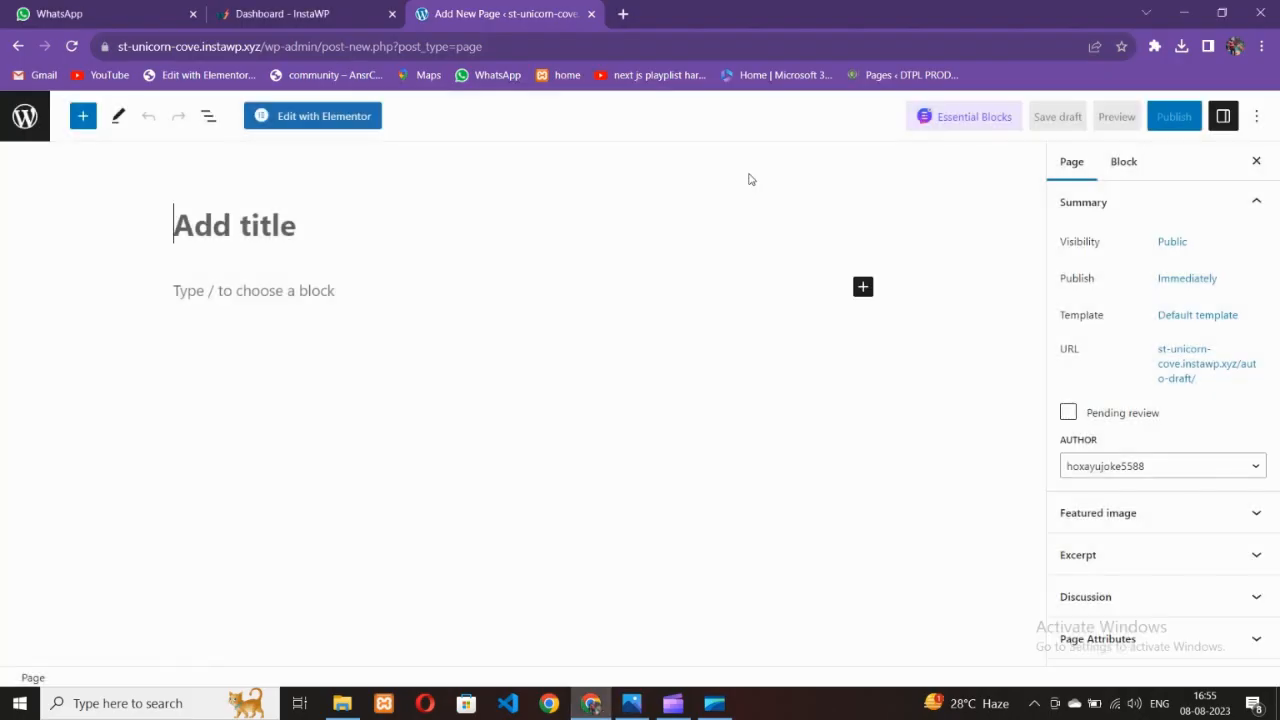
click(1197, 315)
click(1128, 444)
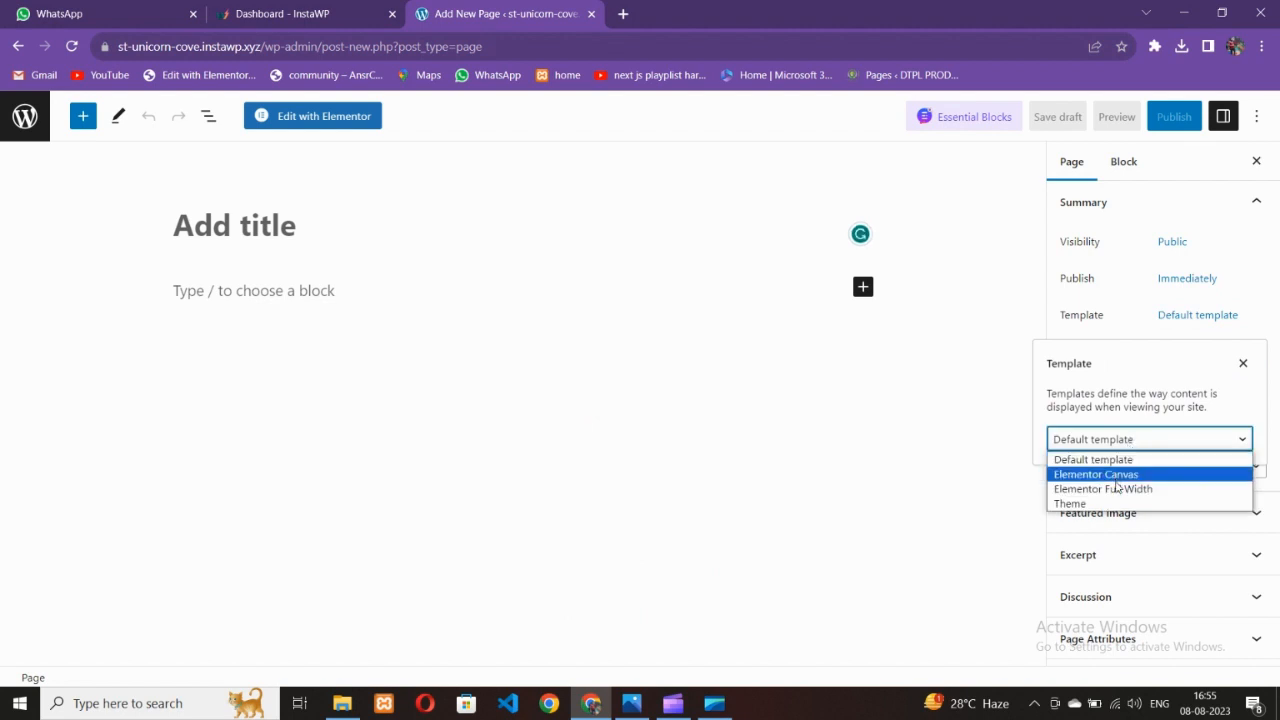
click(1118, 487)
click(979, 403)
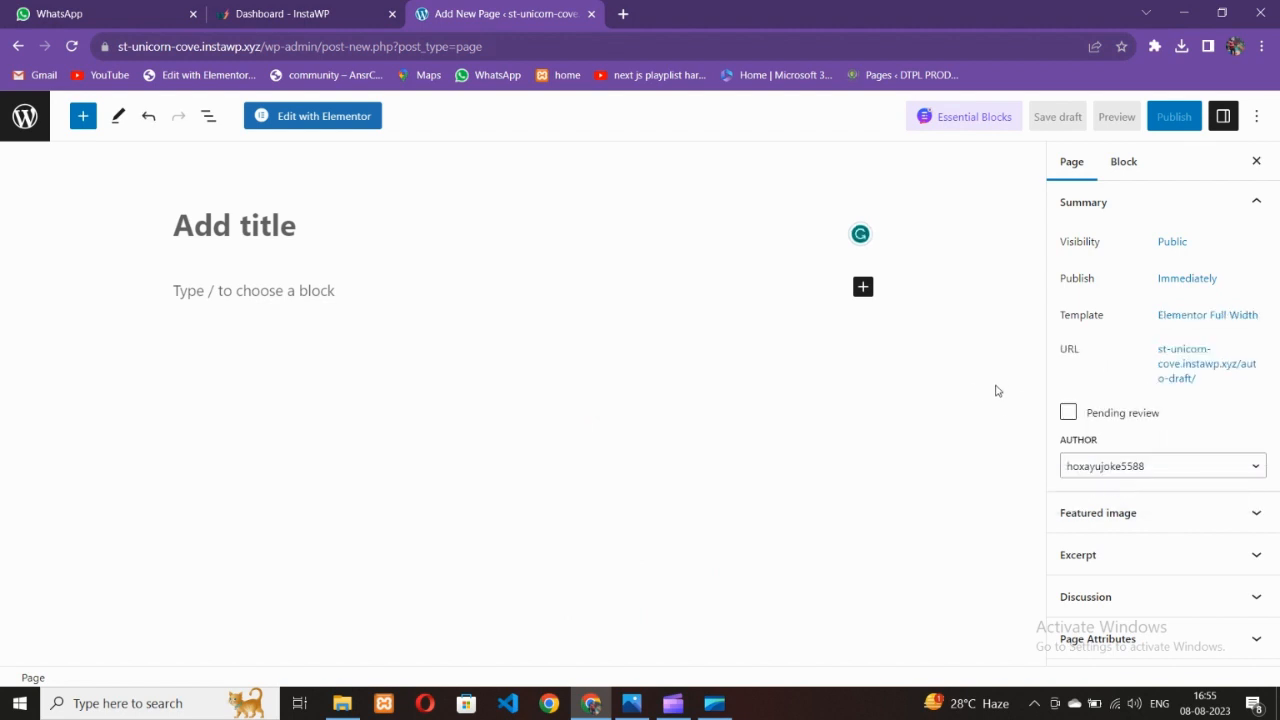
Title the page 'Contact' and publish it
click(257, 226)
text(Contact)
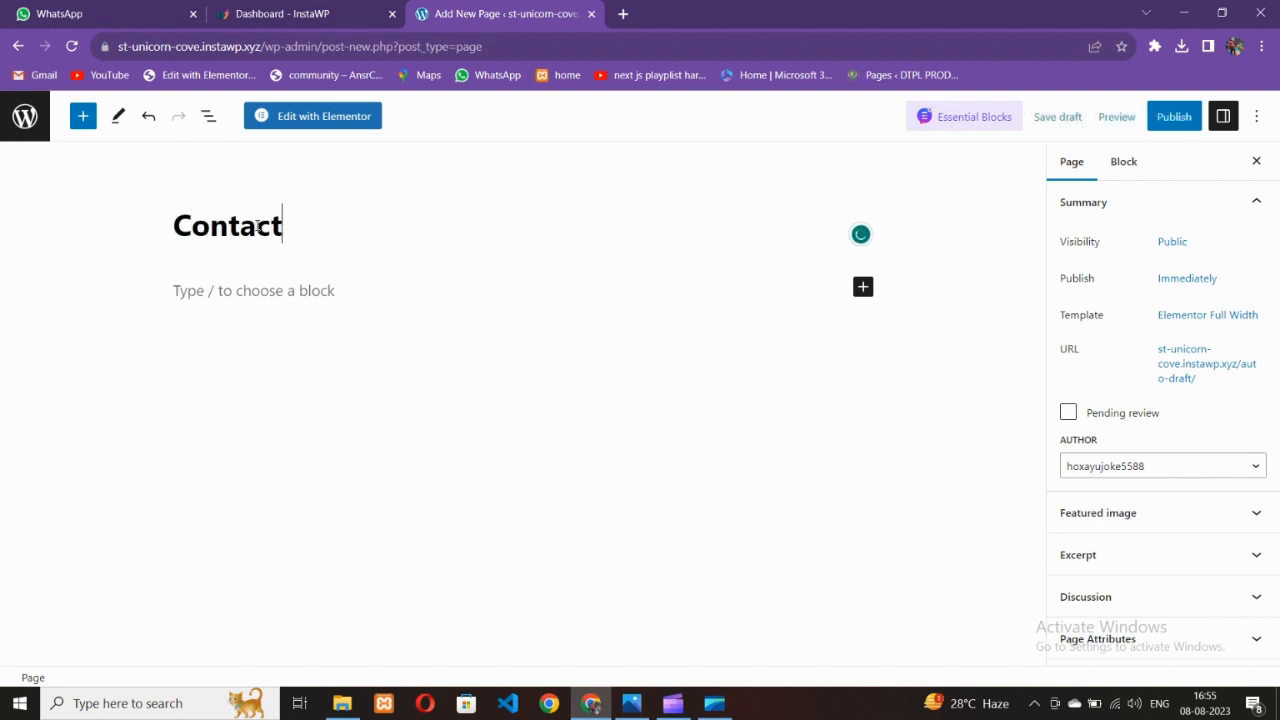
click(1174, 116)
click(1111, 116)
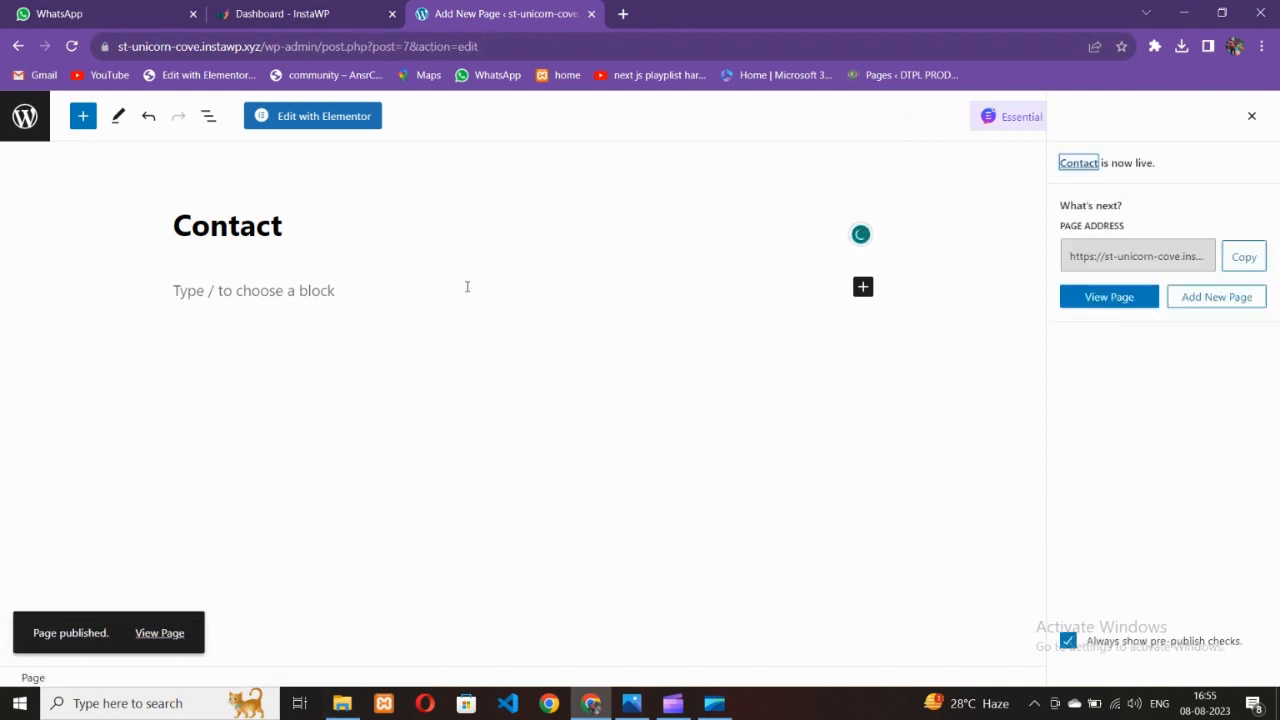
Open the Contact page with Edit with Elementor, dismiss What's New, and open Page Settings
click(317, 131)
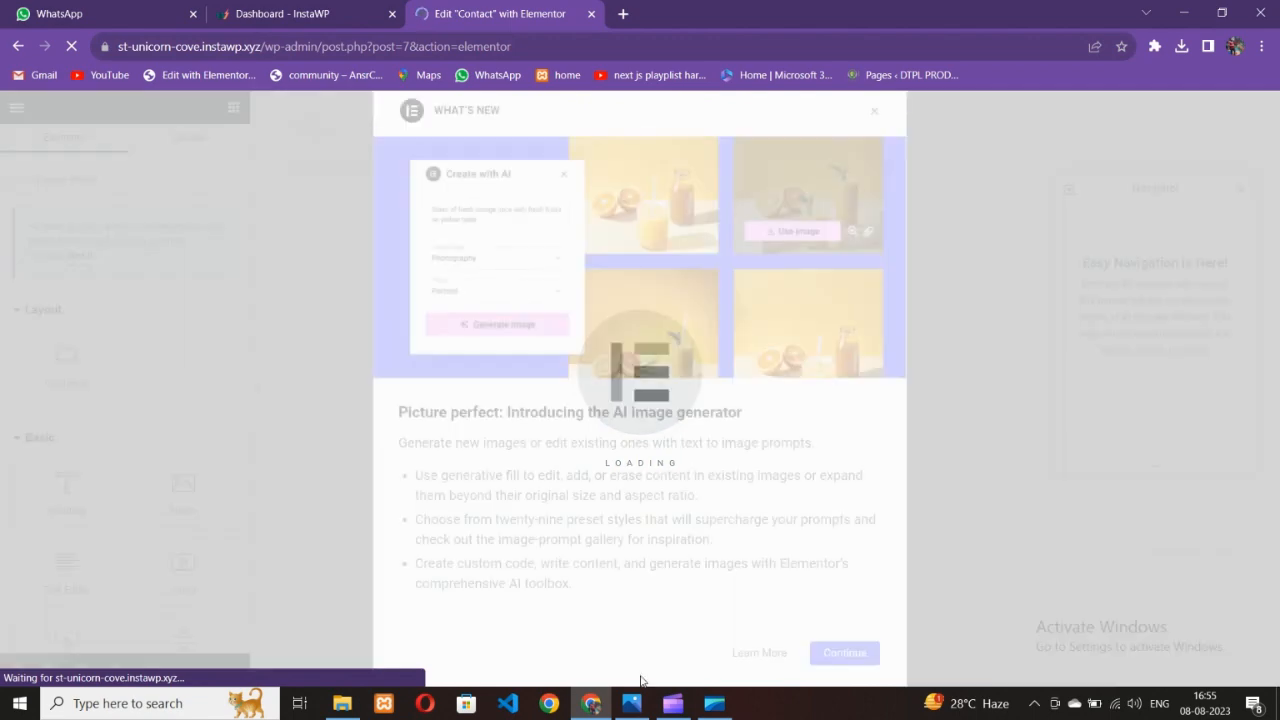
click(591, 705)
click(591, 705)
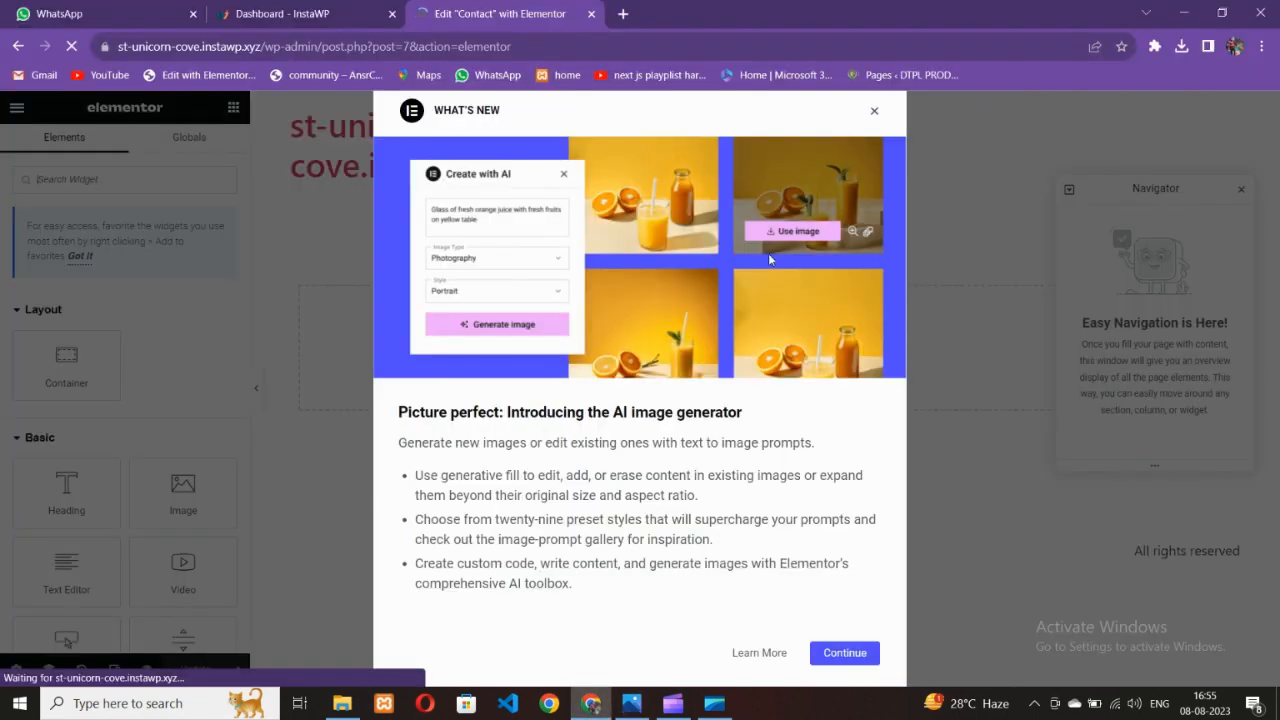
click(870, 108)
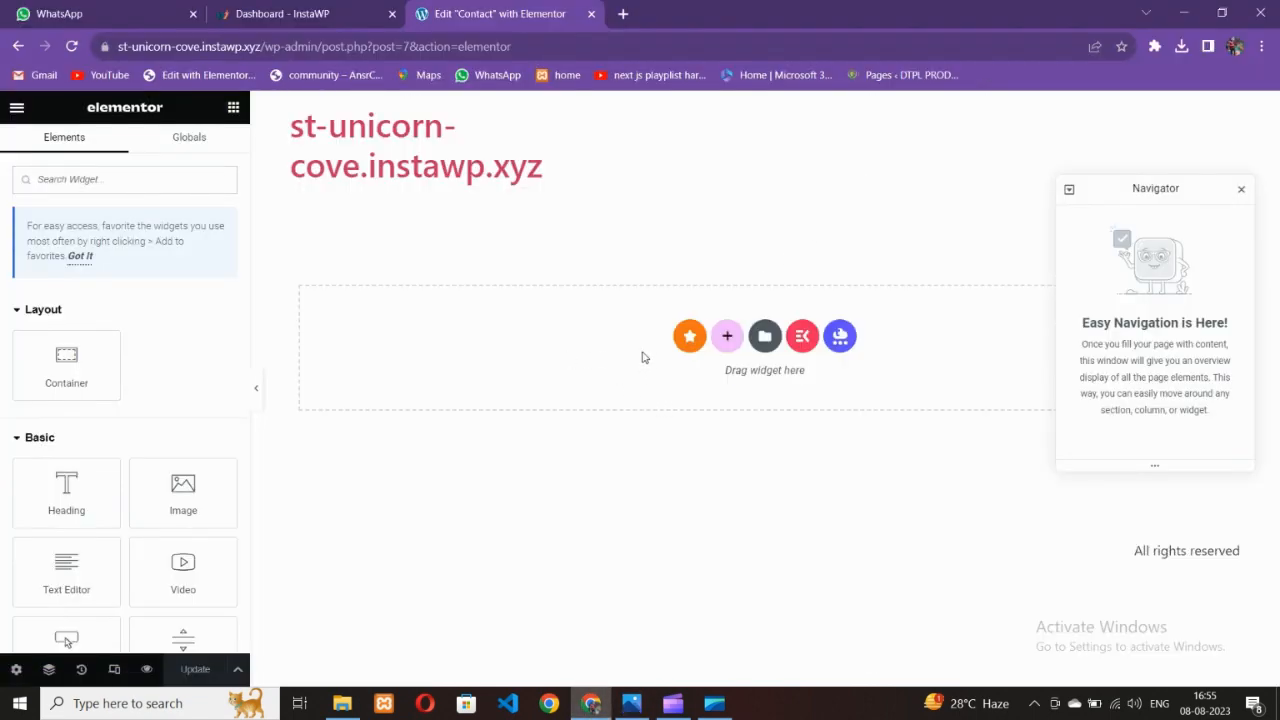
click(16, 670)
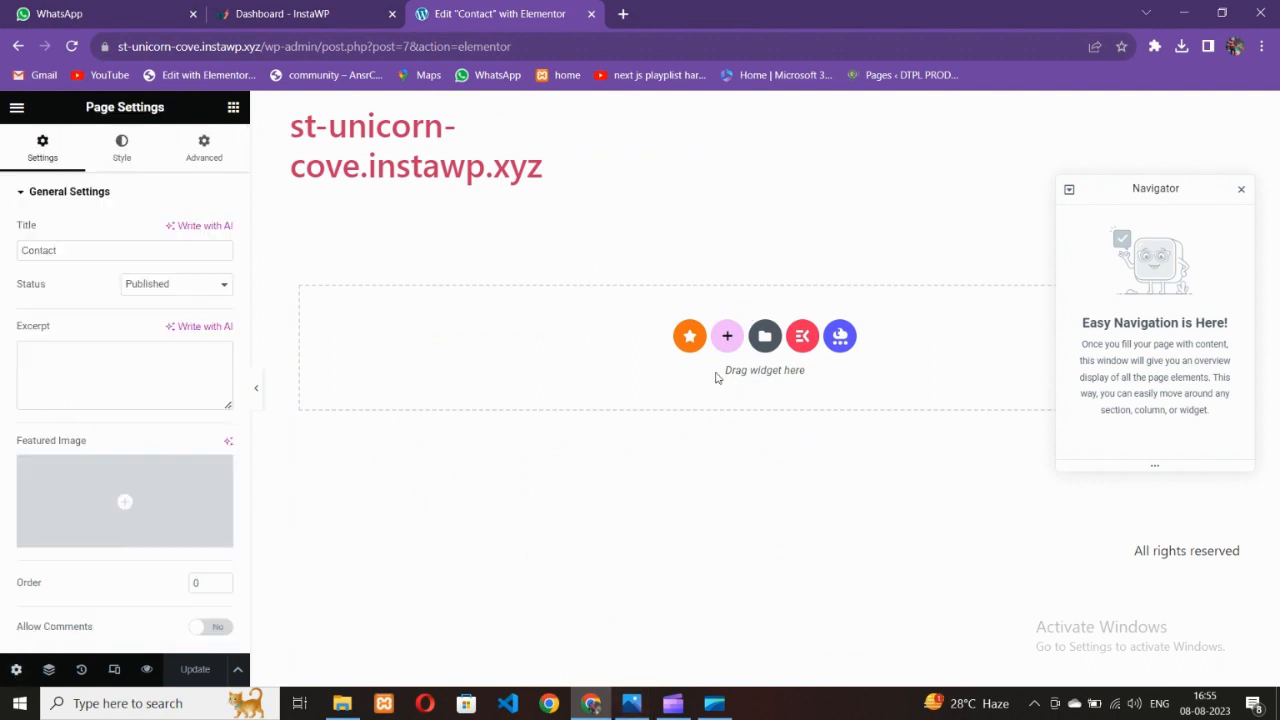
click(631, 703)
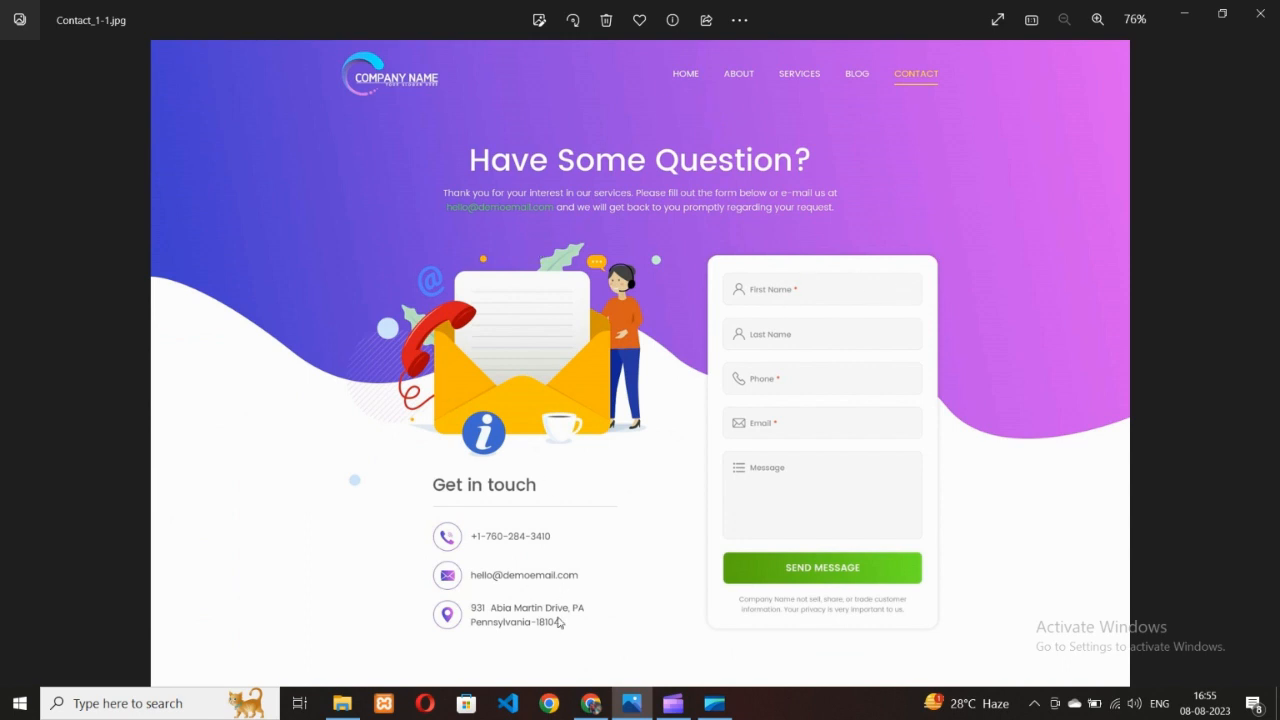
click(591, 703)
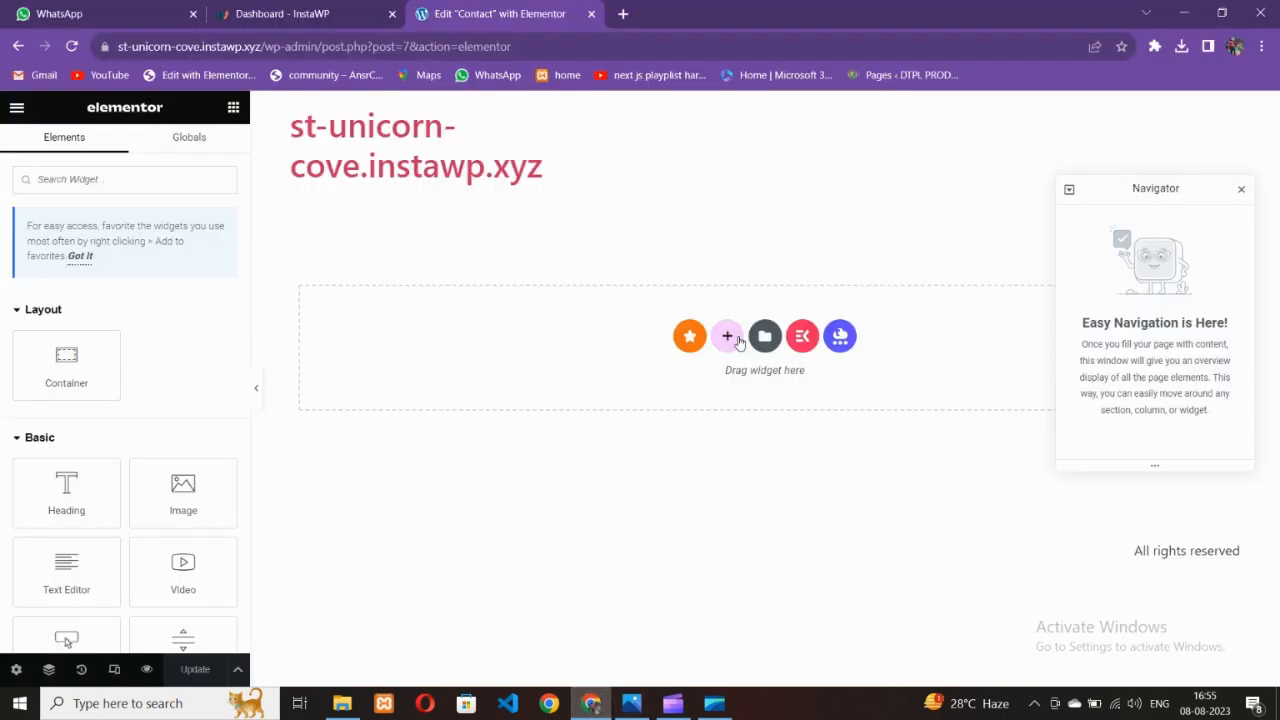
Add an empty container to the canvas and view its background style settings
click(738, 341)
click(555, 381)
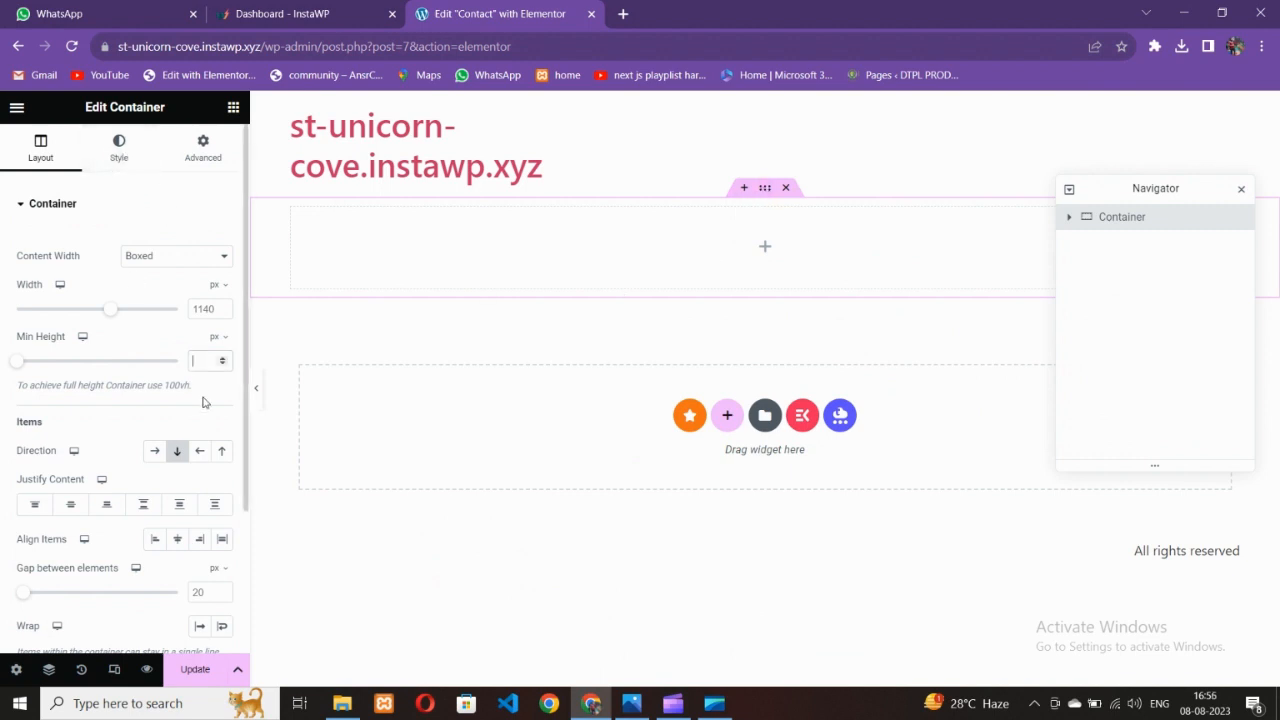
click(112, 160)
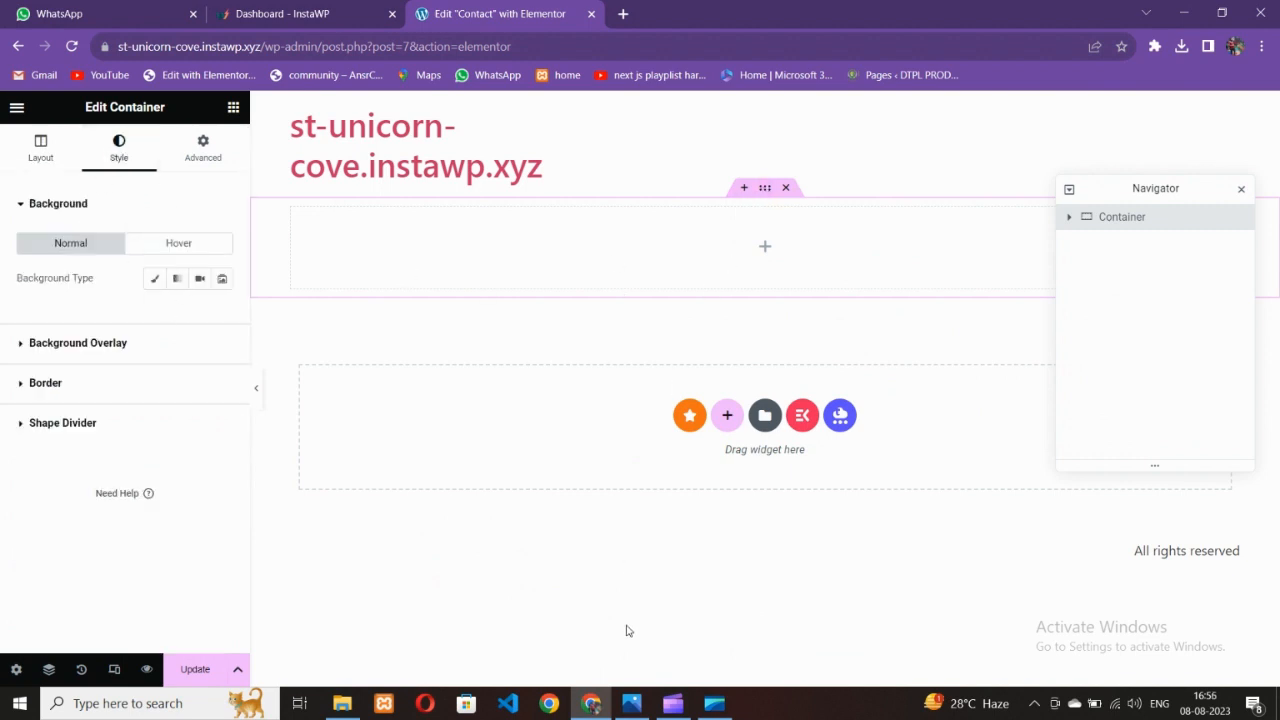
click(631, 703)
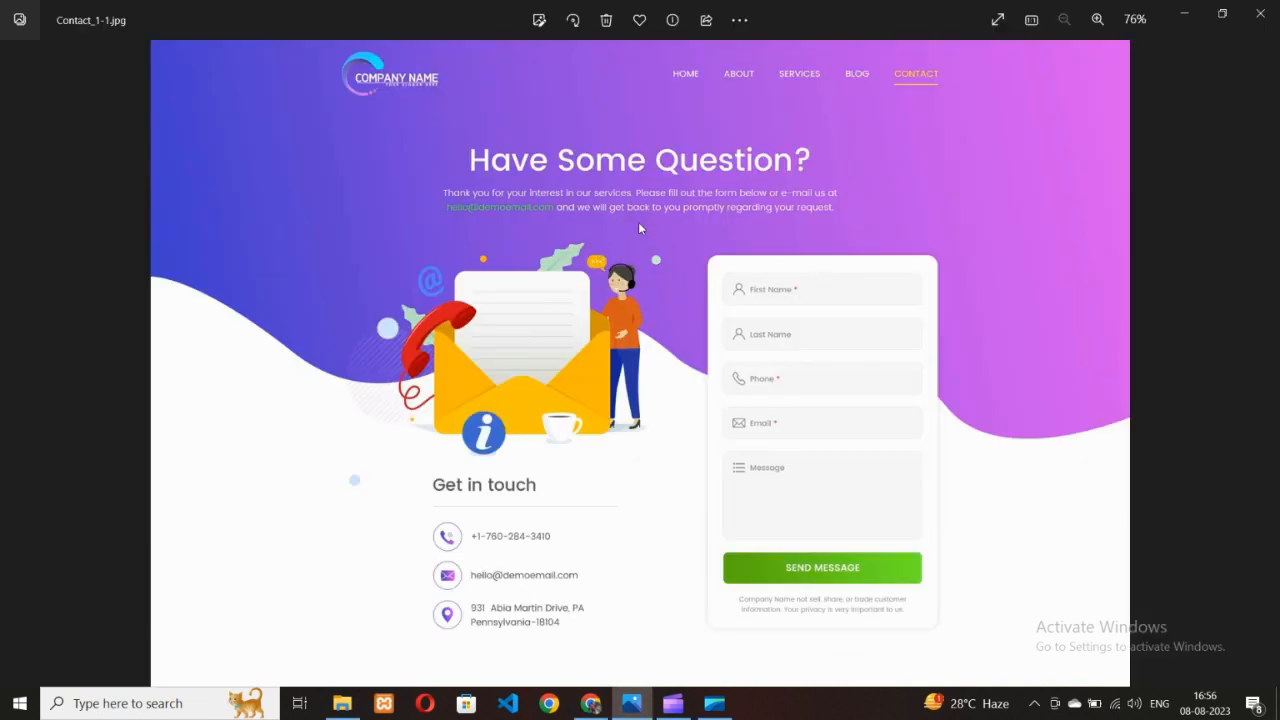
click(591, 703)
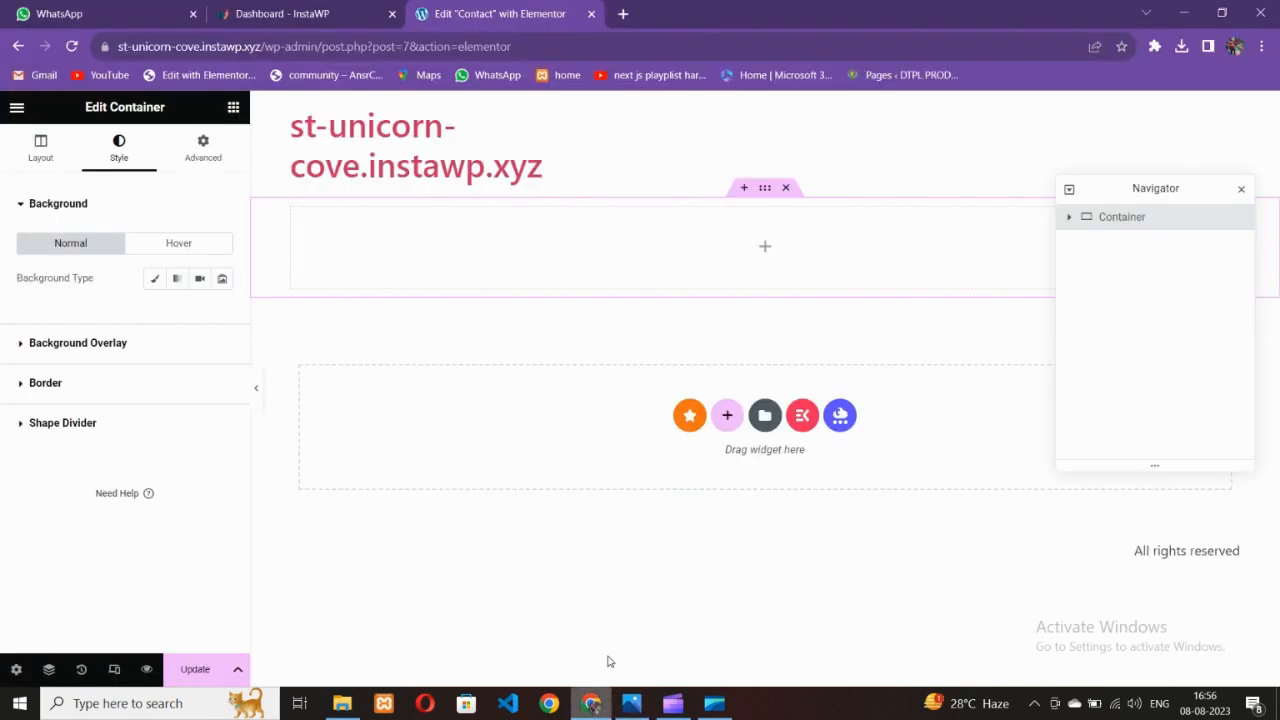
Drop a Heading widget into the container and centre its text
click(233, 107)
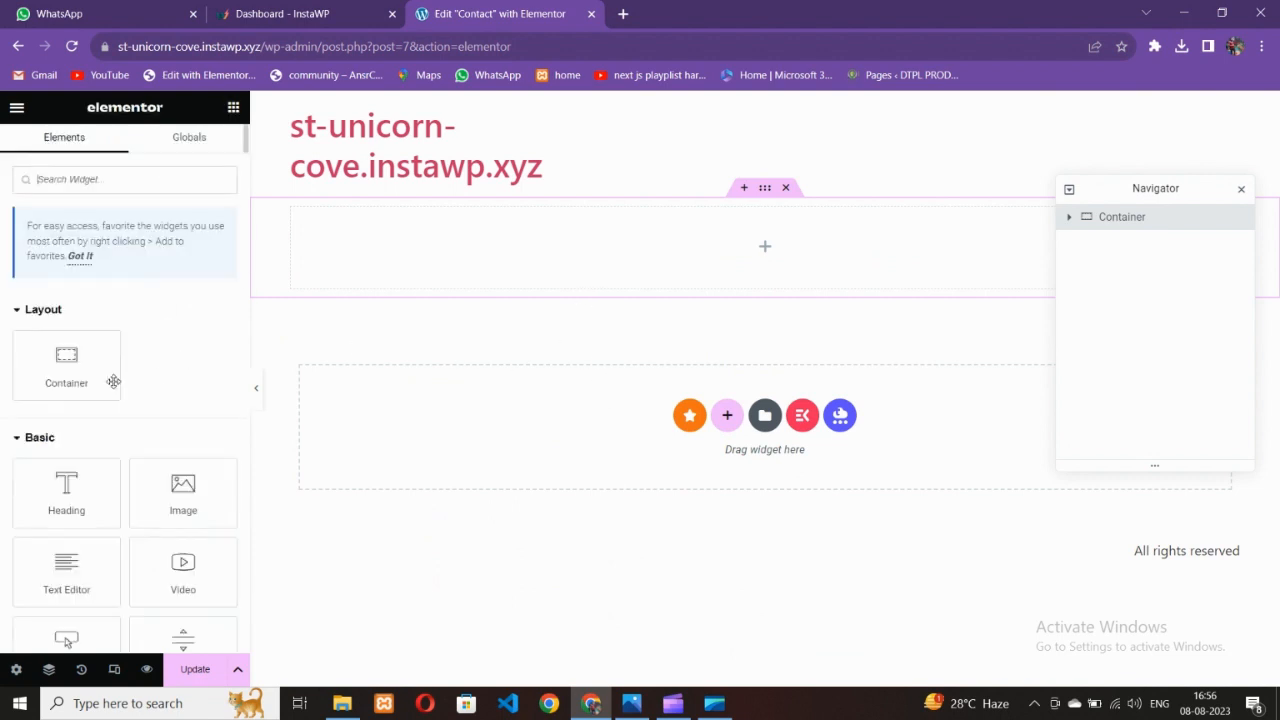
drag(103, 384, 445, 274)
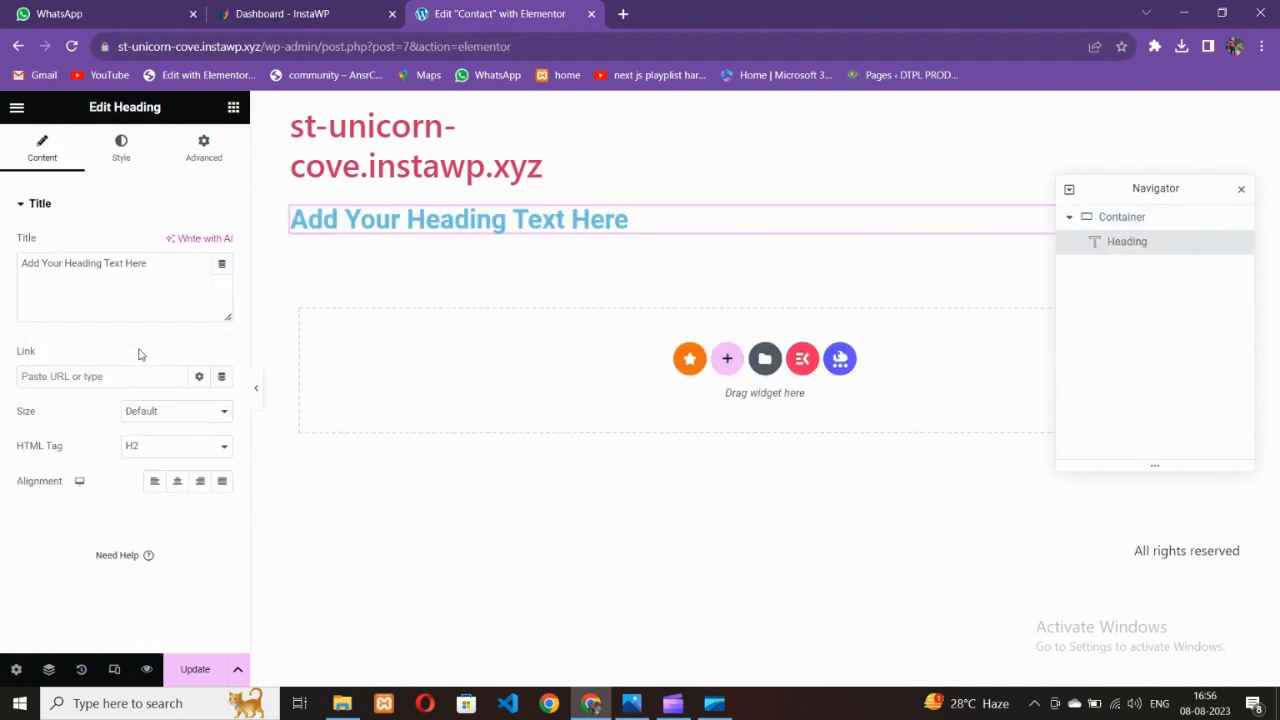
click(177, 481)
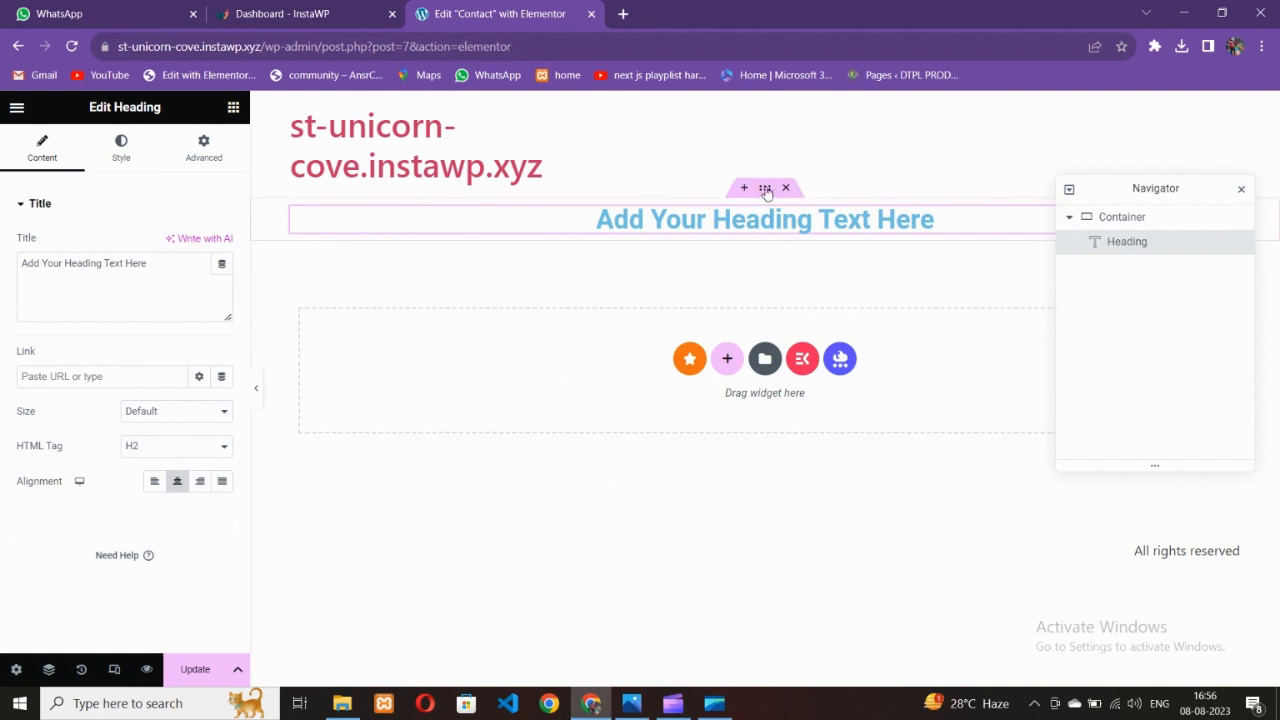
Give the container 100 px top and bottom padding in its Advanced tab
click(204, 148)
click(223, 328)
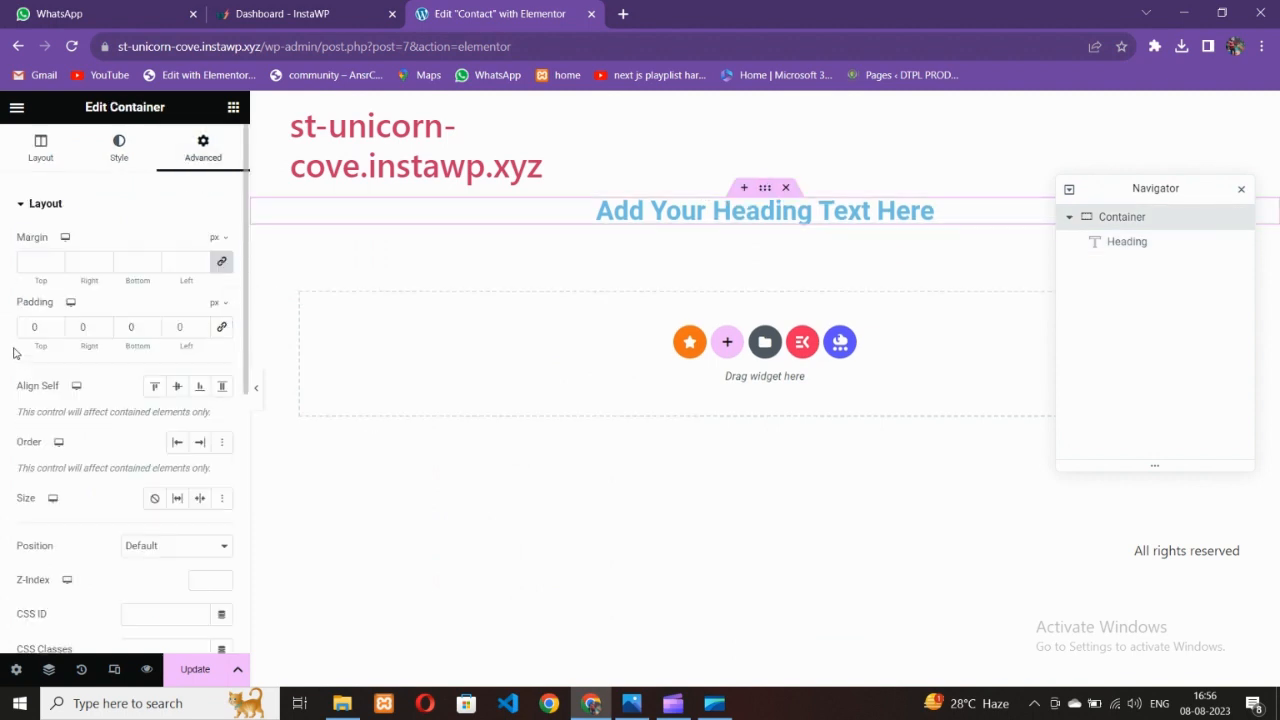
text(100)
key(Tab)
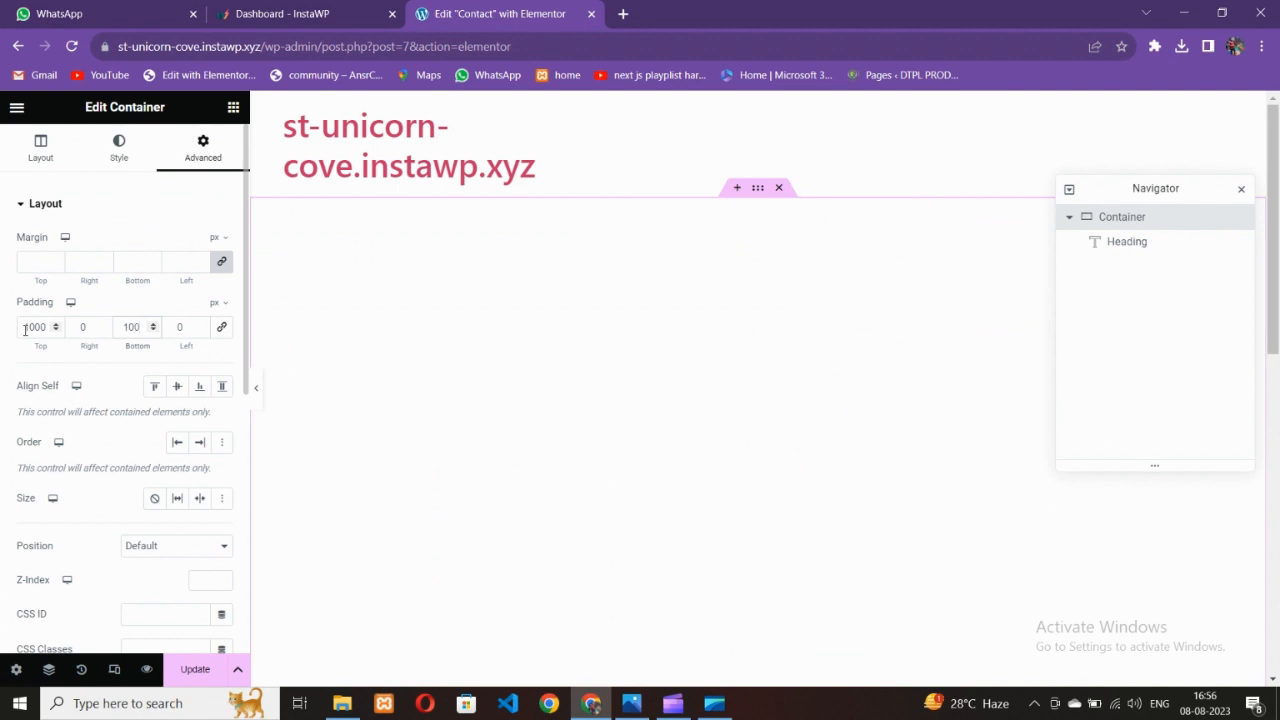
key(BackSpace)
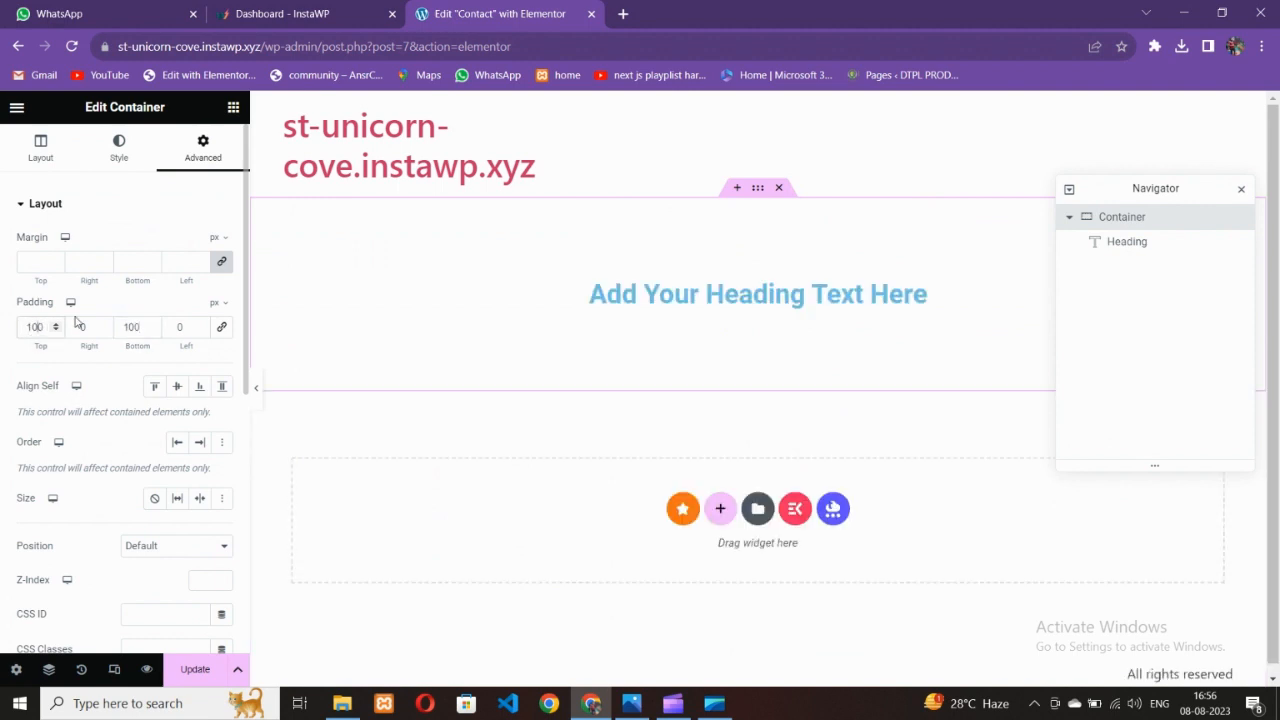
click(651, 292)
click(631, 703)
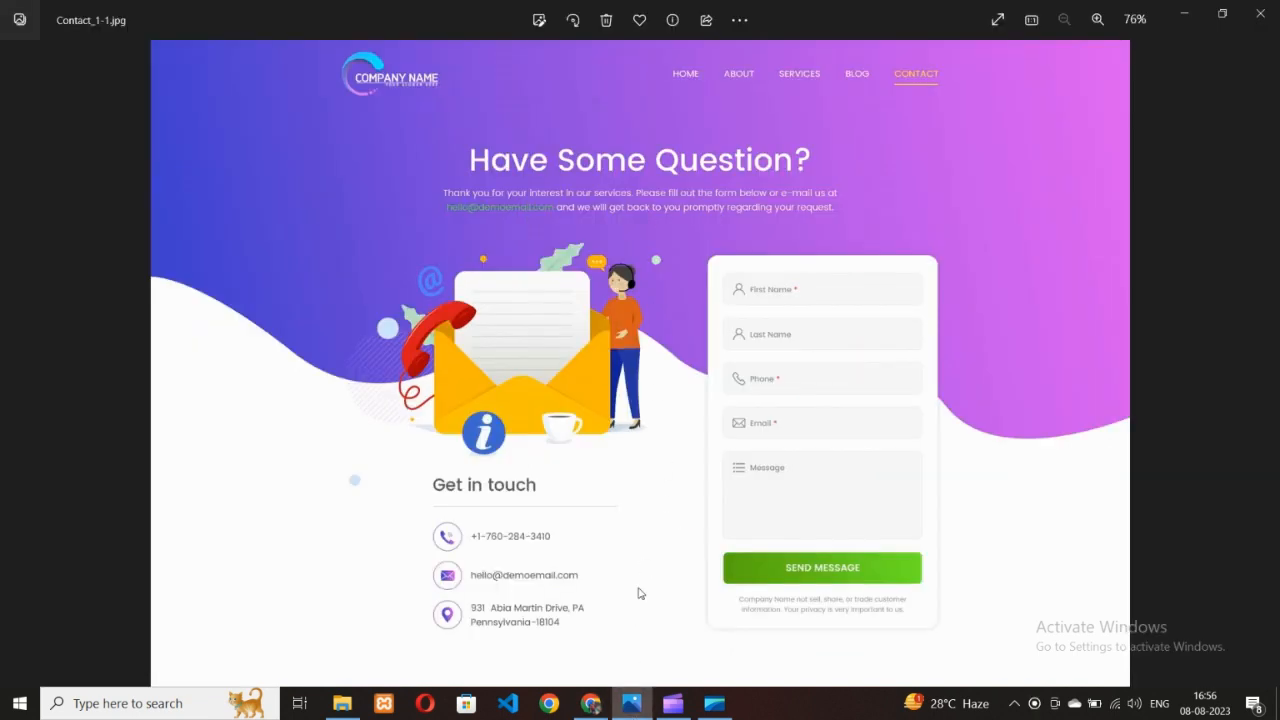
Replace the placeholder heading text with 'Have some questions?'
click(591, 703)
drag(150, 263, 3, 240)
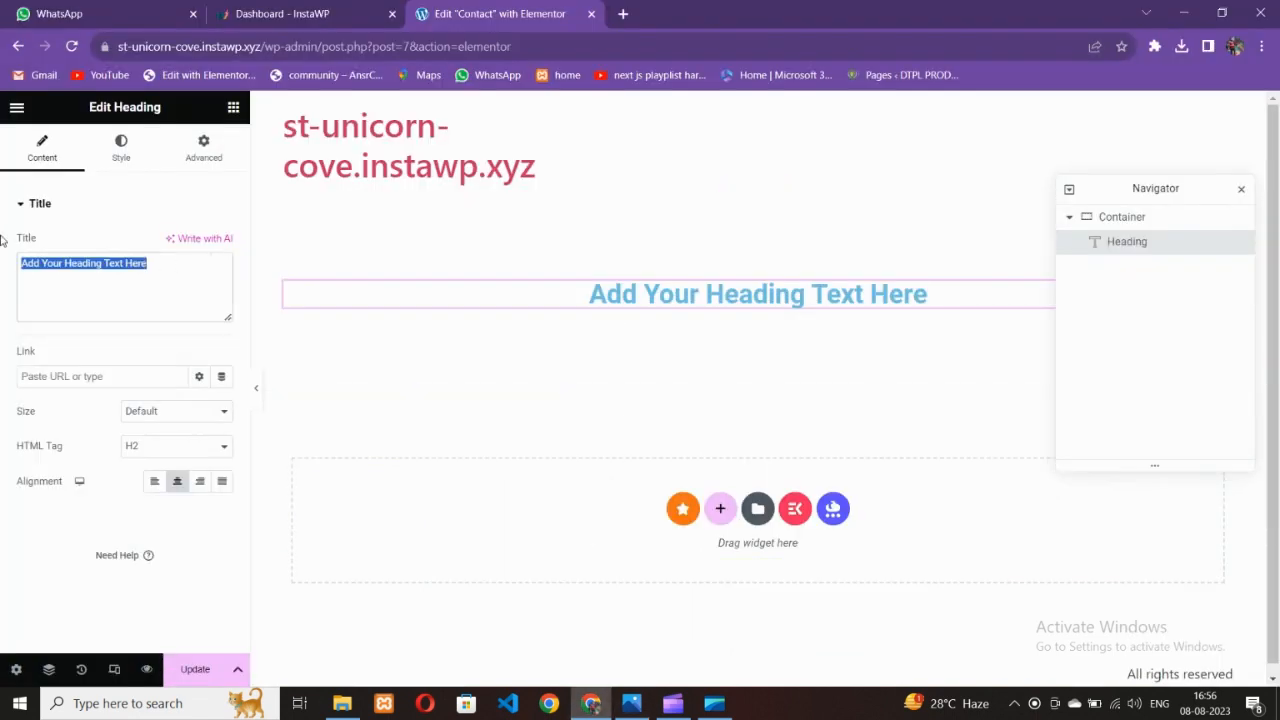
text(Hae)
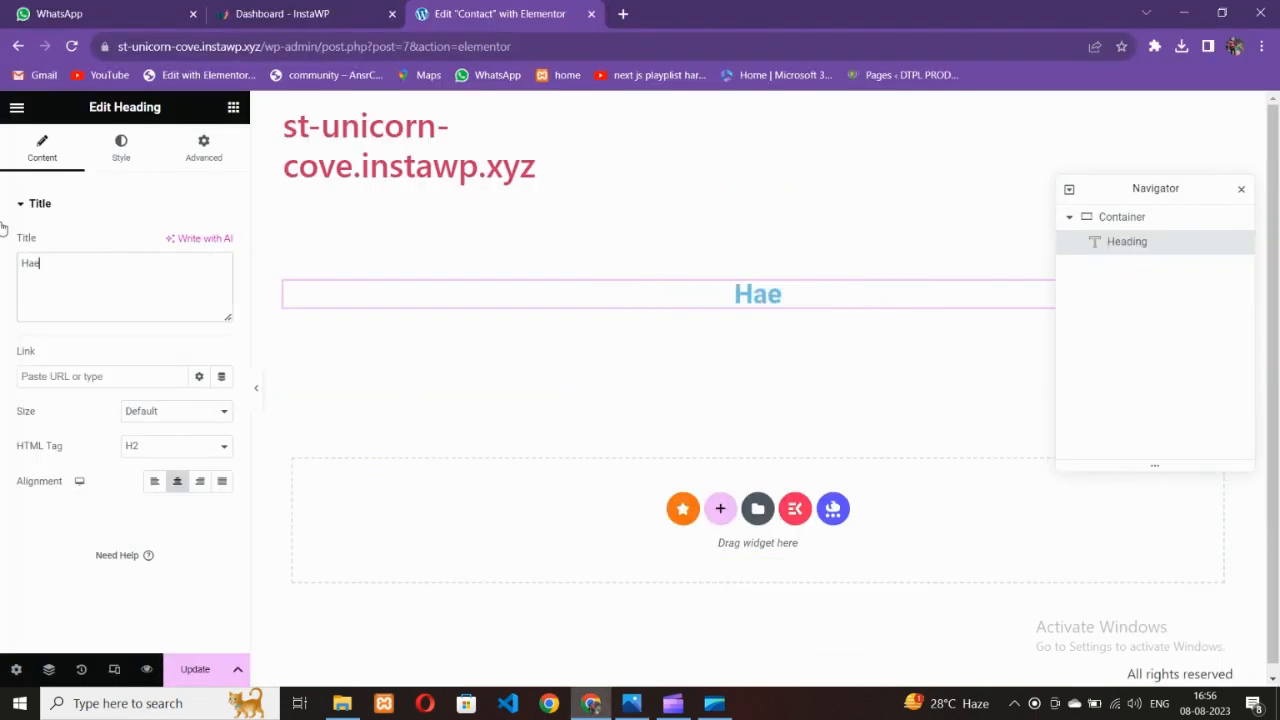
text(e)
text( S)
key(BackSpace)
key(BackSpace)
key(BackSpace)
key(BackSpace)
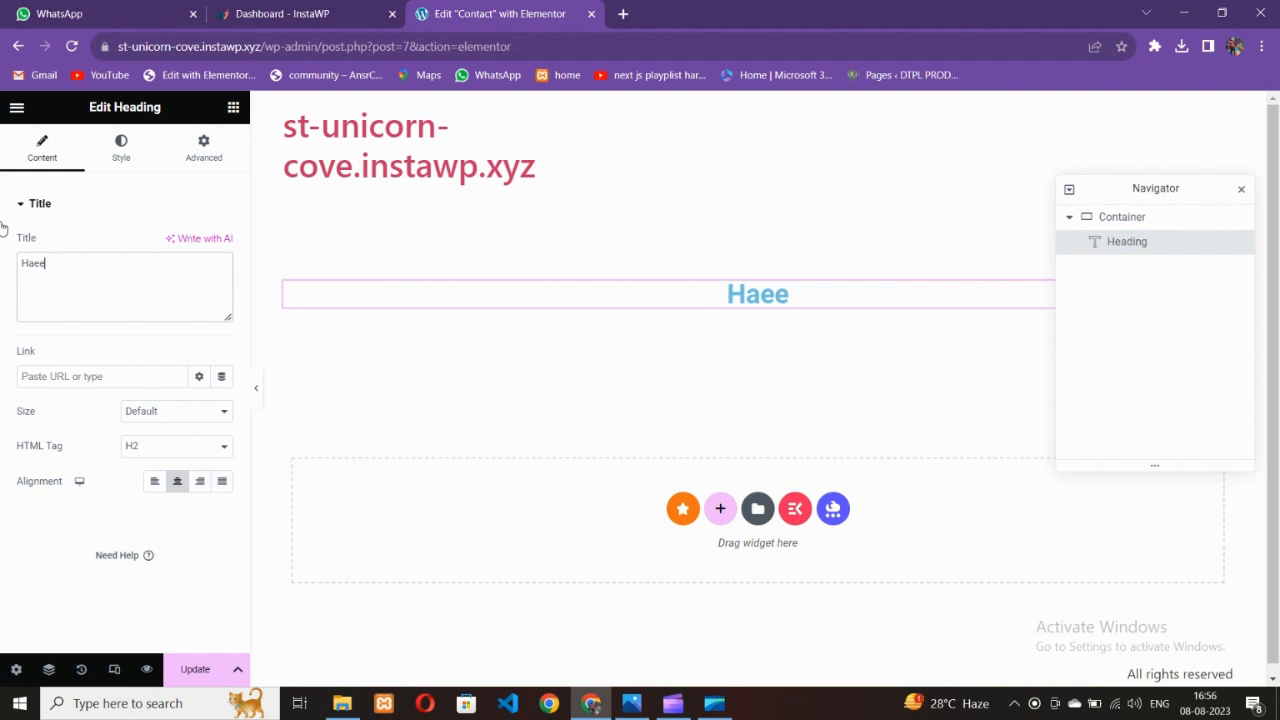
text(ve so)
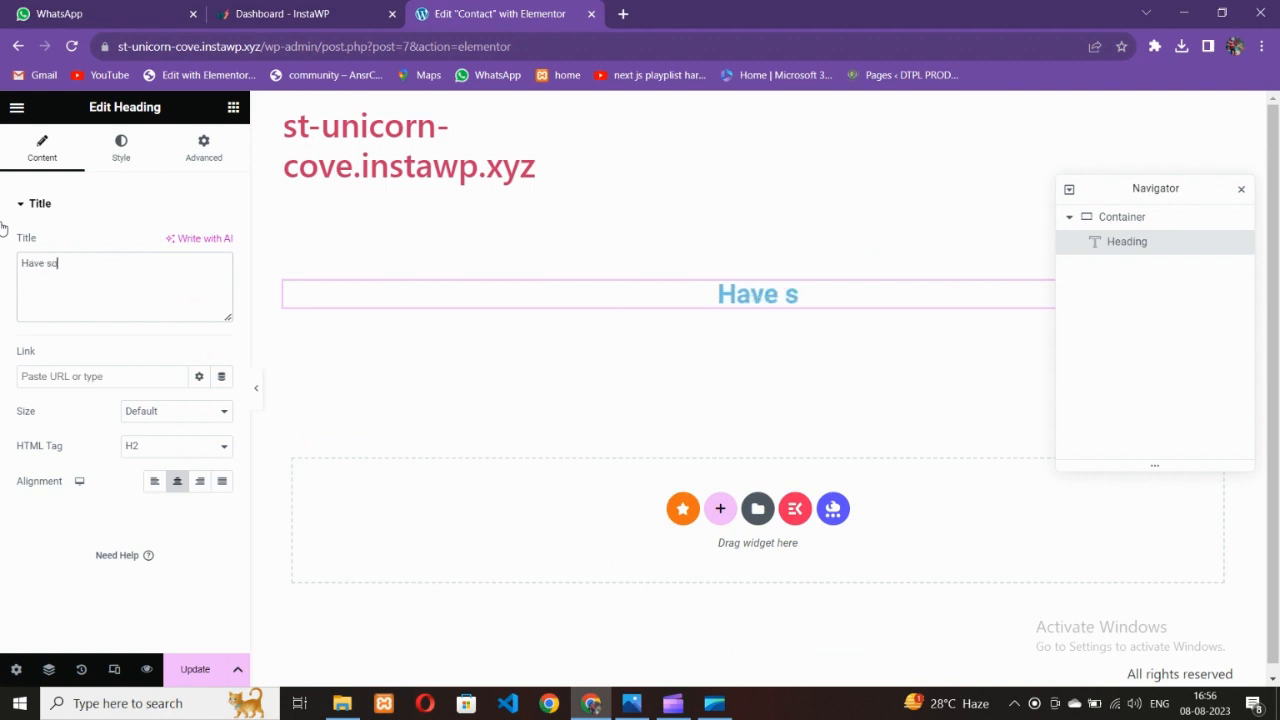
text(me qustions)
key(BackSpace)
key(BackSpace)
key(BackSpace)
key(BackSpace)
key(BackSpace)
key(BackSpace)
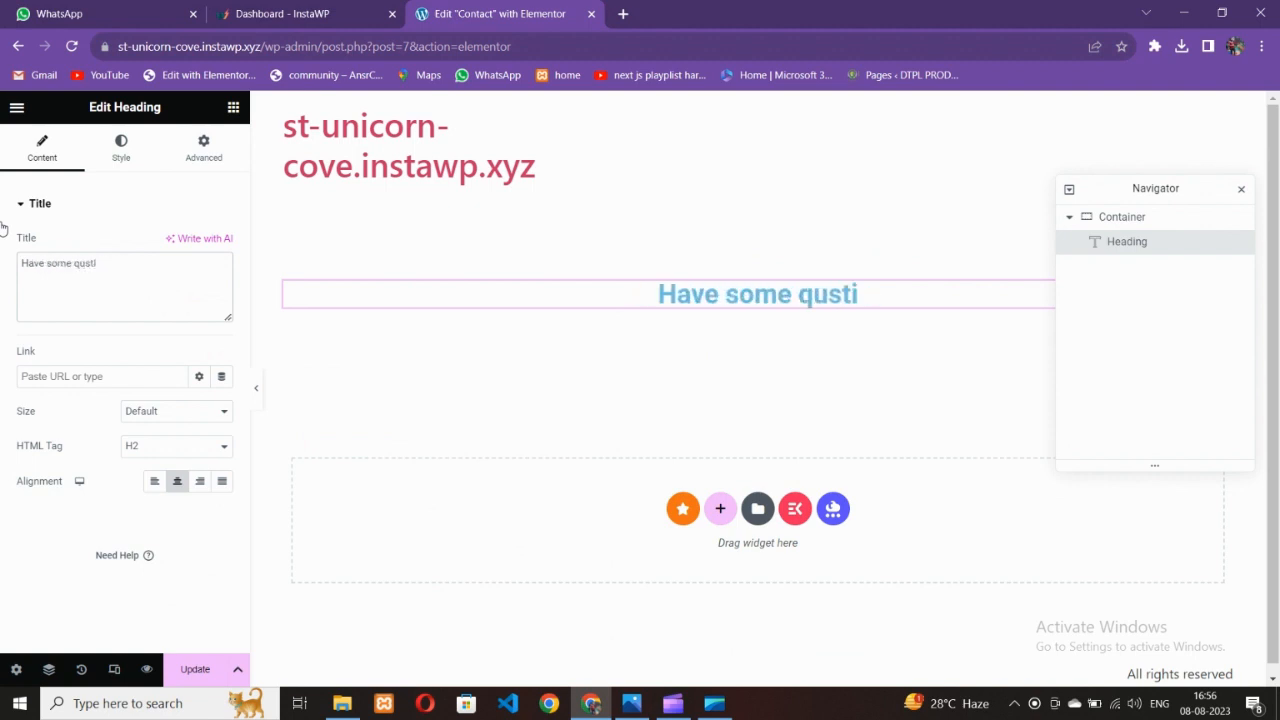
text(etio)
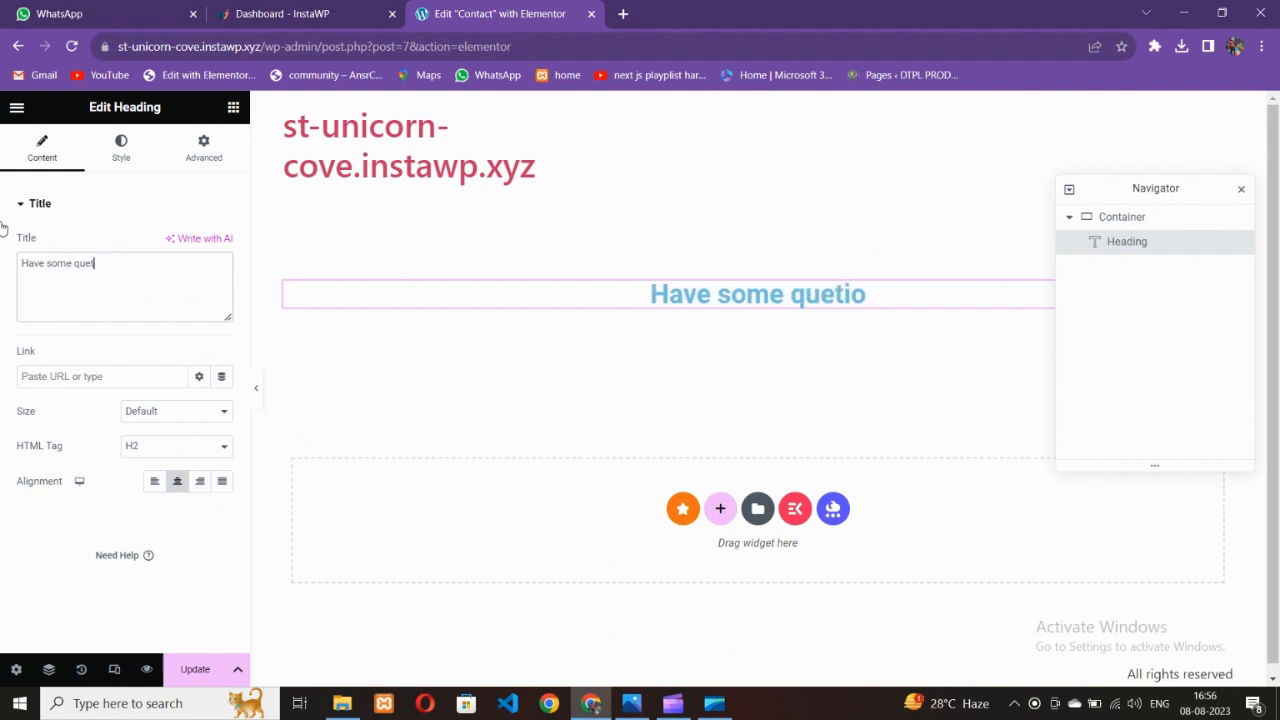
key(BackSpace)
key(BackSpace)
key(BackSpace)
text(stions)
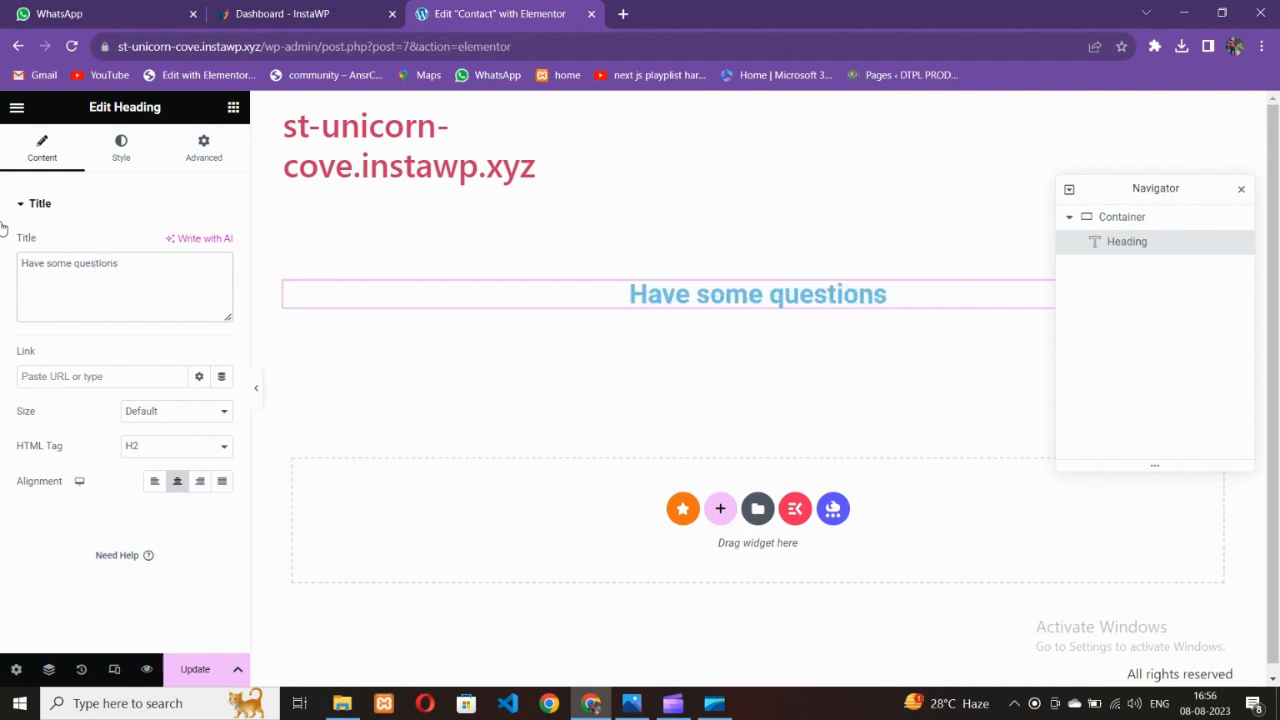
text(?)
click(121, 147)
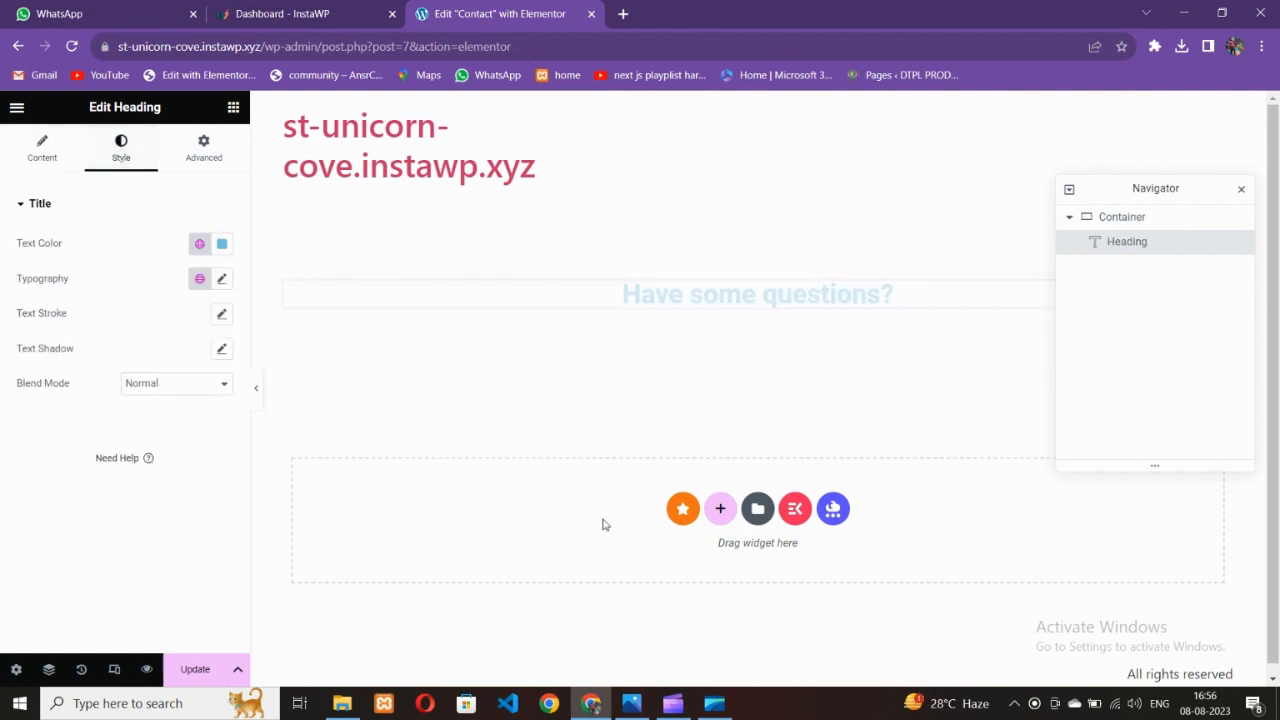
Set the heading's text transform to Capitalize
click(631, 703)
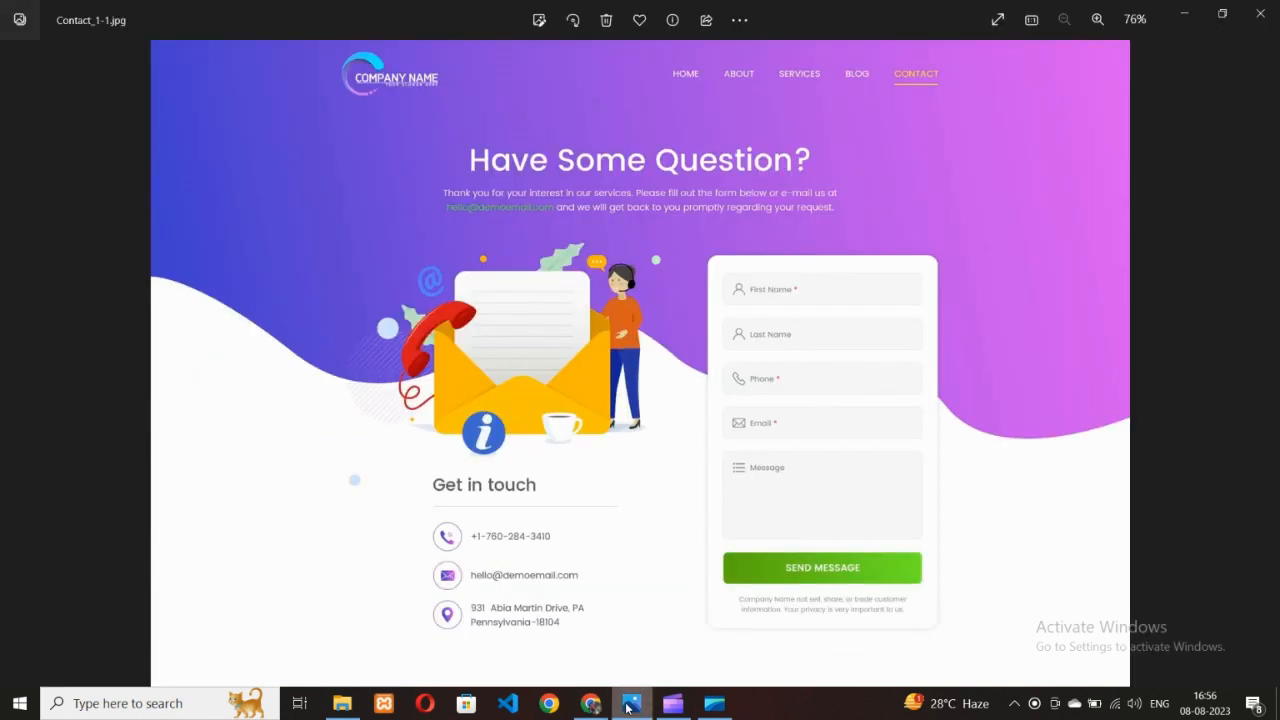
click(631, 703)
click(222, 278)
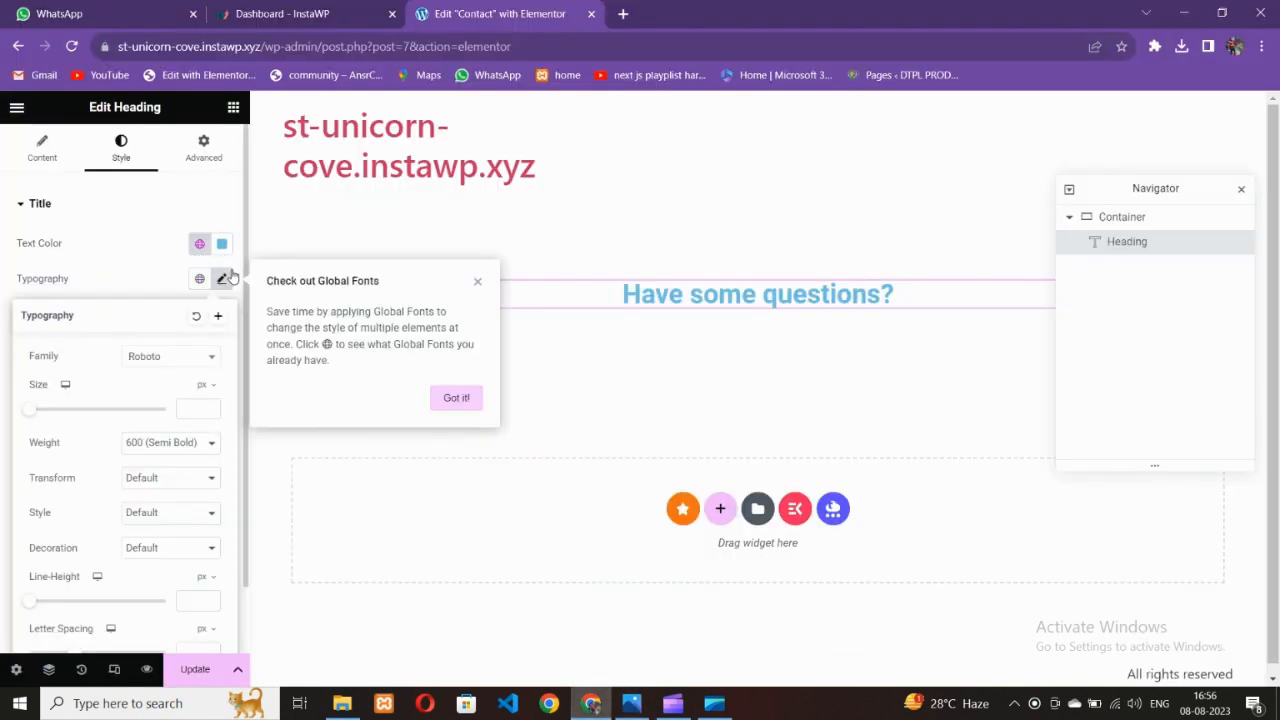
click(150, 480)
click(150, 508)
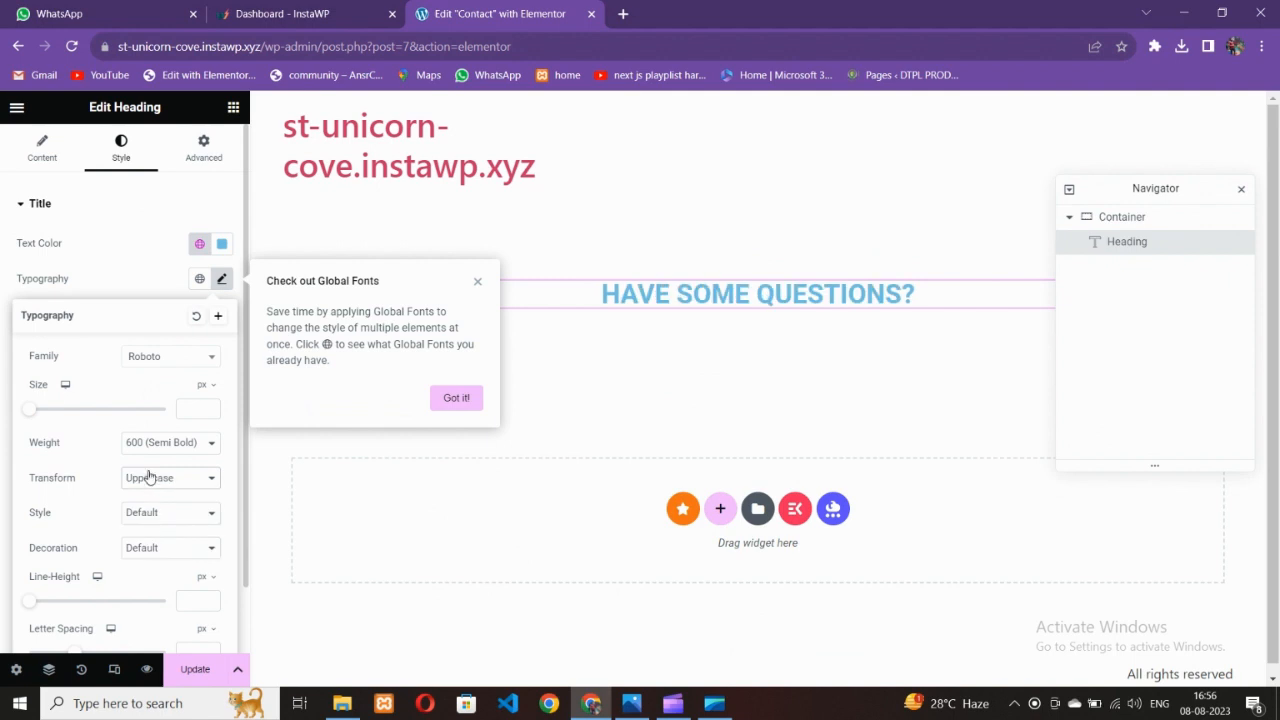
click(150, 479)
click(150, 534)
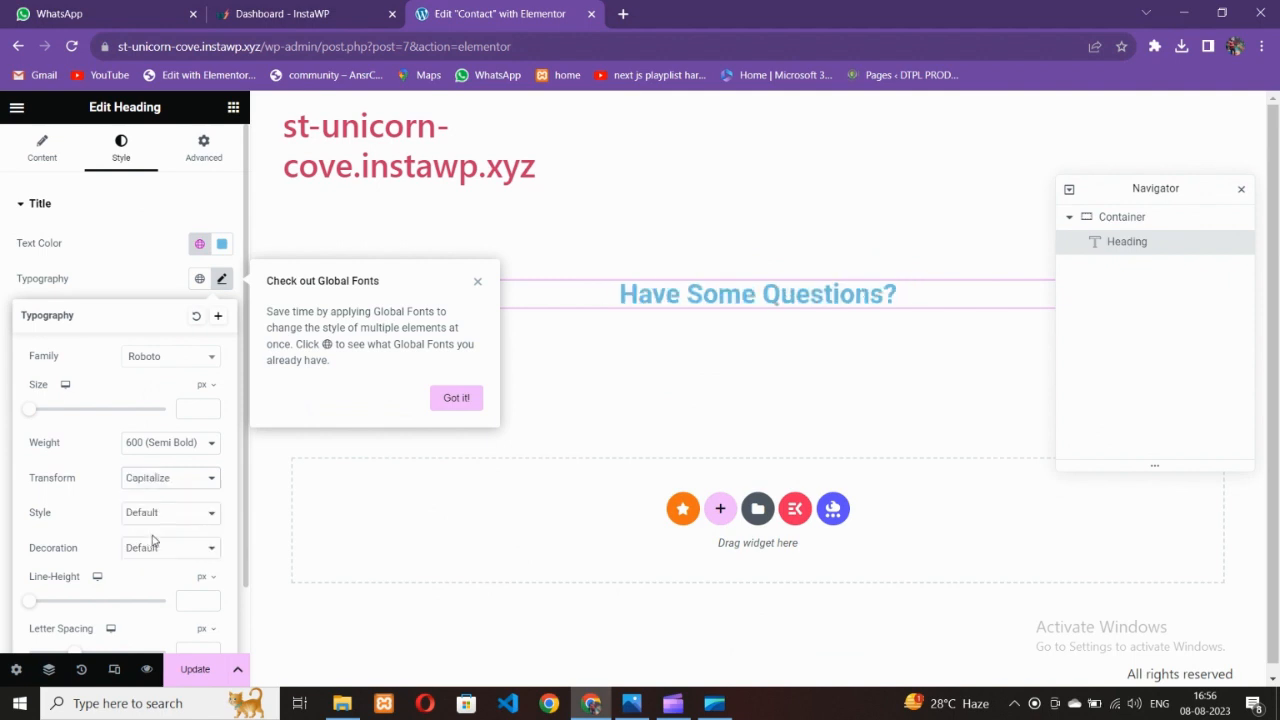
Raise the heading's font size to 45 px
click(171, 358)
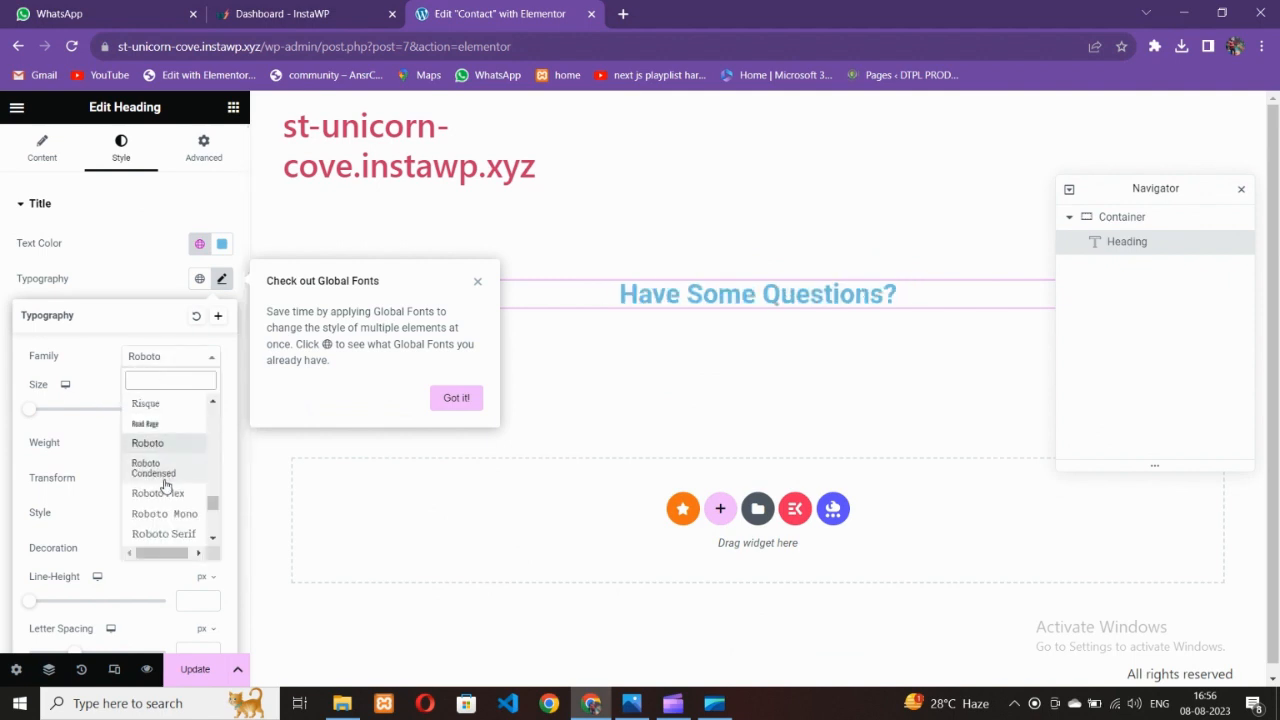
click(148, 404)
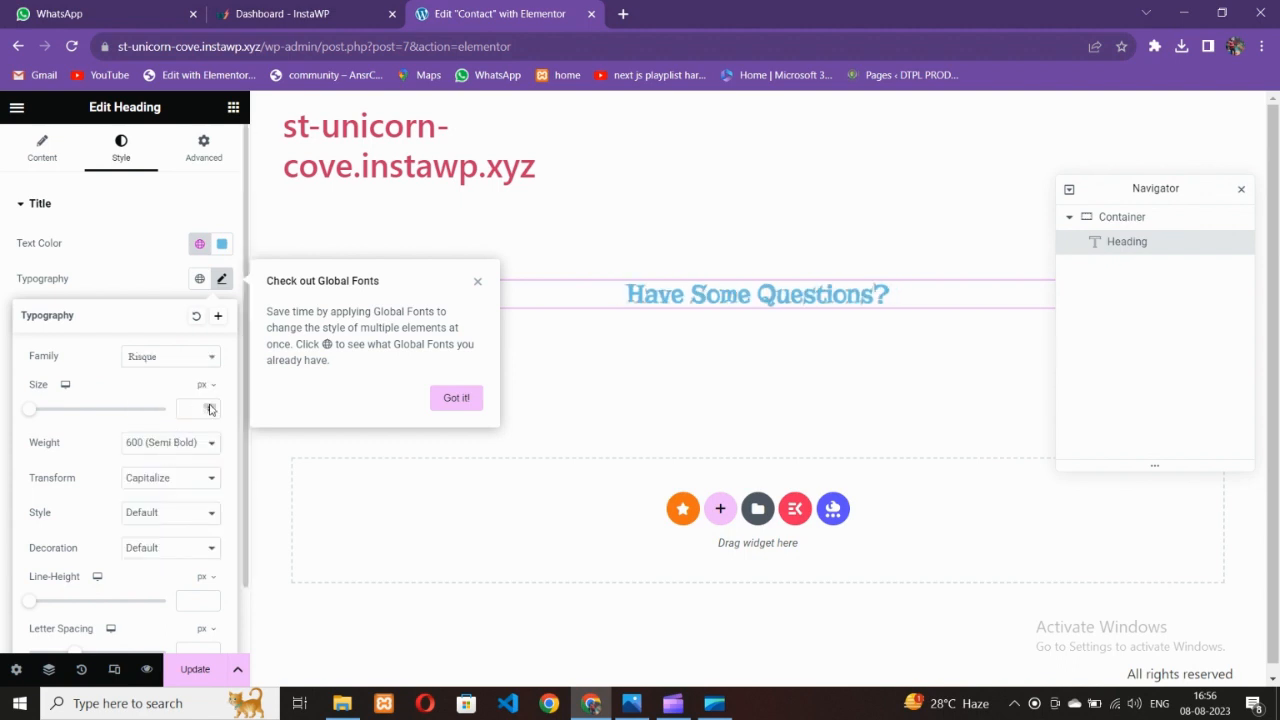
click(210, 408)
text(2)
click(210, 405)
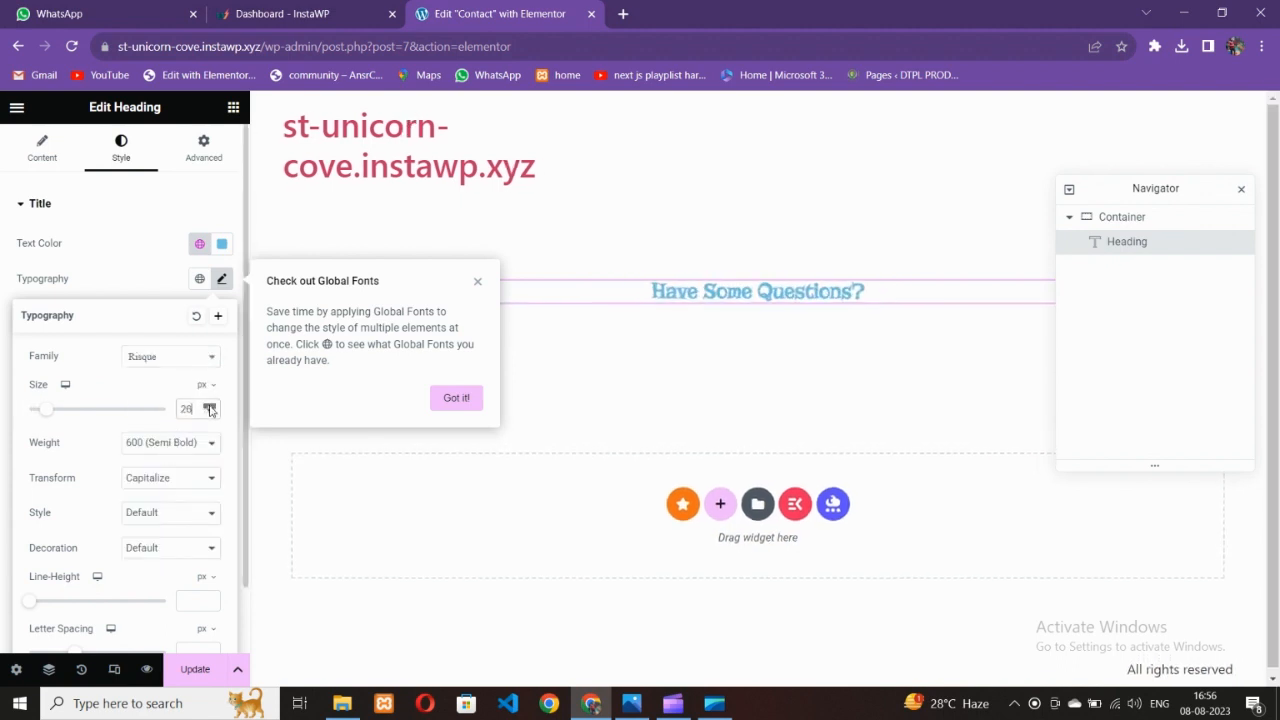
click(160, 363)
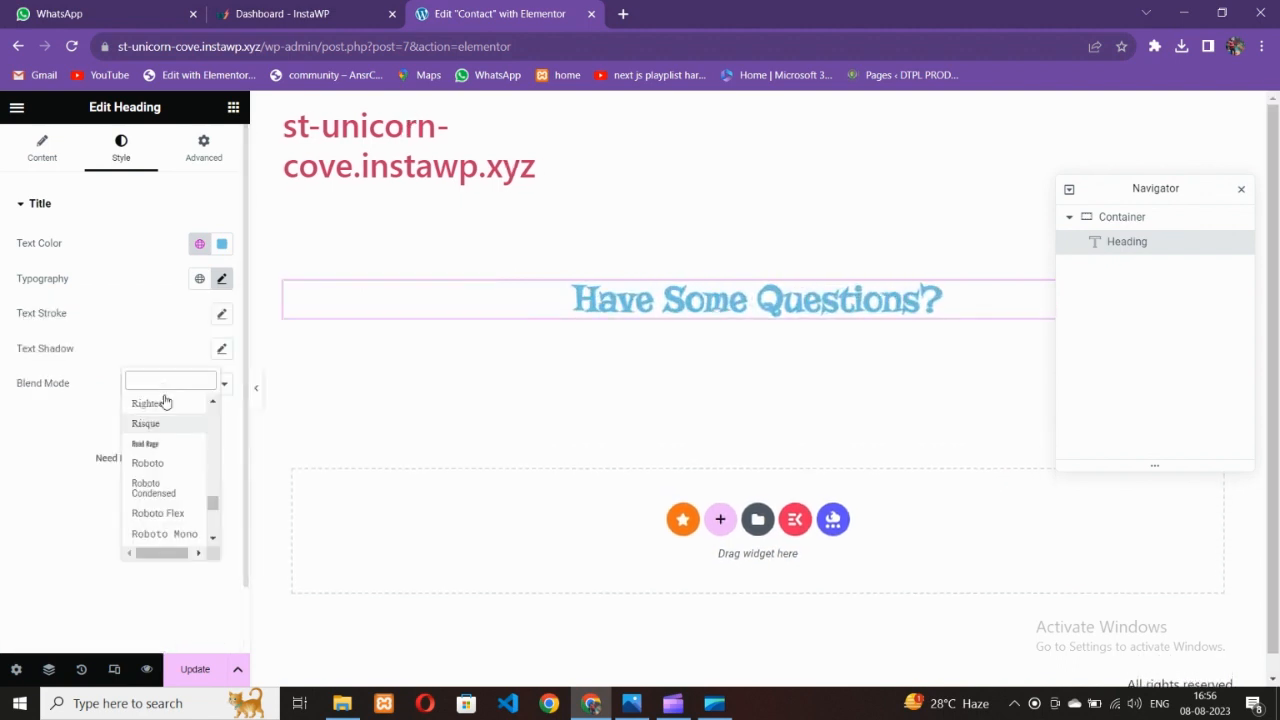
click(86, 401)
Change the heading font to Reem Kufi with weight 500 (Medium)
click(222, 283)
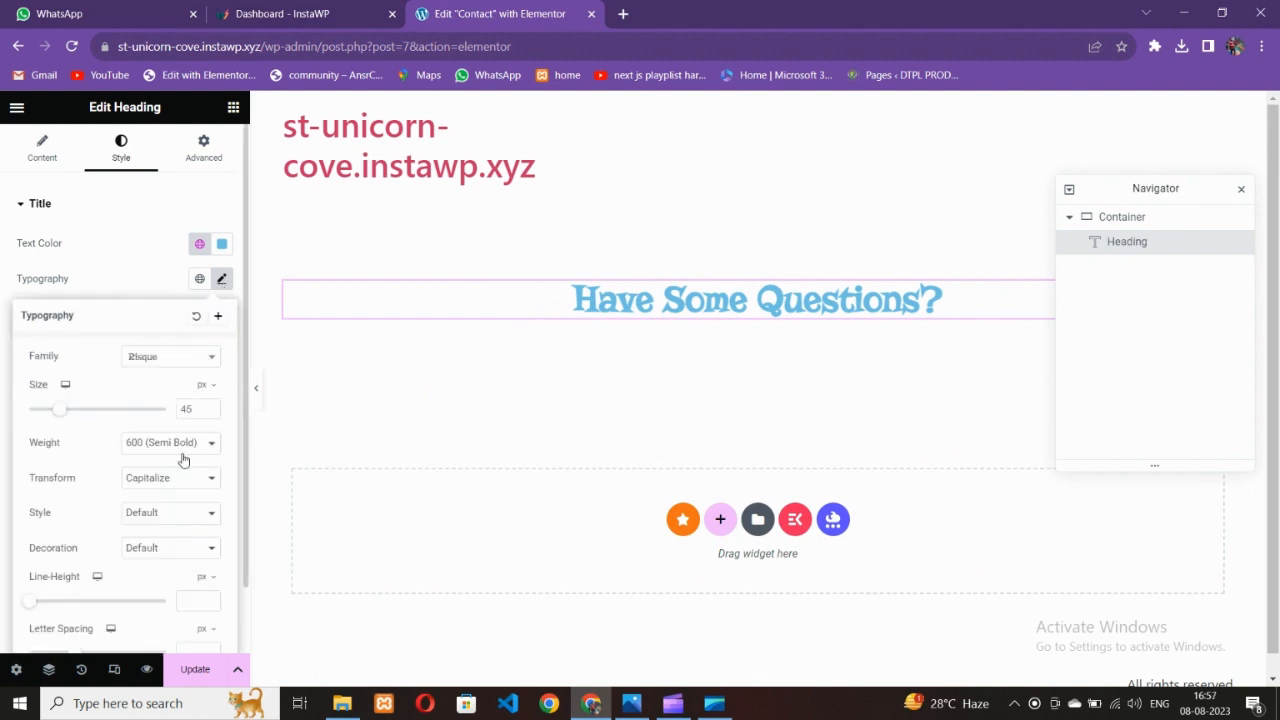
click(160, 369)
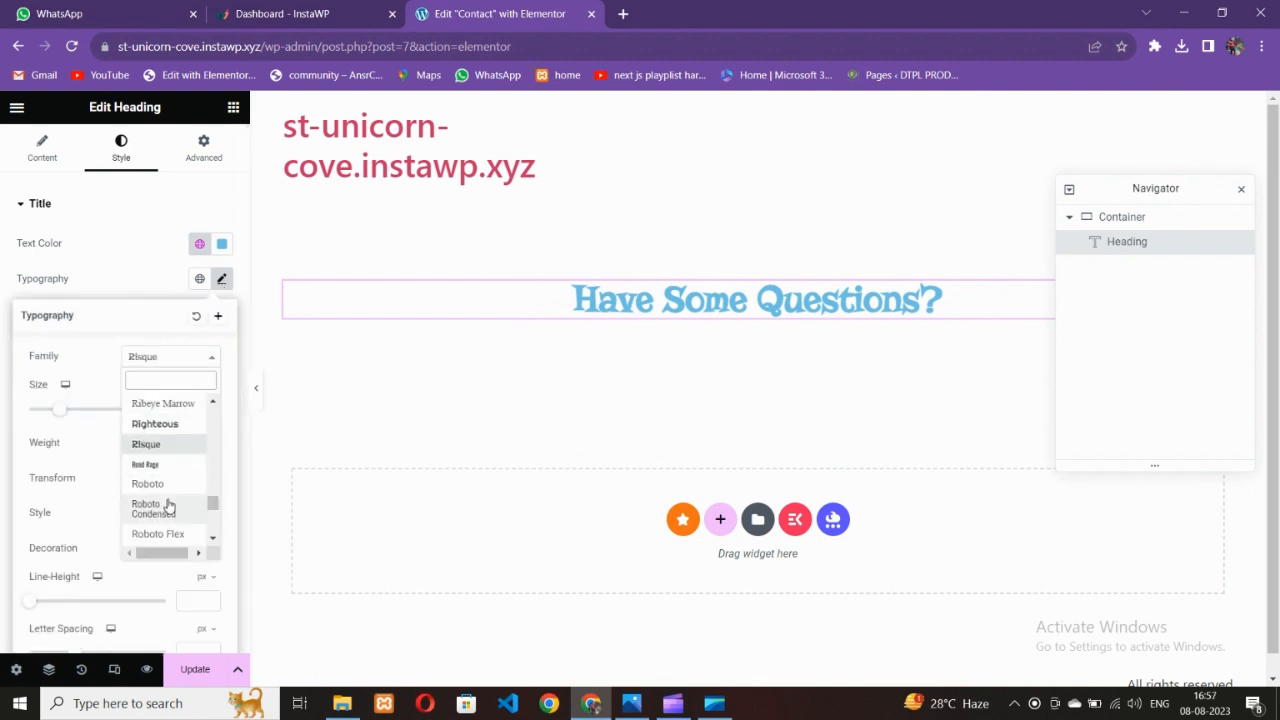
scroll(168, 507, up, 4)
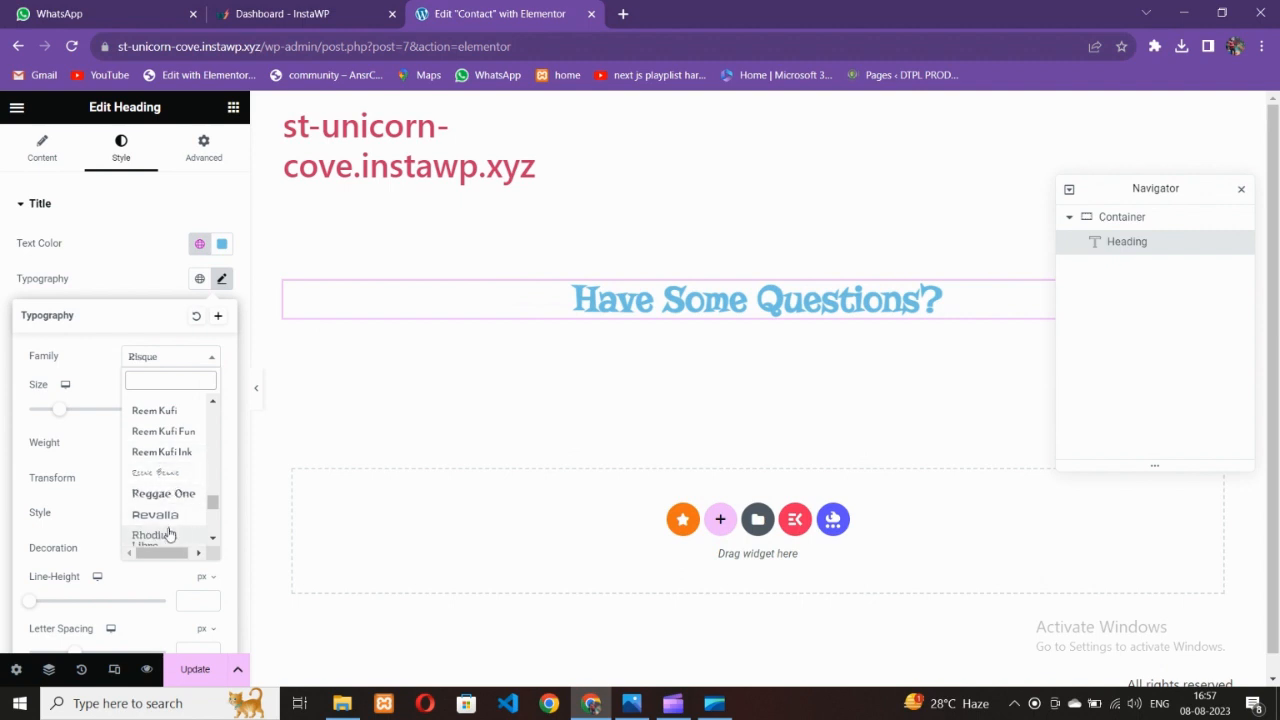
scroll(168, 515, up, 2)
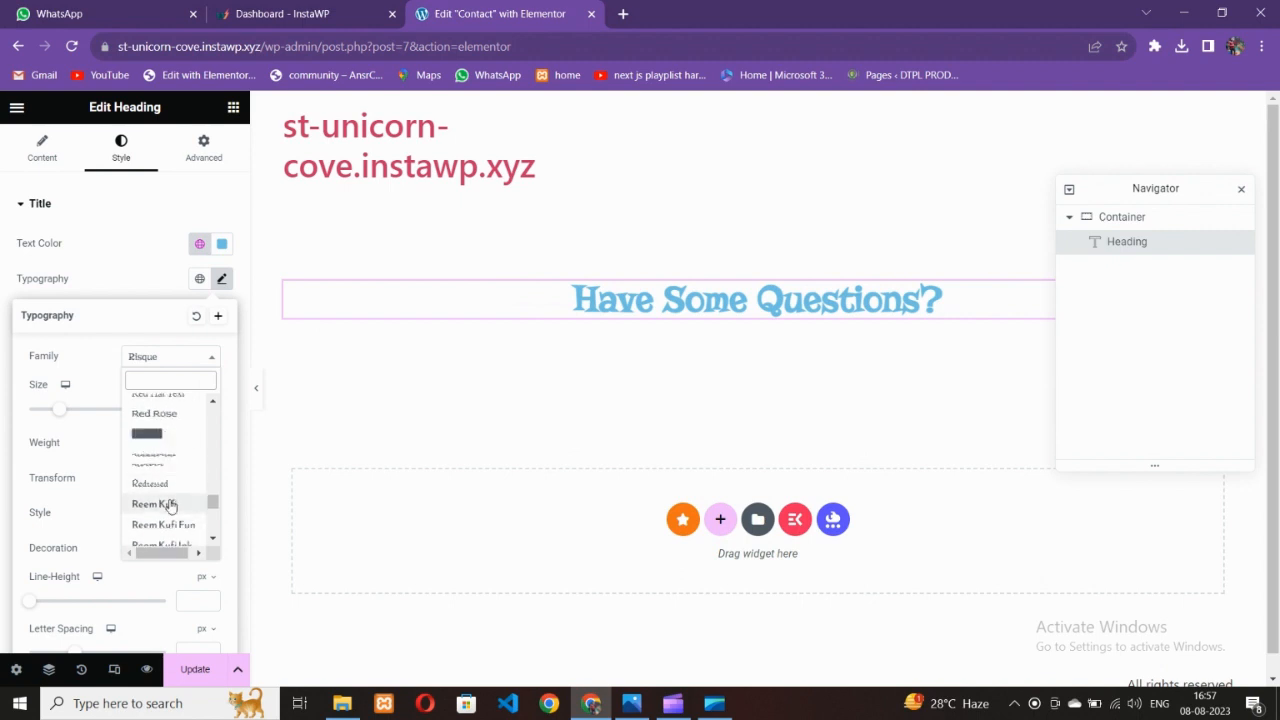
click(178, 506)
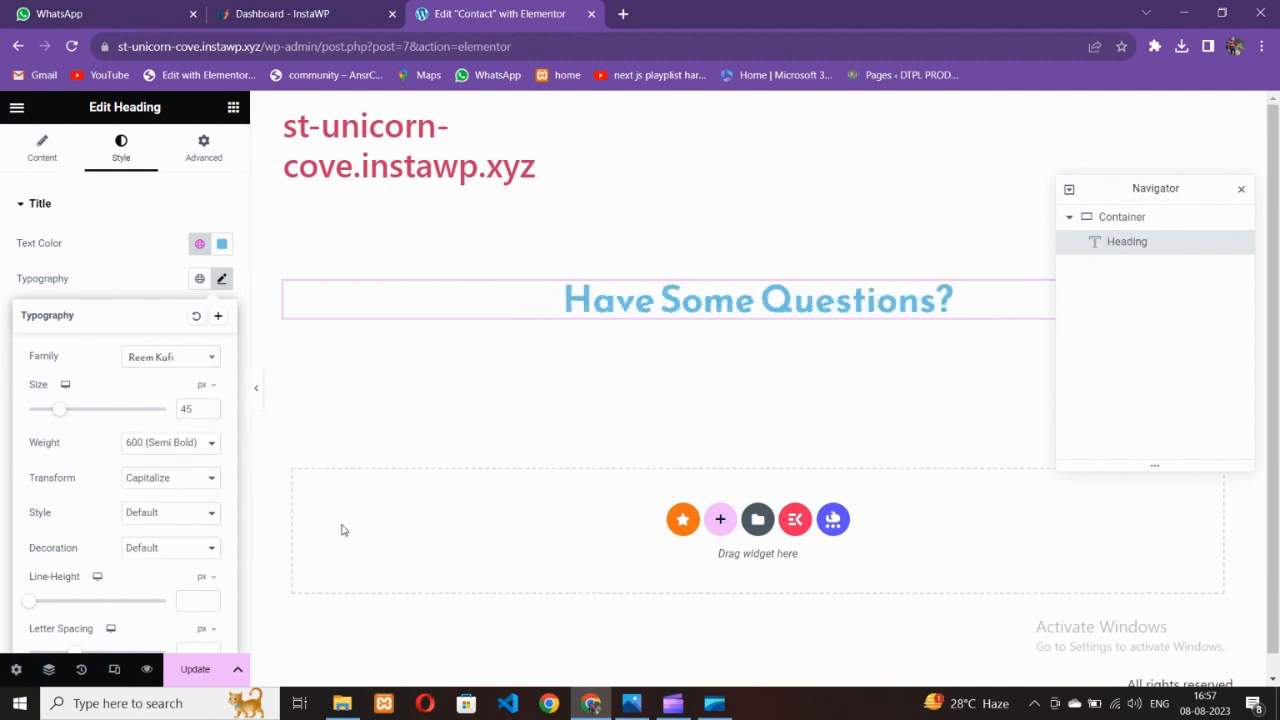
click(164, 450)
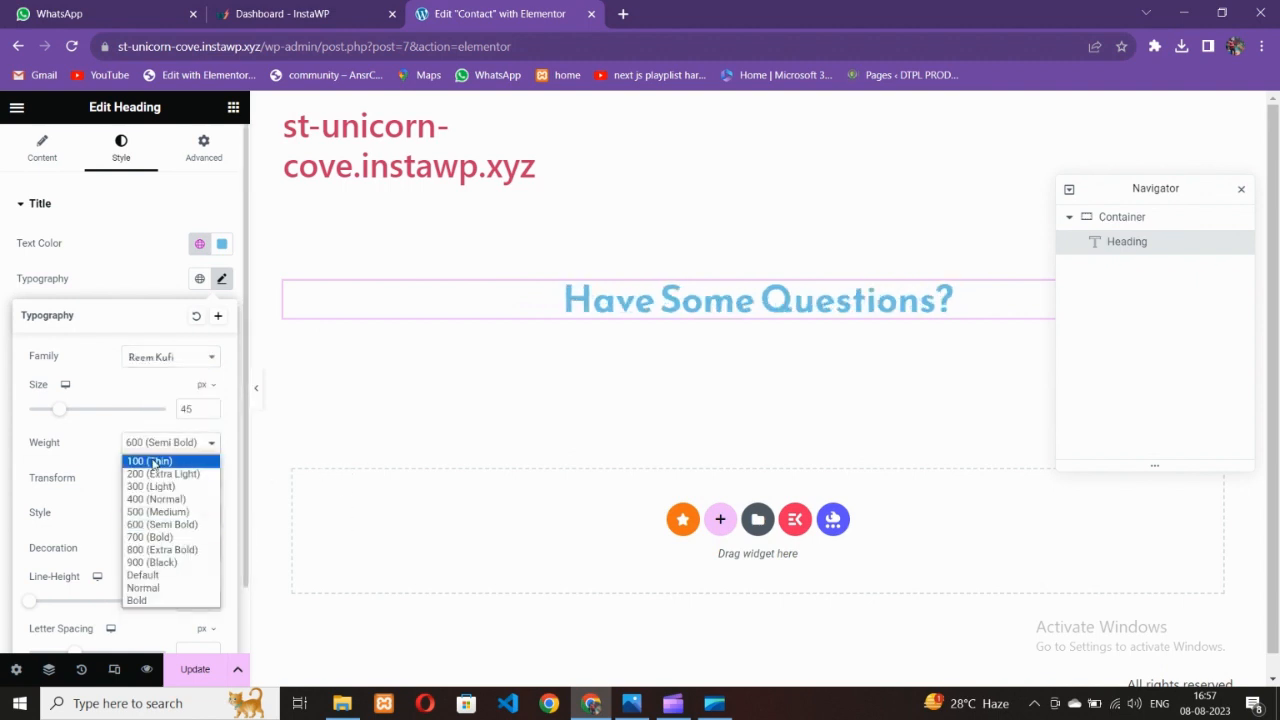
click(158, 508)
Drop a Text Editor widget with lorem ipsum placeholder text below the heading
click(631, 703)
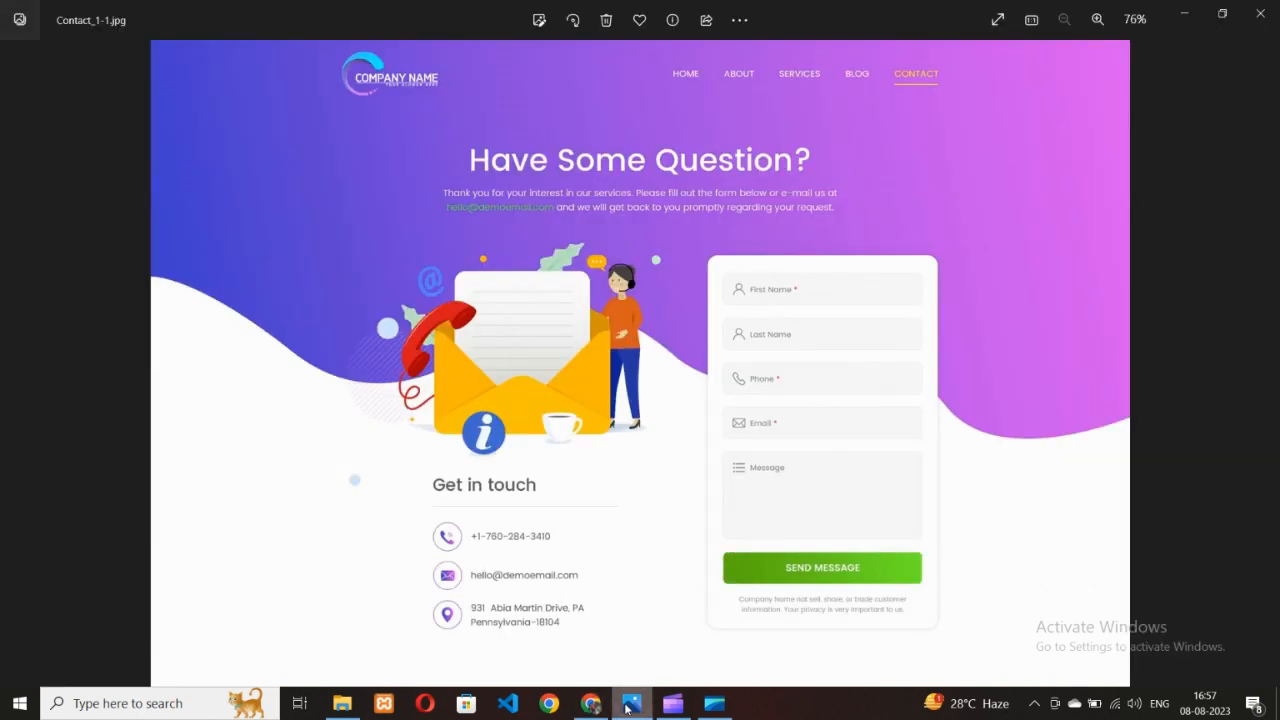
click(631, 703)
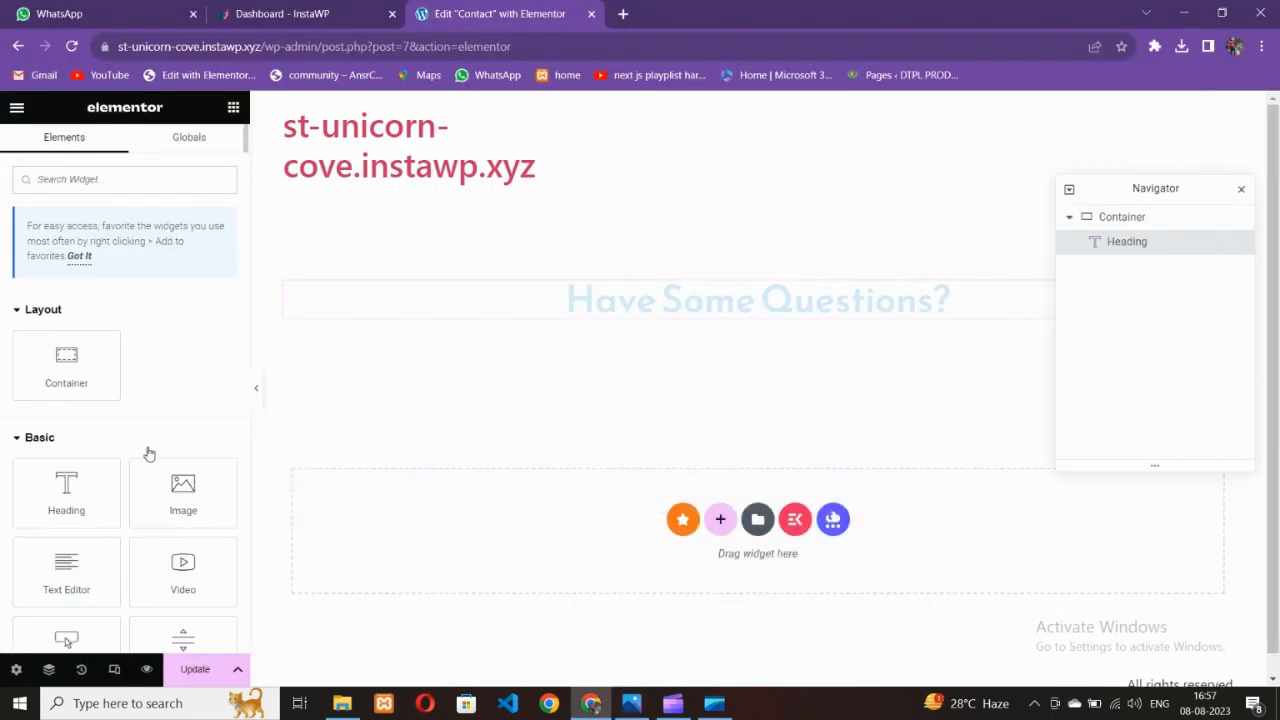
drag(105, 546, 605, 330)
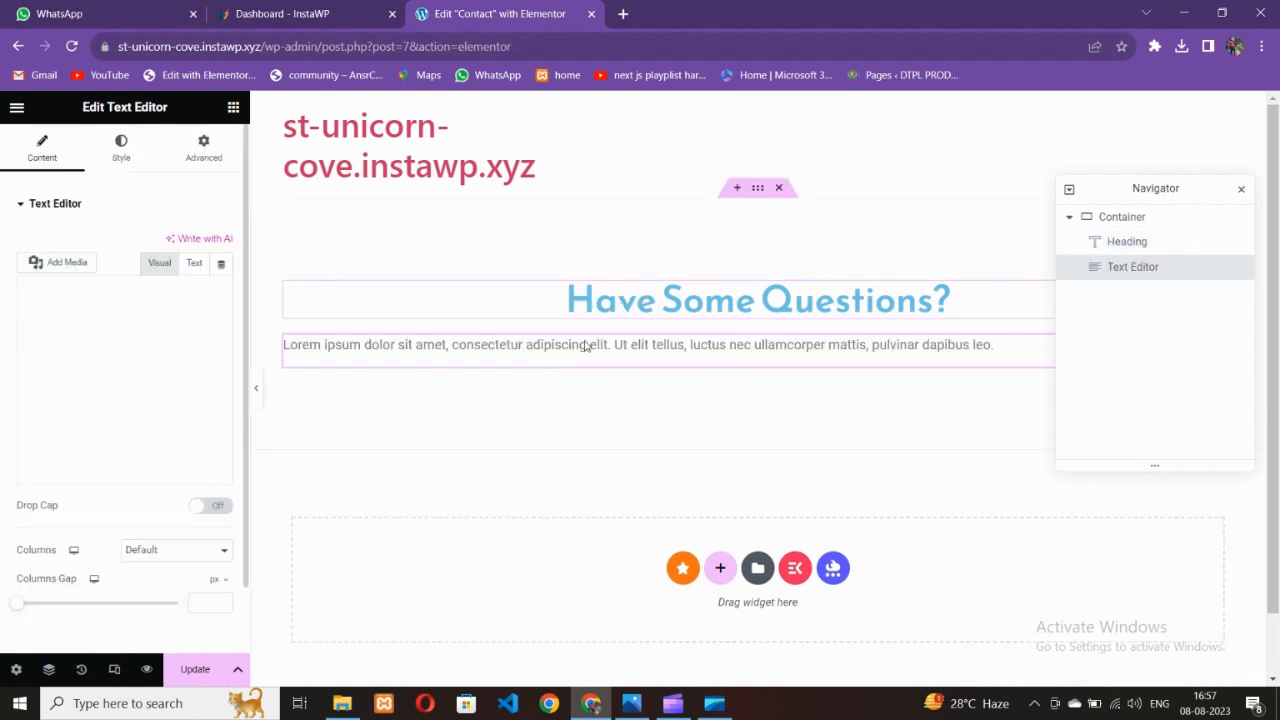
Set the container to a vertical column with items centred vertically and horizontally
click(758, 188)
click(40, 150)
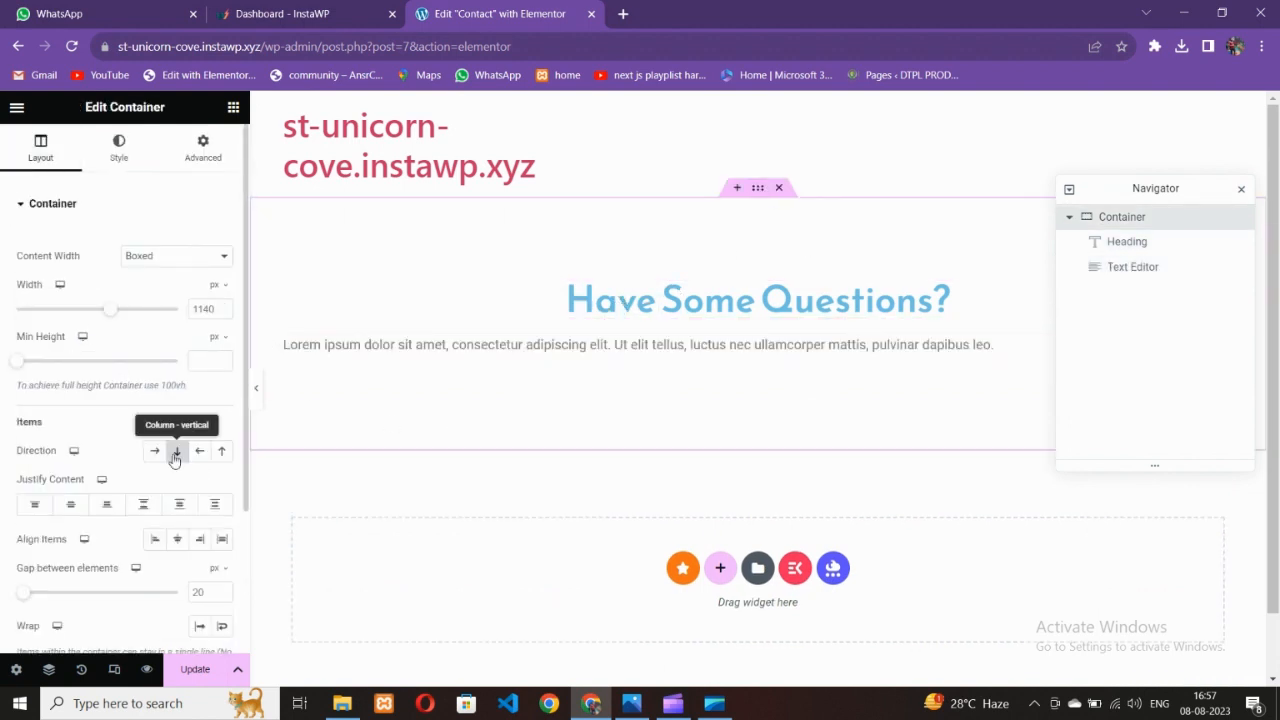
click(175, 451)
click(71, 504)
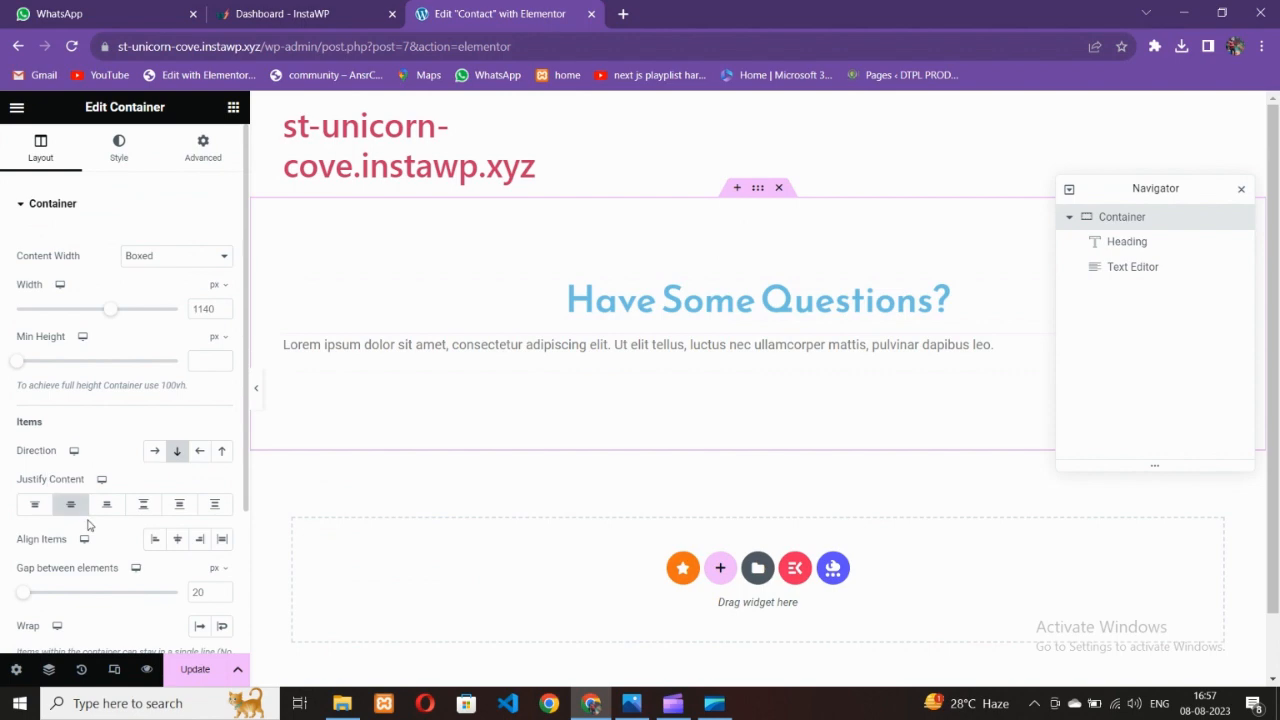
click(178, 541)
click(290, 14)
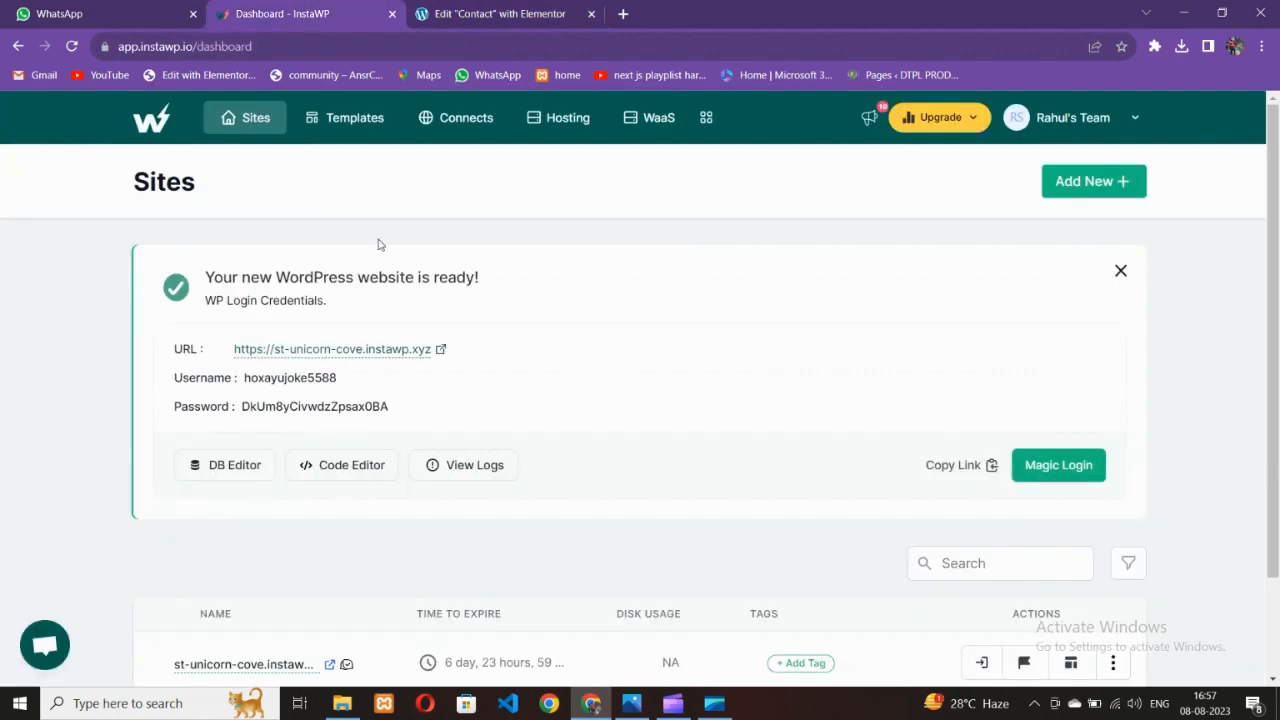
click(632, 704)
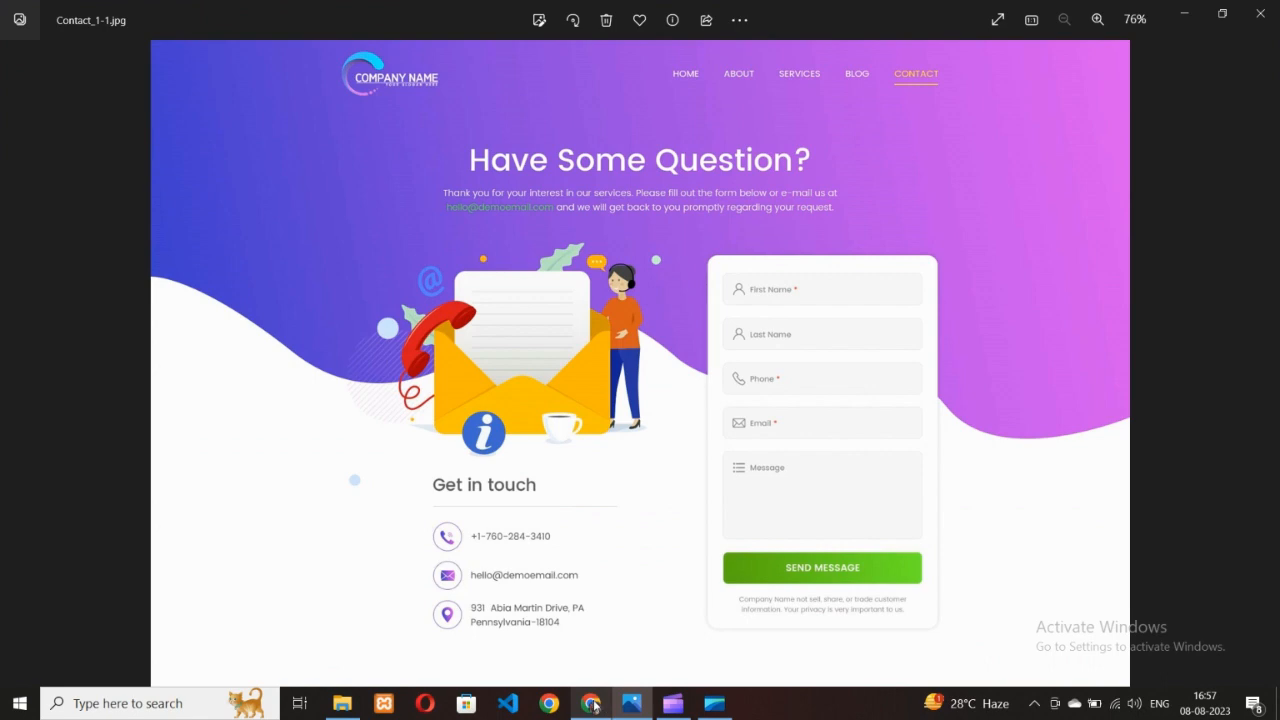
click(592, 704)
click(505, 14)
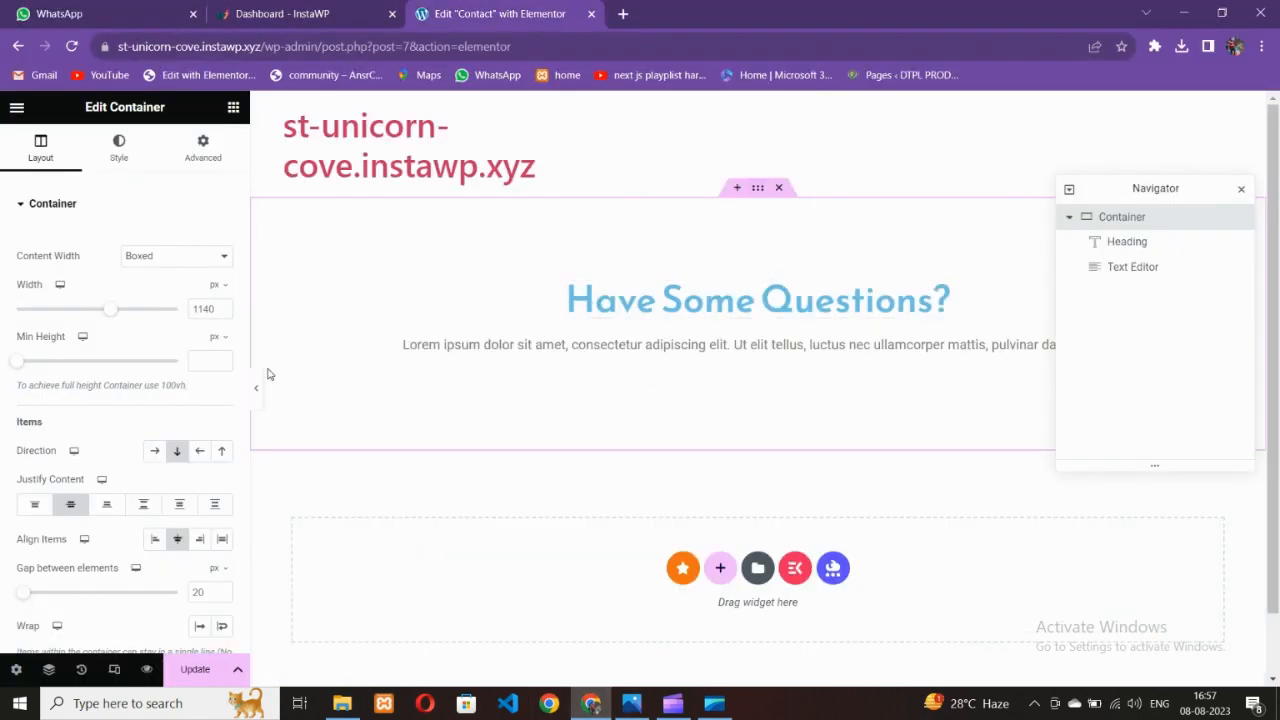
Switch the container background to a gradient with a medium blue first colour
click(119, 148)
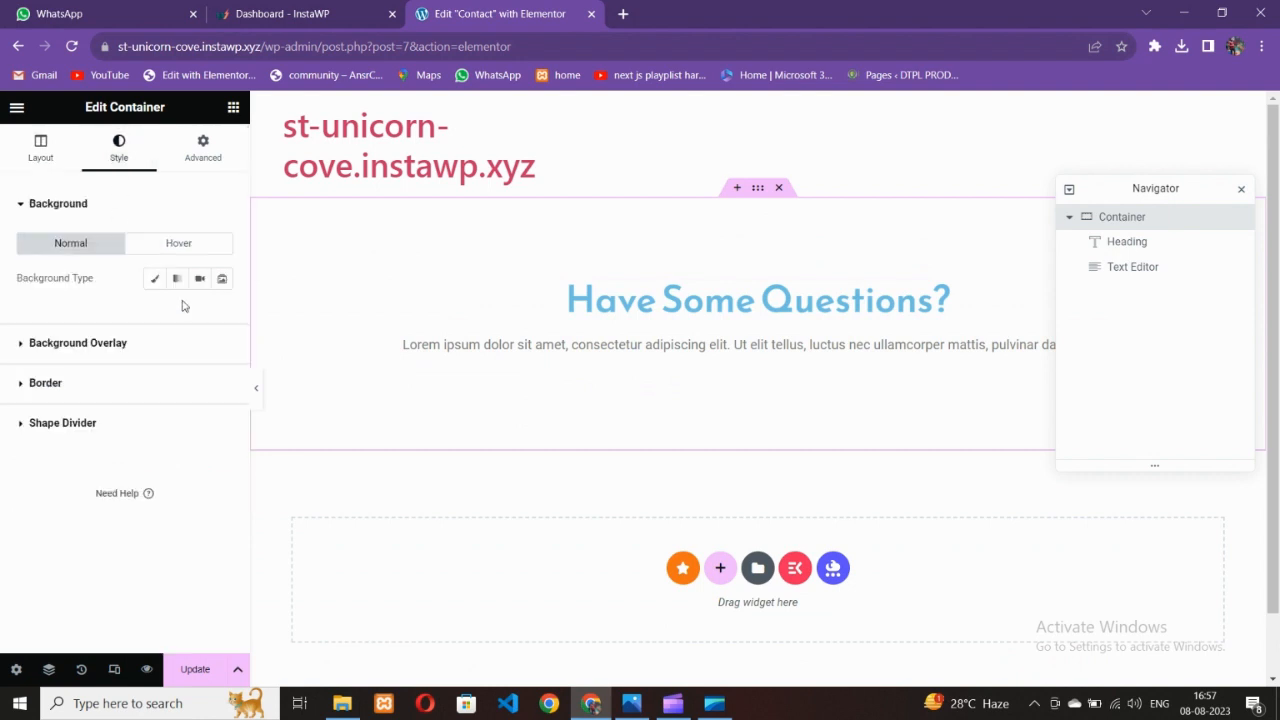
click(177, 279)
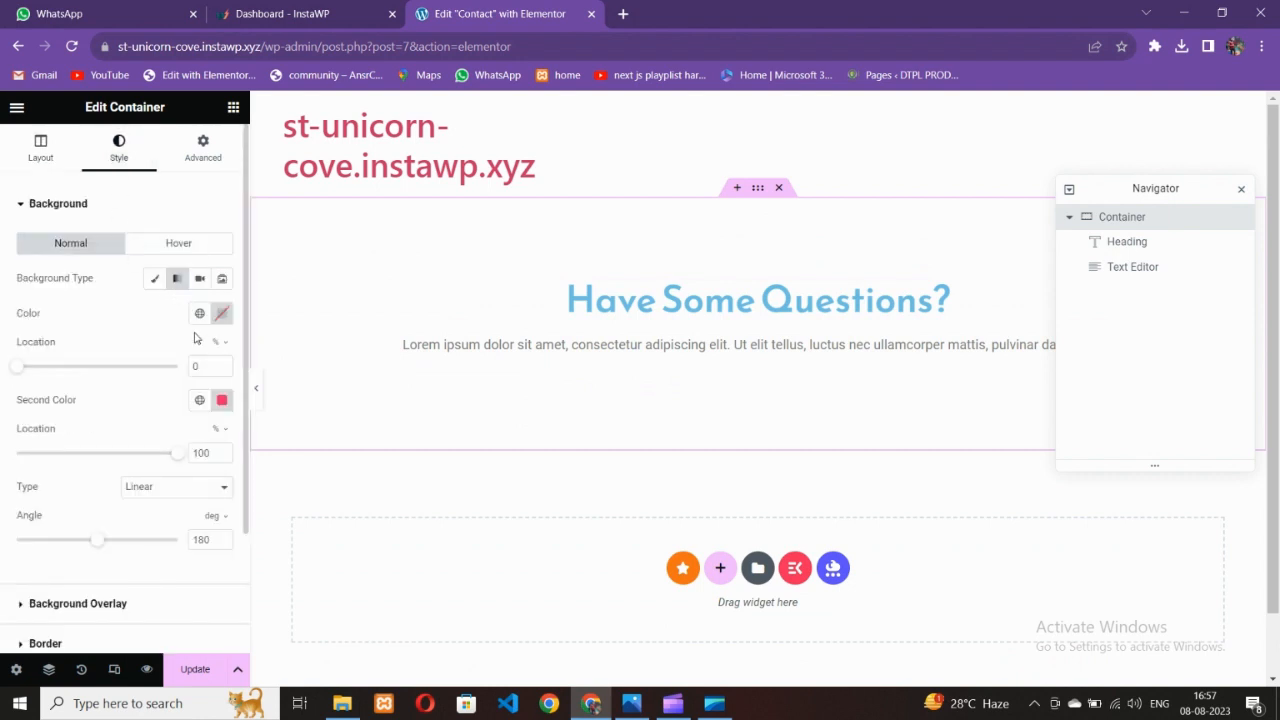
click(221, 314)
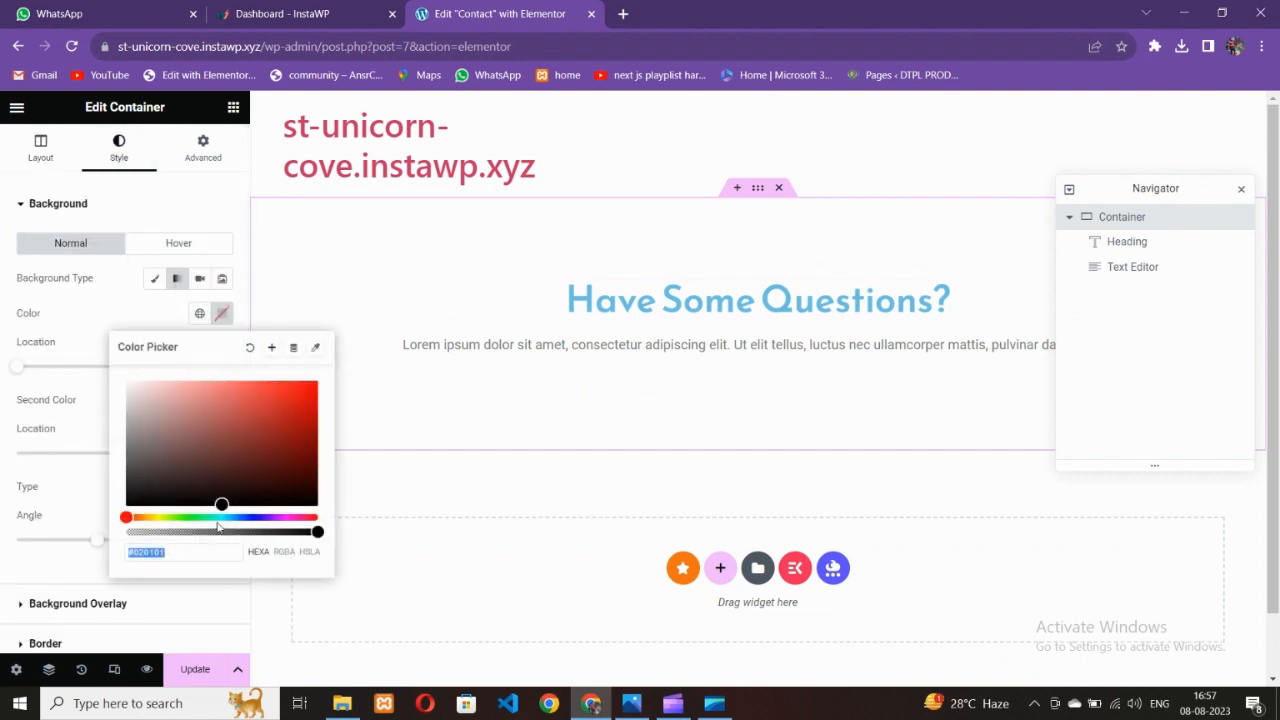
drag(183, 516, 243, 527)
click(293, 421)
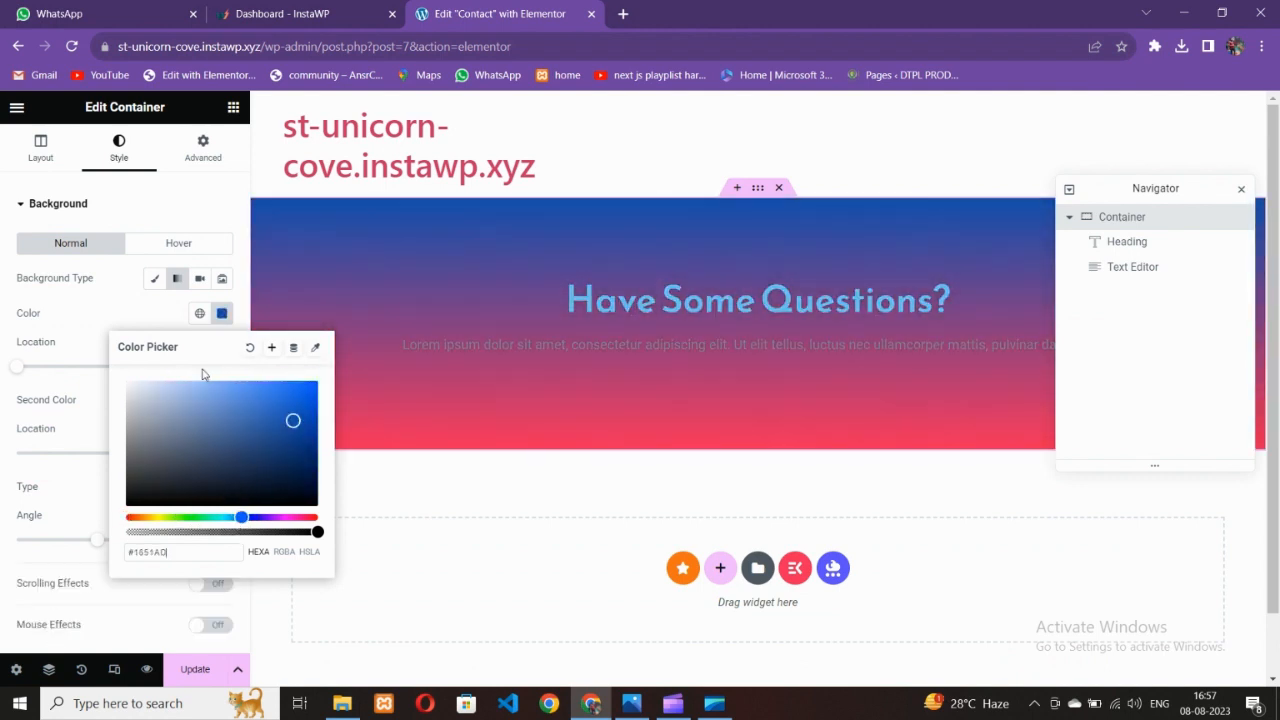
click(222, 315)
Set the gradient's second colour to purple
click(223, 401)
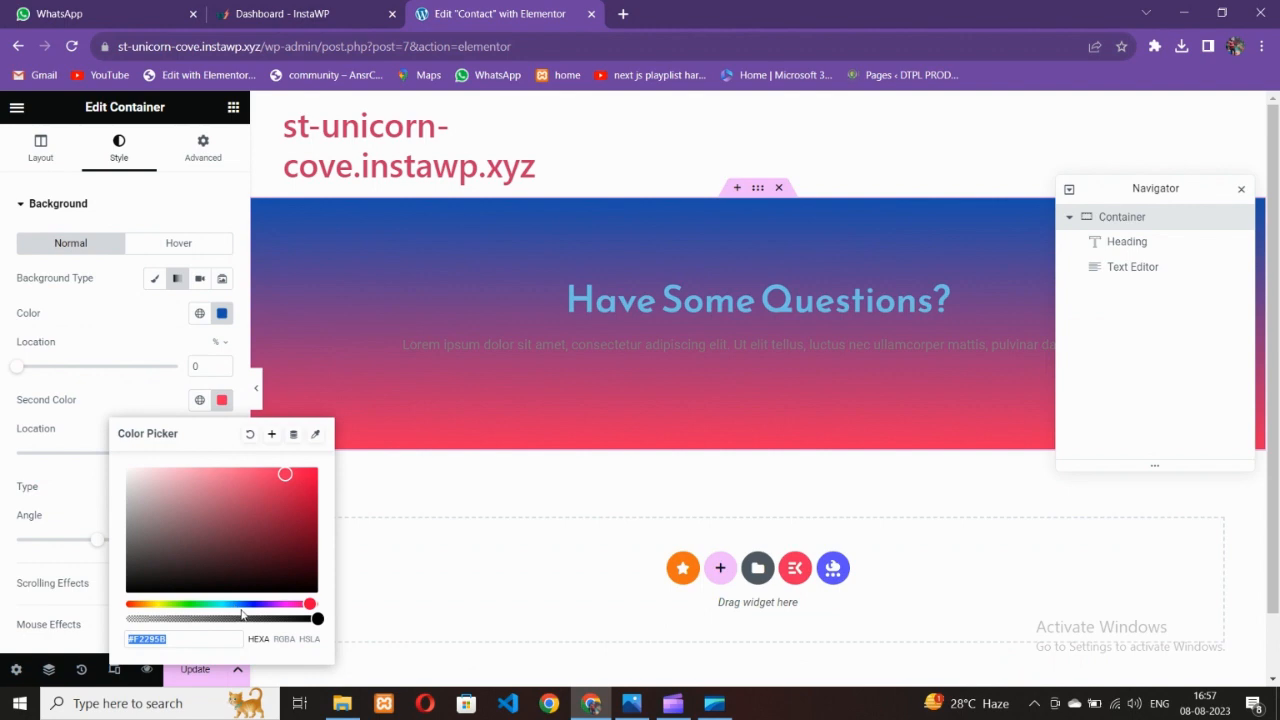
drag(241, 606, 274, 605)
drag(272, 552, 285, 507)
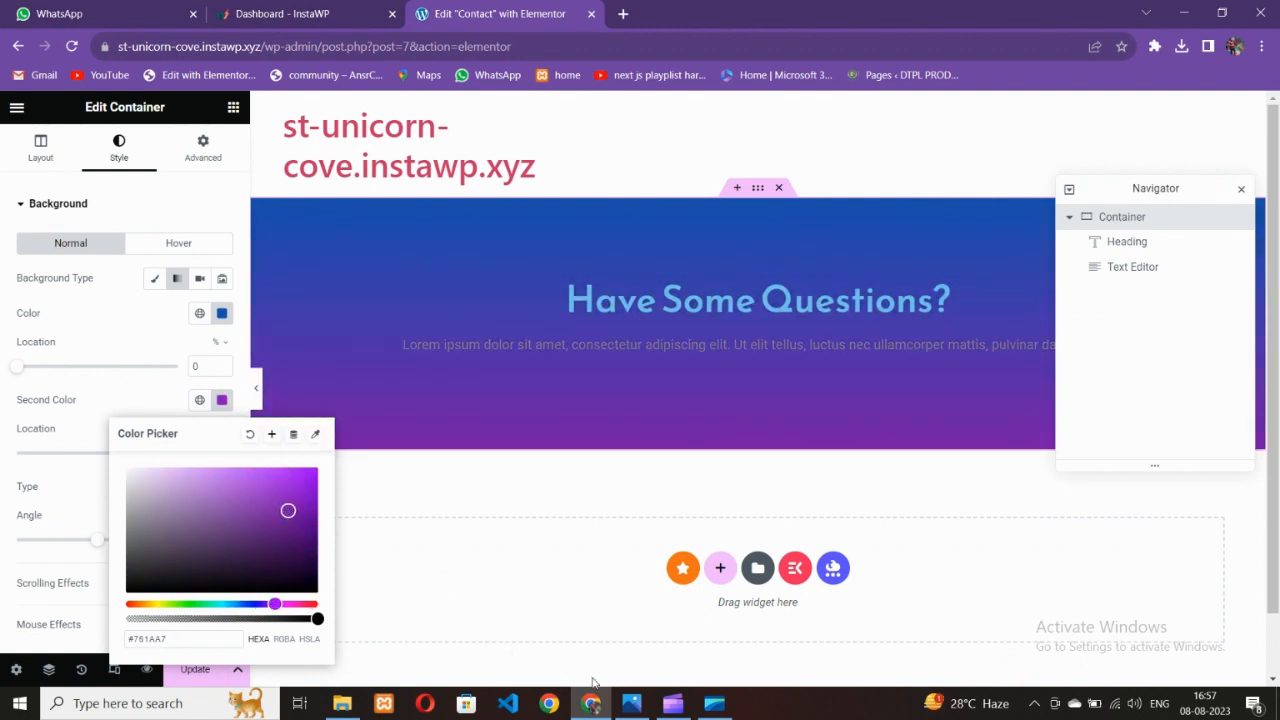
click(631, 703)
click(594, 704)
drag(251, 551, 273, 497)
click(173, 406)
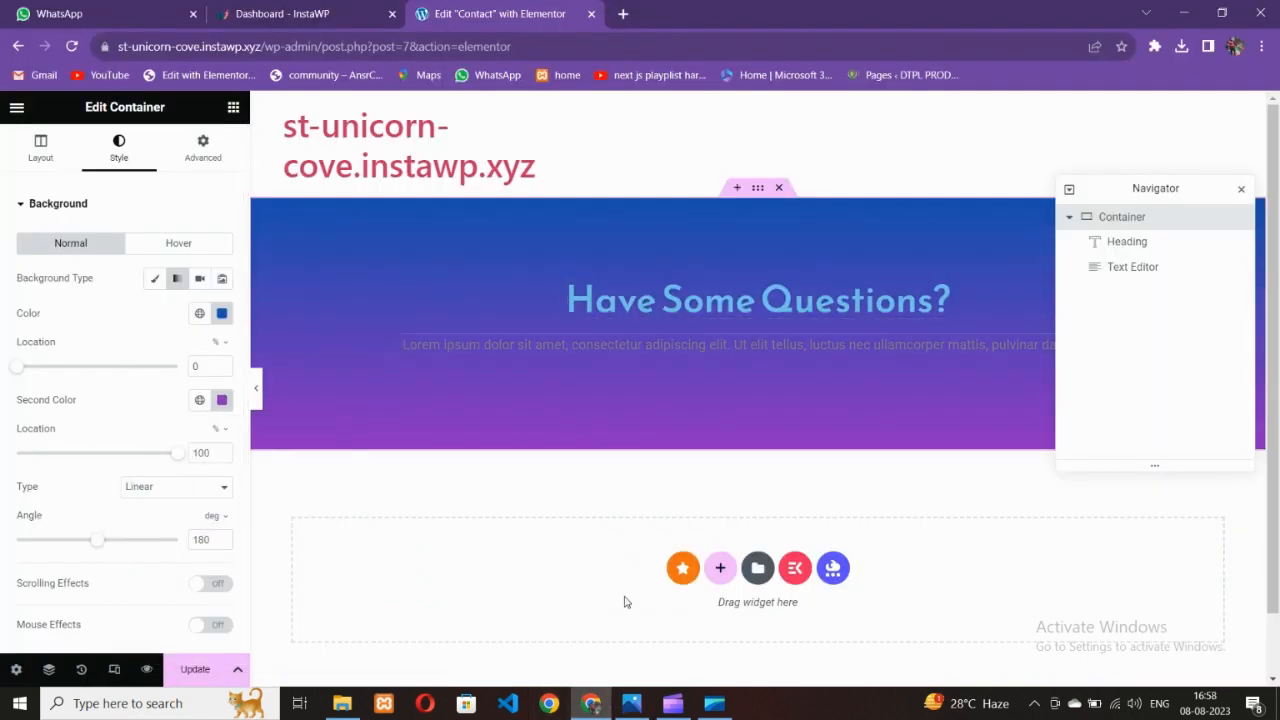
click(631, 703)
click(590, 703)
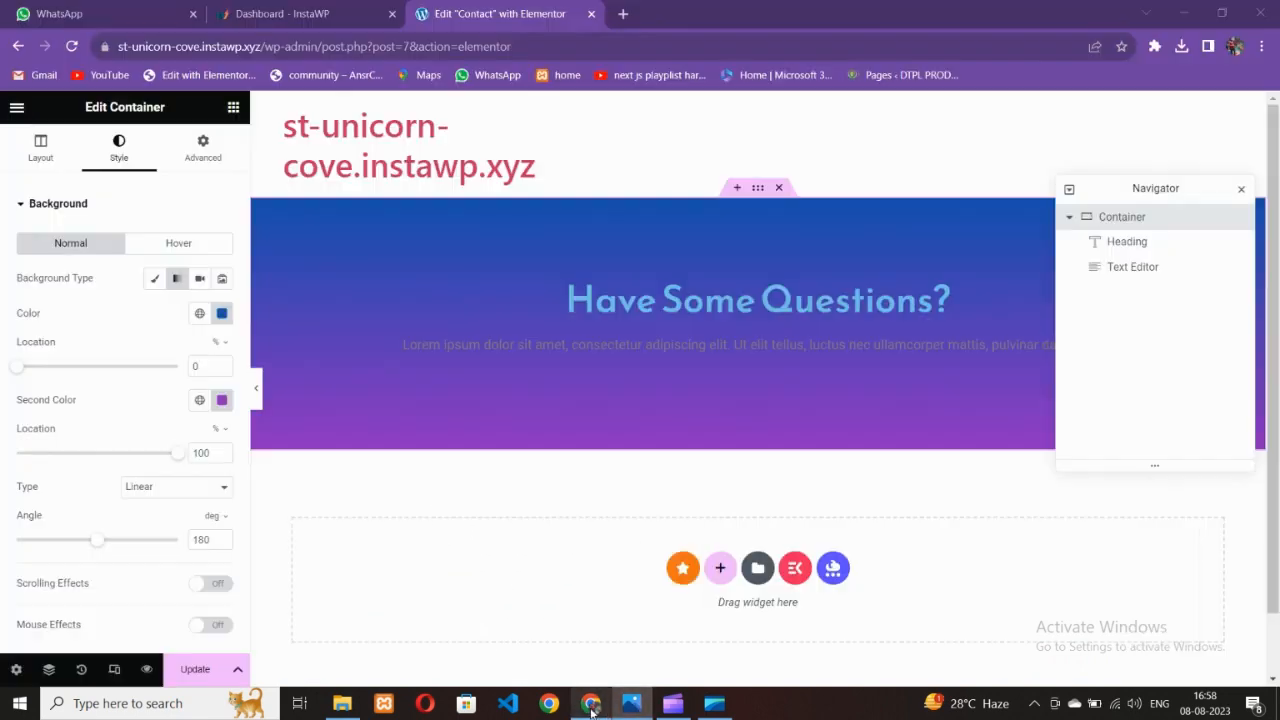
Set the container's minimum height to 500 px
click(55, 163)
drag(15, 373, 69, 377)
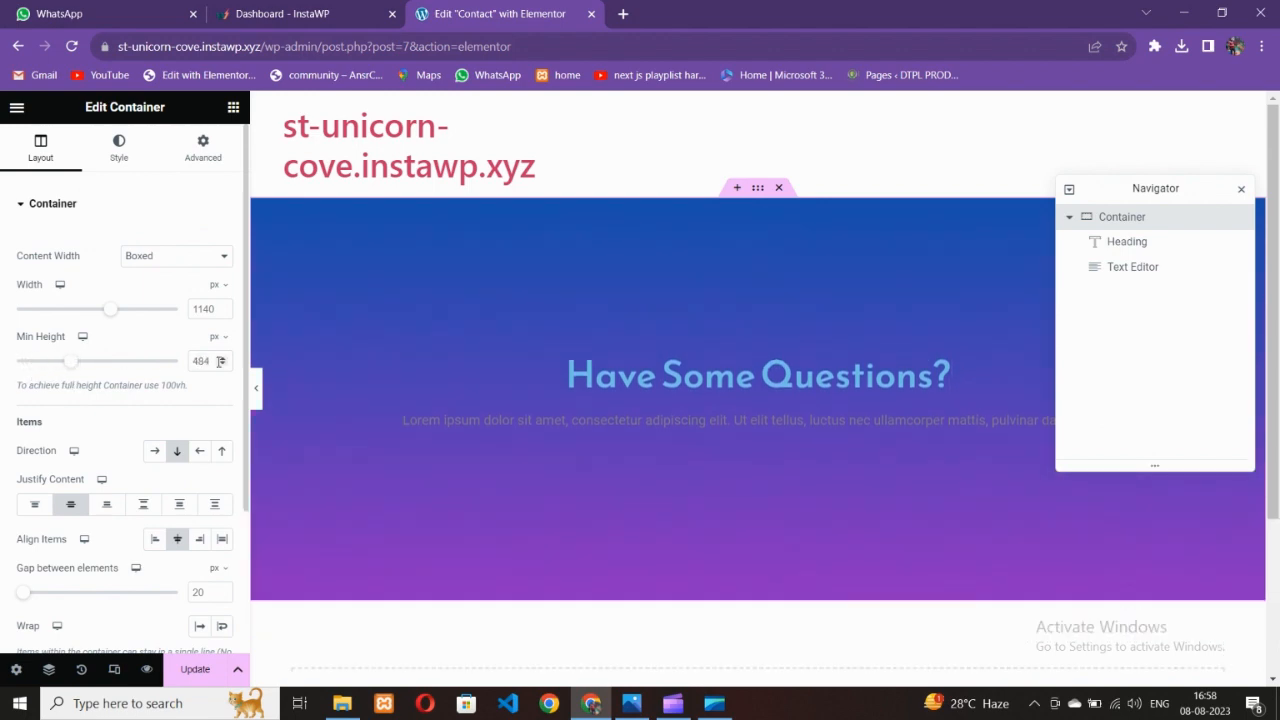
text(500)
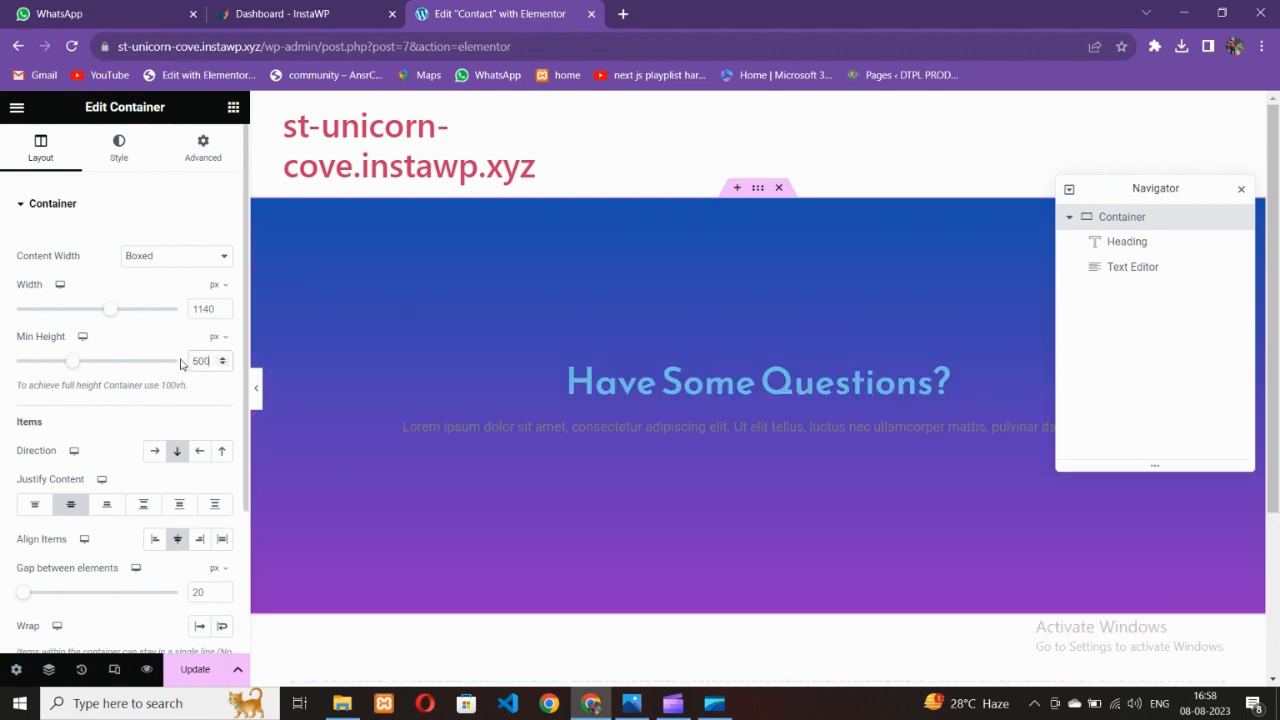
click(650, 426)
Make the paragraph text white and set its font family to Poppins
click(121, 148)
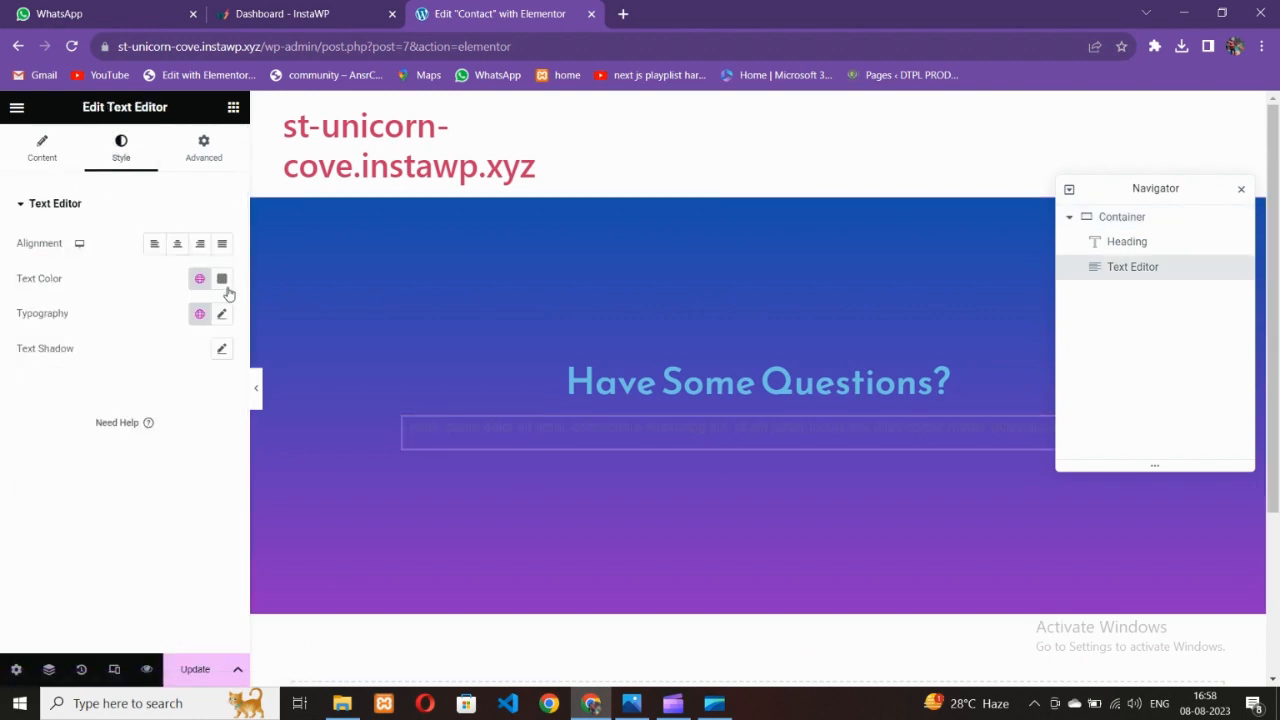
click(222, 279)
click(11, 447)
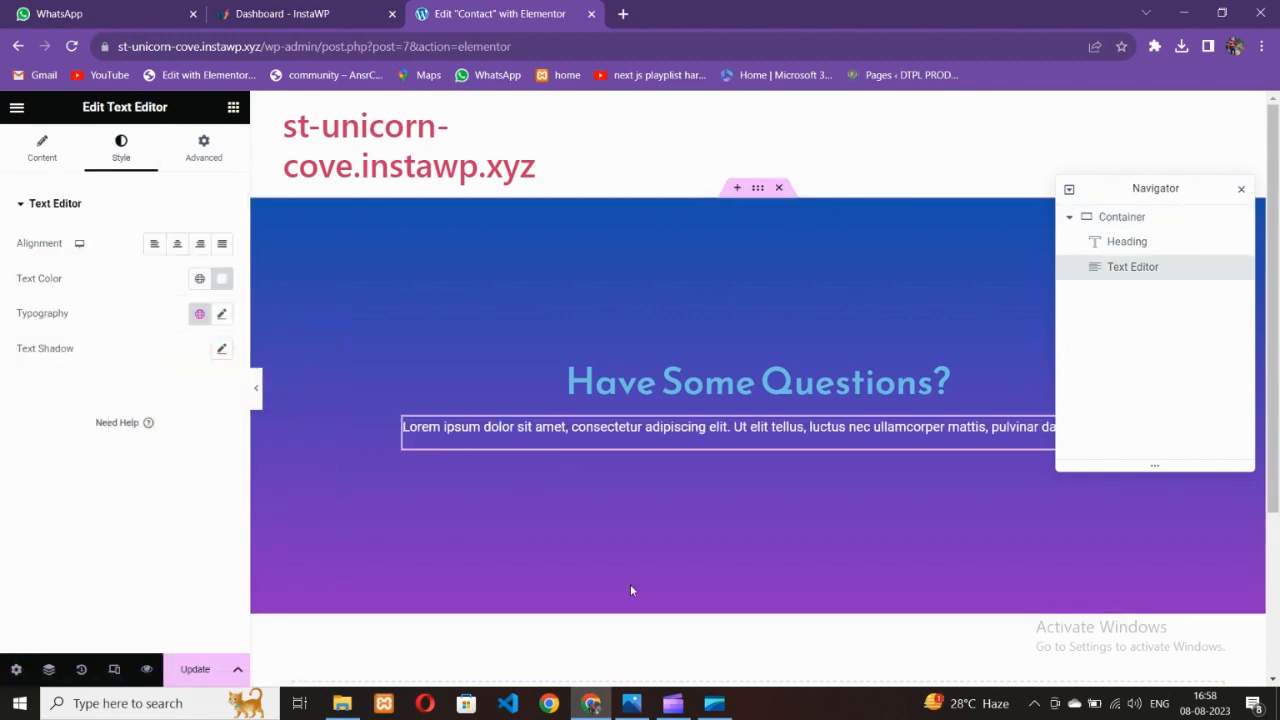
click(631, 703)
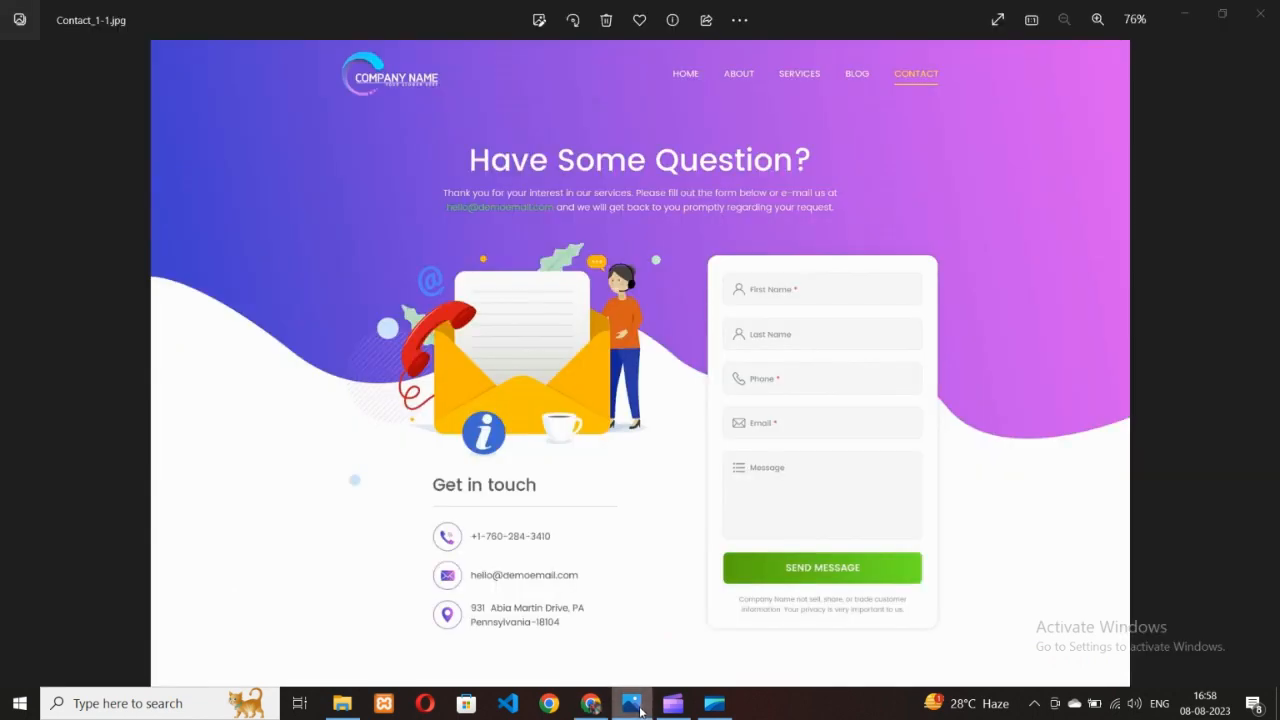
click(640, 708)
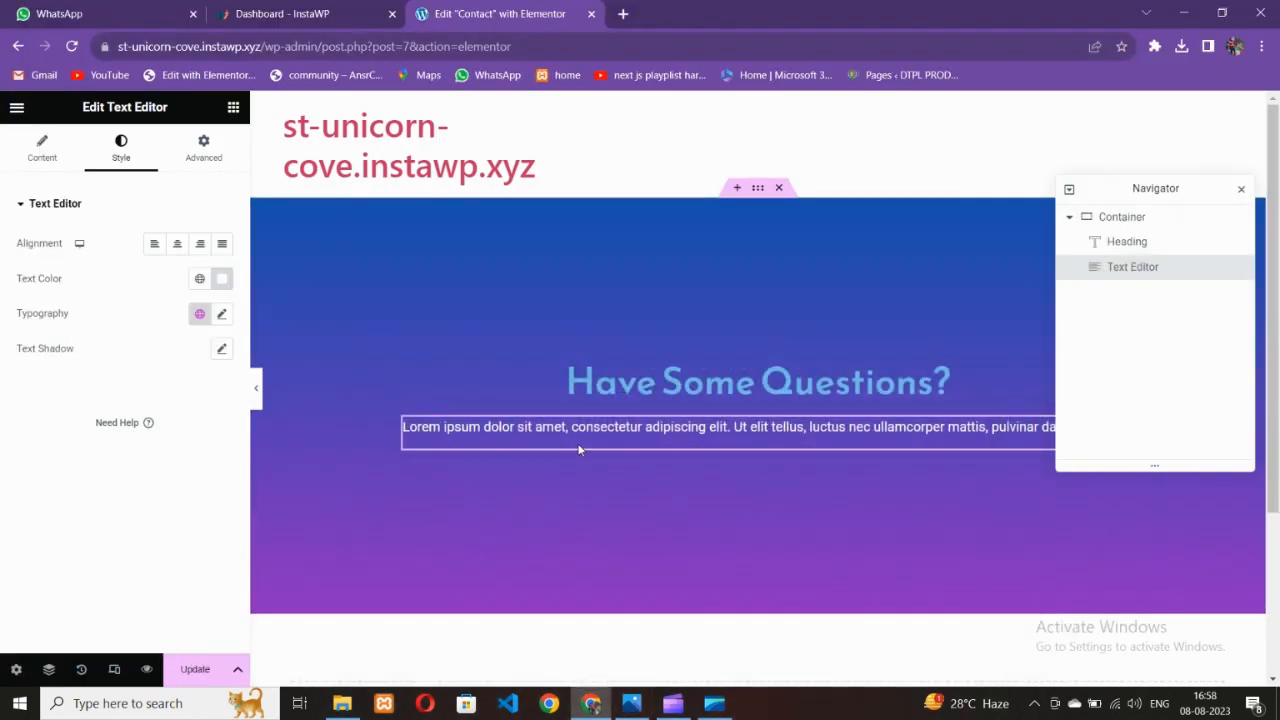
click(222, 314)
click(165, 393)
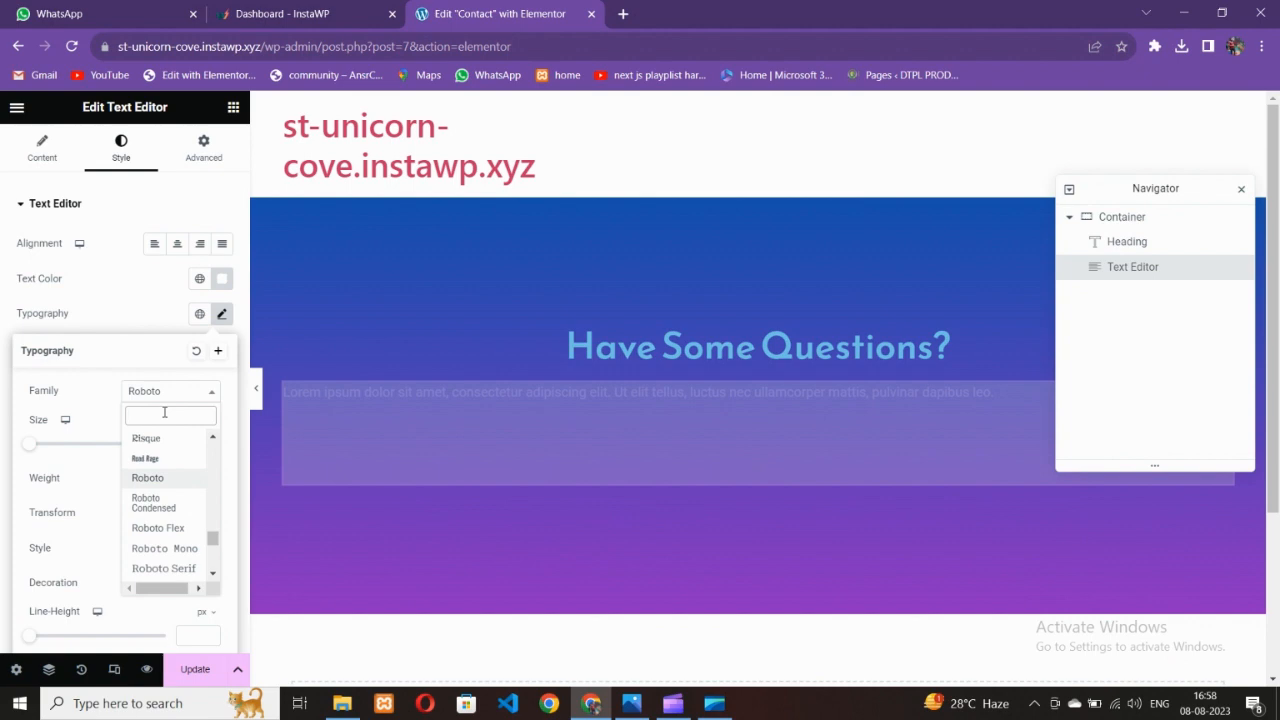
text(poppins)
key(Return)
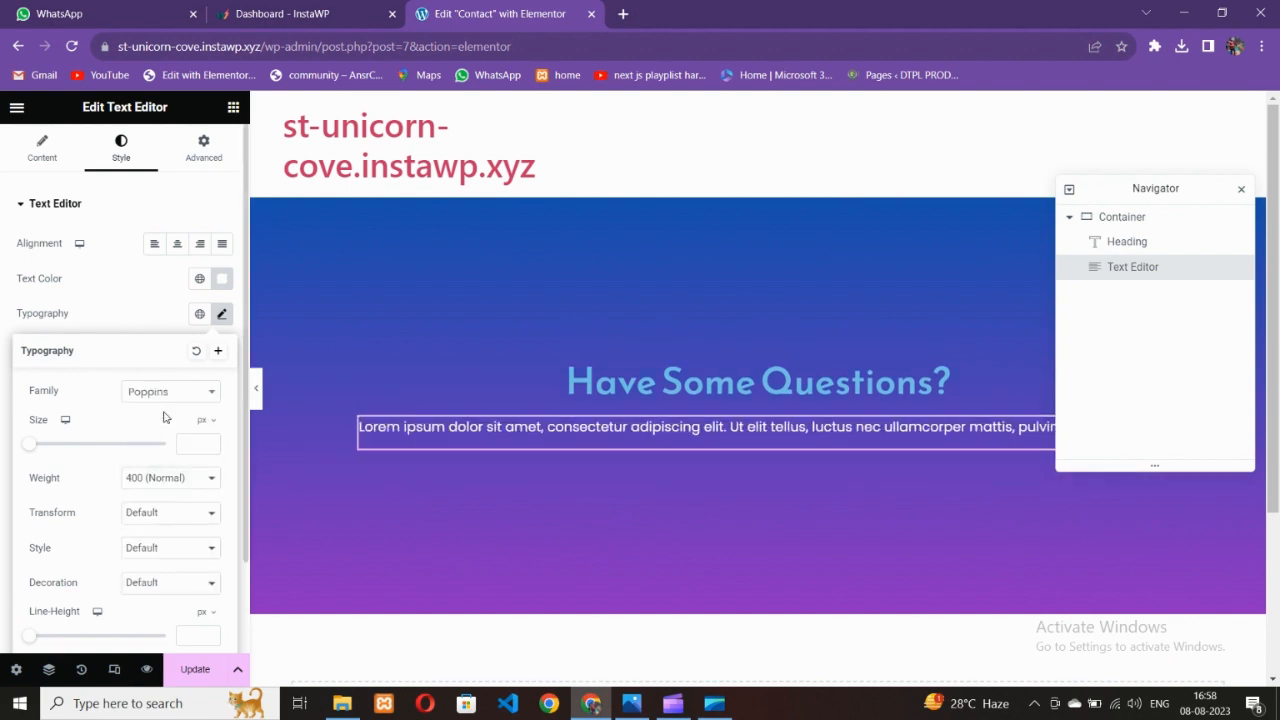
Set the heading's text colour to white
click(602, 386)
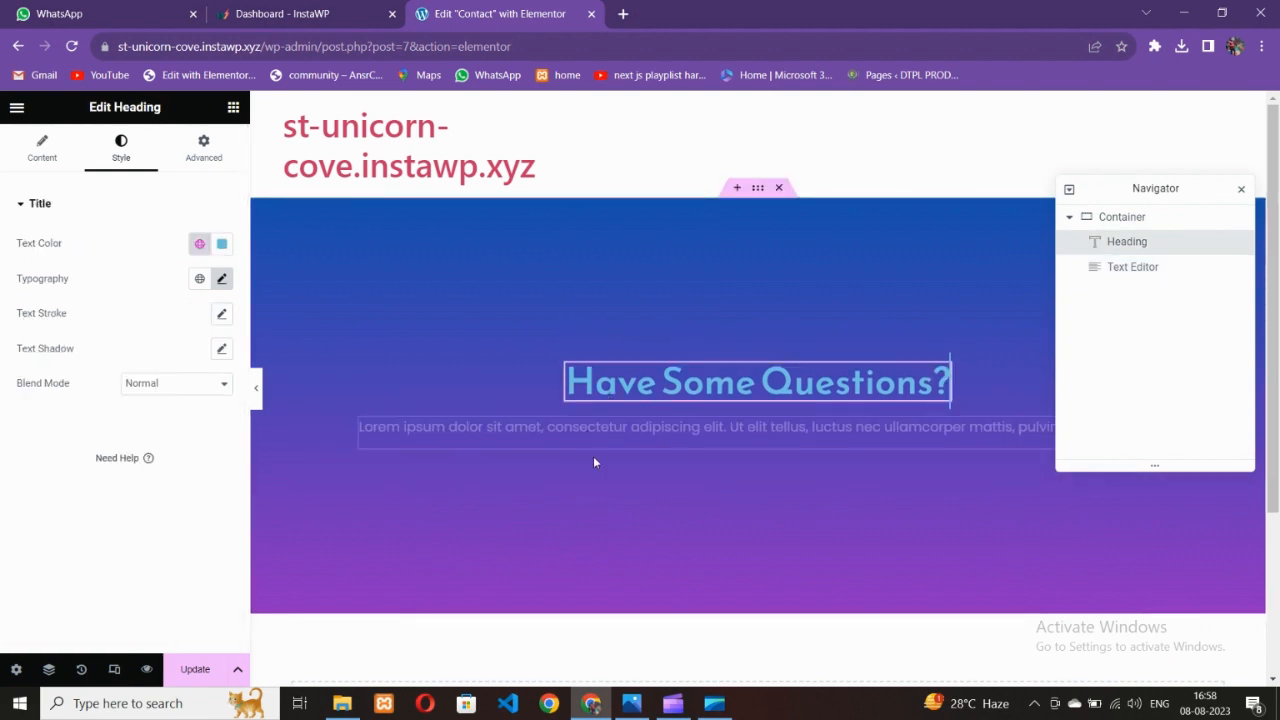
click(631, 703)
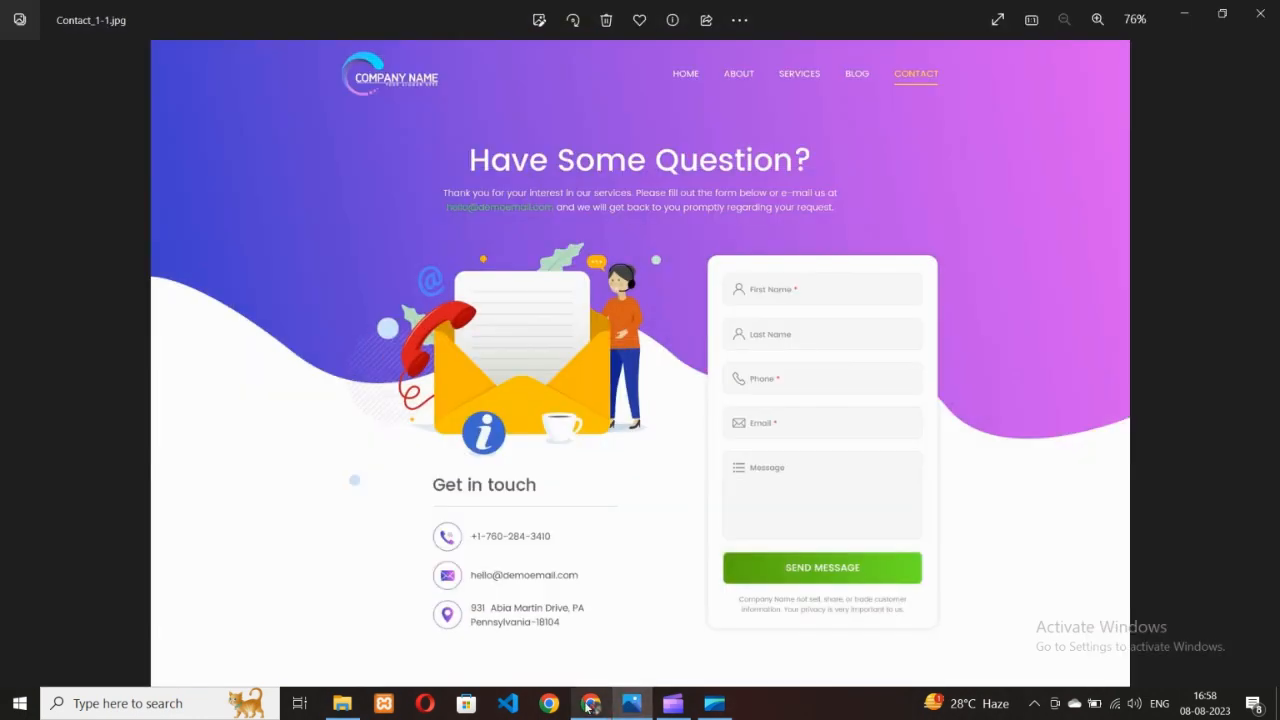
click(591, 704)
click(221, 244)
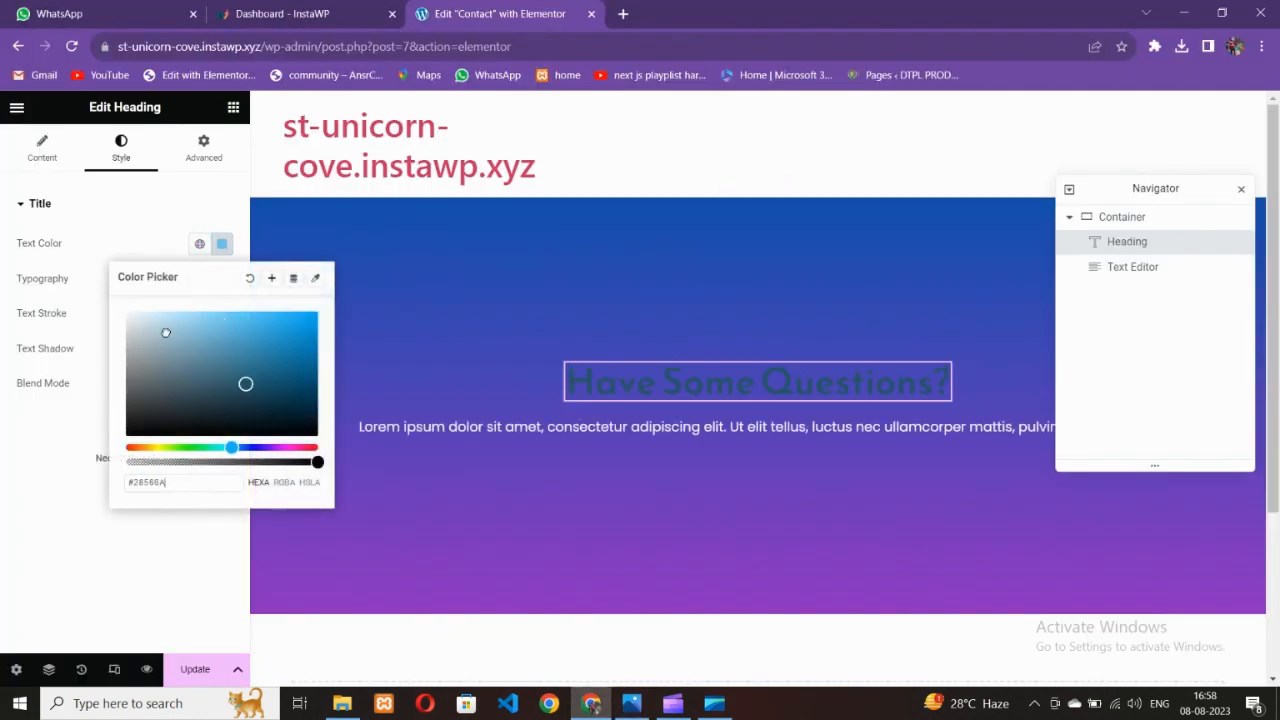
click(2, 519)
scroll(660, 439, down, 1)
scroll(660, 439, up, 1)
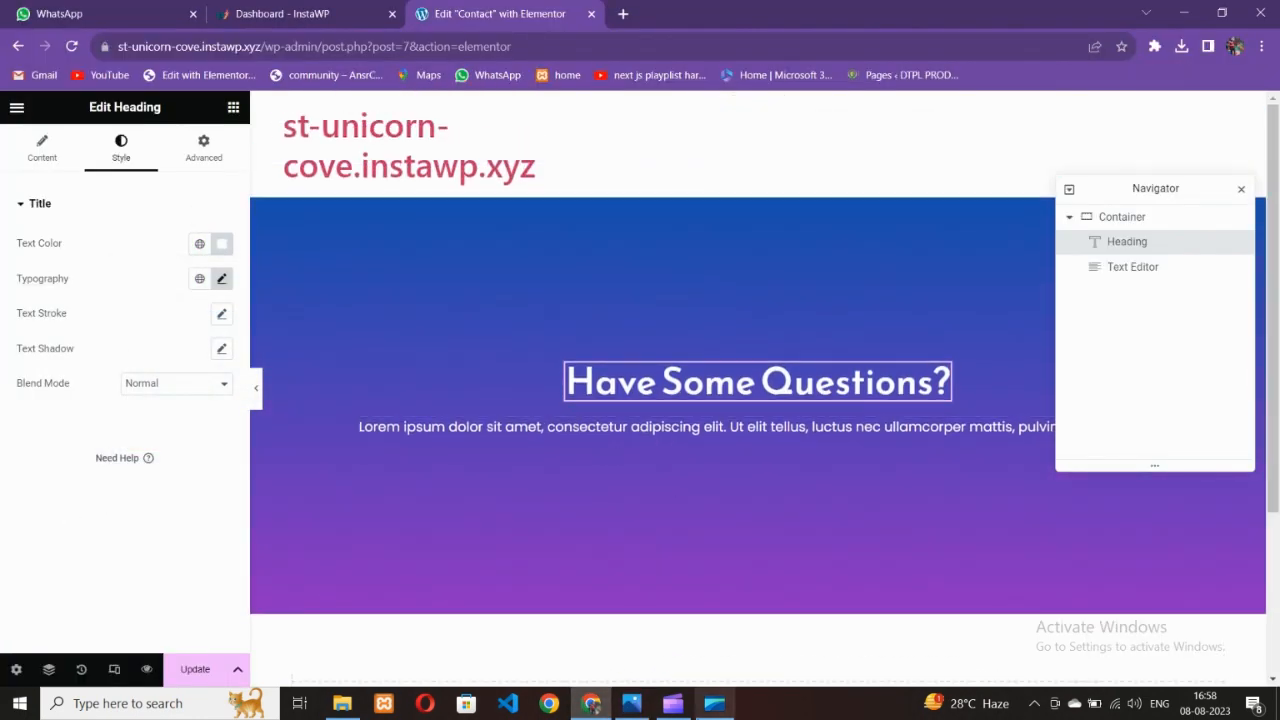
click(631, 703)
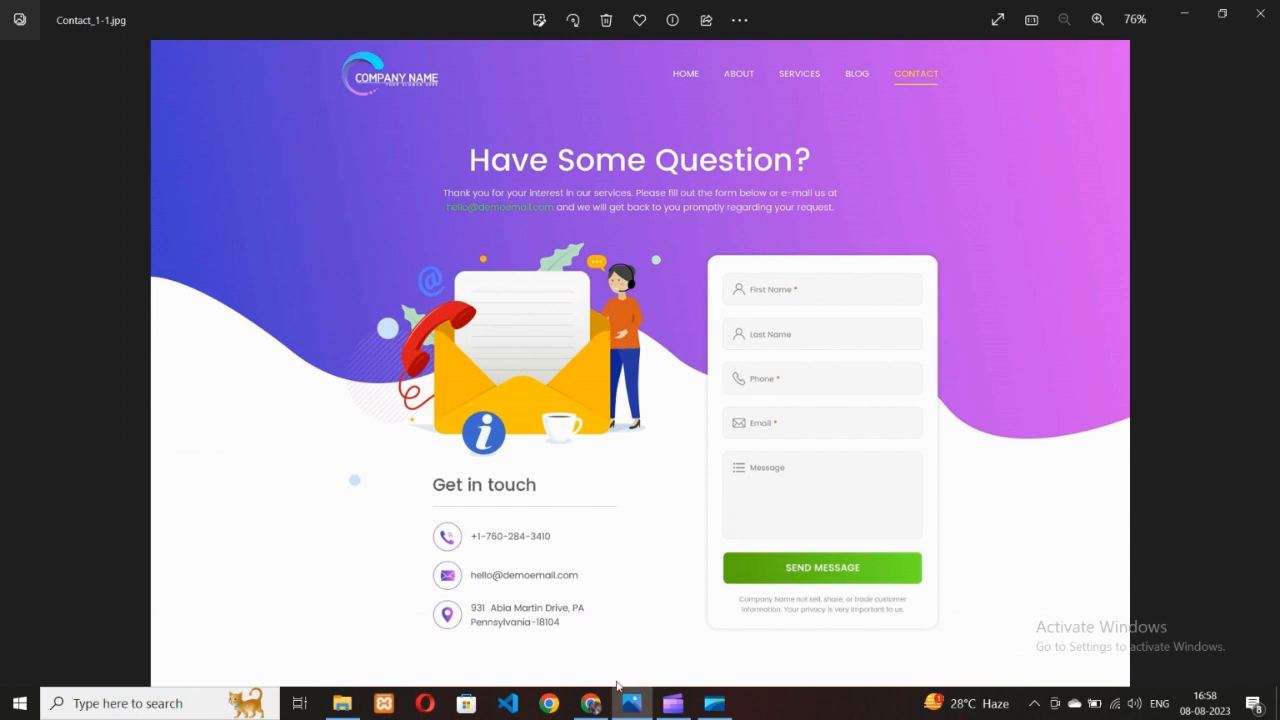
Keep the hero gradient linear, after trying radial, and tilt its angle to 104°
click(590, 703)
click(527, 337)
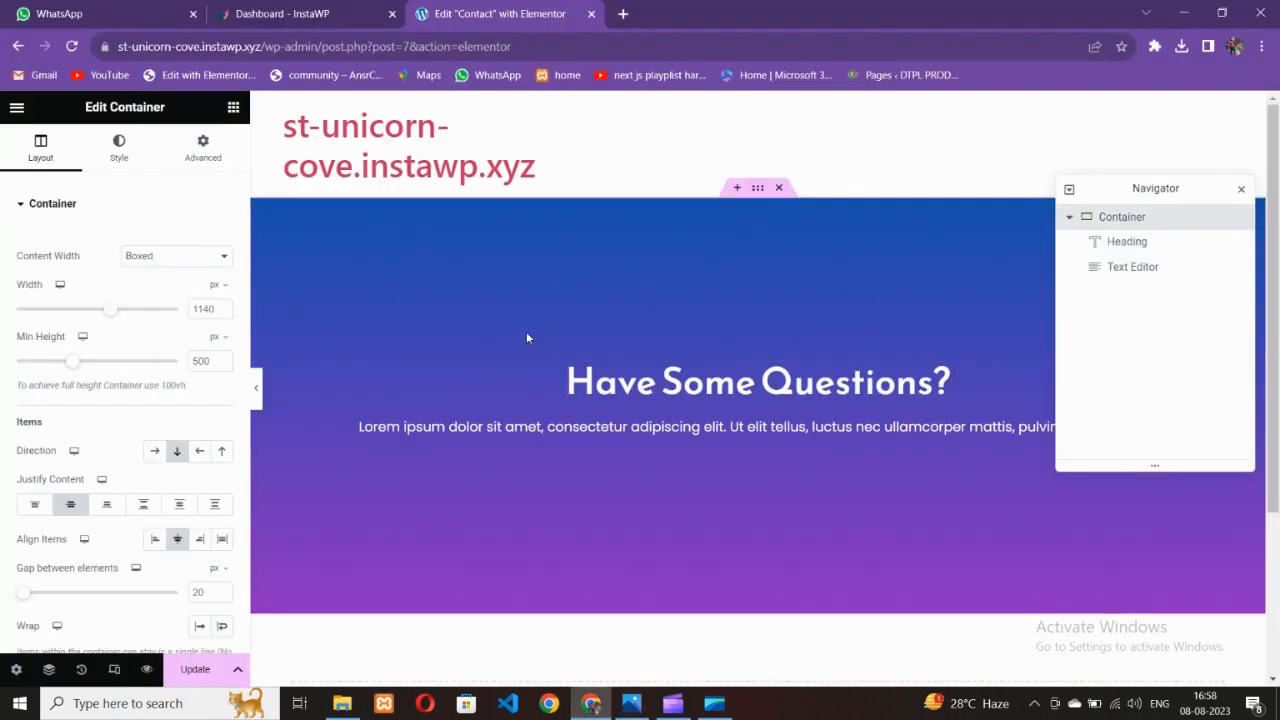
click(119, 148)
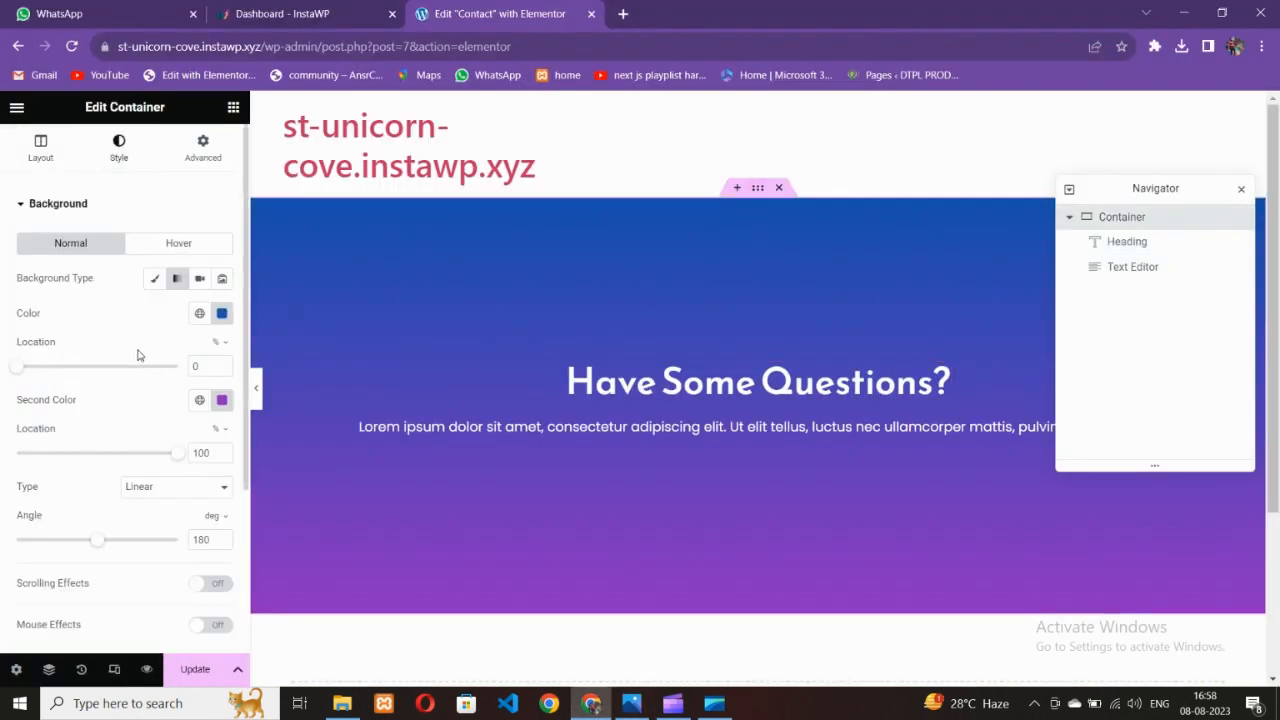
scroll(71, 456, down, 1)
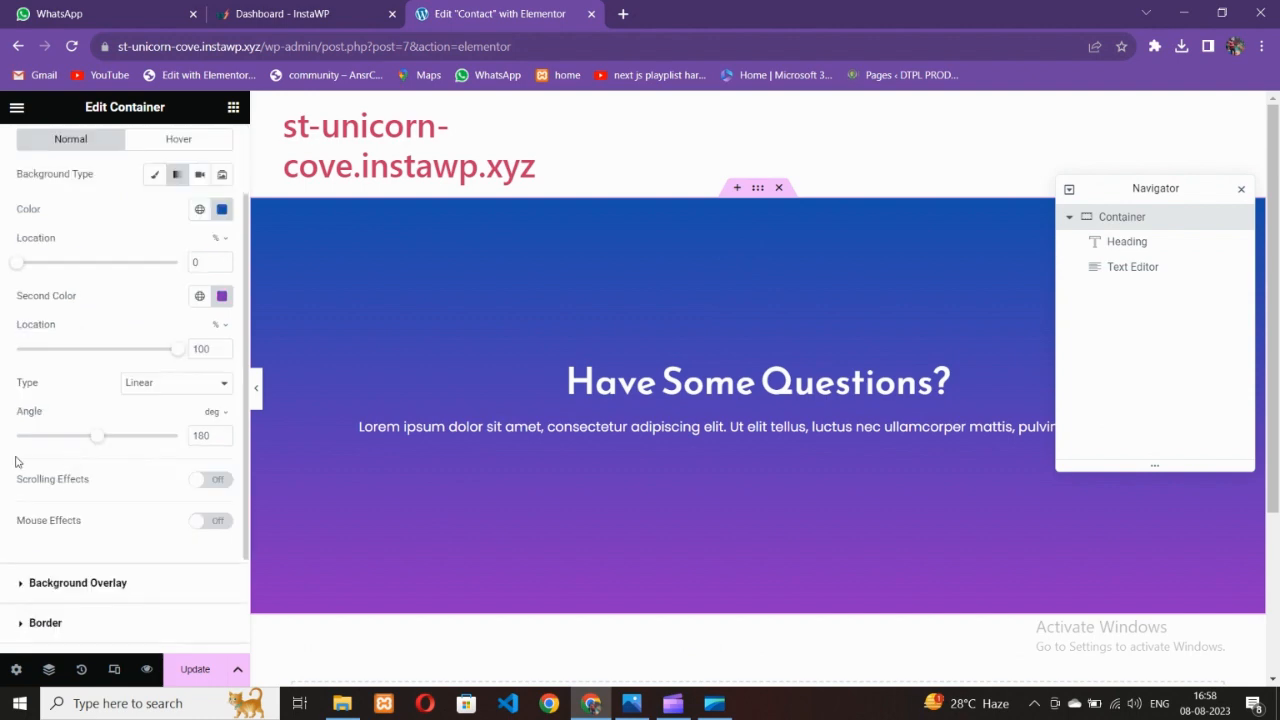
click(161, 385)
click(156, 416)
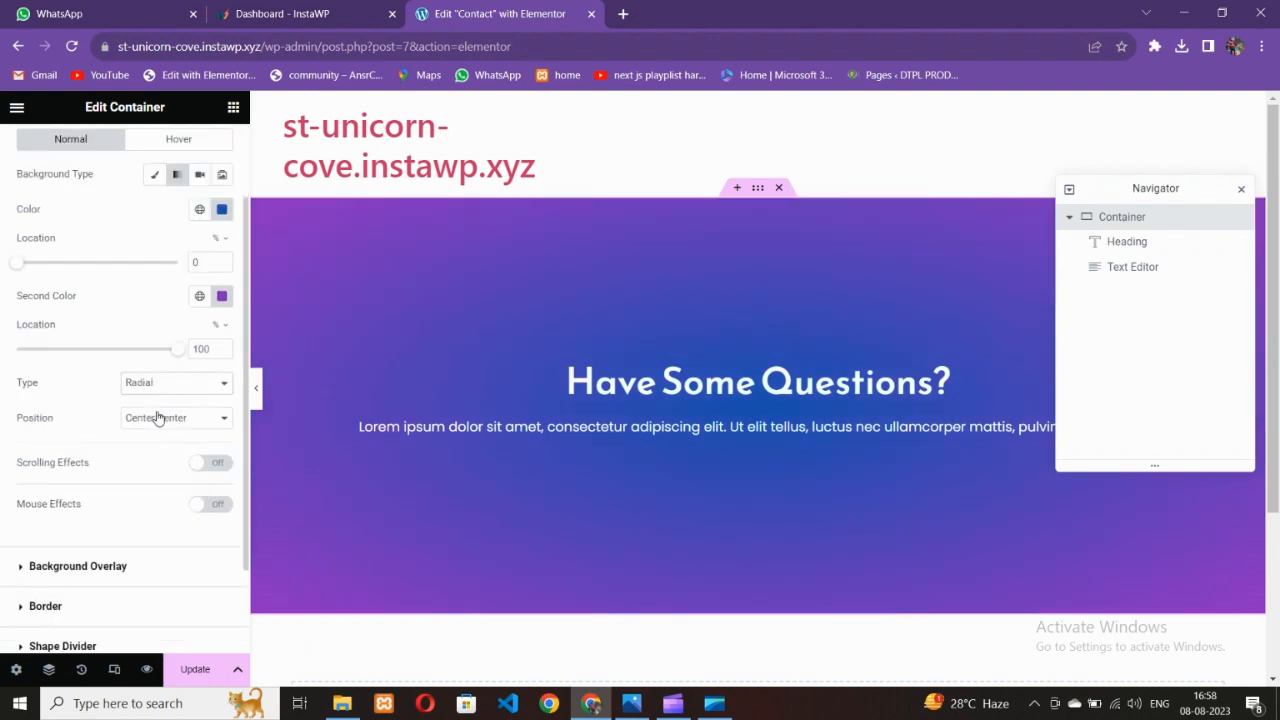
click(155, 386)
click(152, 398)
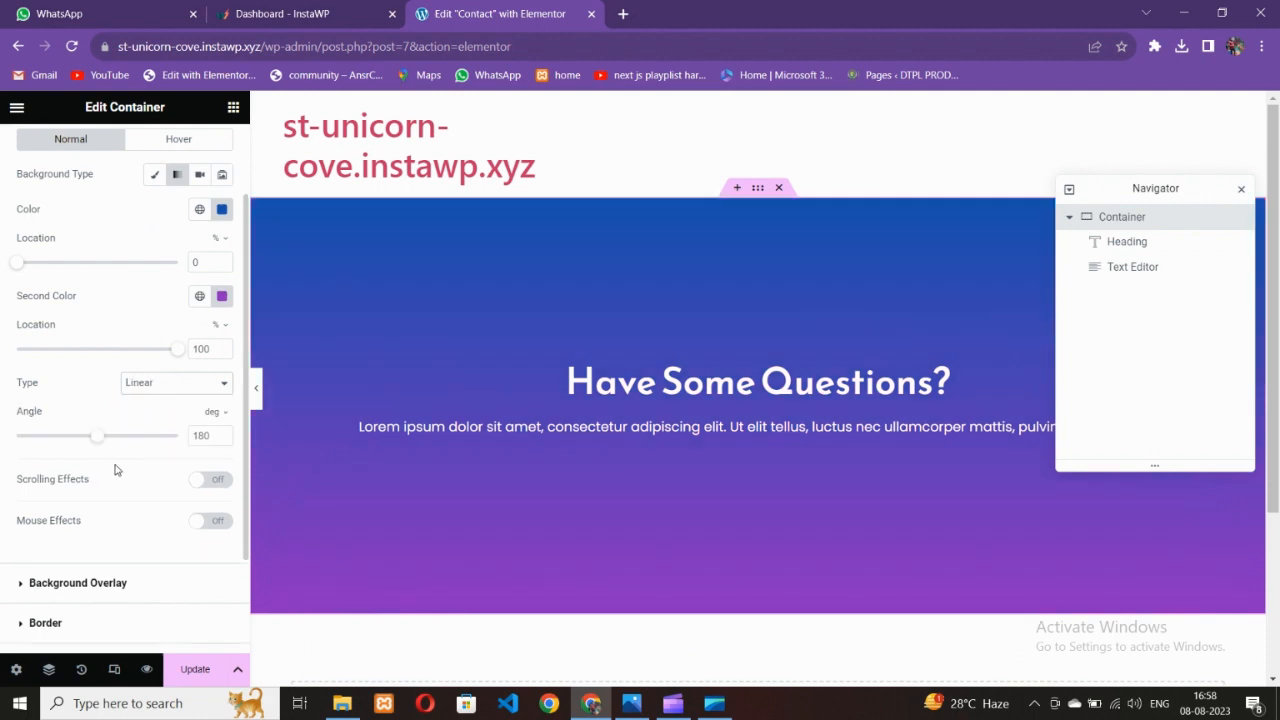
scroll(115, 470, up, 1)
scroll(115, 471, down, 1)
drag(102, 444, 66, 462)
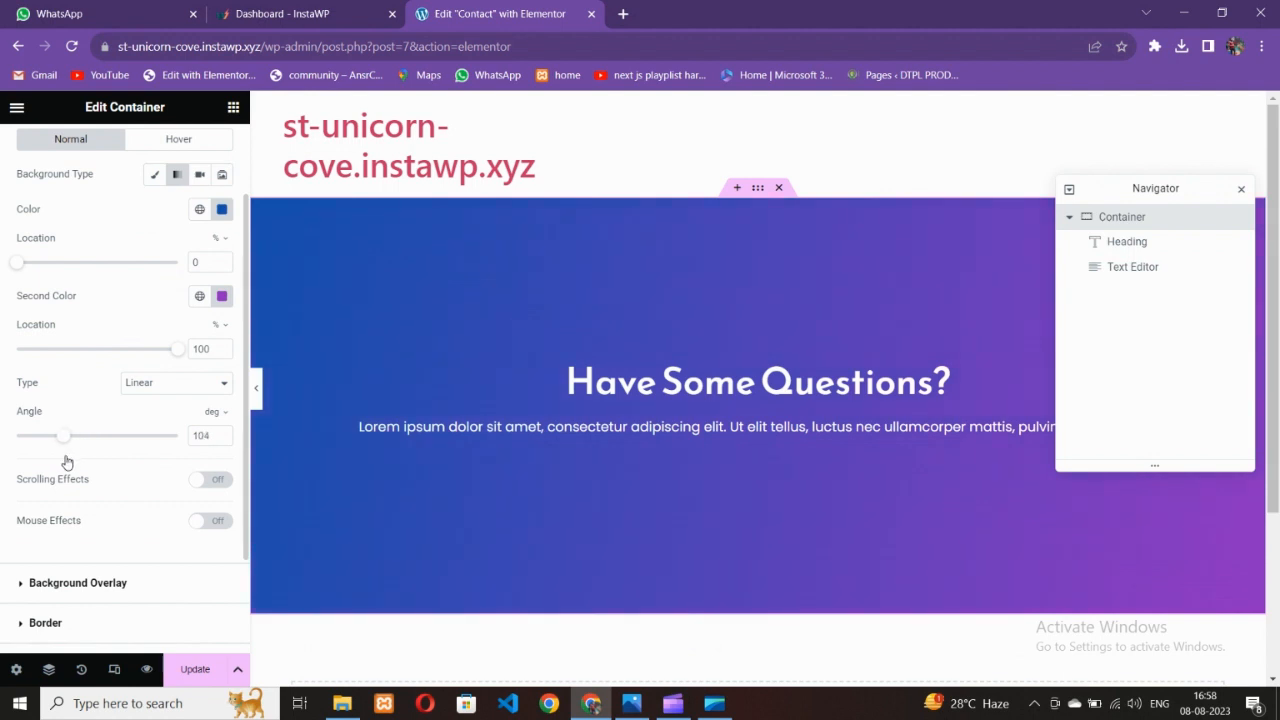
Lighten the gradient's second colour to violet #A648D7
click(222, 296)
drag(186, 477, 253, 383)
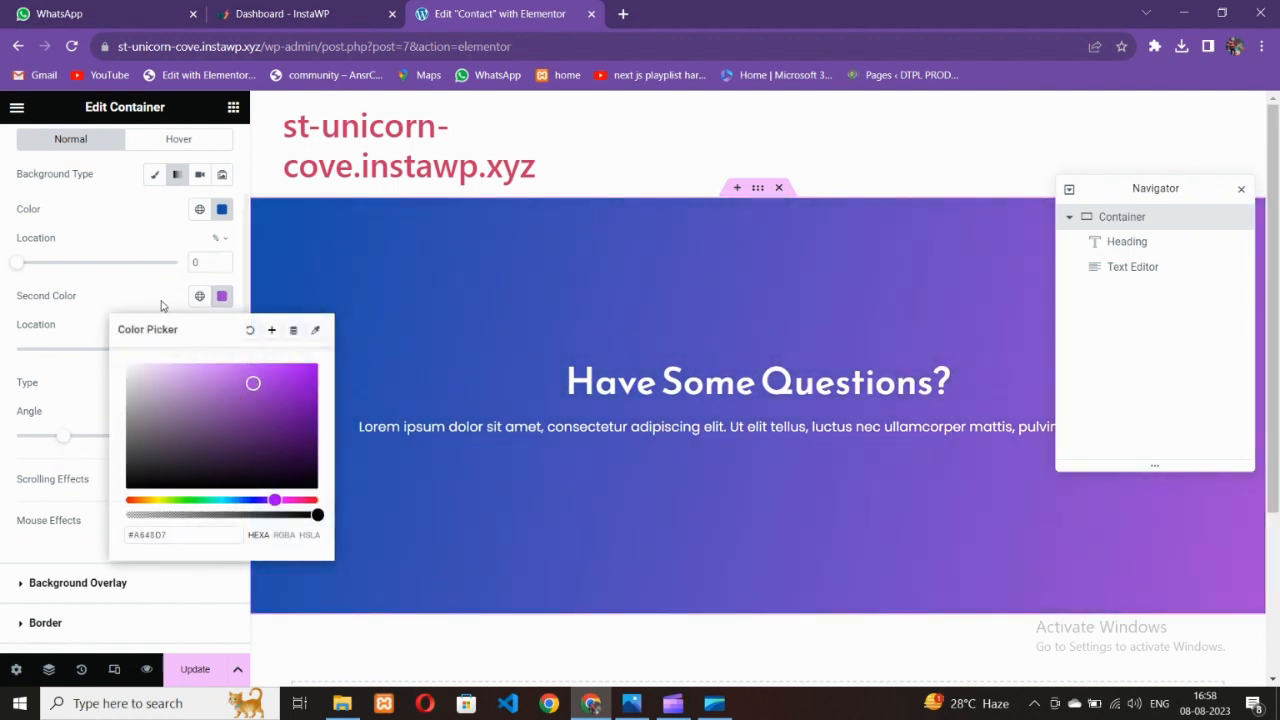
click(386, 462)
click(641, 710)
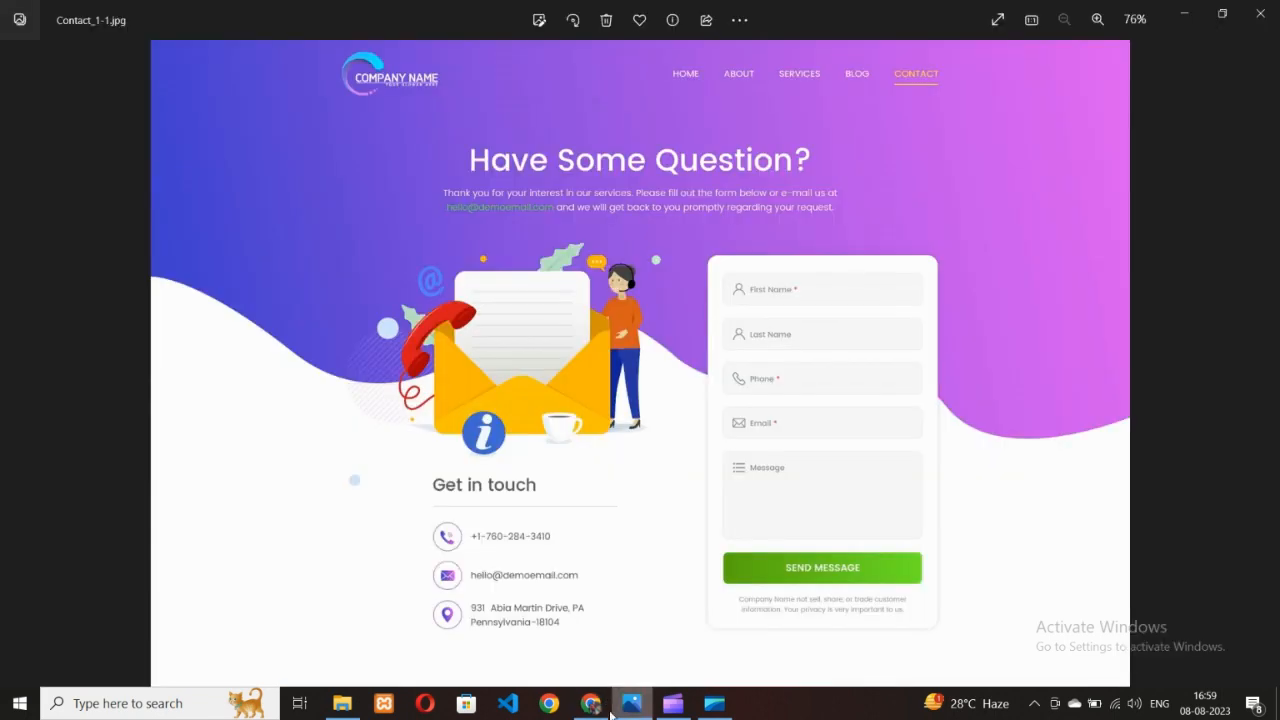
click(593, 704)
mouse_move(19, 266)
mouse_down()
mouse_move(158, 267)
mouse_move(1, 267)
mouse_up()
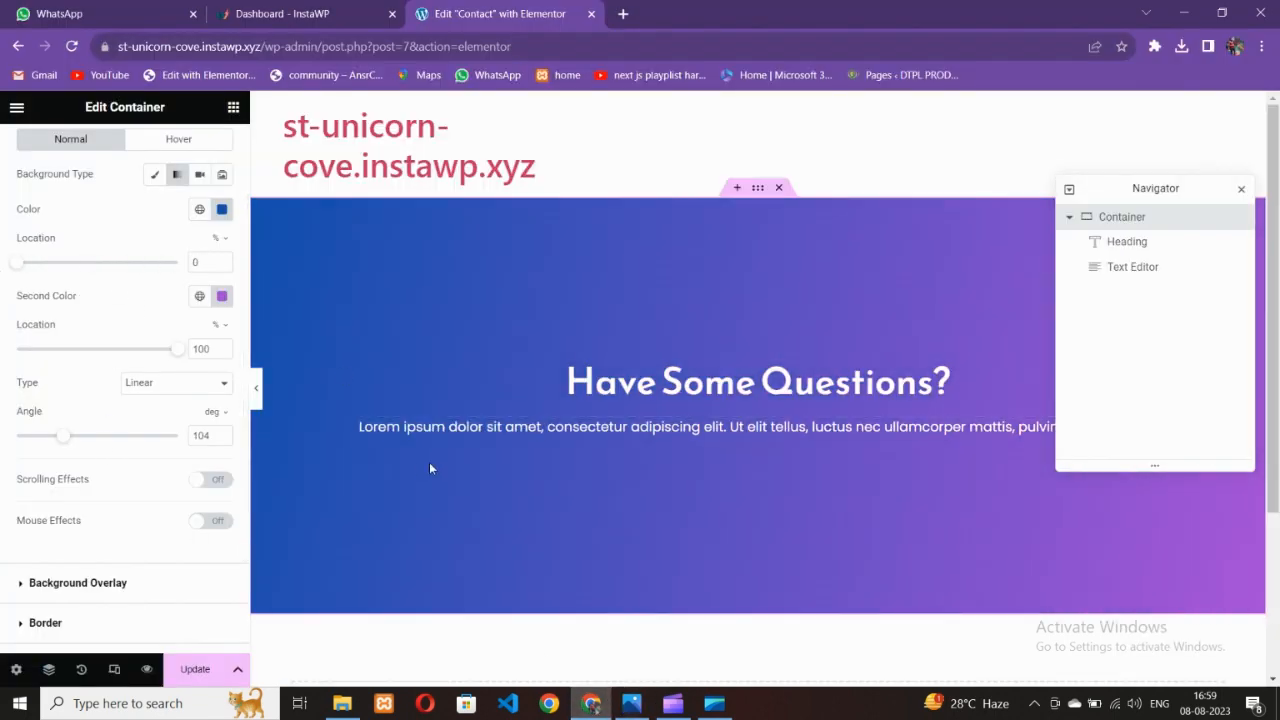
click(638, 706)
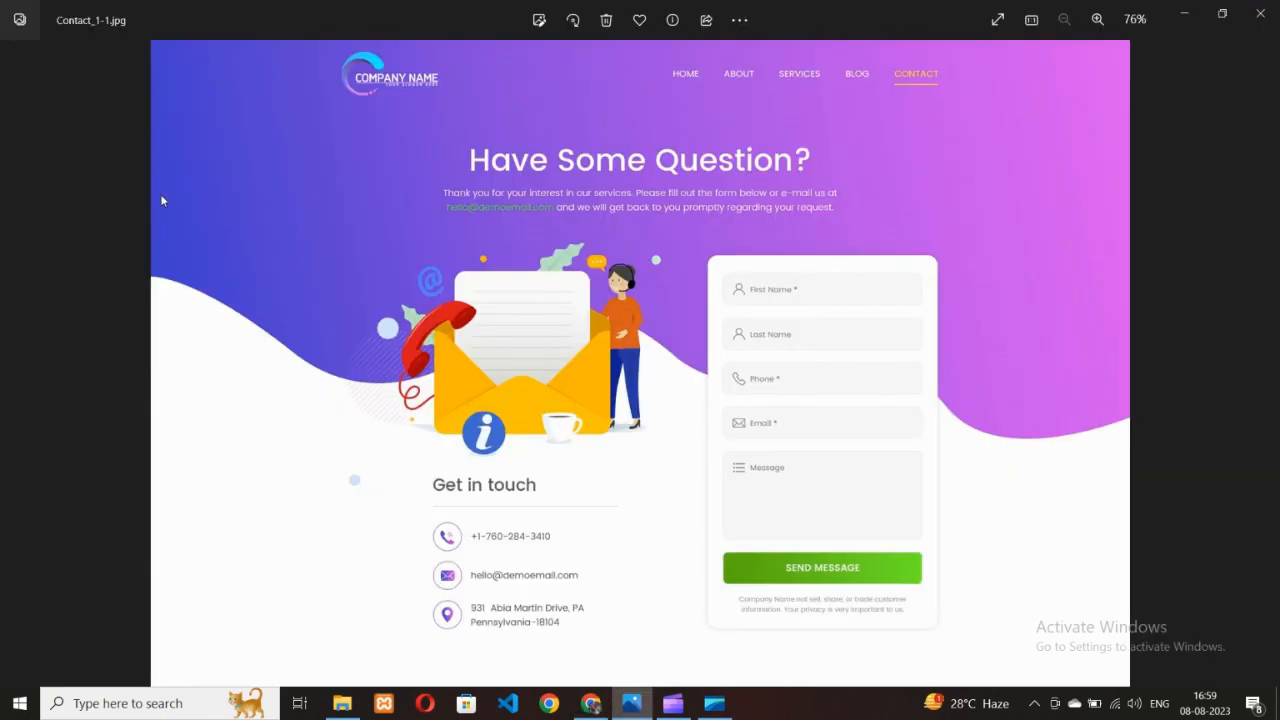
click(591, 703)
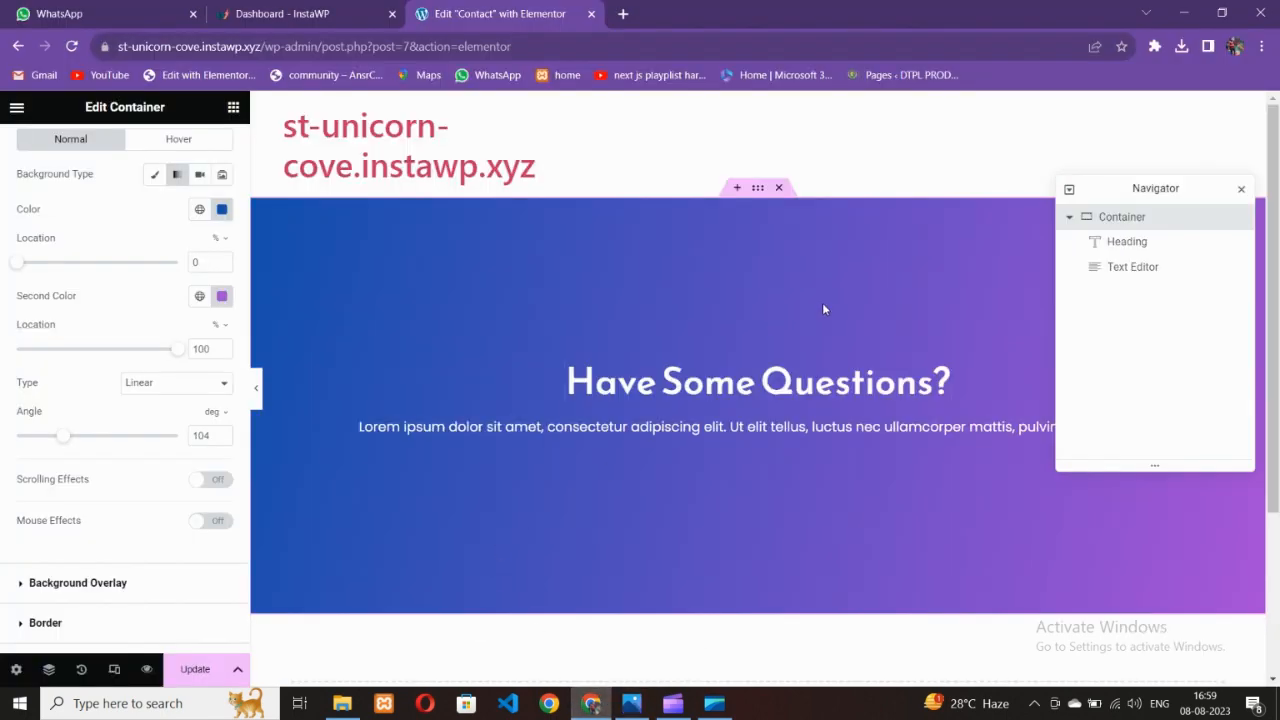
scroll(129, 243, up, 2)
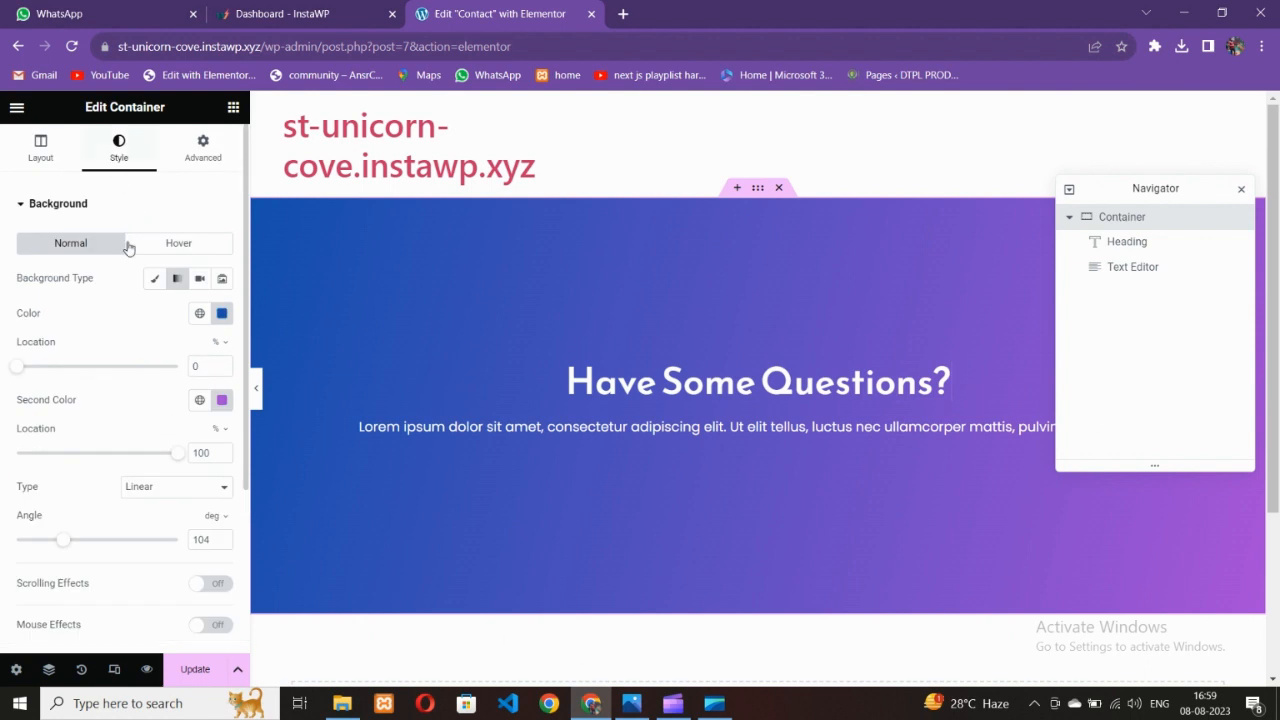
Set the hero's bottom shape divider to Waves, after trying Curve and Curve Asymmetrical
scroll(125, 402, down, 3)
click(70, 537)
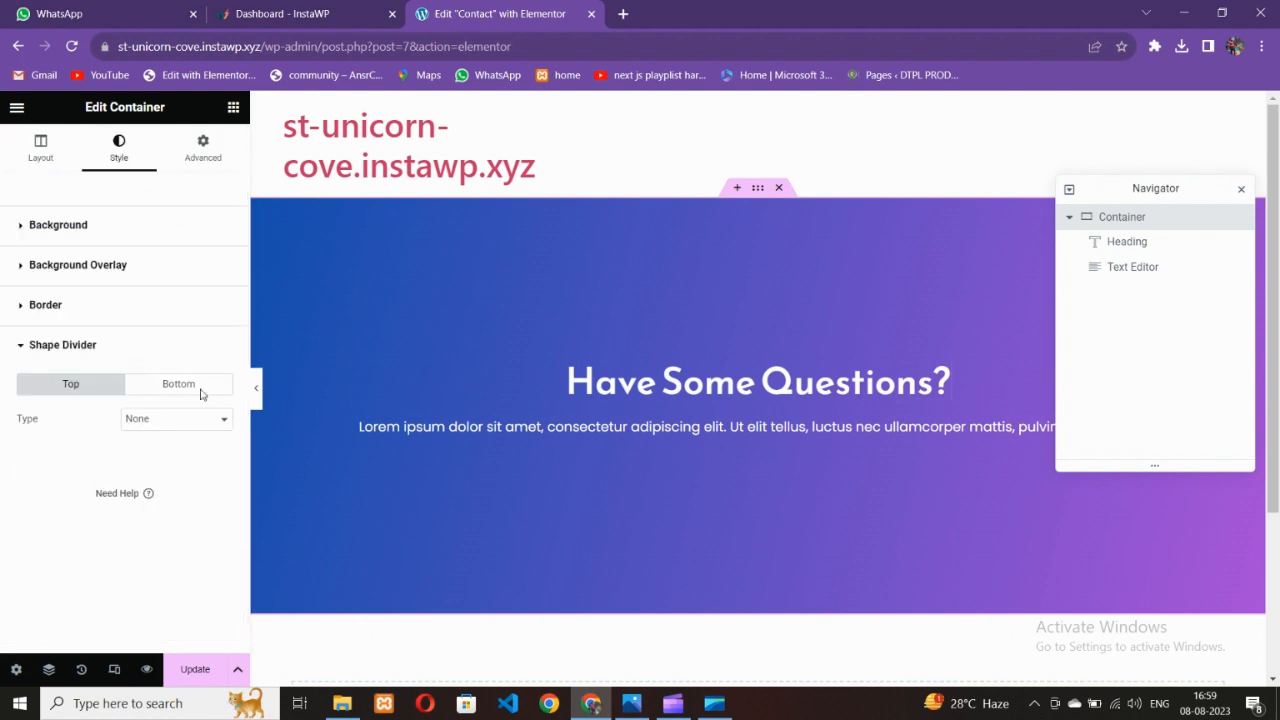
click(200, 388)
click(176, 430)
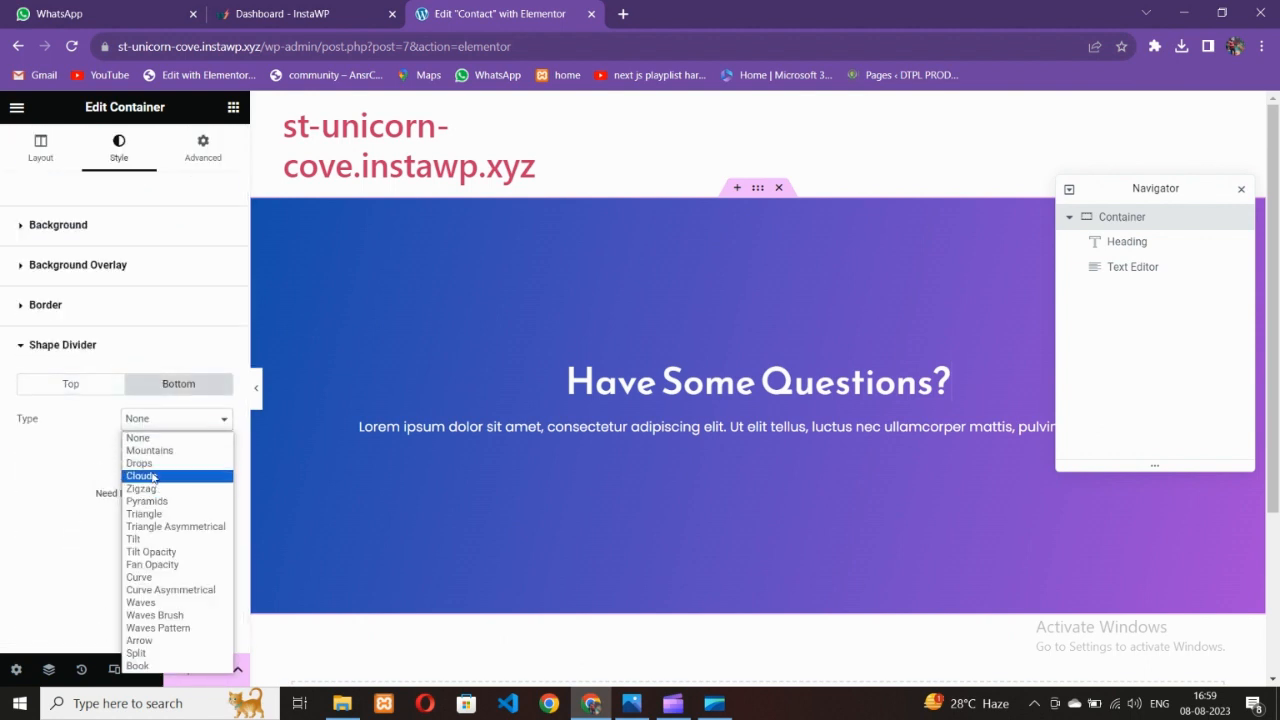
click(152, 578)
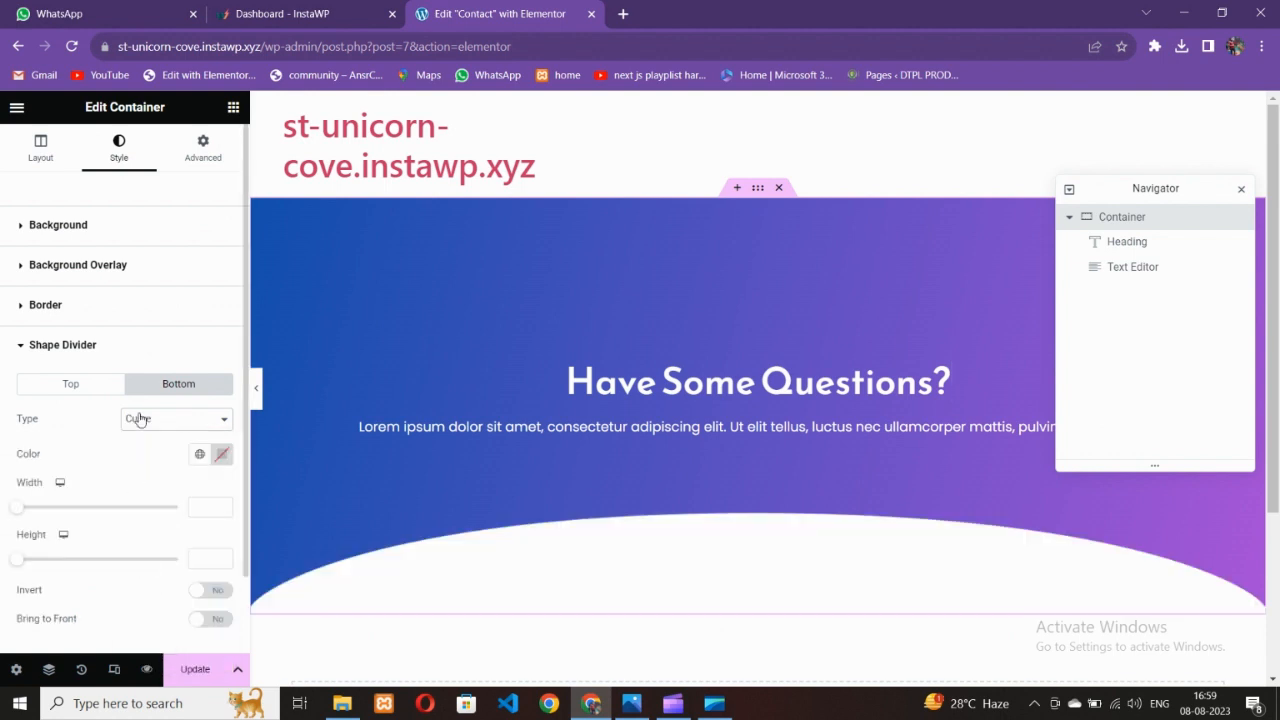
click(140, 420)
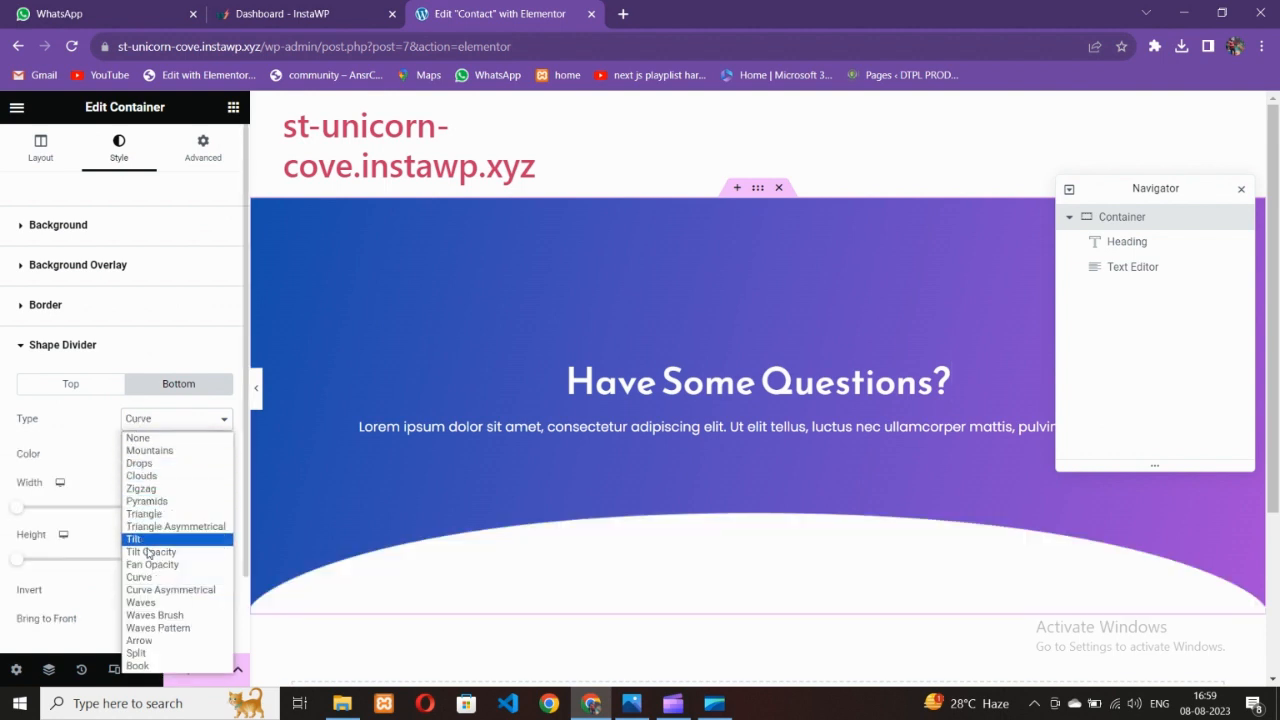
click(150, 590)
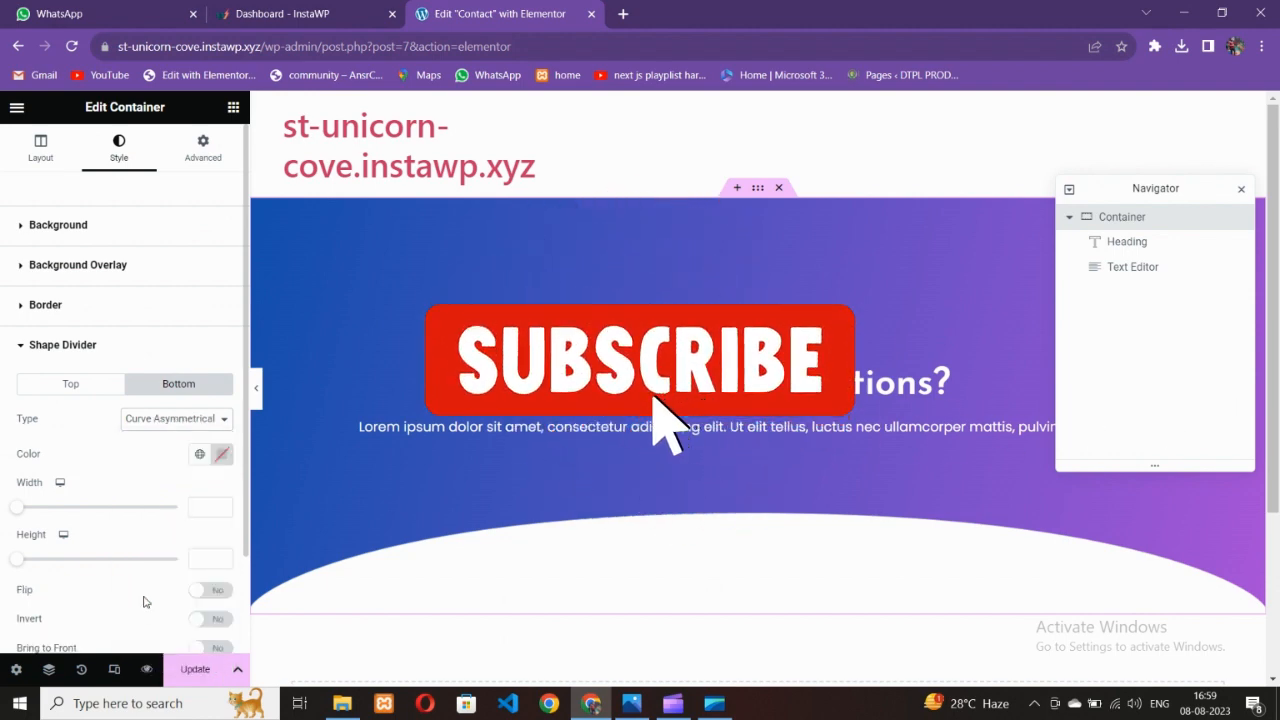
click(150, 420)
click(157, 597)
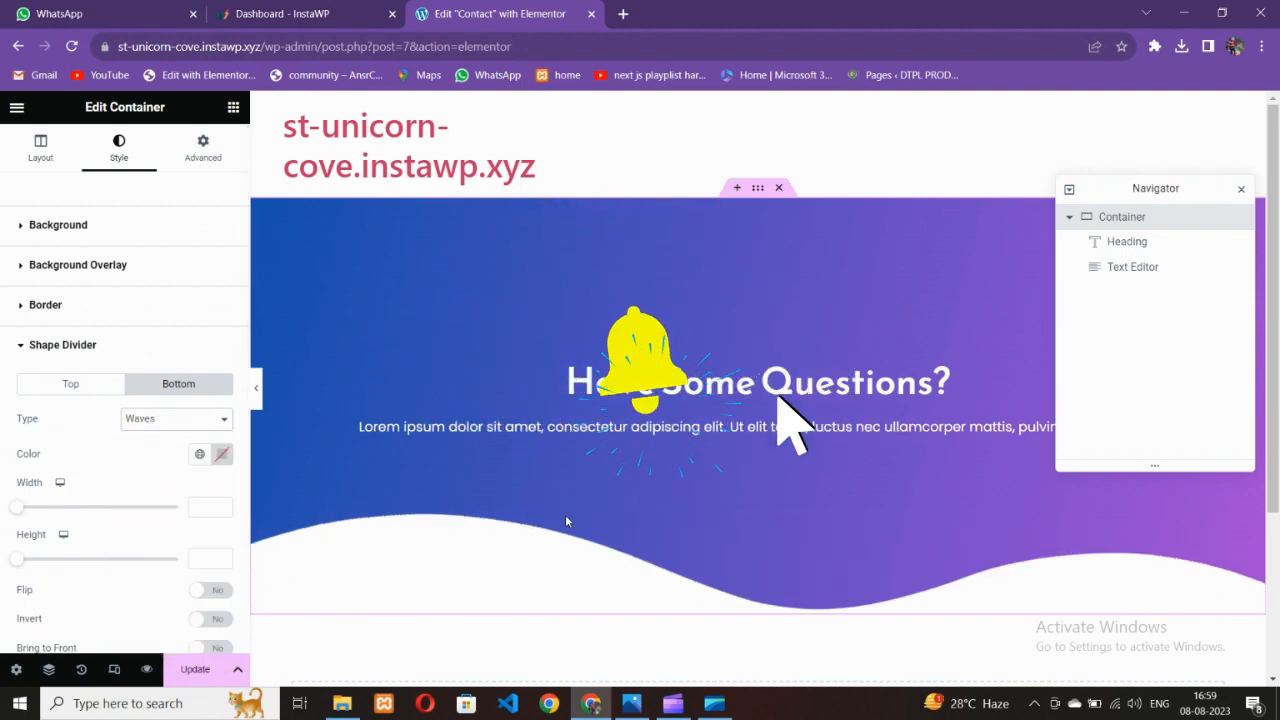
click(632, 705)
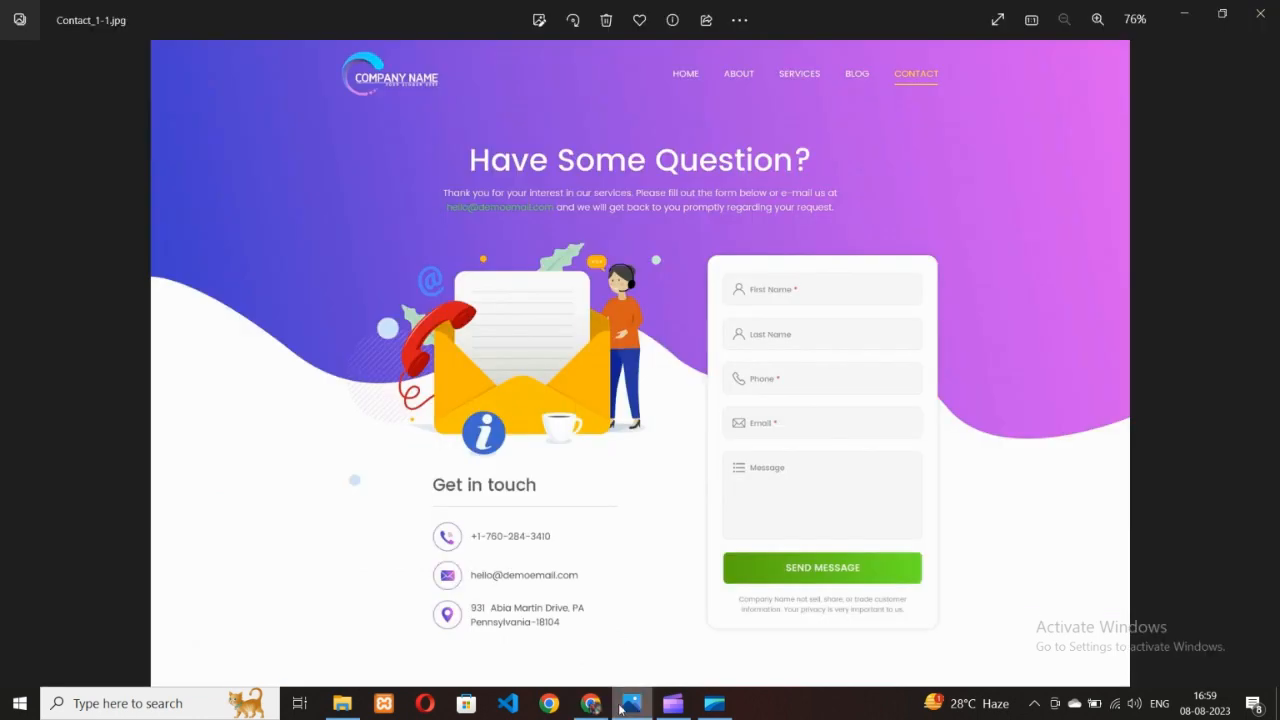
click(591, 703)
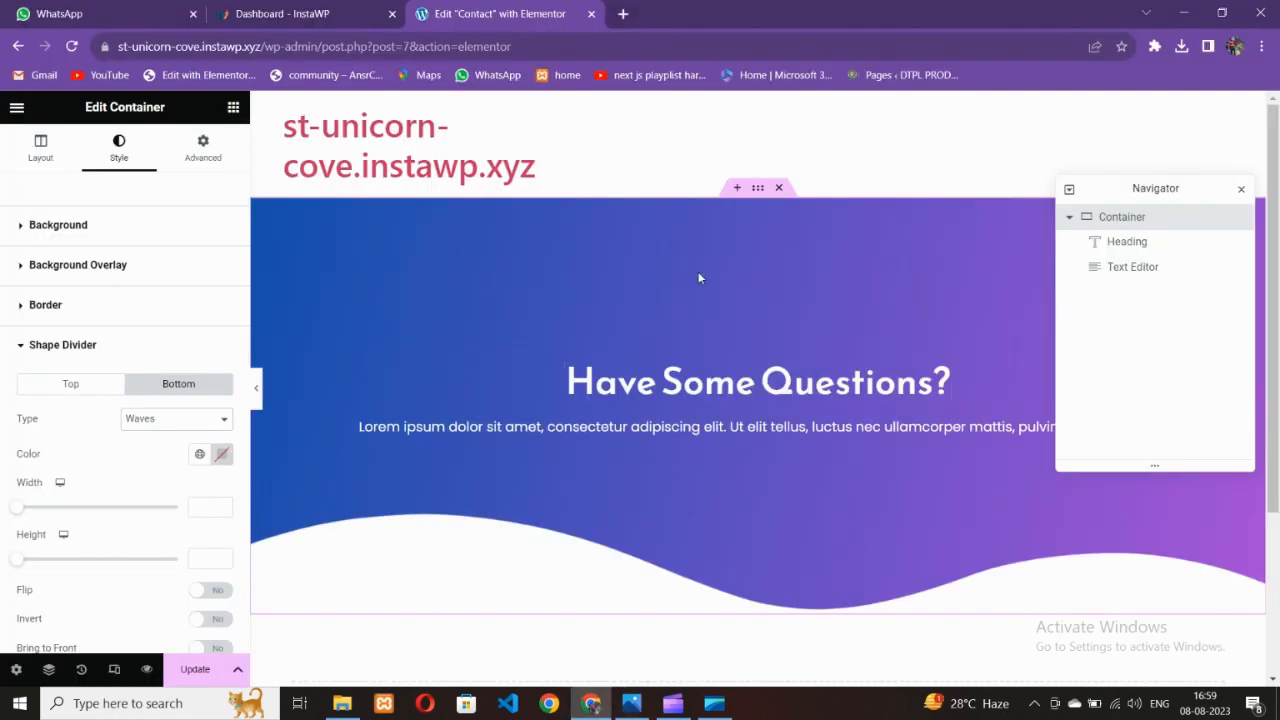
click(41, 150)
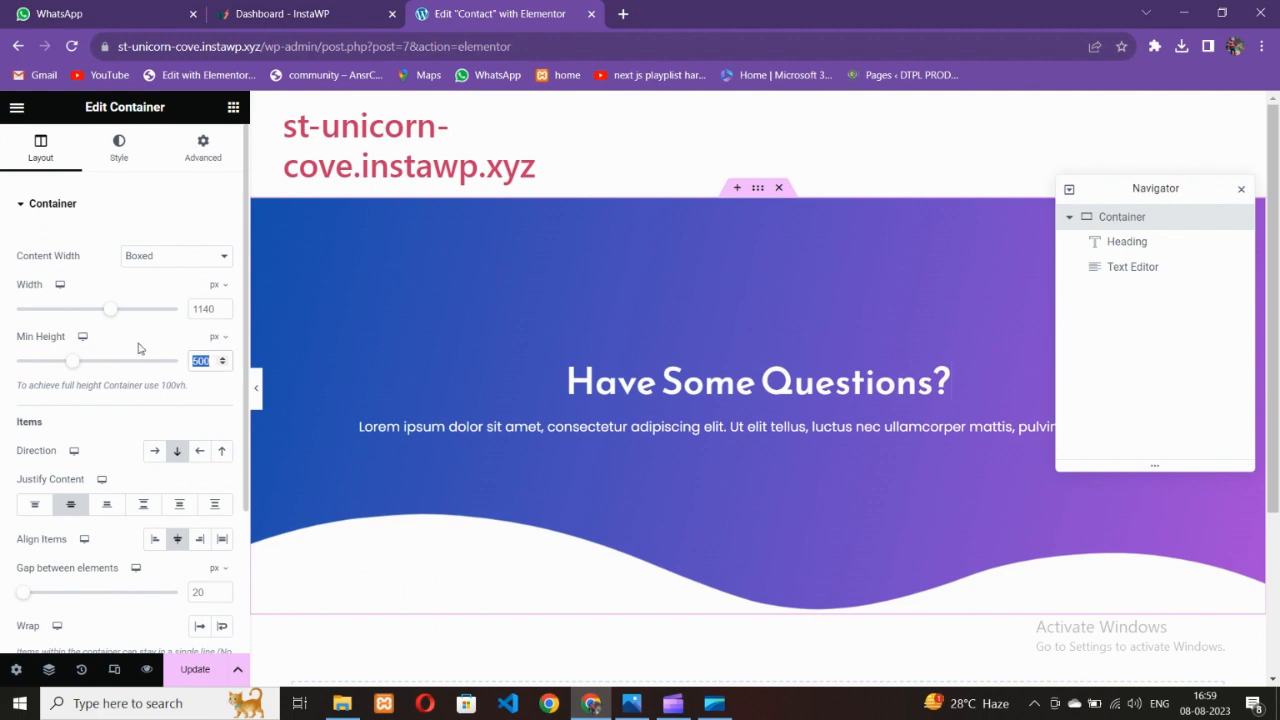
Set the hero's minimum height to 600 px
text(600)
key(BackSpace)
key(BackSpace)
key(BackSpace)
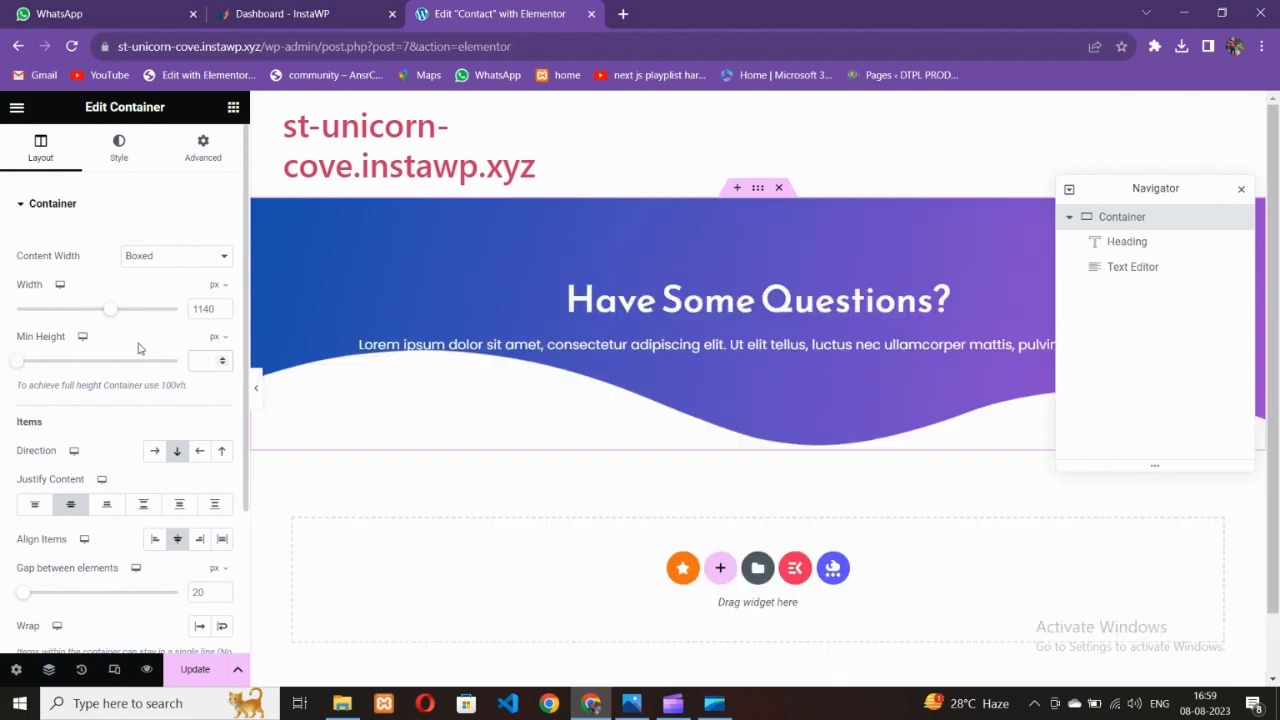
text(700)
scroll(713, 500, down, 2)
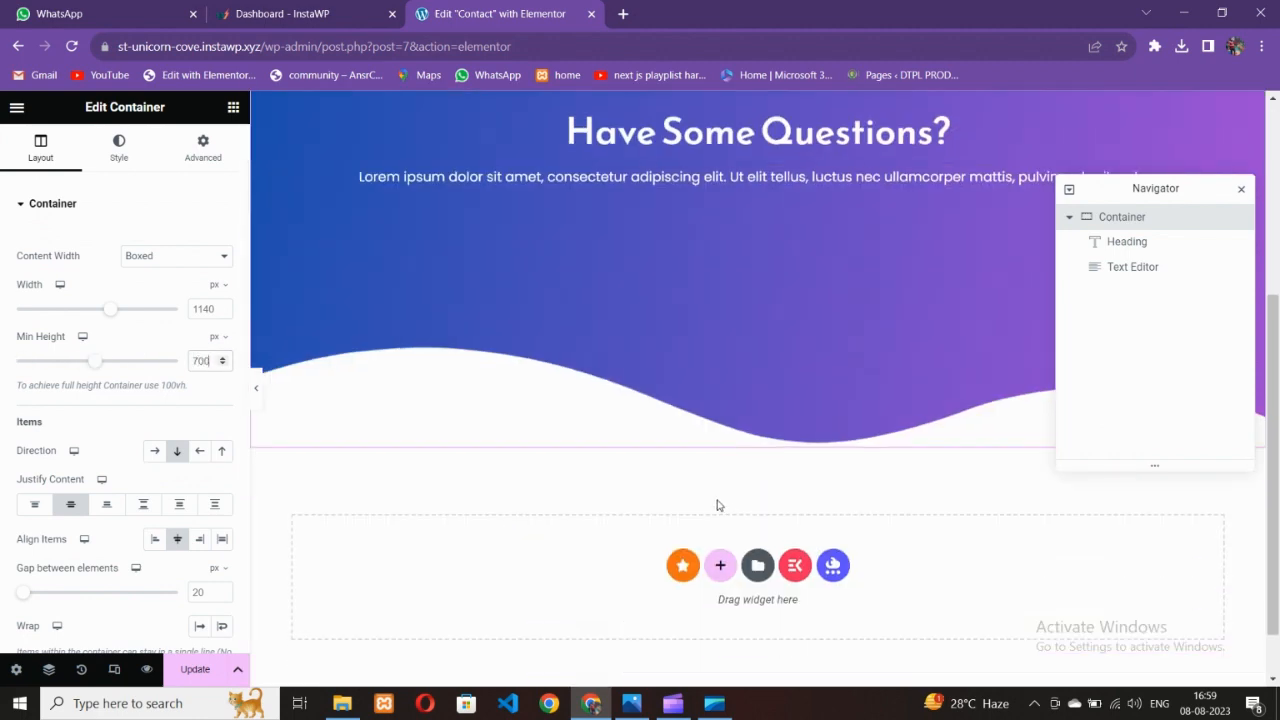
click(200, 362)
key(BackSpace)
text(6)
scroll(535, 369, down, 1)
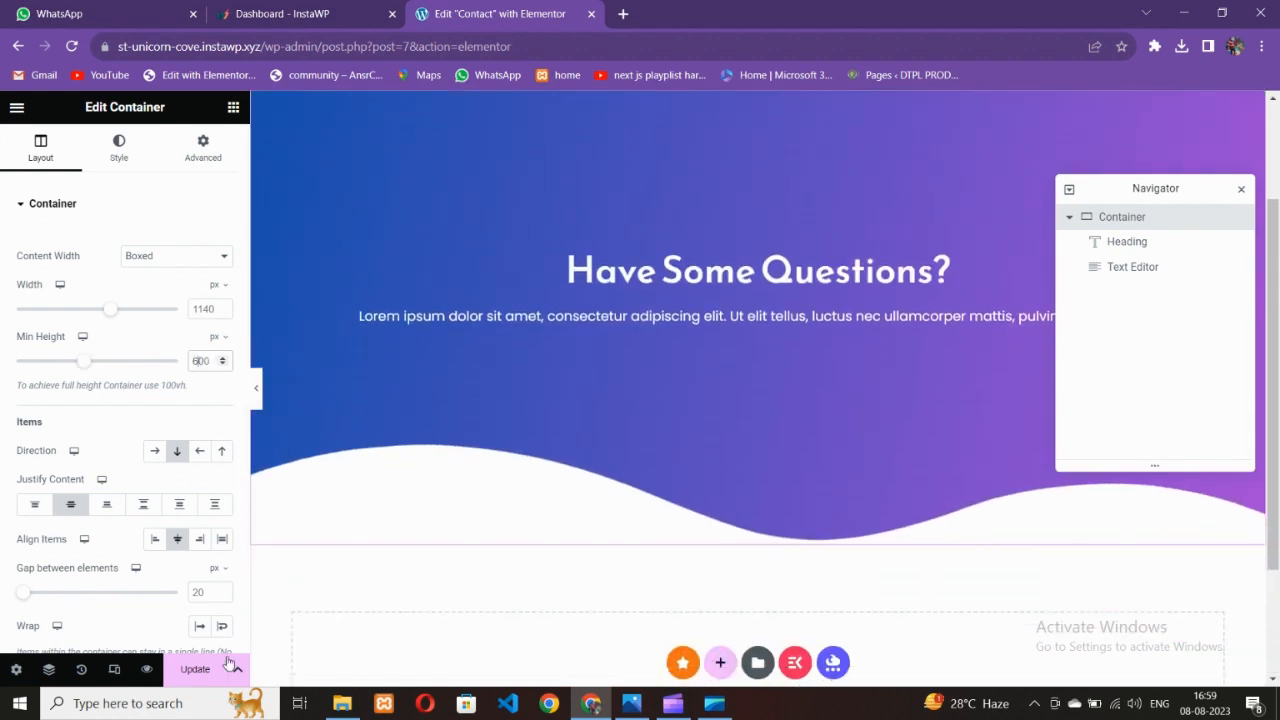
click(630, 704)
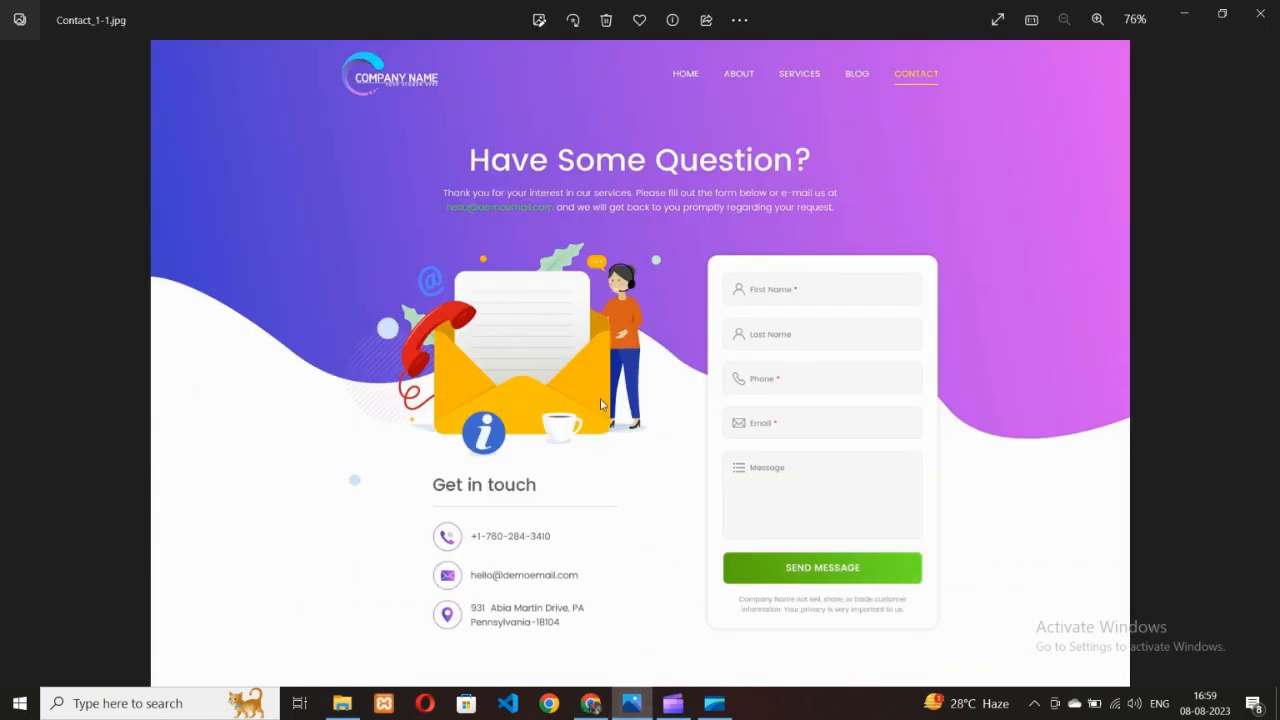
scroll(577, 387, up, 1)
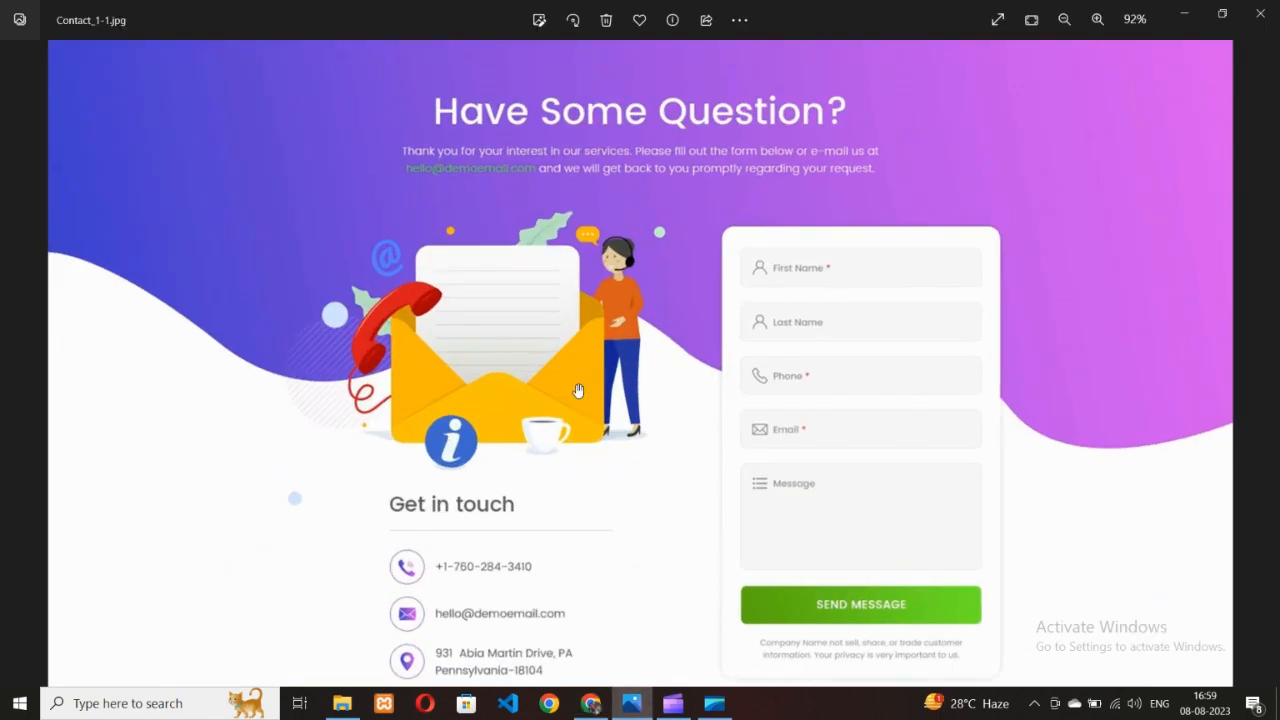
scroll(582, 389, down, 1)
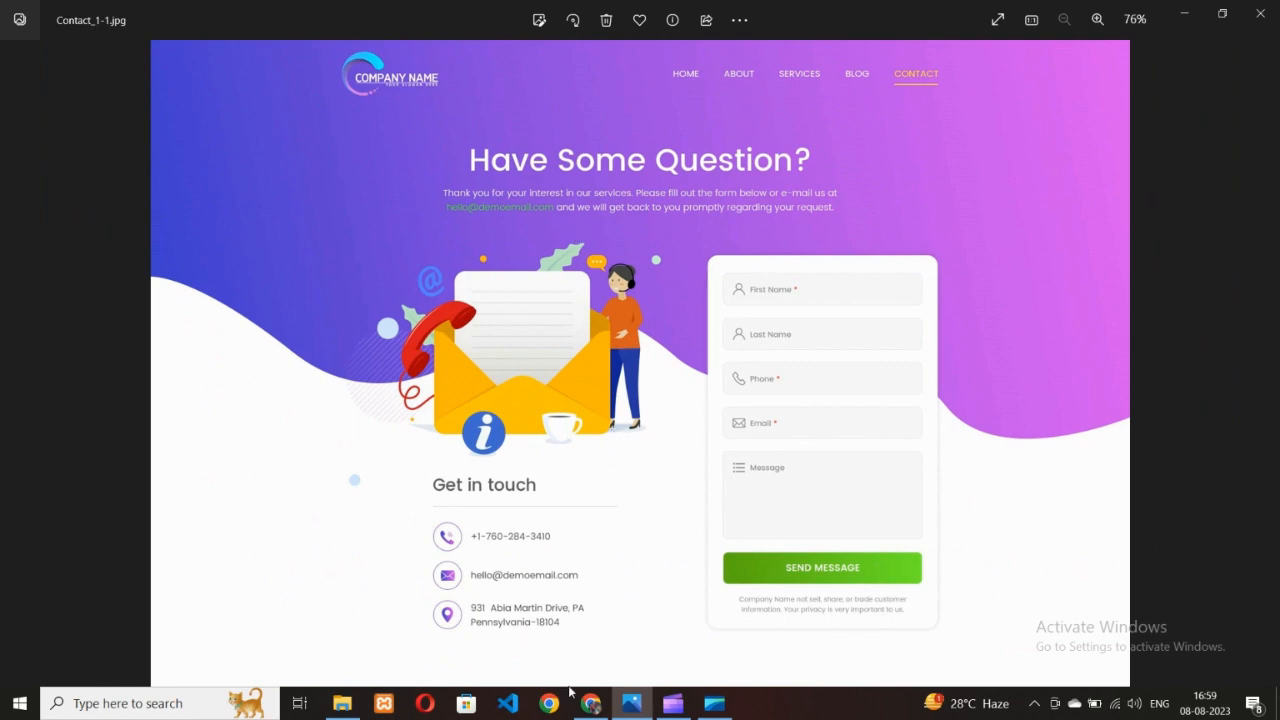
click(590, 704)
scroll(670, 440, down, 2)
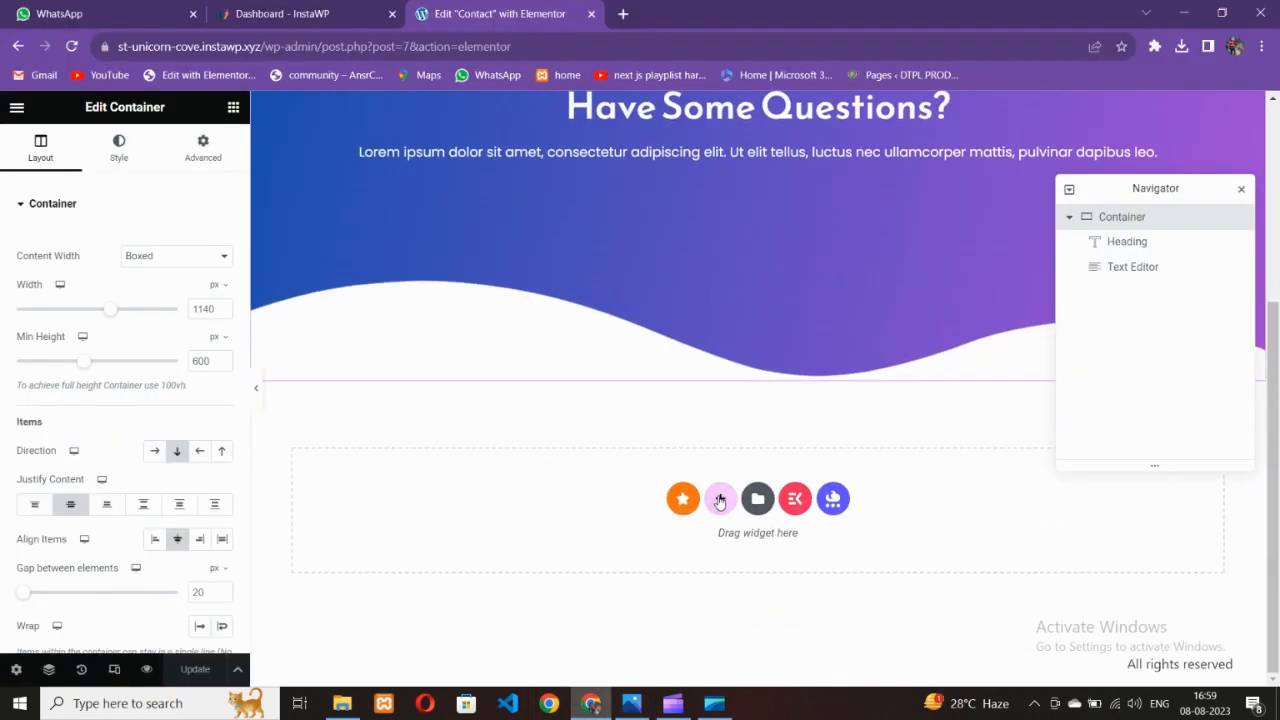
Add an empty two-column container below the hero section
click(720, 499)
click(651, 540)
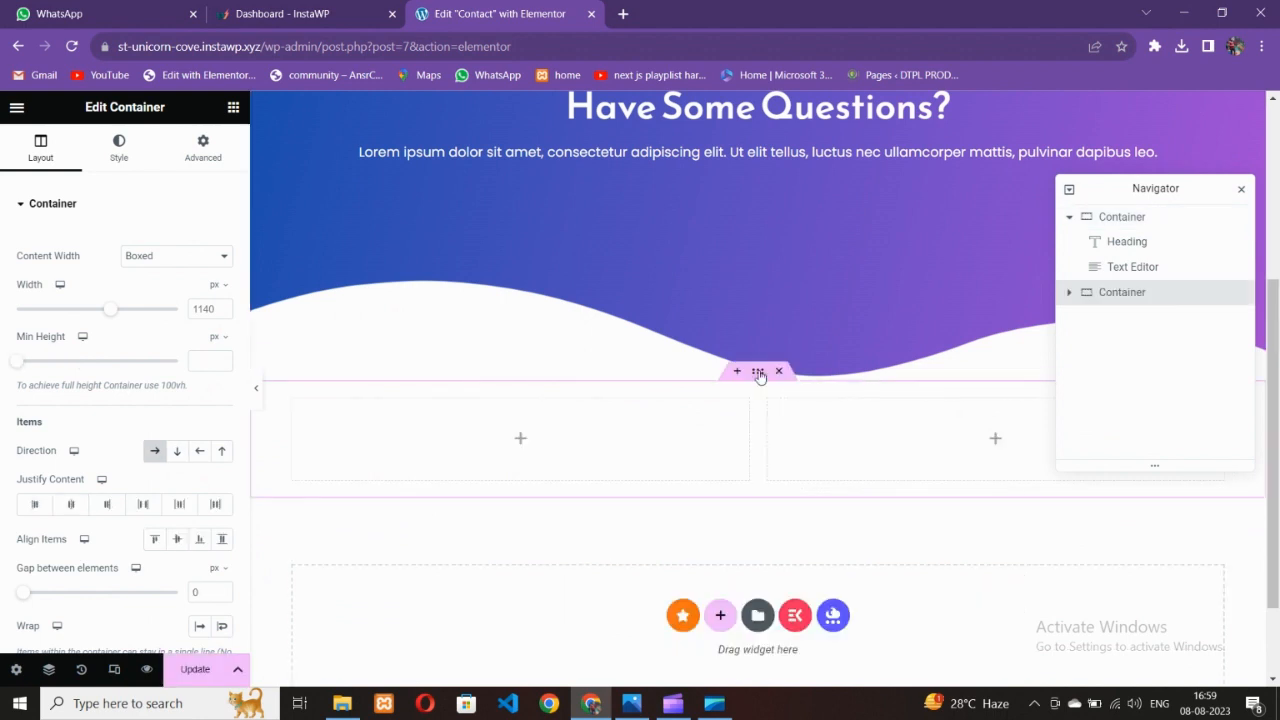
click(631, 703)
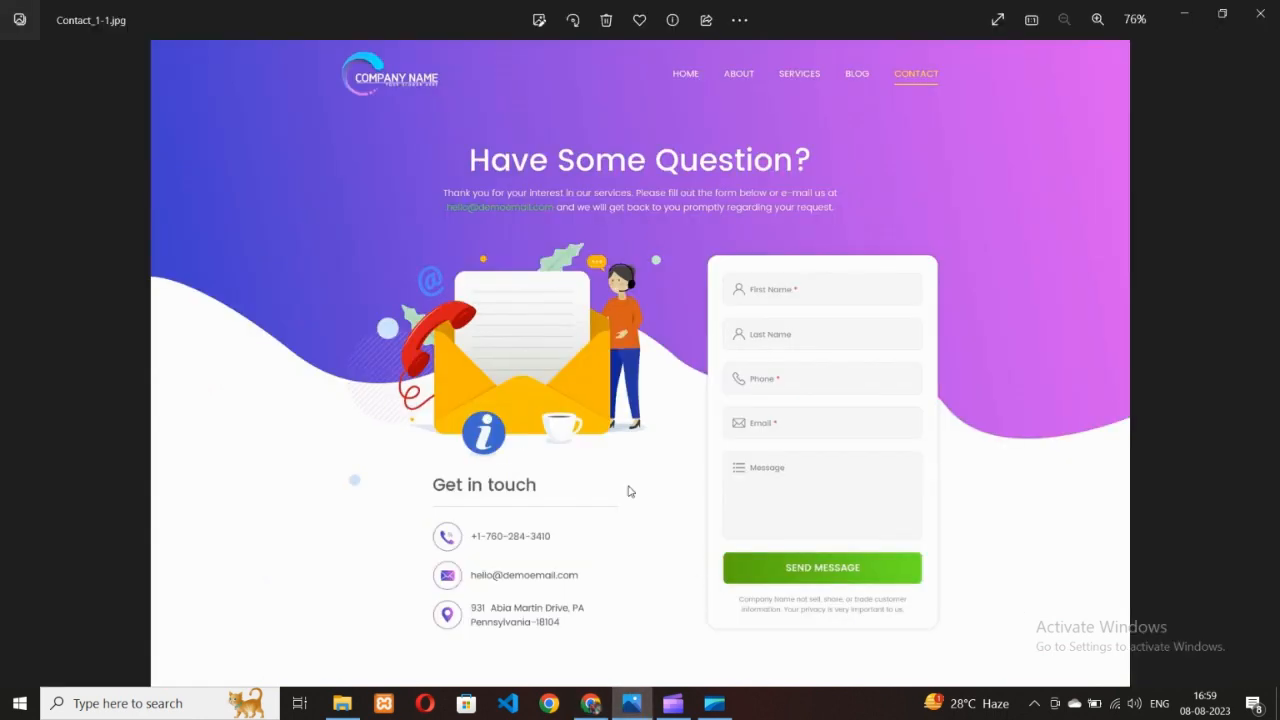
click(599, 704)
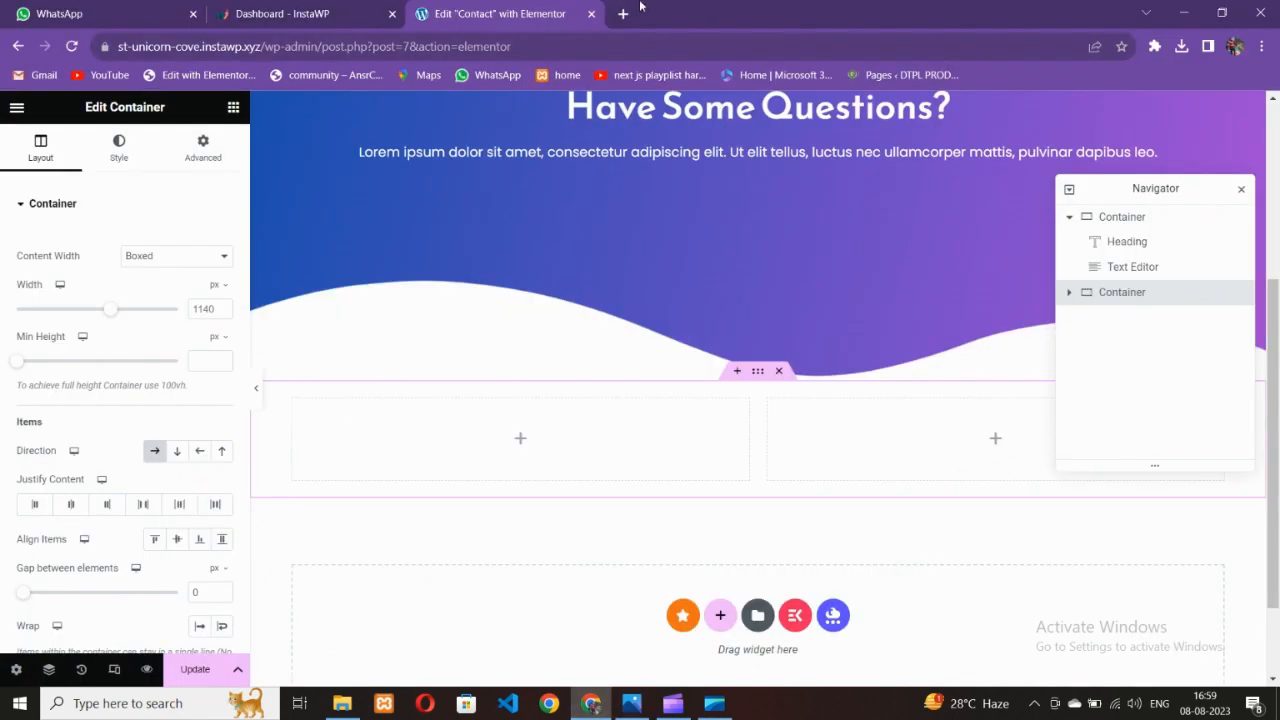
click(623, 14)
Load the LottieFiles website and glance at the reference contact design
text(lott)
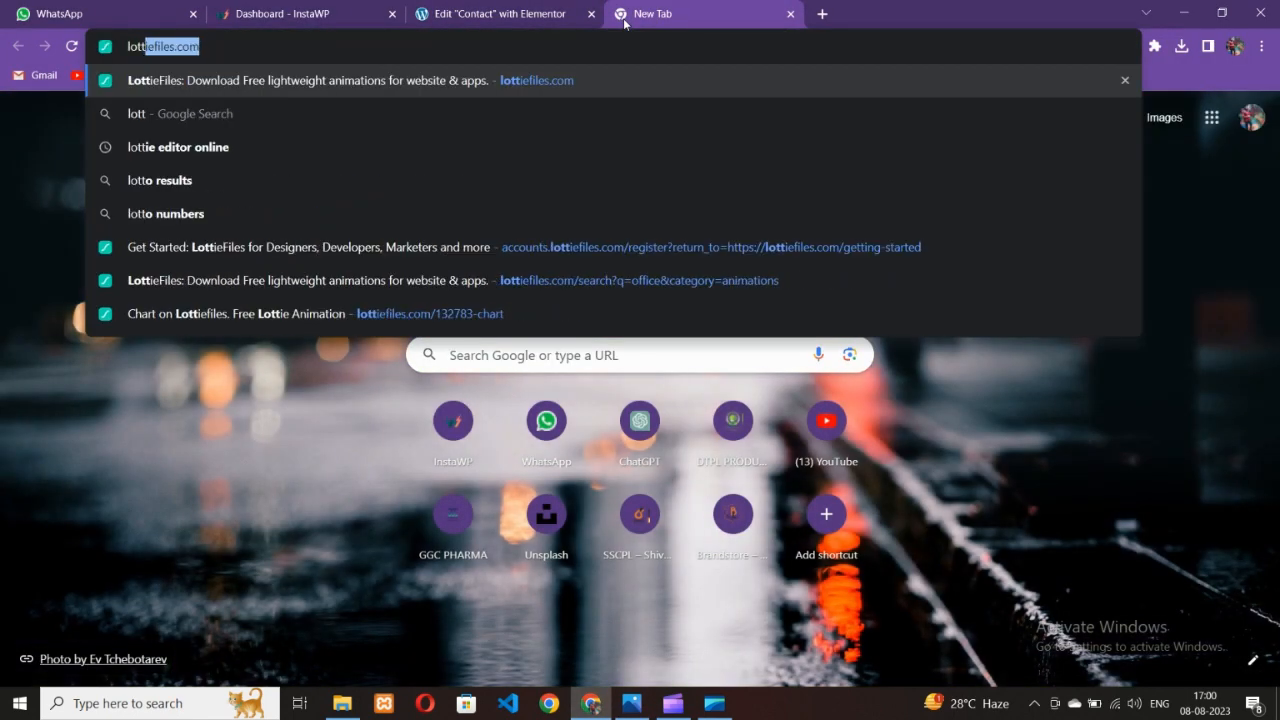
key(Return)
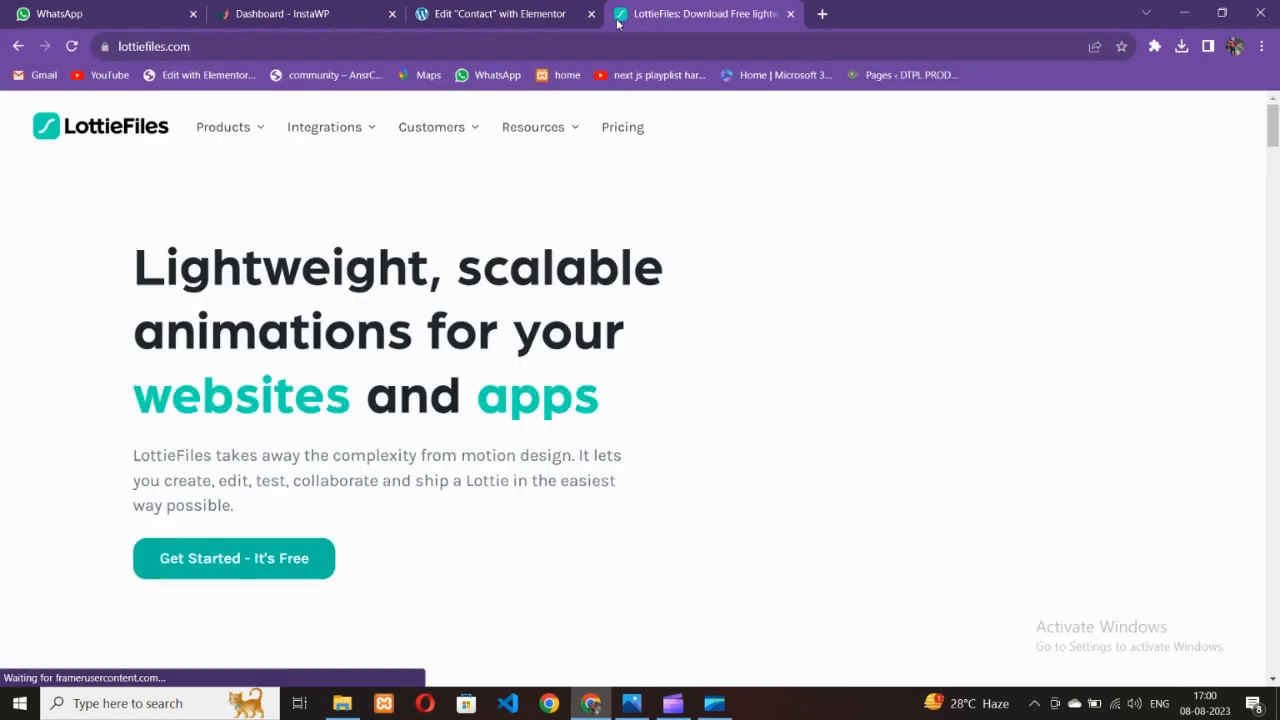
click(540, 14)
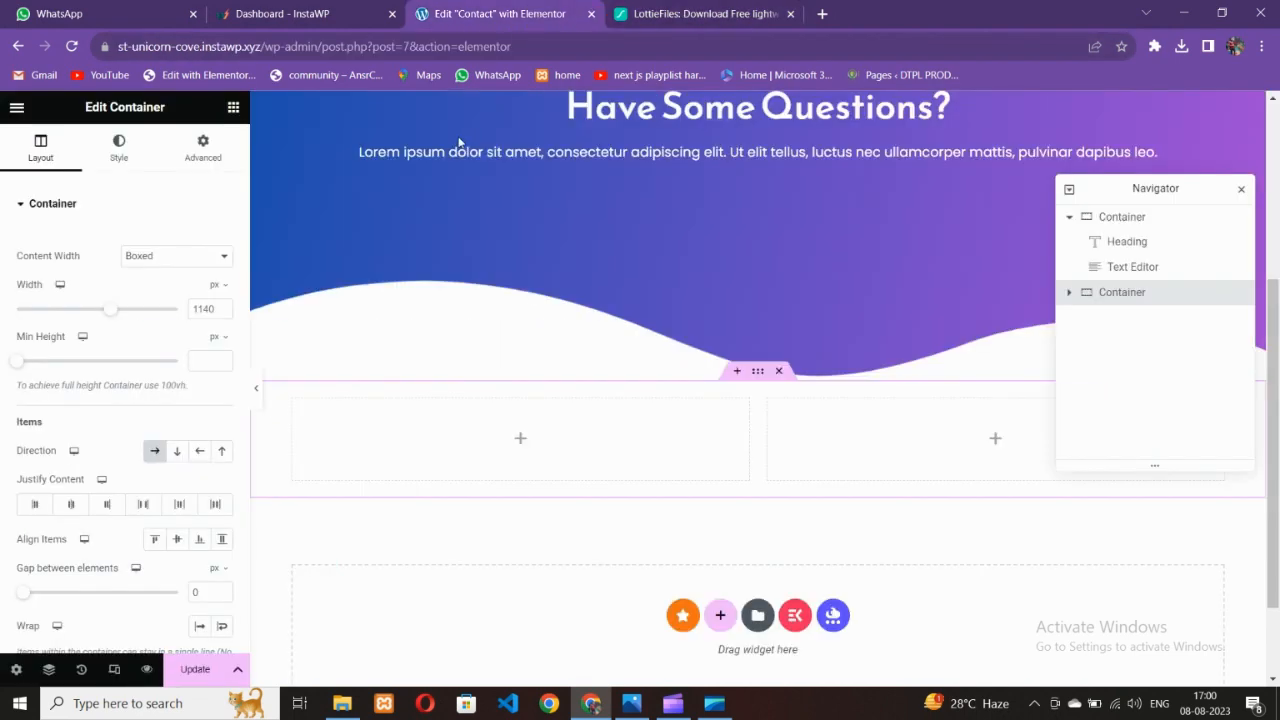
click(630, 705)
click(598, 703)
Search LottieFiles for 'contact' animations
click(705, 13)
click(967, 135)
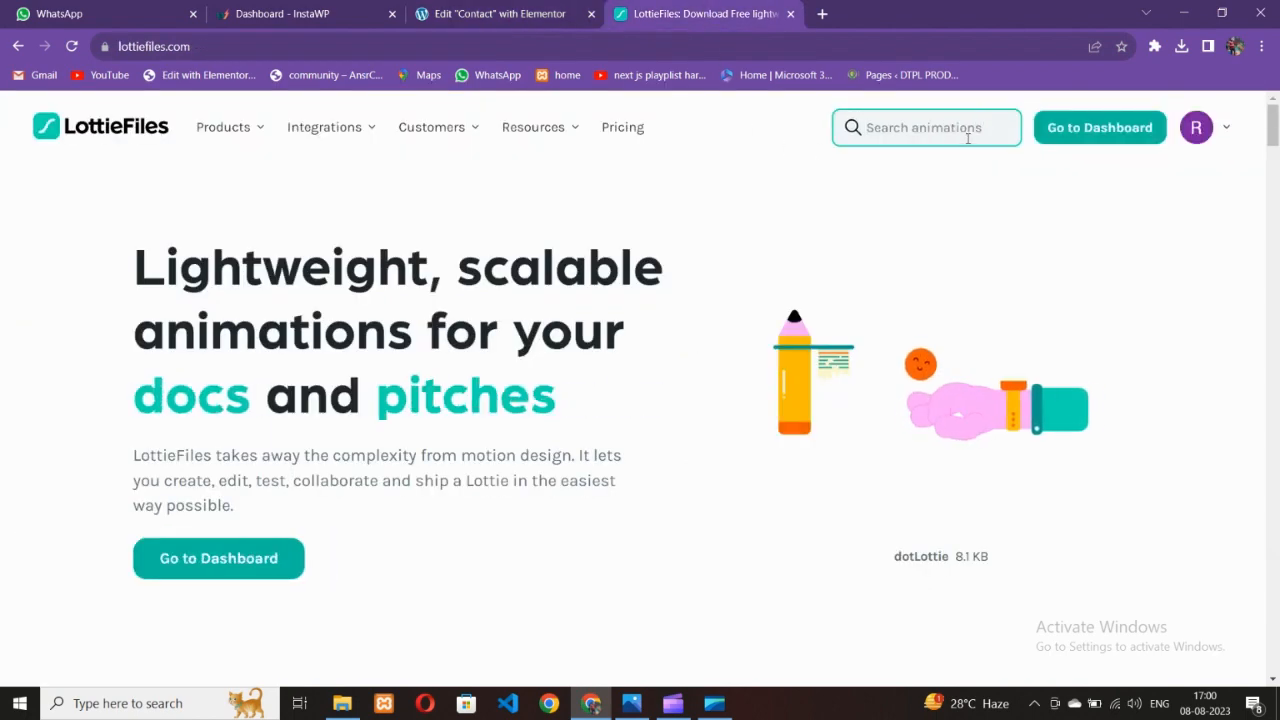
text(contact)
key(Return)
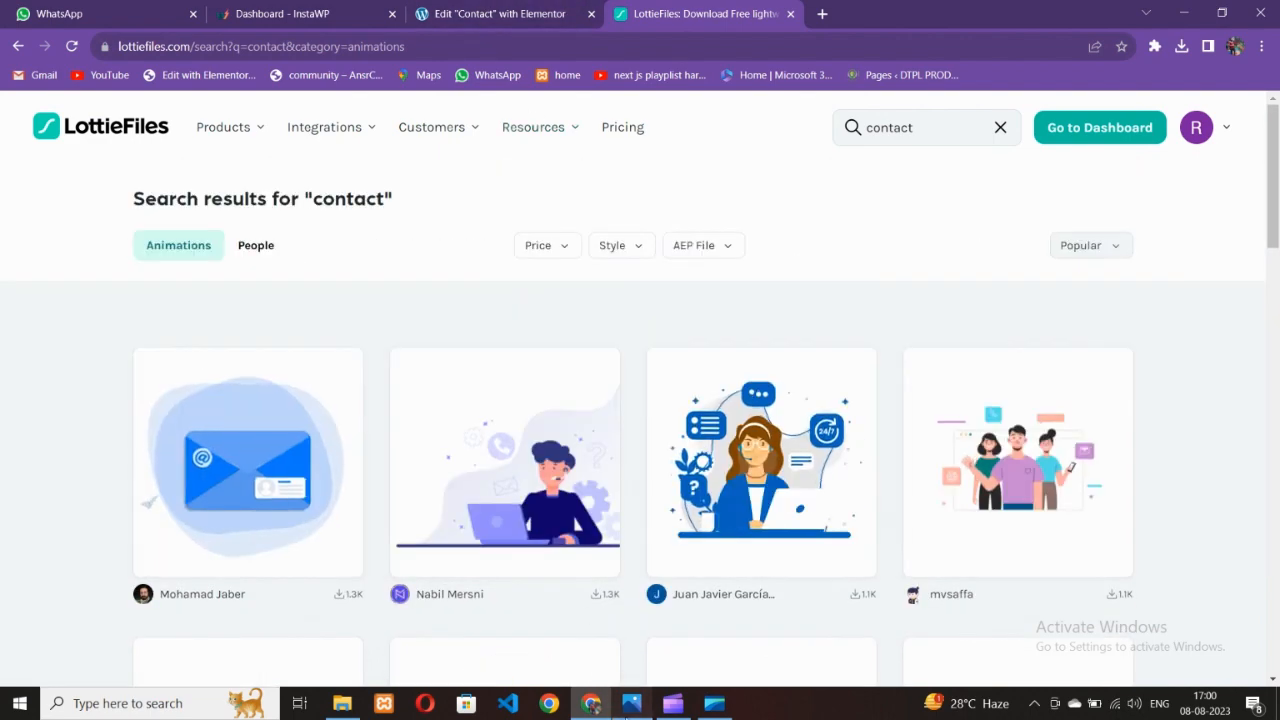
click(631, 703)
click(631, 703)
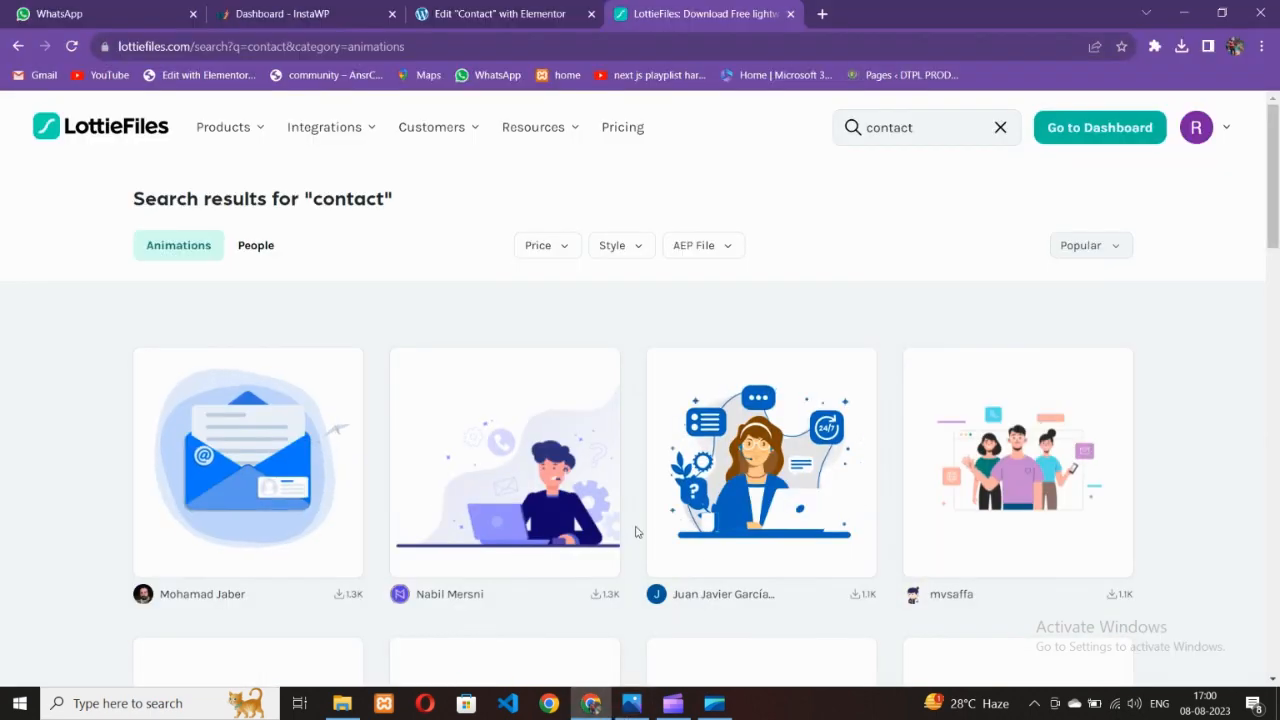
Download the Contact Us animation as a 142 KB Lottie JSON file
scroll(600, 500, down, 5)
scroll(523, 445, down, 2)
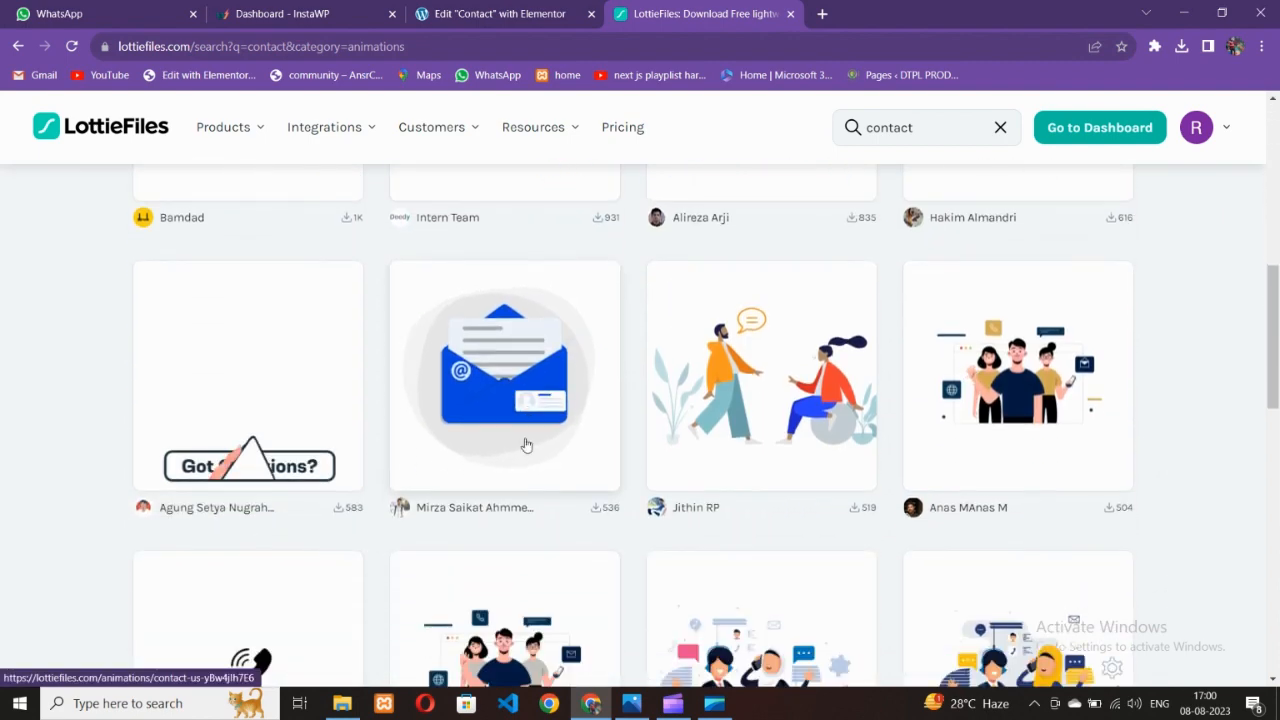
scroll(522, 440, down, 3)
scroll(463, 476, up, 8)
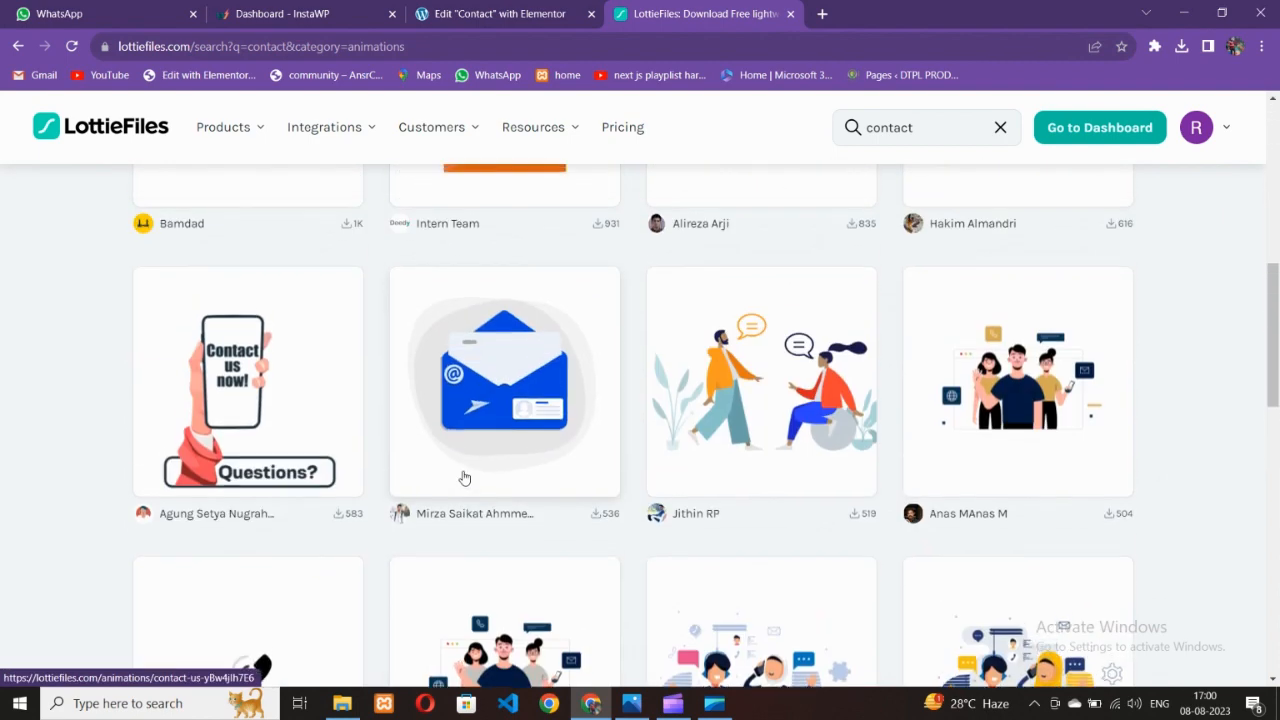
scroll(463, 476, up, 2)
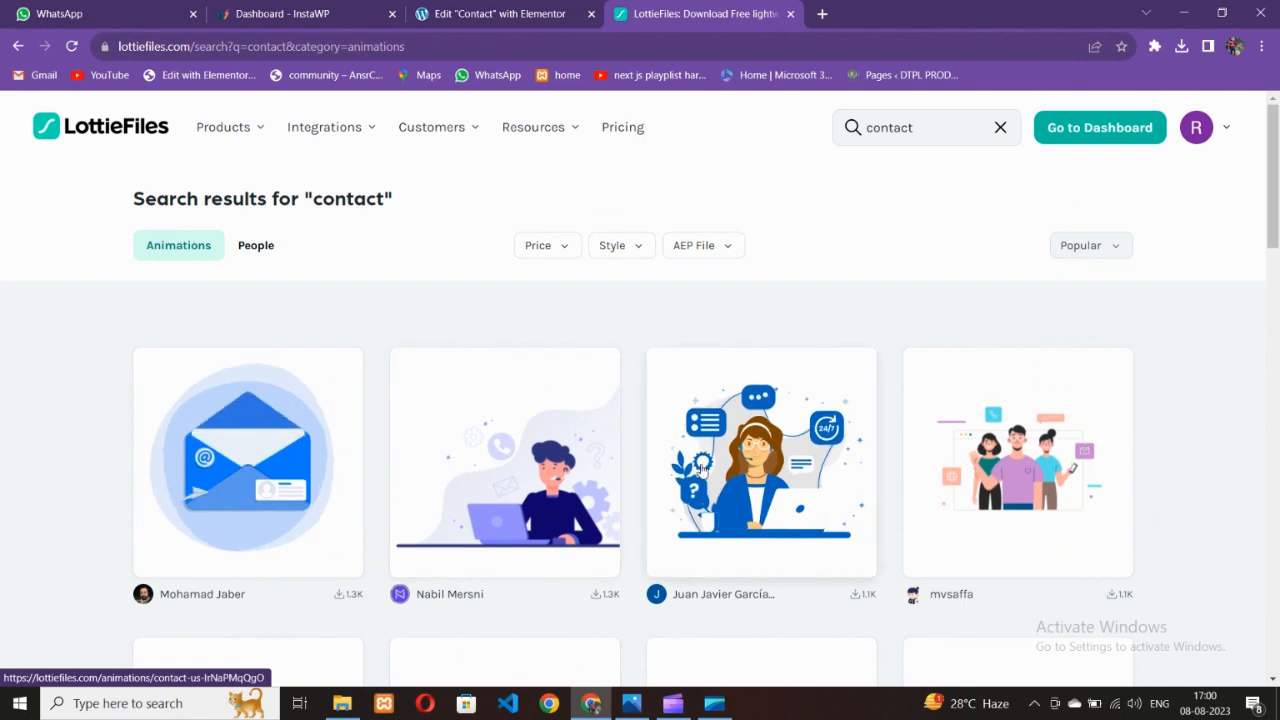
scroll(565, 422, down, 4)
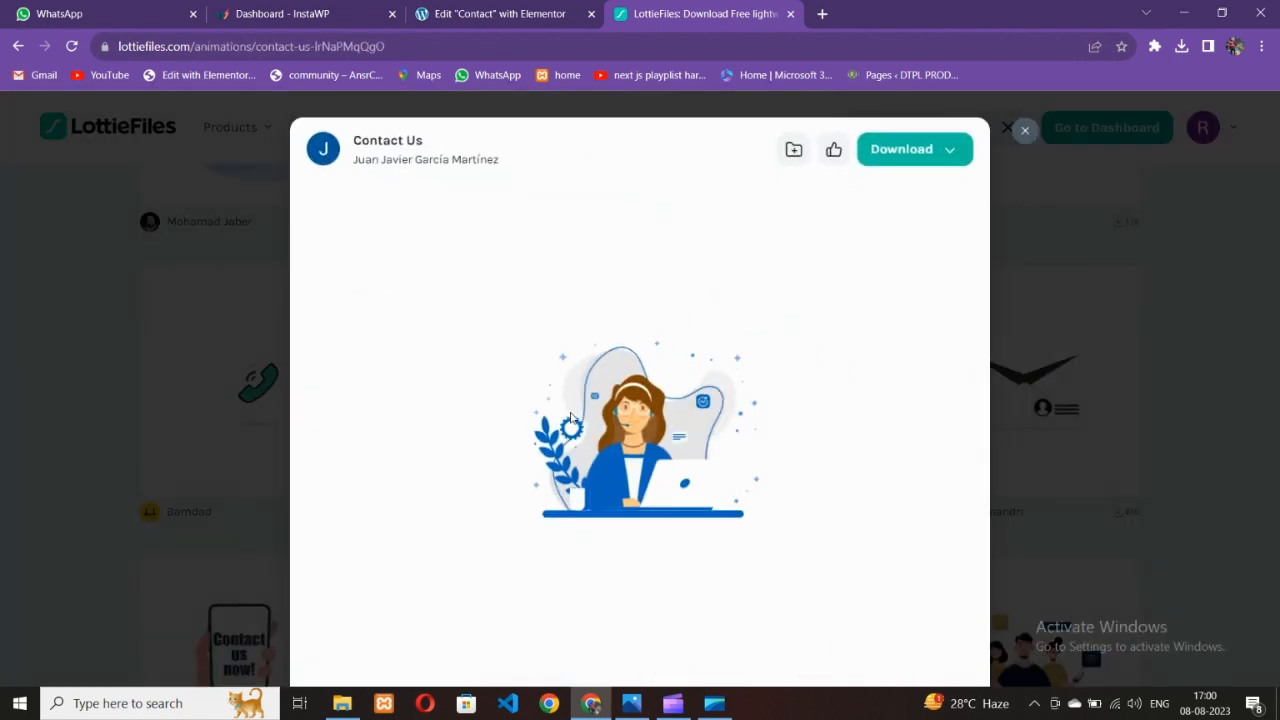
click(948, 155)
click(928, 194)
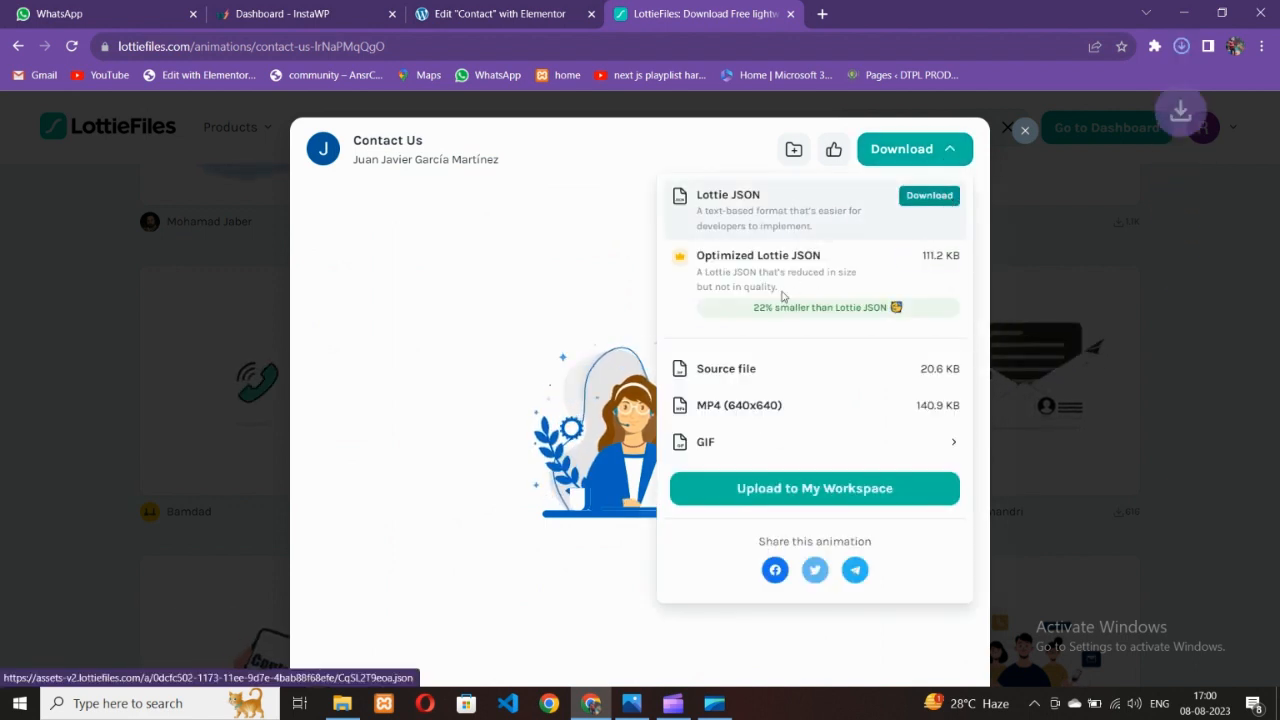
click(506, 11)
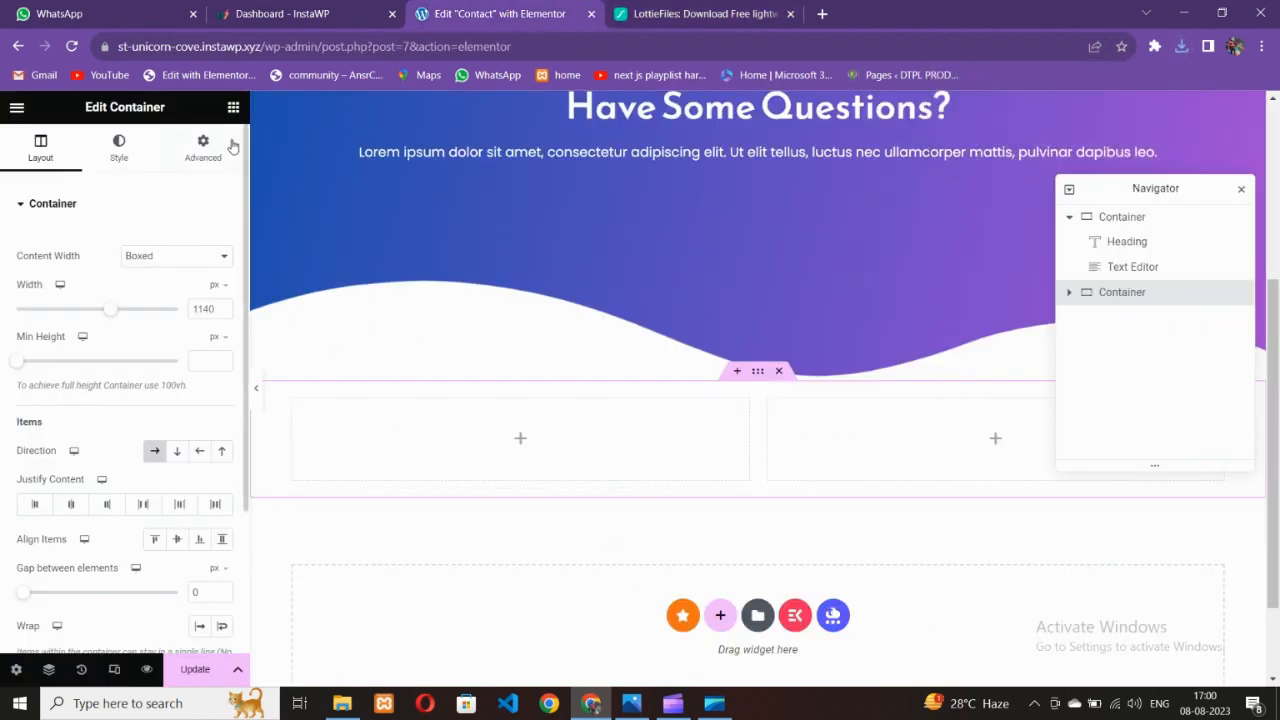
Drag a Lottie widget from the widget search into the left empty column
click(233, 107)
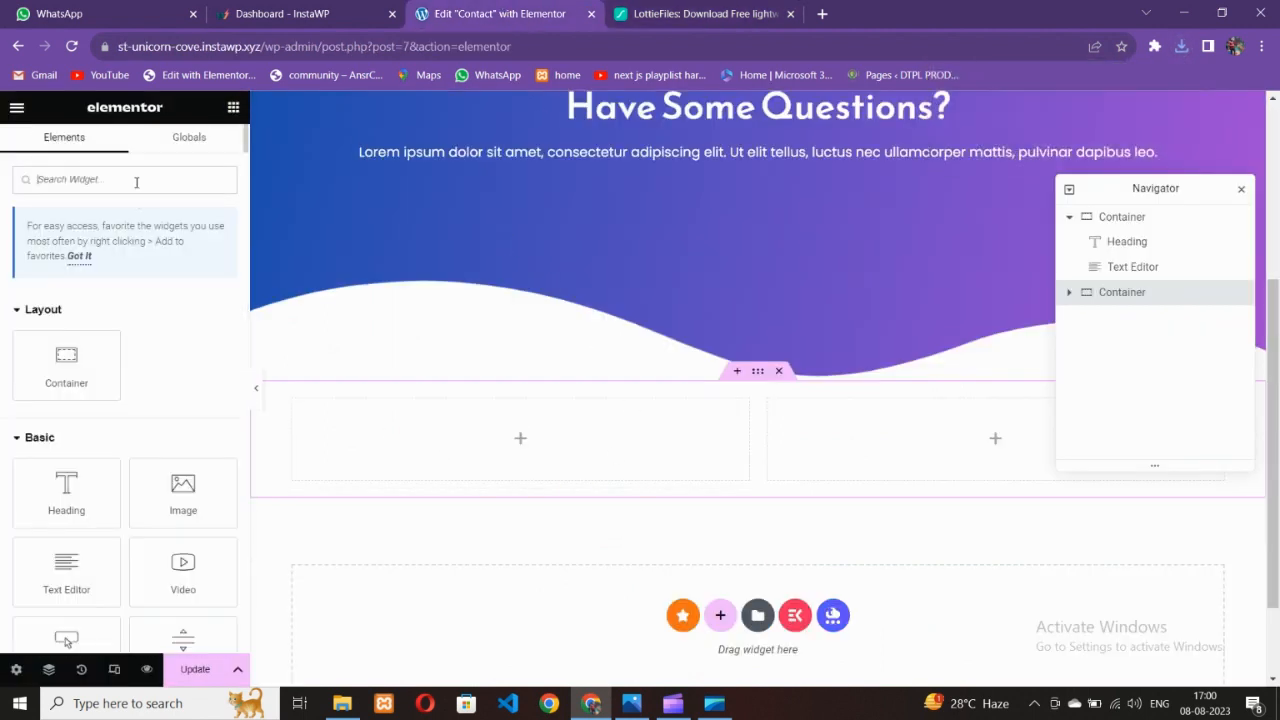
click(136, 179)
text(lottie)
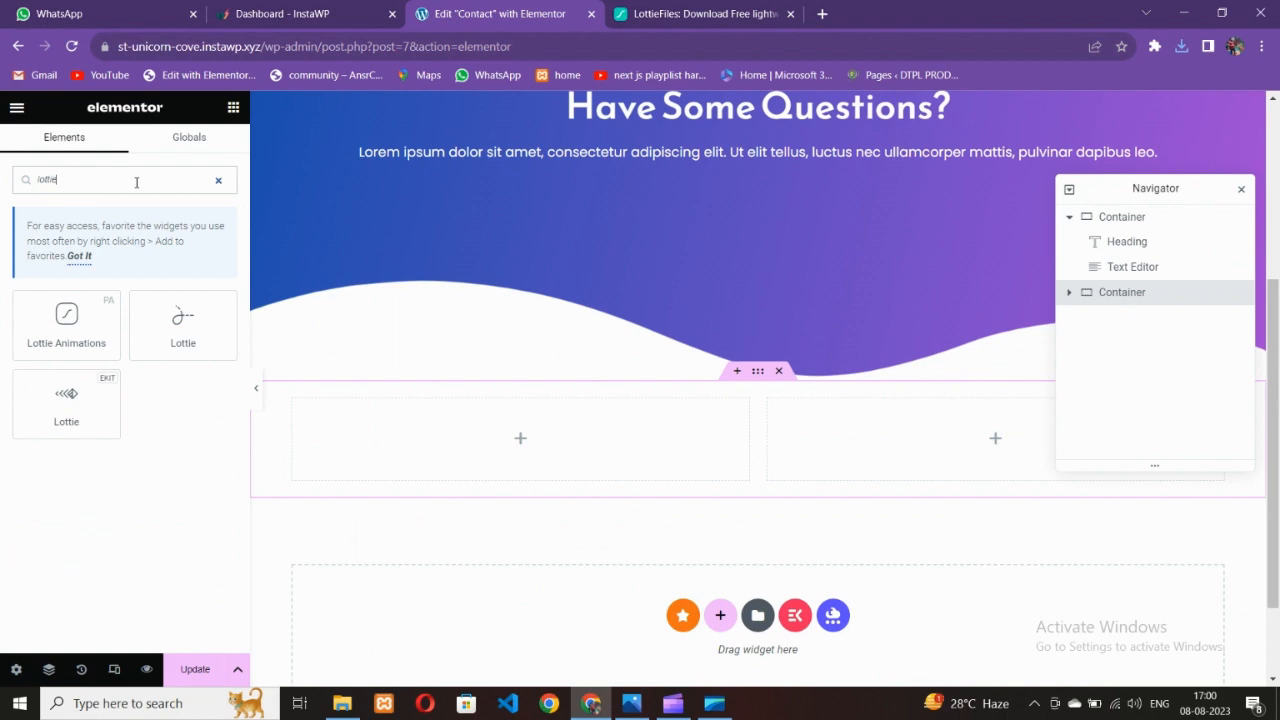
drag(203, 317, 474, 451)
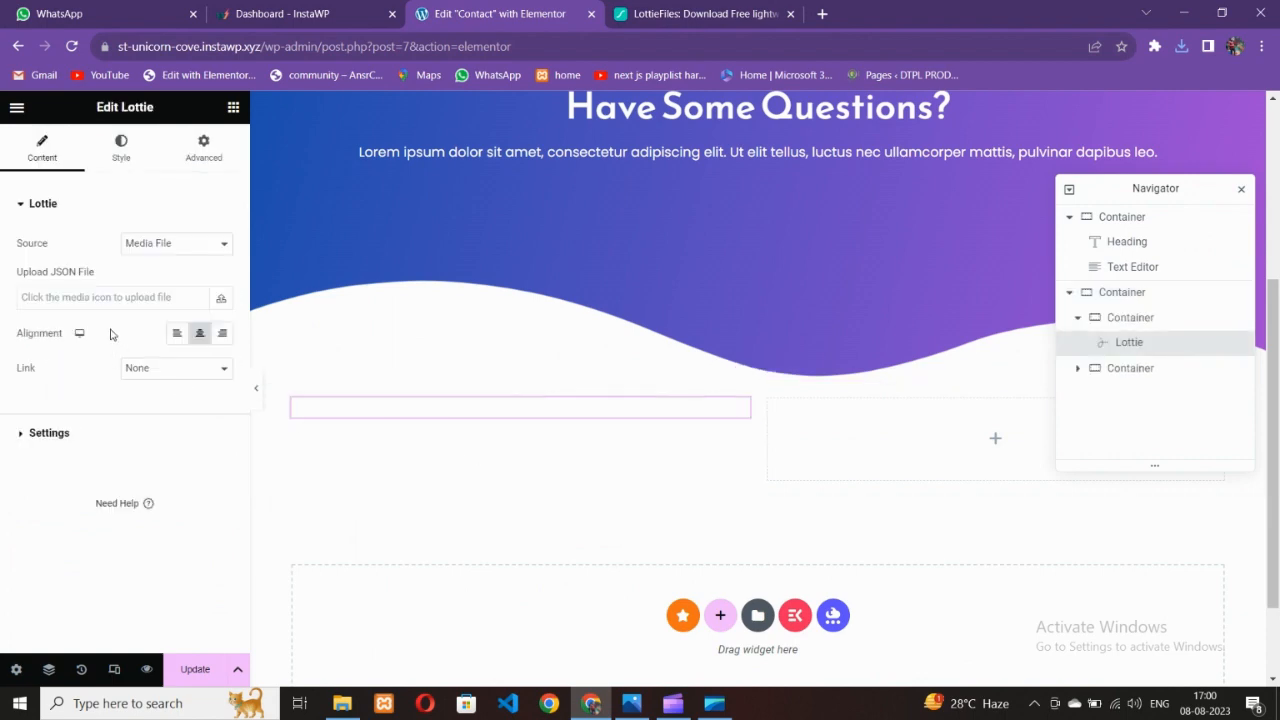
Upload animation_ll27zvg8.json from Downloads and use it for the Lottie widget
click(116, 297)
click(760, 437)
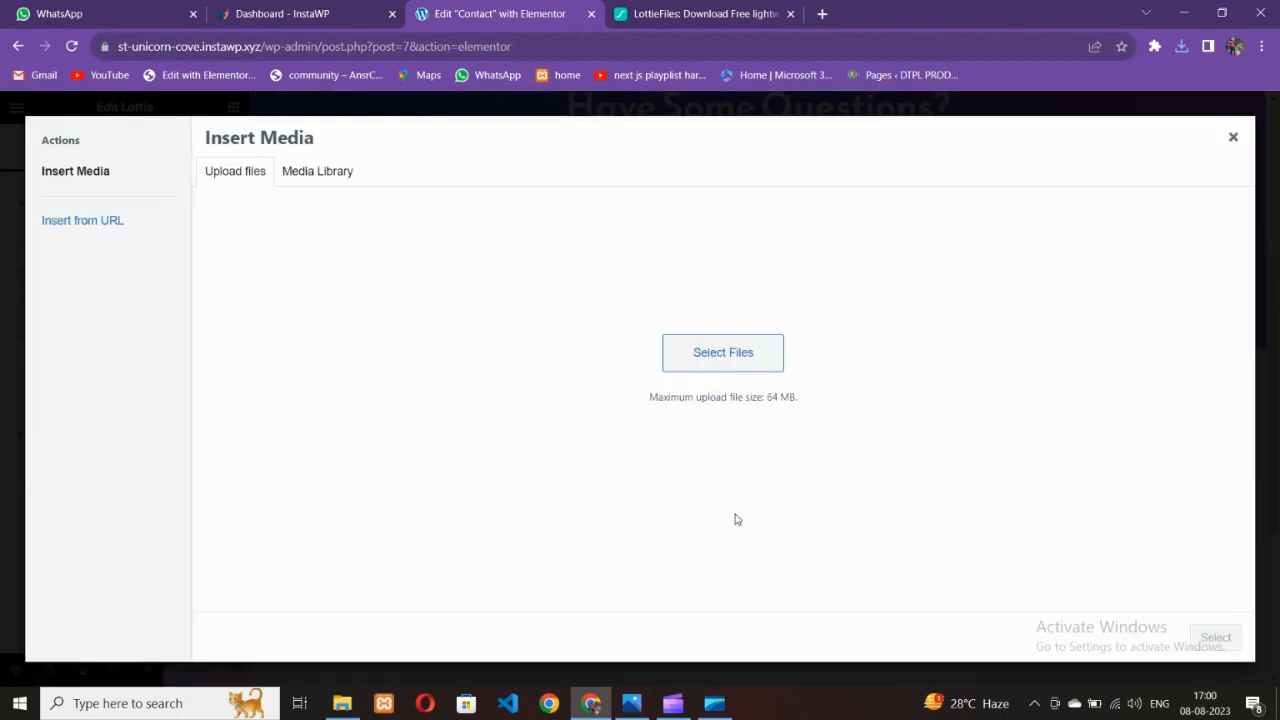
click(703, 396)
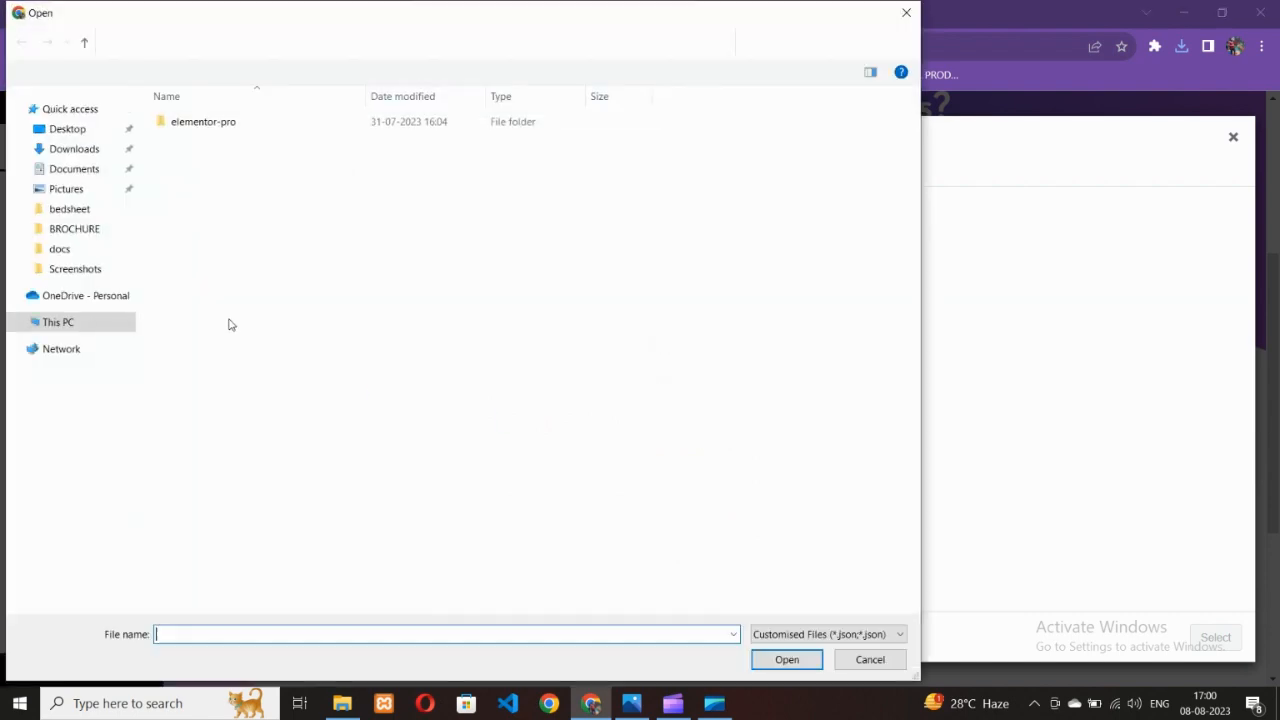
click(108, 149)
double_click(192, 165)
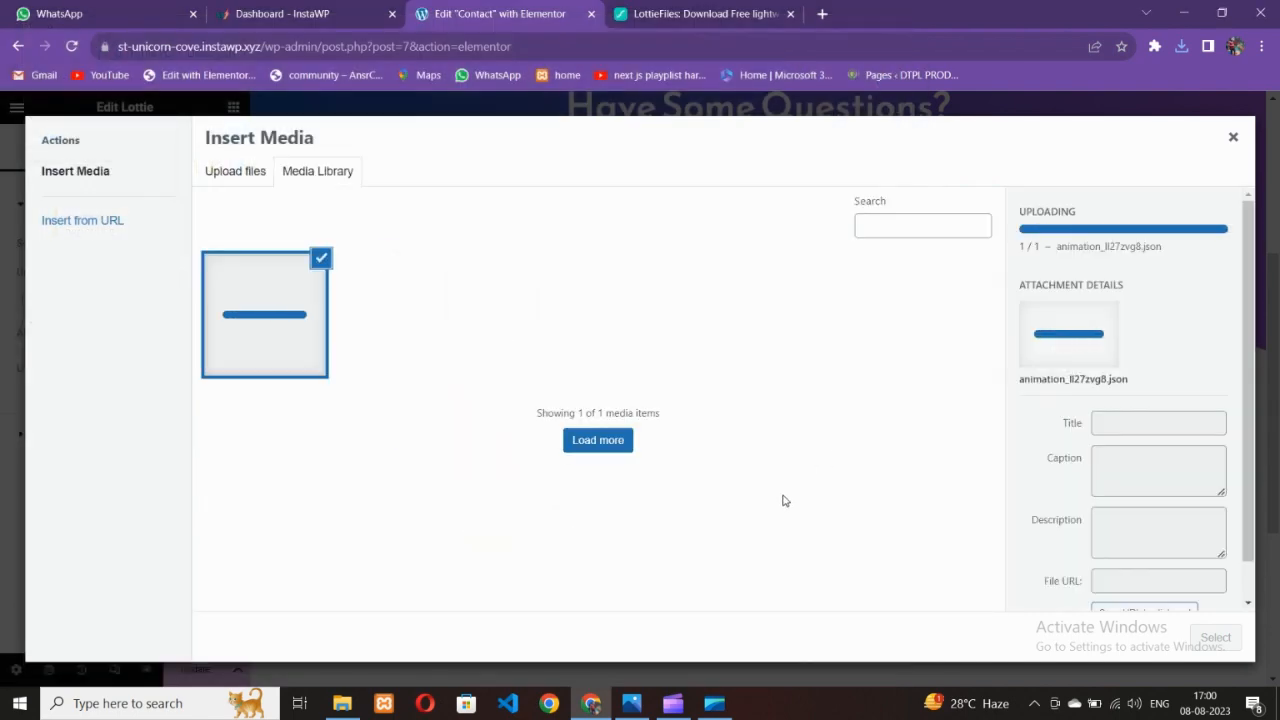
click(1228, 640)
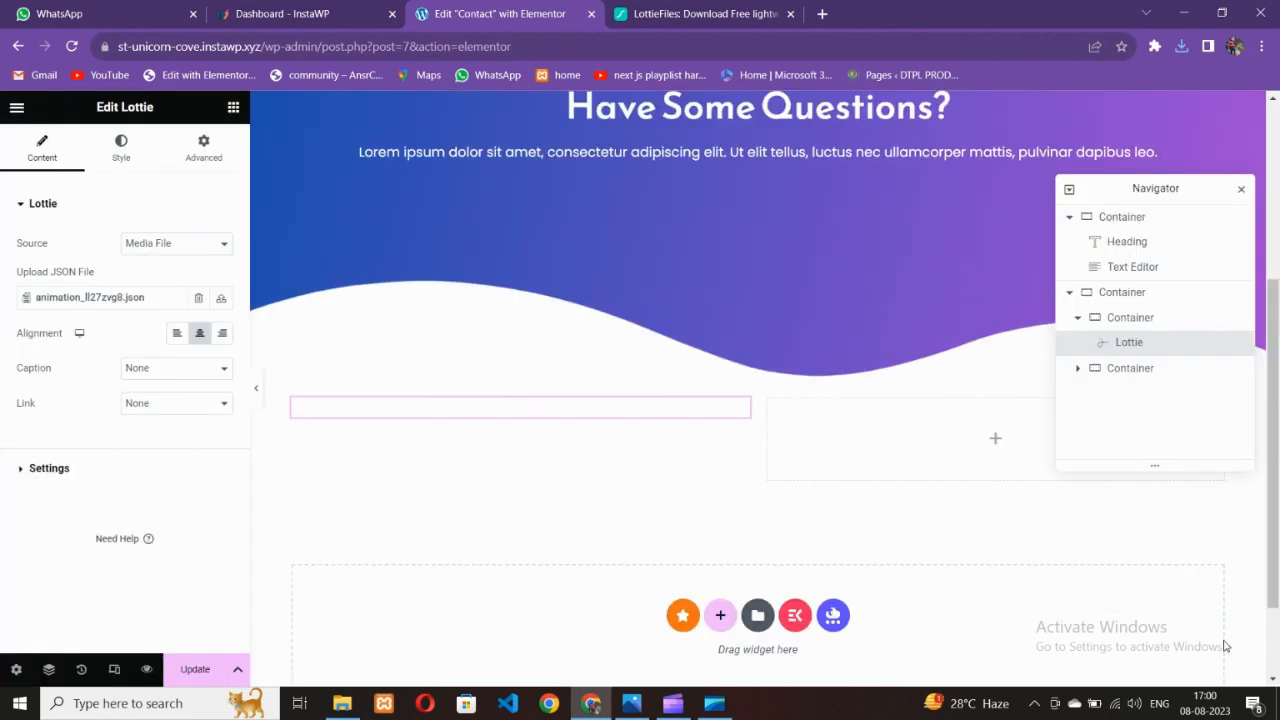
scroll(549, 419, down, 2)
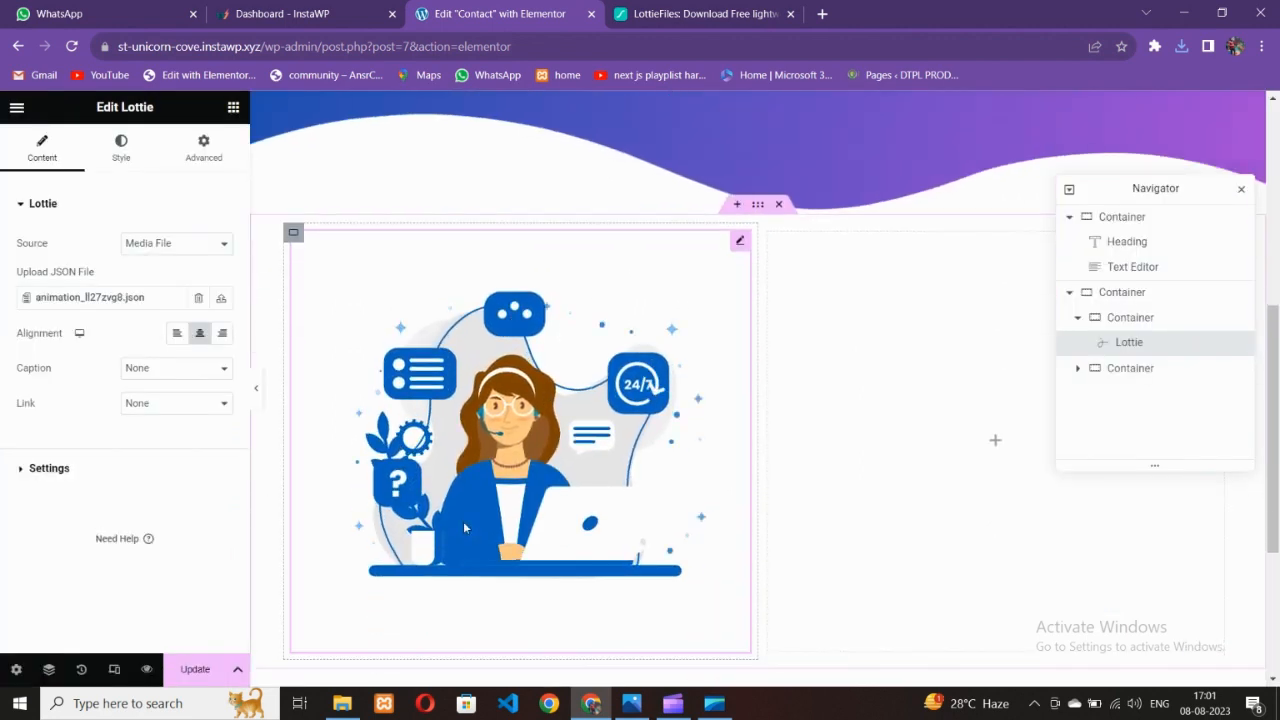
Turn on Loop and Lazy Load in the Lottie animation settings
click(49, 468)
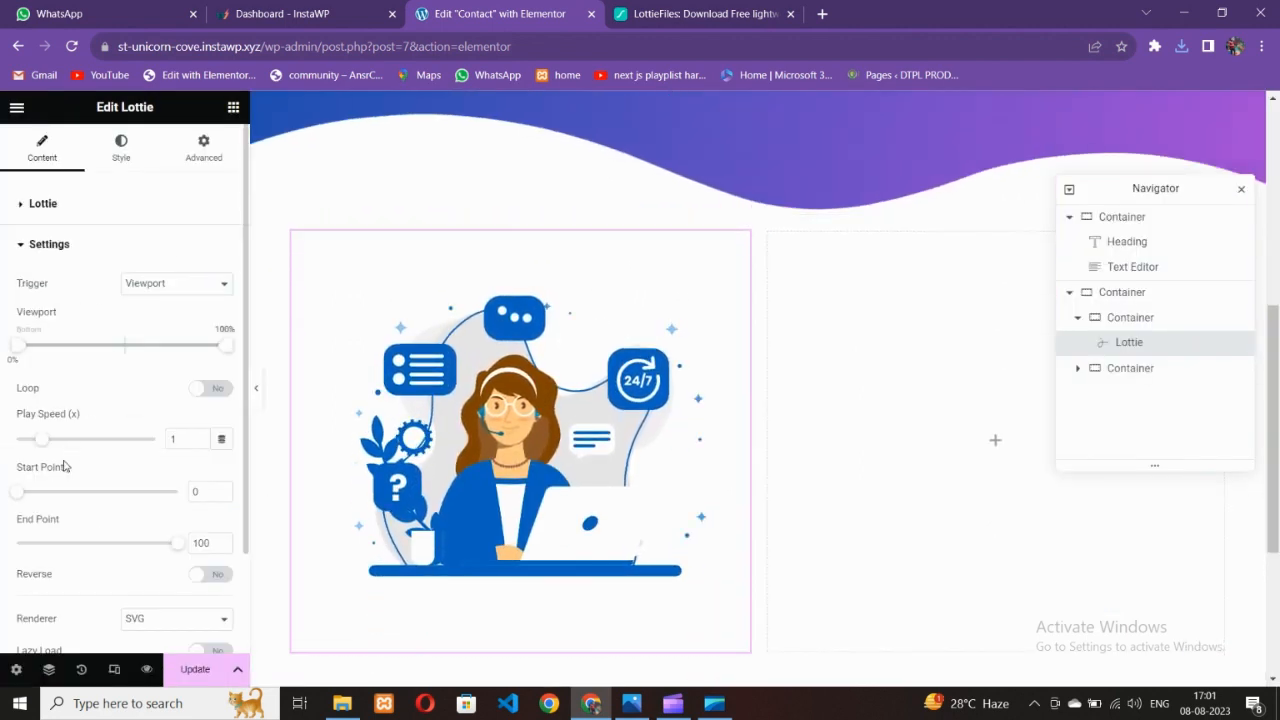
click(207, 390)
scroll(170, 470, down, 1)
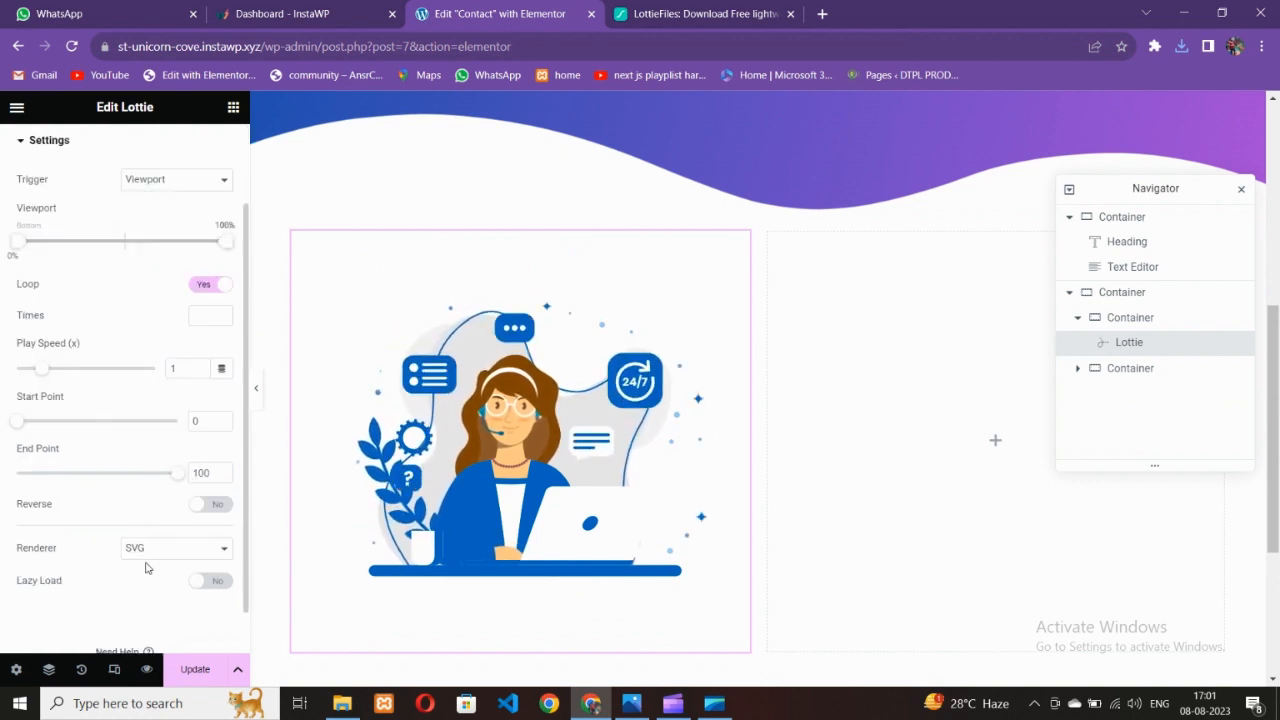
click(207, 582)
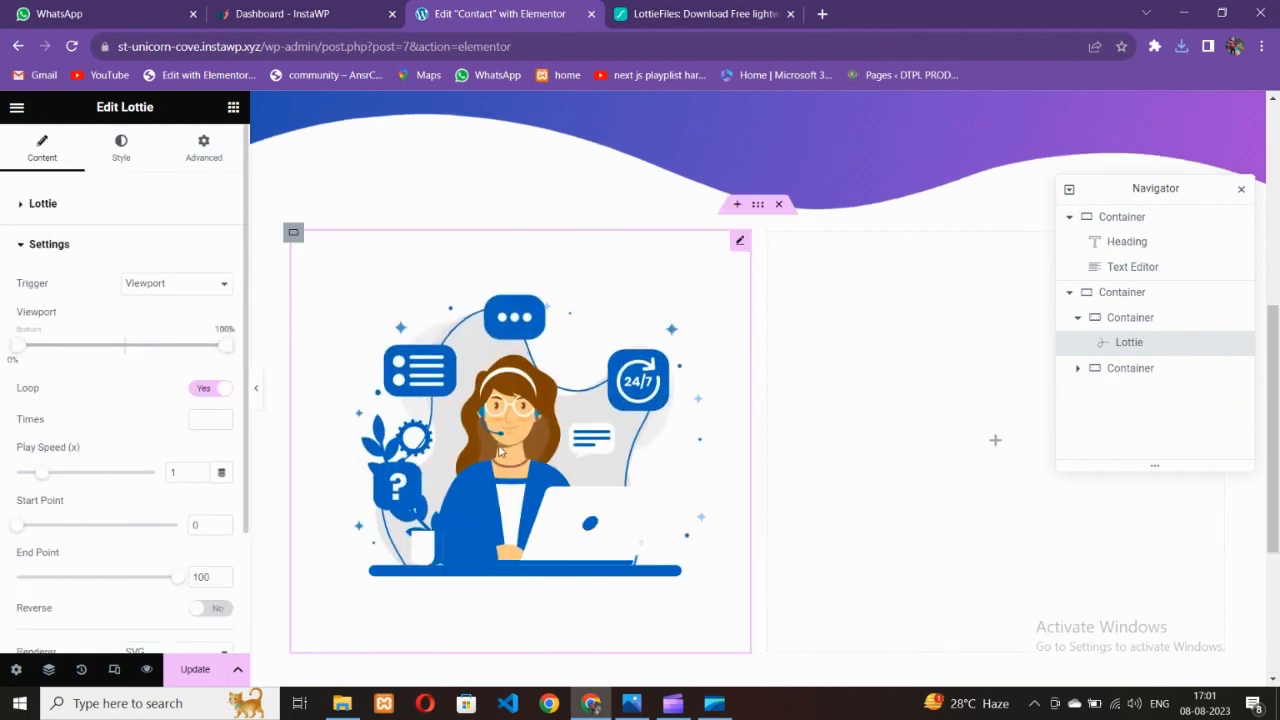
scroll(507, 455, down, 2)
scroll(507, 455, up, 3)
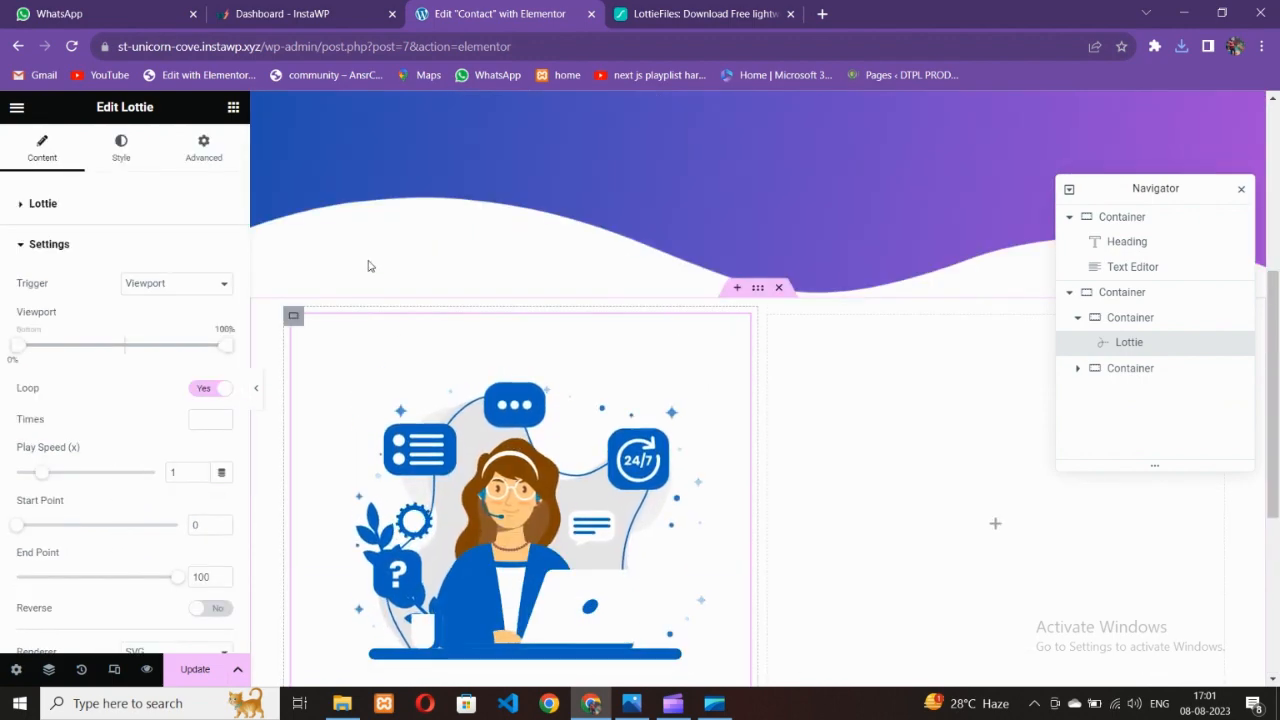
Preview the page with the editing panel collapsed, then bring up the Contact_1-1.jpg reference
click(630, 10)
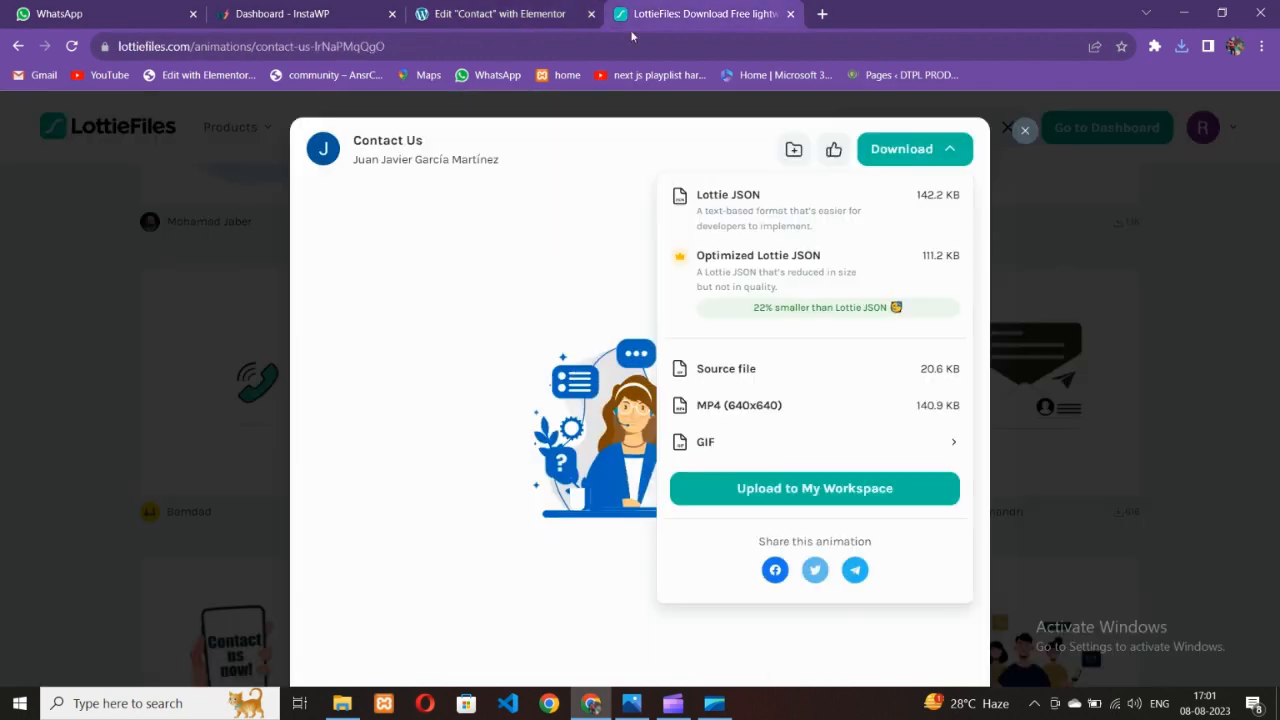
click(631, 703)
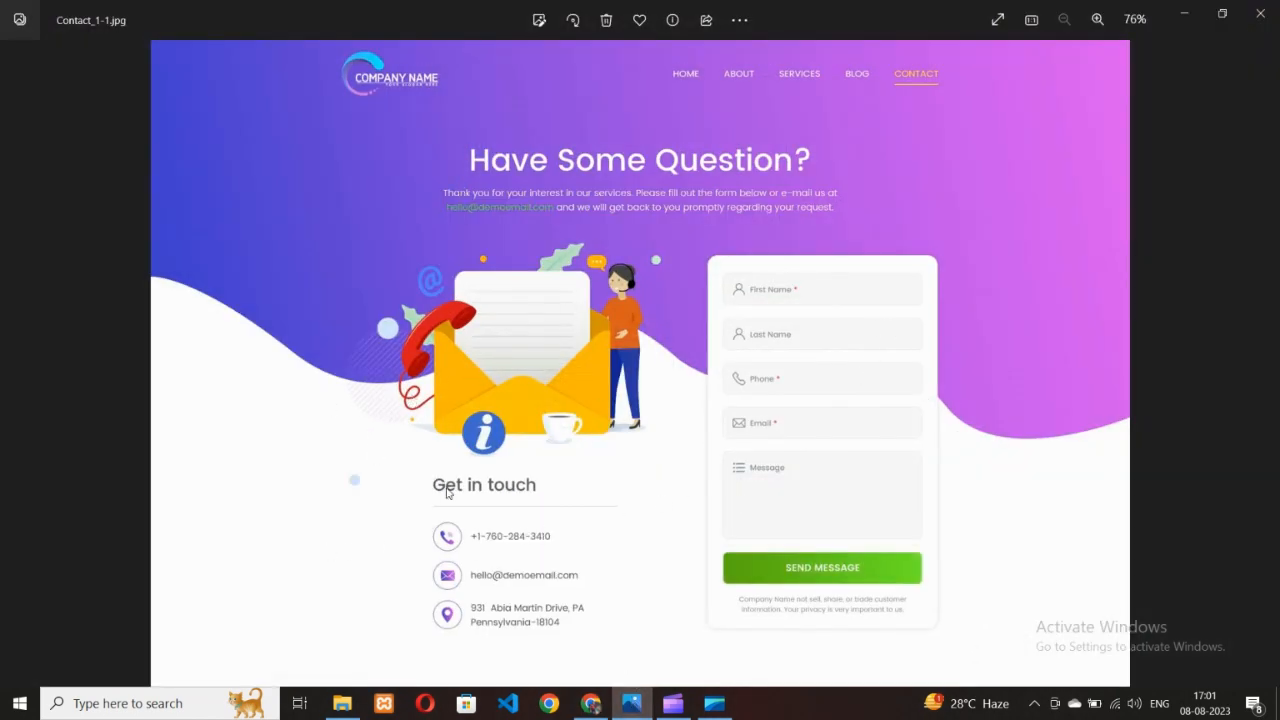
click(591, 703)
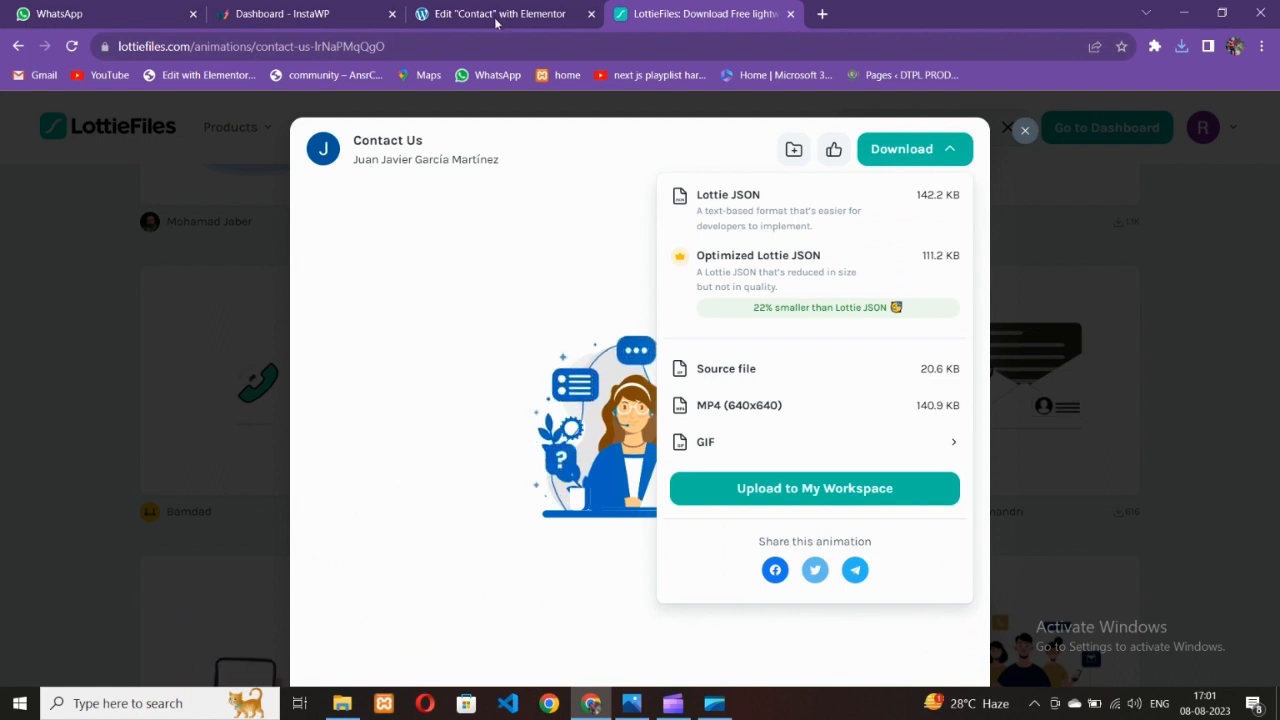
click(500, 13)
click(256, 390)
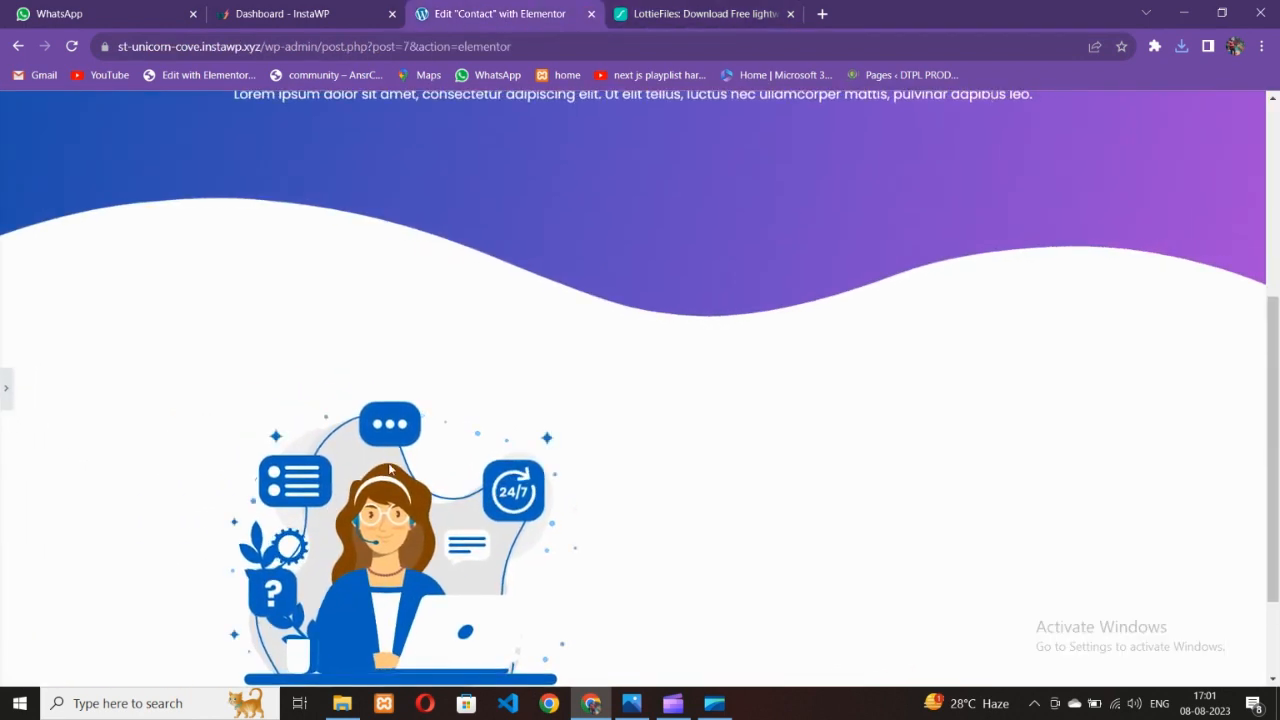
click(3, 390)
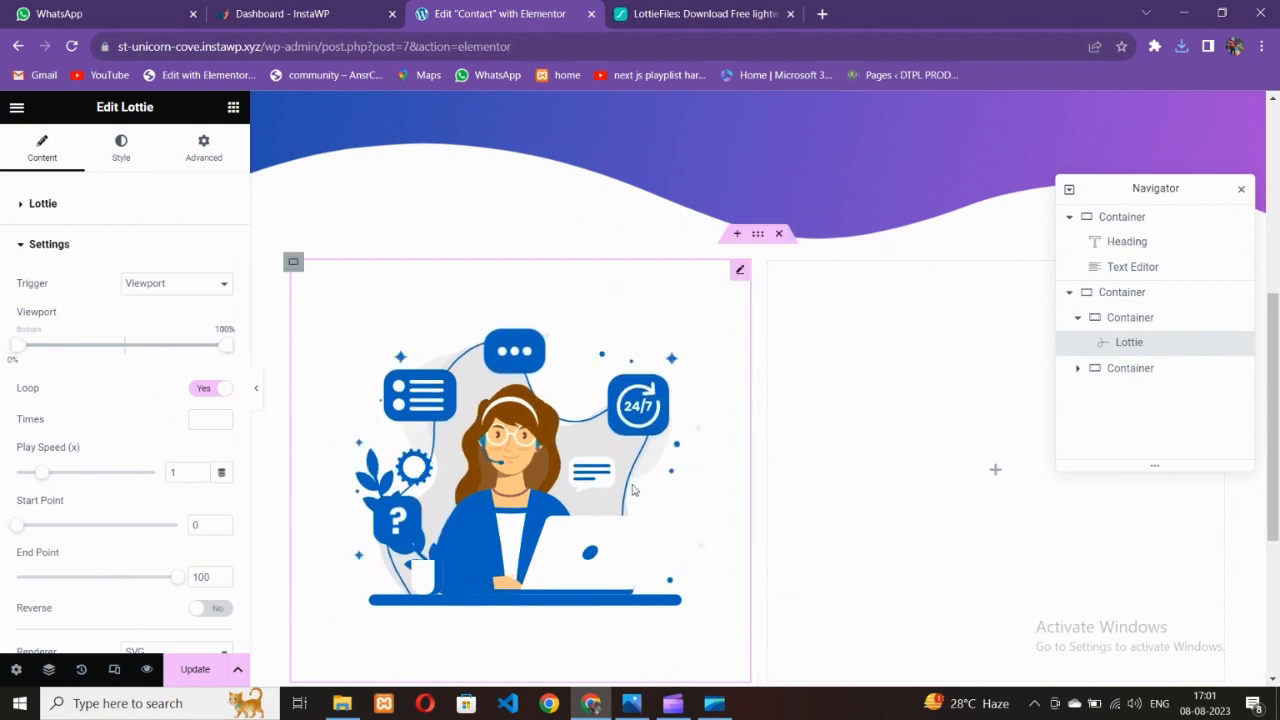
key(alt+Tab)
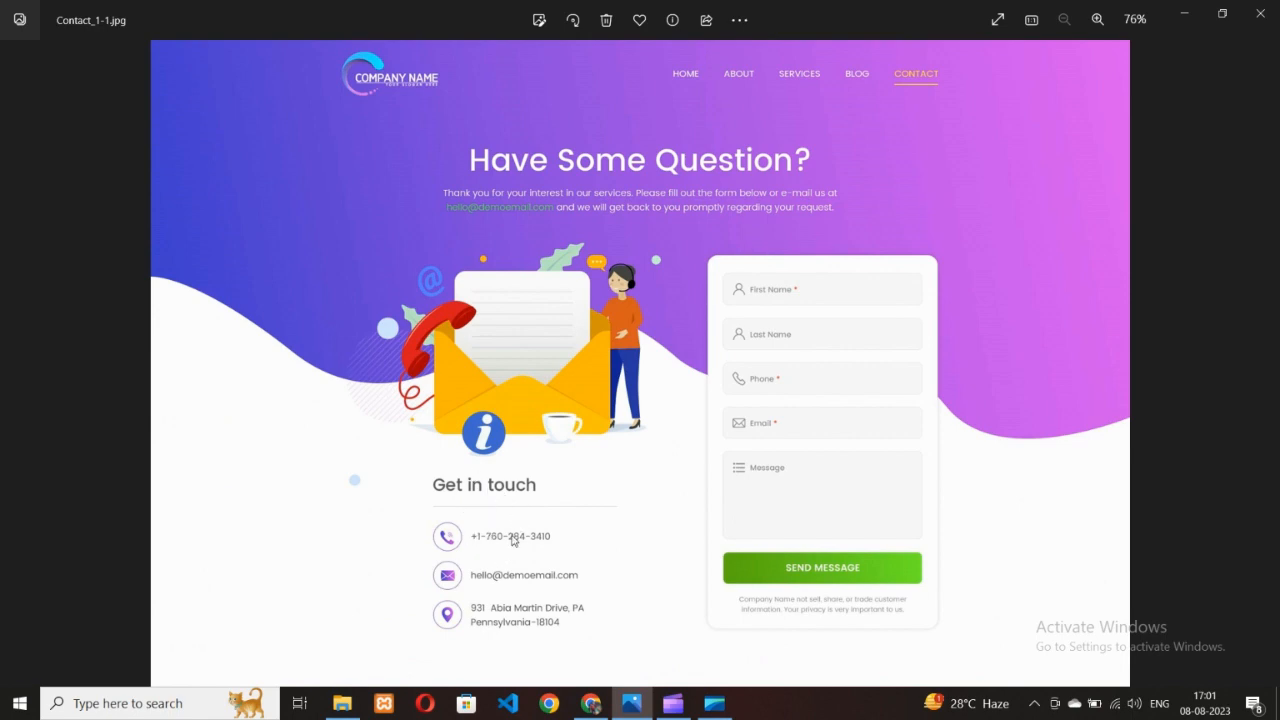
Drag a new Container beneath the Lottie animation in the left column
click(596, 706)
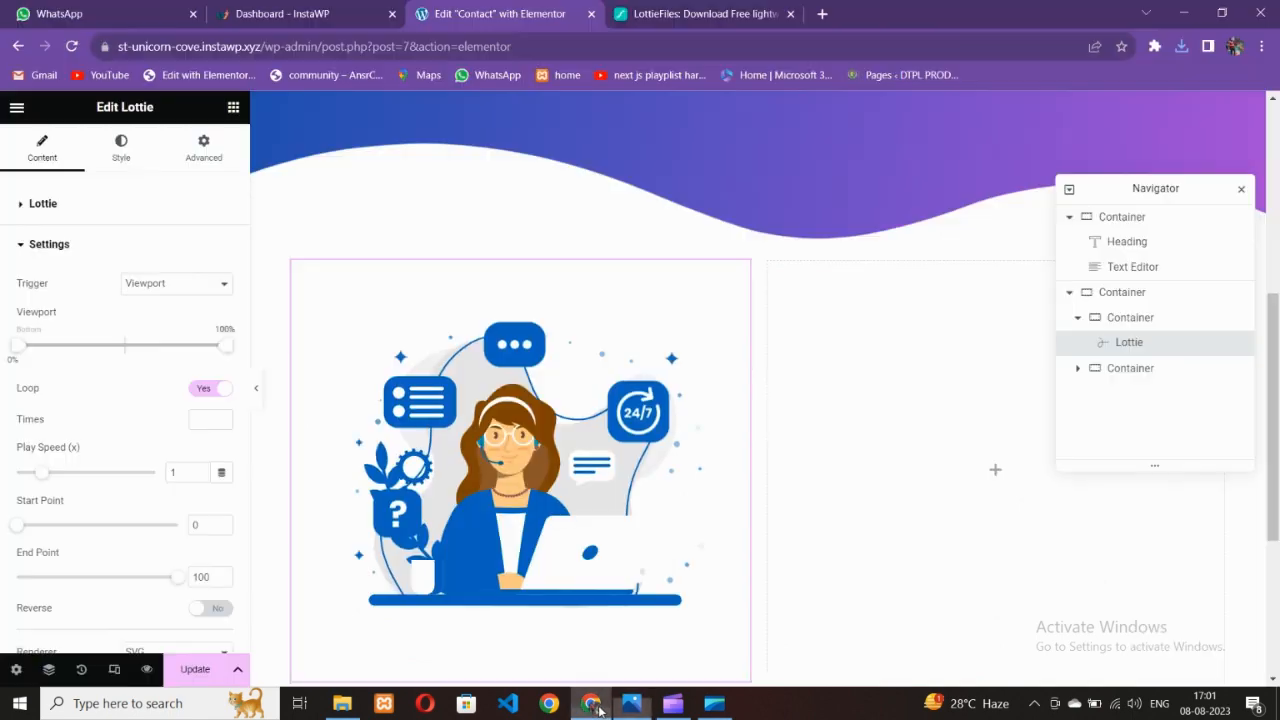
scroll(491, 451, down, 2)
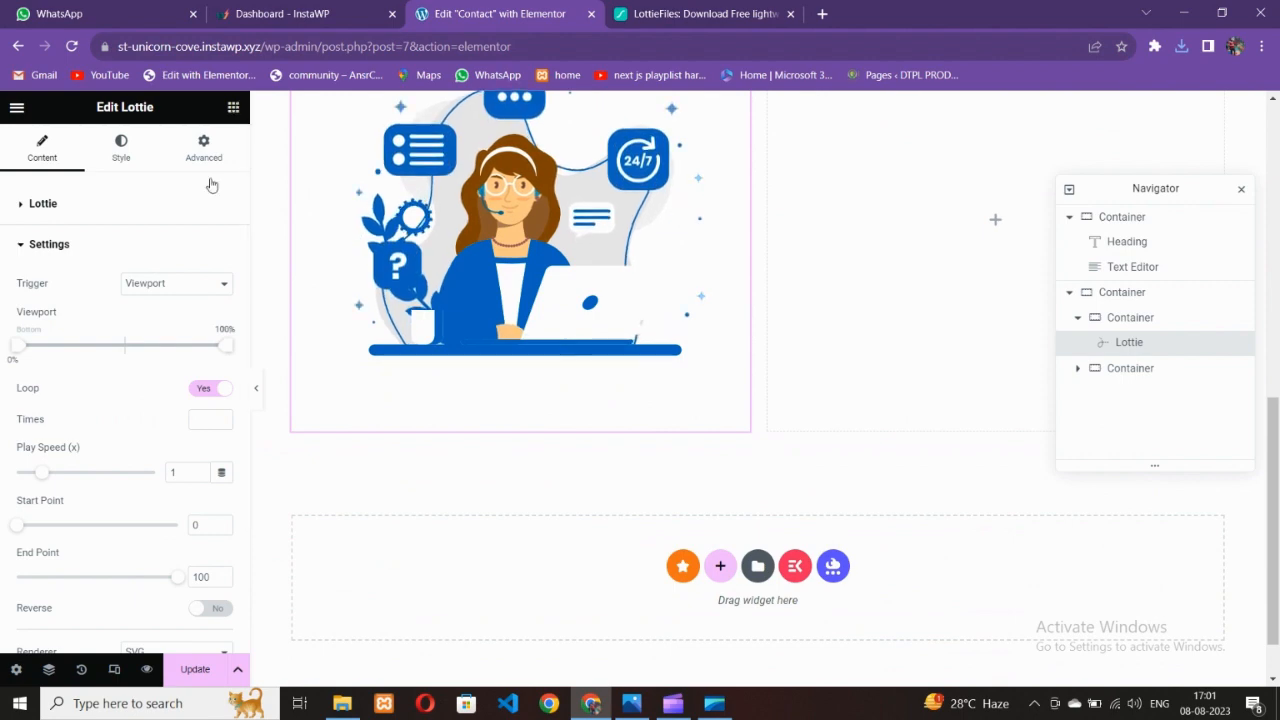
click(233, 107)
drag(66, 360, 452, 318)
scroll(445, 415, down, 2)
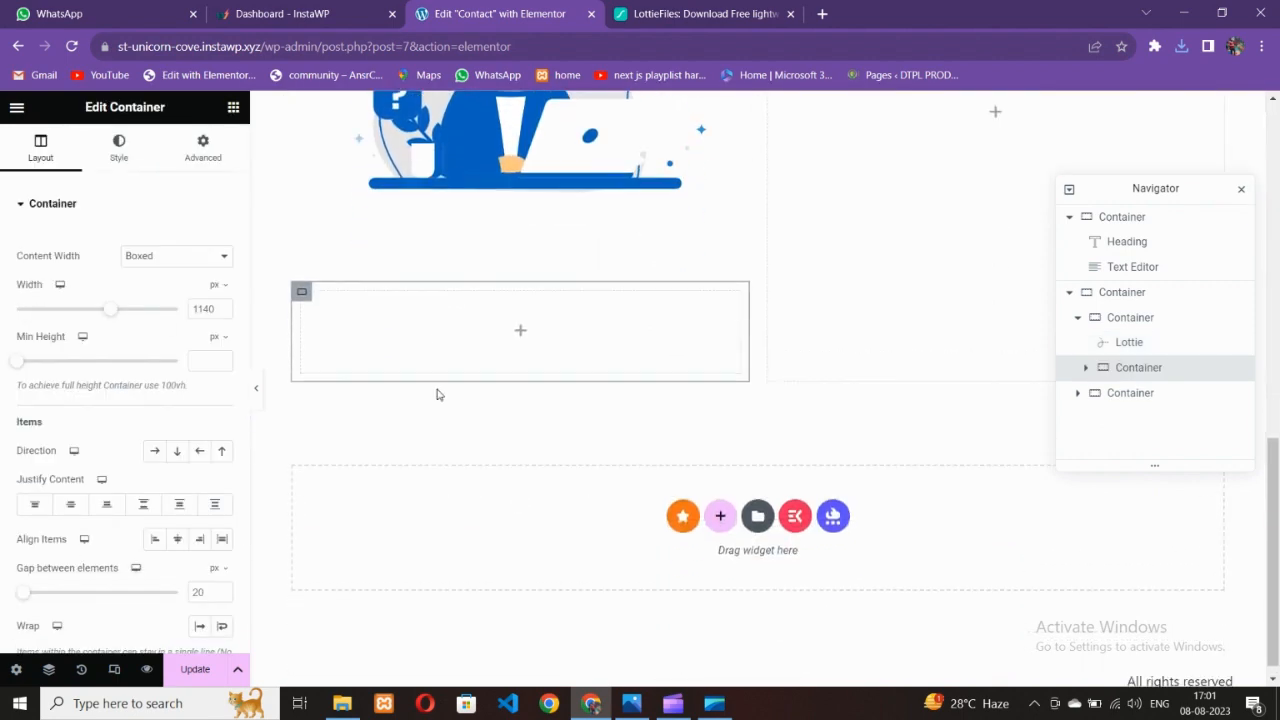
Drag a Heading widget with placeholder text into the new container
click(631, 703)
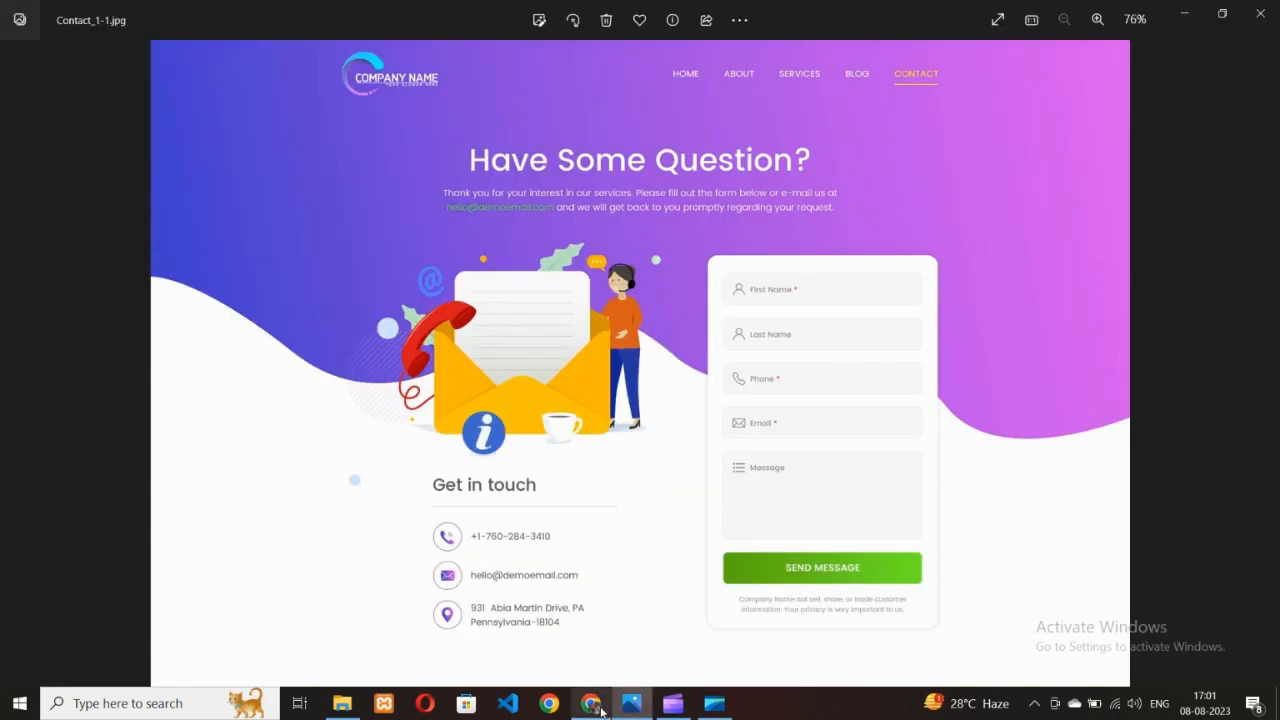
click(600, 709)
click(233, 107)
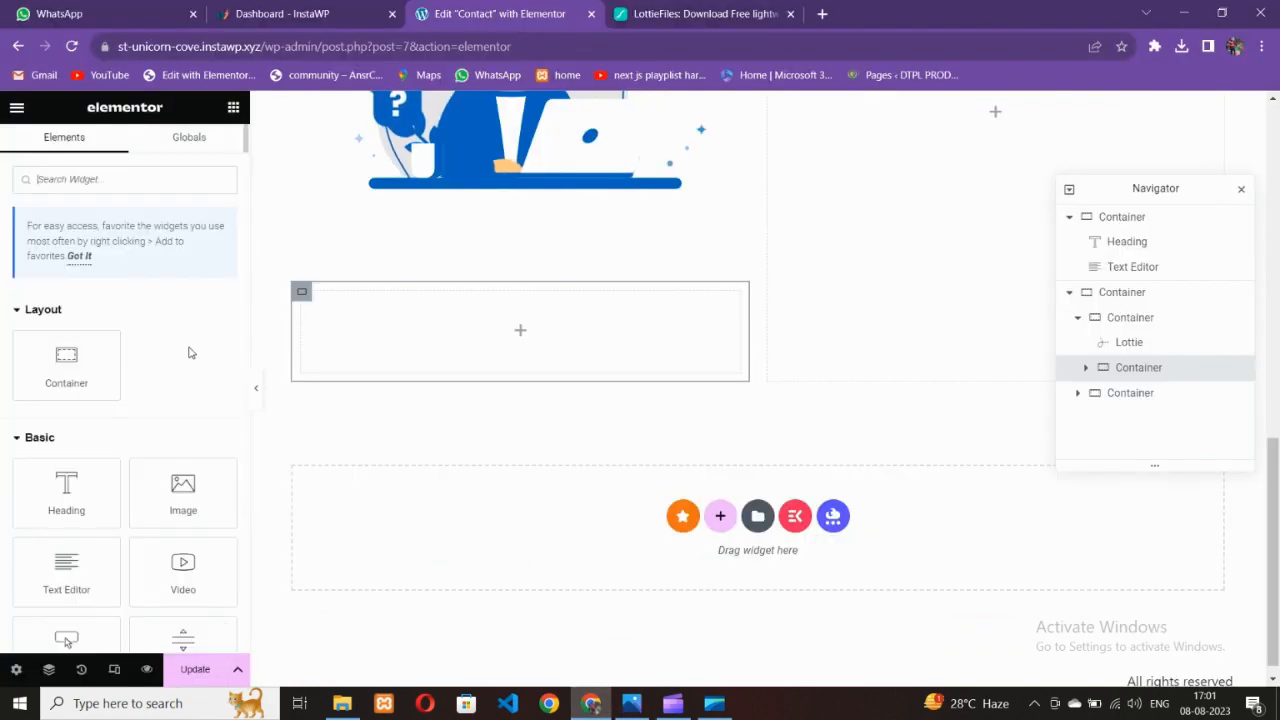
scroll(191, 352, down, 3)
drag(66, 290, 430, 350)
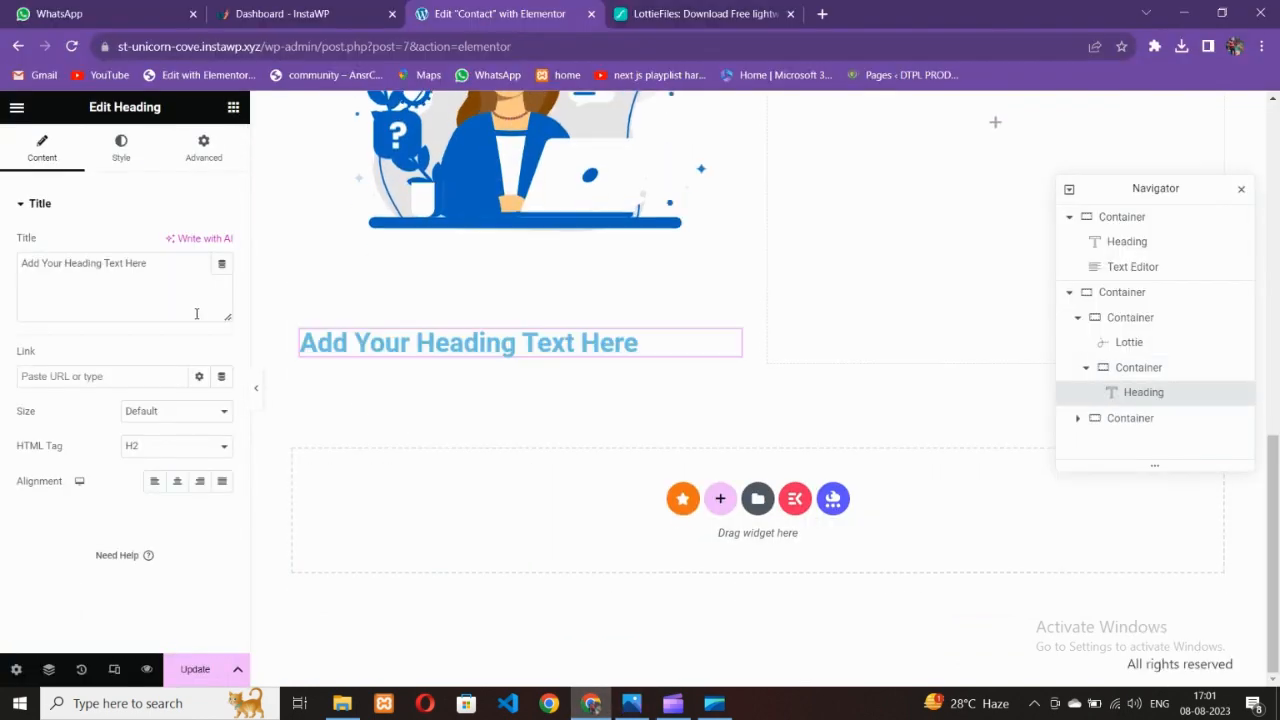
Replace the placeholder heading text below the animation with 'Get in touch'
drag(197, 314, 2, 252)
click(639, 701)
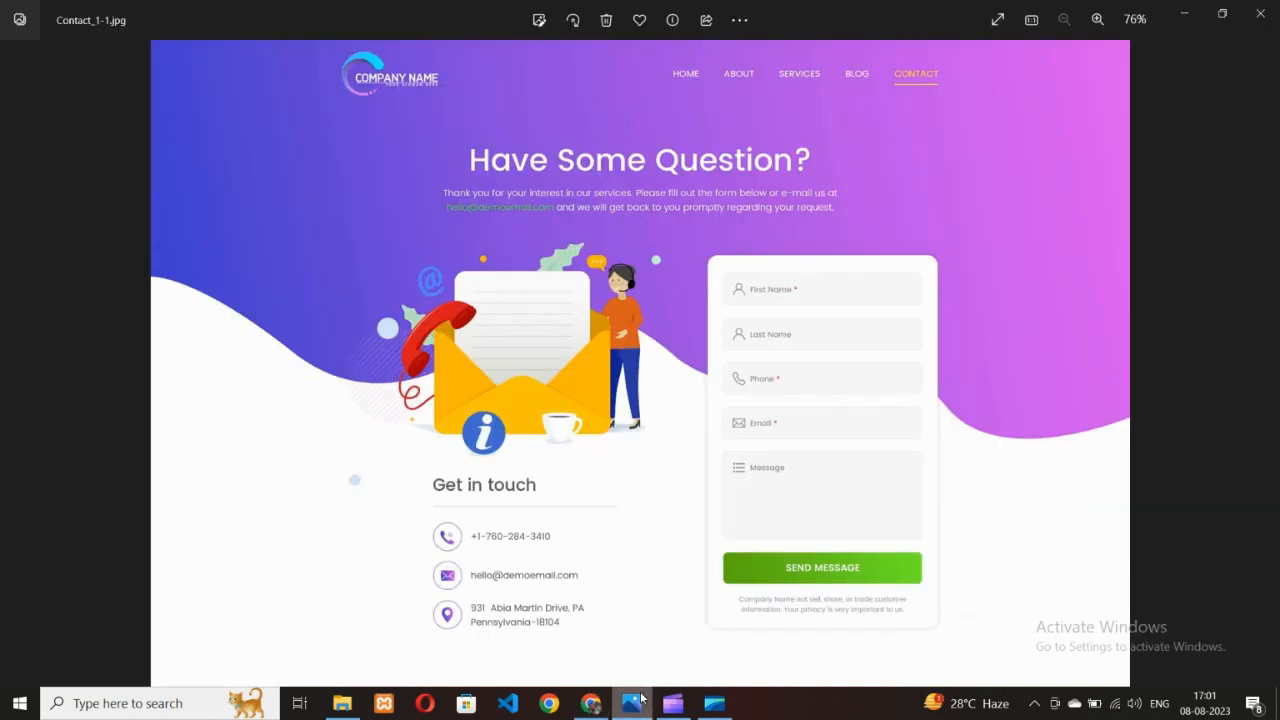
click(604, 703)
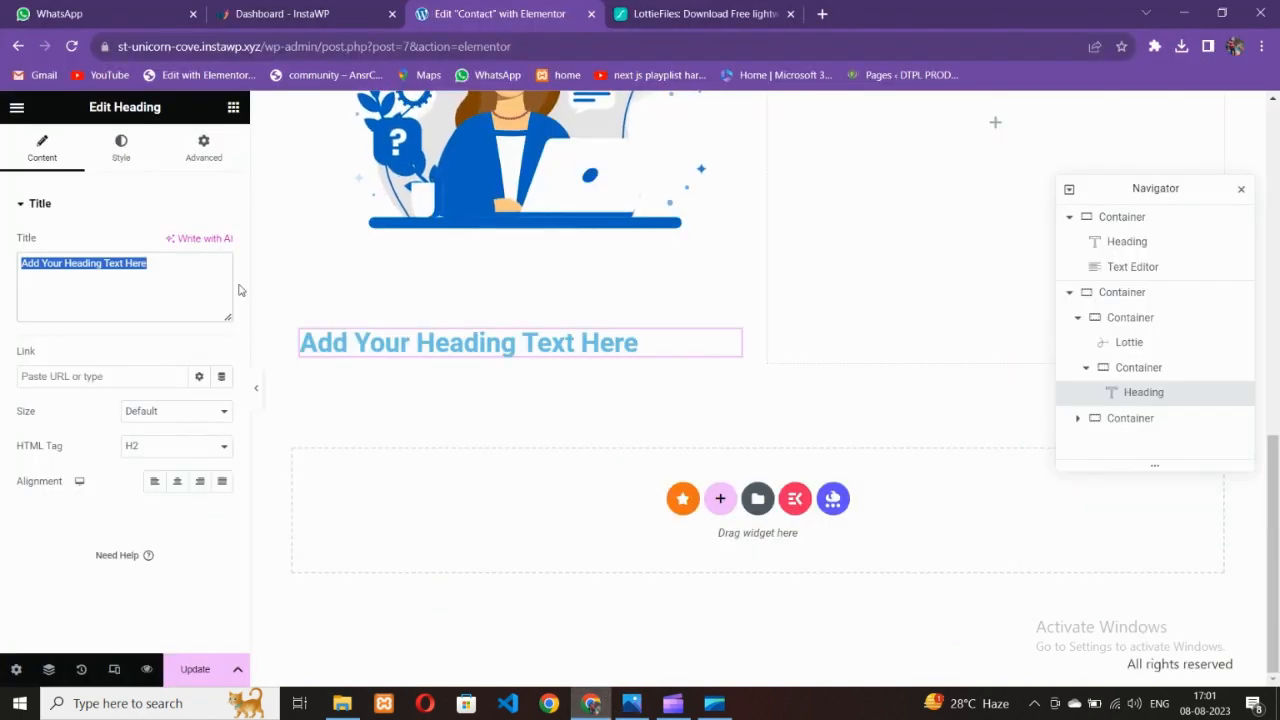
text(Get in)
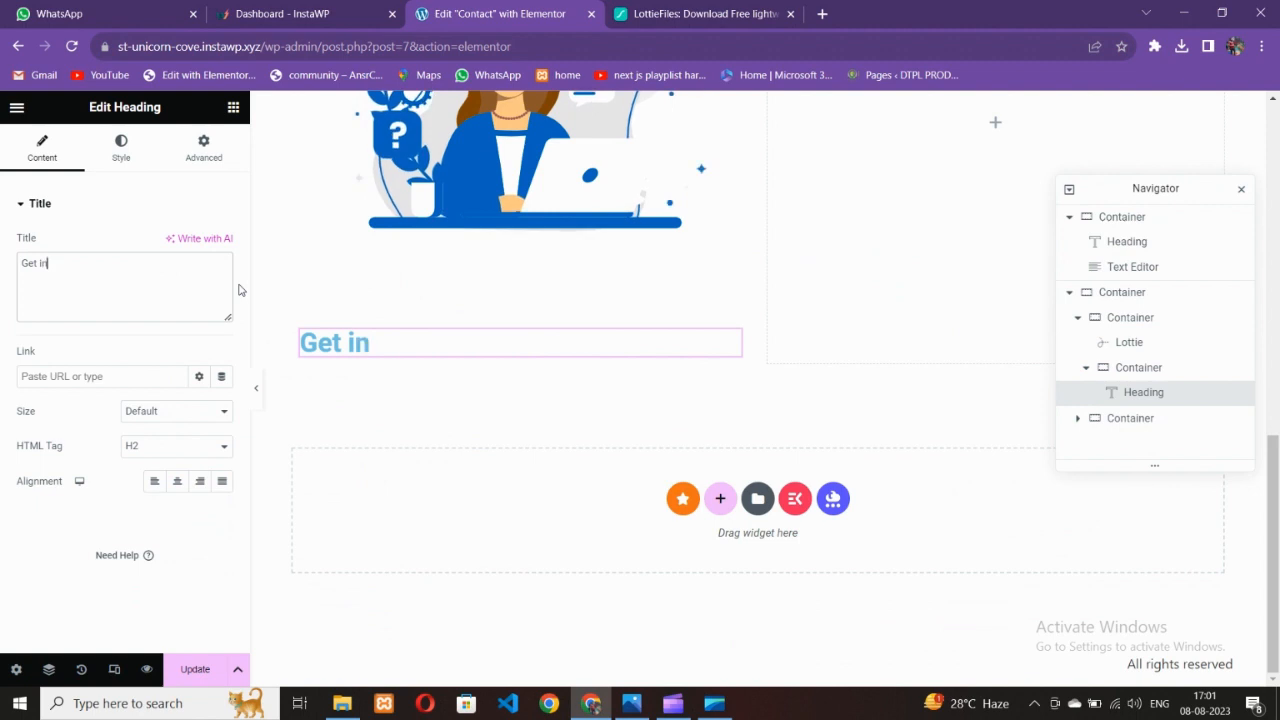
text( touch)
scroll(739, 347, up, 10)
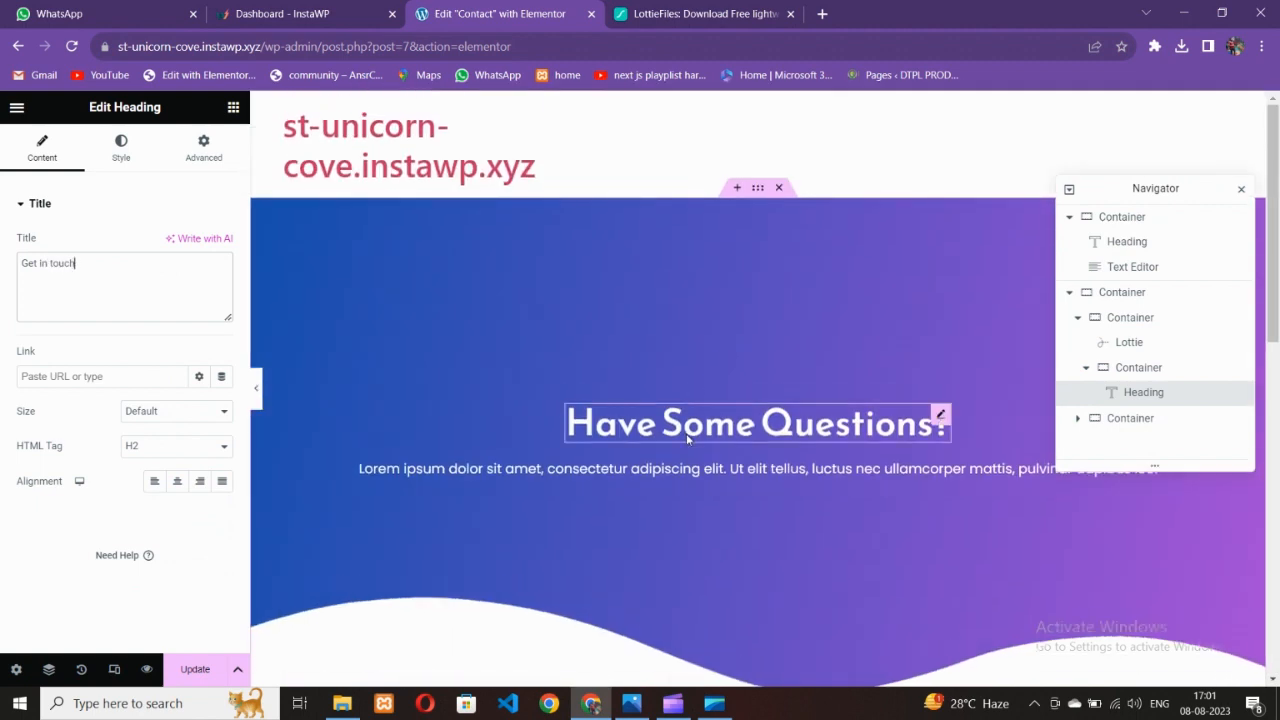
Set the 'Have Some Questions?' hero heading's typography size to 50
click(121, 148)
click(215, 283)
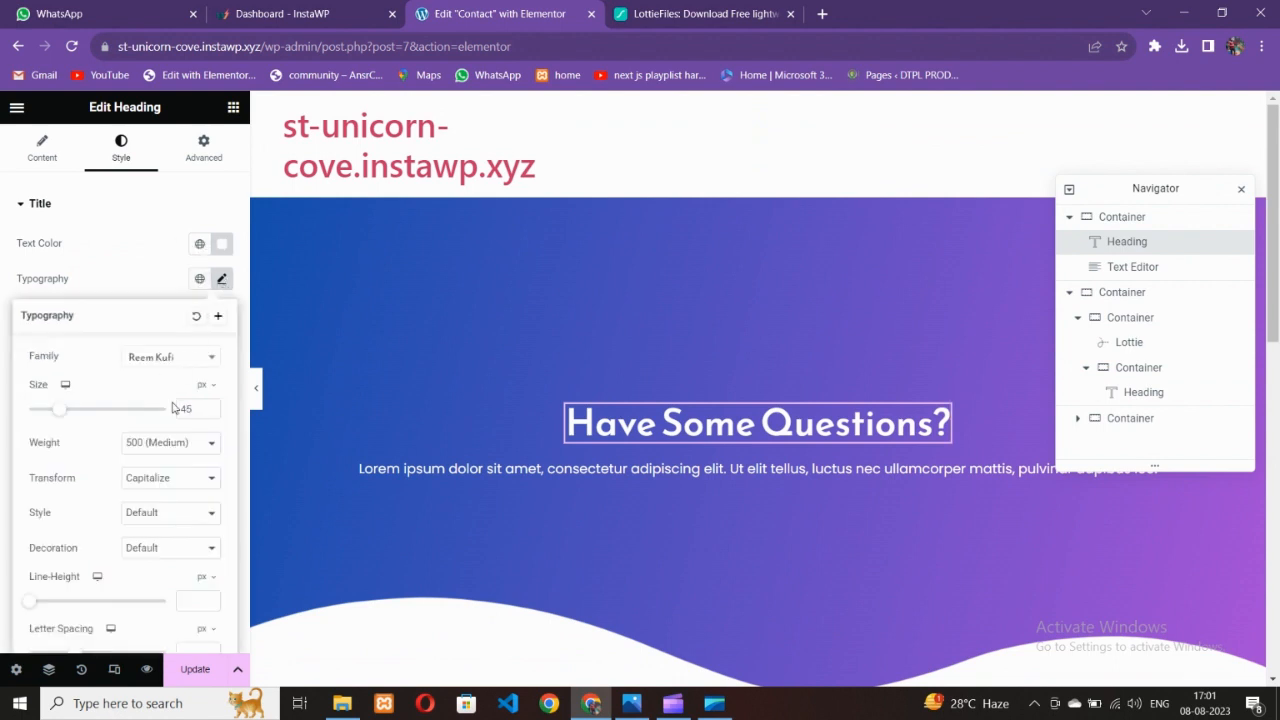
text(60)
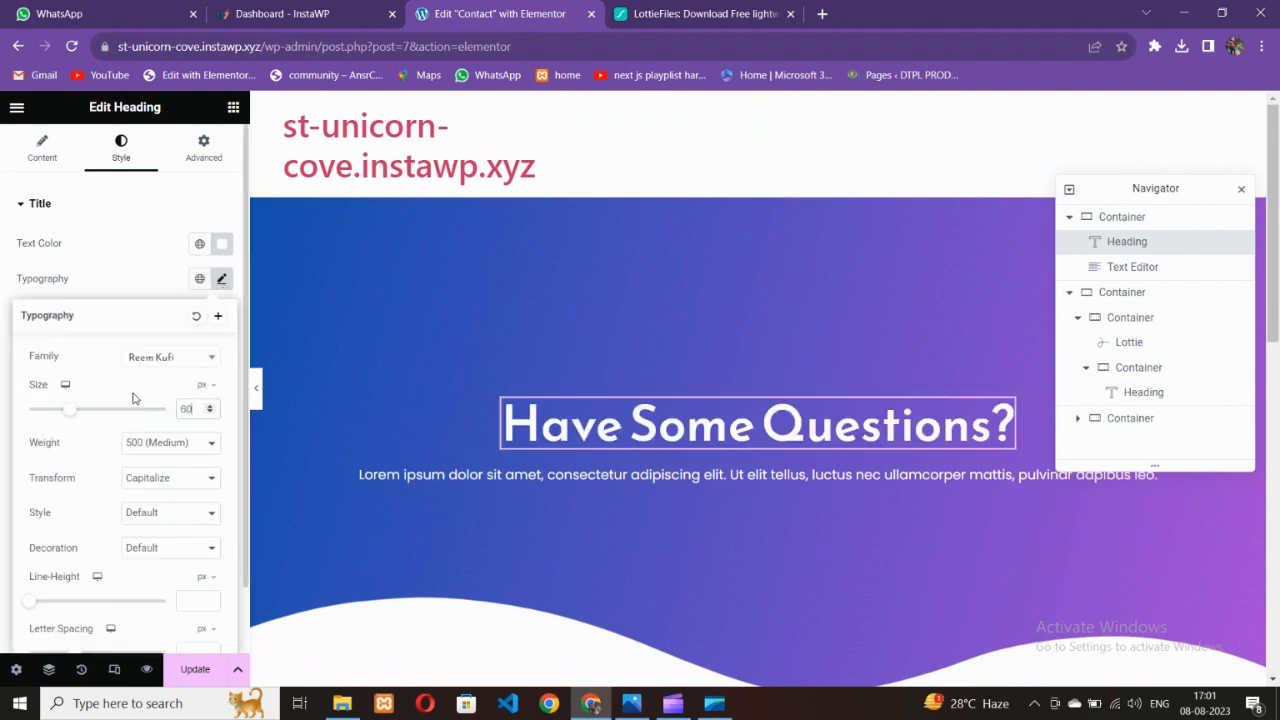
key(BackSpace)
key(BackSpace)
text(50)
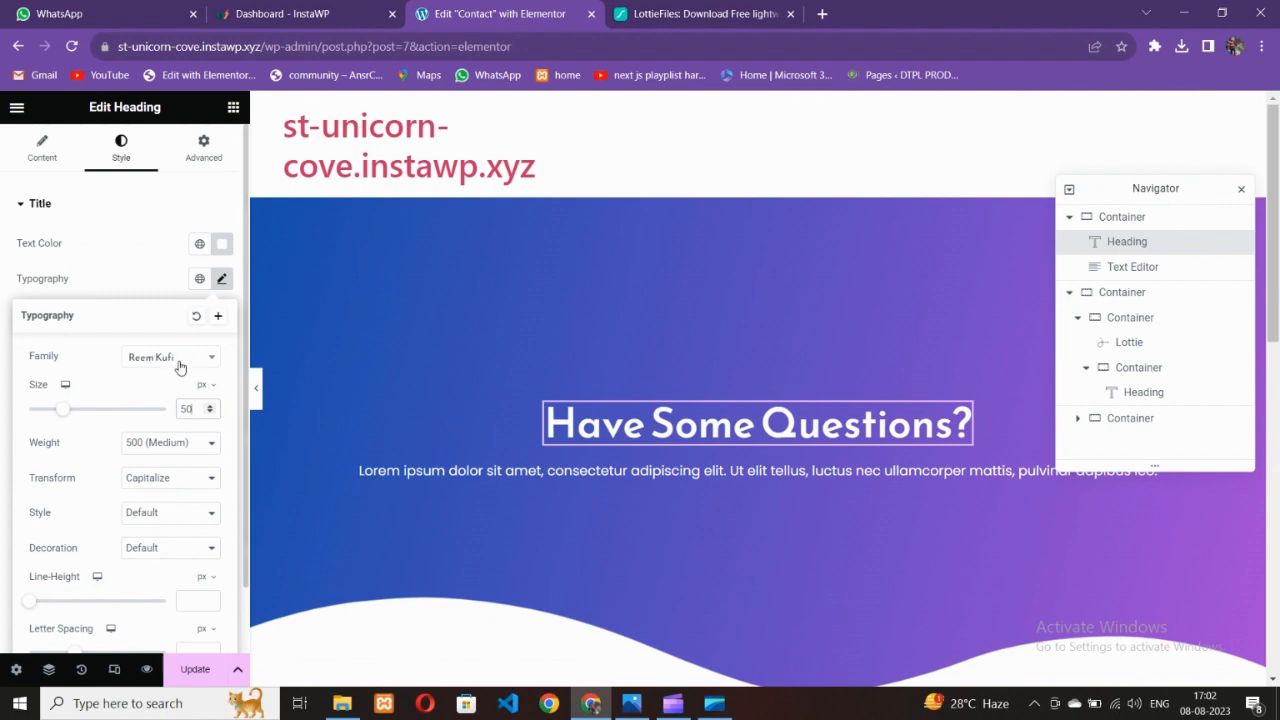
click(165, 281)
scroll(400, 354, down, 5)
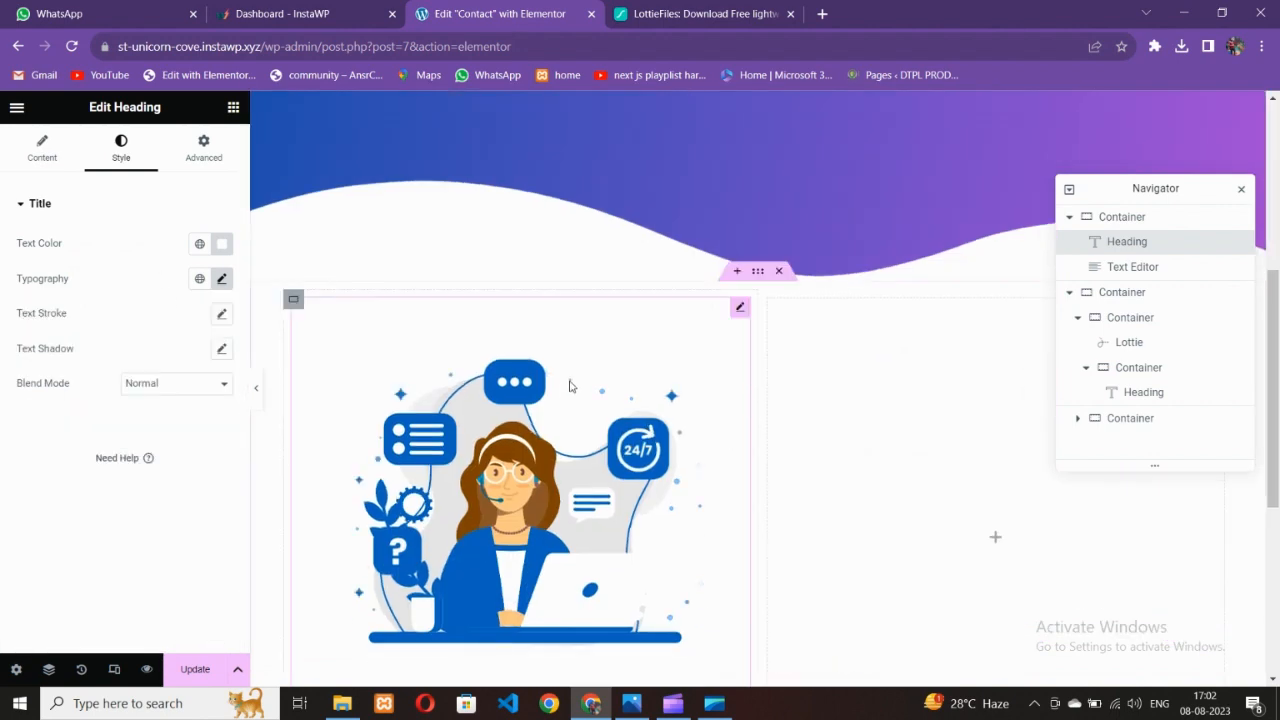
scroll(400, 354, up, 4)
Copy the hero heading's style and paste it onto the Get in touch heading
right_click(625, 354)
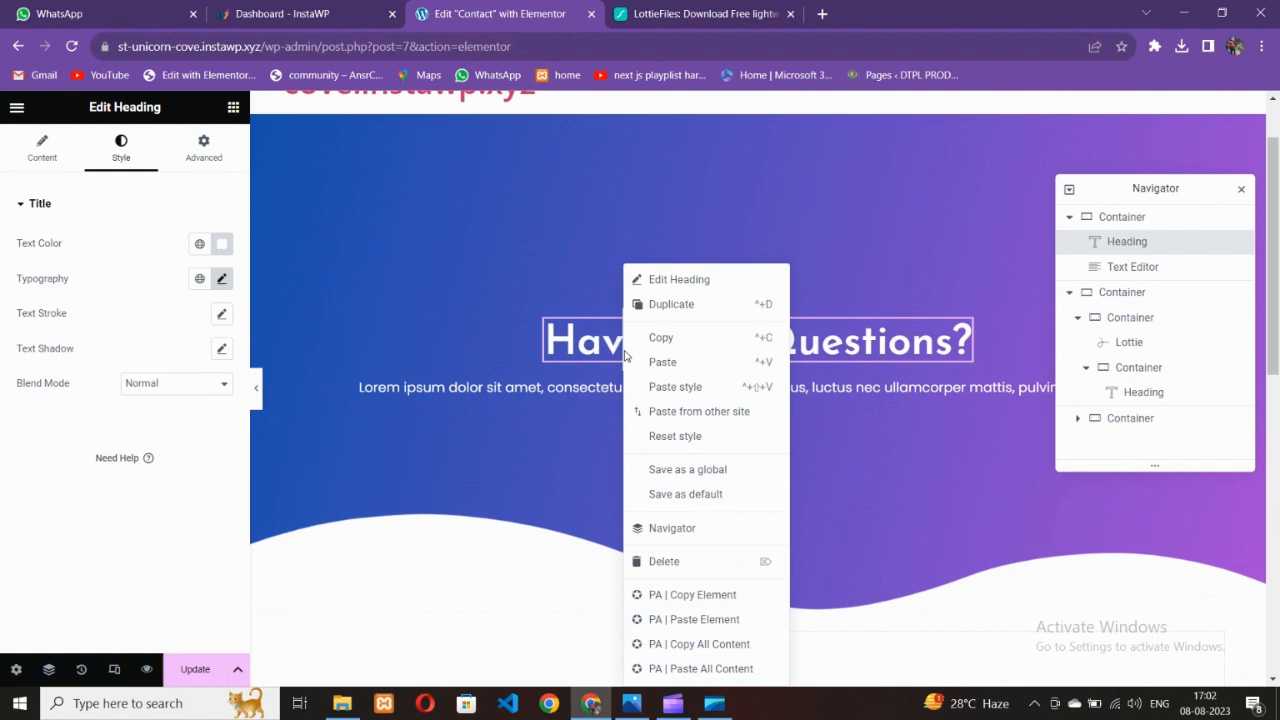
click(675, 339)
scroll(600, 380, down, 9)
click(420, 345)
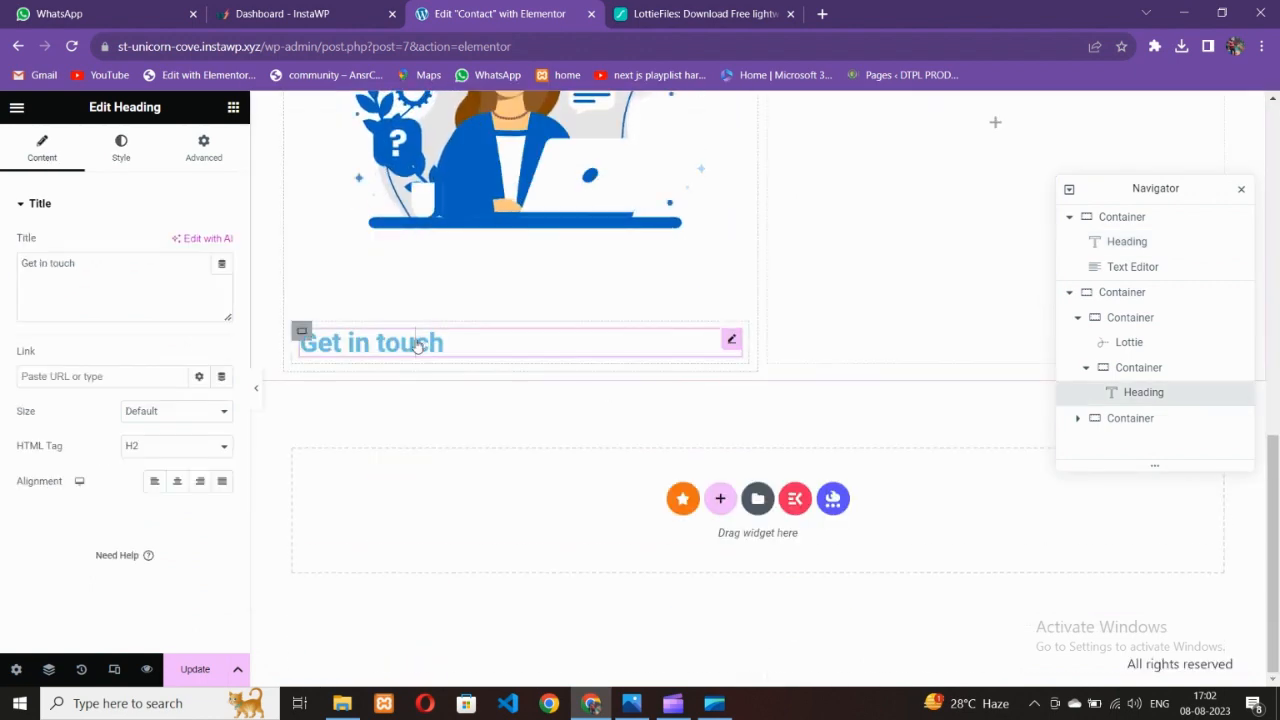
right_click(422, 336)
click(478, 388)
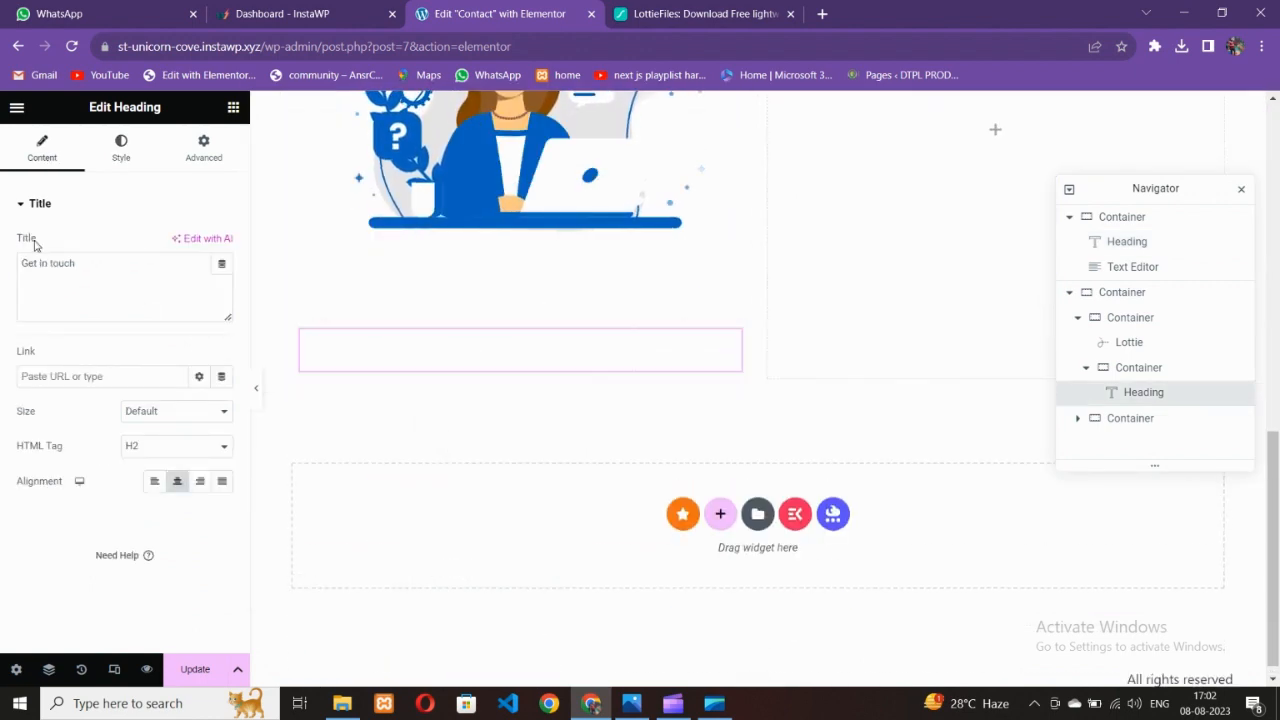
Colour the Get In Touch heading with the Secondary global colour
click(120, 150)
click(630, 706)
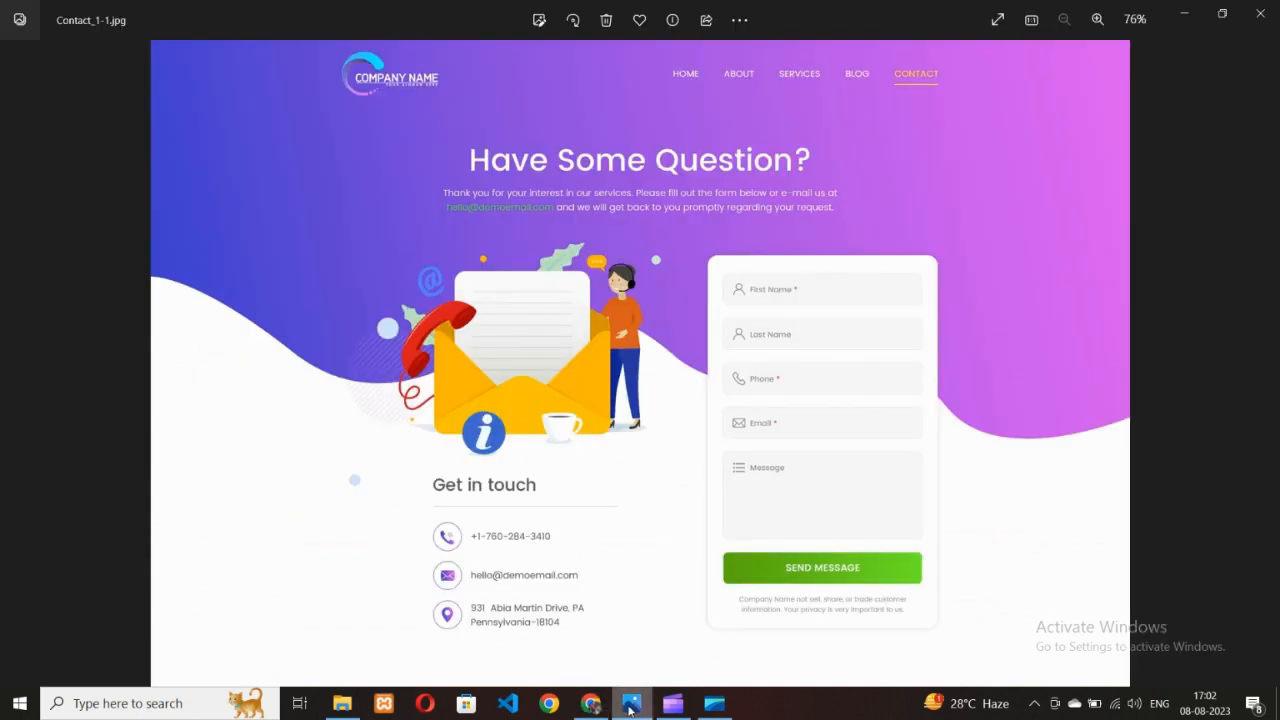
click(596, 705)
click(200, 246)
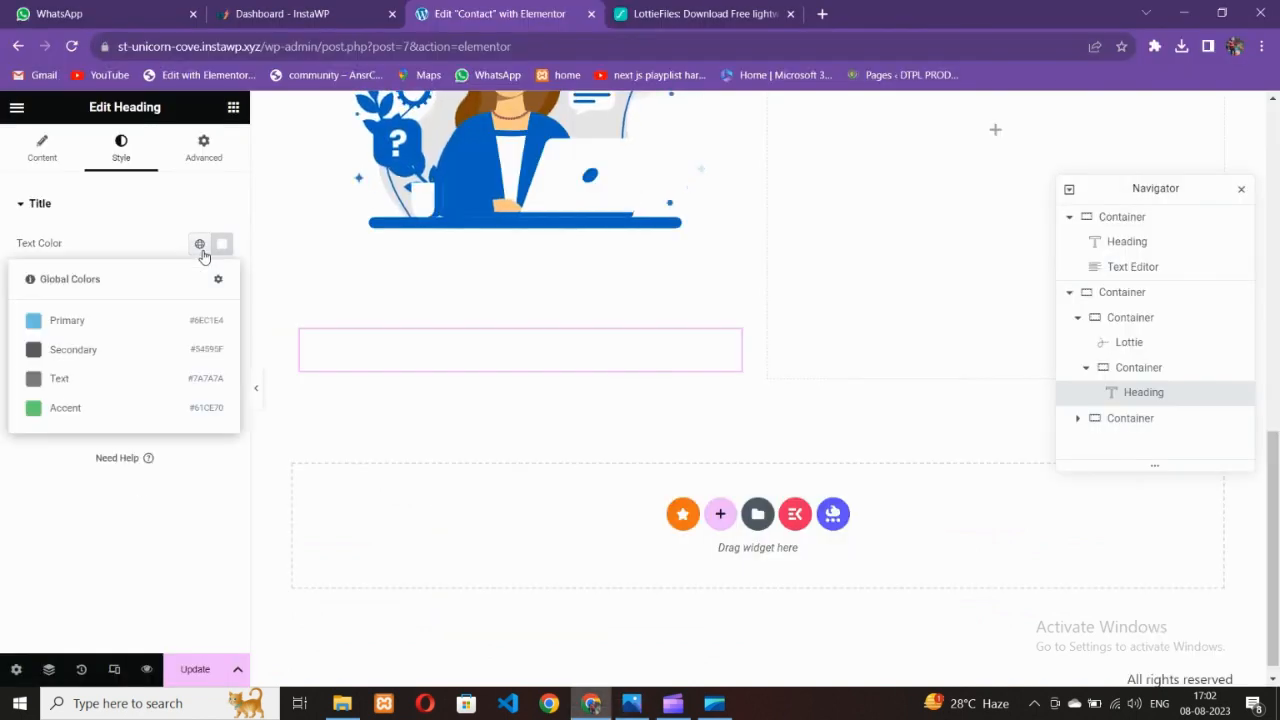
click(103, 348)
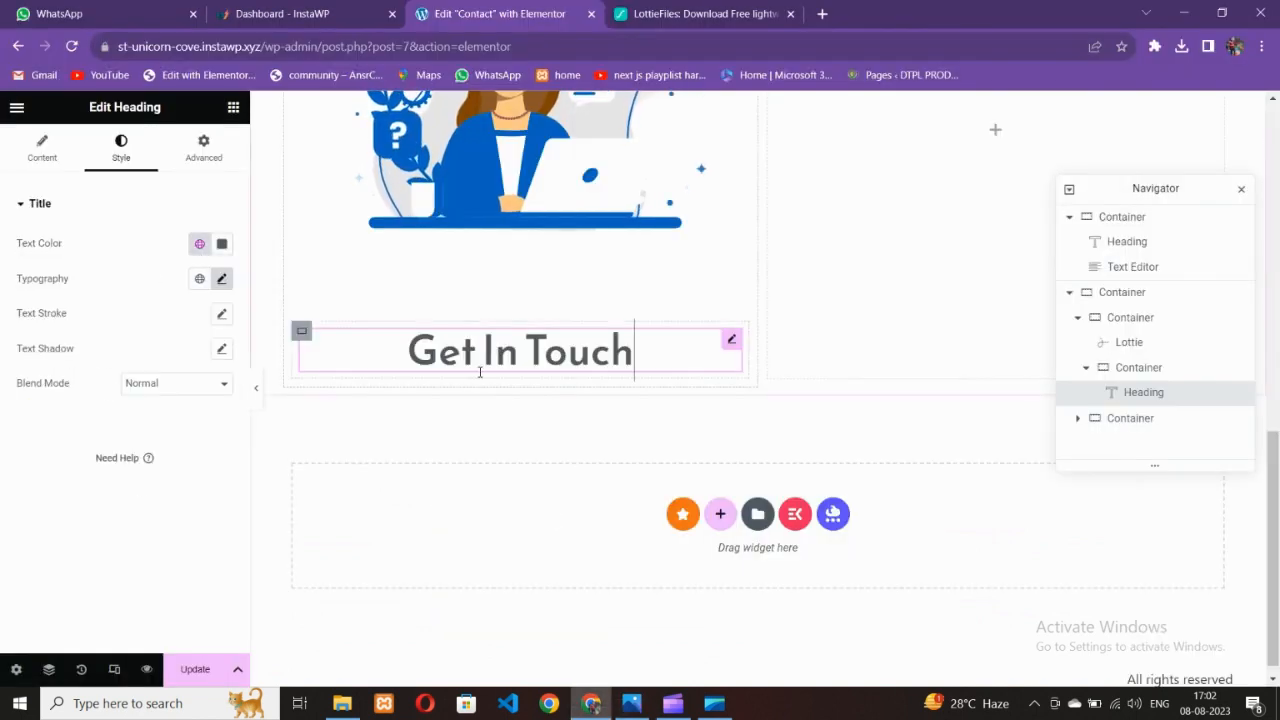
click(626, 706)
click(599, 704)
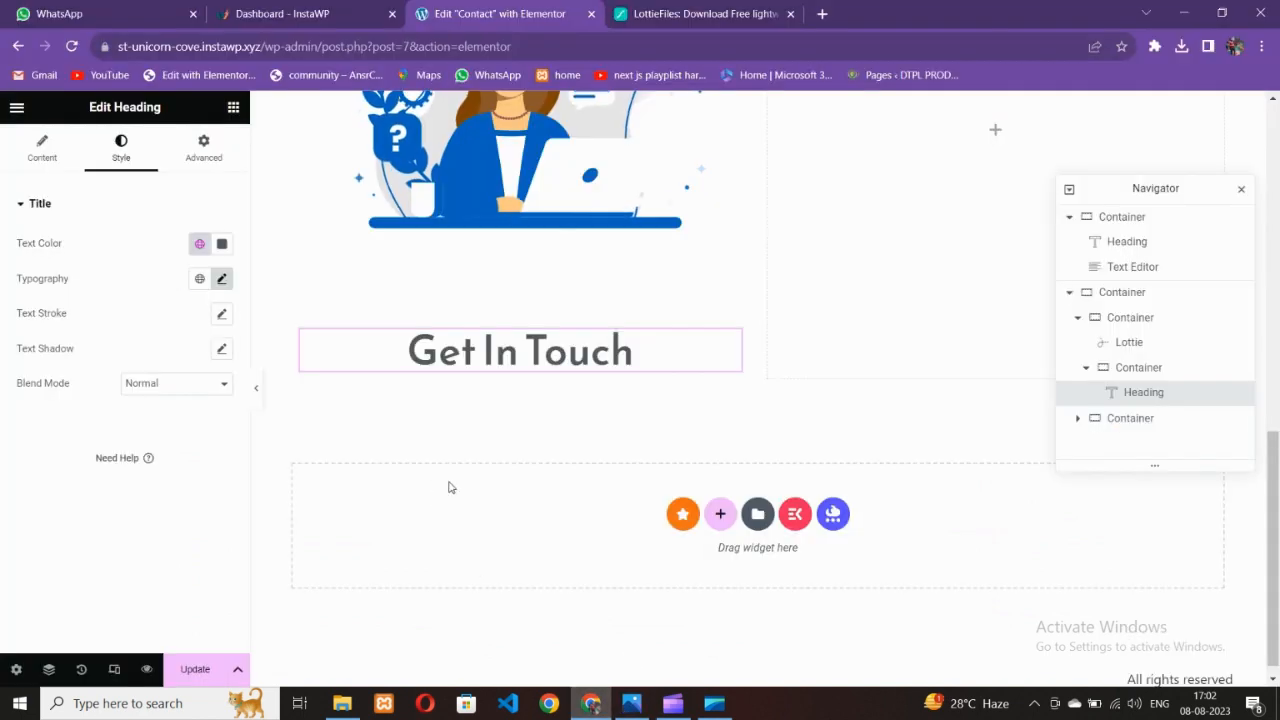
Left-align the Get In Touch heading and set its weight to 400 and size 30
click(427, 366)
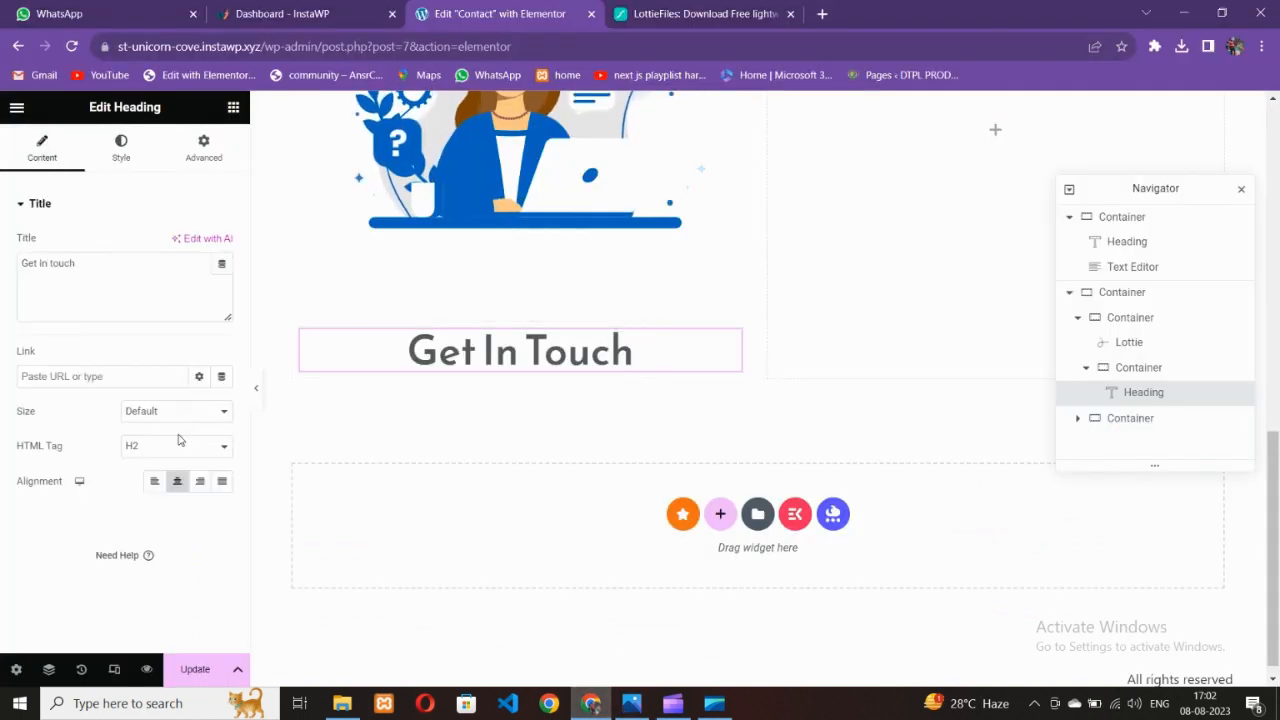
click(156, 484)
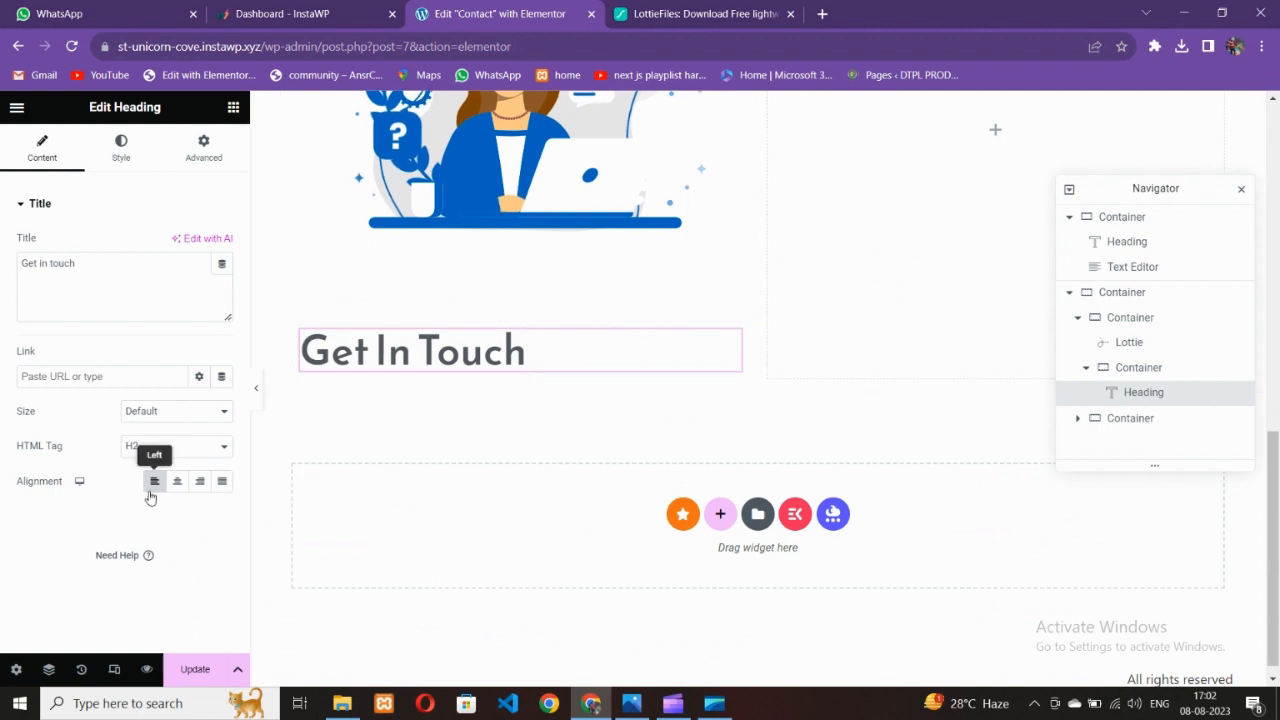
click(113, 152)
click(221, 281)
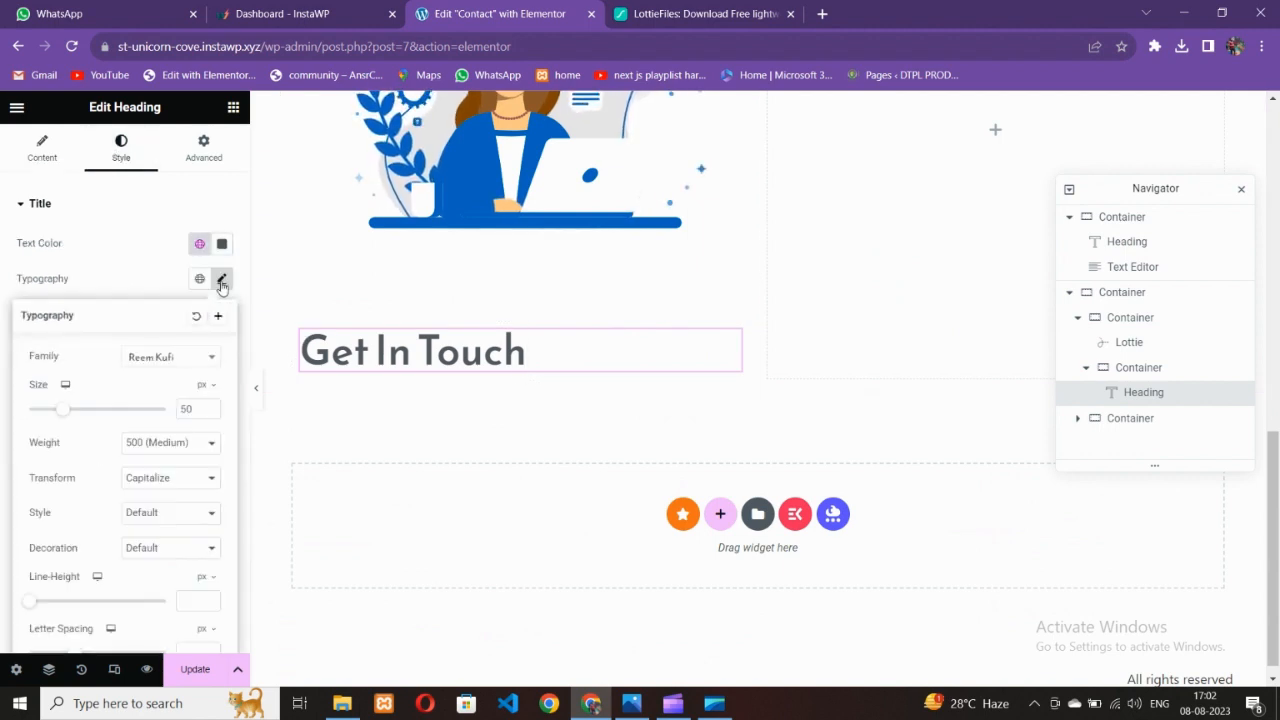
click(164, 452)
click(150, 485)
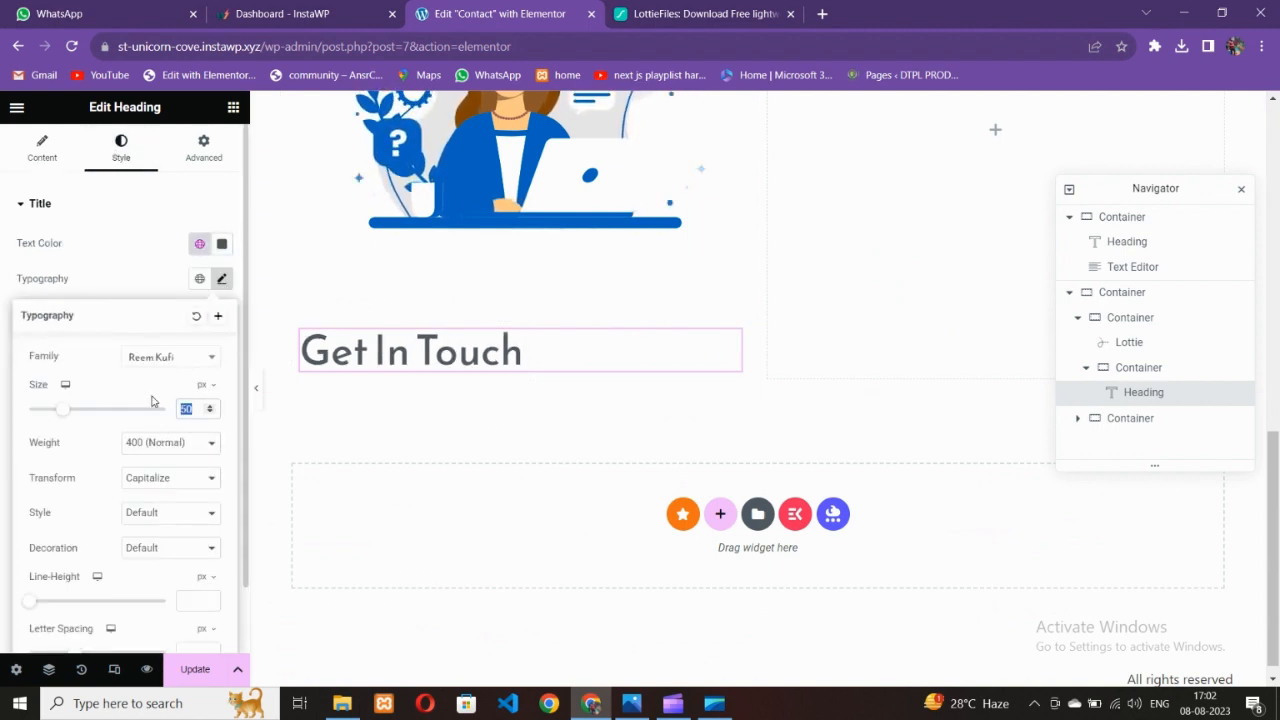
text(30)
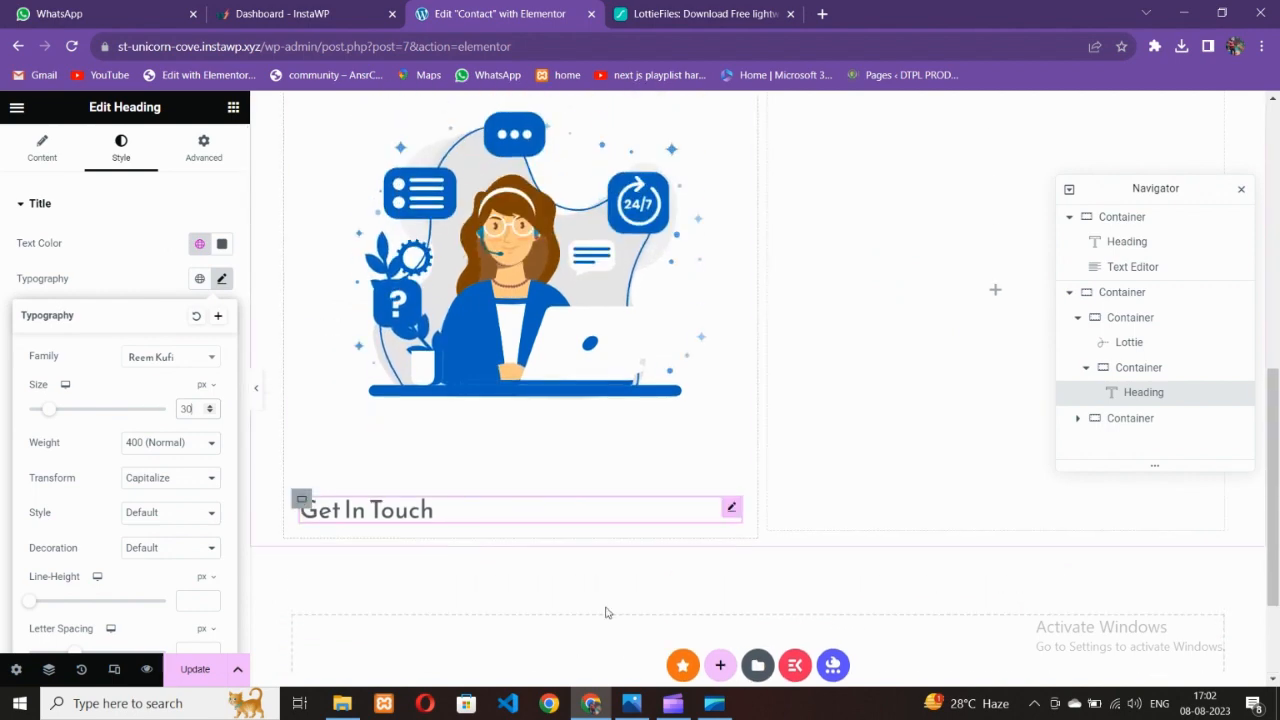
Change the heading size to 35 and weight to 500 (Medium), then view the reference
click(632, 703)
click(591, 703)
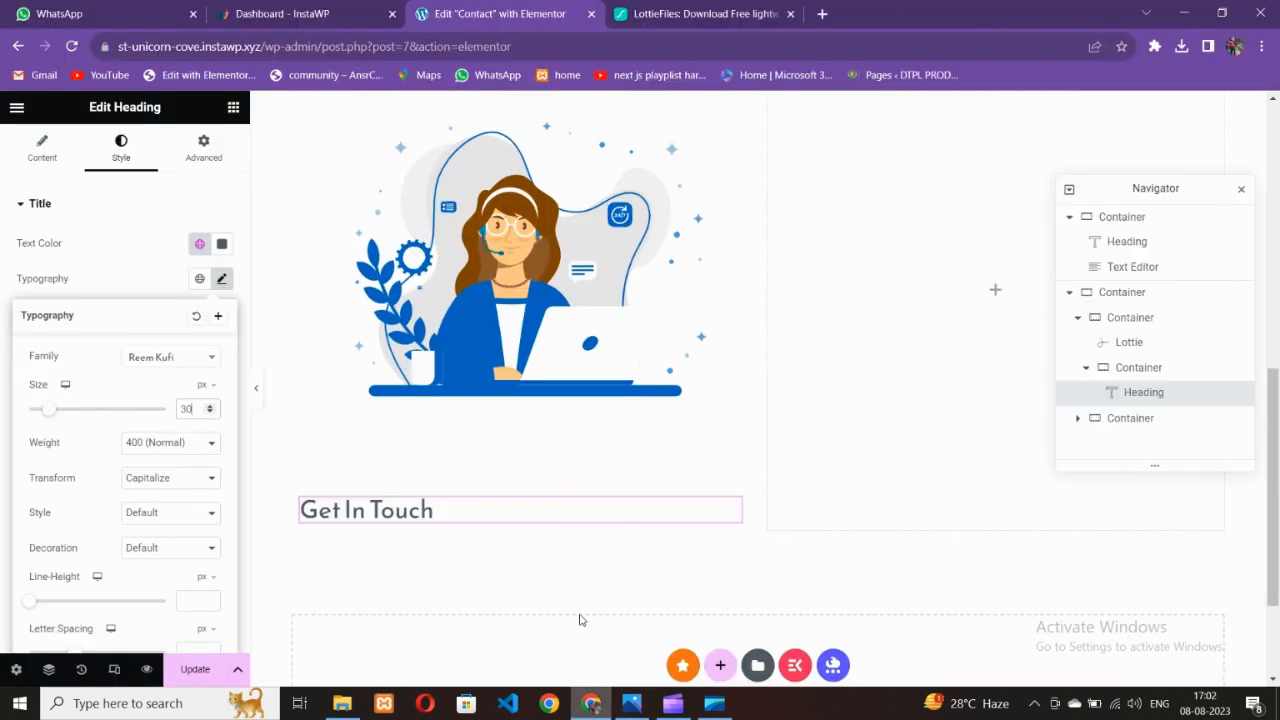
click(465, 517)
click(222, 280)
drag(202, 409, 164, 420)
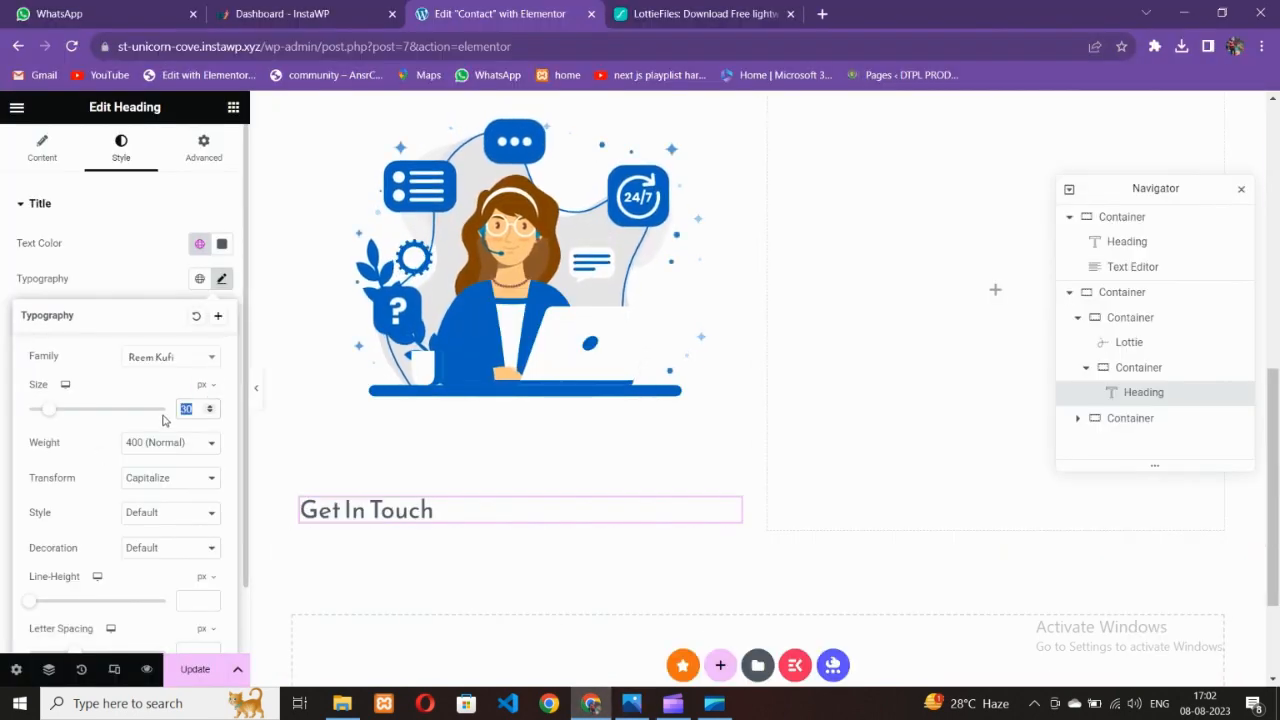
text(40)
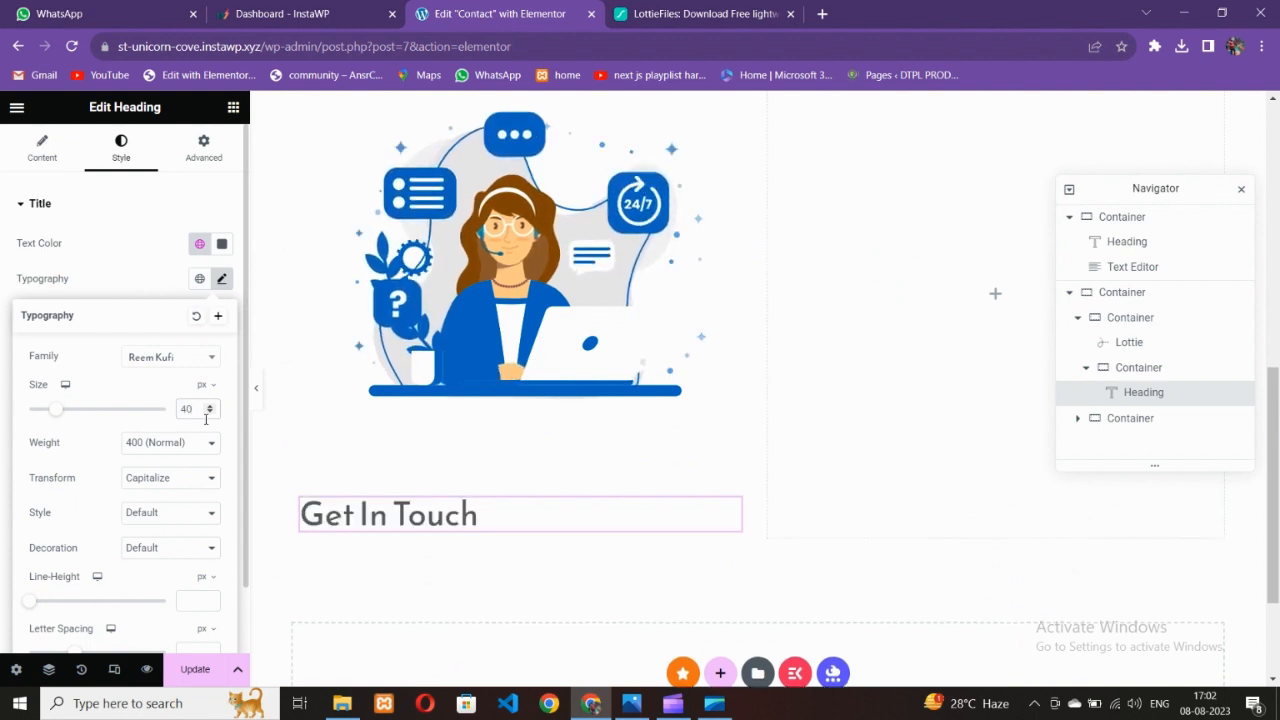
key(BackSpace)
key(BackSpace)
text(35)
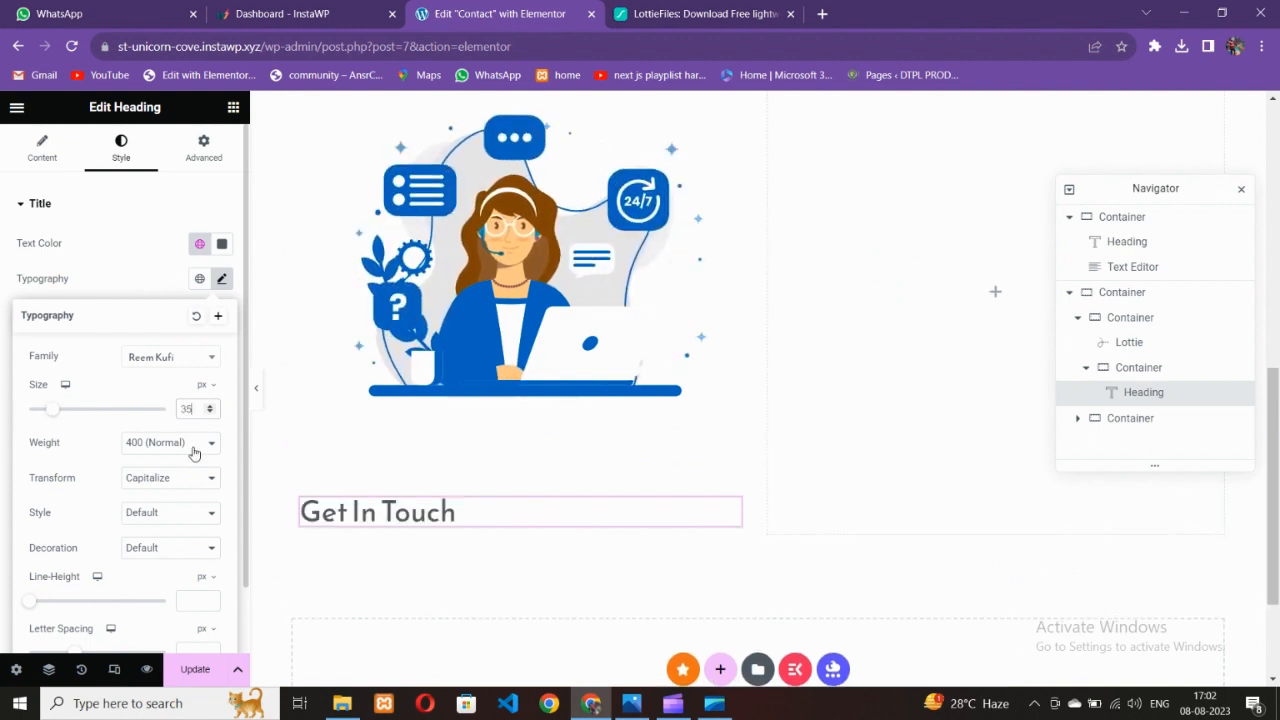
click(195, 442)
click(190, 512)
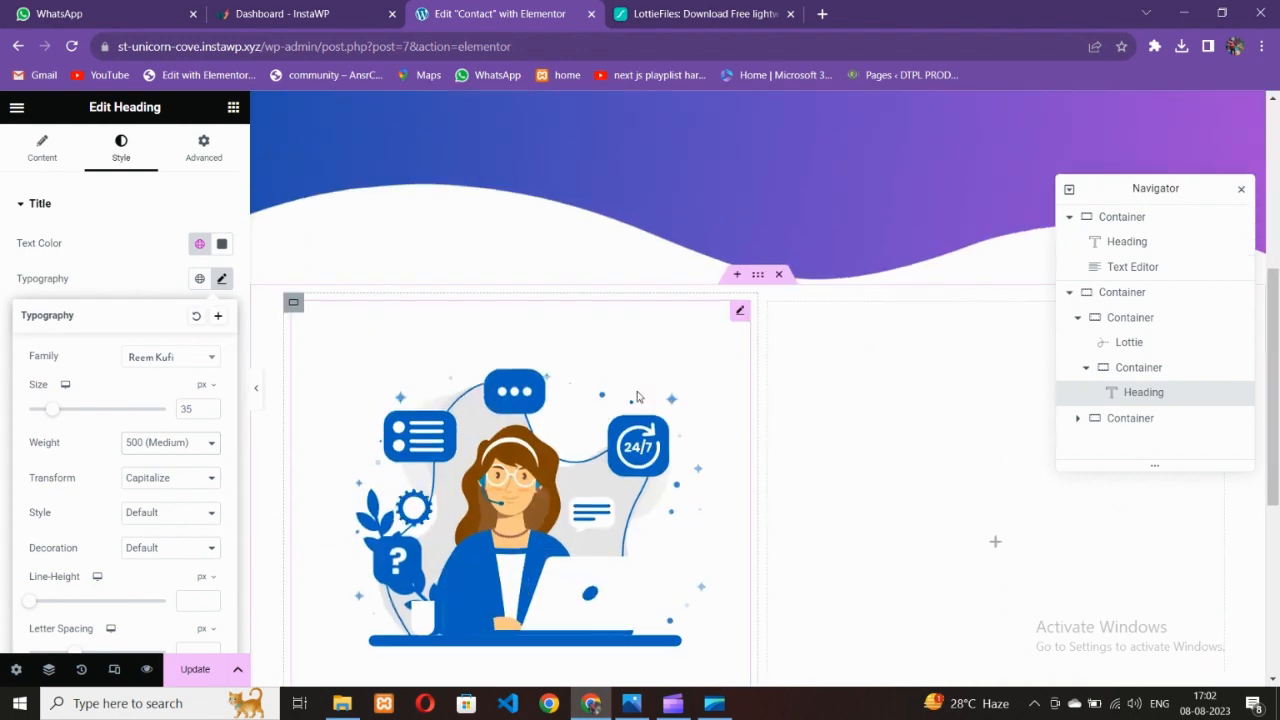
scroll(636, 409, down, 3)
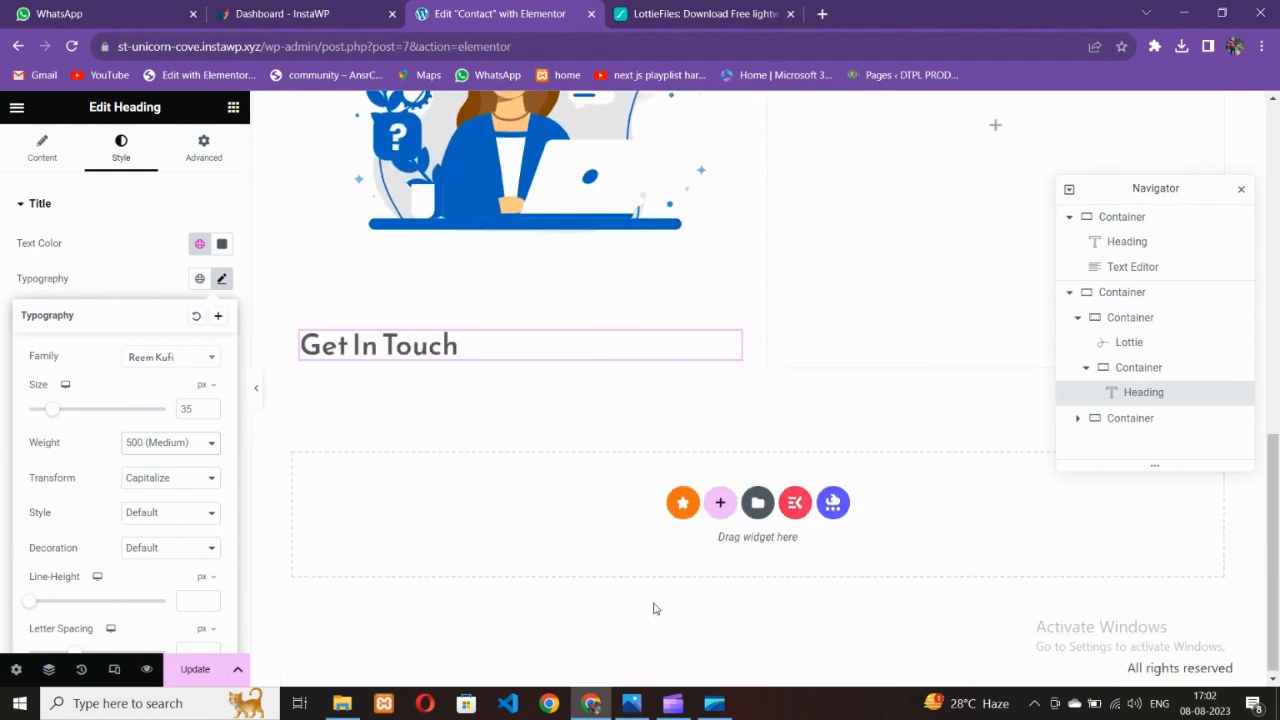
click(634, 700)
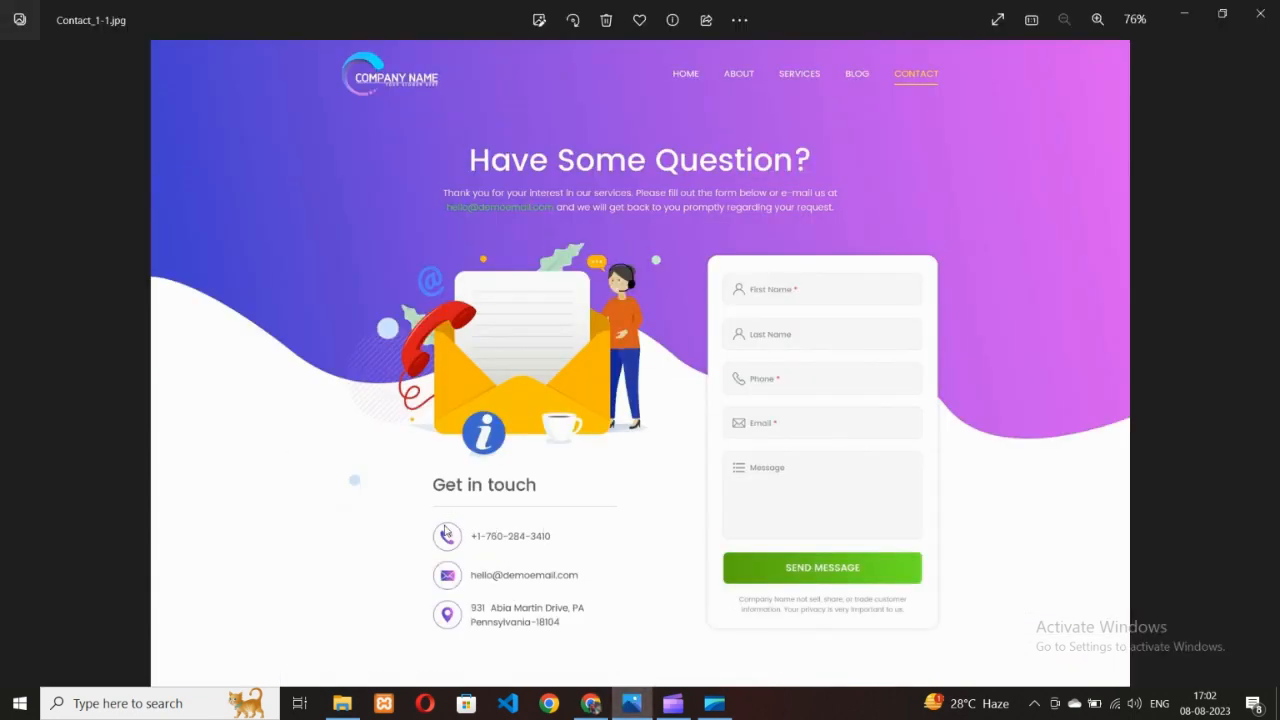
Drag a Divider widget under the Get In Touch heading
click(591, 703)
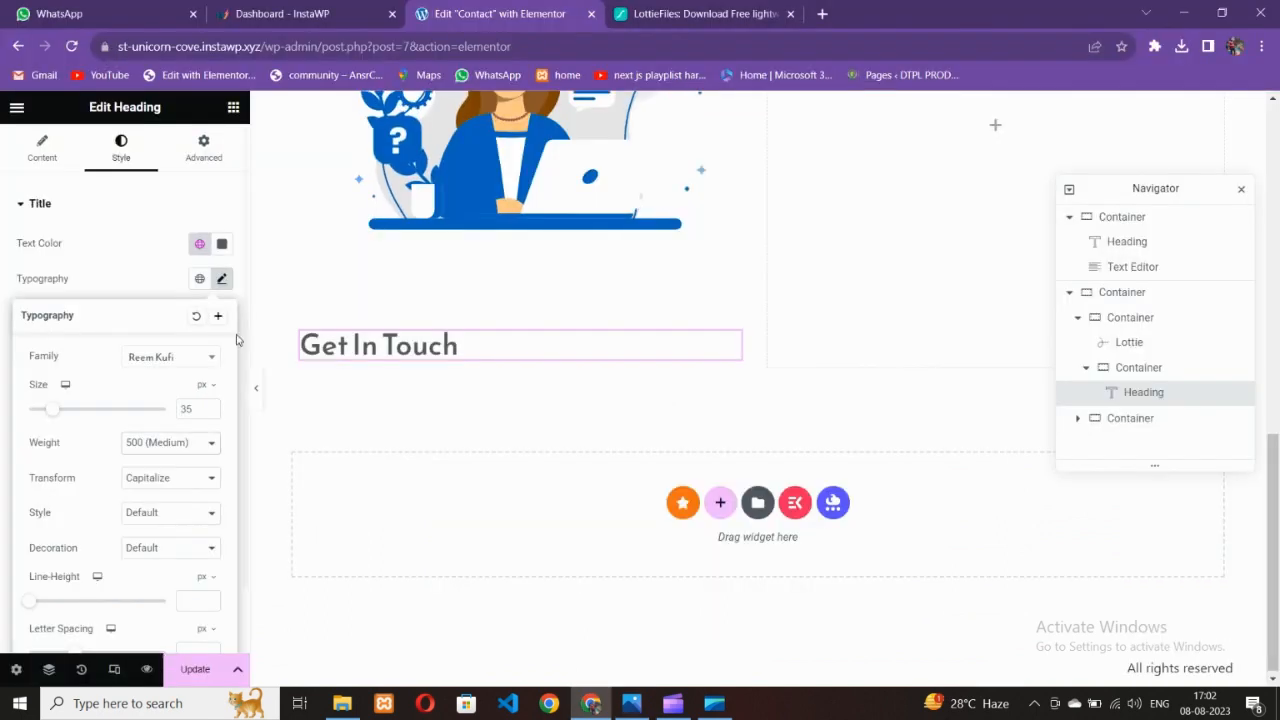
click(233, 107)
text(pric)
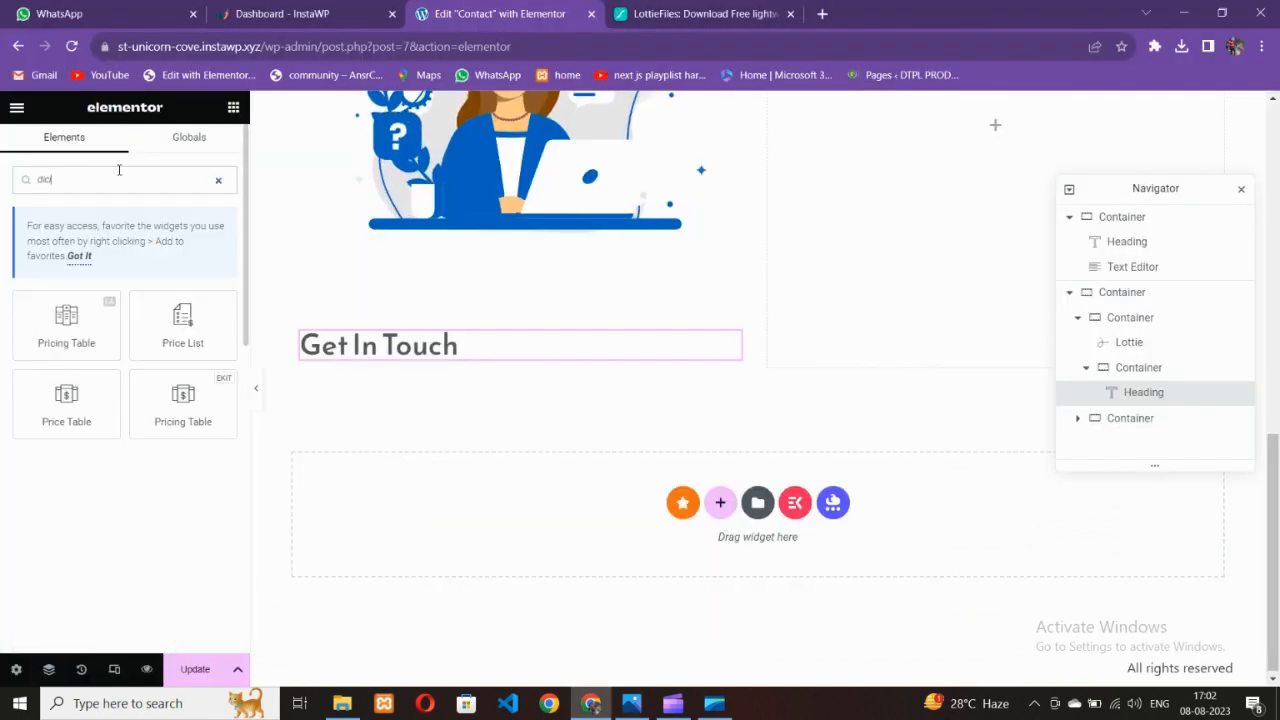
key(BackSpace)
key(BackSpace)
key(BackSpace)
text(divider)
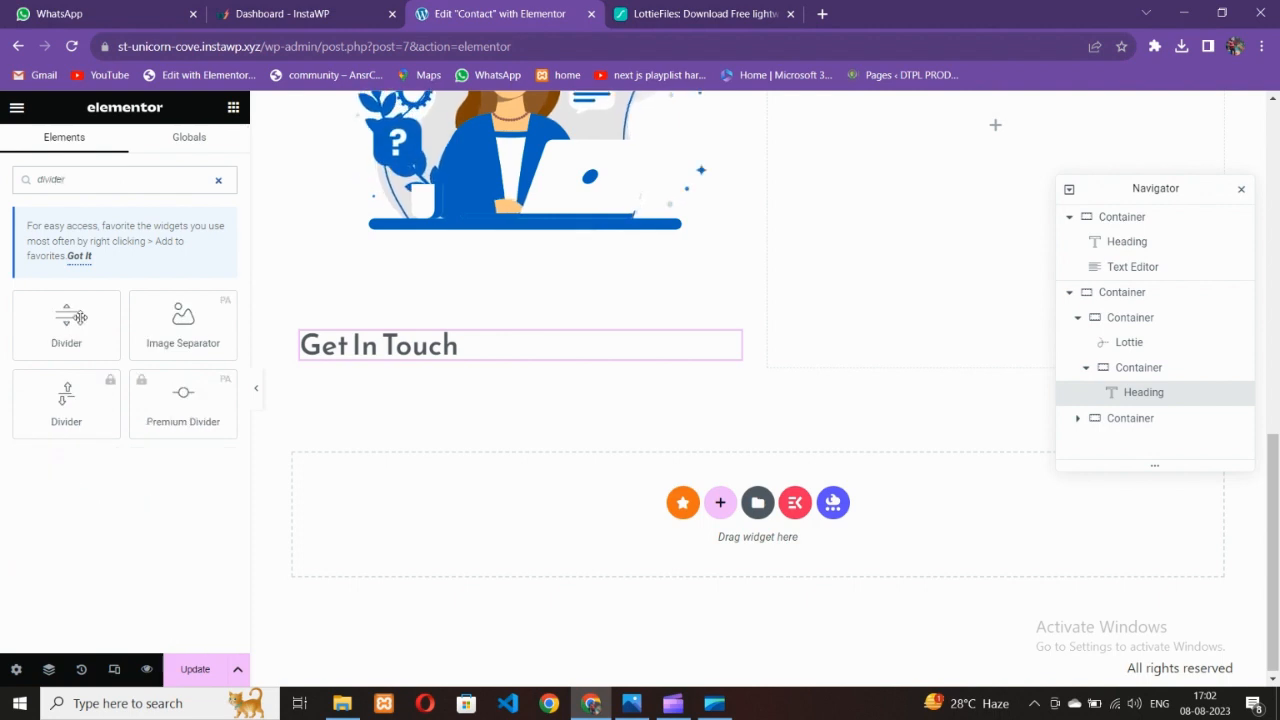
drag(79, 317, 391, 389)
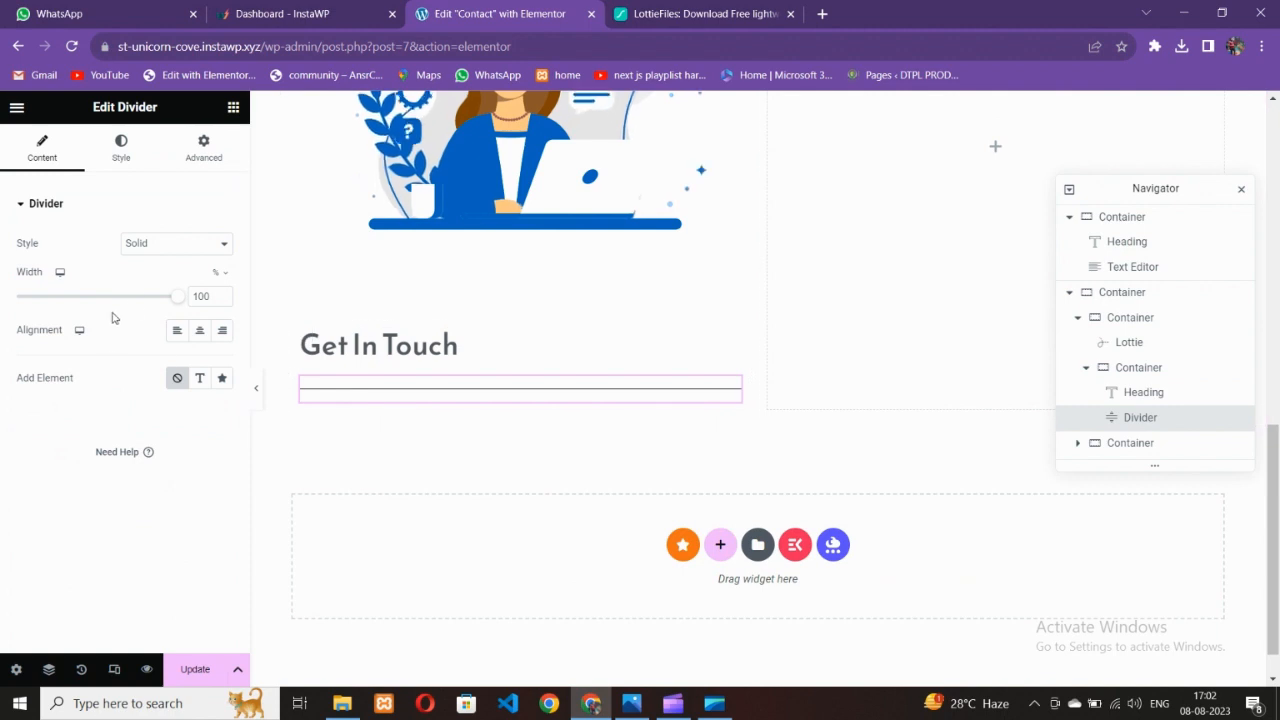
Give the divider a pale pink colour and clear its gap value
click(125, 150)
click(631, 703)
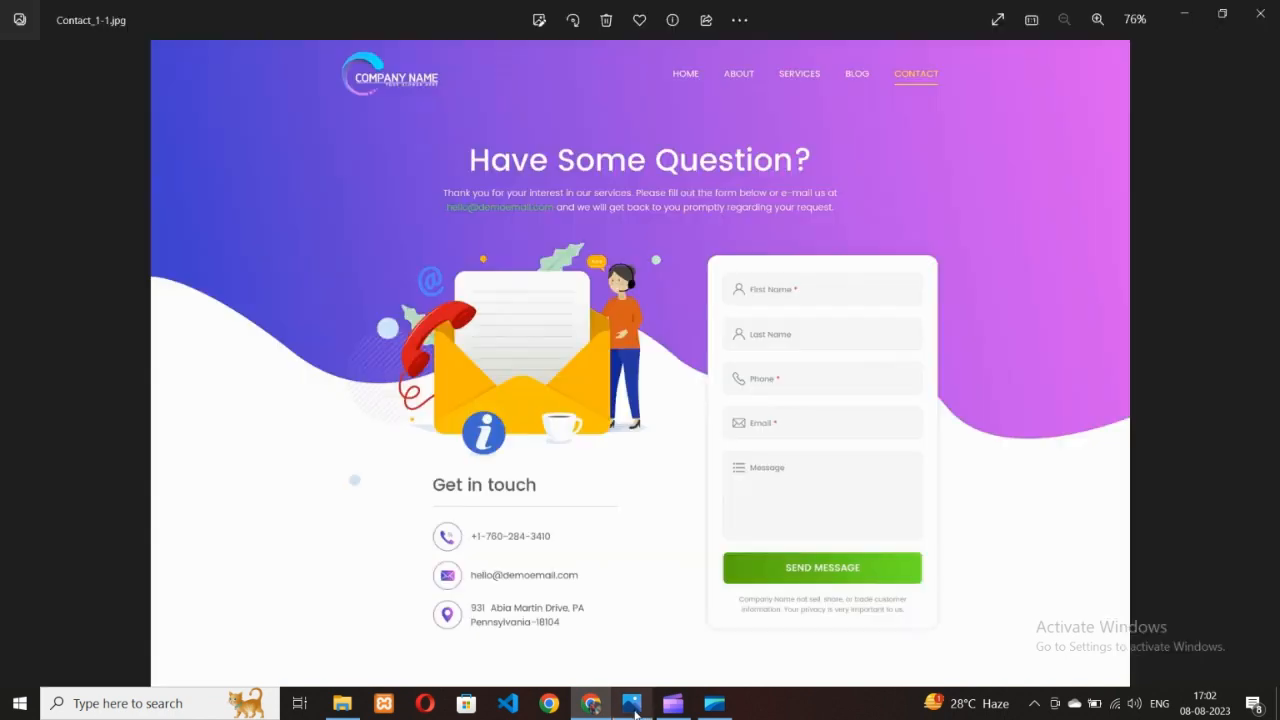
click(592, 704)
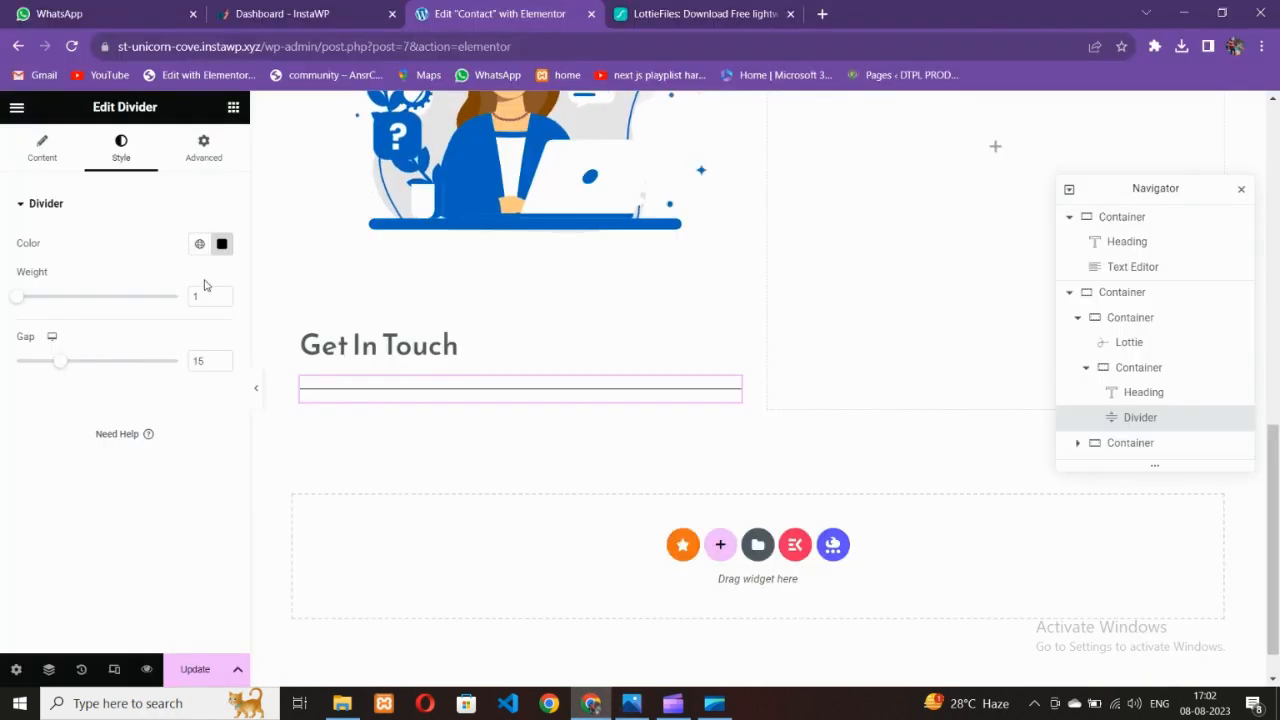
click(222, 244)
click(244, 413)
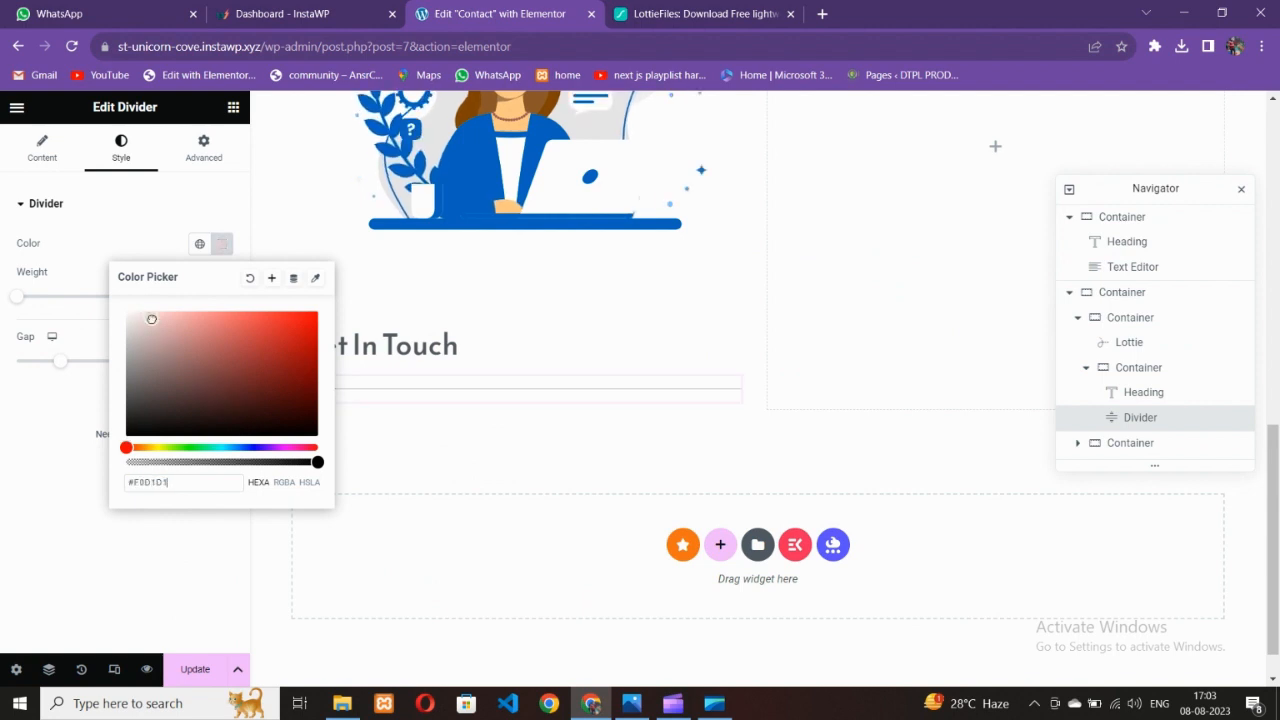
click(27, 449)
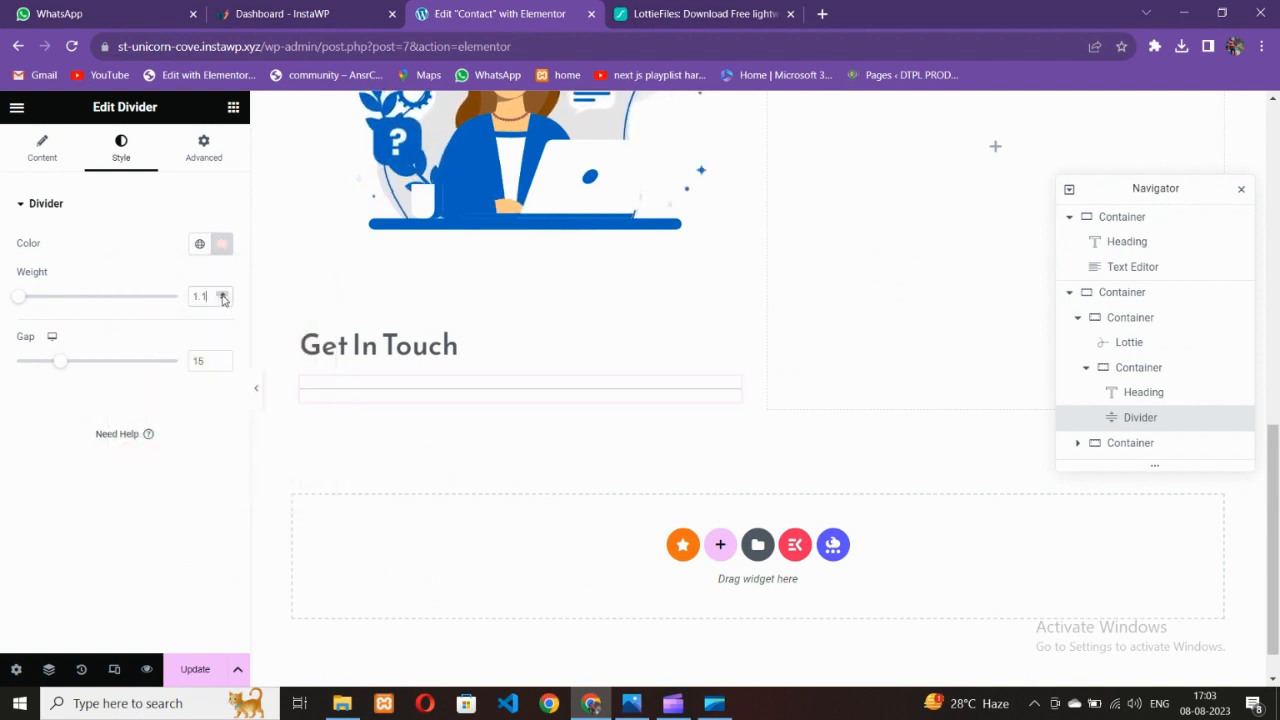
key(BackSpace)
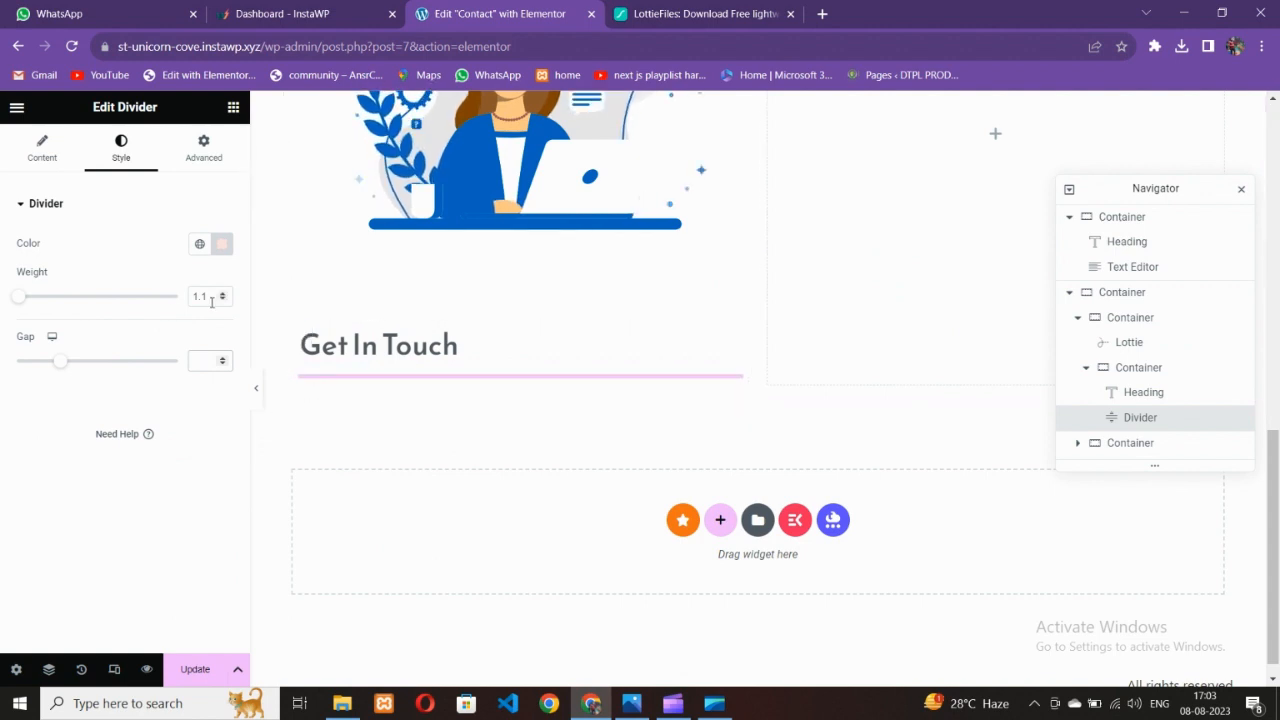
Try divider weights of 2 and 4, previewing the page full width after each
click(256, 400)
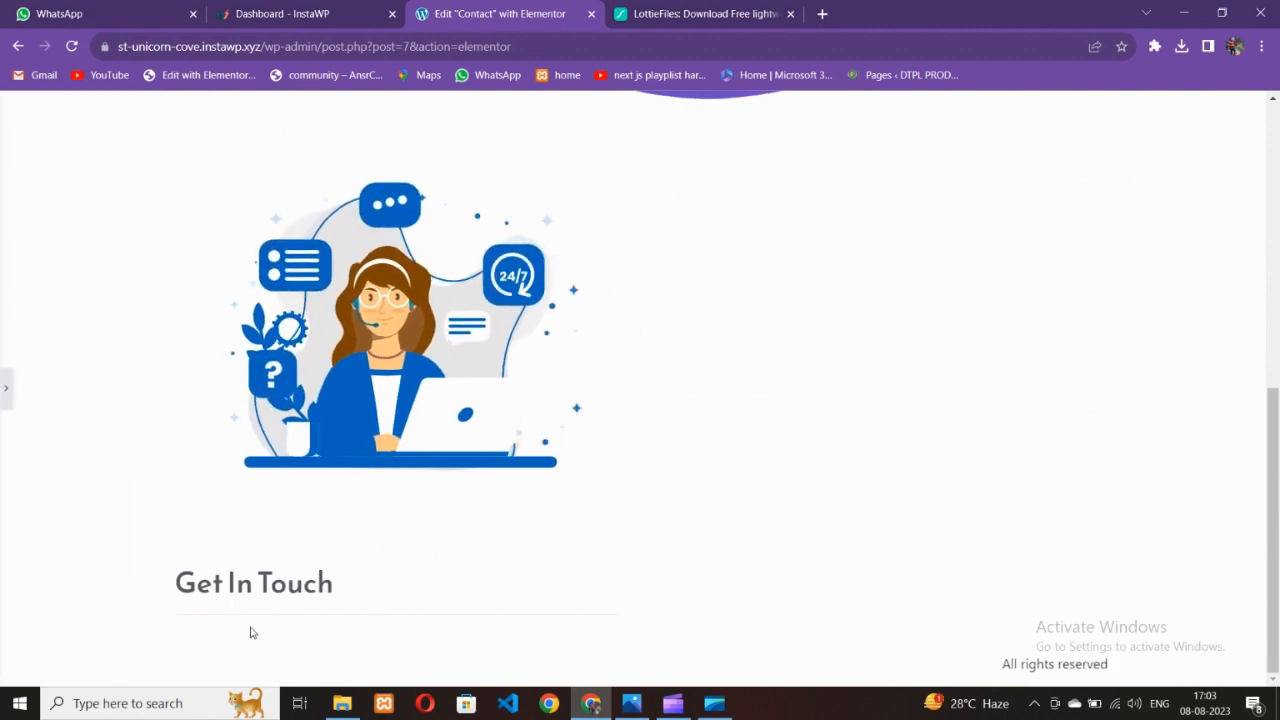
click(6, 389)
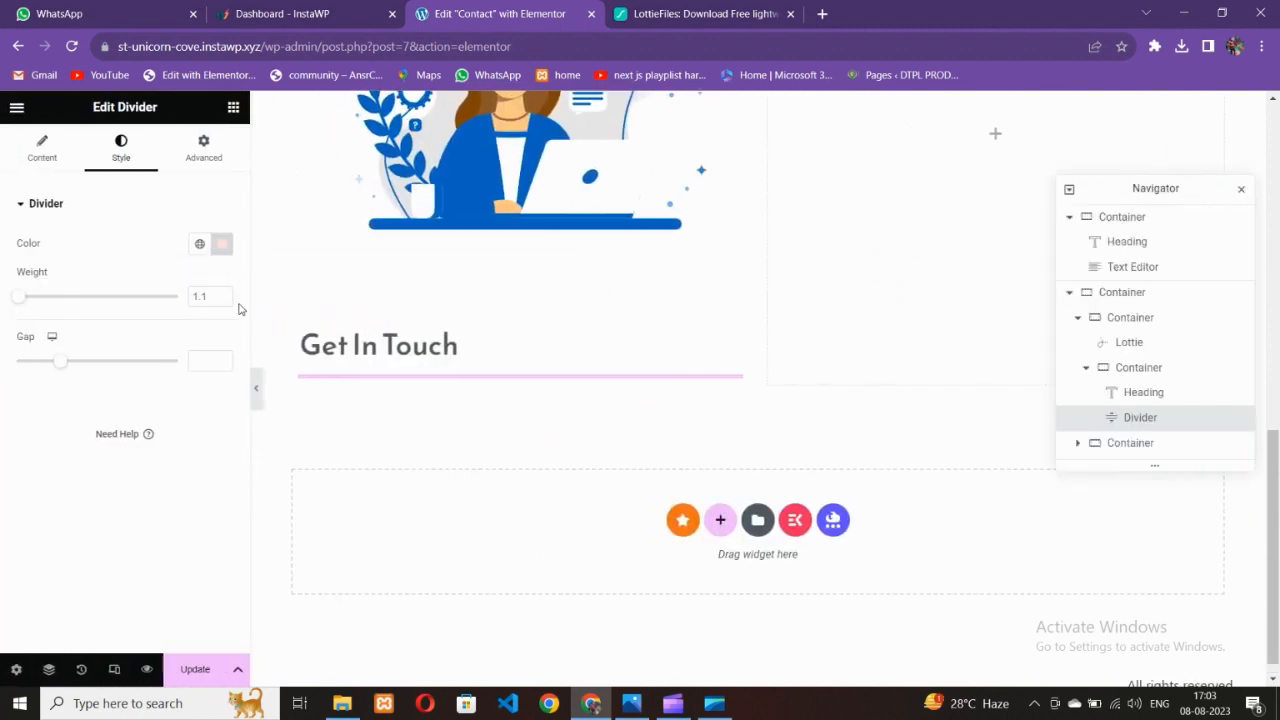
text(2)
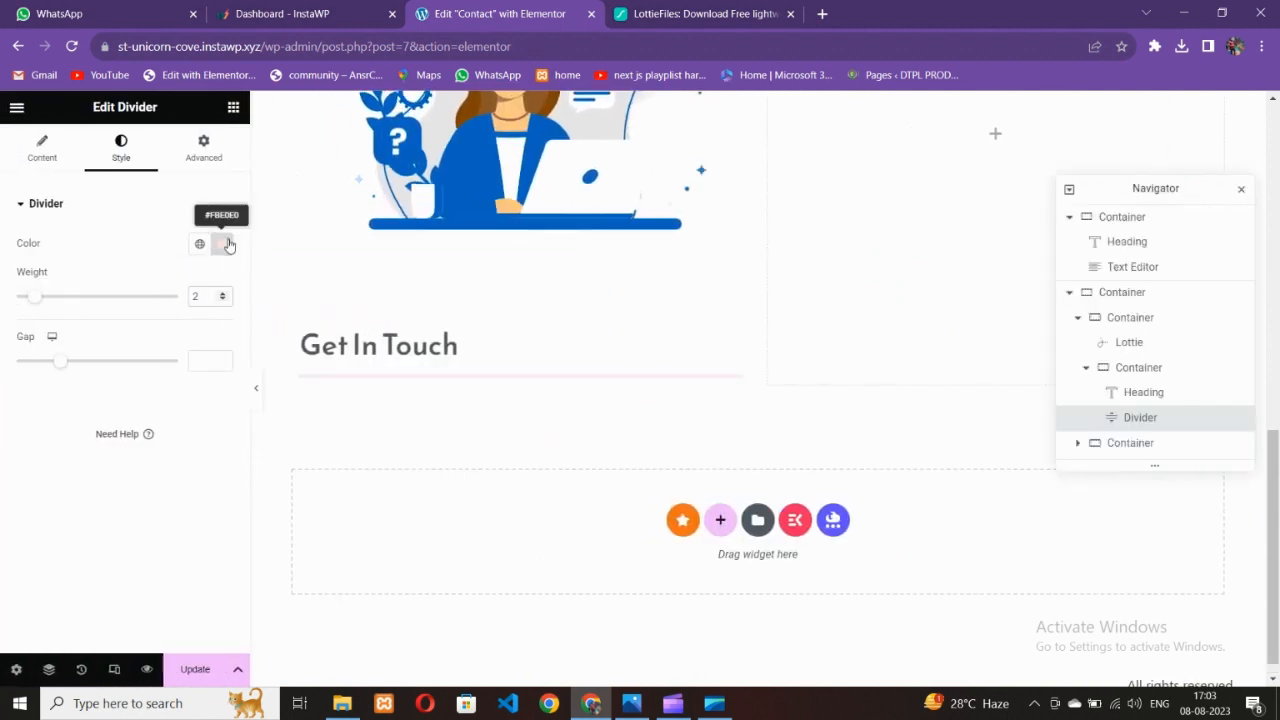
click(222, 244)
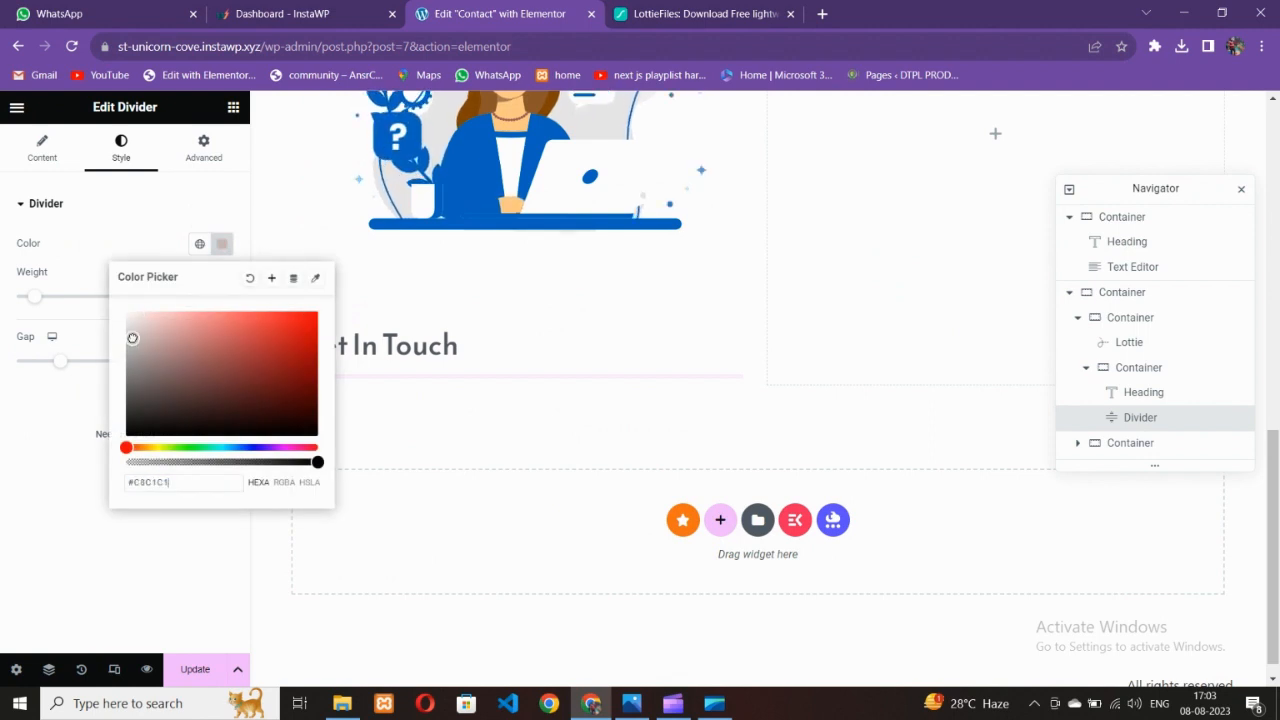
click(73, 408)
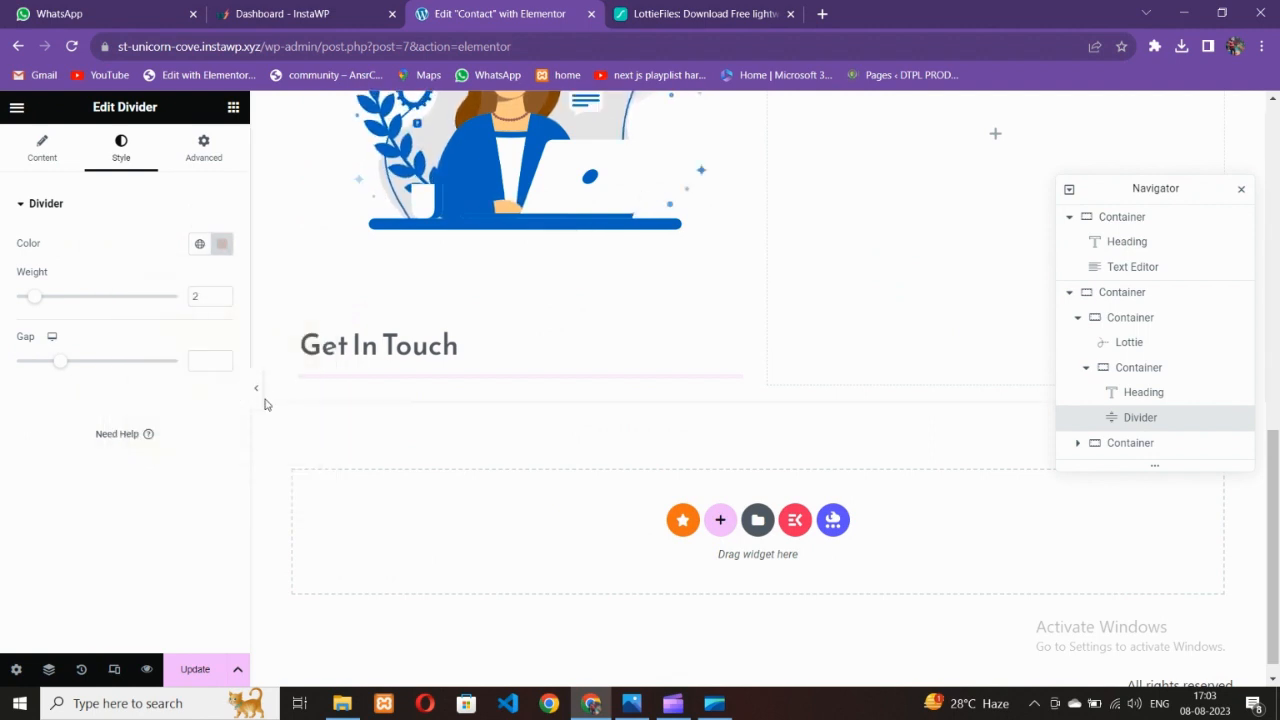
click(258, 396)
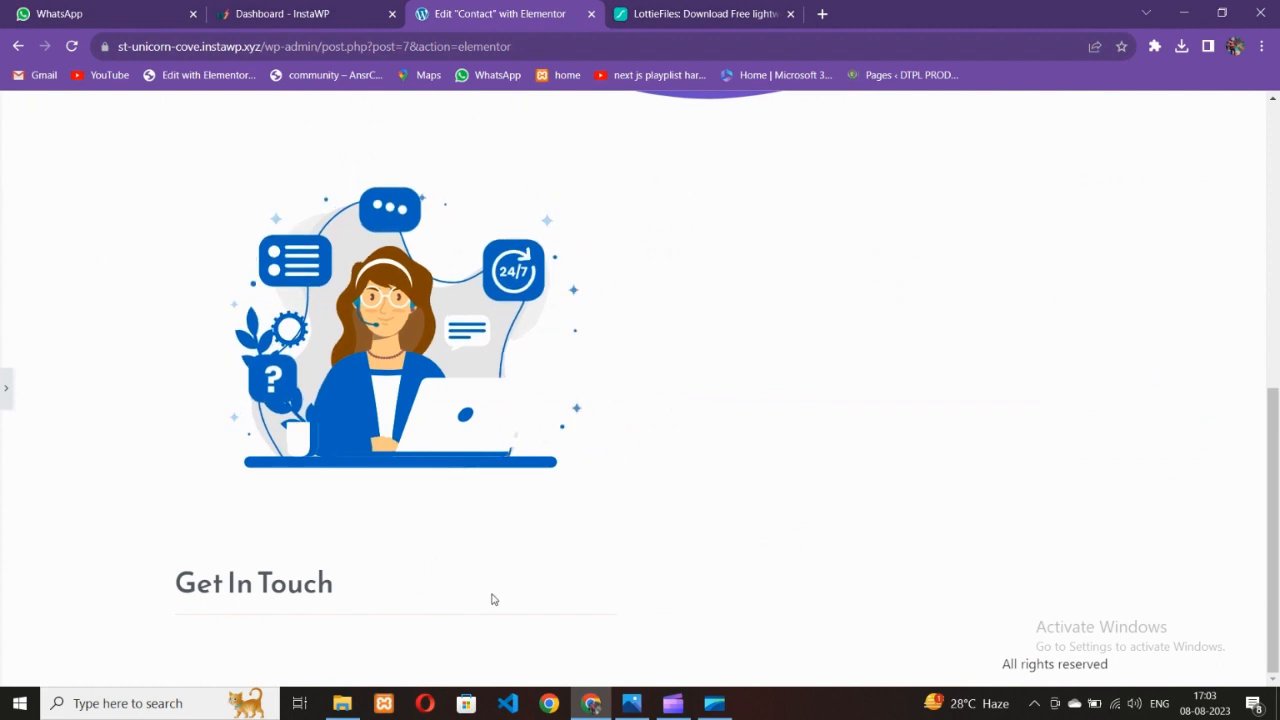
click(6, 390)
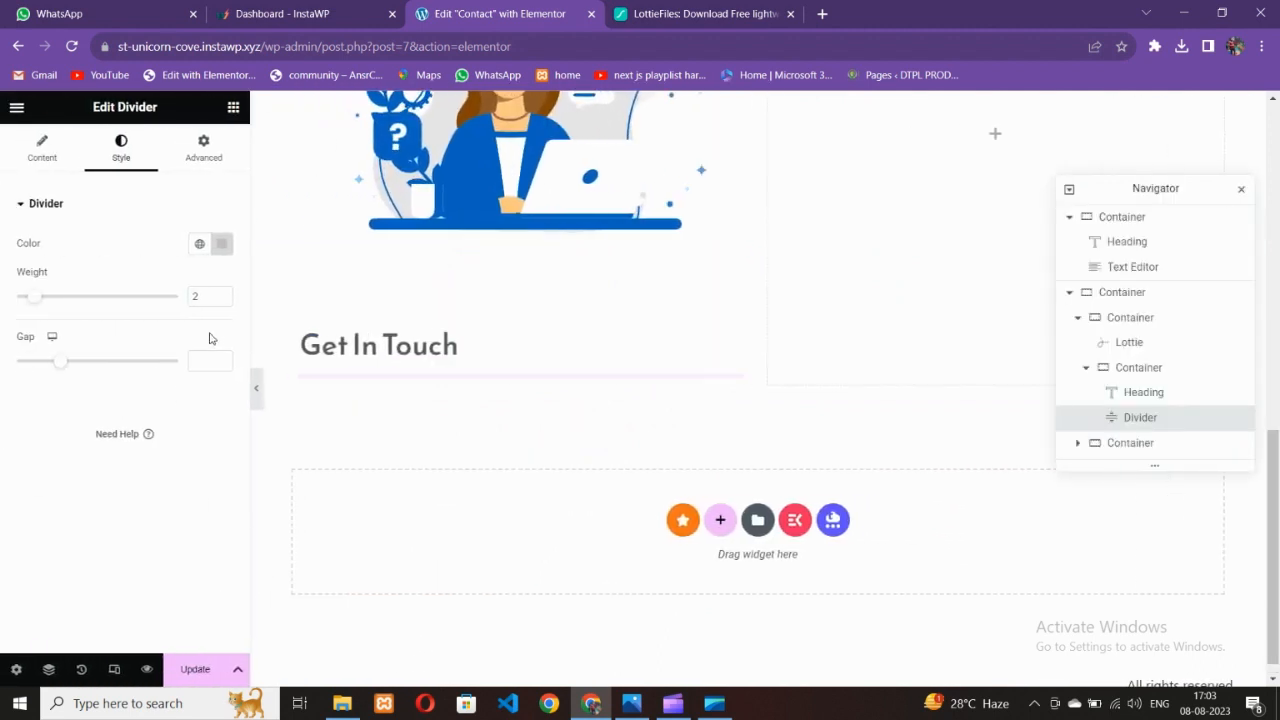
text(4)
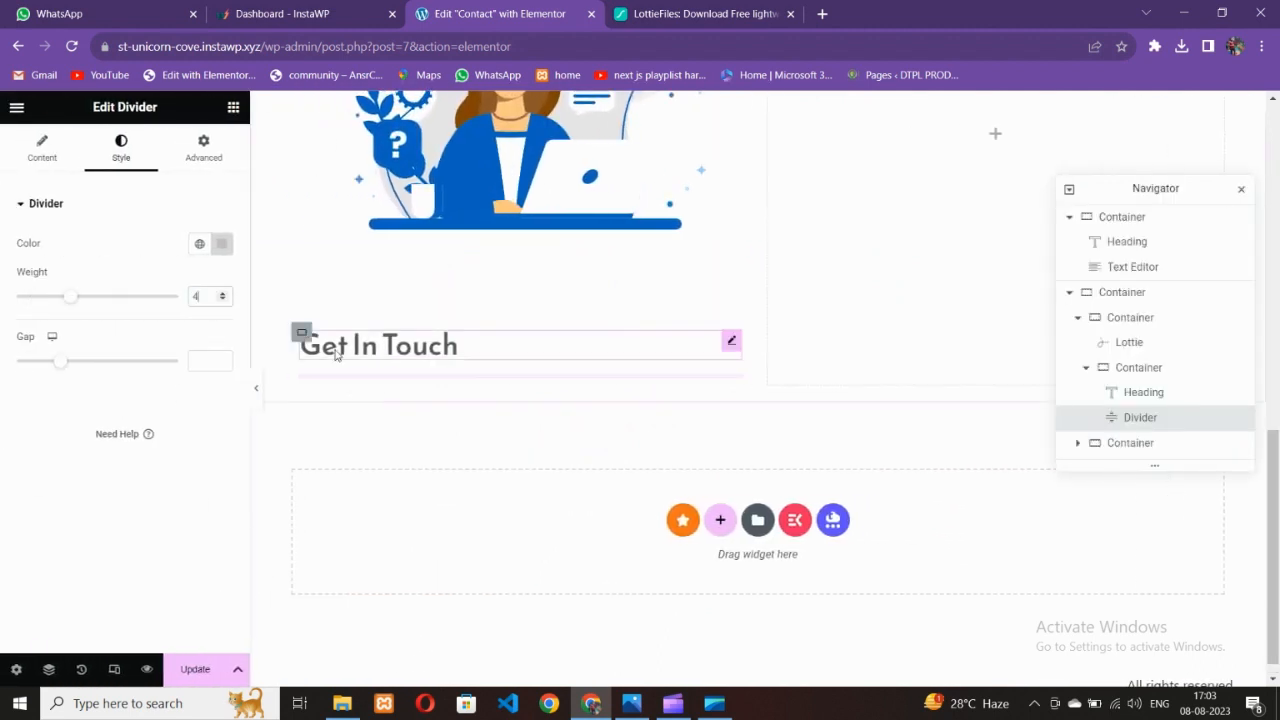
click(222, 244)
click(67, 432)
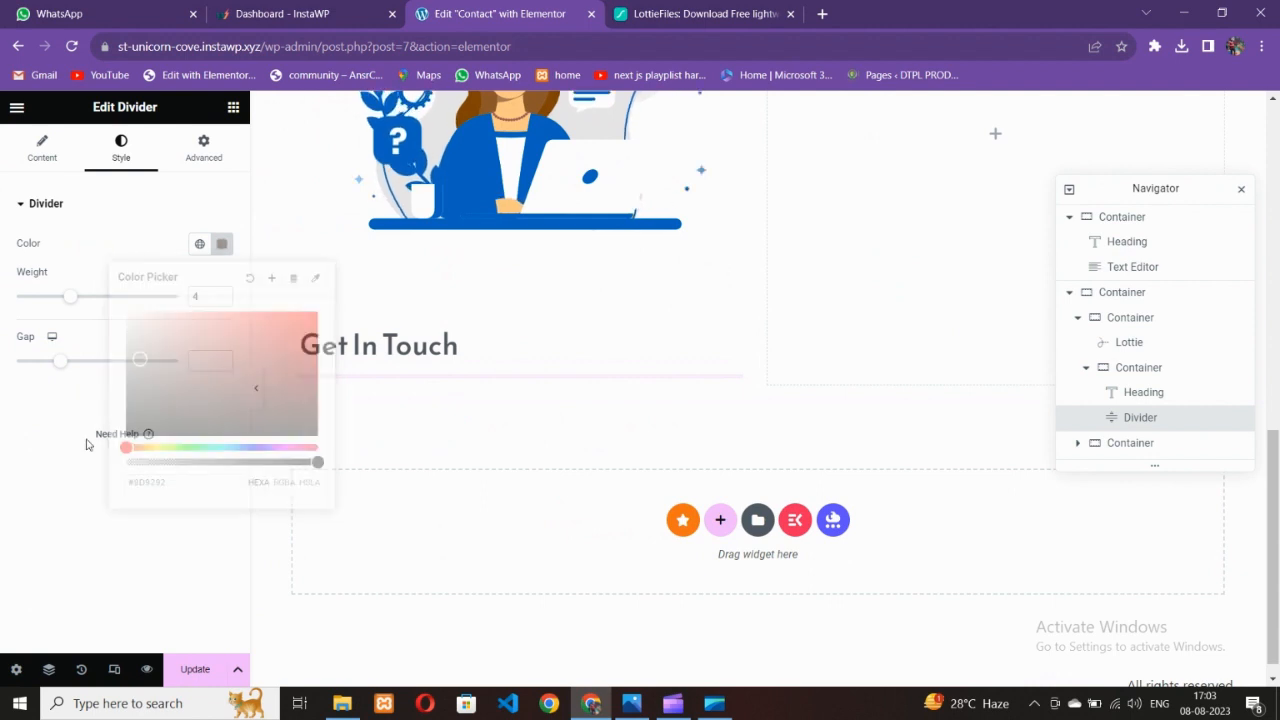
click(258, 396)
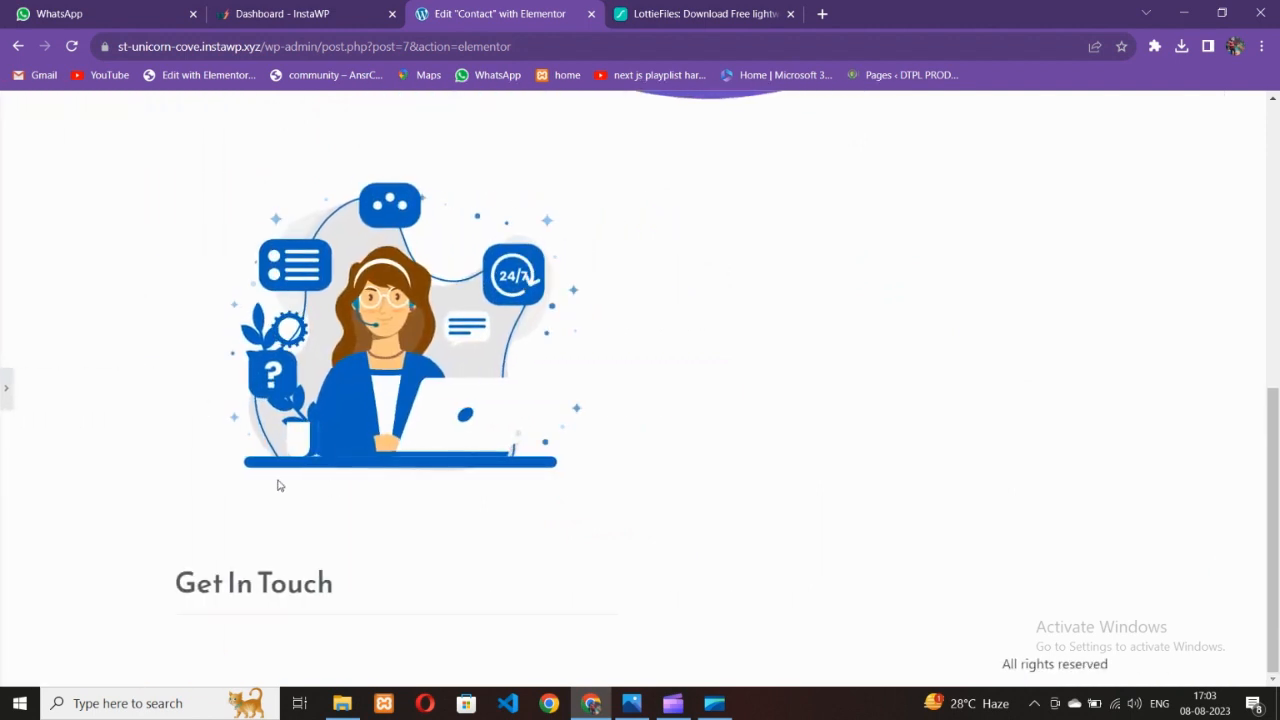
click(6, 390)
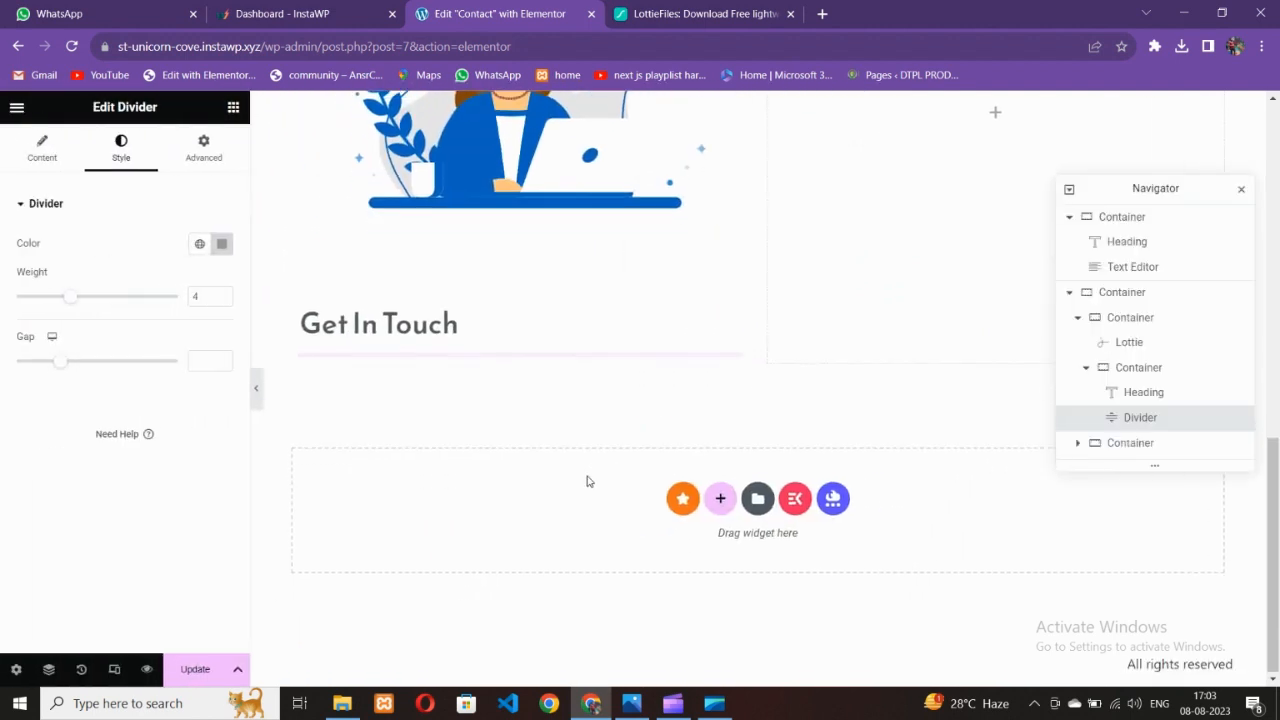
Compare the heading and divider in full-width preview and set the divider weight to 2
click(471, 411)
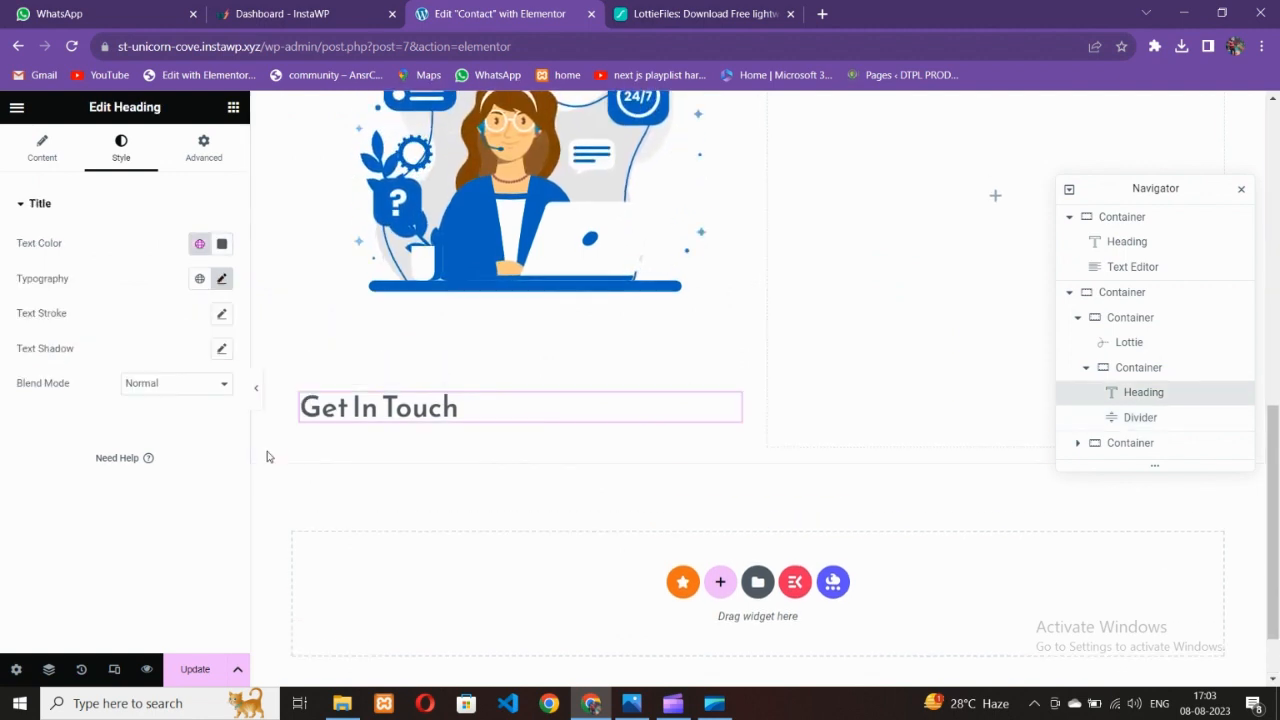
click(258, 396)
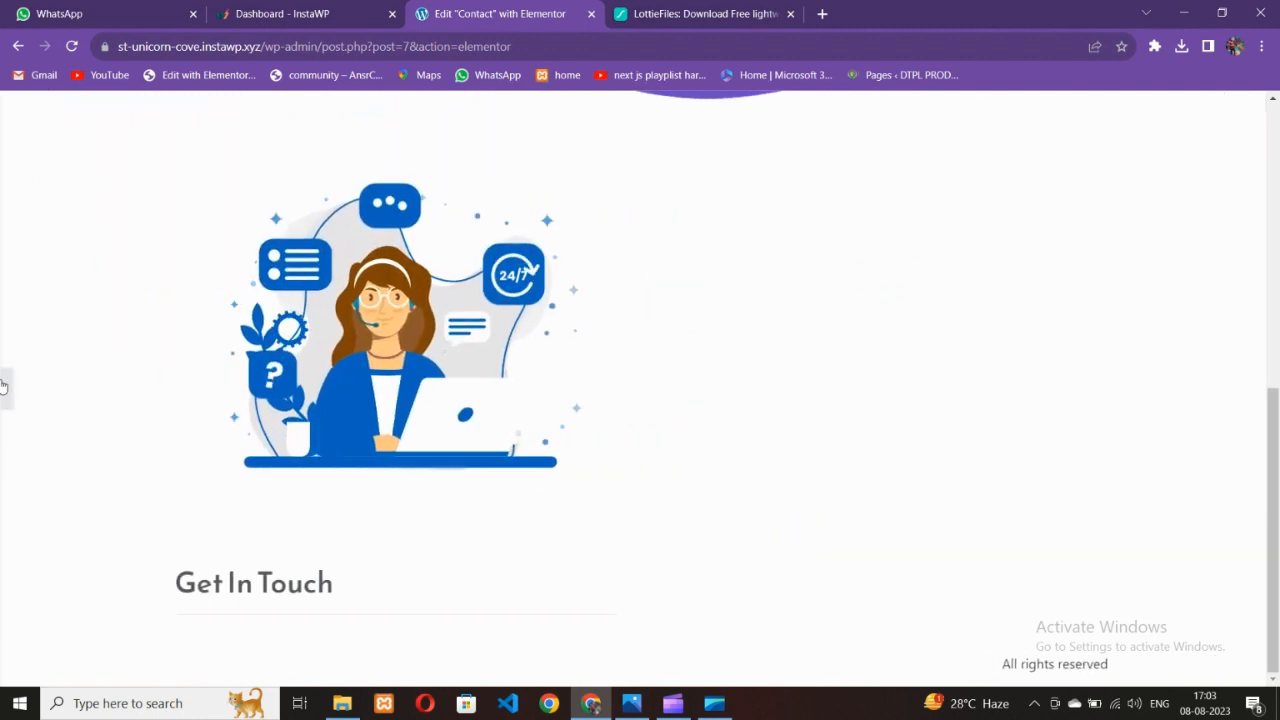
click(4, 396)
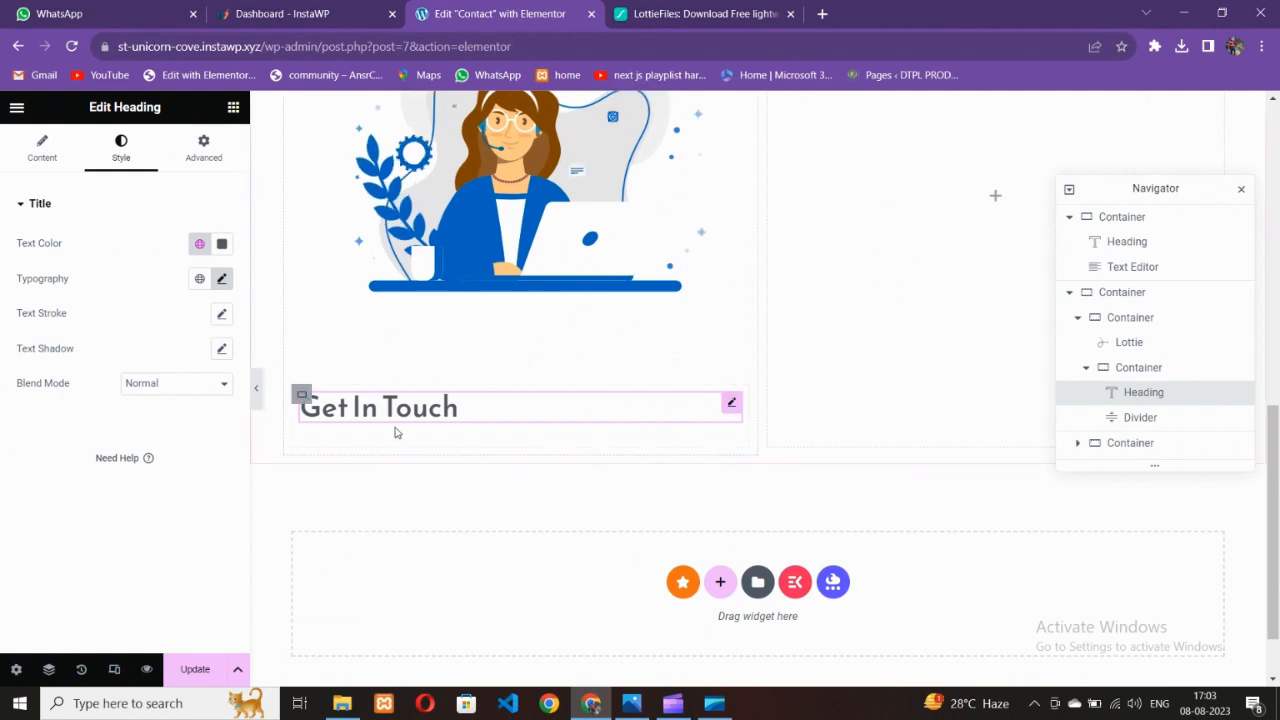
click(395, 440)
click(256, 389)
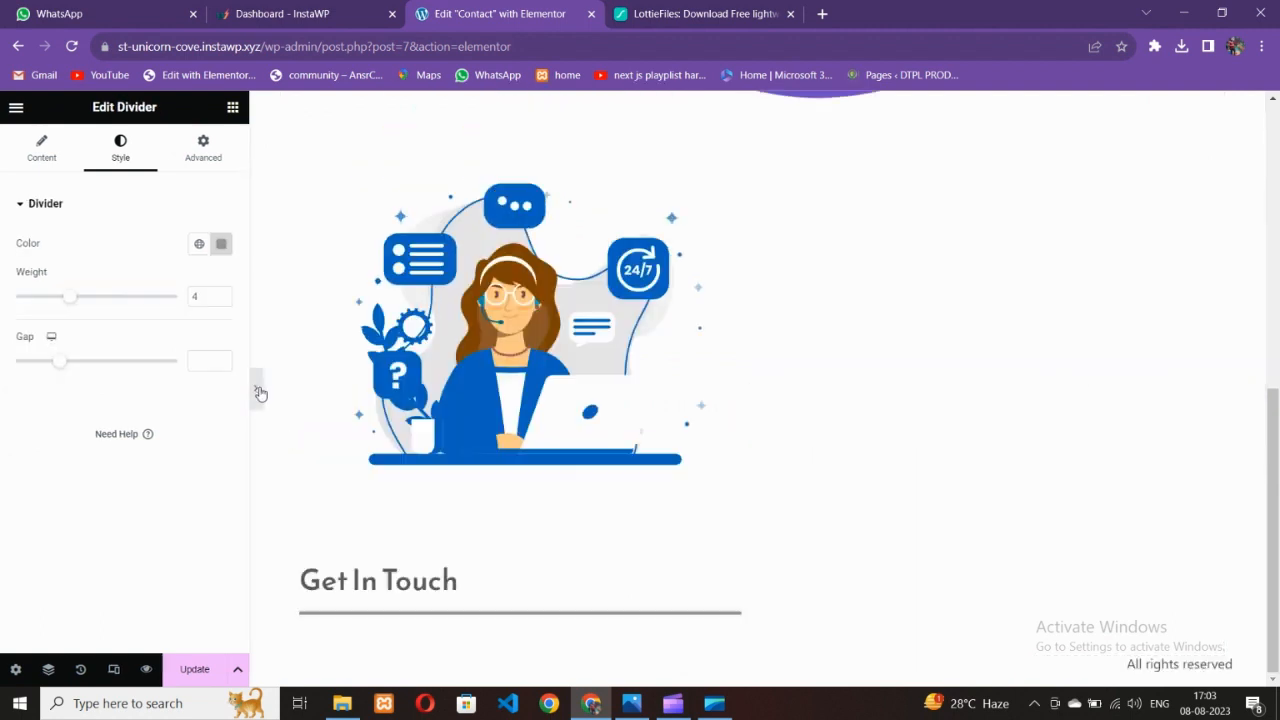
click(4, 388)
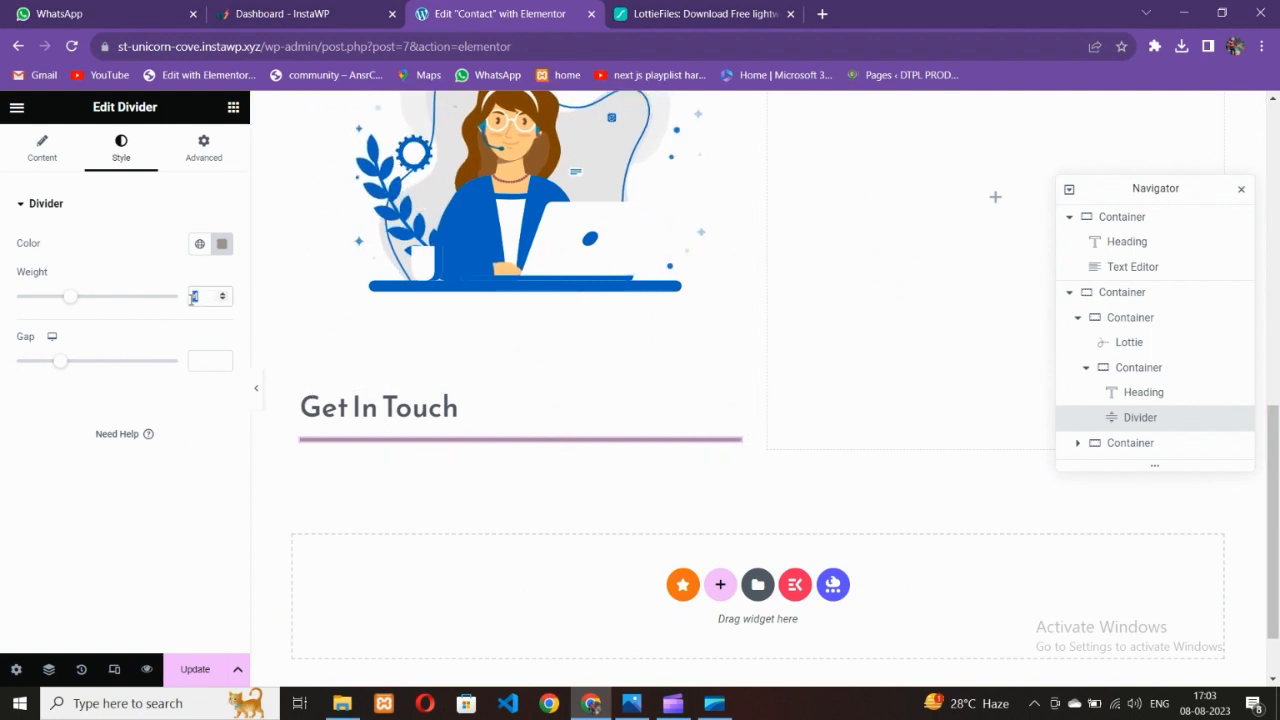
text(2)
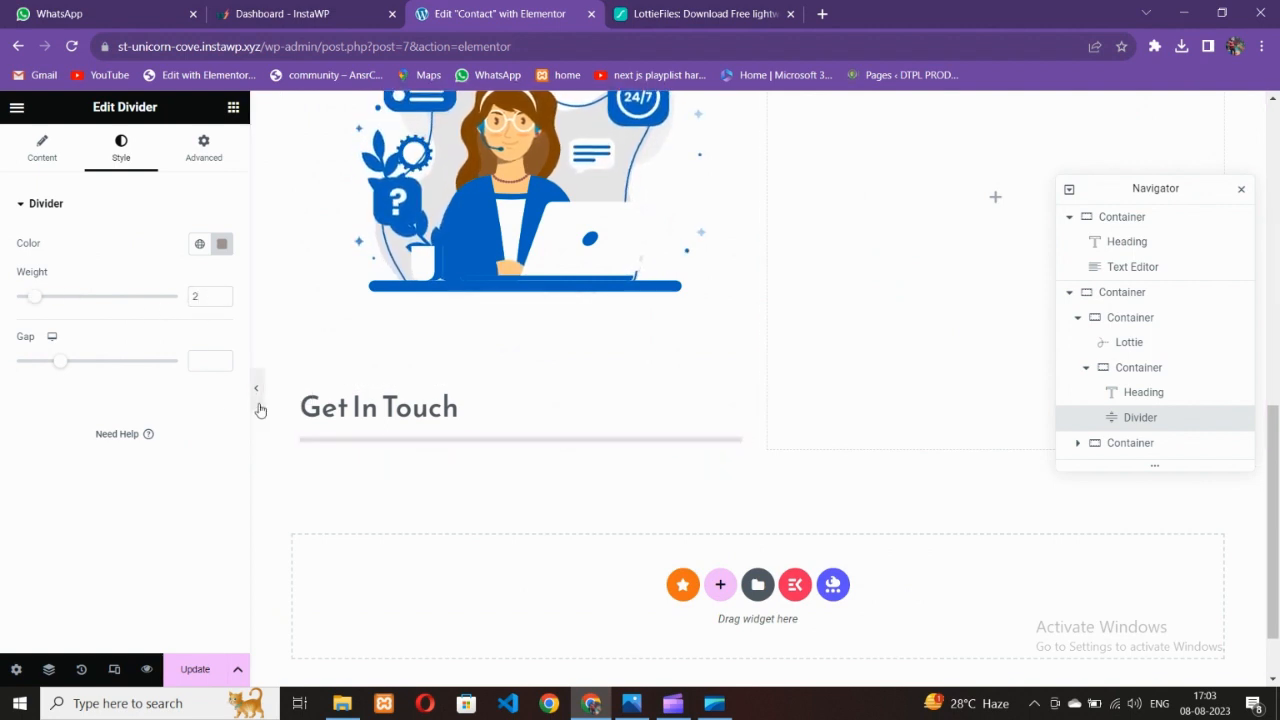
click(259, 406)
click(11, 384)
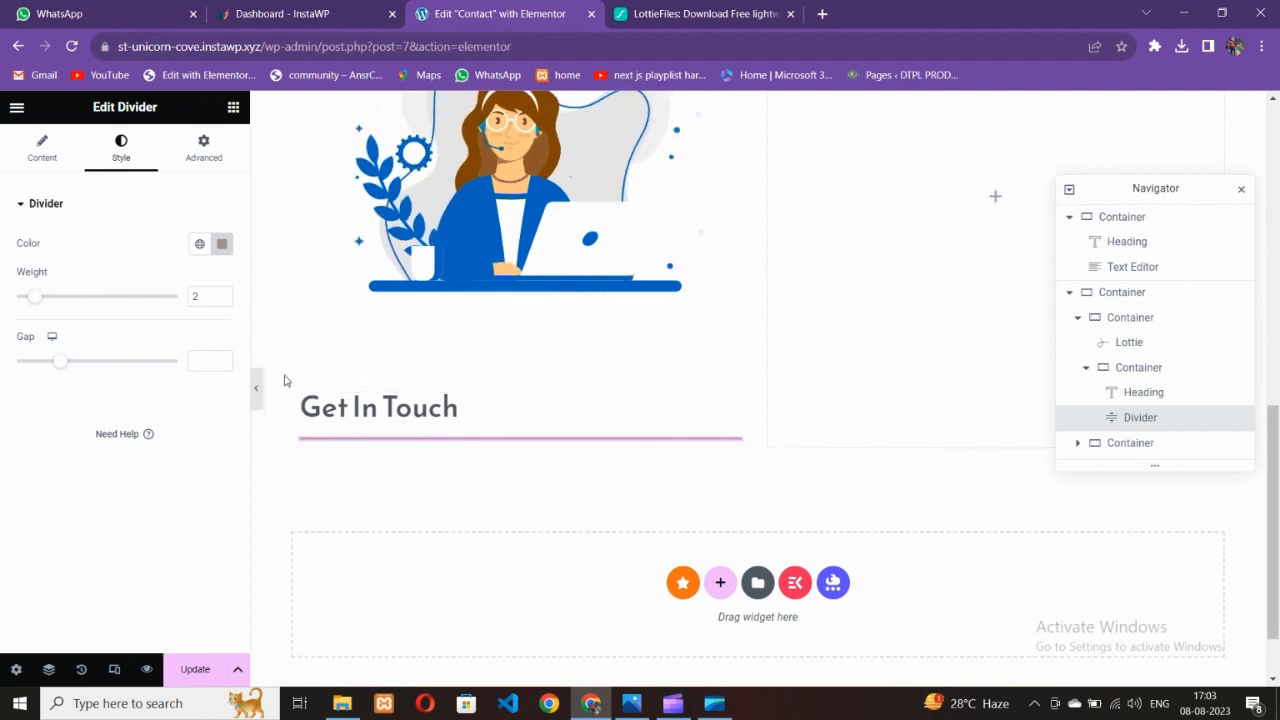
click(258, 403)
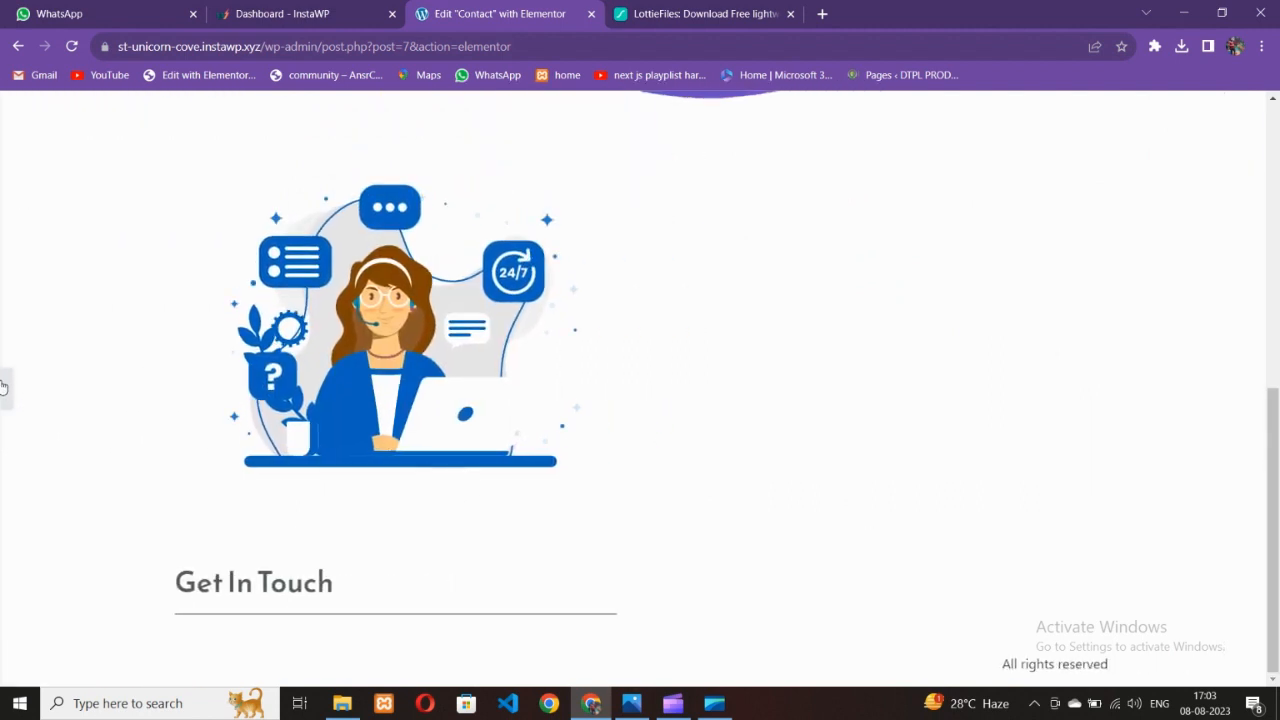
click(5, 386)
Recolour the divider dark brown #6C3B3B and view the reference design
click(222, 243)
click(211, 383)
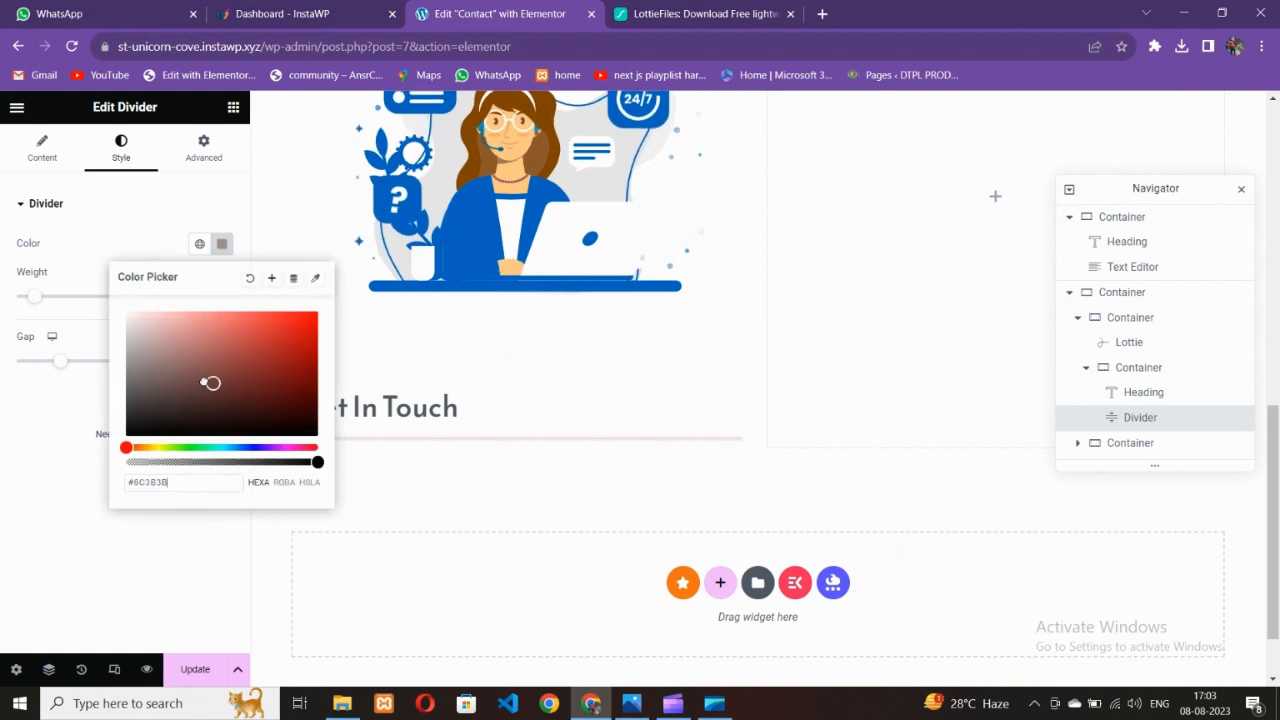
click(90, 432)
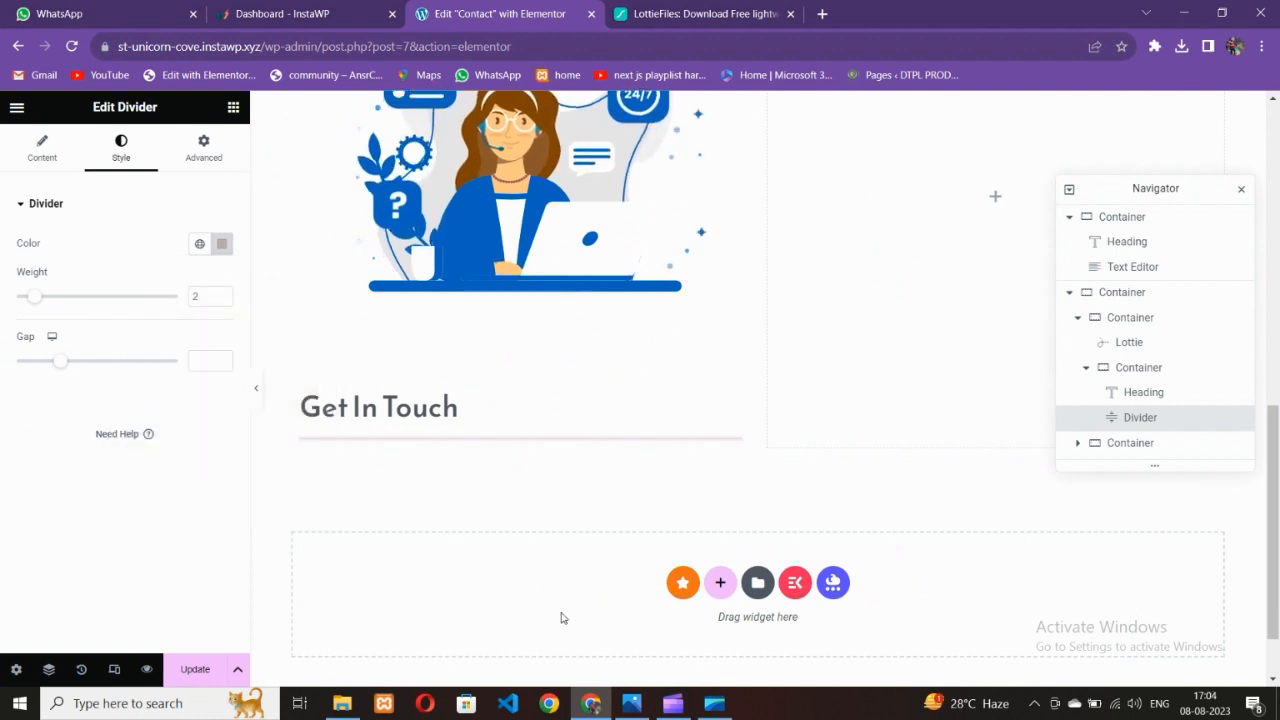
click(626, 703)
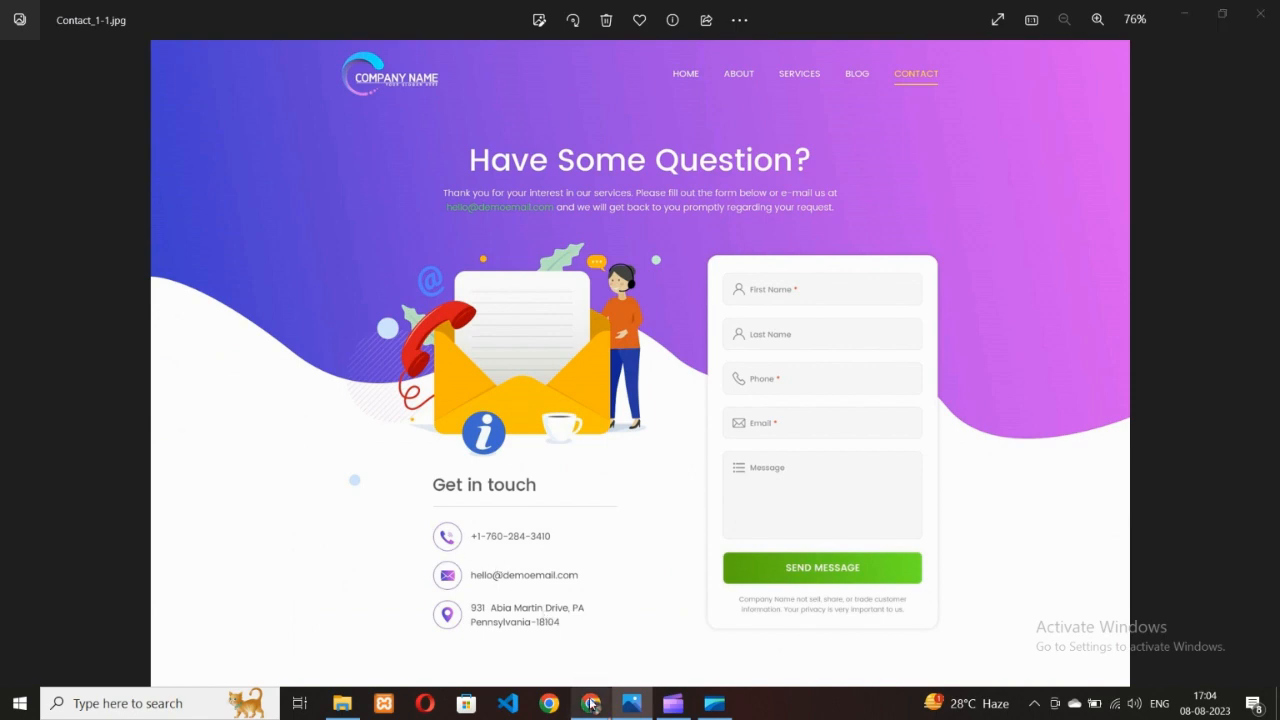
Back in the page editor, select the Lottie animation and briefly preview the page without panels
click(591, 703)
scroll(437, 455, down, 1)
scroll(437, 451, up, 2)
click(472, 435)
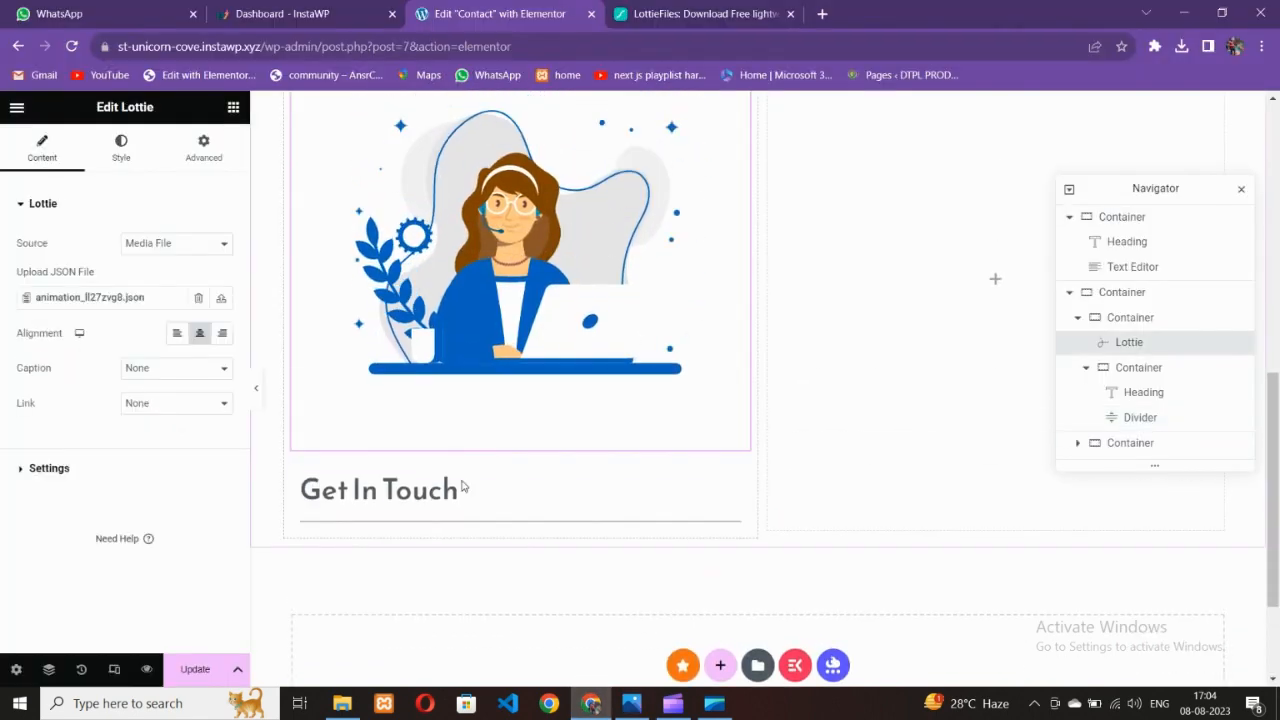
click(256, 390)
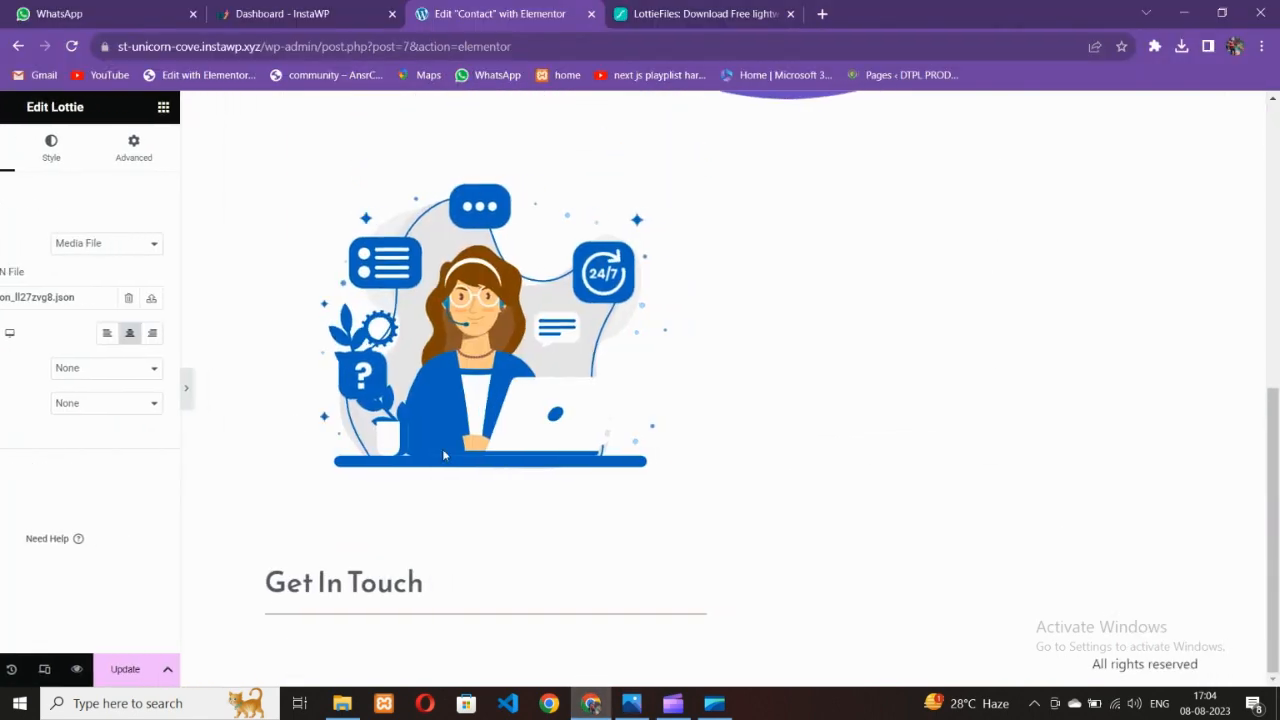
click(6, 389)
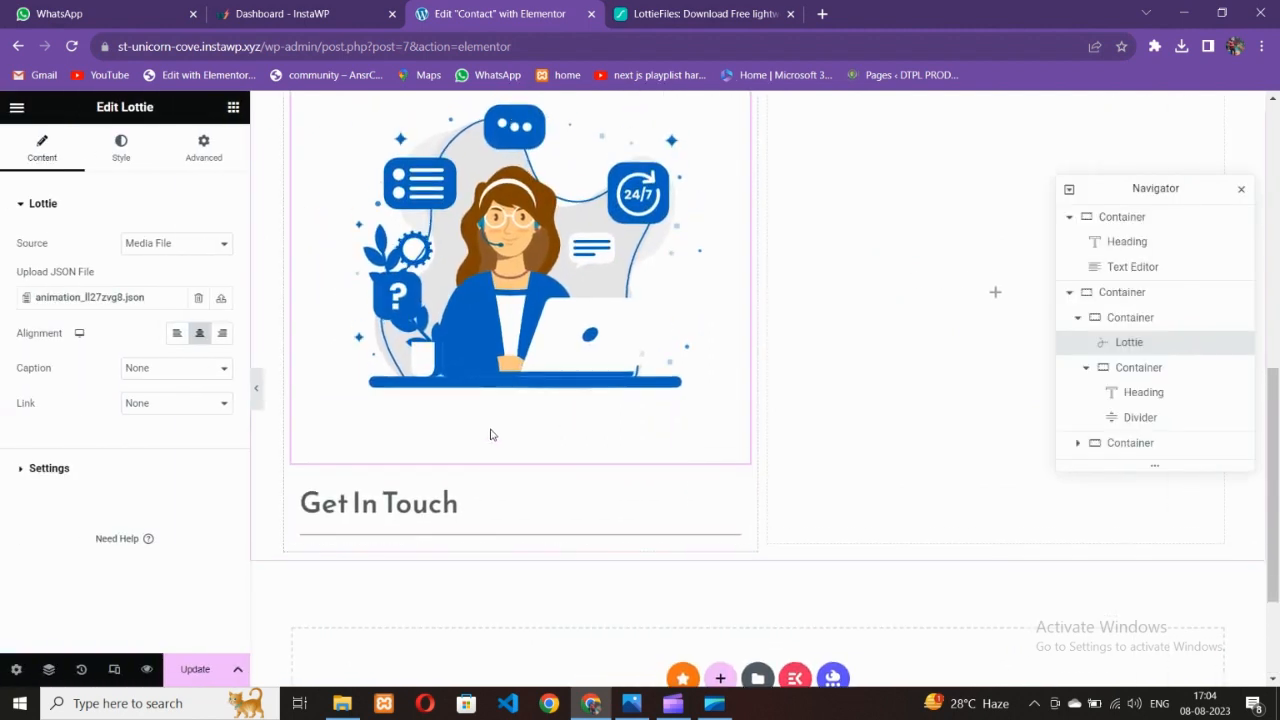
scroll(490, 435, up, 3)
Set the Lottie-and-heading column's padding to 50 px on all sides
click(291, 447)
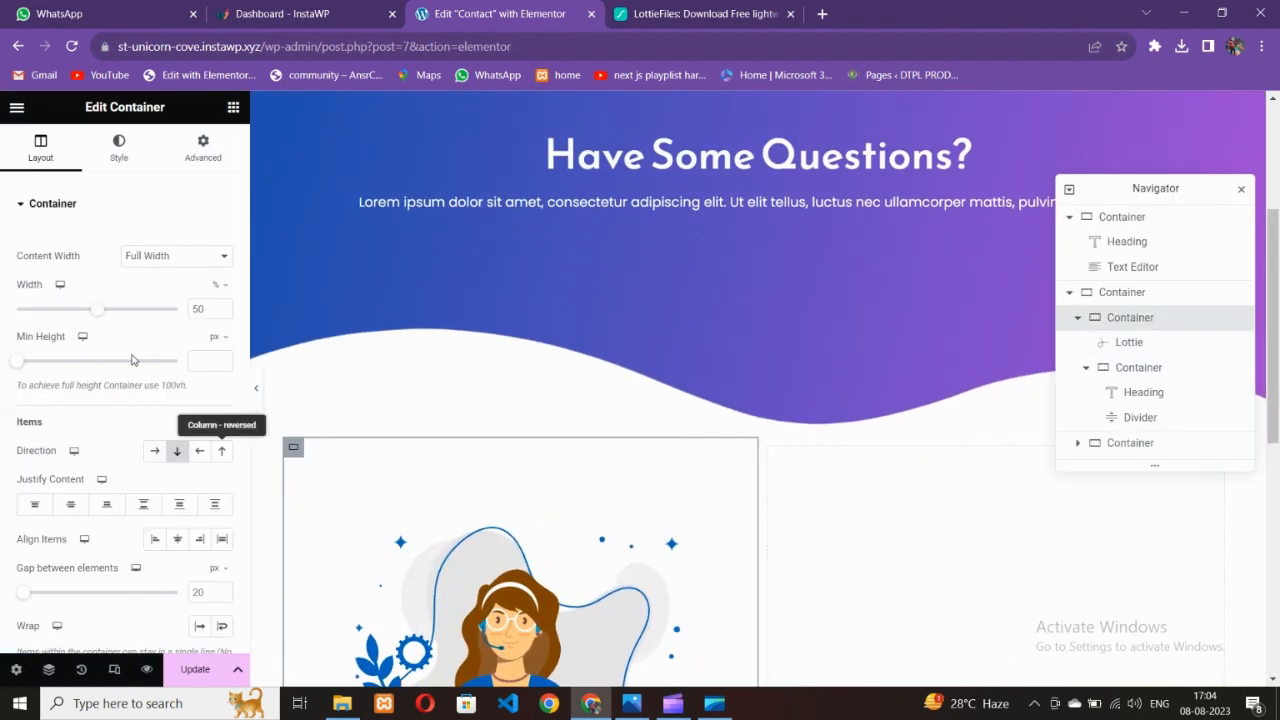
click(210, 160)
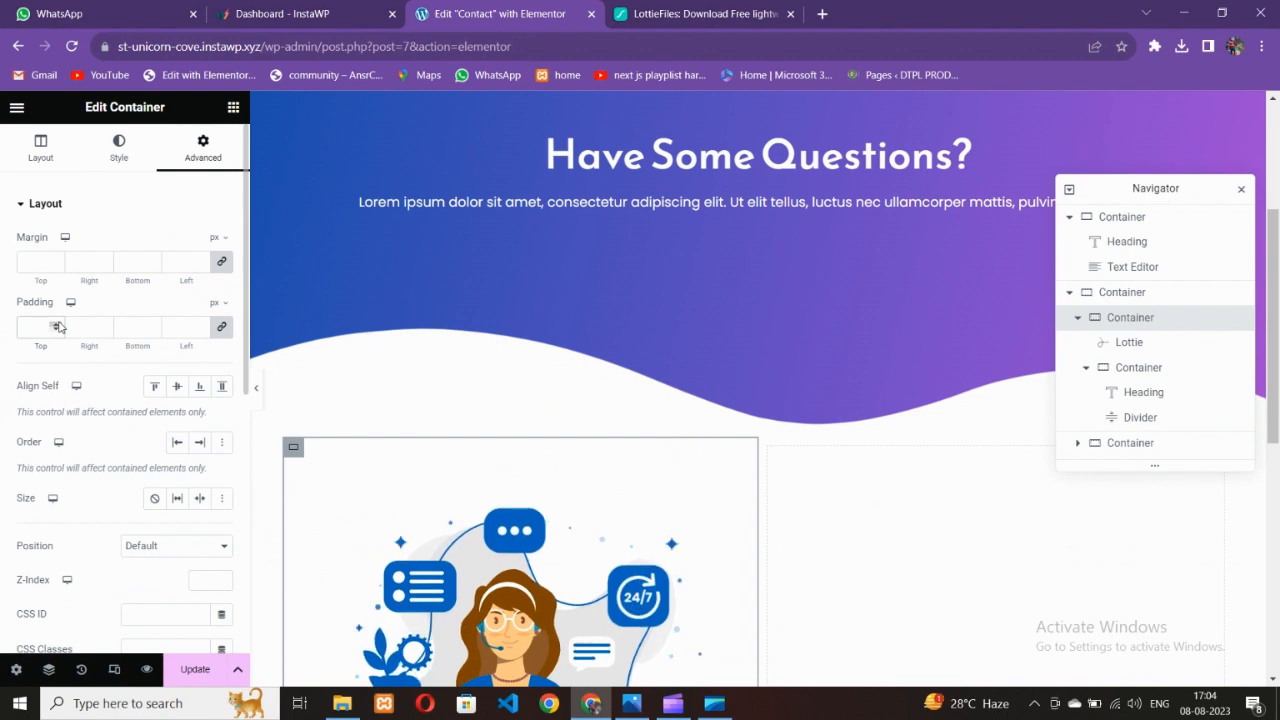
click(58, 326)
text(50)
scroll(506, 440, down, 5)
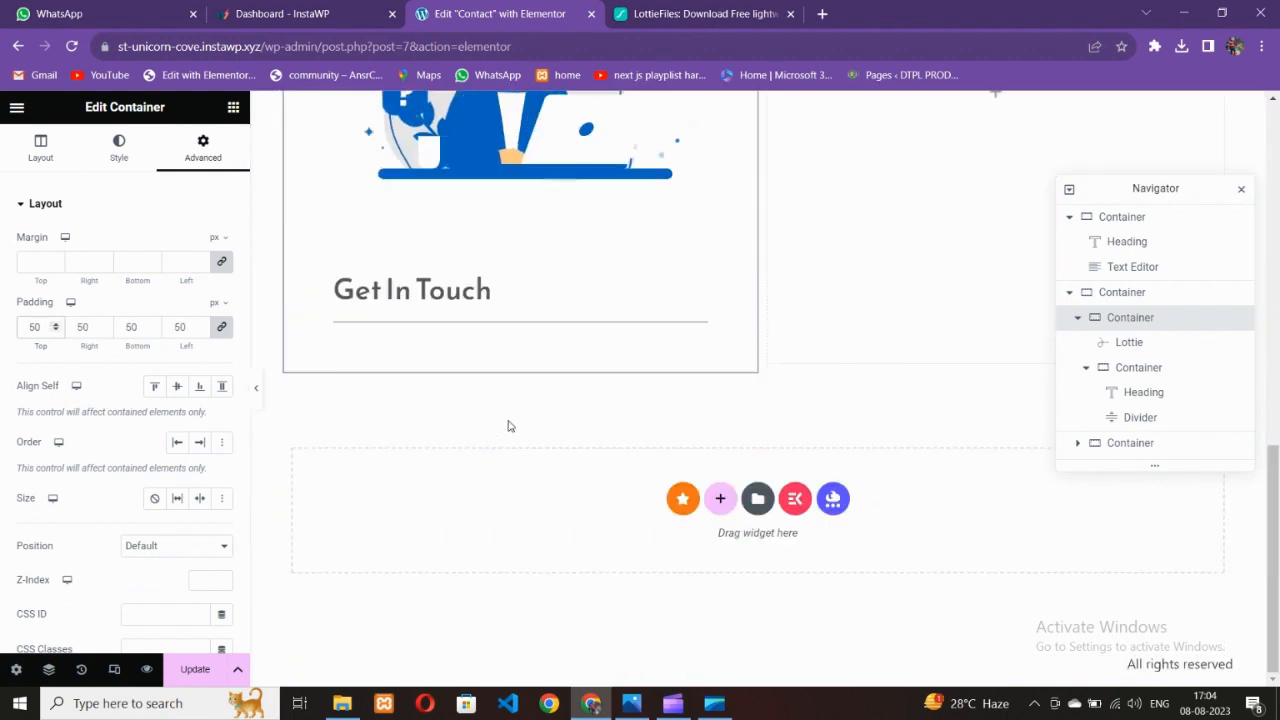
scroll(507, 426, up, 3)
scroll(513, 490, down, 2)
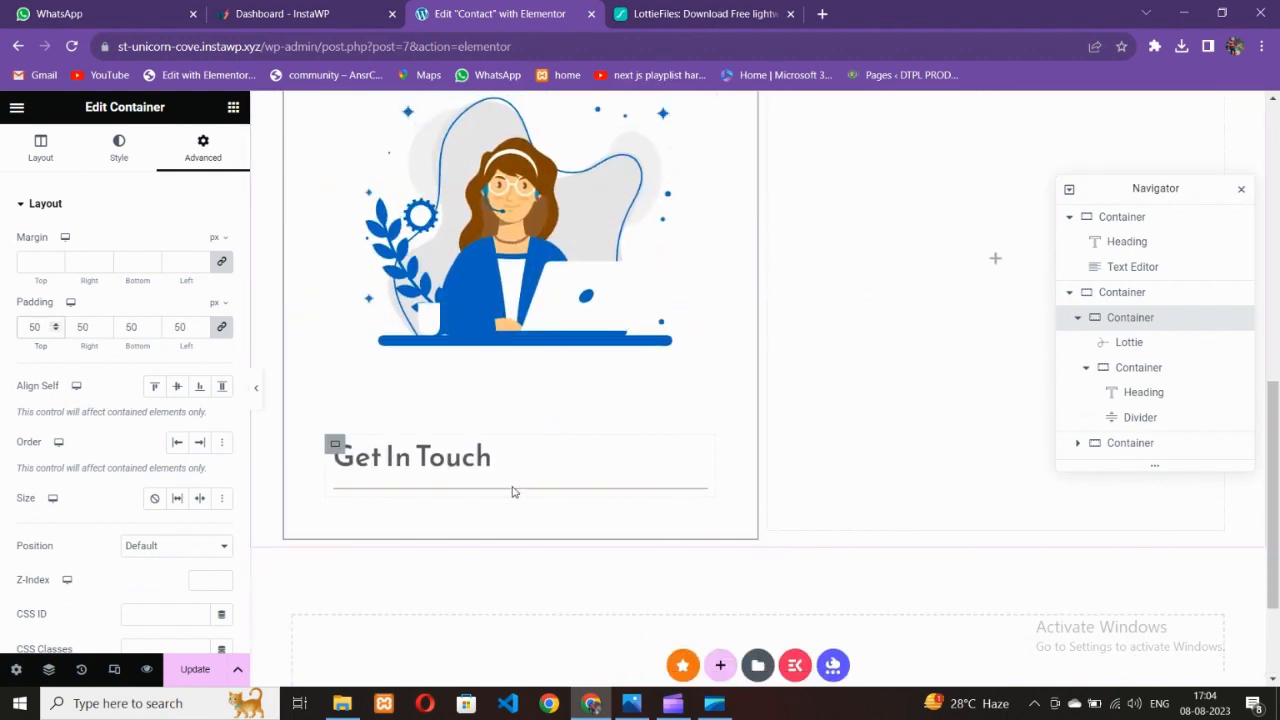
click(233, 107)
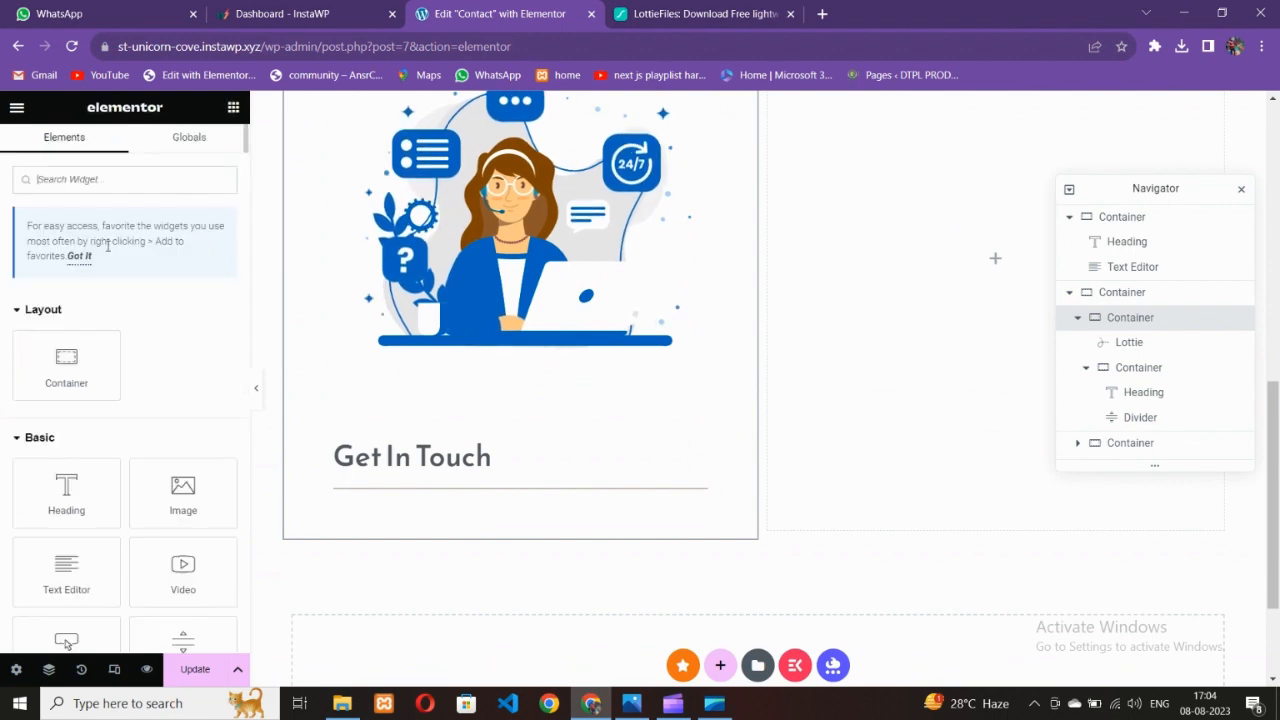
Add a new container below the Get In Touch divider, comparing against the reference design
drag(66, 360, 466, 507)
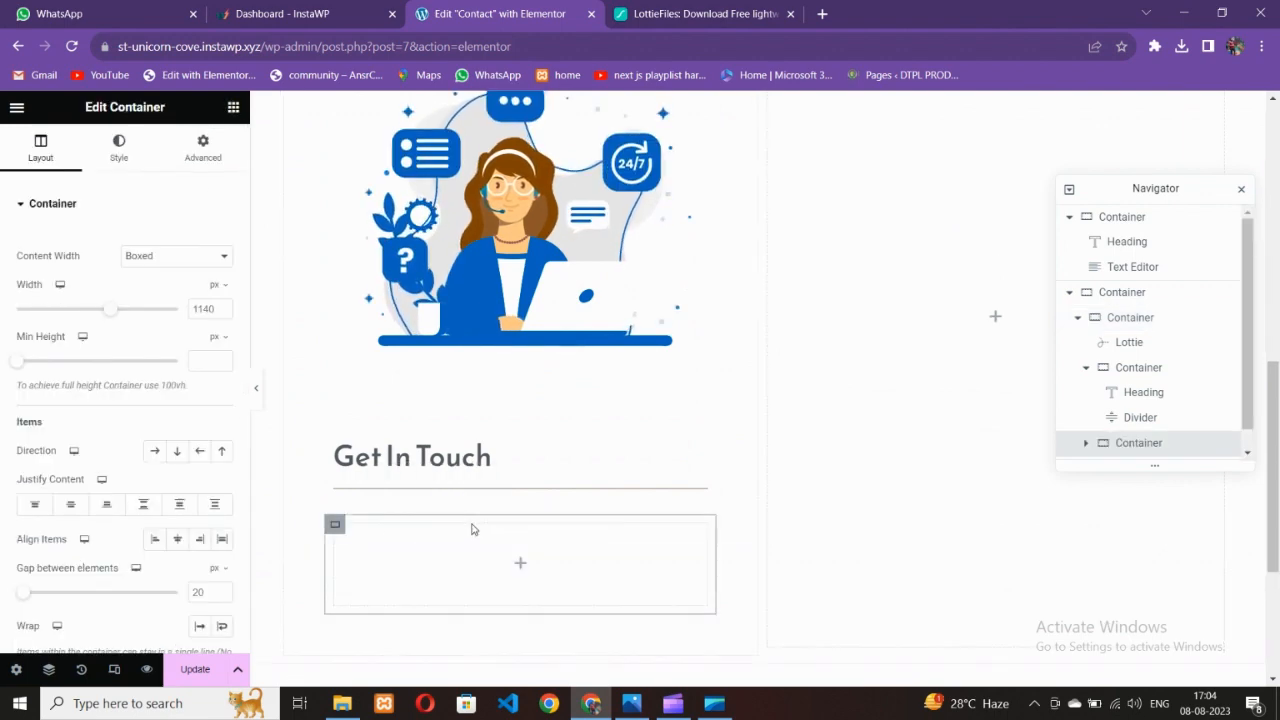
scroll(474, 529, down, 2)
click(636, 698)
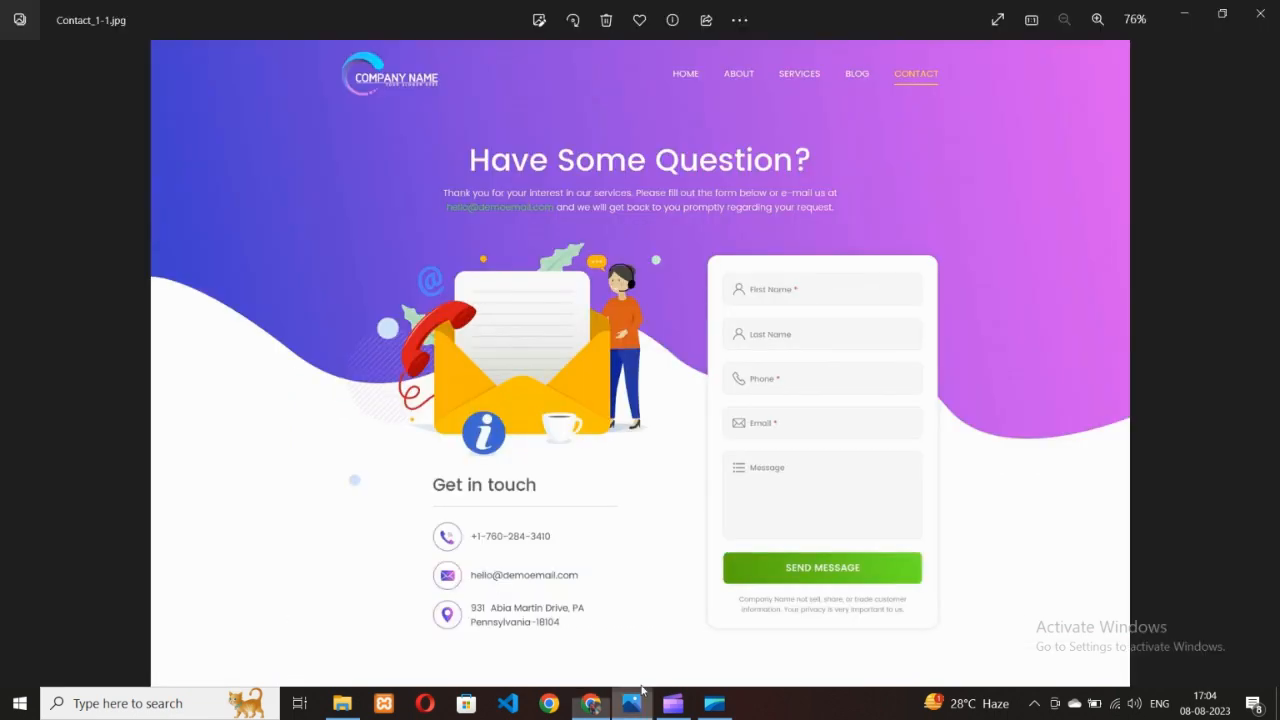
click(591, 704)
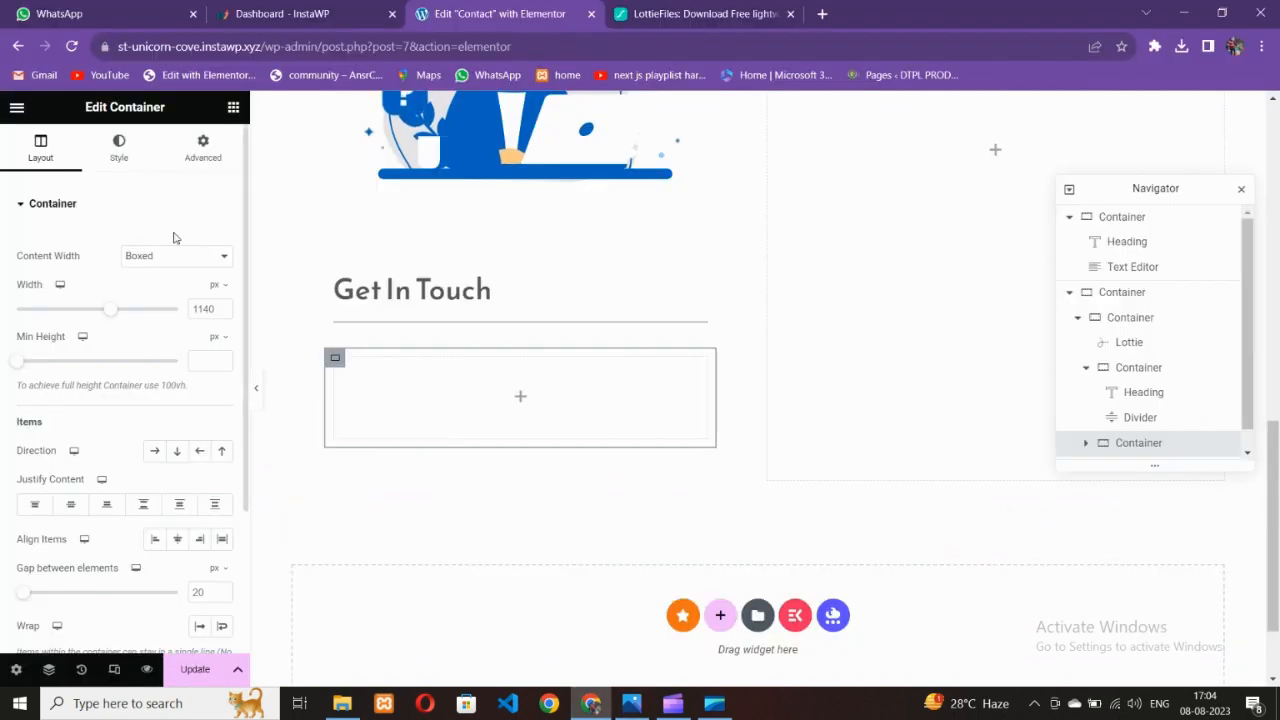
click(233, 107)
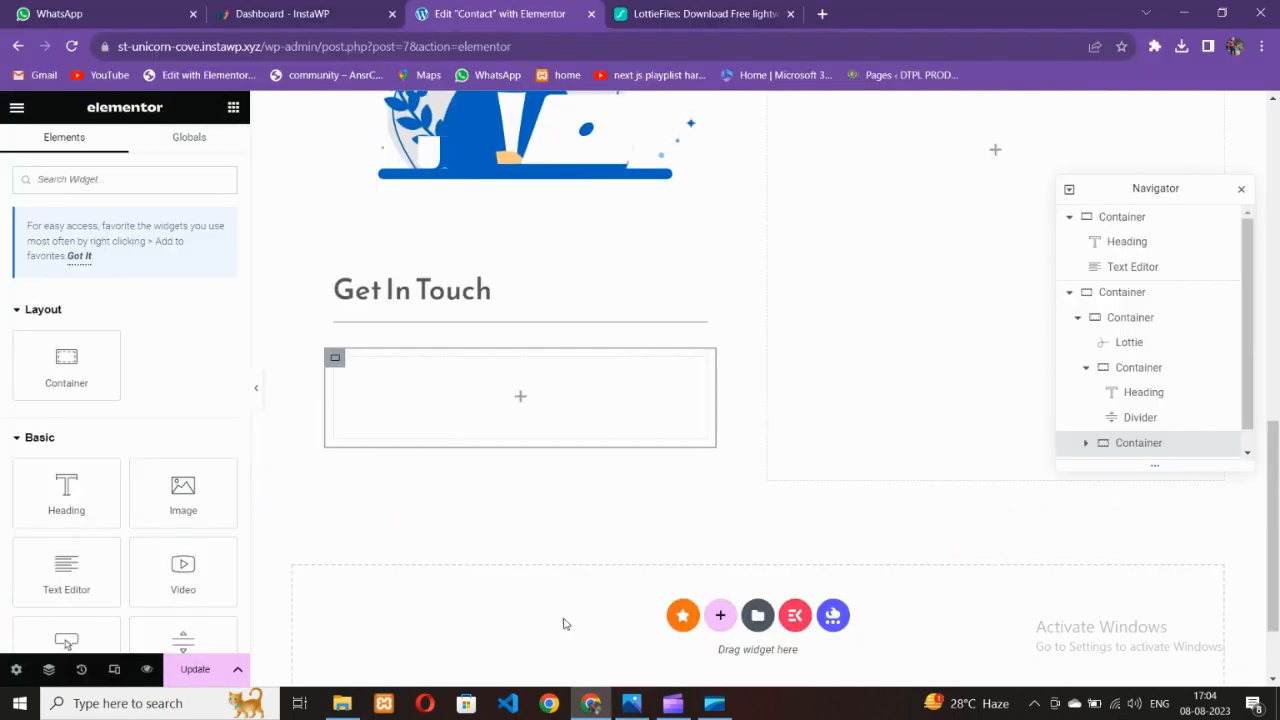
click(631, 703)
click(591, 703)
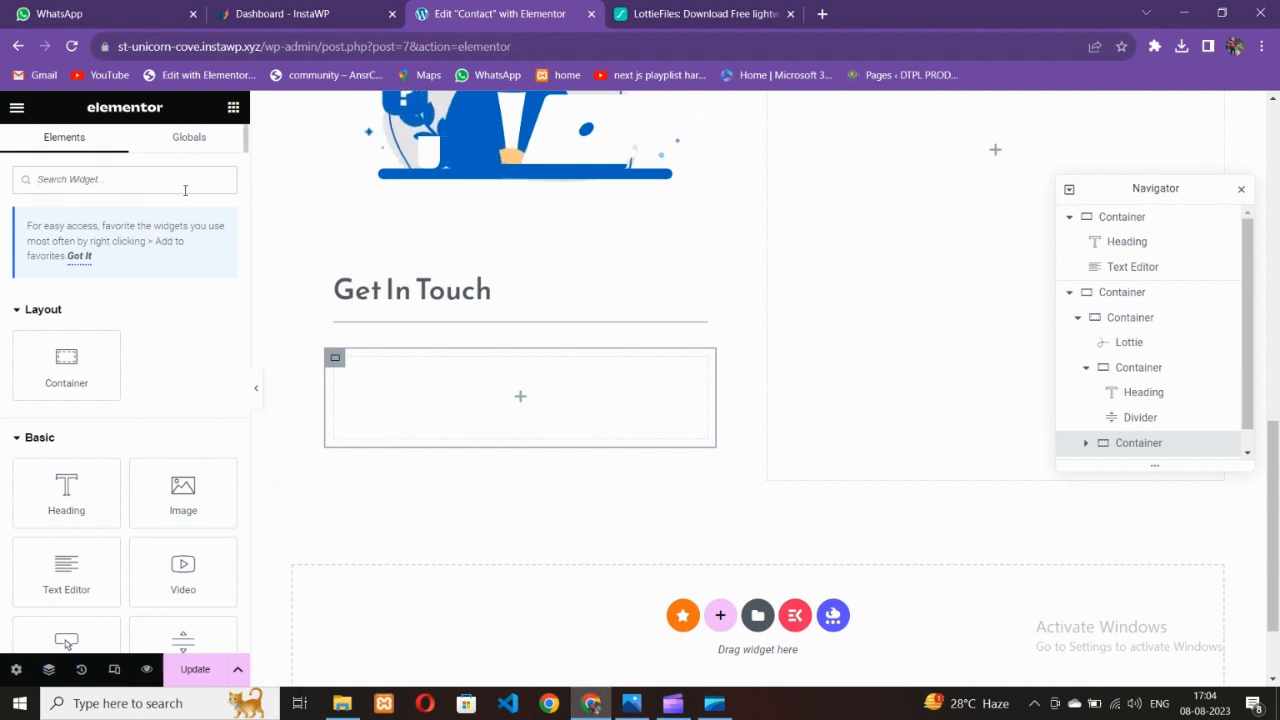
Search widgets for 'icon' and place an Icon widget with the default star in the new container
click(185, 190)
text(icon)
drag(66, 330, 515, 410)
click(631, 703)
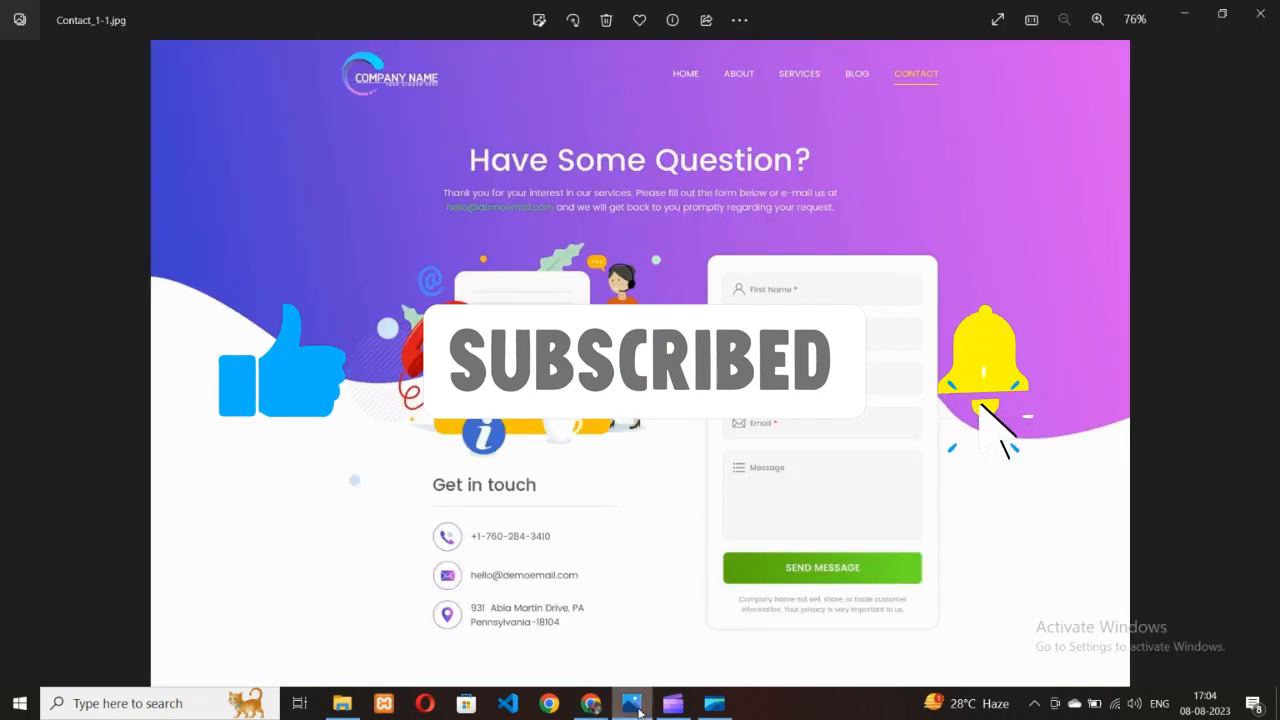
click(591, 703)
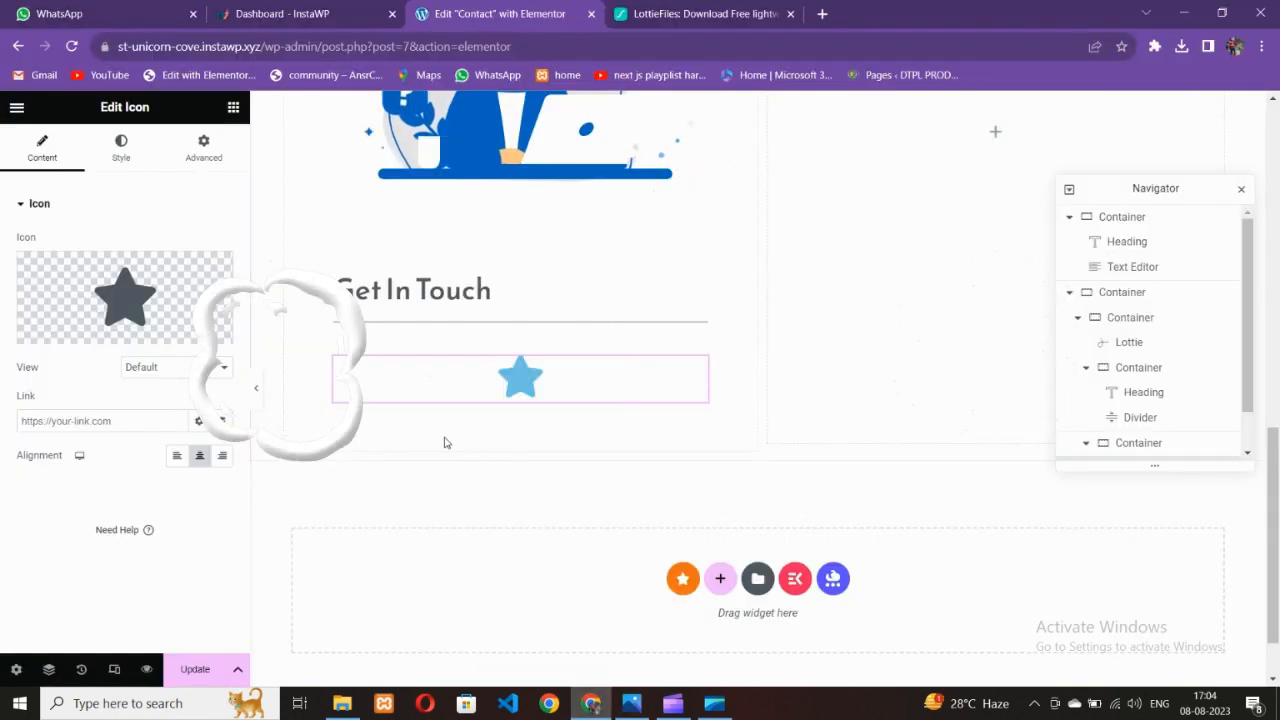
click(631, 703)
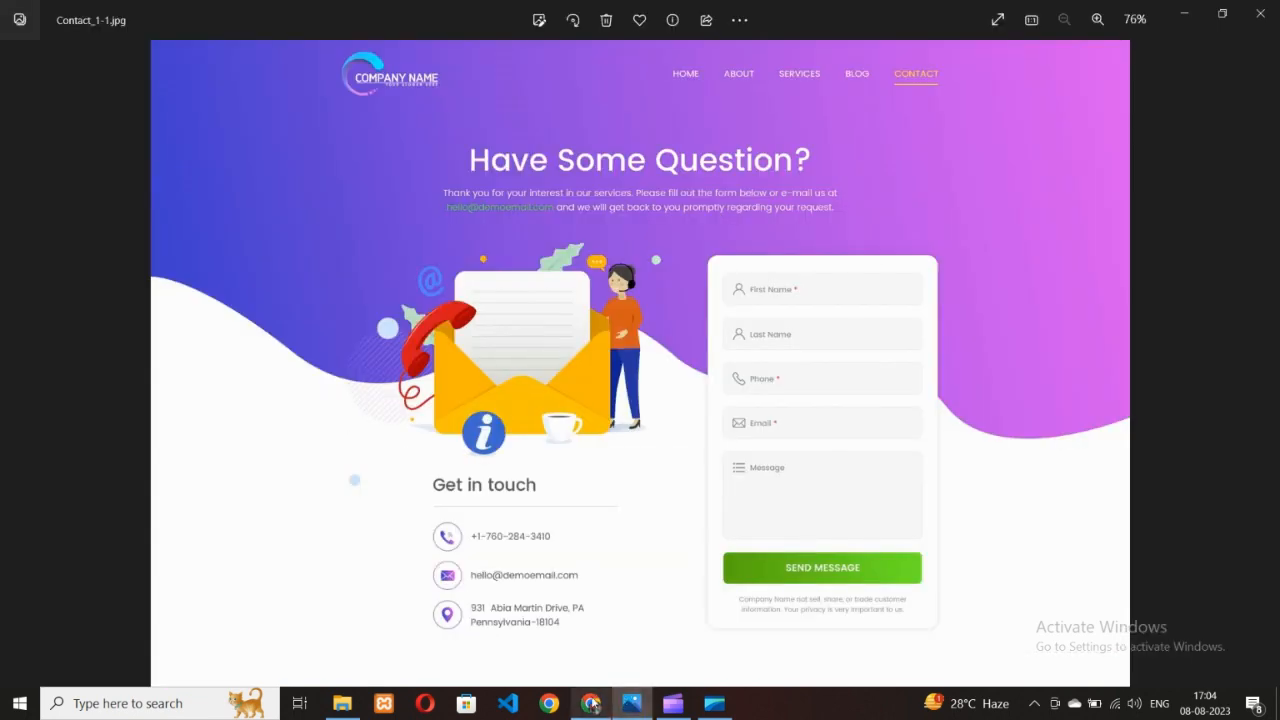
click(591, 703)
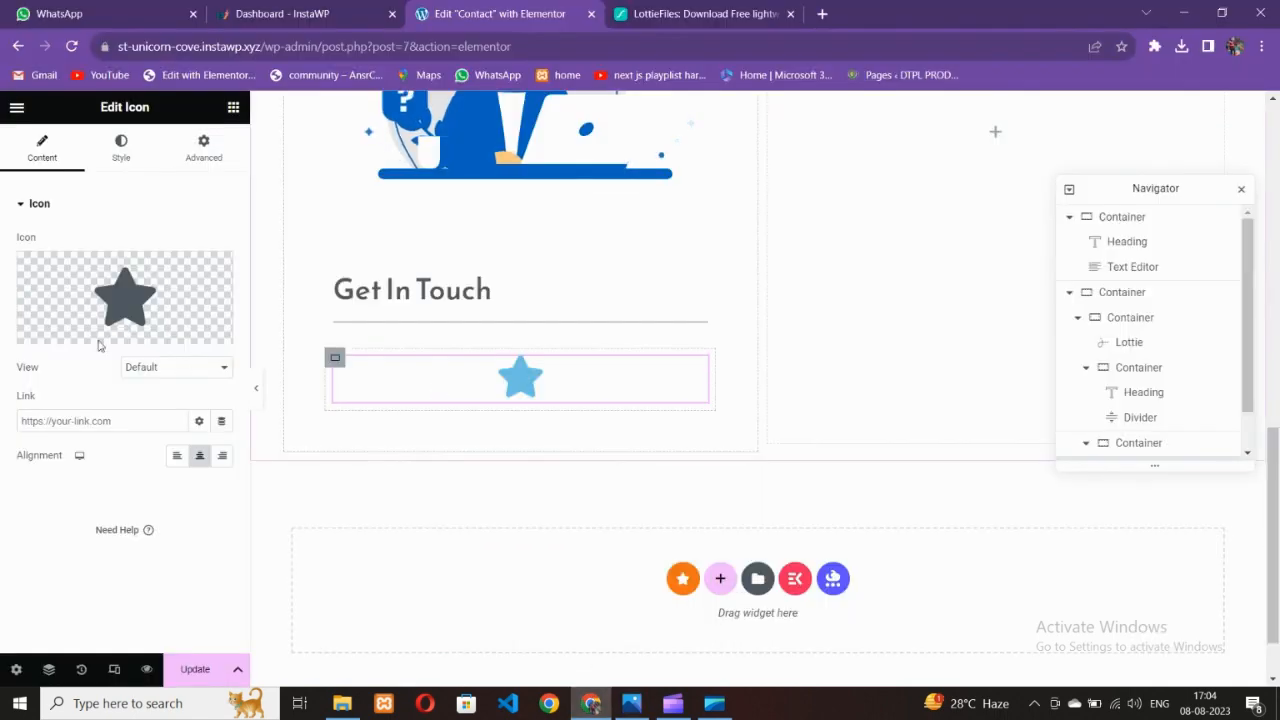
click(233, 107)
scroll(139, 395, down, 2)
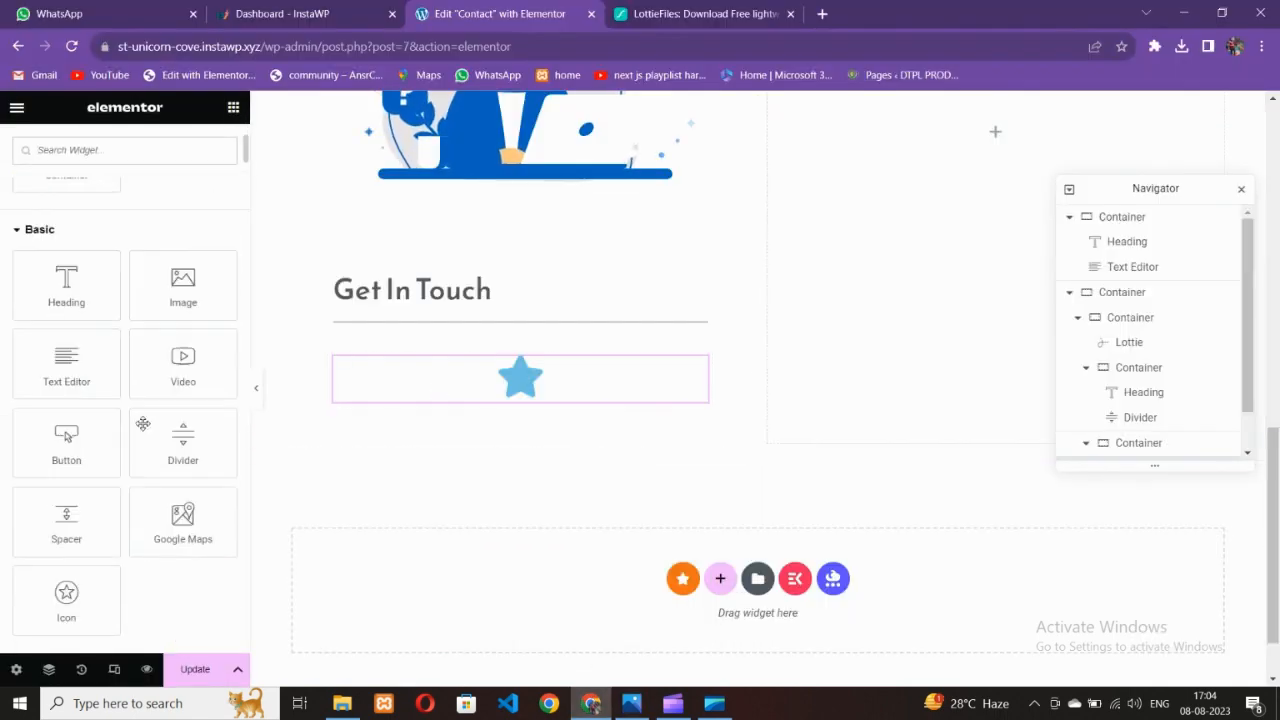
Add a Heading under the star icon and set the container direction to Row
drag(82, 306, 528, 384)
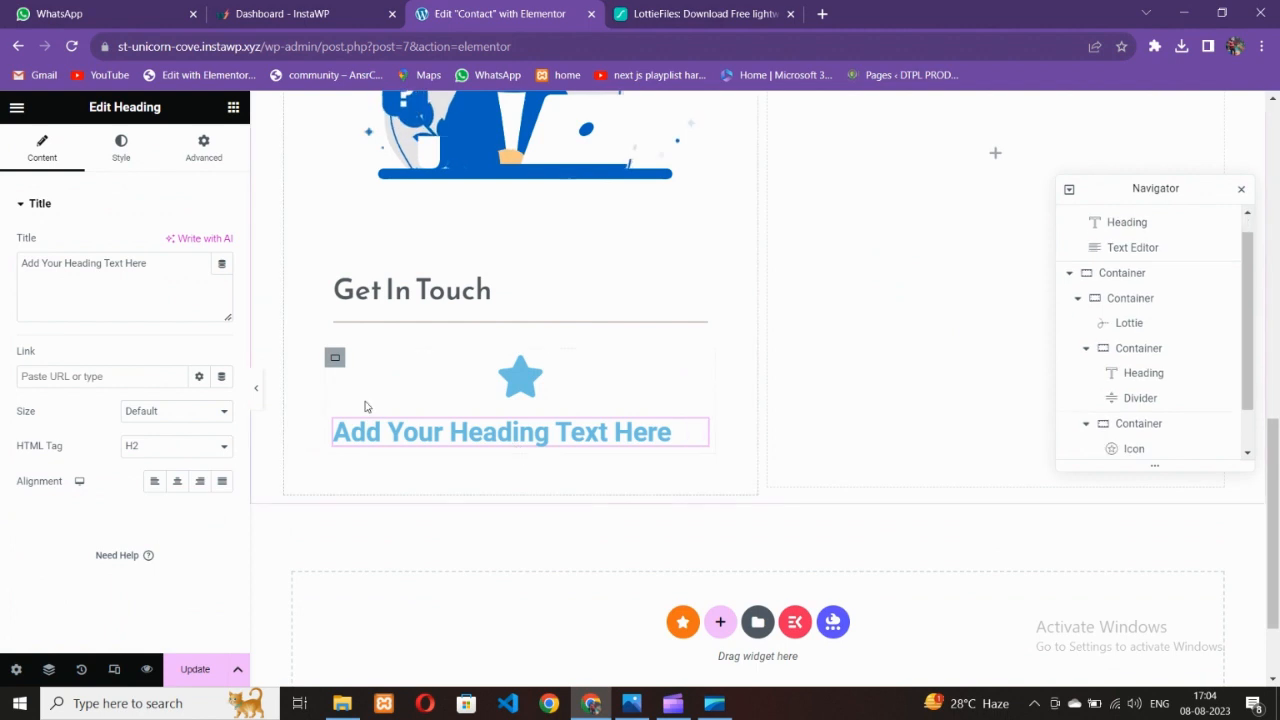
click(336, 360)
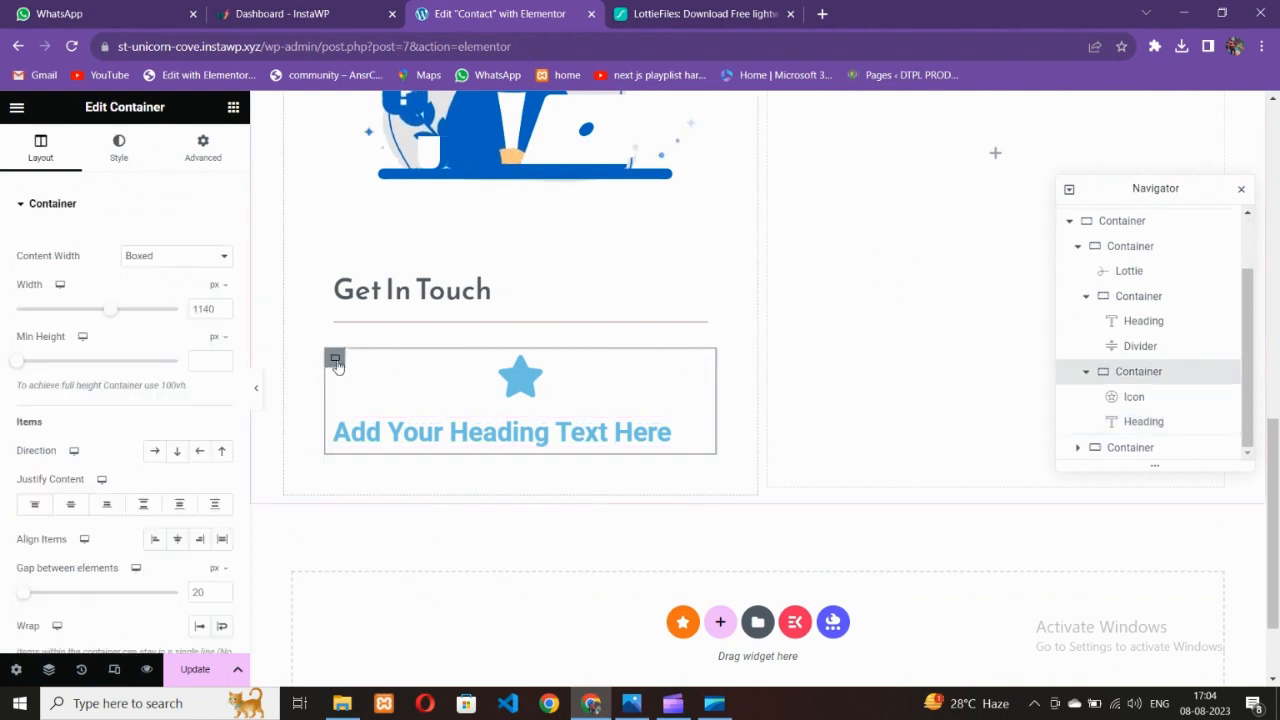
click(155, 451)
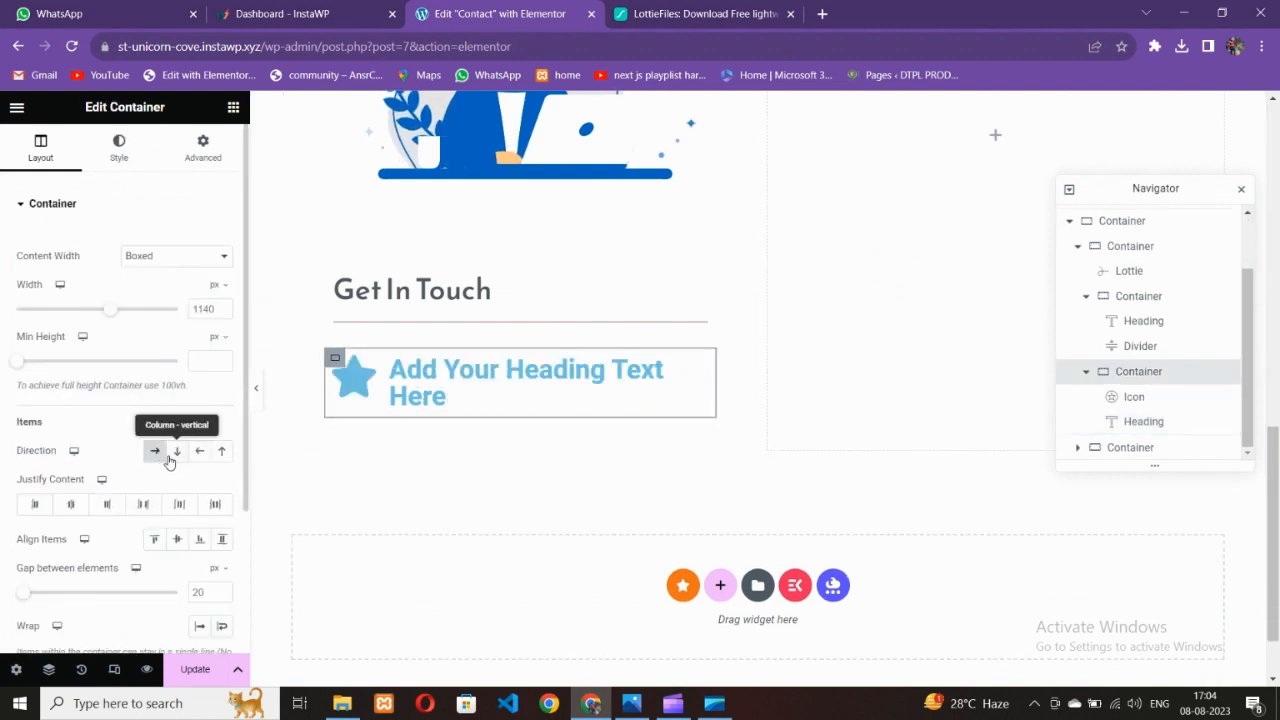
Select the star icon and filter the Icon Library by 'phon' to find phone icons
click(358, 382)
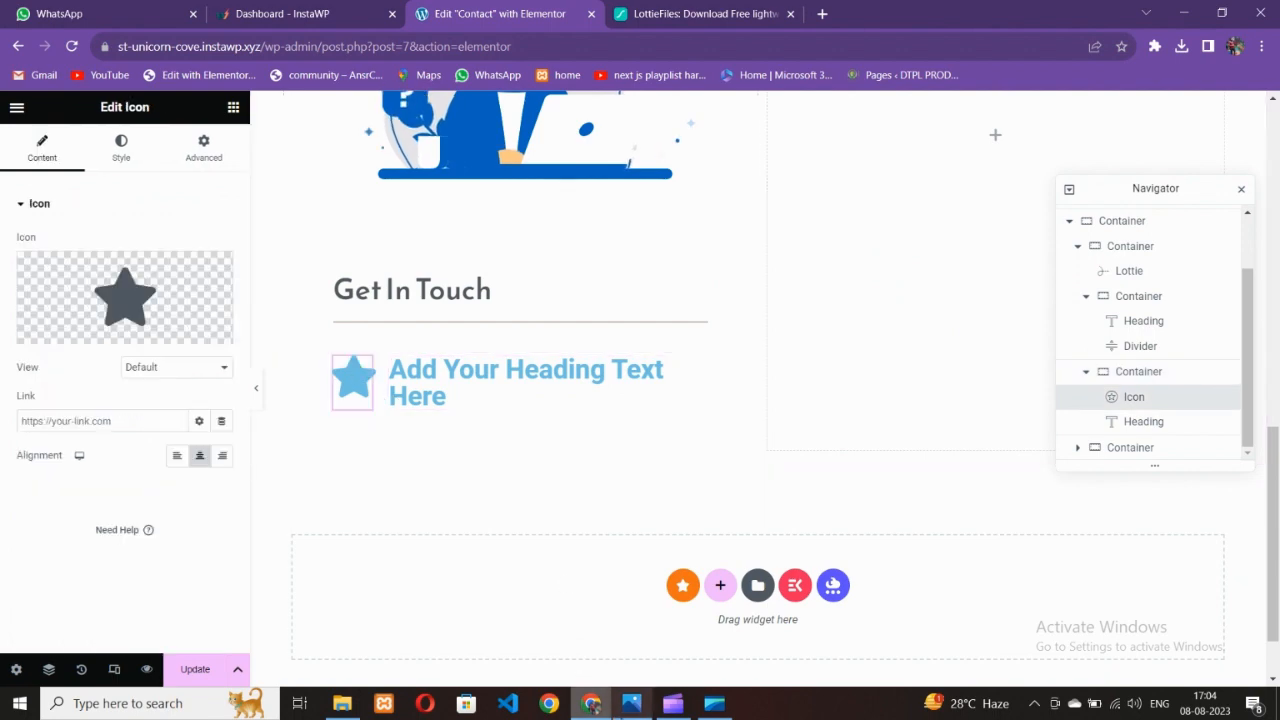
click(628, 708)
click(615, 708)
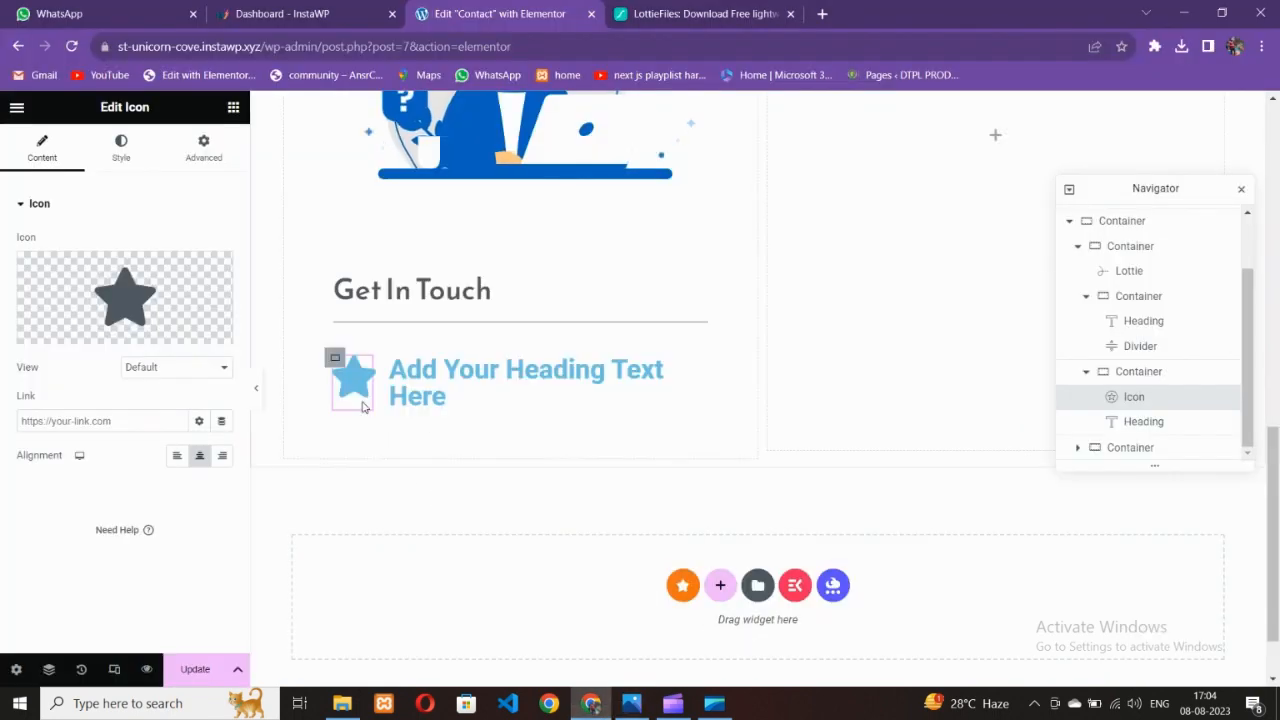
click(125, 300)
click(575, 175)
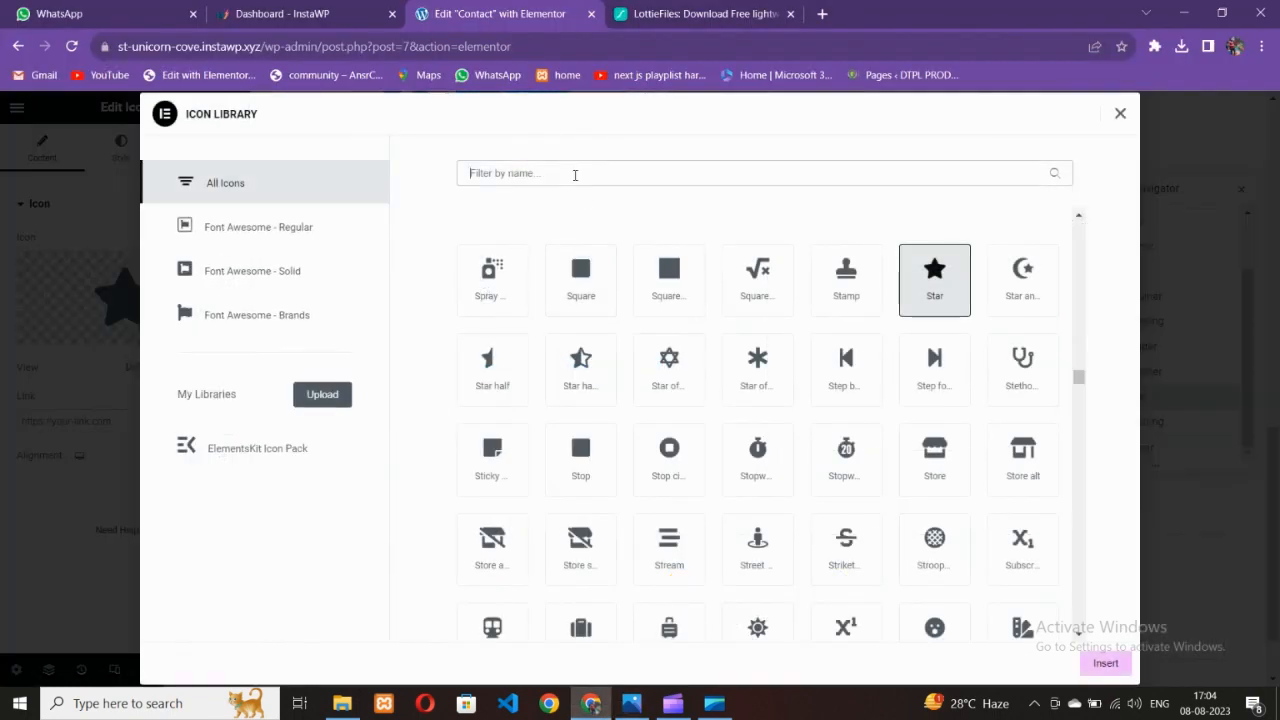
text(phone)
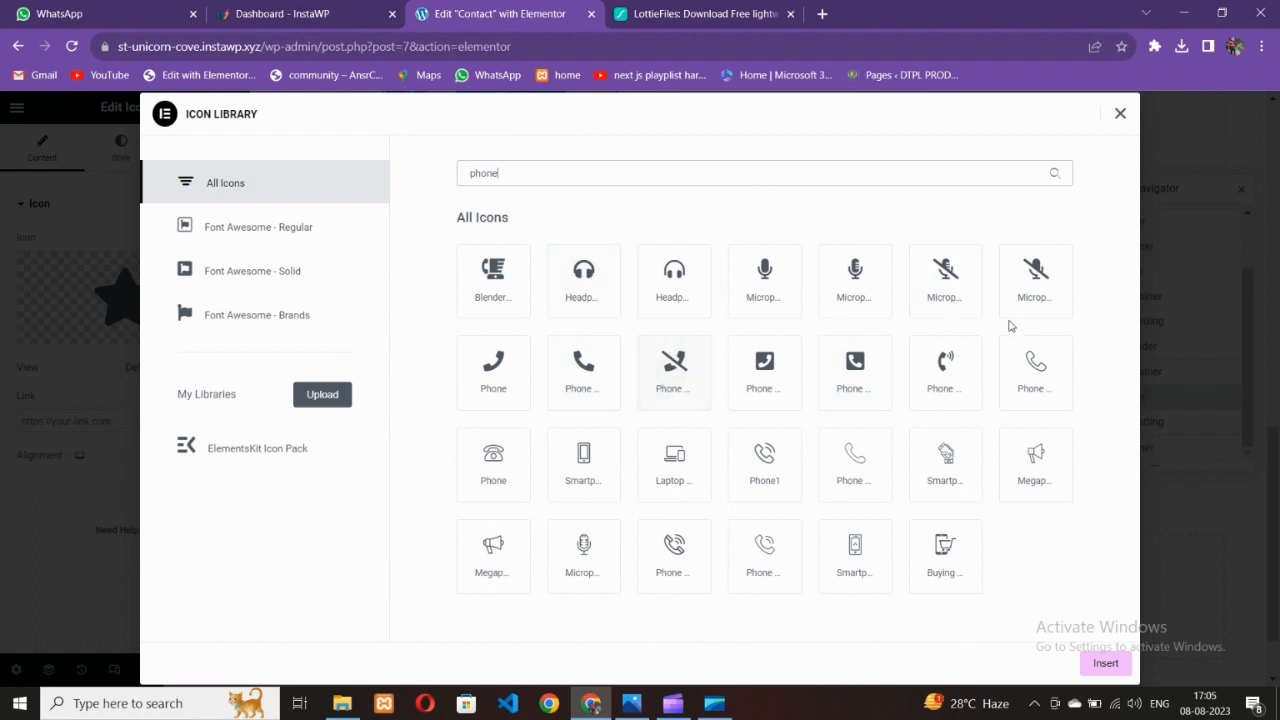
Insert the ringing phone icon from the 'phone' search results into the Icon widget
click(600, 390)
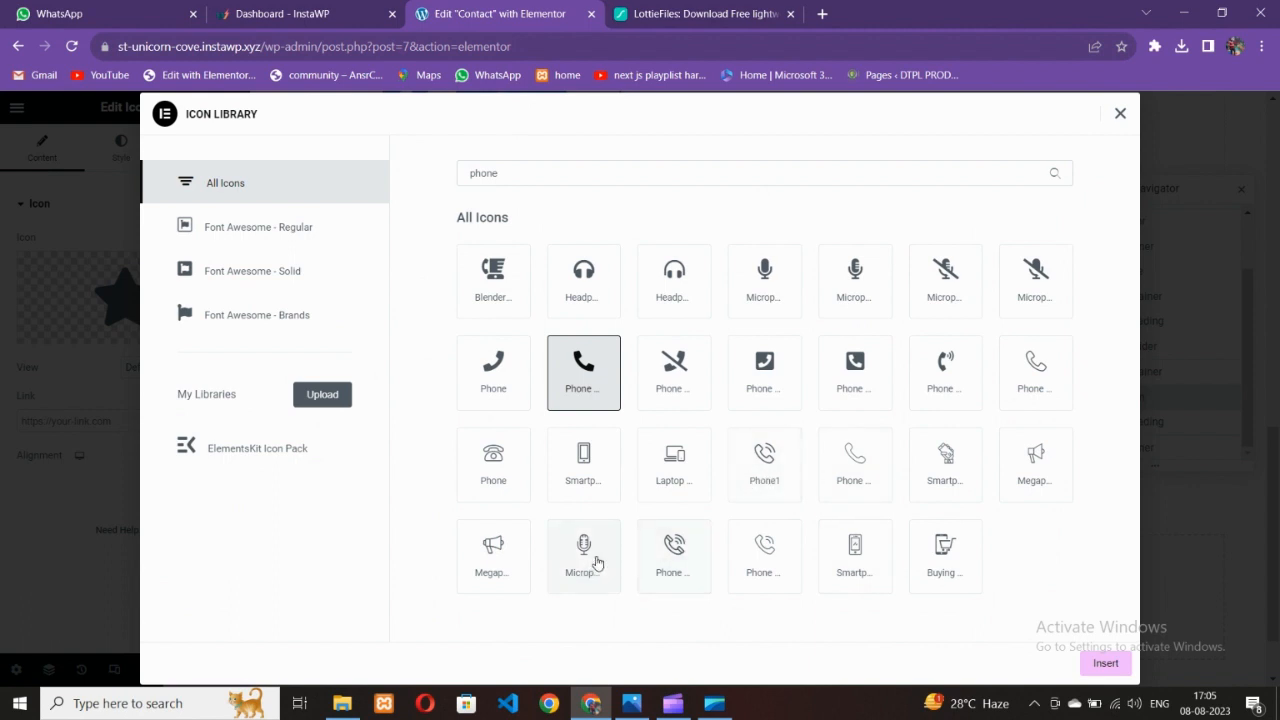
click(677, 558)
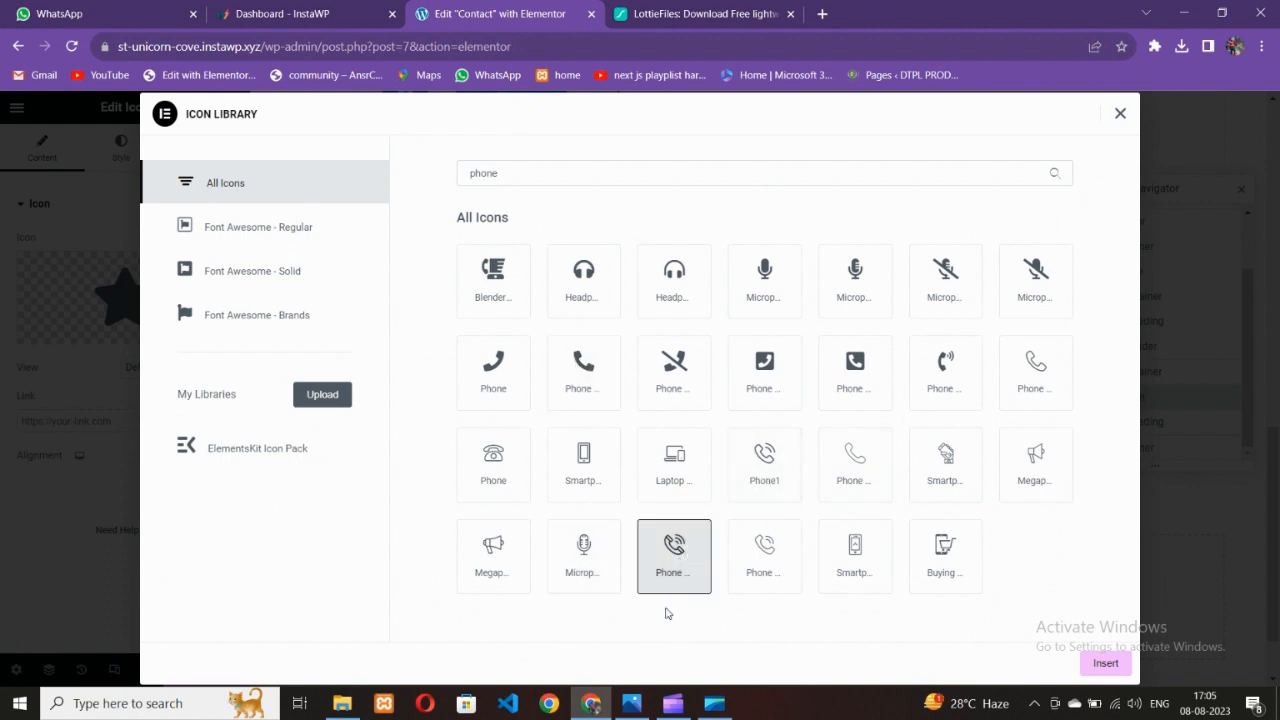
click(1110, 665)
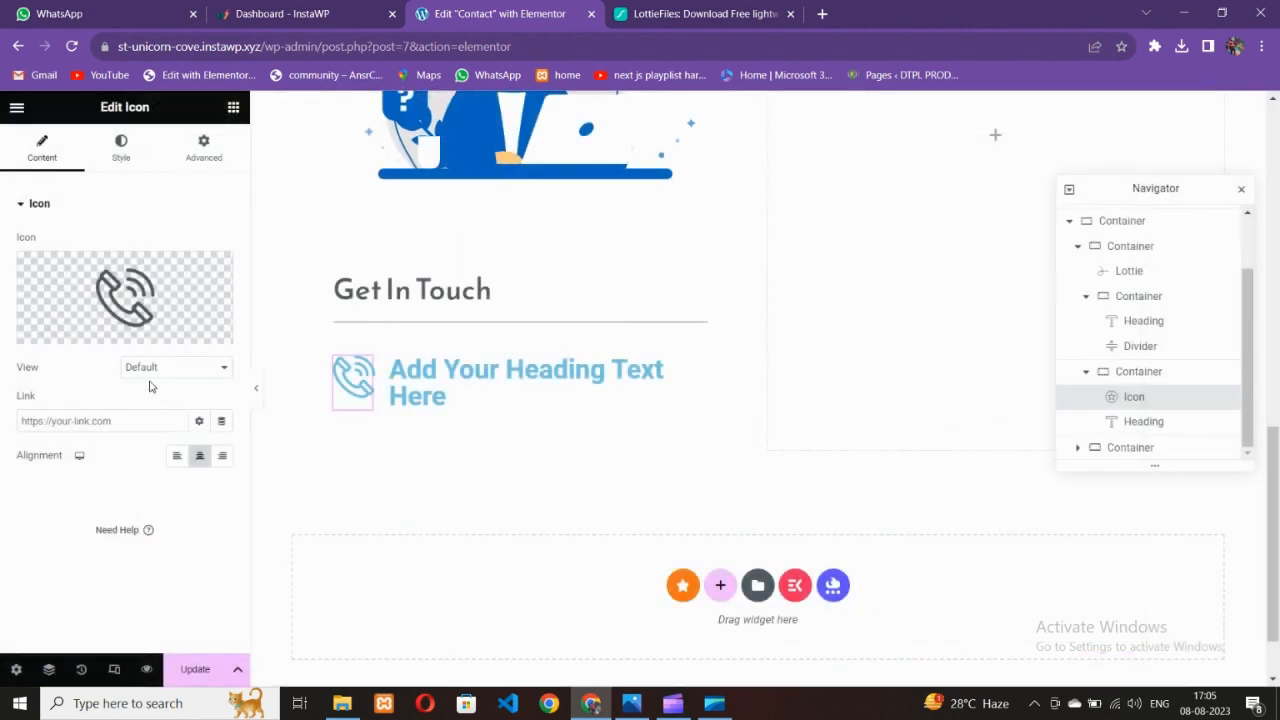
Set the phone icon's View to Framed, giving it a circular frame
click(152, 369)
click(632, 703)
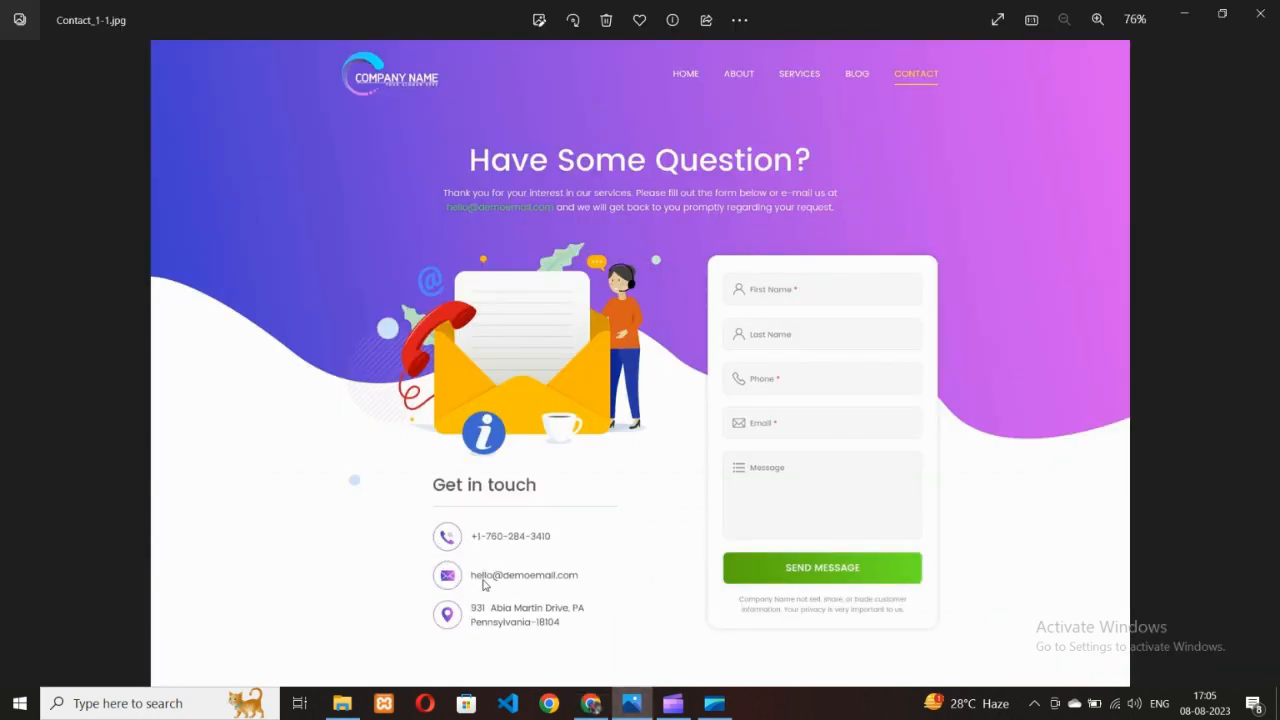
click(591, 703)
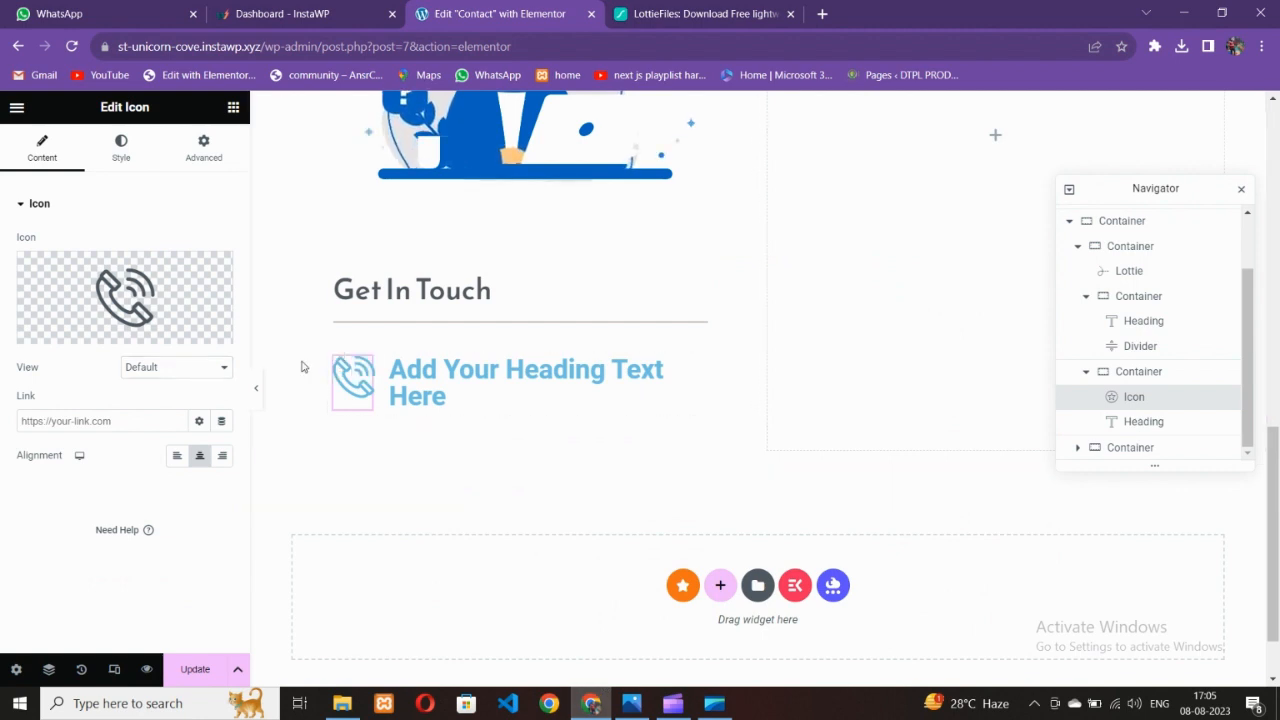
click(165, 368)
click(155, 410)
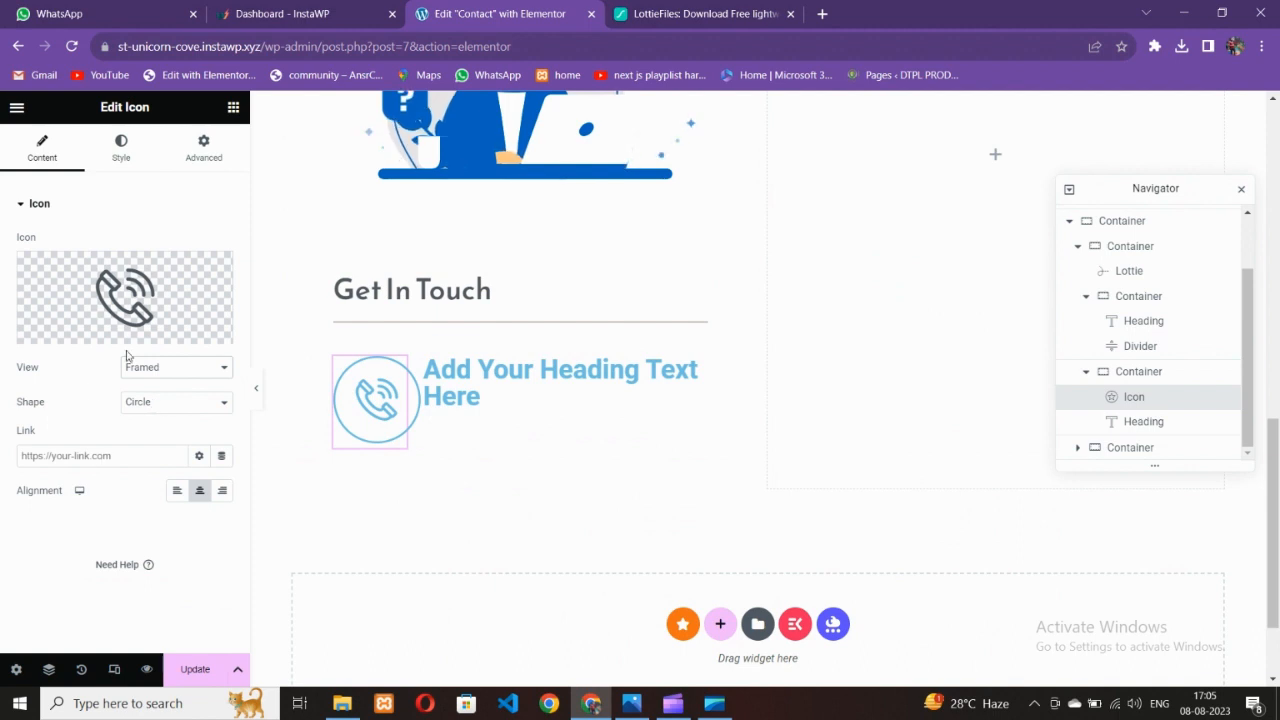
Look up the dark blue used as the hero gradient's first colour
click(118, 152)
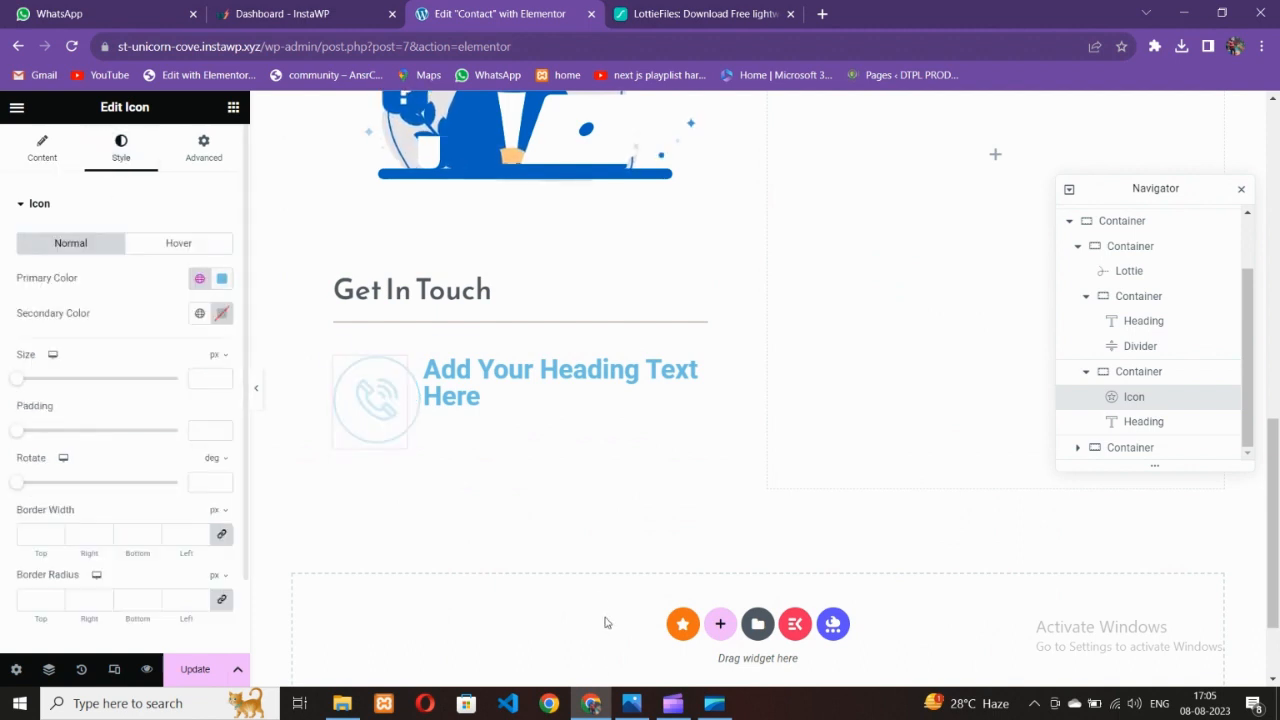
click(627, 706)
click(603, 710)
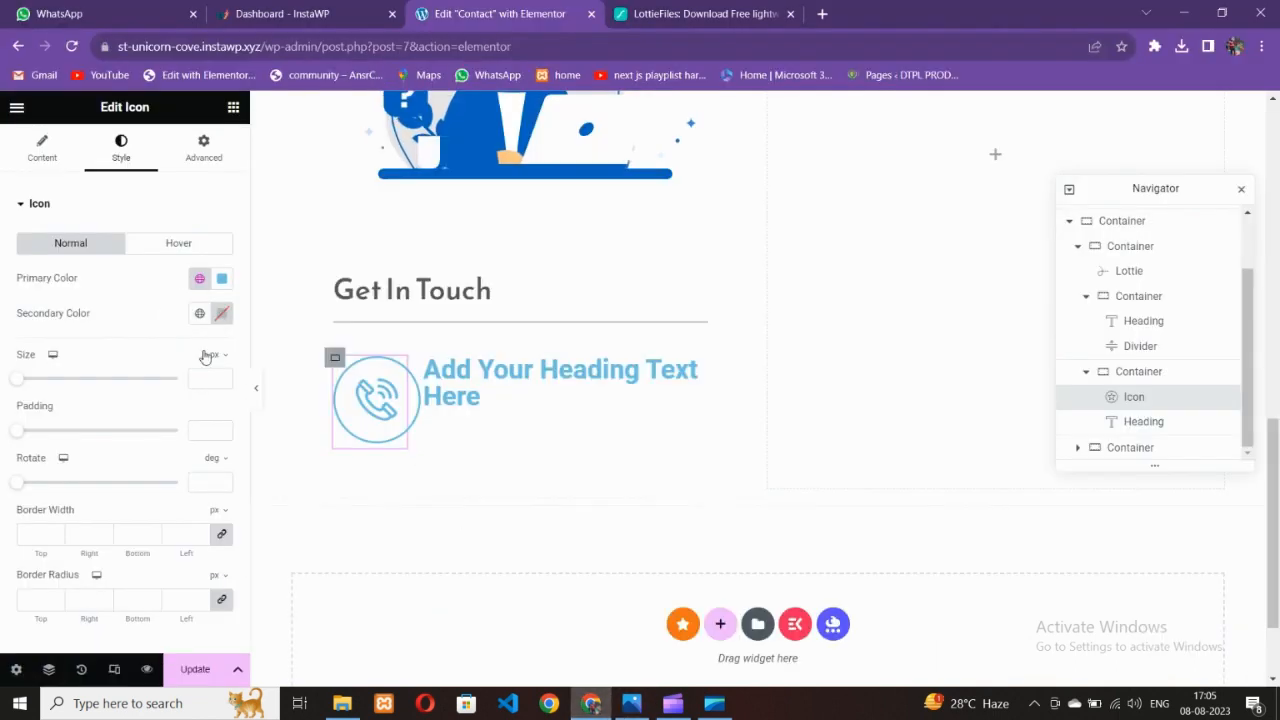
scroll(572, 355, up, 10)
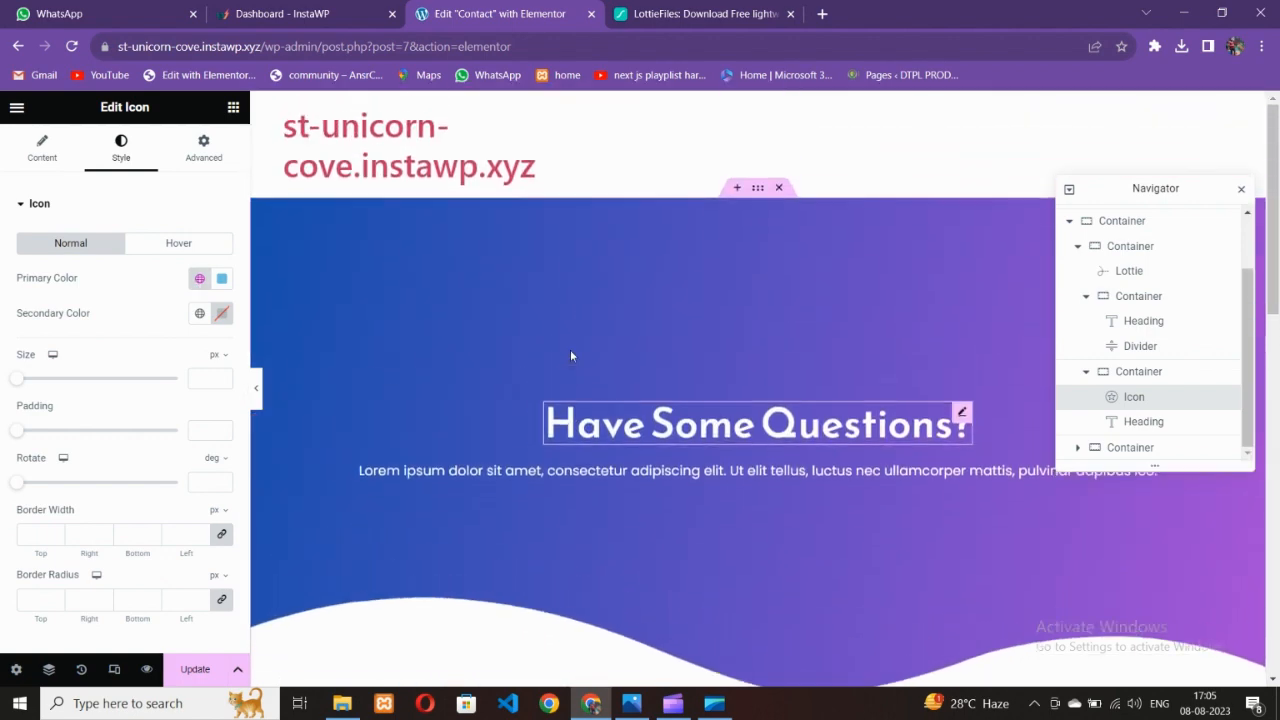
click(722, 235)
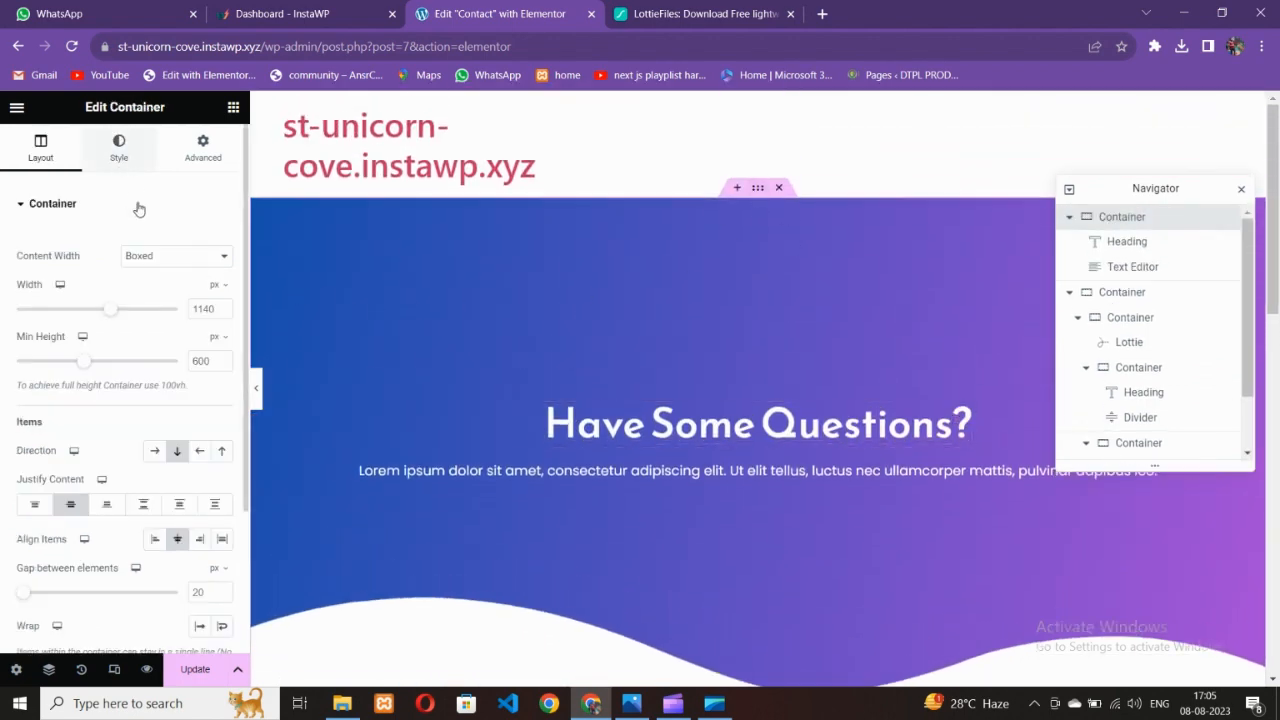
click(119, 148)
click(222, 313)
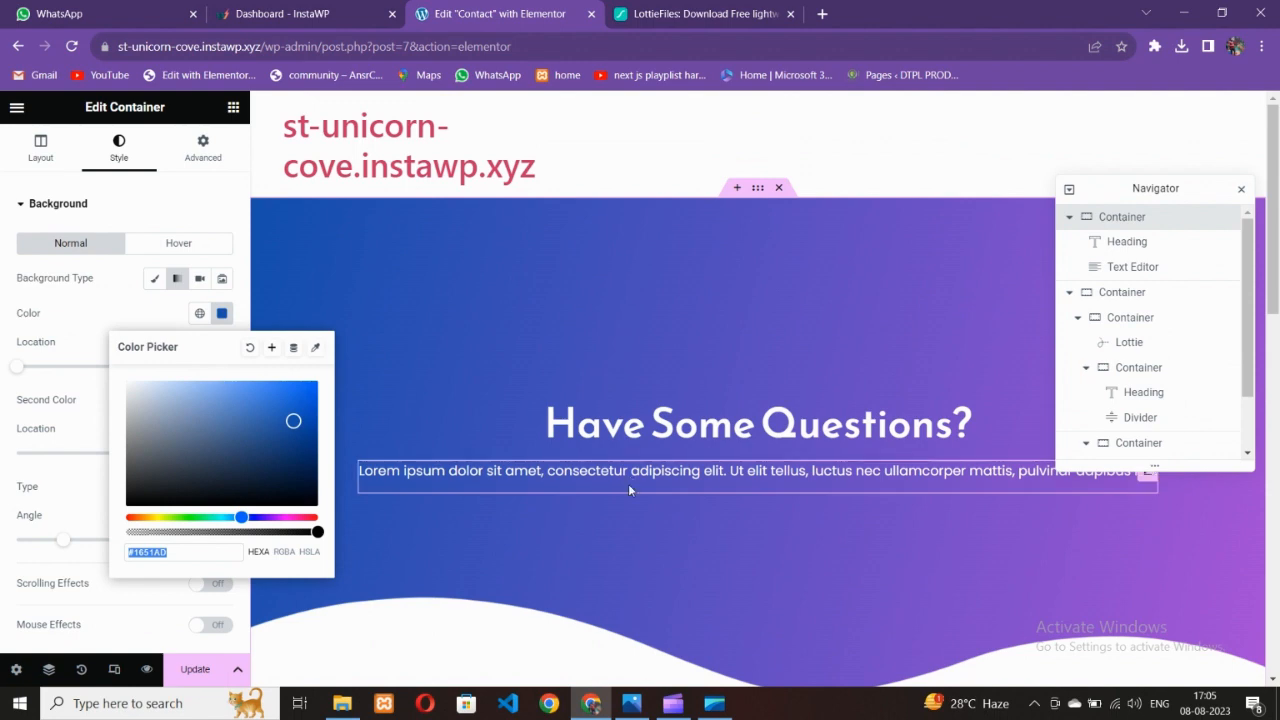
scroll(623, 480, down, 5)
Paste the dark blue into the heading text colour and the icon's Primary Color (#1651AD)
click(623, 512)
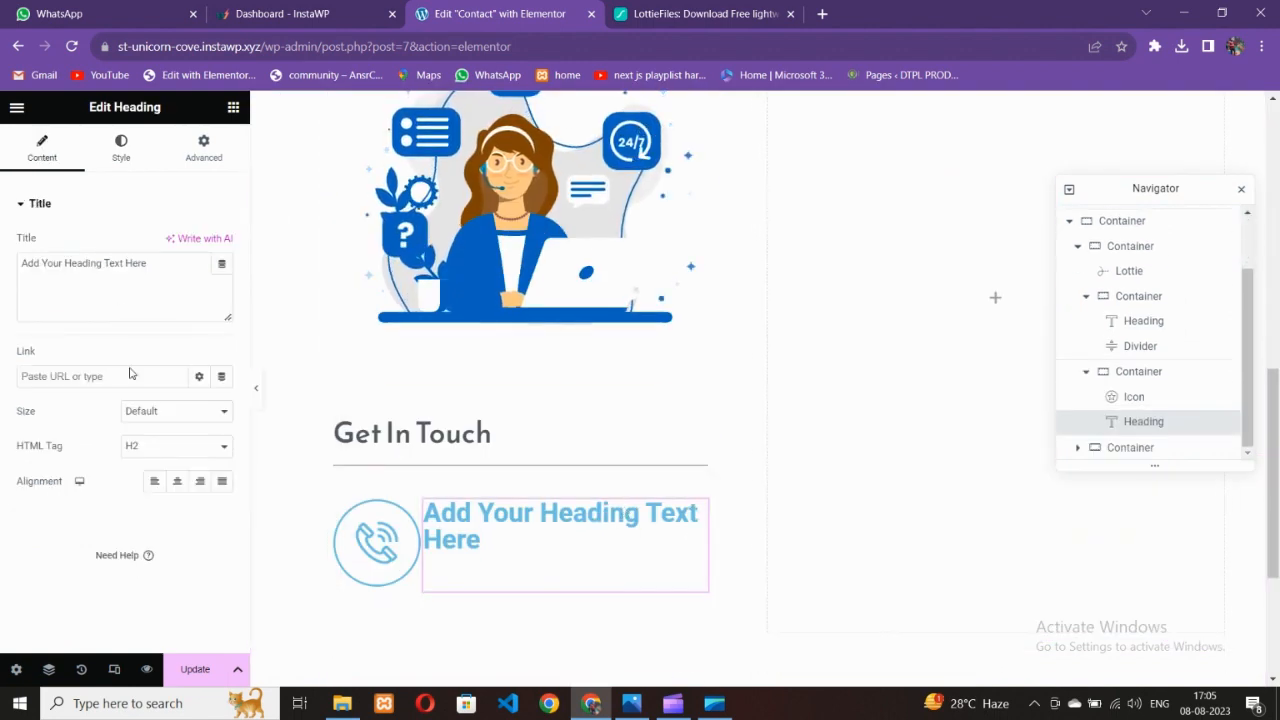
click(121, 148)
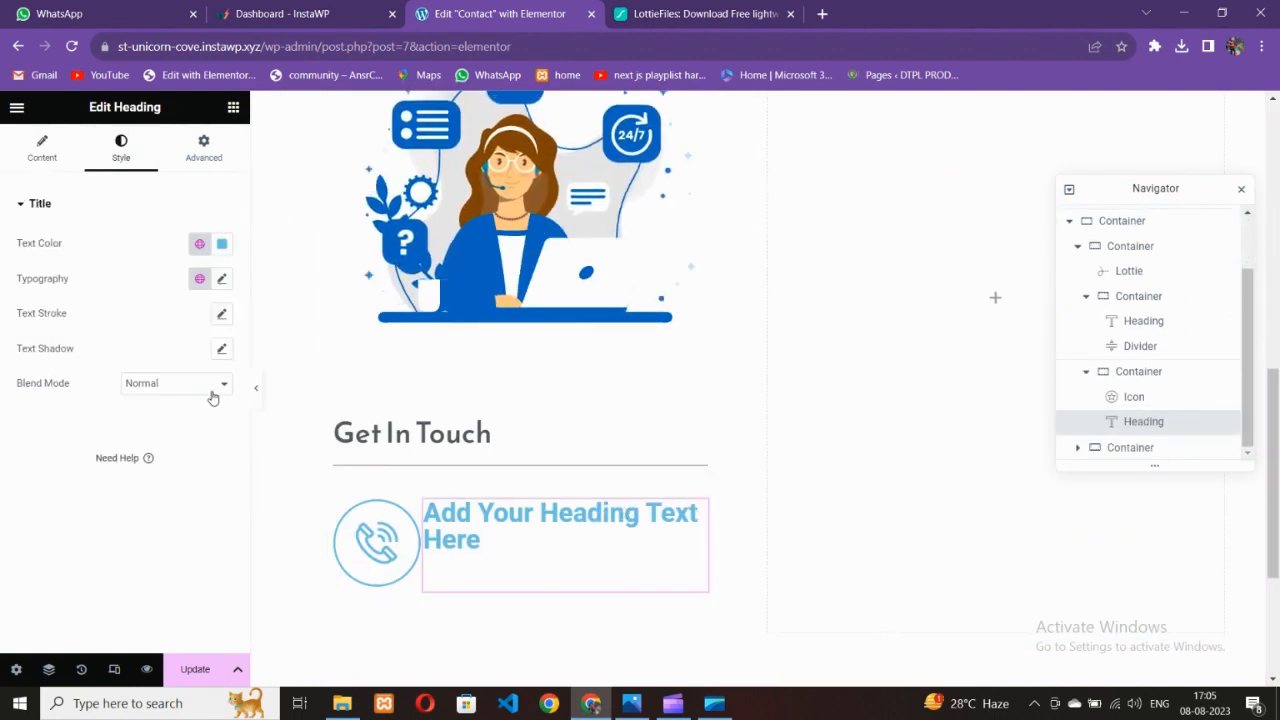
click(224, 246)
key(ctrl+v)
click(110, 593)
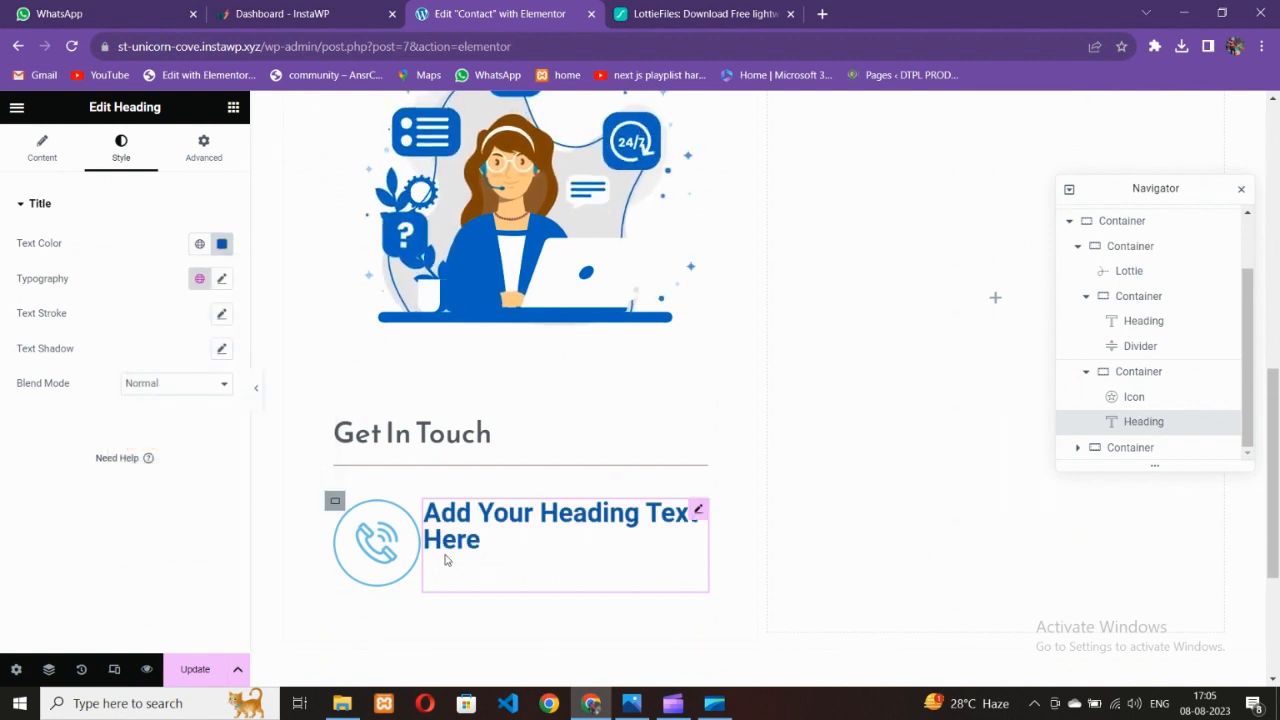
click(390, 560)
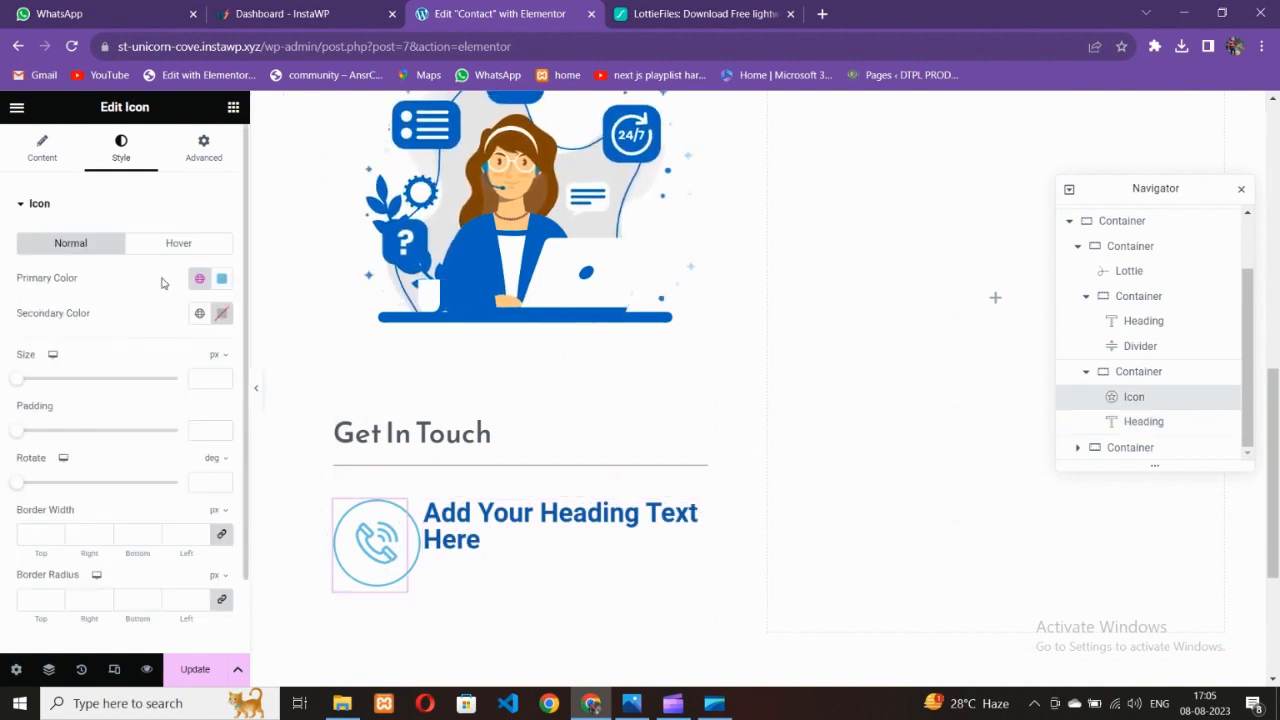
click(222, 278)
key(ctrl+v)
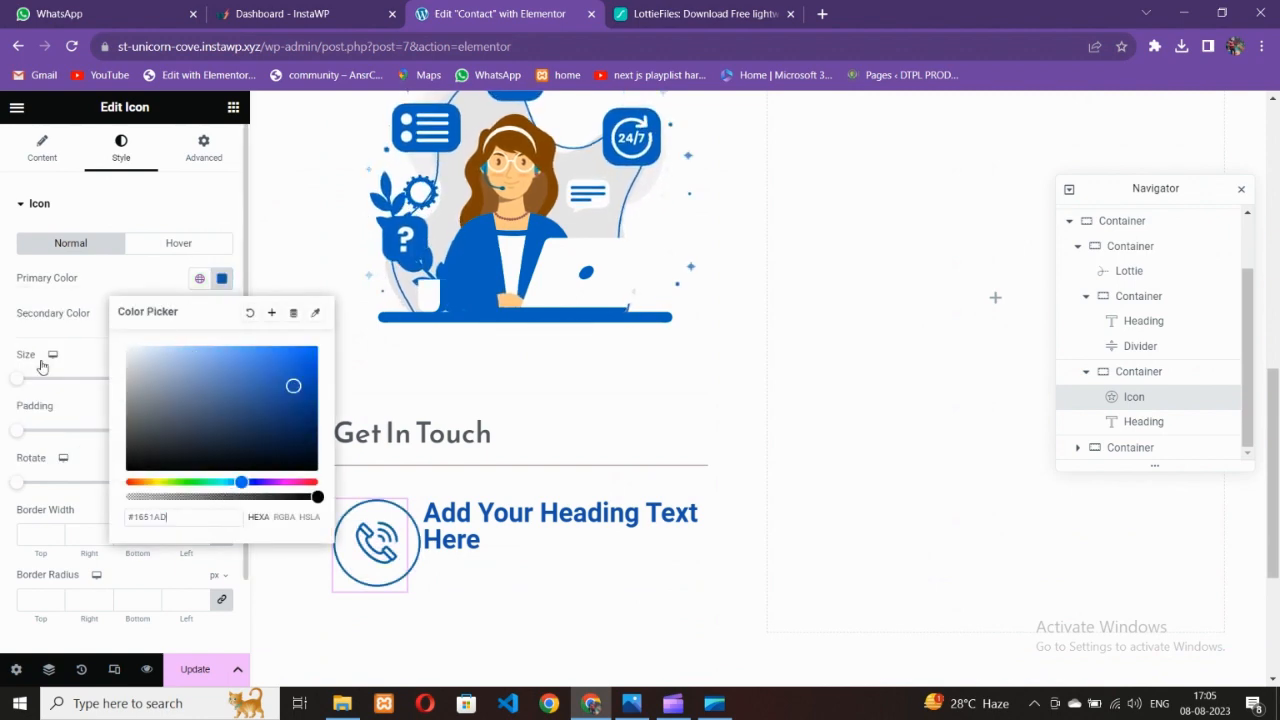
click(42, 362)
Change the heading's text colour to the global Secondary grey
click(650, 713)
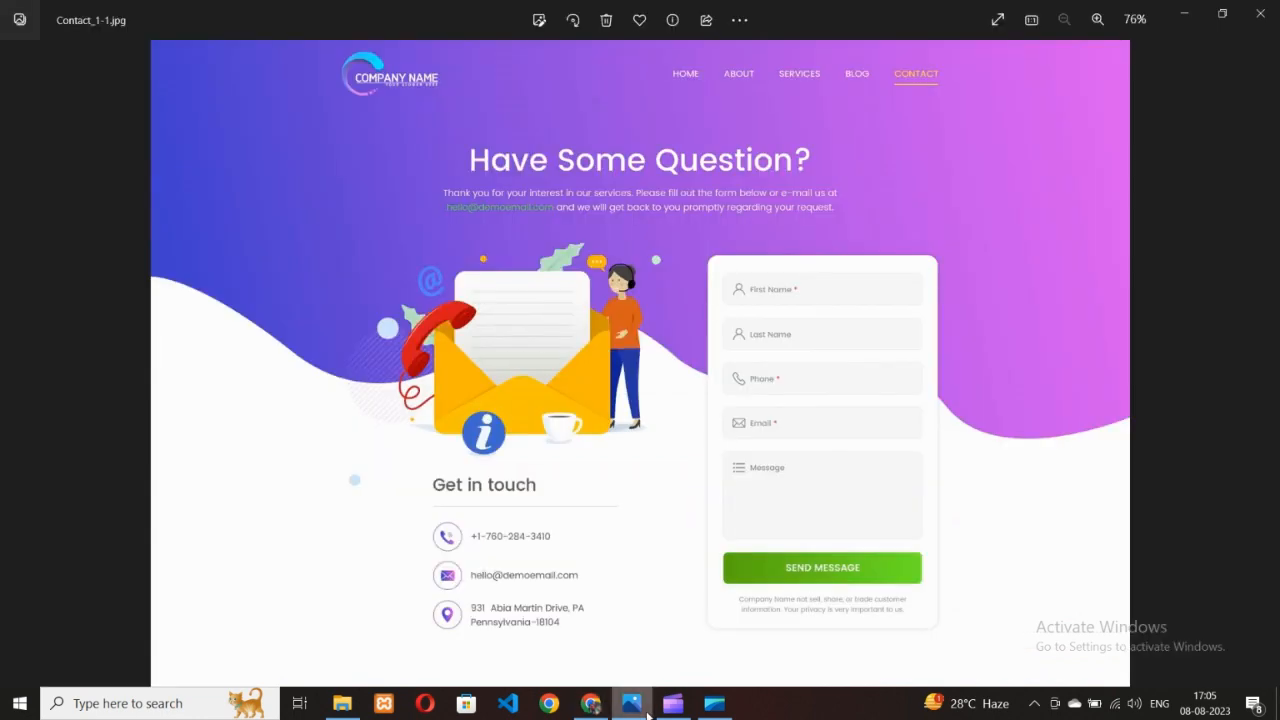
click(595, 702)
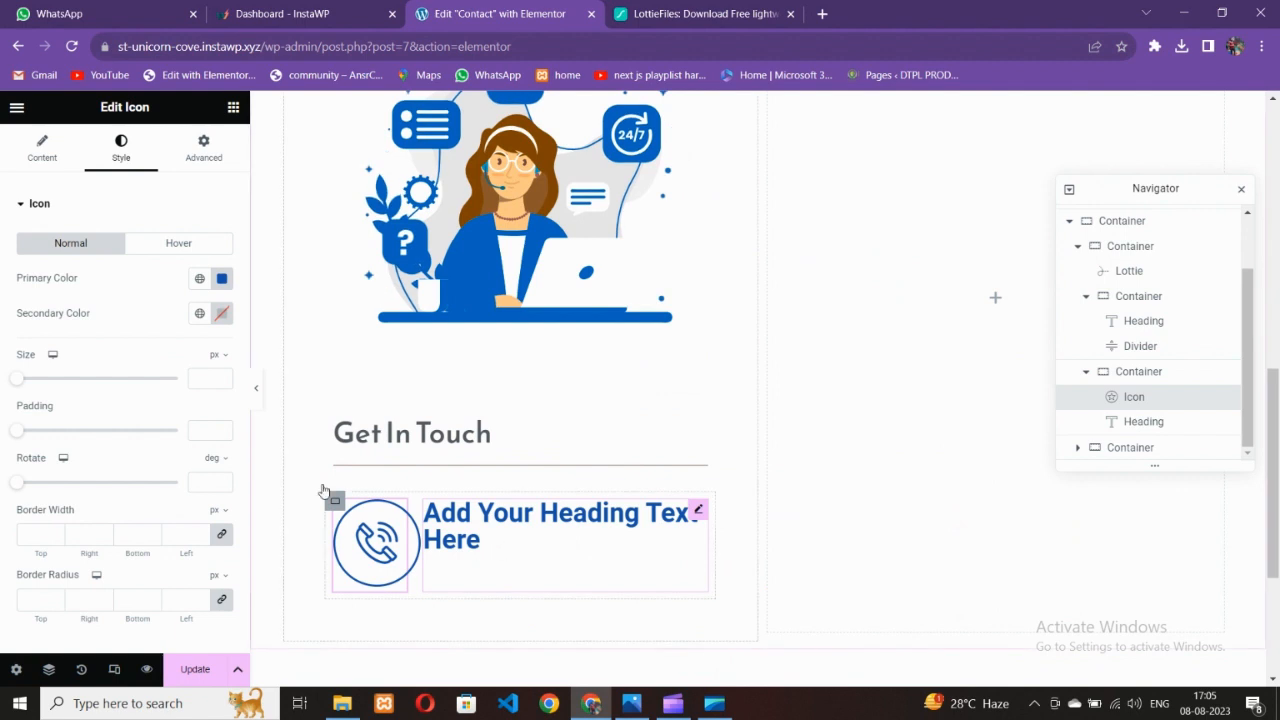
click(470, 525)
click(199, 243)
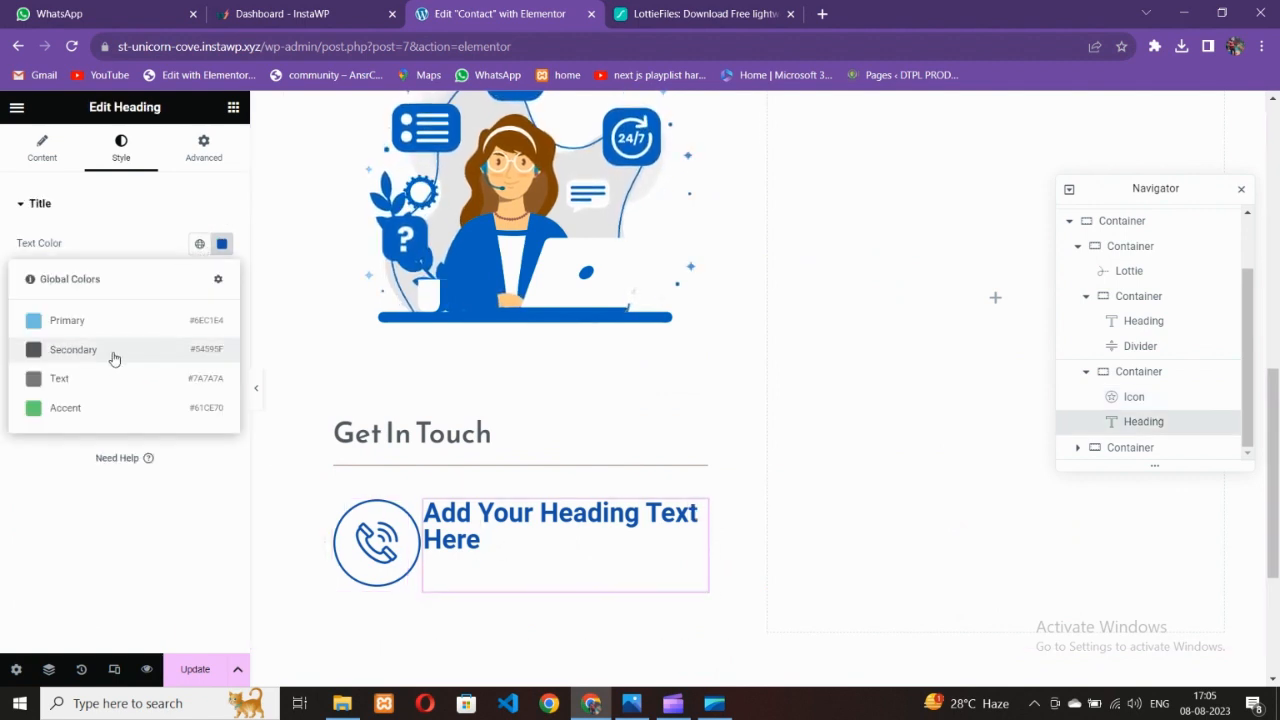
click(114, 352)
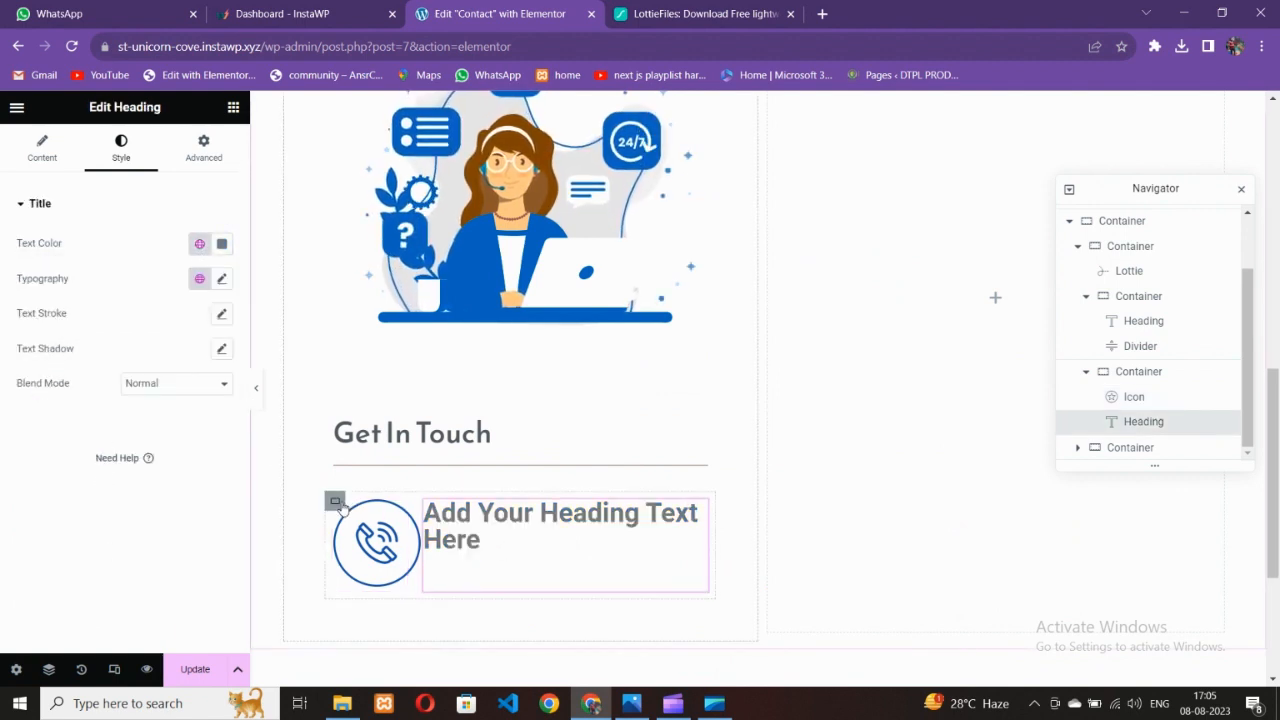
Set the row container's Align Items to Center and its Gap to 0
click(336, 502)
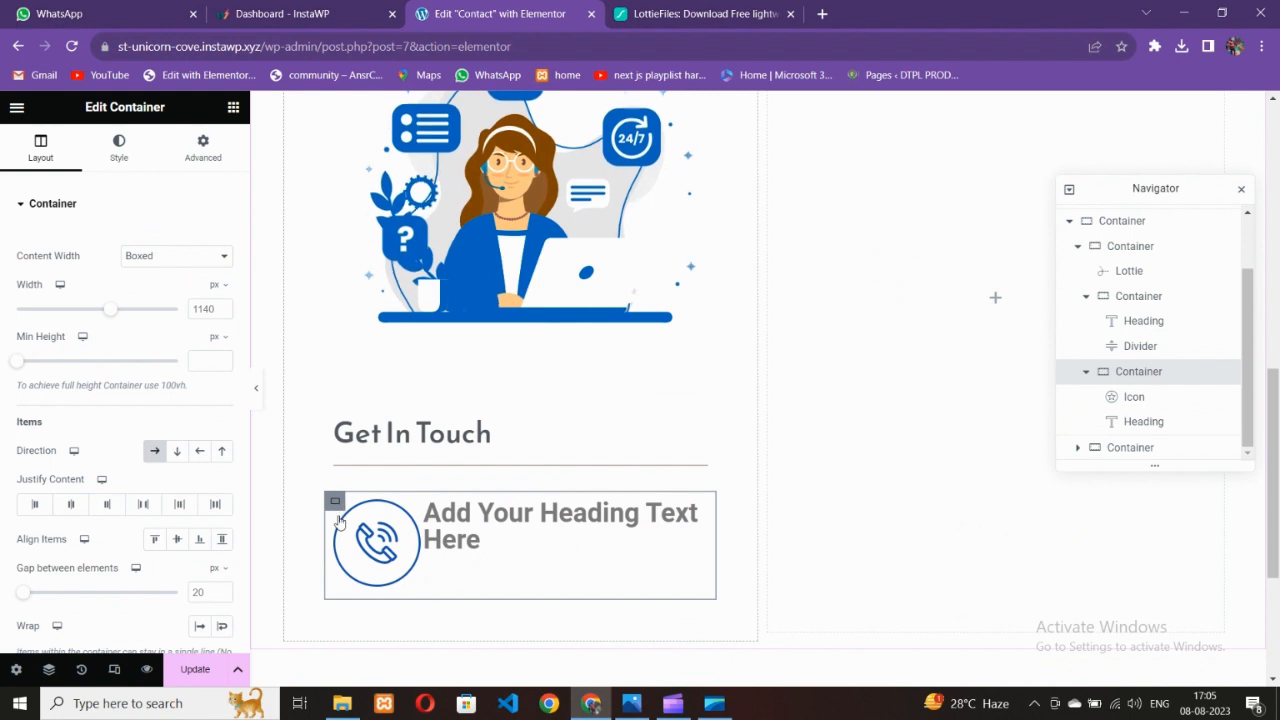
click(72, 508)
click(176, 540)
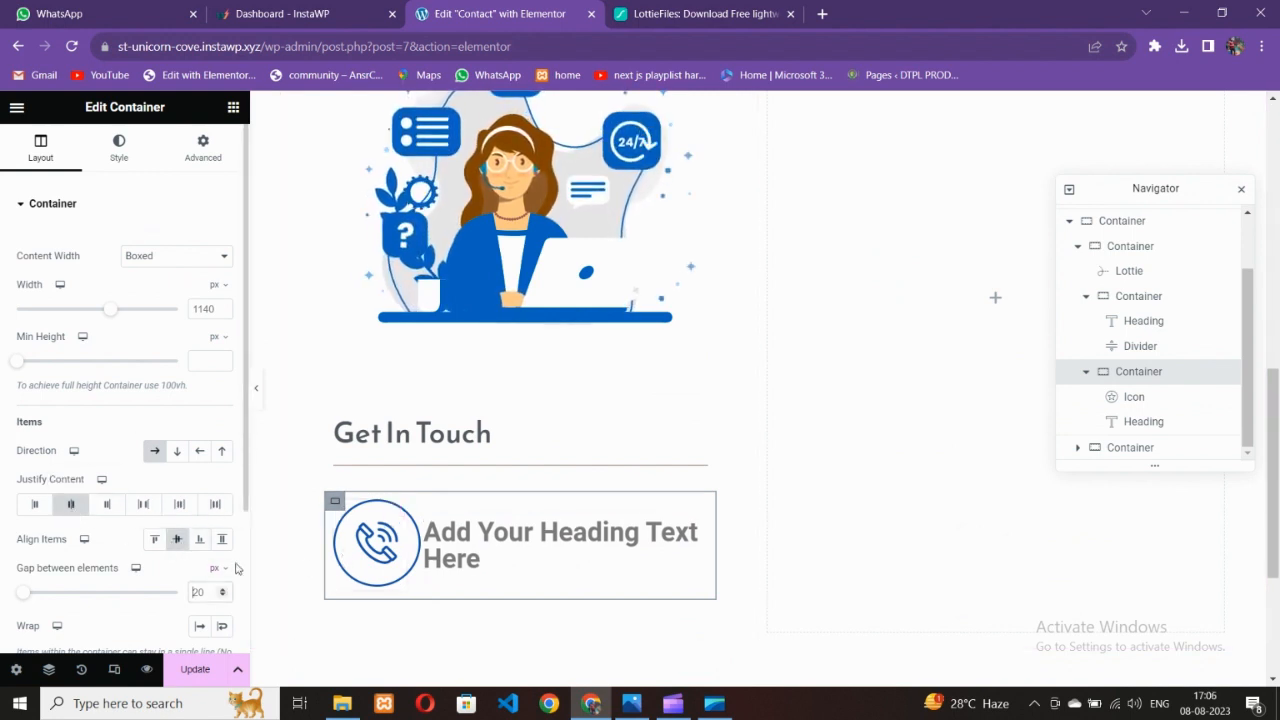
text(0)
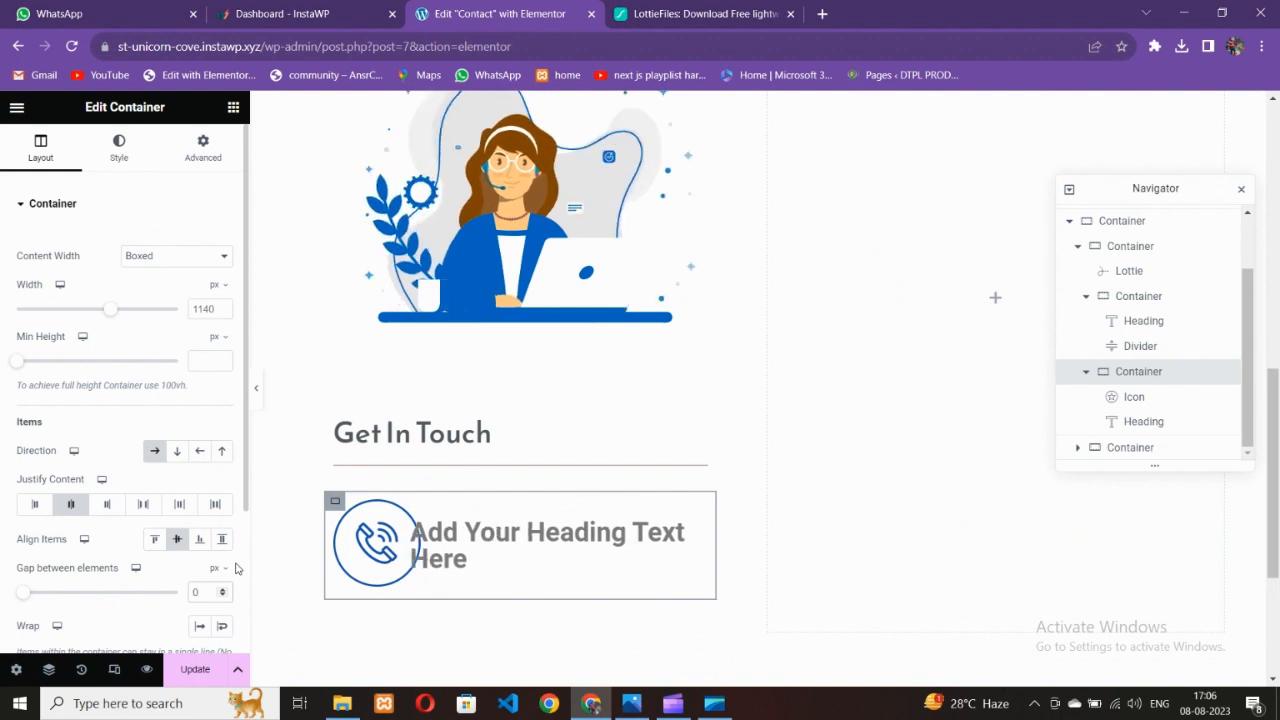
text(40)
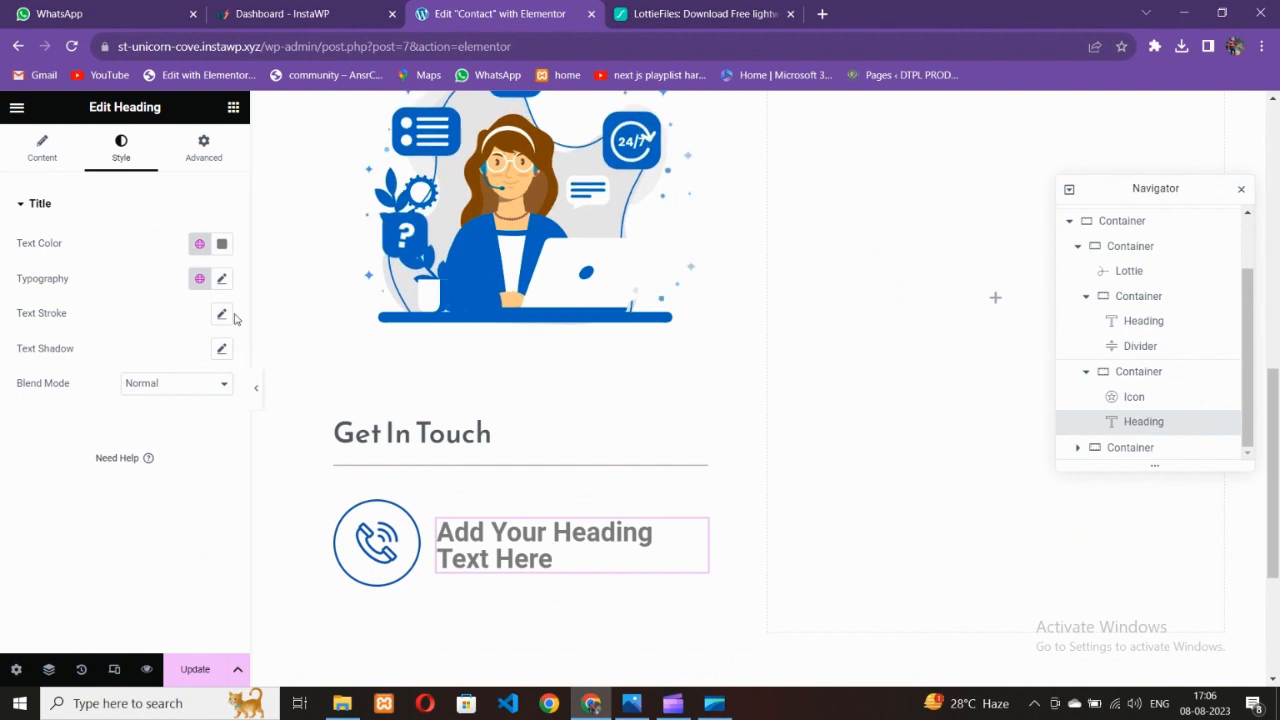
Paste the Get In Touch heading's style onto the placeholder heading and set its size to 20
click(221, 281)
click(167, 360)
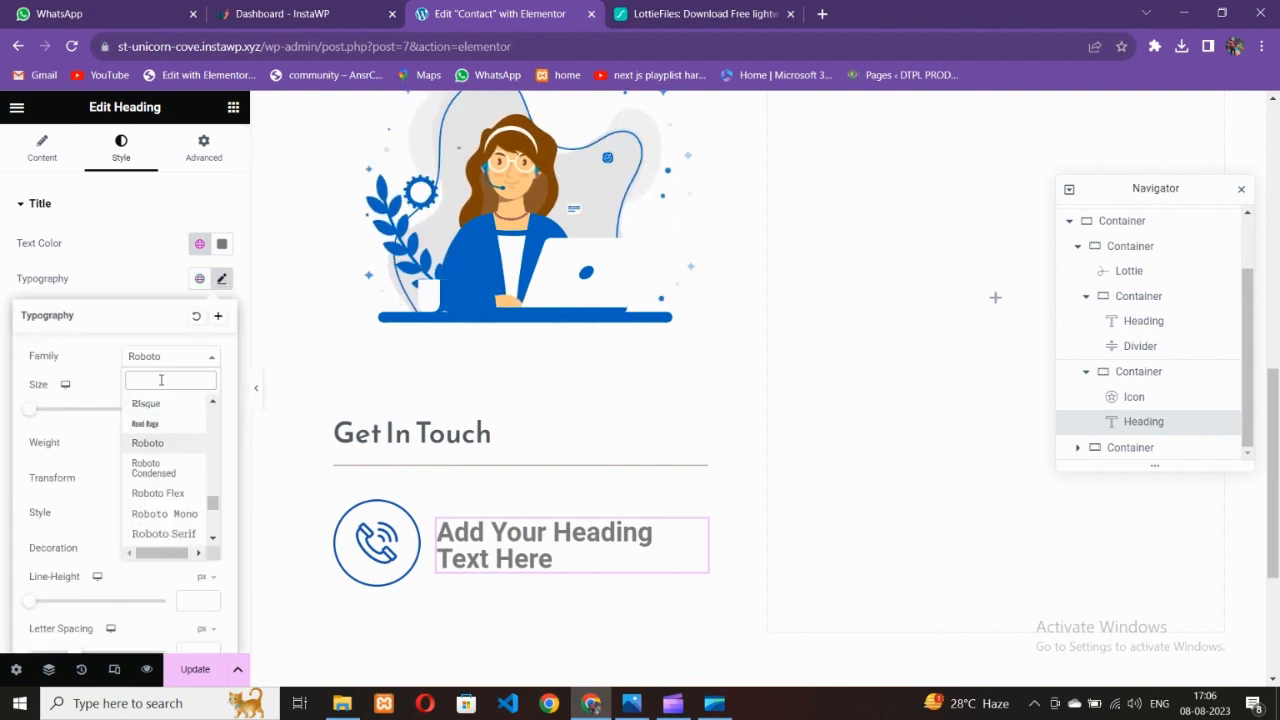
click(463, 433)
right_click(463, 433)
click(498, 340)
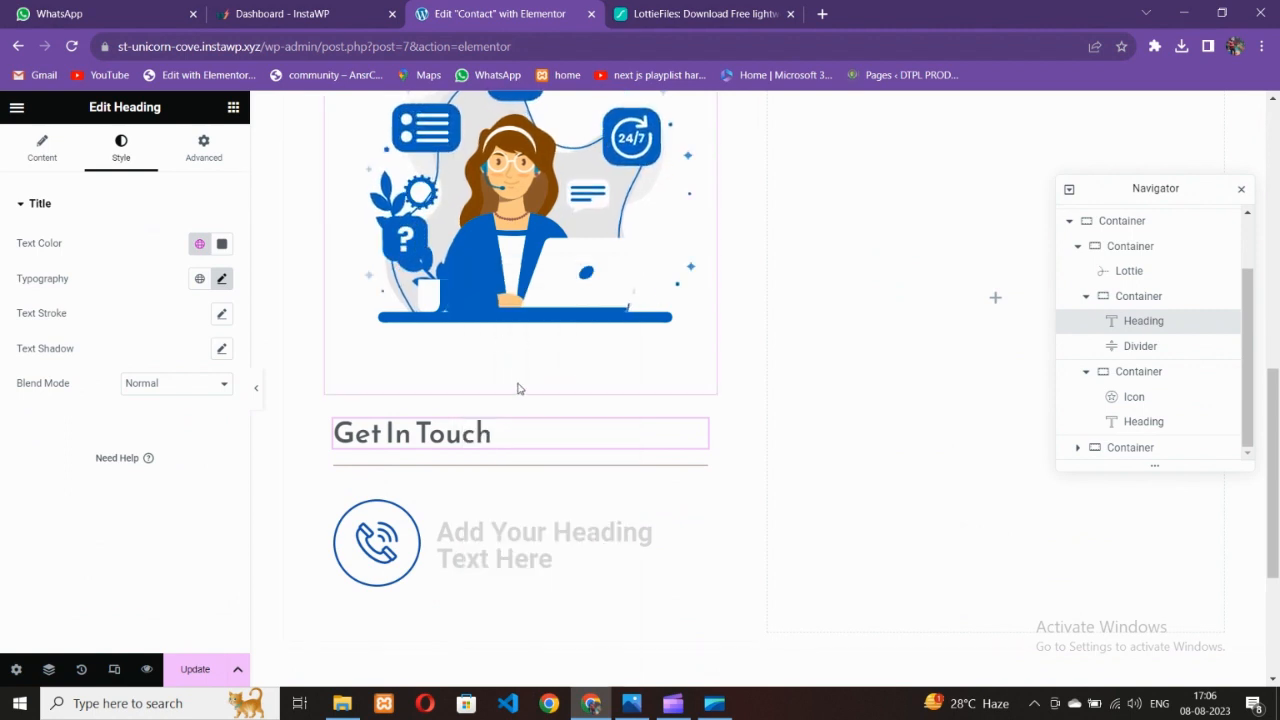
click(500, 535)
right_click(497, 549)
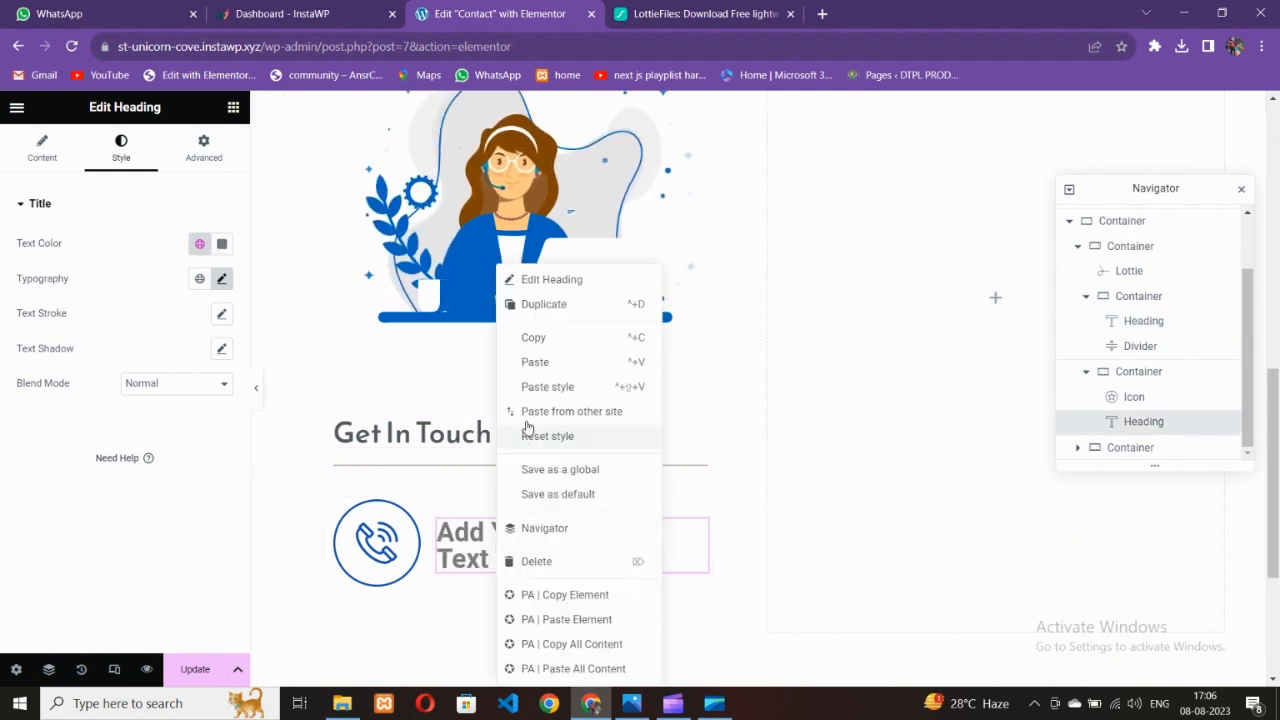
click(523, 397)
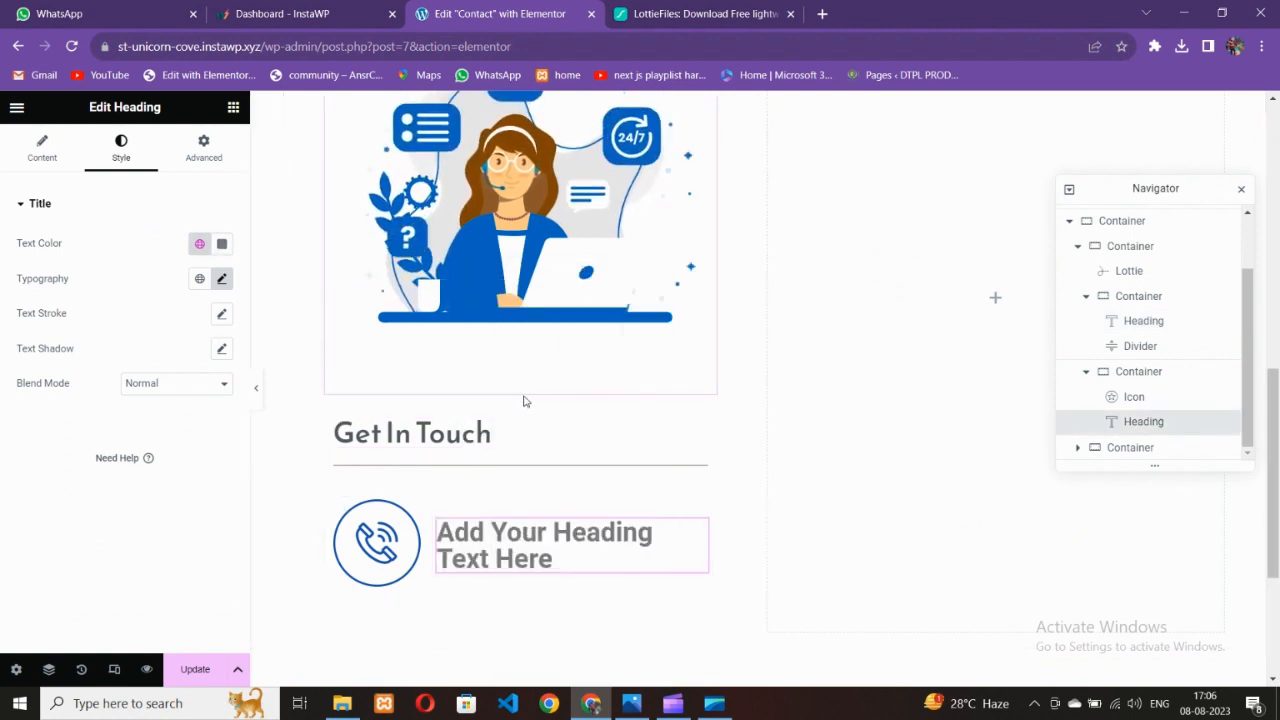
click(221, 281)
text(20)
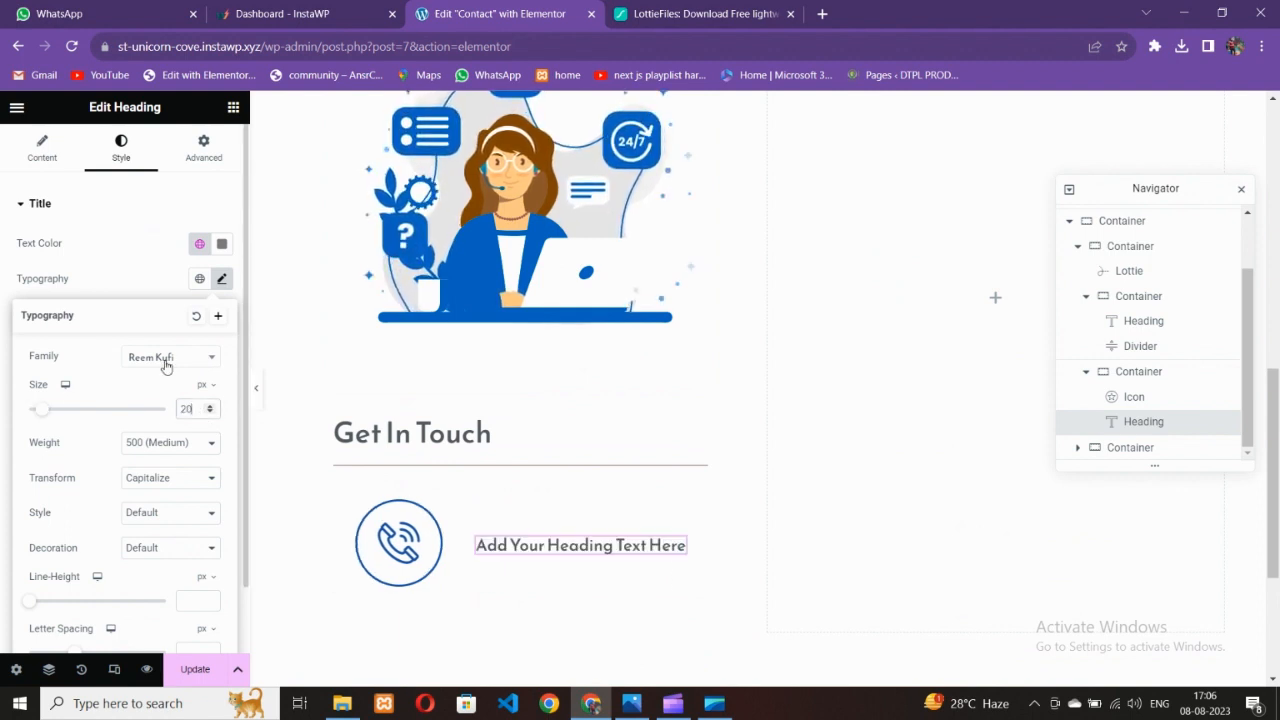
Set the phone icon's Style Size to 32
click(385, 525)
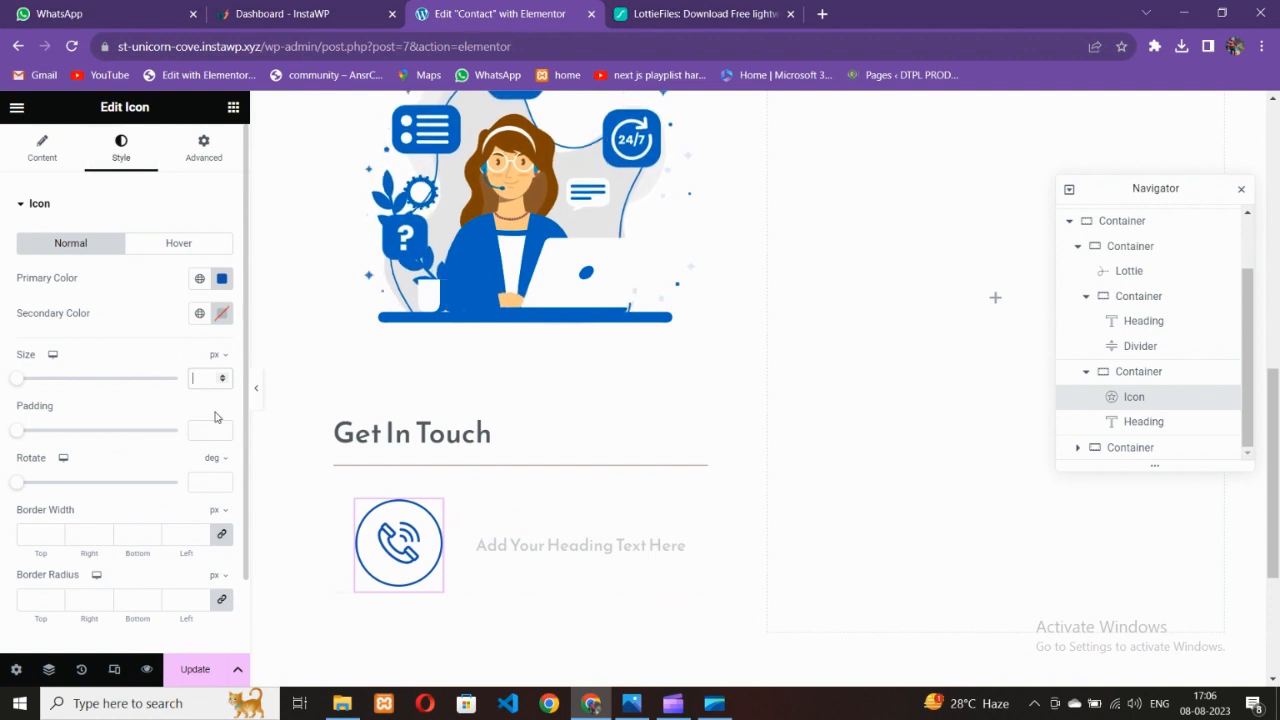
text(20)
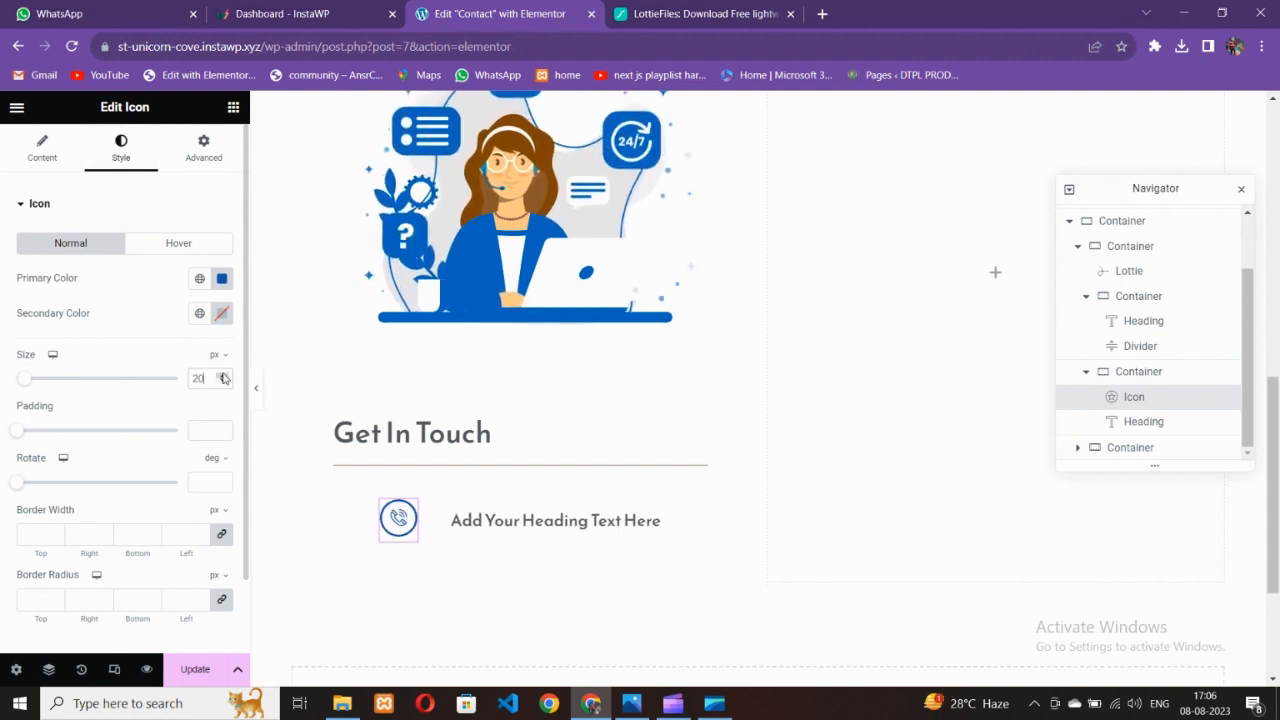
click(223, 375)
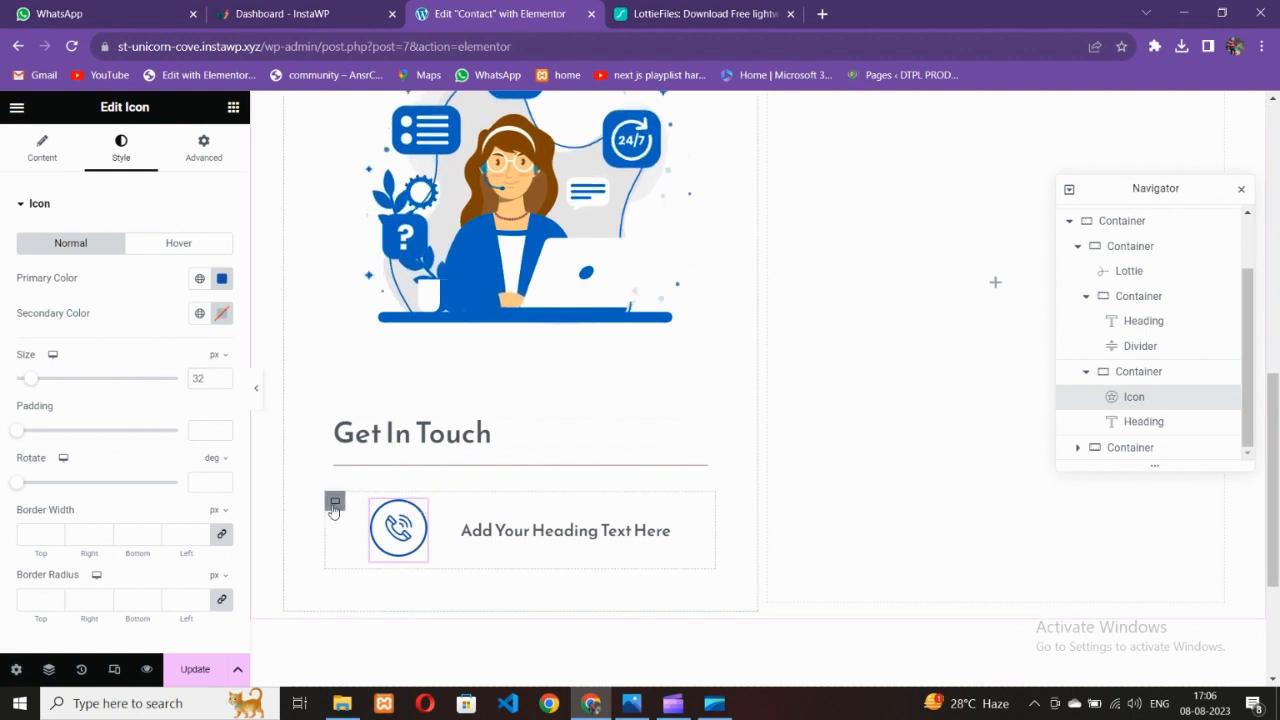
Set the row's Justify Content to Start and its Gap to 20
click(334, 508)
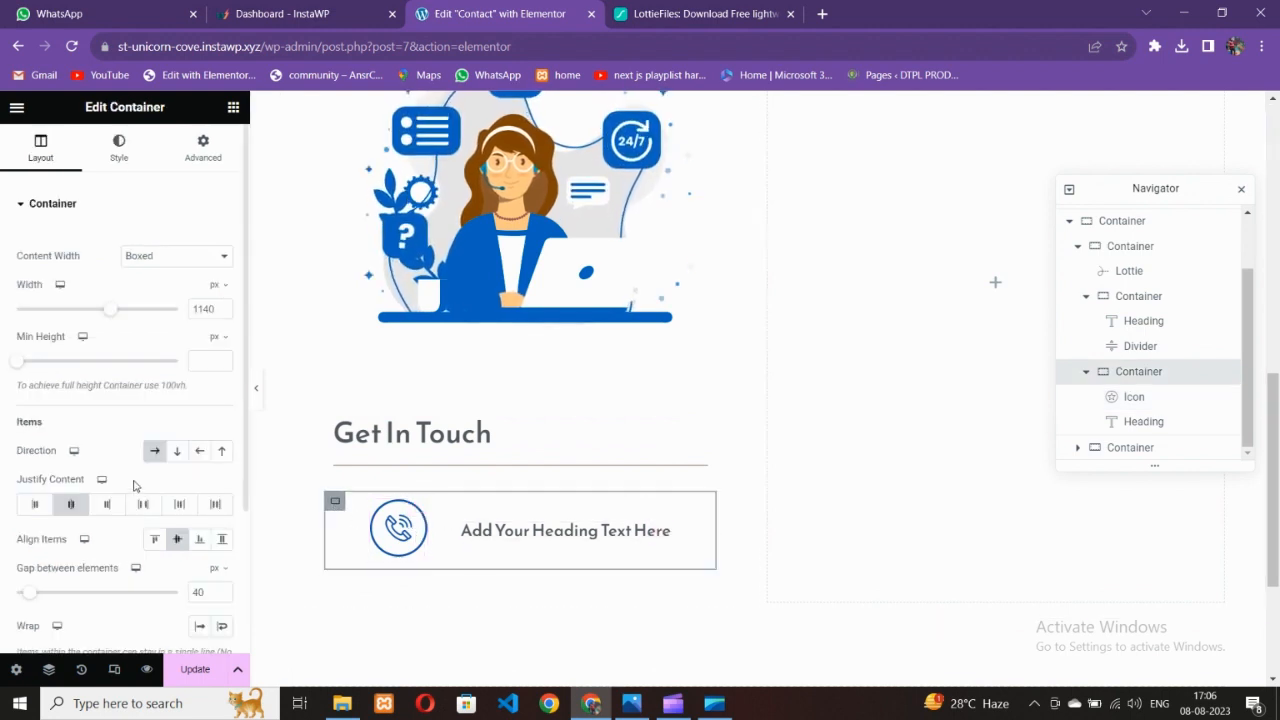
click(33, 506)
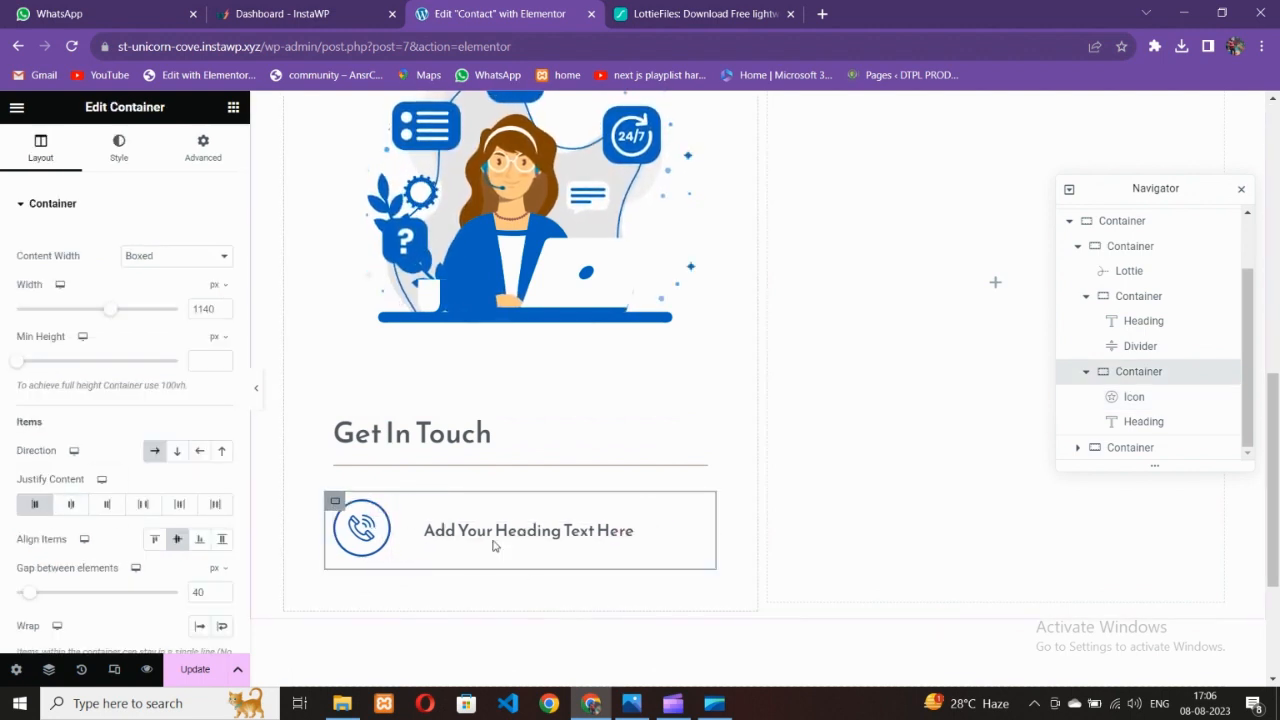
click(631, 703)
click(592, 703)
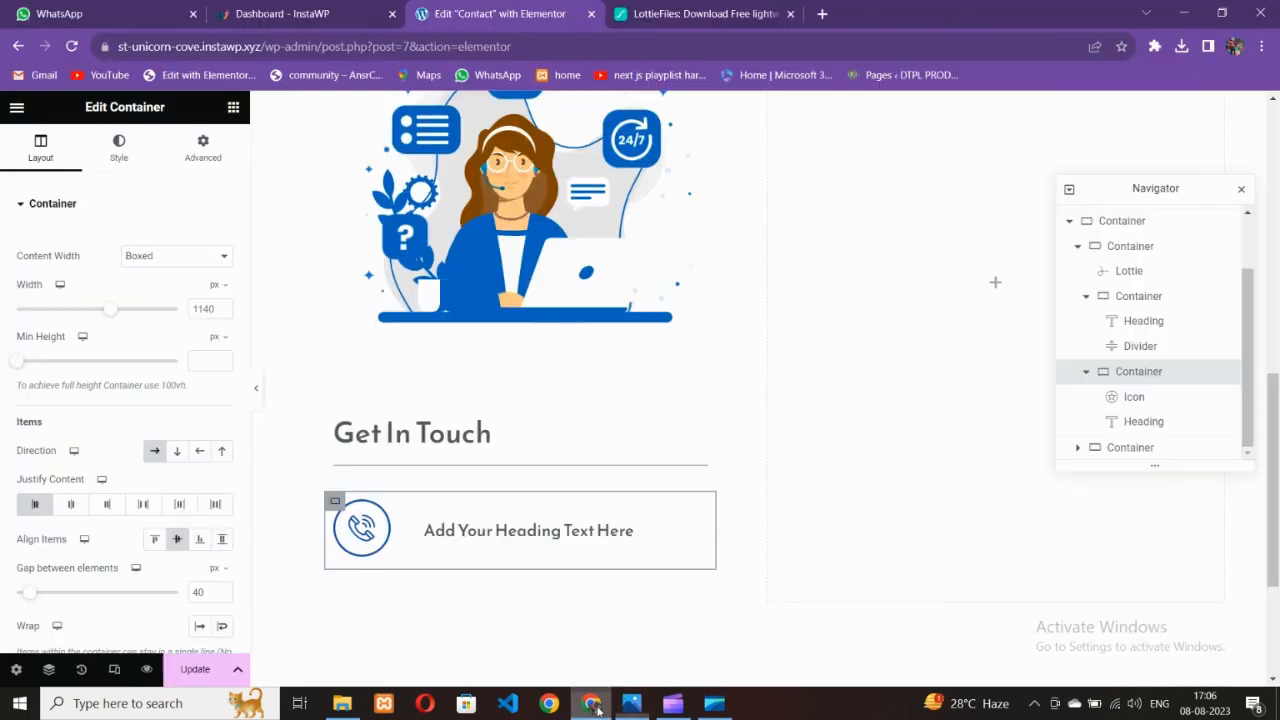
click(627, 703)
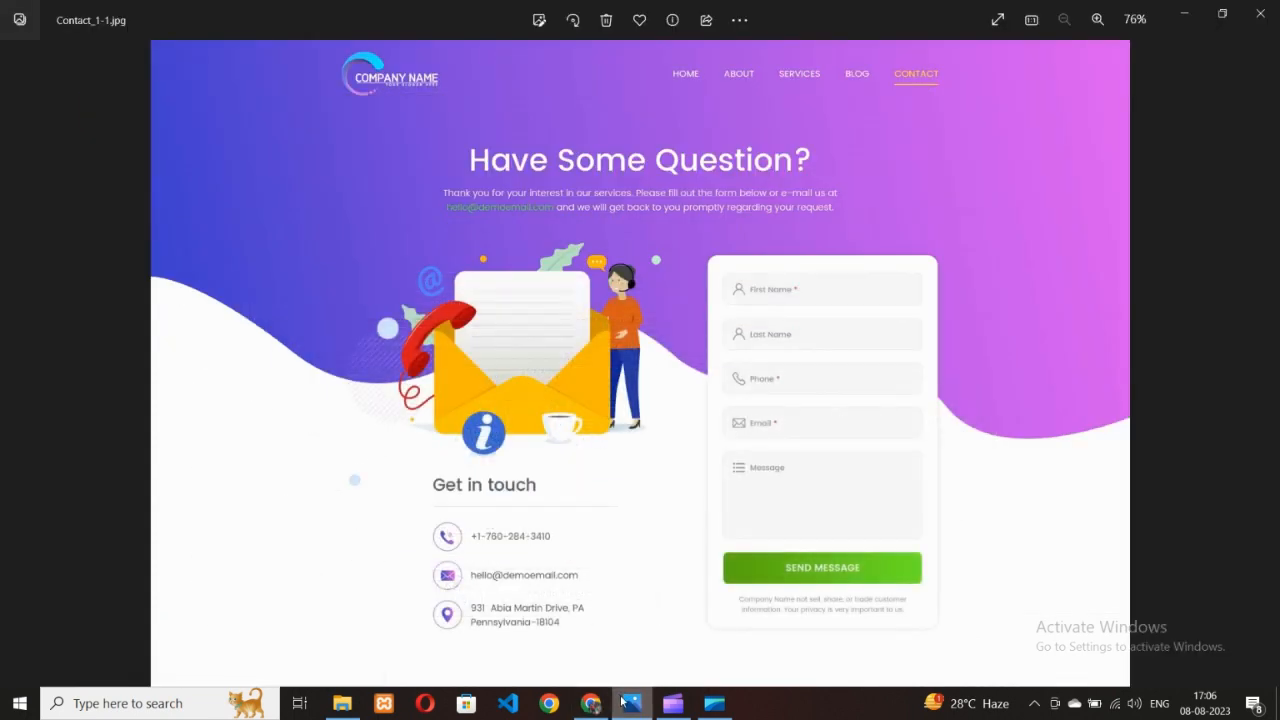
click(592, 703)
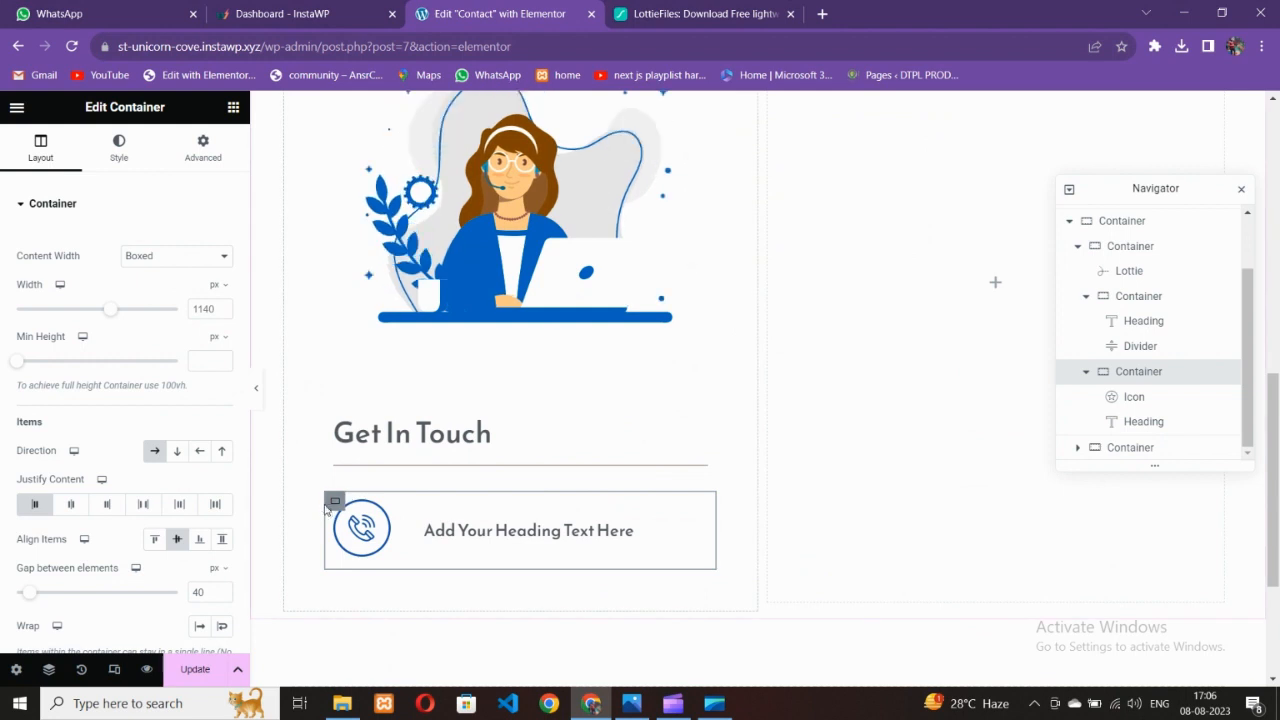
key(BackSpace)
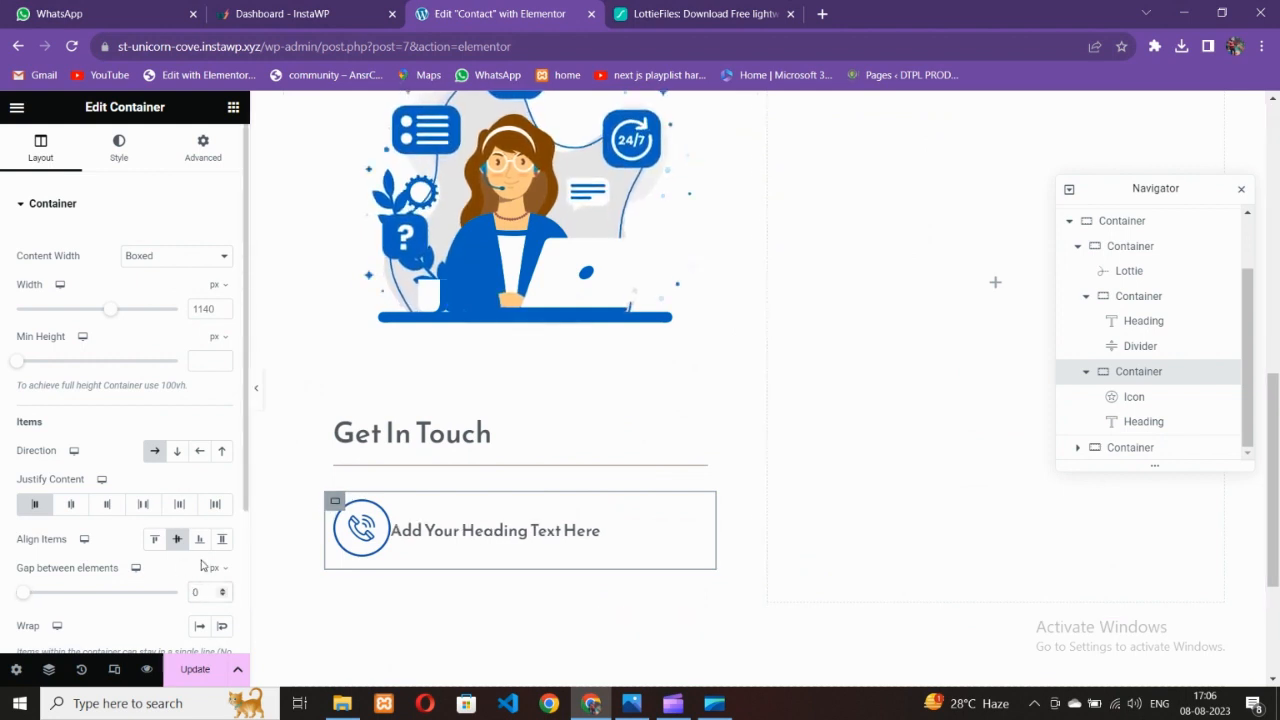
text(2)
click(490, 545)
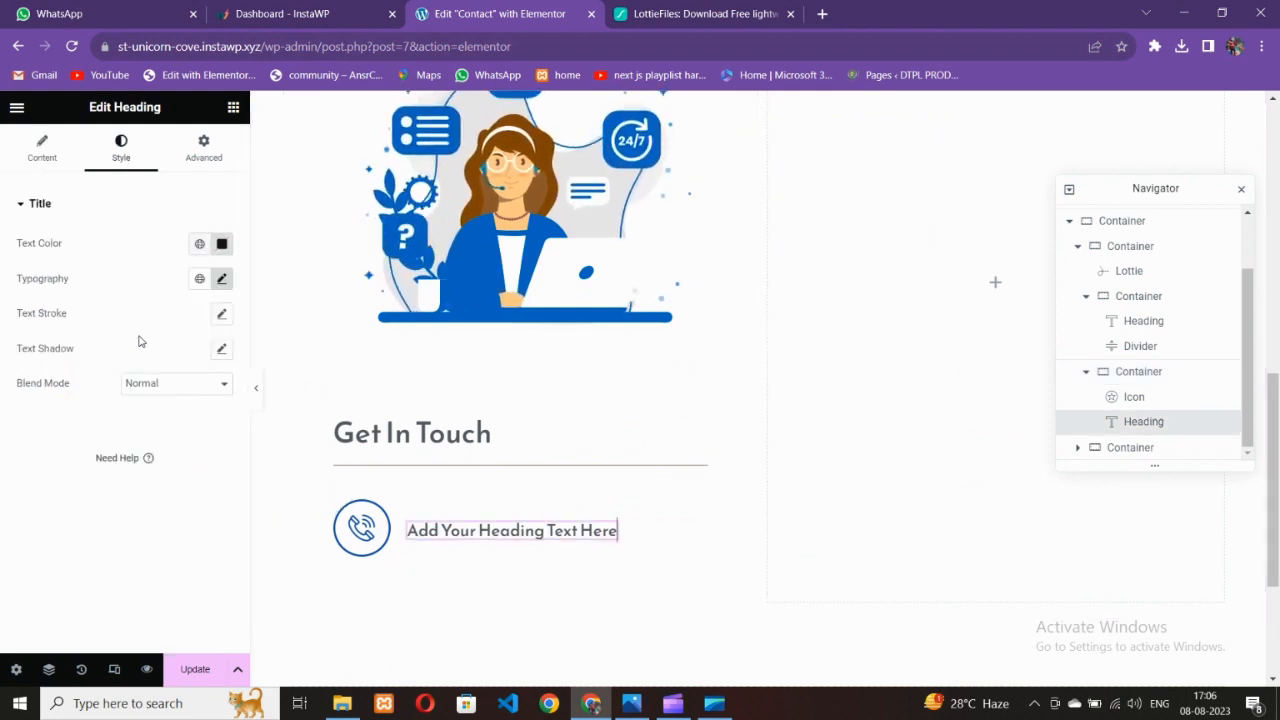
Replace the placeholder heading title with the contact phone number
click(42, 148)
drag(163, 284, 3, 230)
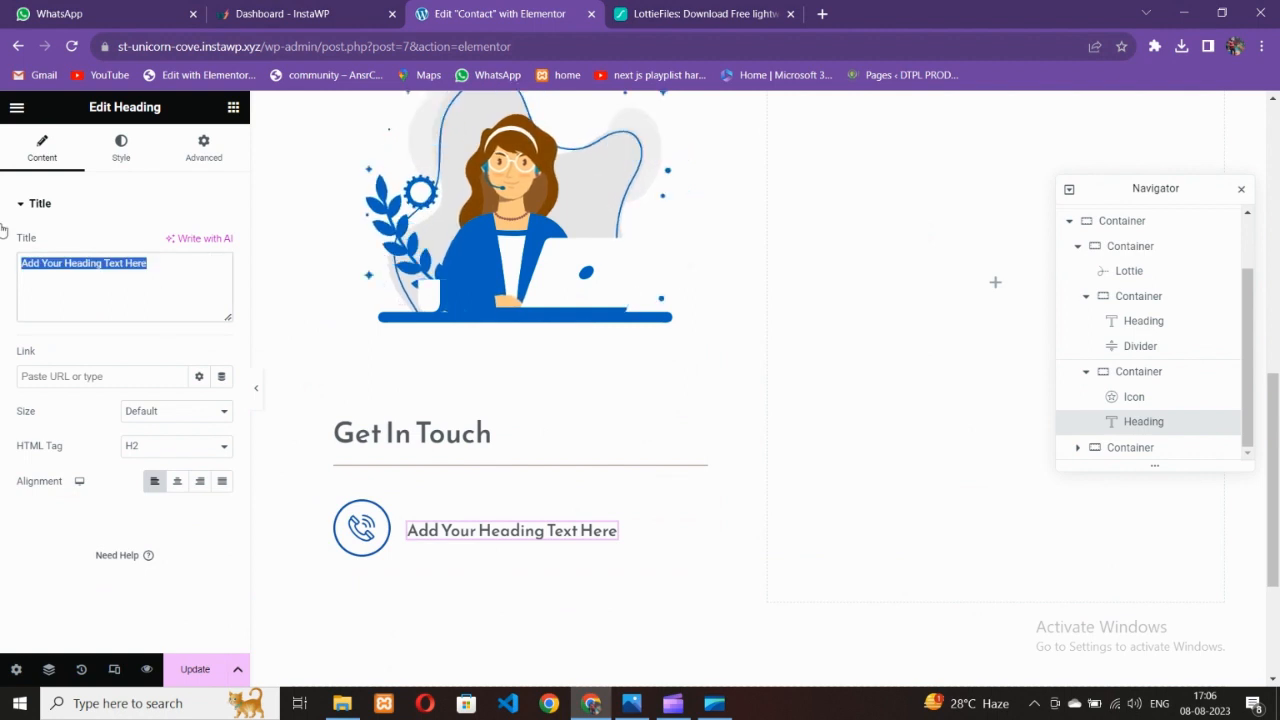
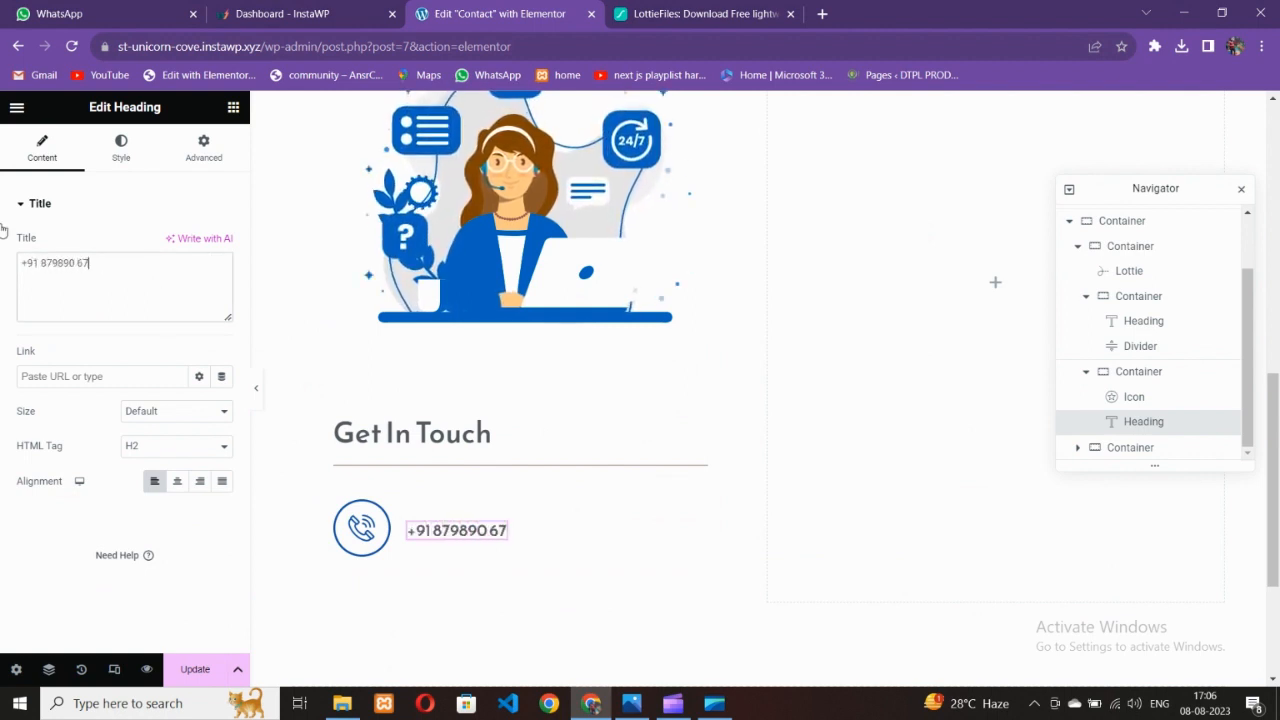
click(59, 263)
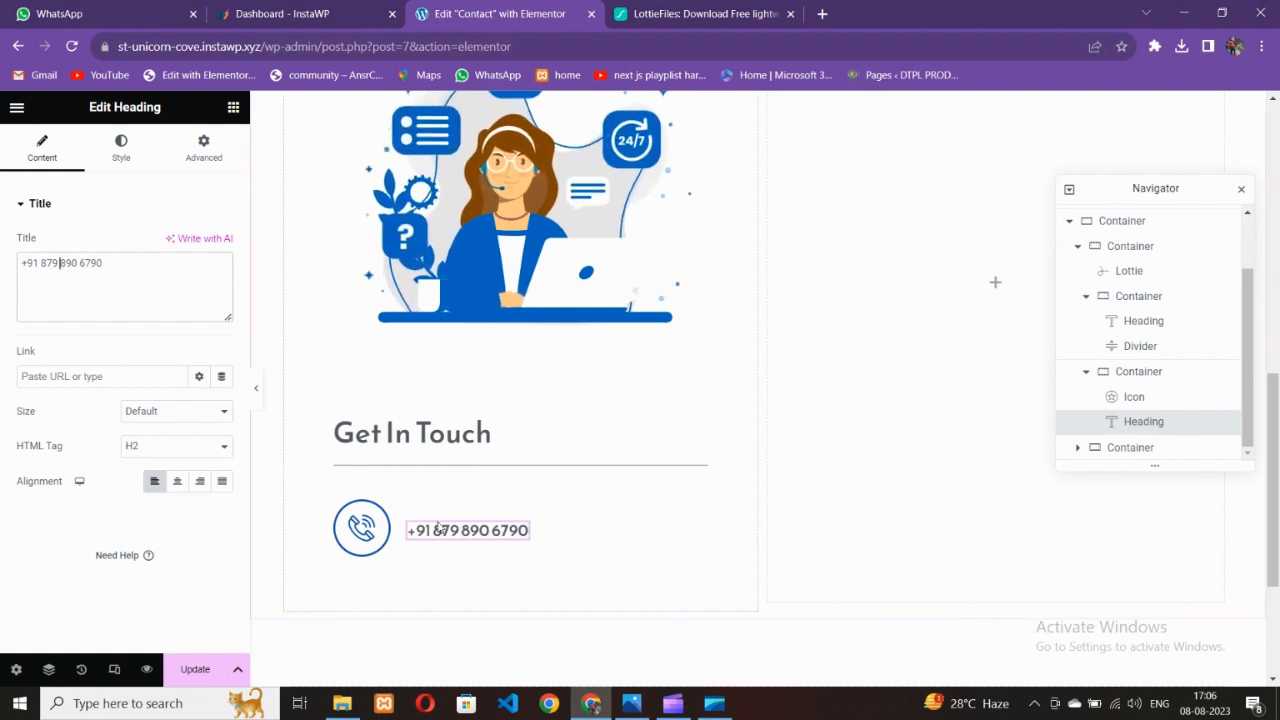
click(631, 703)
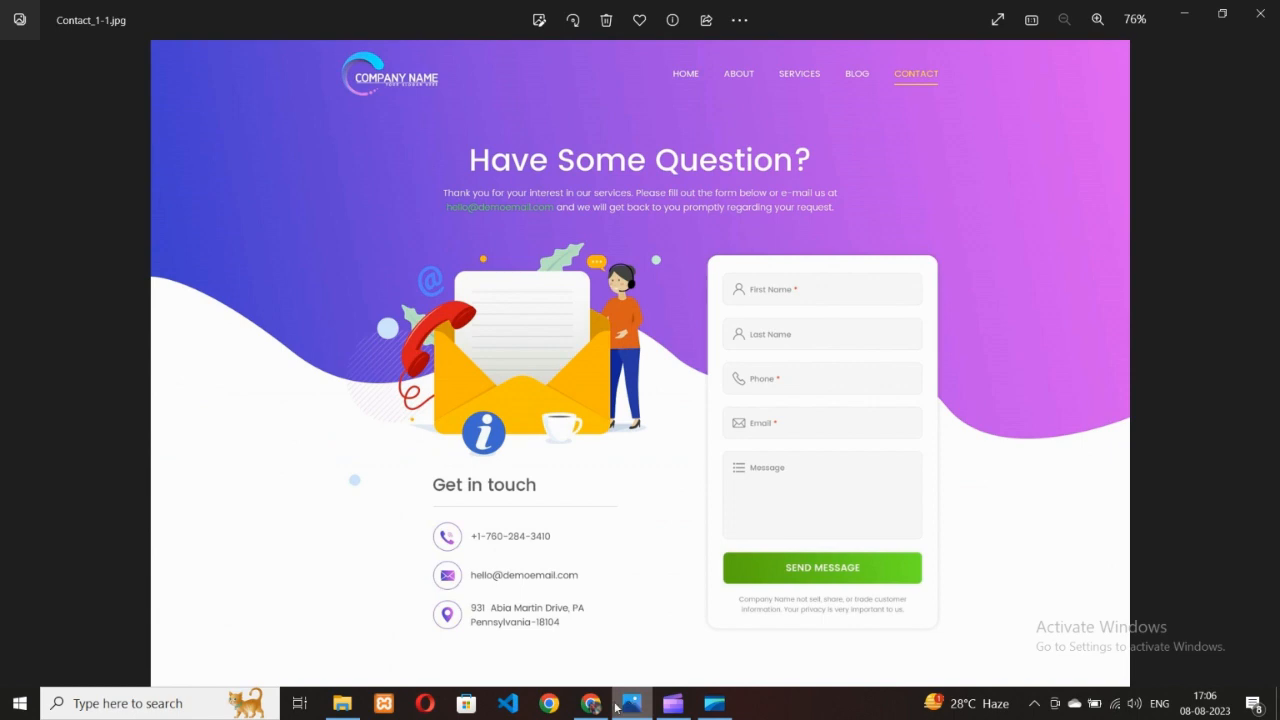
click(618, 706)
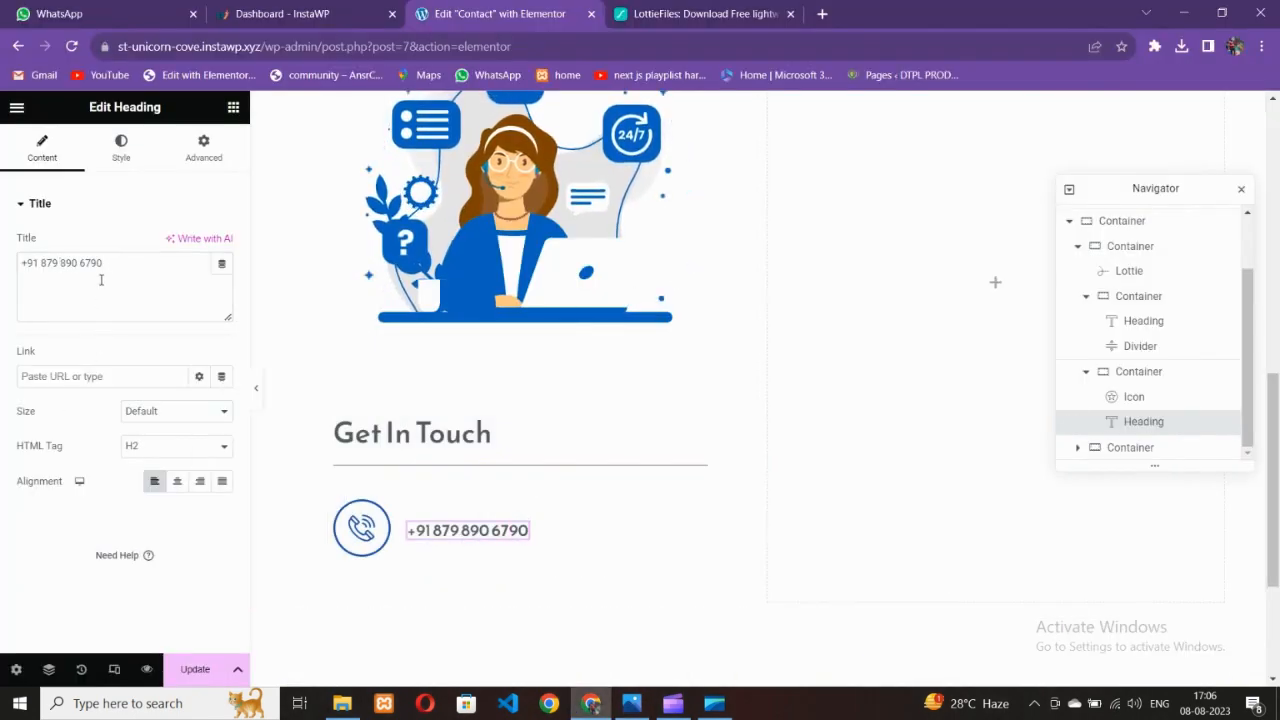
Set the phone number heading's font weight to 400 (Normal)
click(121, 148)
click(222, 279)
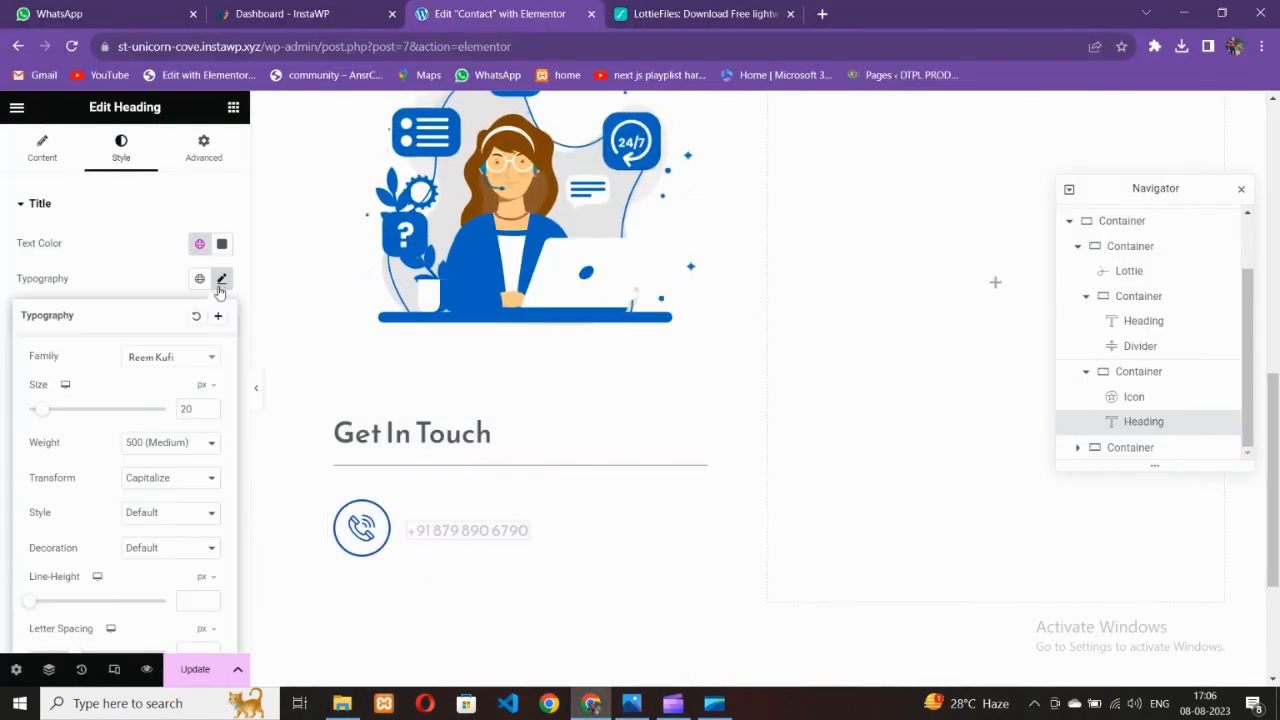
click(181, 443)
click(160, 496)
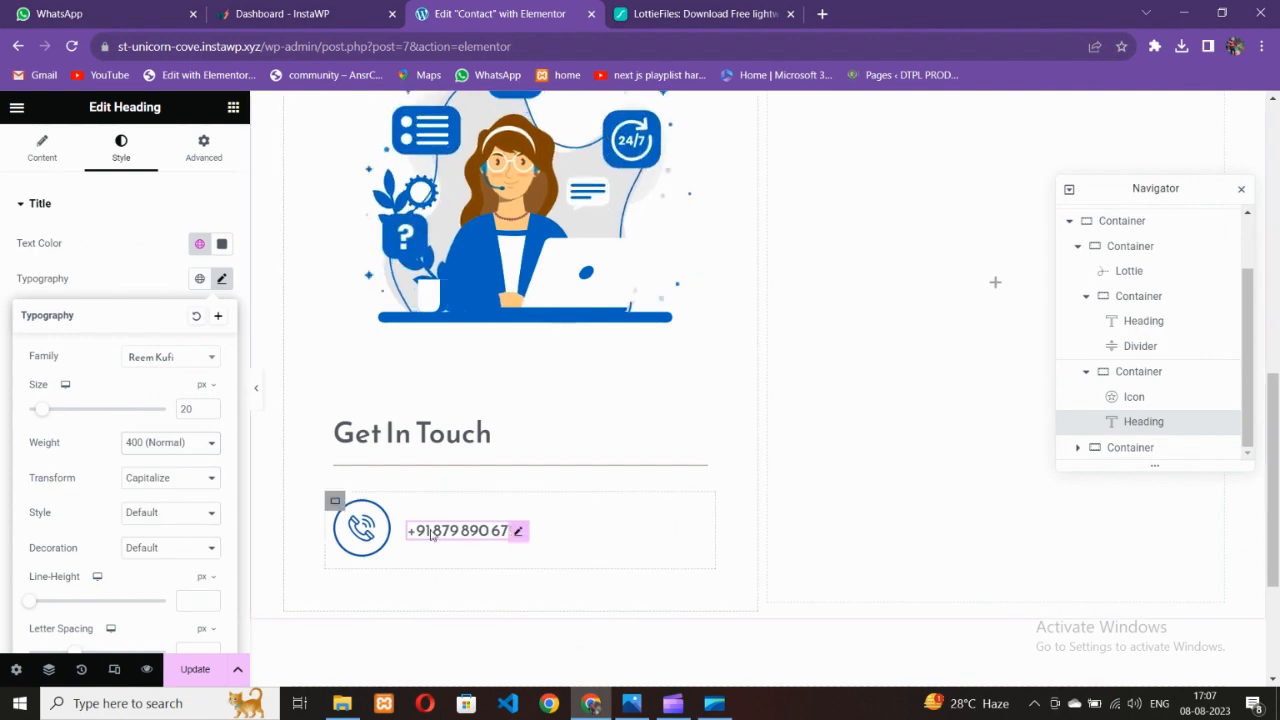
Duplicate the phone row container twice to create three contact rows
click(598, 660)
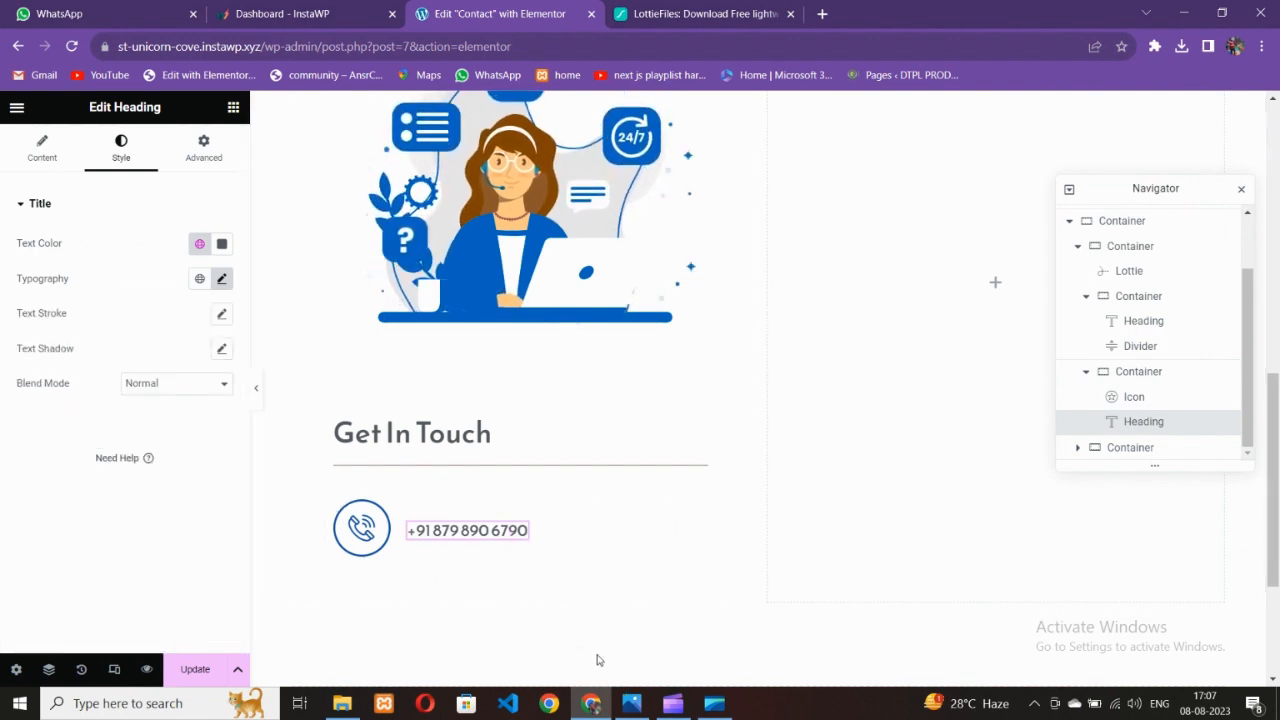
click(631, 703)
click(600, 705)
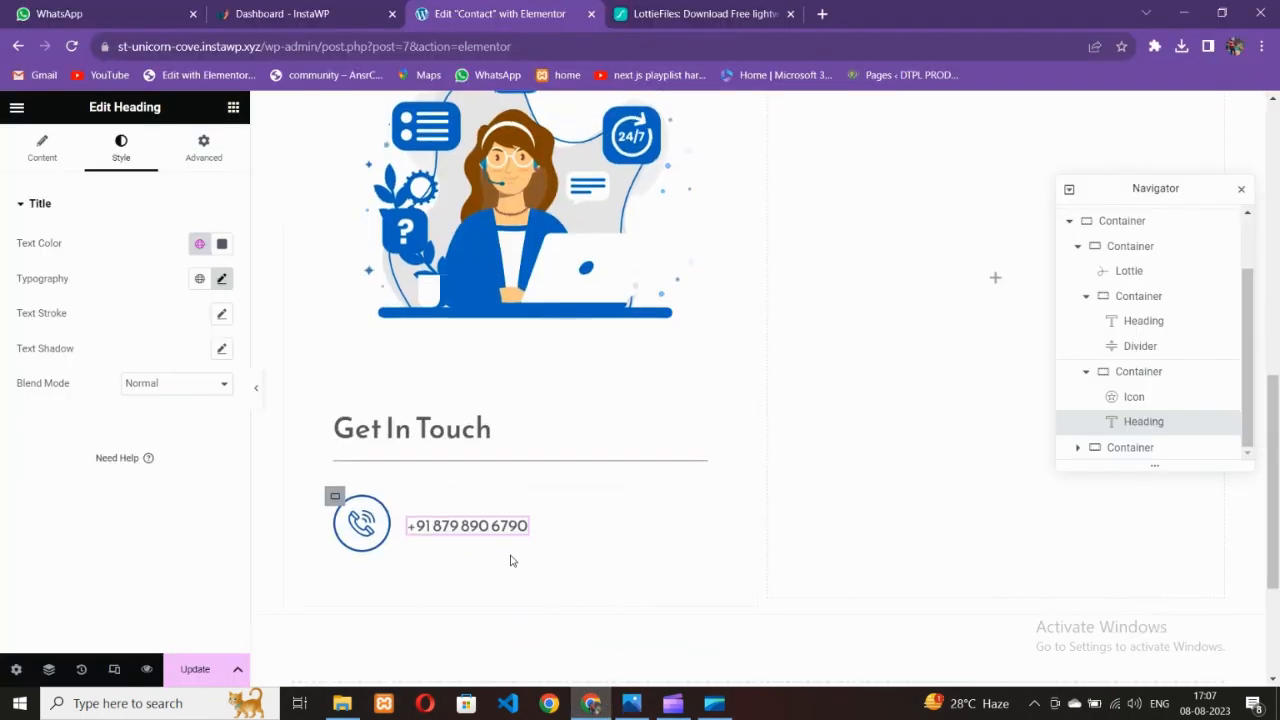
click(335, 420)
right_click(335, 420)
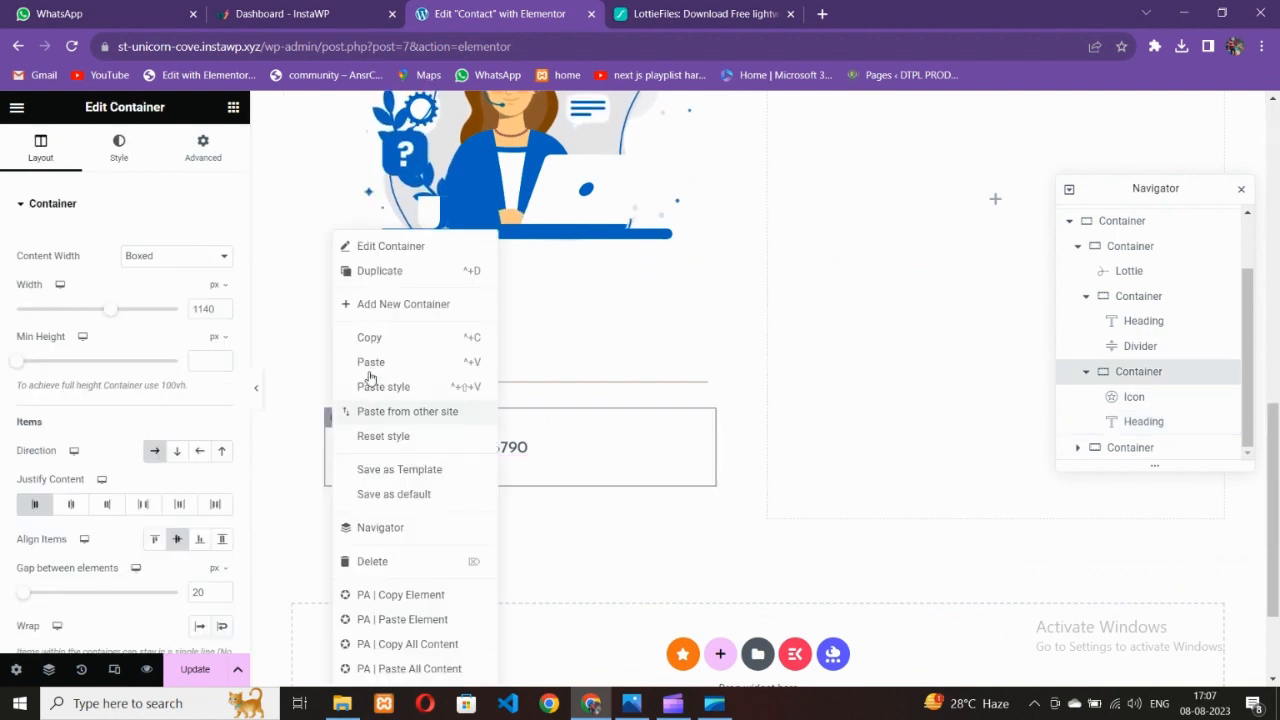
click(370, 269)
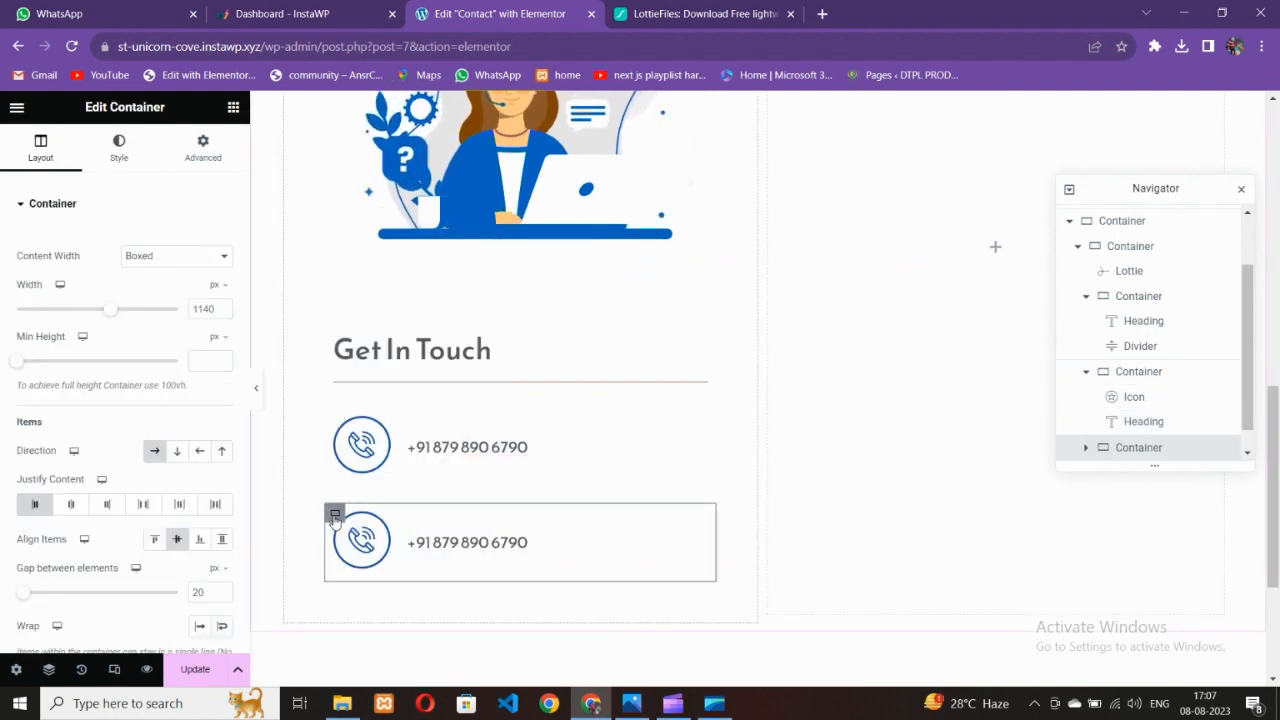
right_click(335, 512)
click(380, 271)
scroll(712, 606, down, 4)
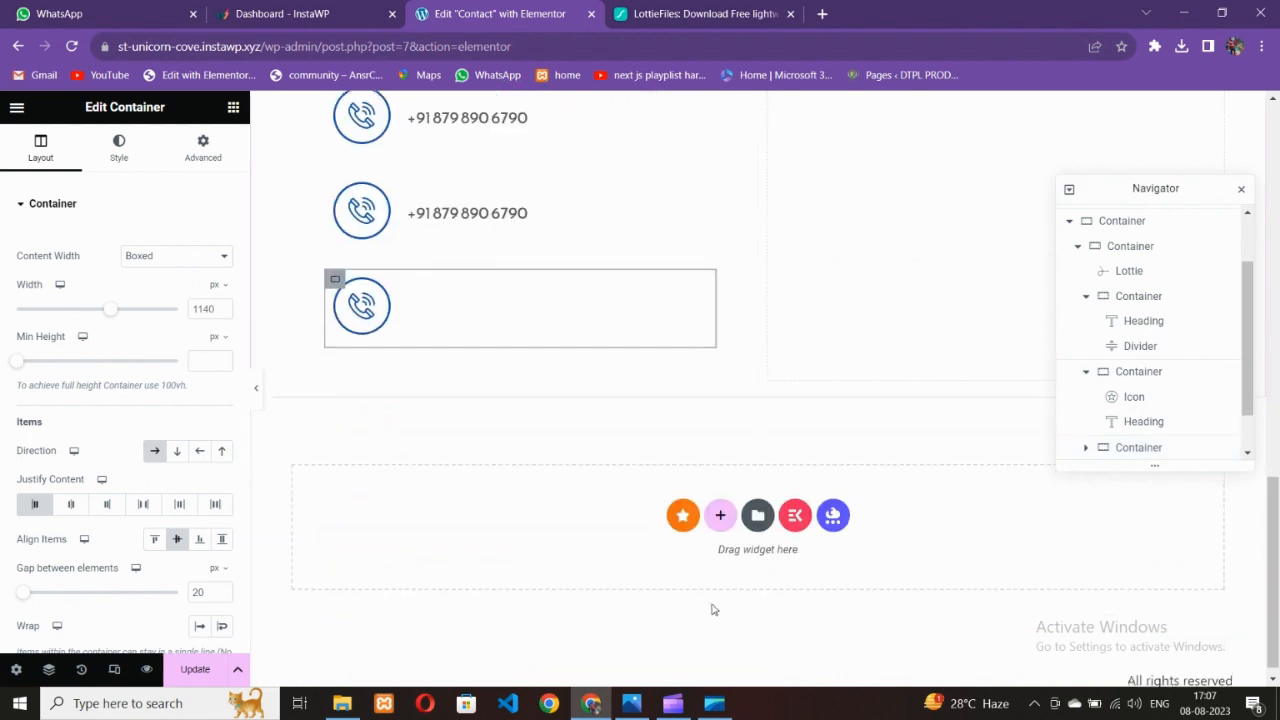
click(637, 709)
click(618, 703)
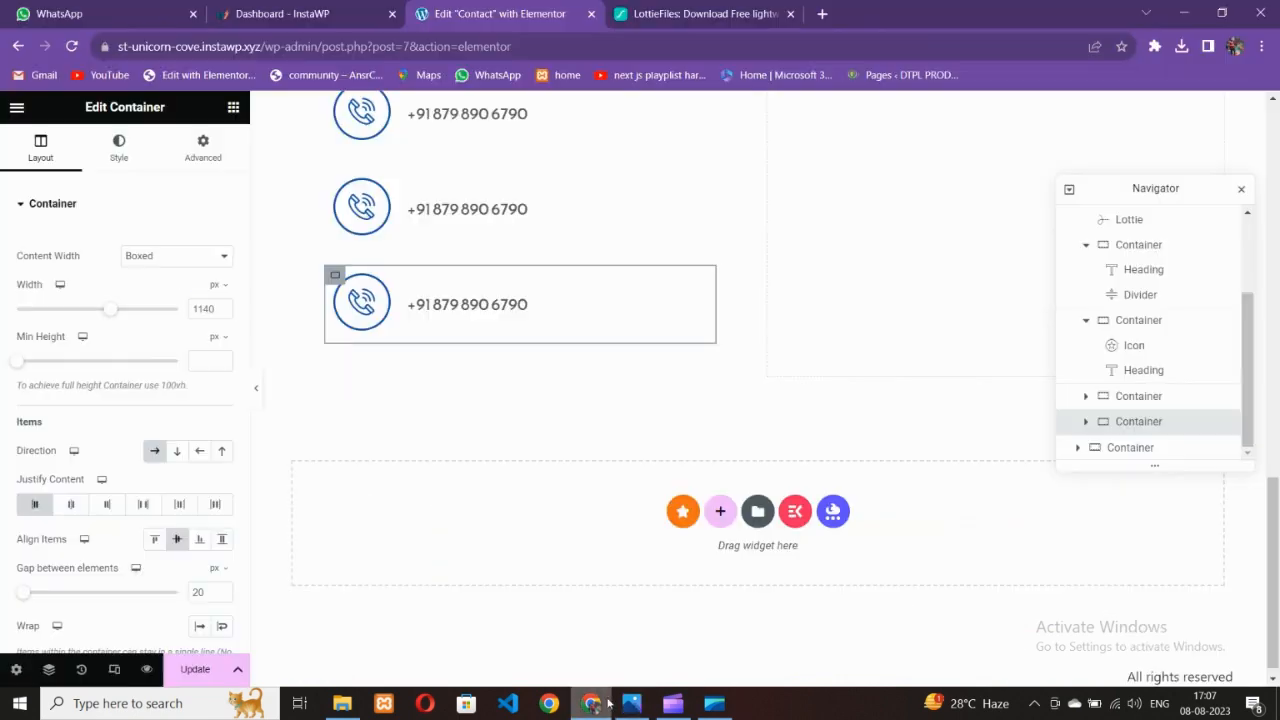
scroll(423, 550, up, 2)
click(632, 705)
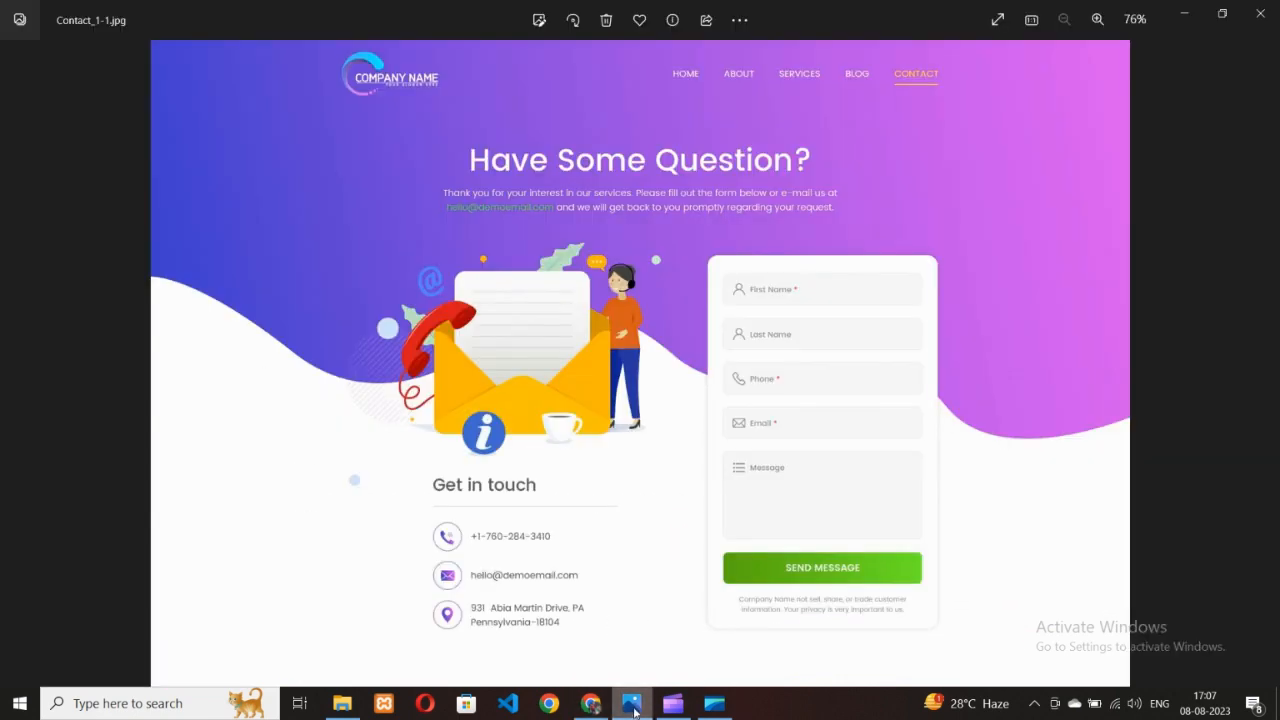
click(618, 705)
Swap the middle row's icon for the Email icon found by searching 'mail'
click(365, 300)
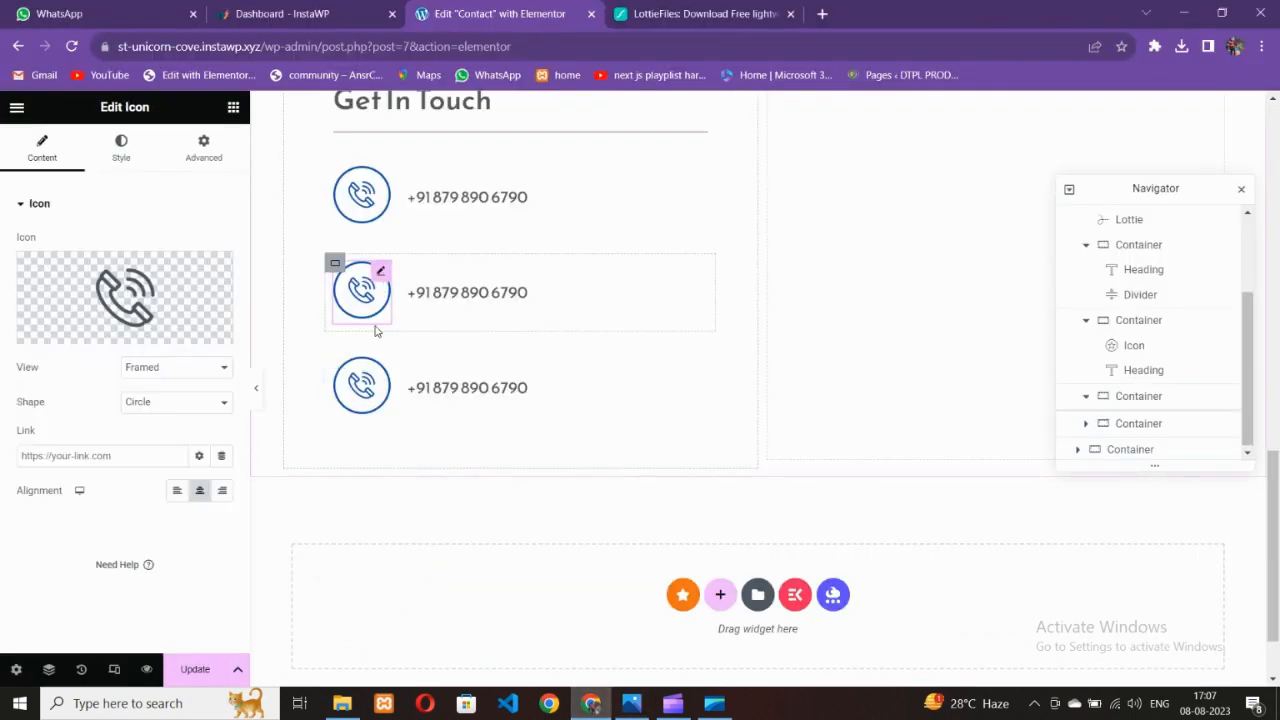
click(632, 705)
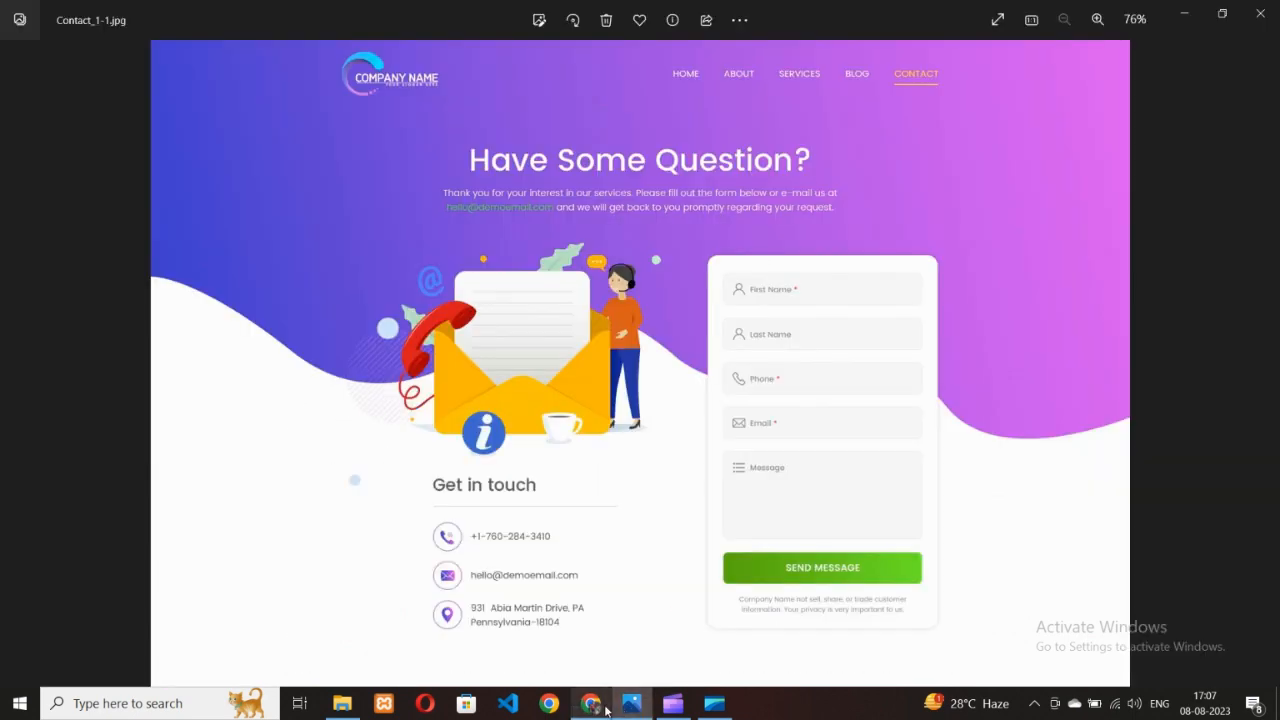
click(604, 710)
click(77, 330)
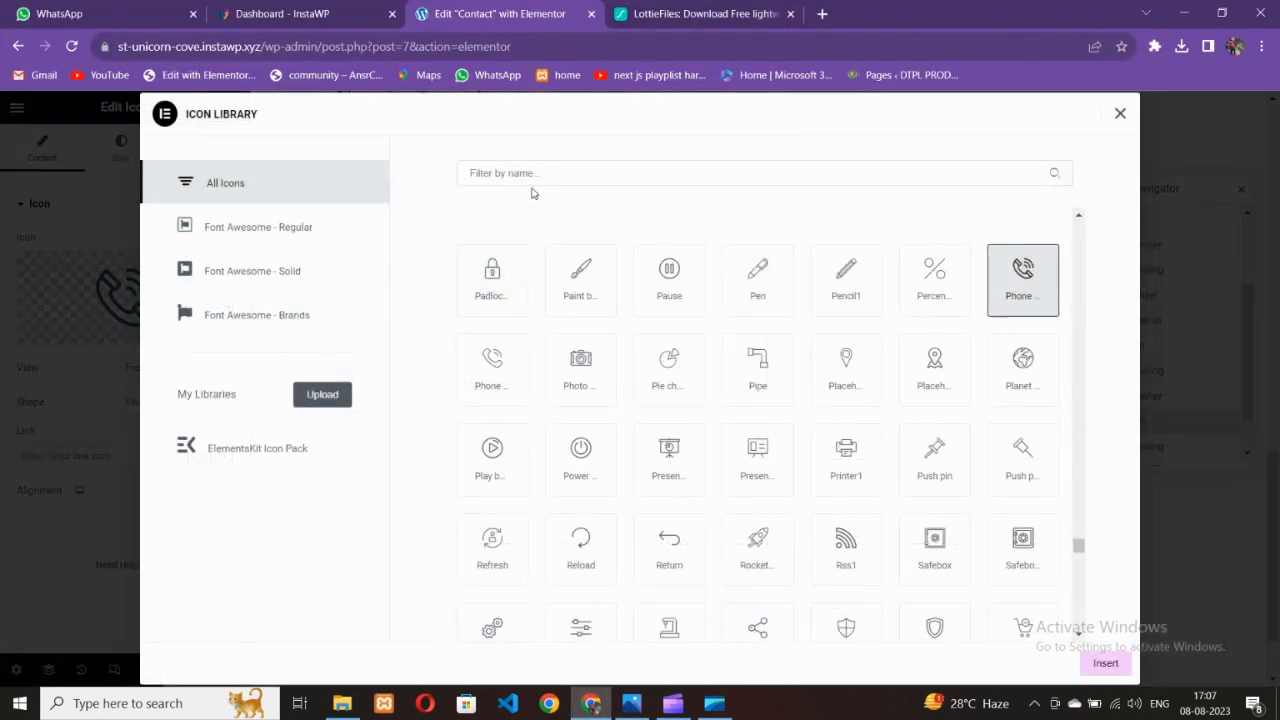
click(529, 174)
text(mail)
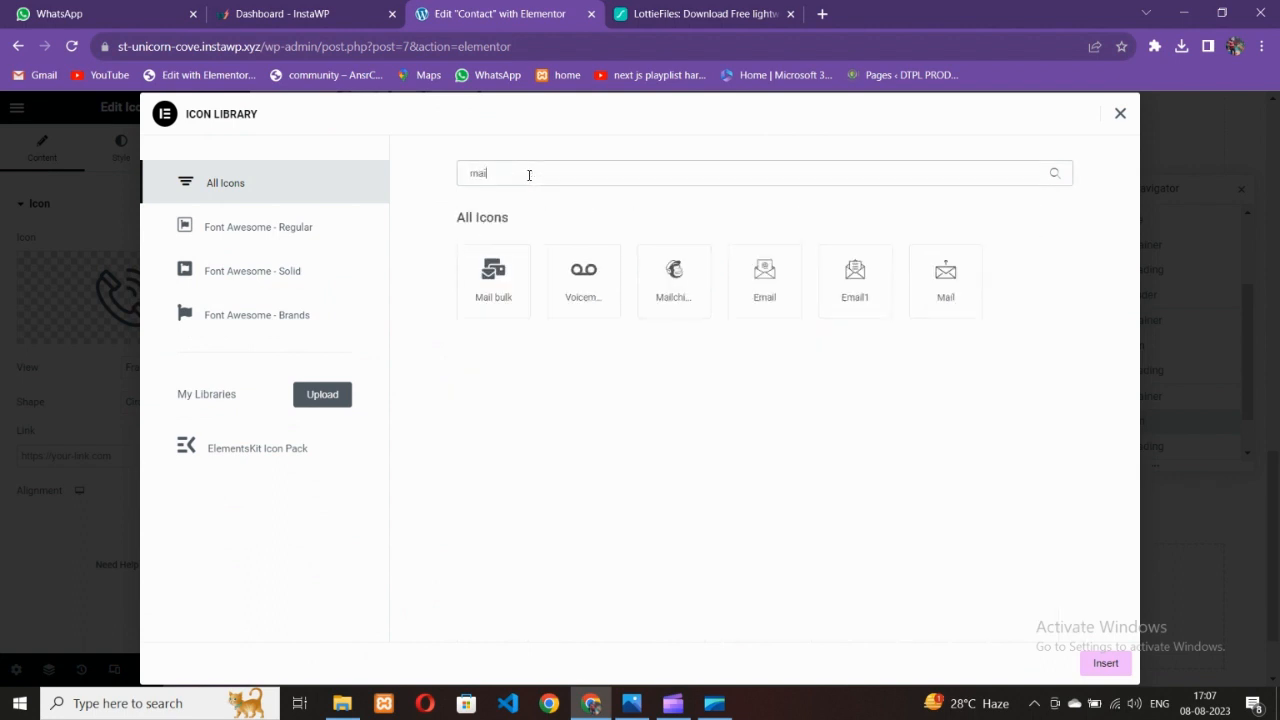
click(760, 272)
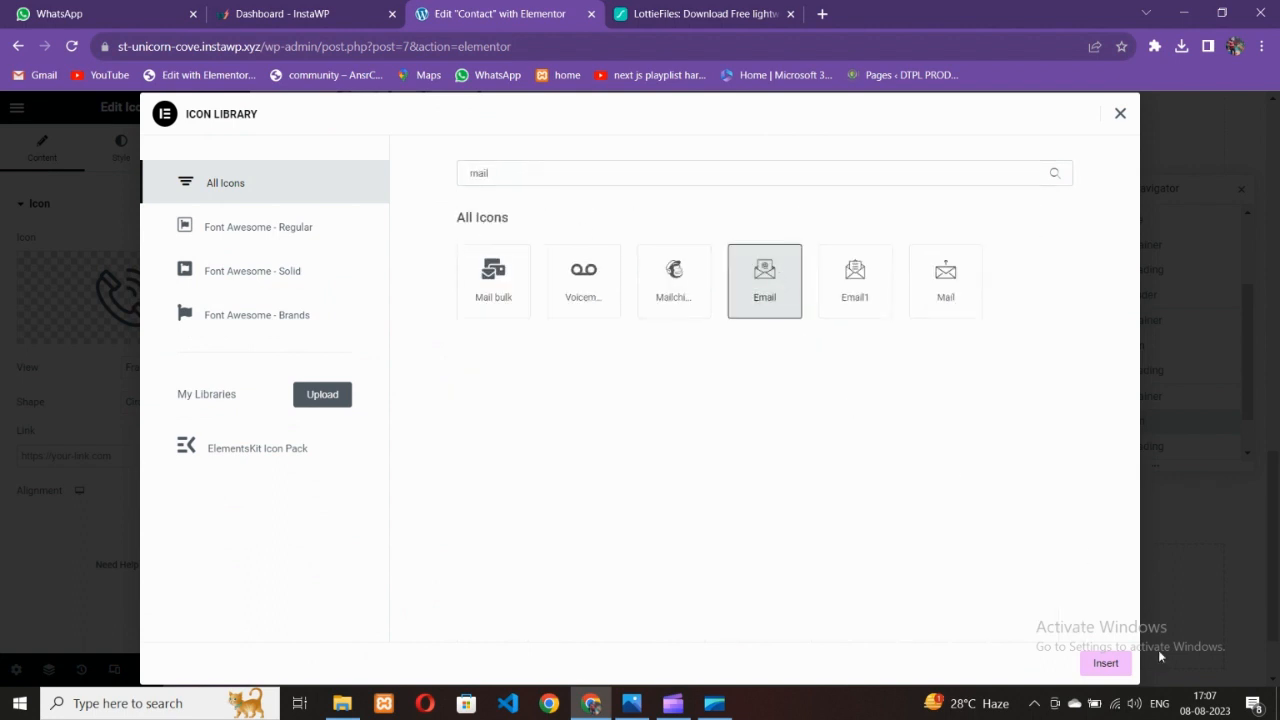
click(1107, 664)
Replace the middle row's text with the demo e-mail address and set Transform to Default
click(462, 296)
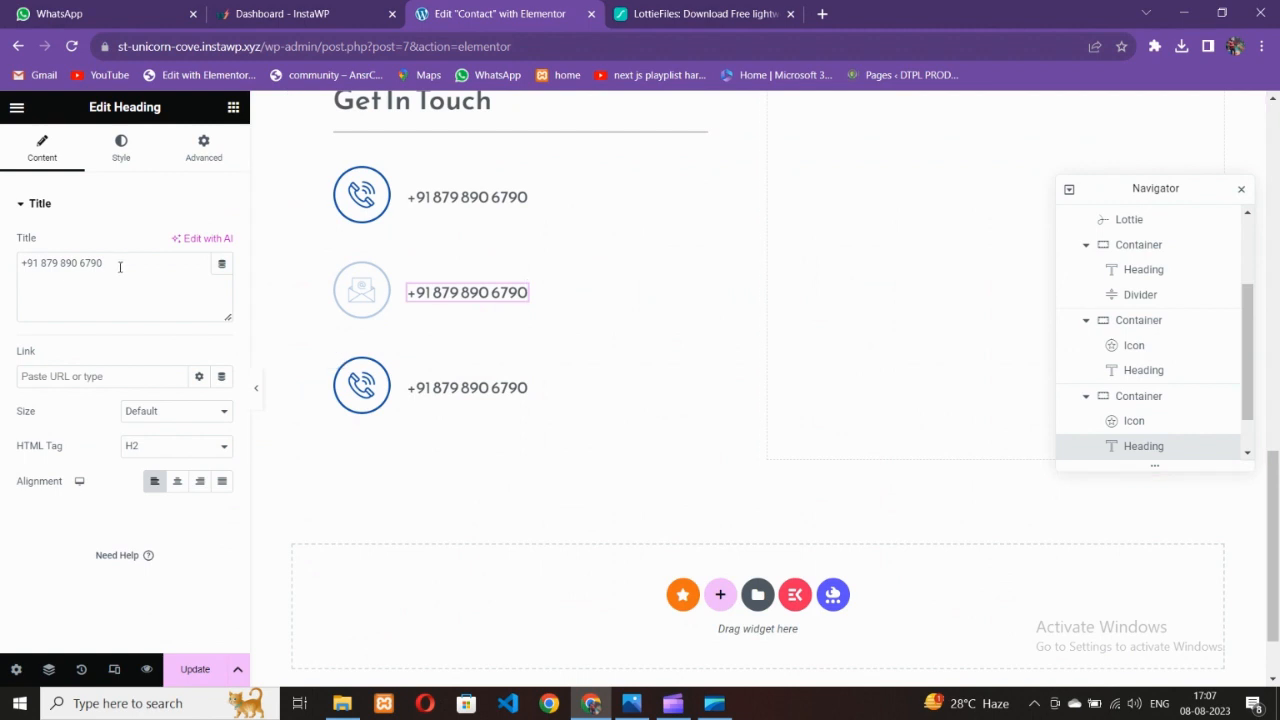
key(ctrl+a)
key(BackSpace)
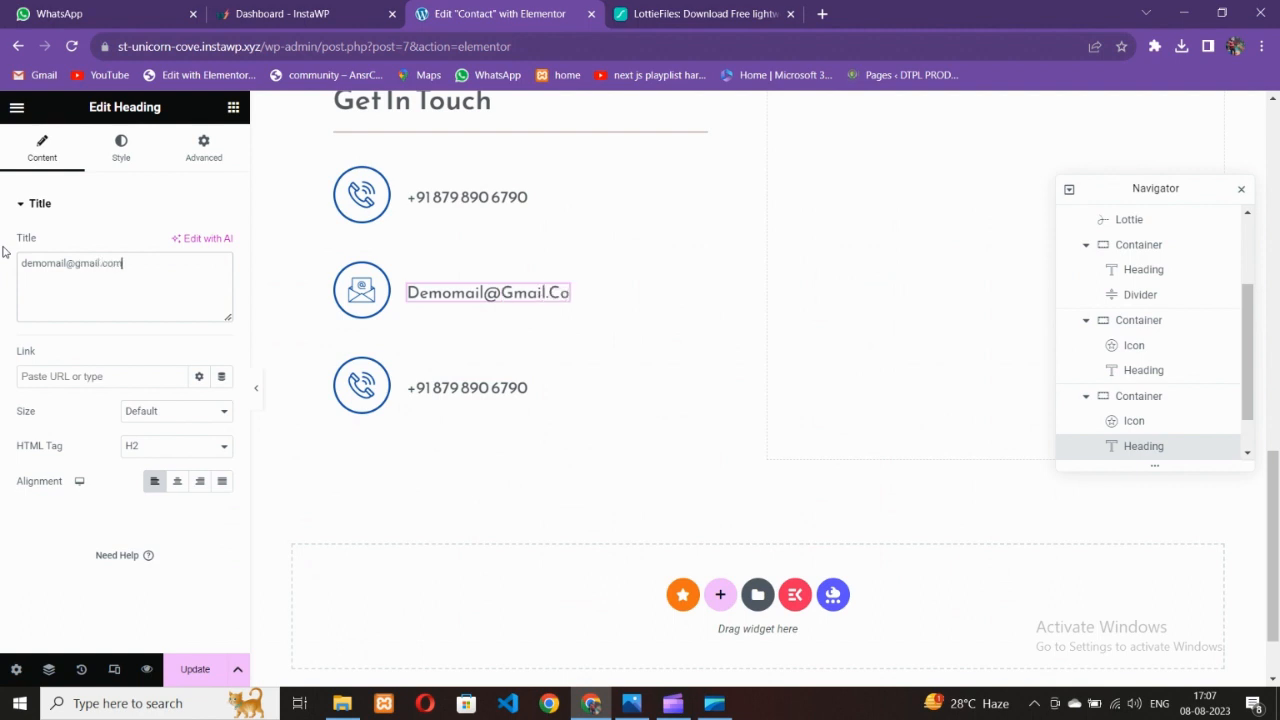
click(121, 148)
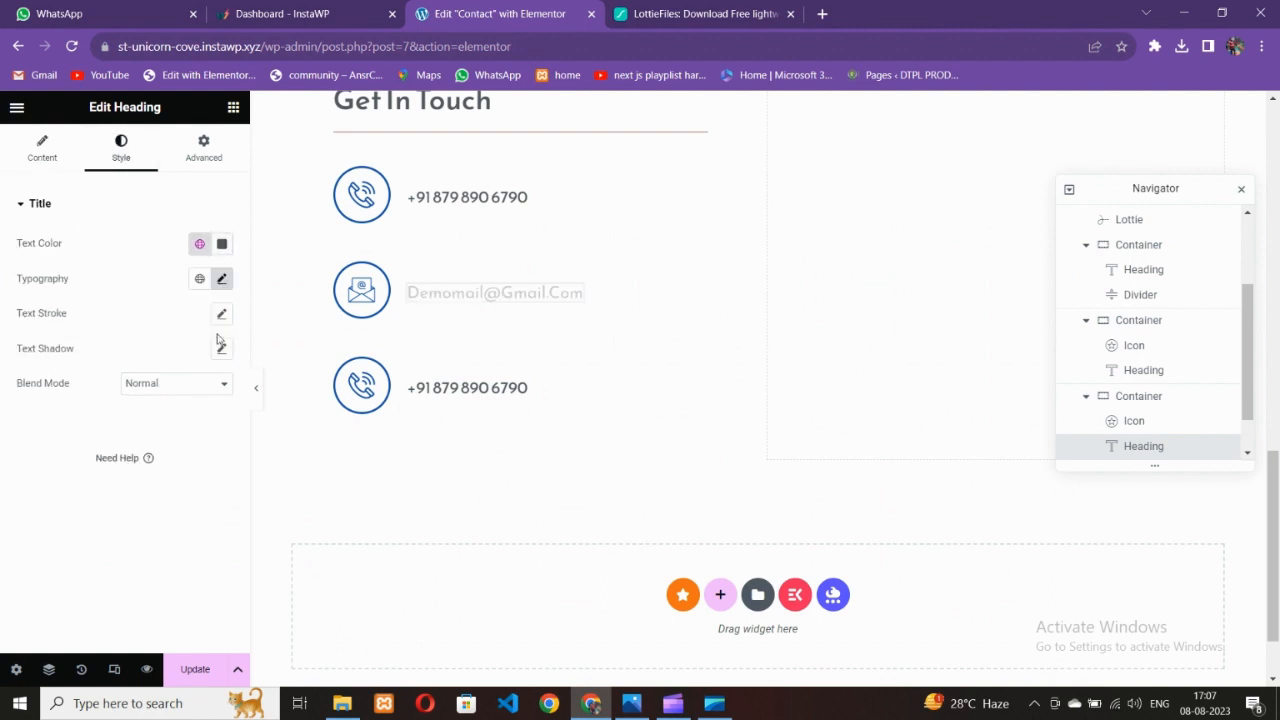
click(222, 280)
click(163, 476)
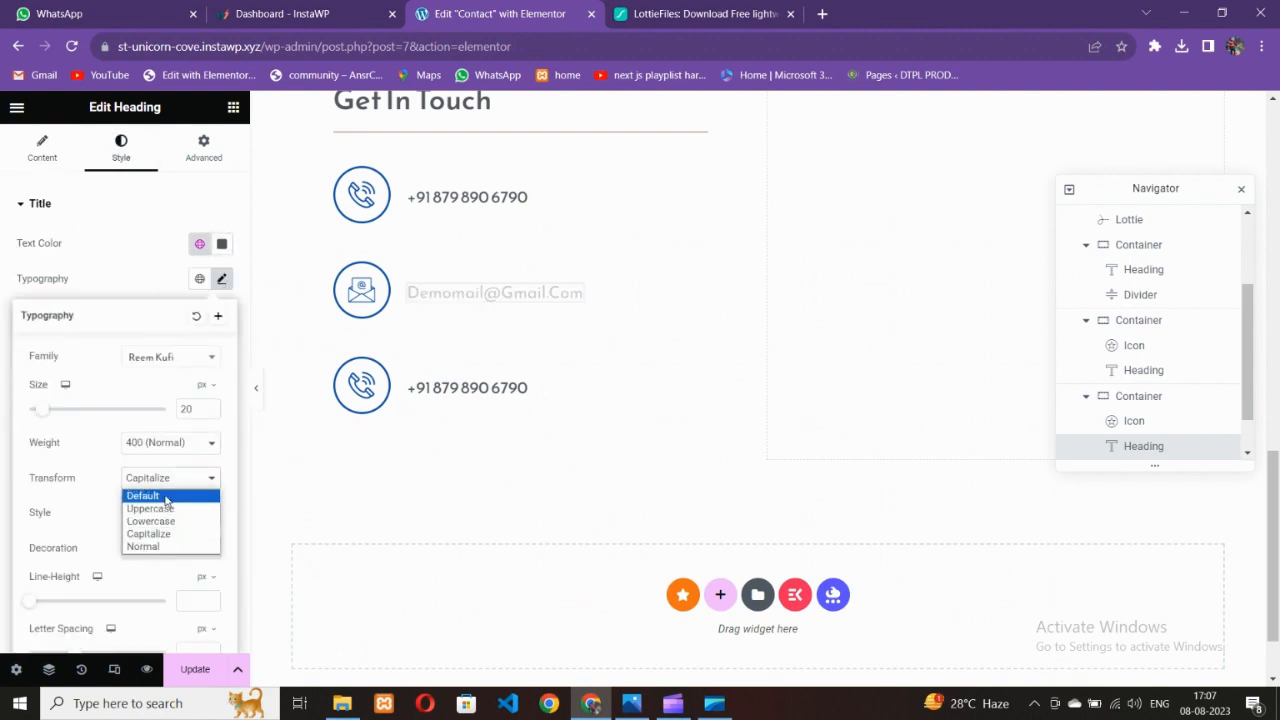
click(140, 494)
click(145, 262)
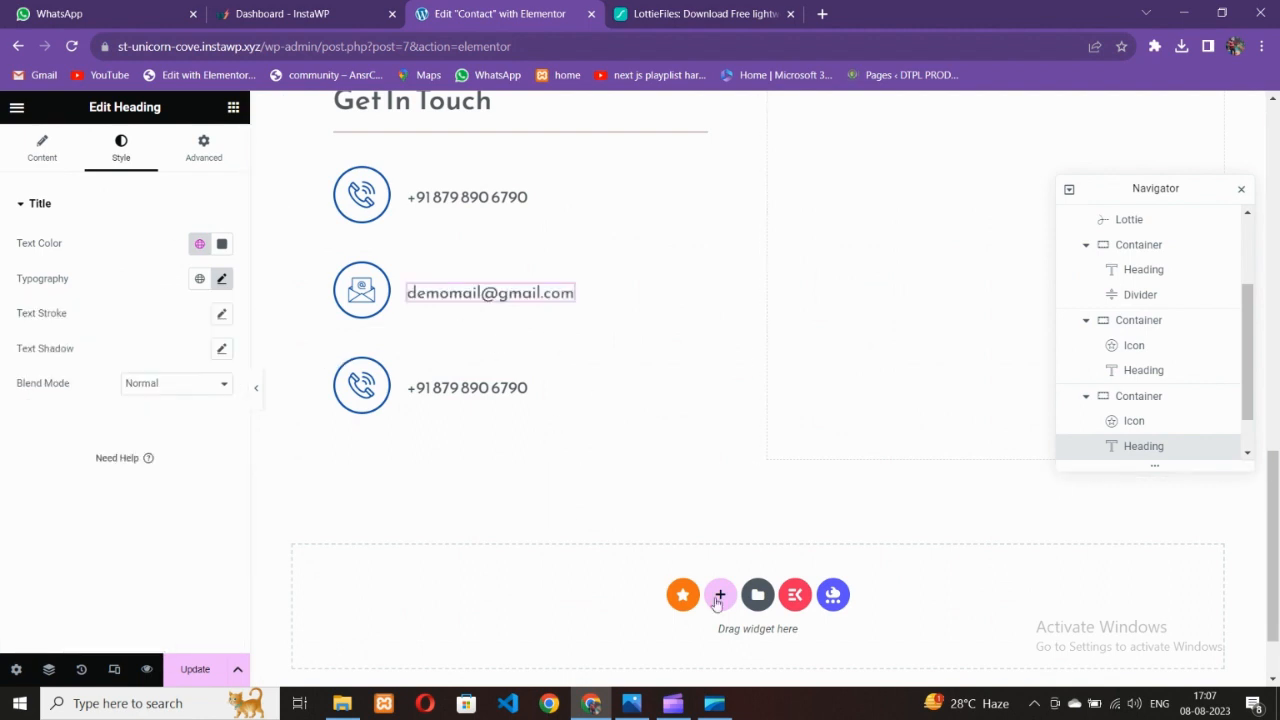
click(631, 703)
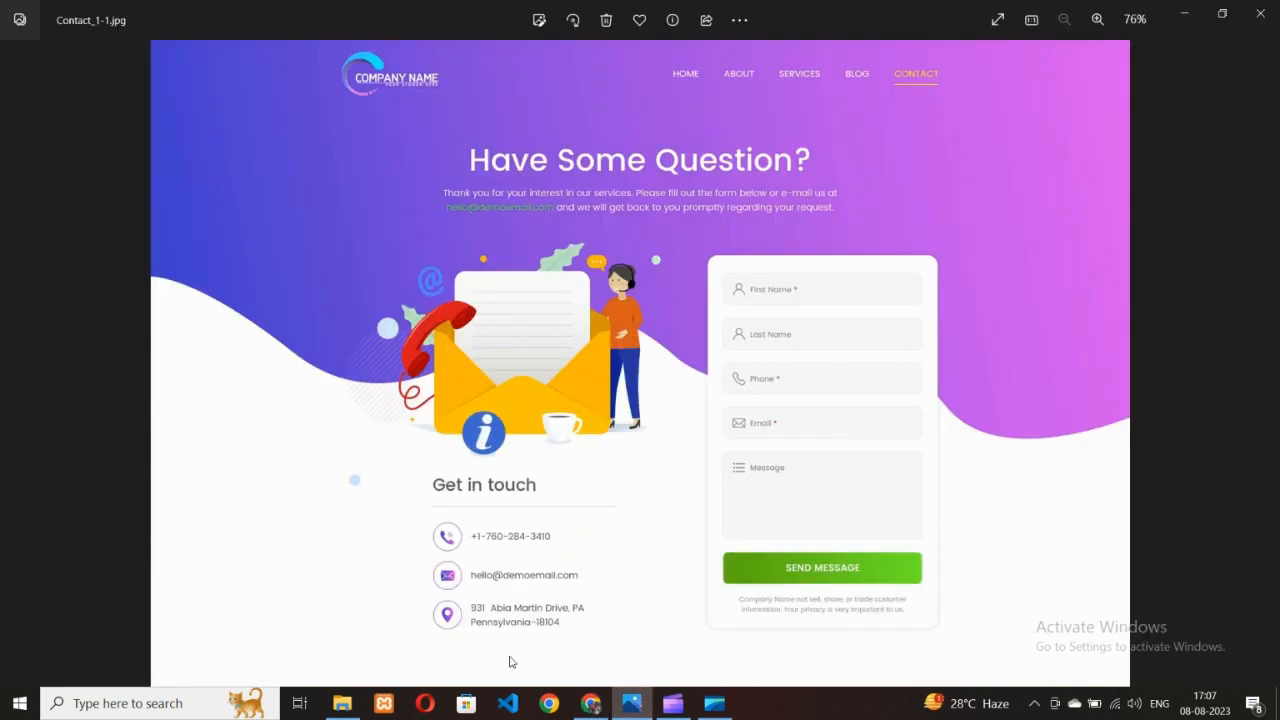
Replace the third row's icon with a map-pin icon found by searching 'map'
click(590, 703)
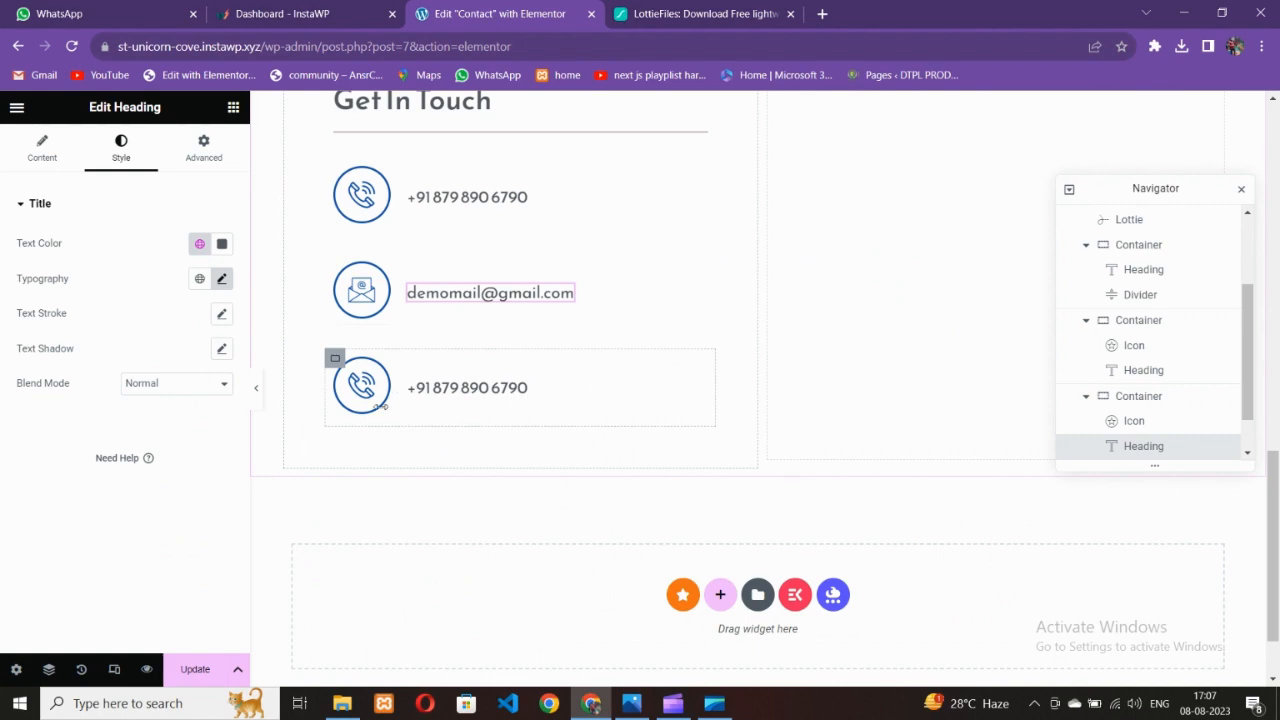
click(378, 406)
click(120, 290)
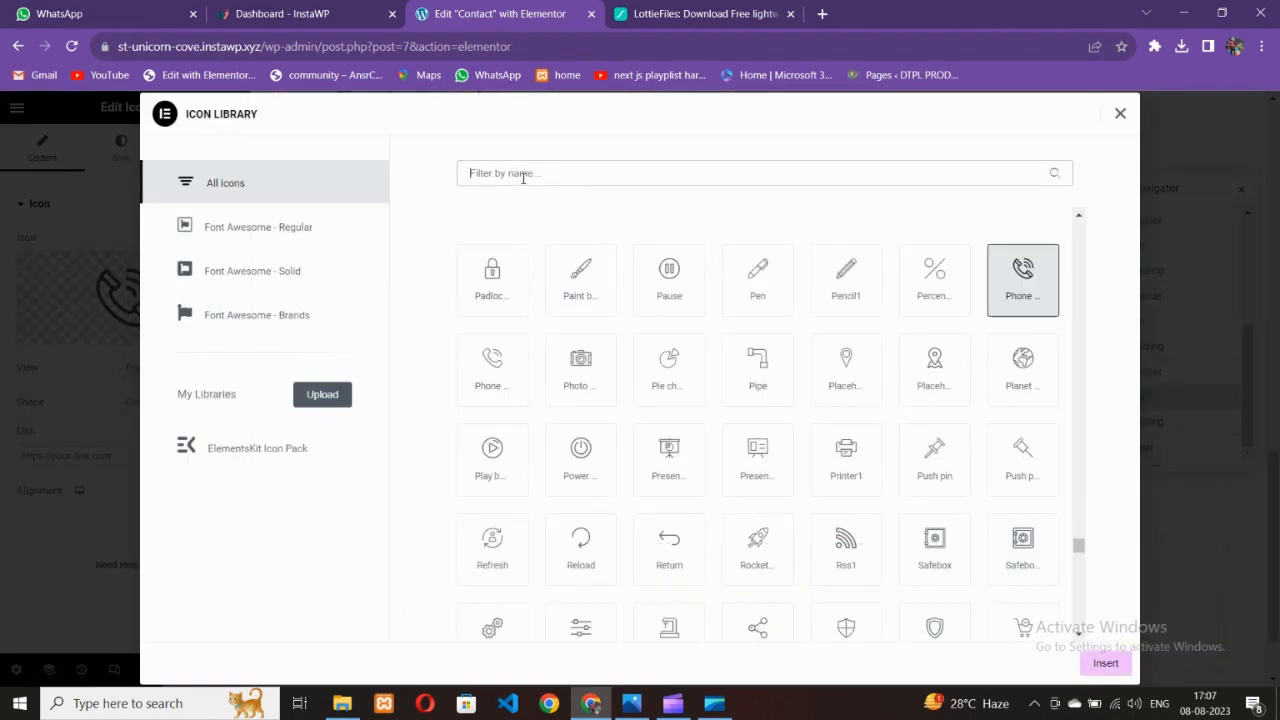
click(522, 174)
text(map)
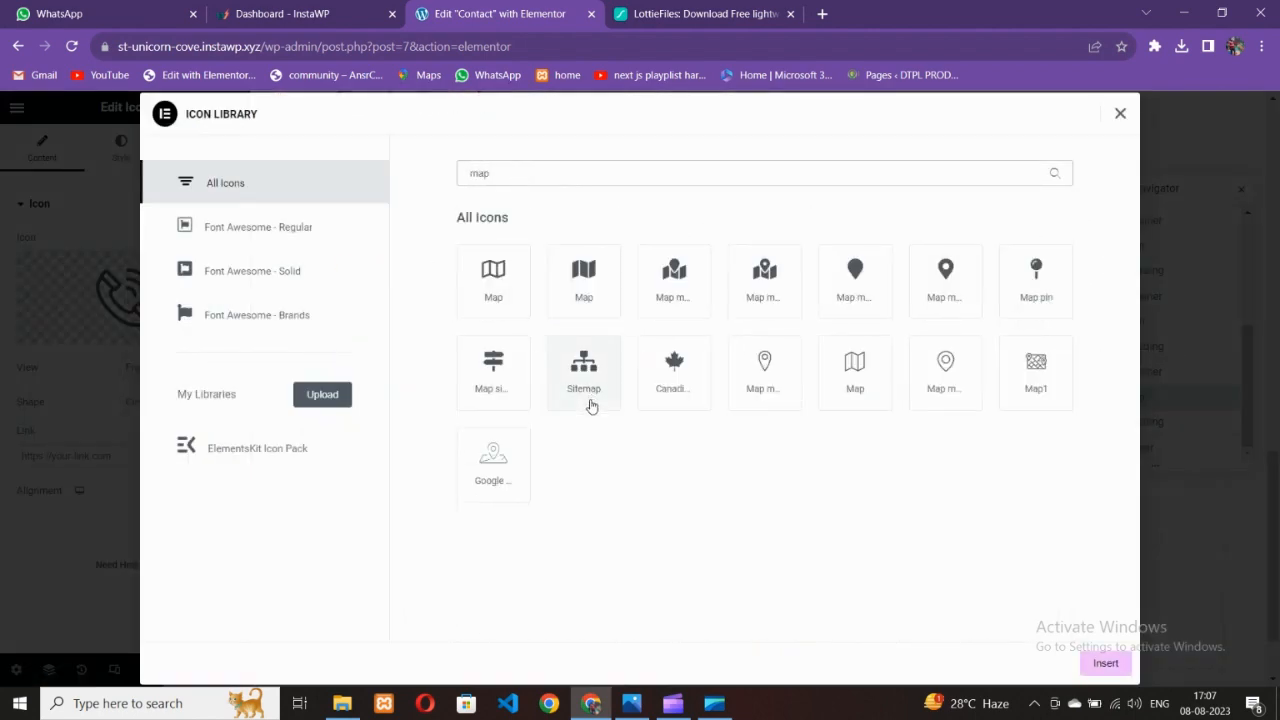
click(930, 374)
click(1080, 662)
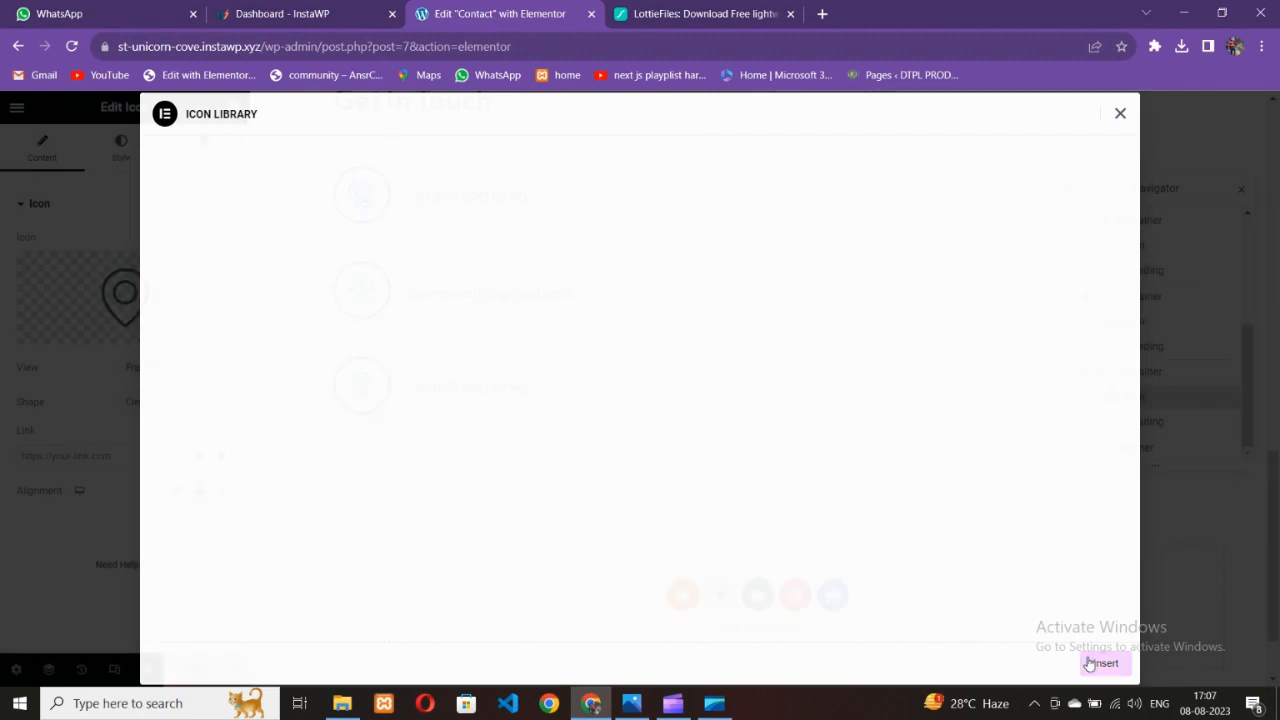
Change the third row's text to one line of lorem ipsum placeholder text
click(492, 390)
scroll(492, 392, up, 5)
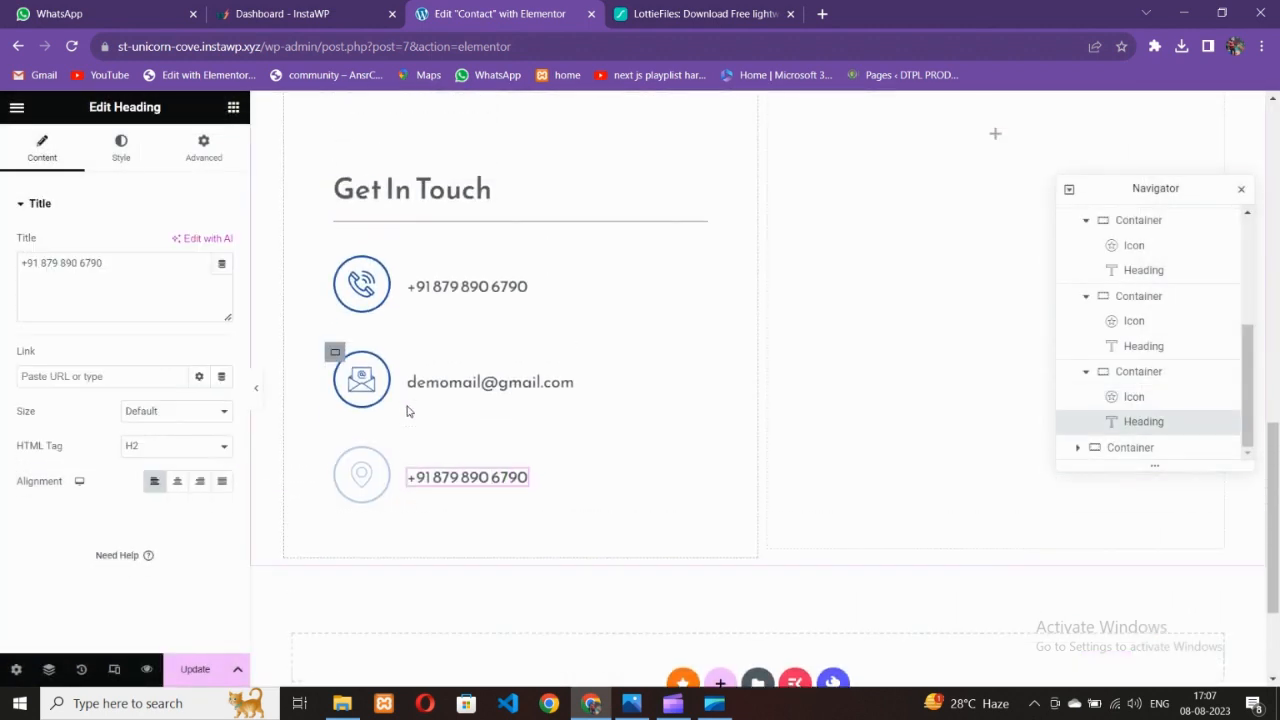
scroll(514, 434, down, 3)
drag(63, 314, 0, 245)
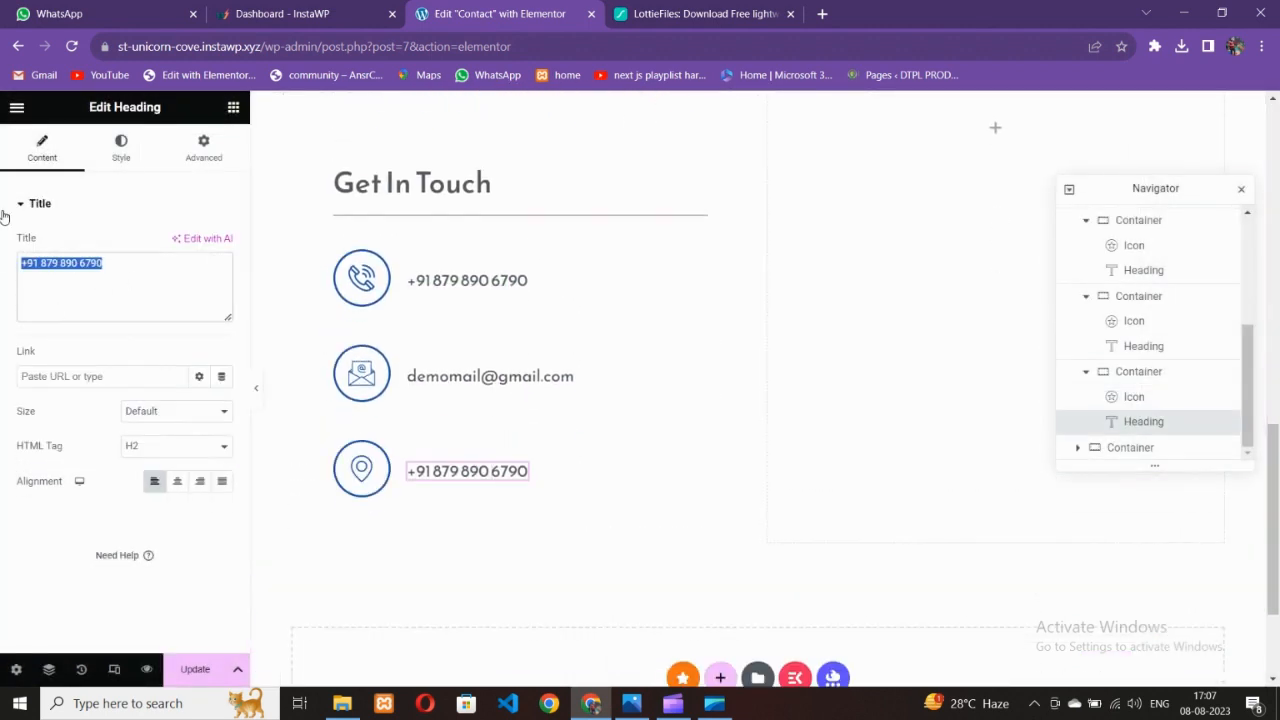
text(lorem ipusum lorem ipsum)
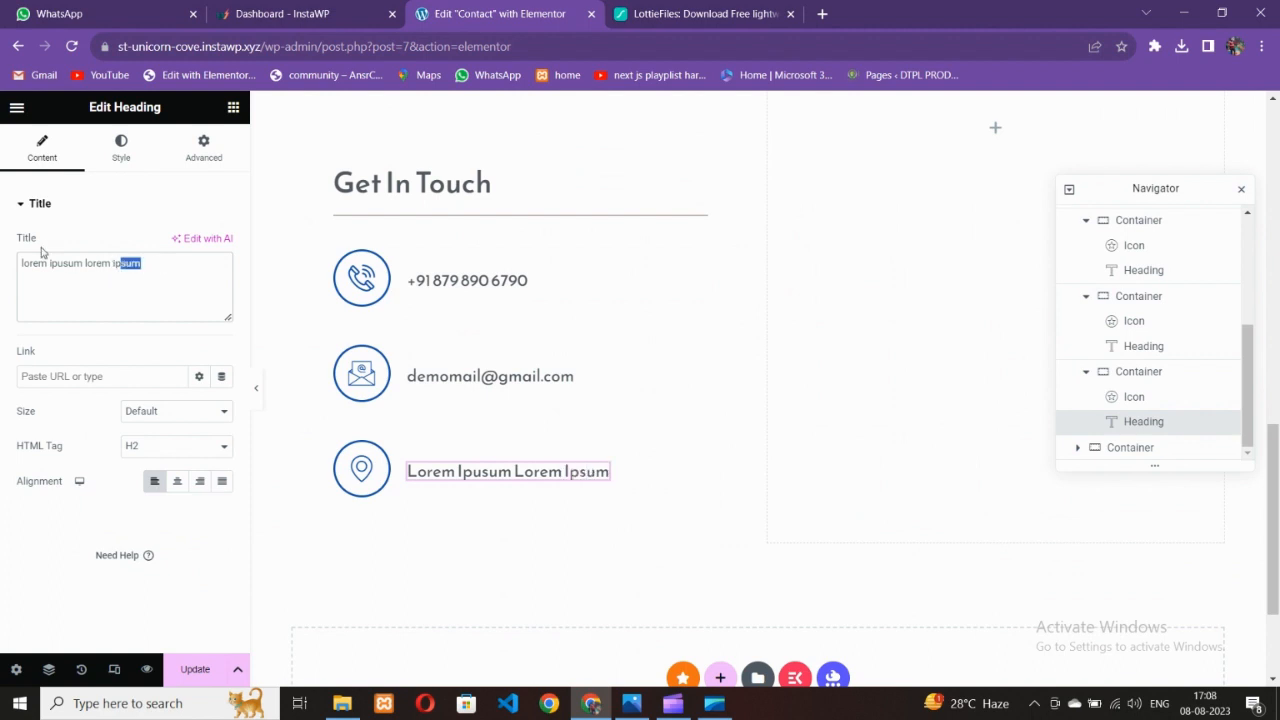
key(ctrl+a)
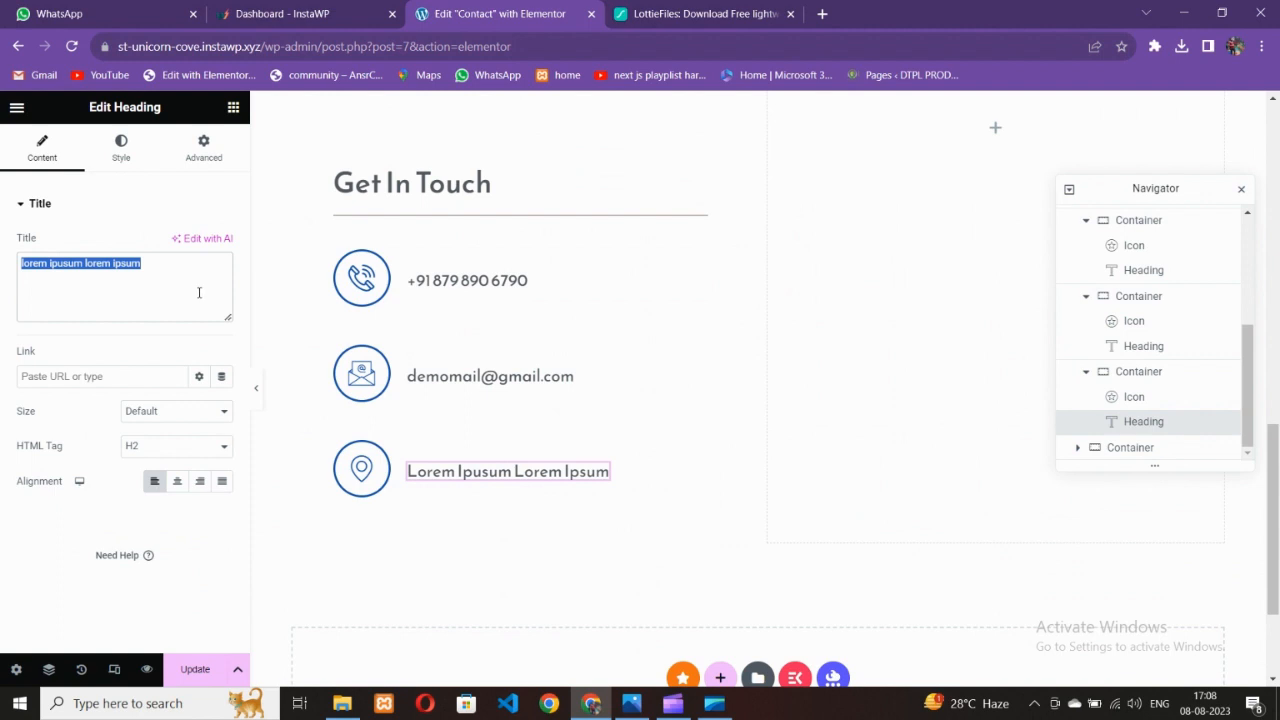
click(177, 288)
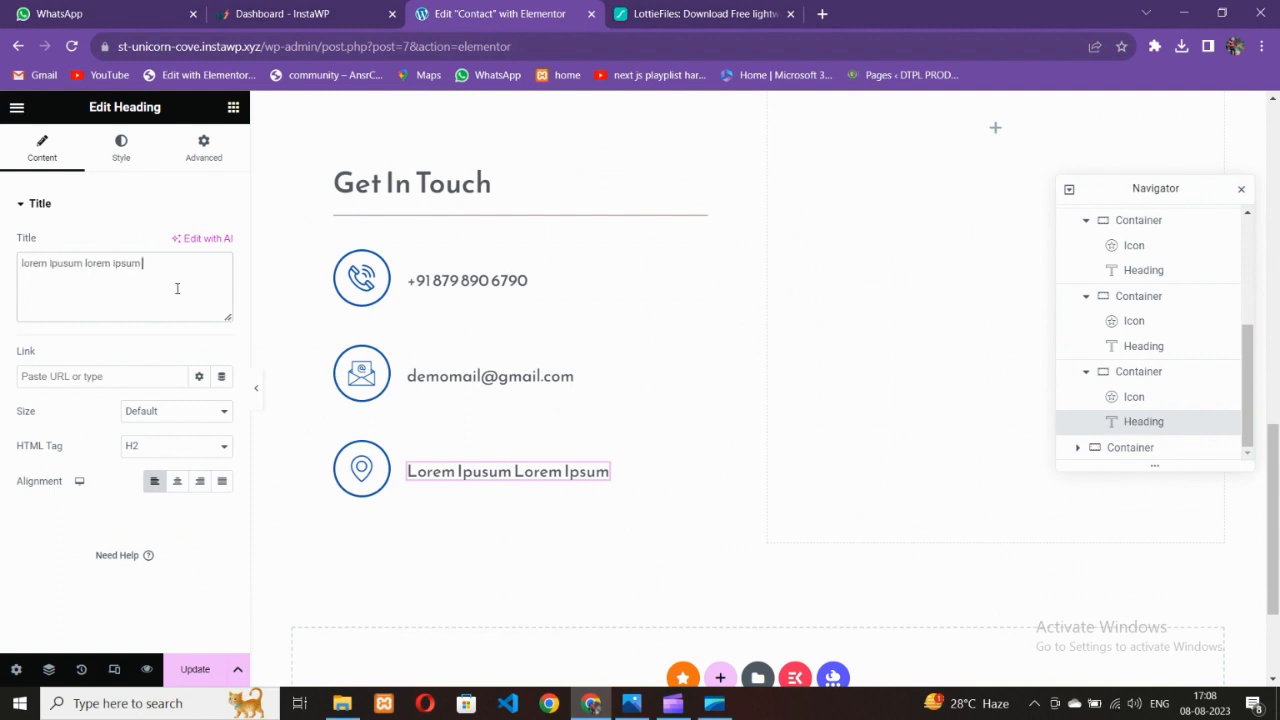
text(lorem ipsum lorem ipsum)
text(lorem ipsum lorem ipsum)
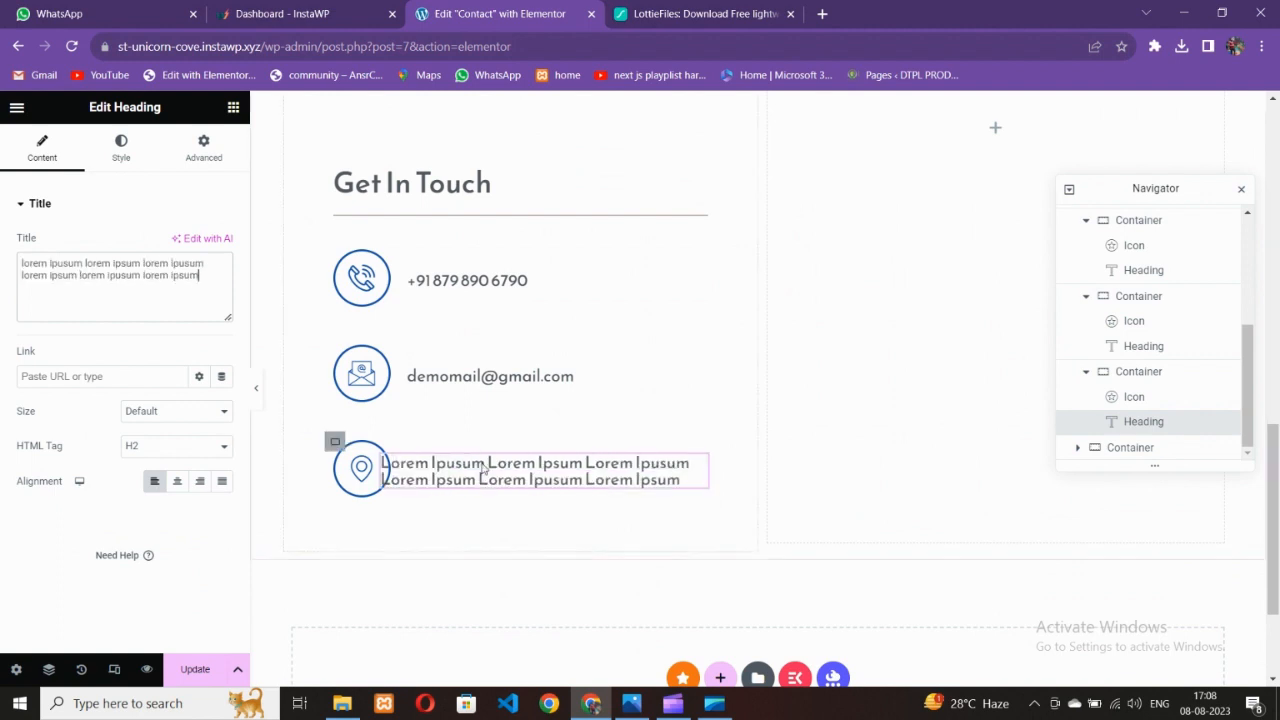
key(BackSpace)
key(BackSpace)
key(BackSpace)
key(BackSpace)
key(BackSpace)
key(BackSpace)
key(BackSpace)
key(BackSpace)
key(BackSpace)
key(BackSpace)
key(BackSpace)
key(BackSpace)
key(BackSpace)
key(BackSpace)
key(BackSpace)
key(BackSpace)
key(BackSpace)
key(BackSpace)
key(BackSpace)
key(BackSpace)
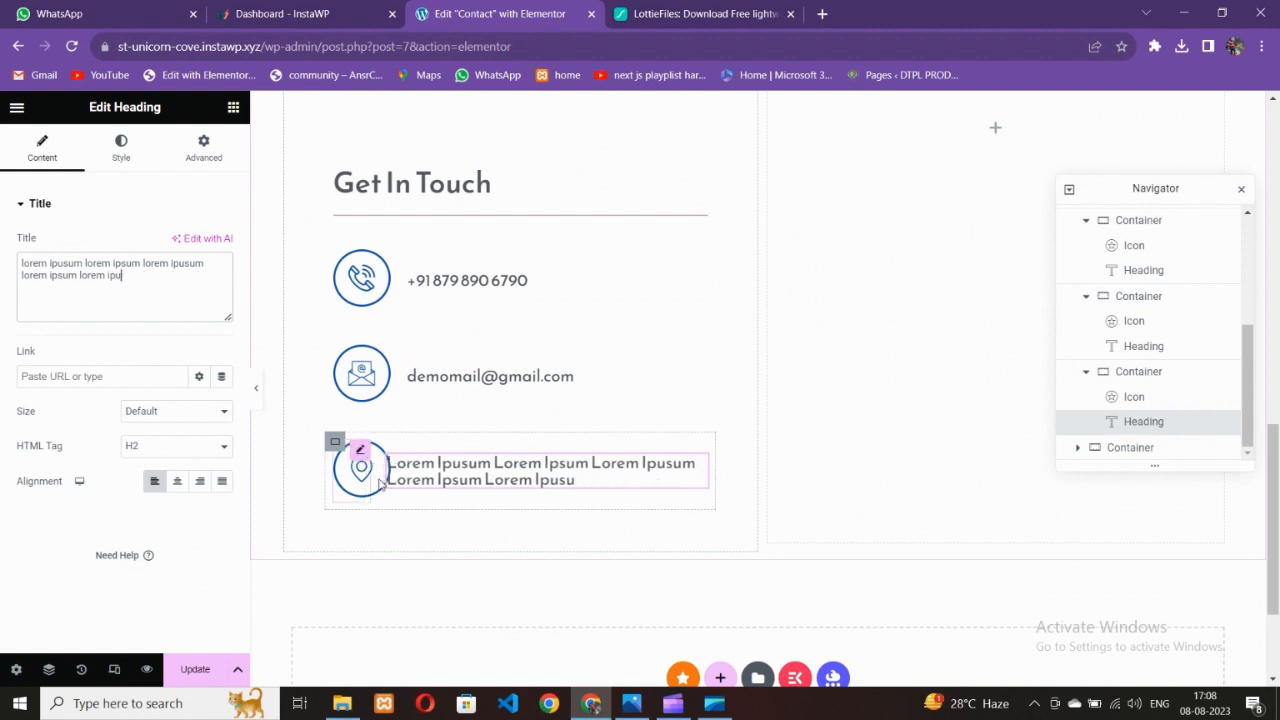
key(BackSpace)
key(BackSpace)
key(BackSpace)
key(BackSpace)
key(BackSpace)
key(BackSpace)
key(BackSpace)
key(BackSpace)
key(BackSpace)
key(BackSpace)
key(BackSpace)
key(BackSpace)
key(BackSpace)
key(BackSpace)
key(BackSpace)
key(BackSpace)
key(BackSpace)
key(BackSpace)
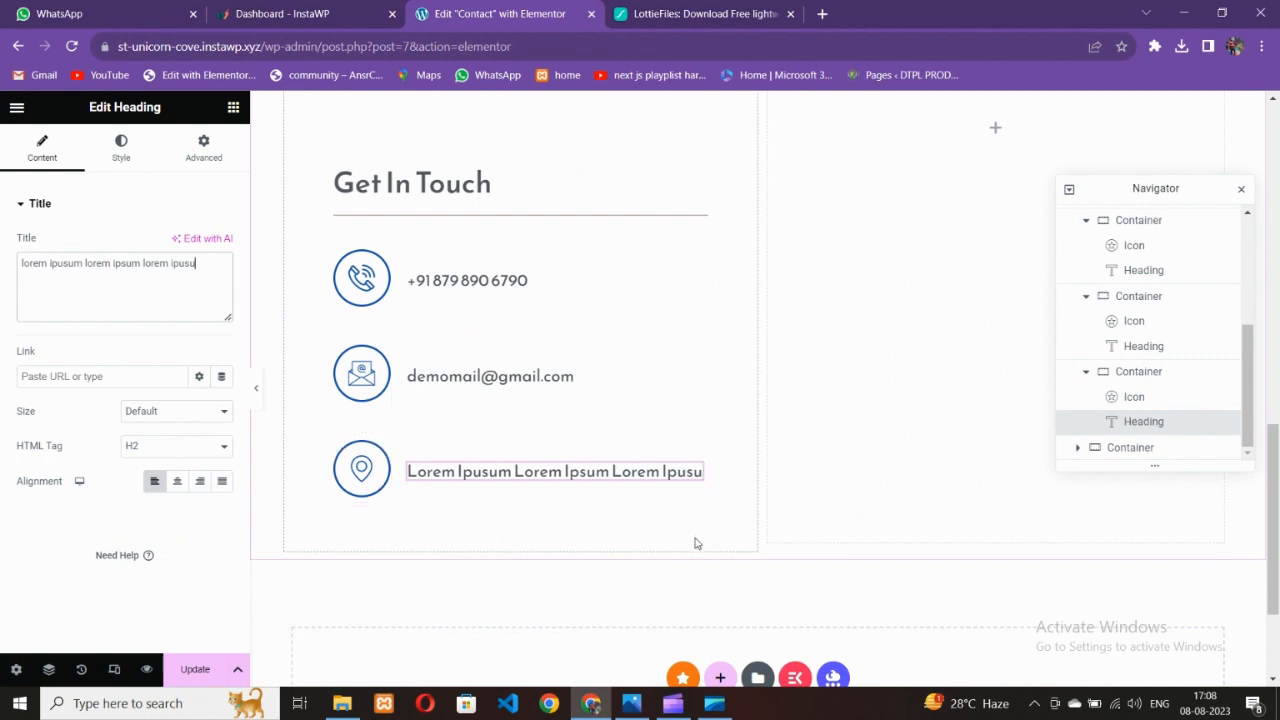
Save the page with Update
click(193, 668)
scroll(609, 432, up, 10)
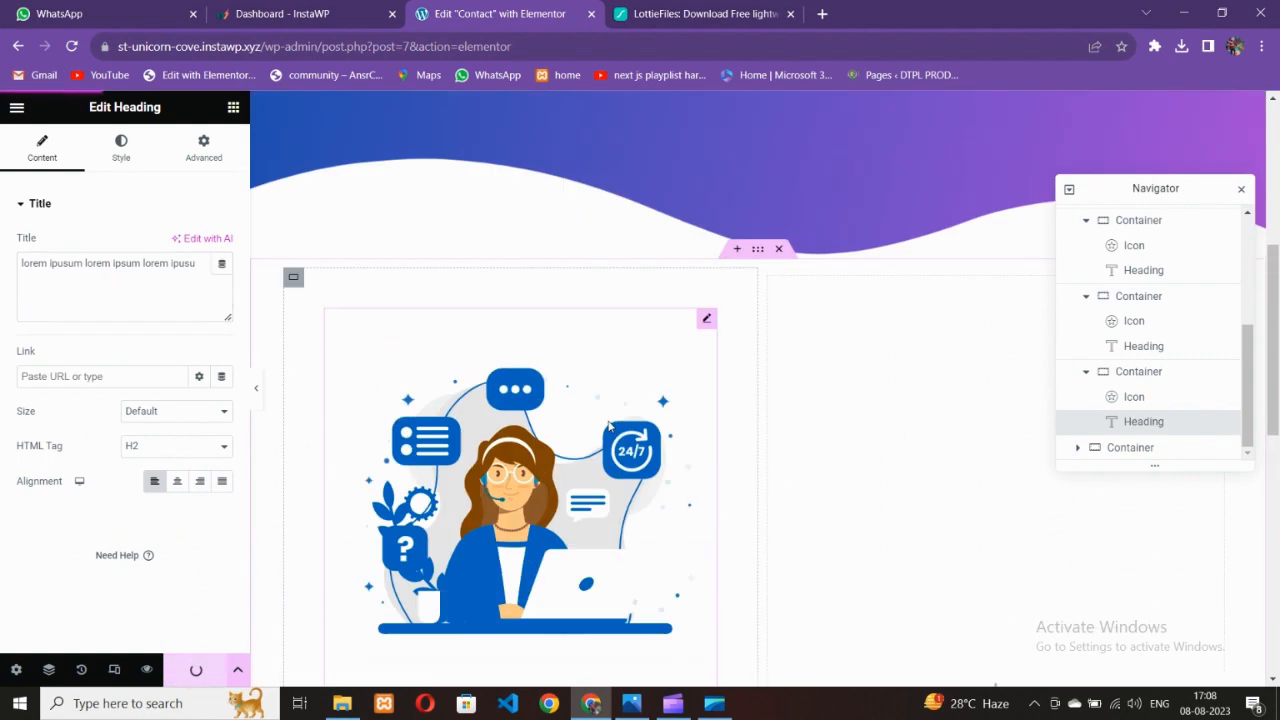
scroll(609, 432, down, 10)
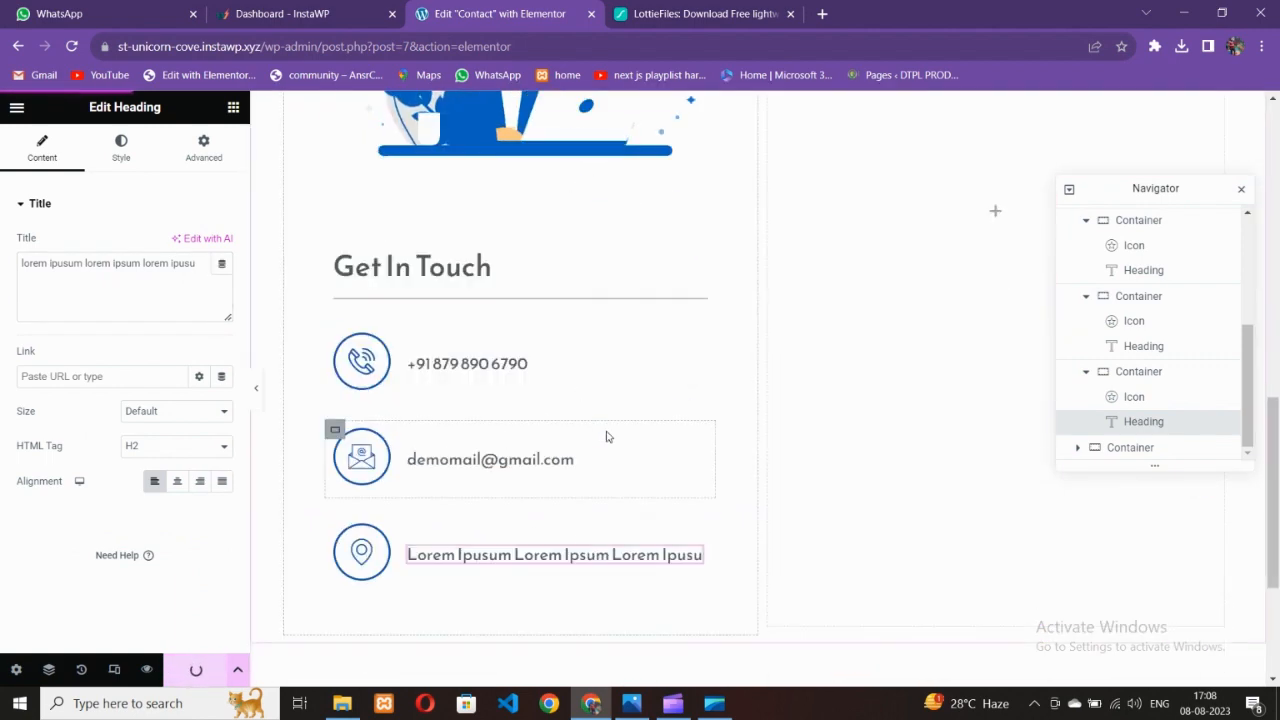
Preview the live page and compare it with the reference design
click(16, 107)
click(83, 370)
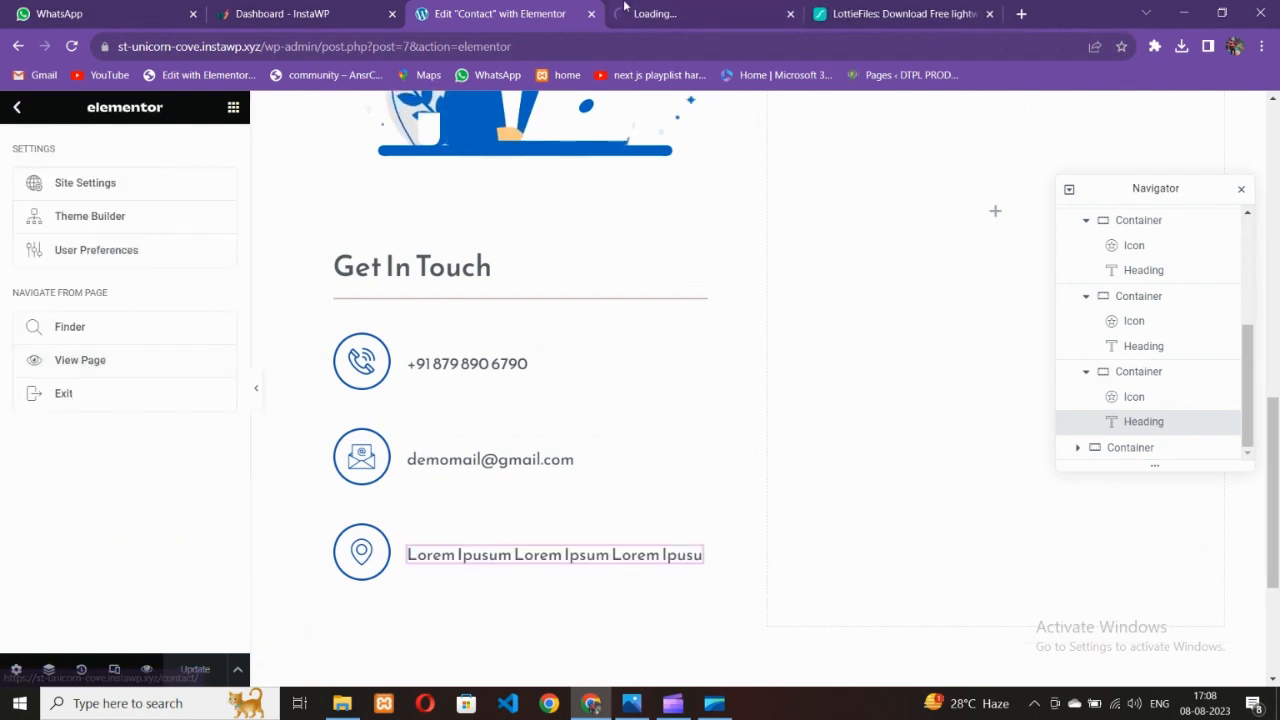
click(640, 705)
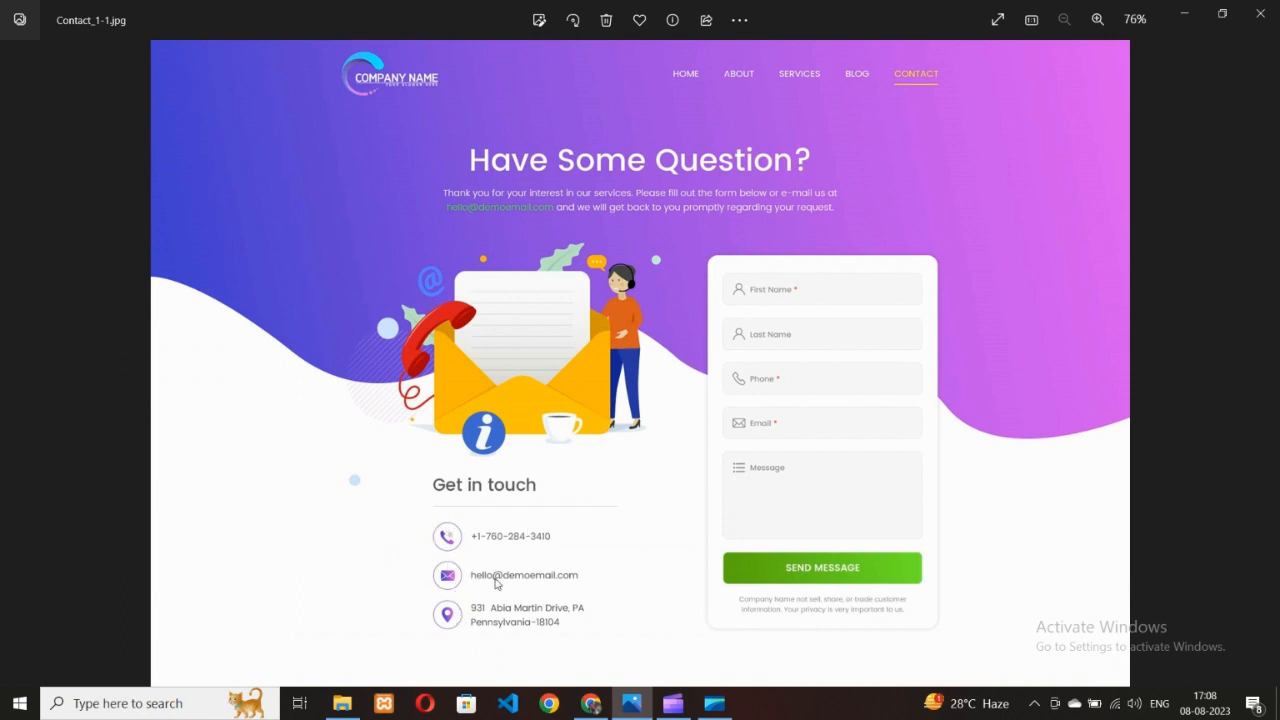
click(591, 703)
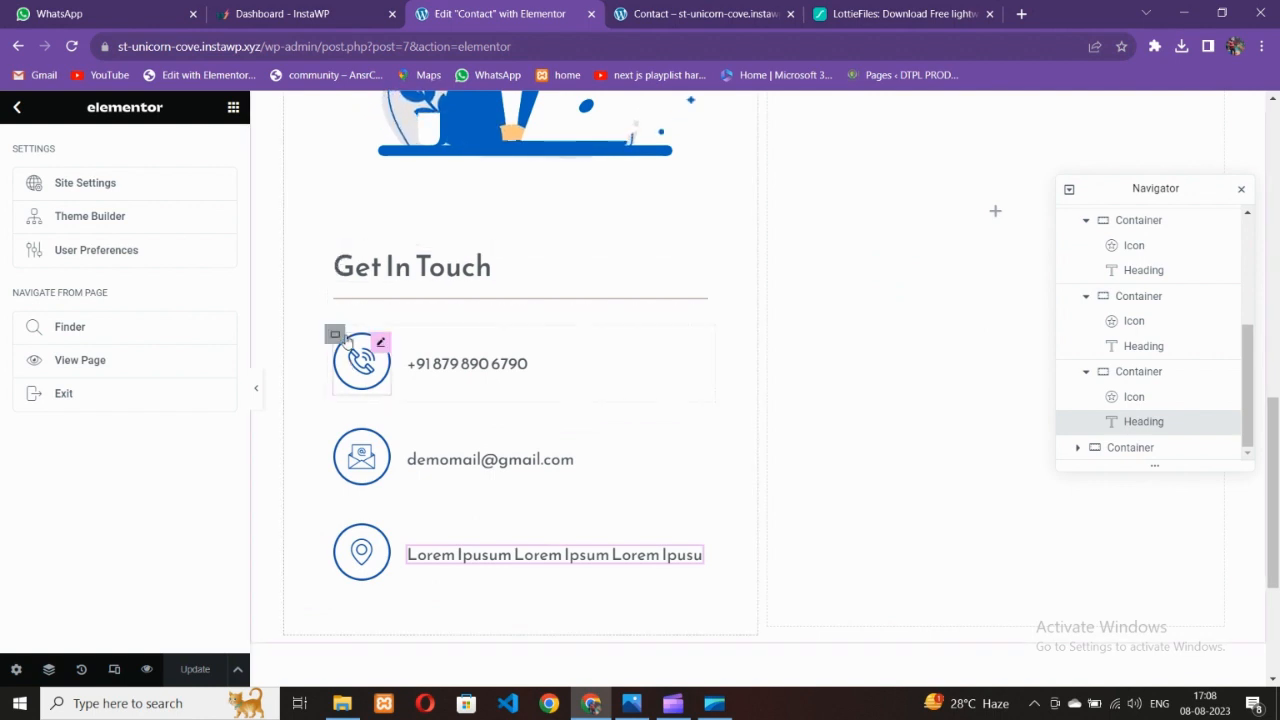
Set the Advanced padding of the phone and email row containers to 0
click(335, 334)
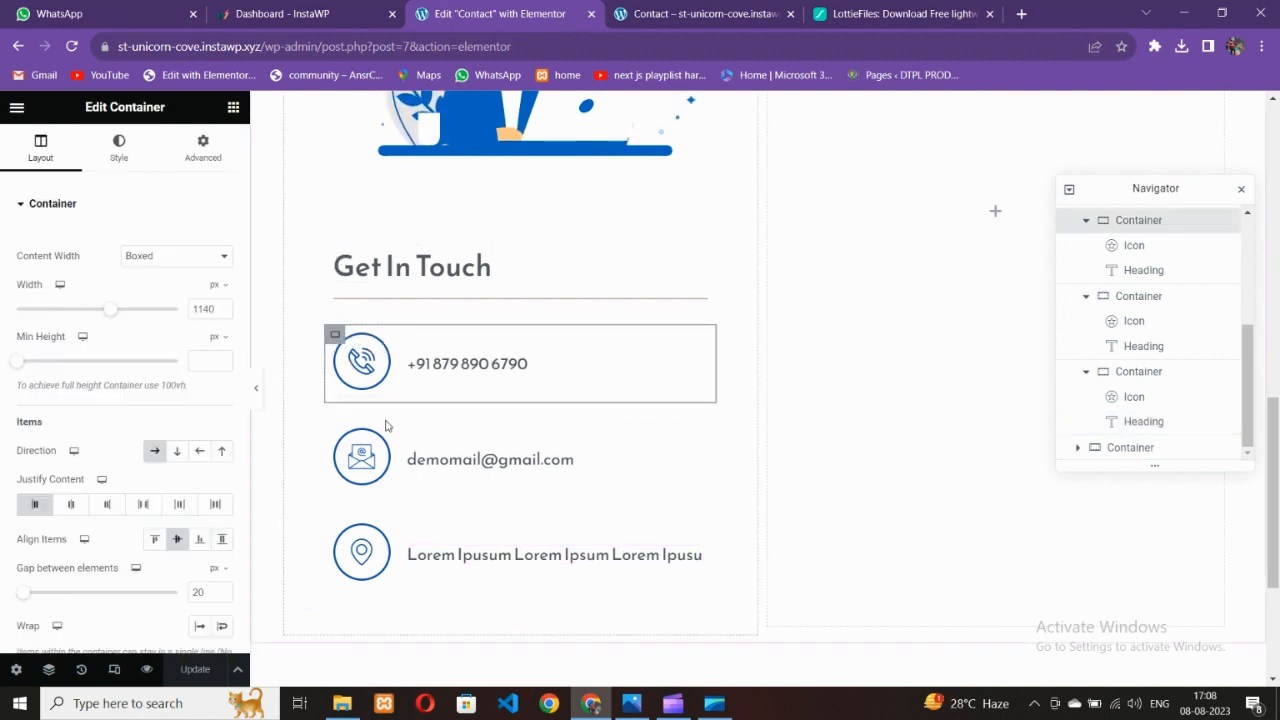
scroll(187, 551, down, 3)
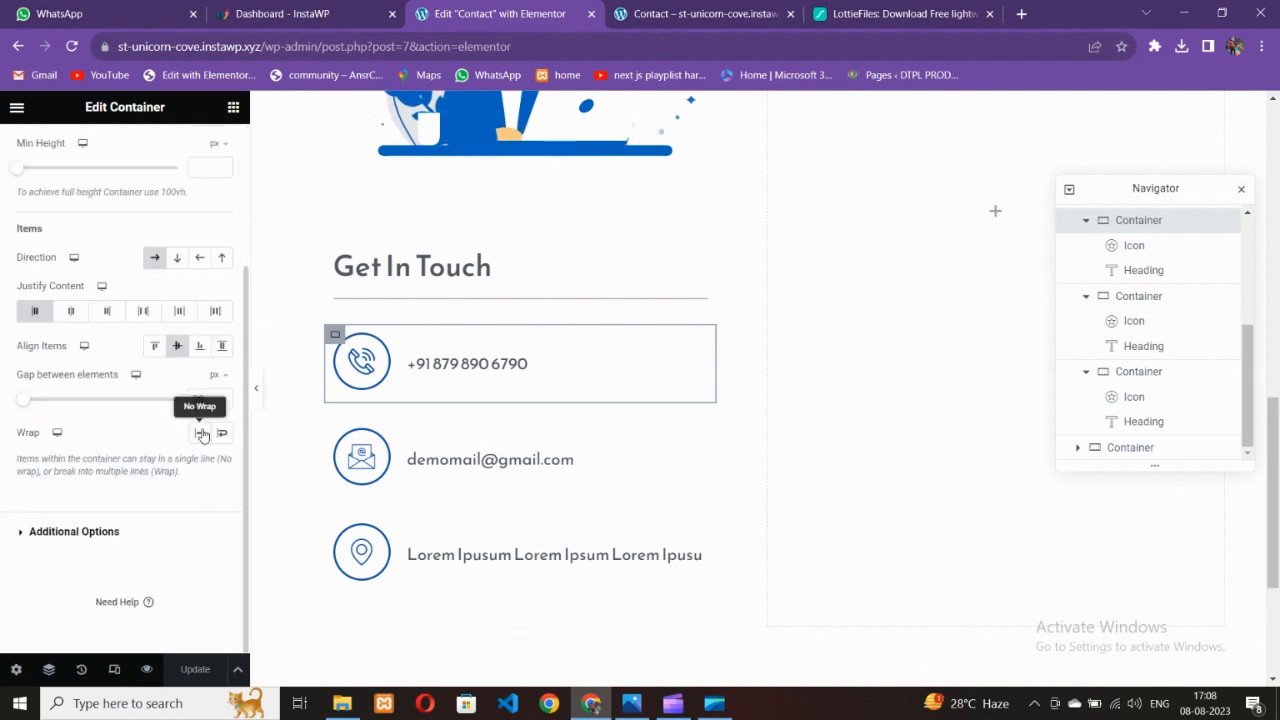
scroll(200, 430, up, 2)
scroll(175, 288, up, 5)
click(200, 150)
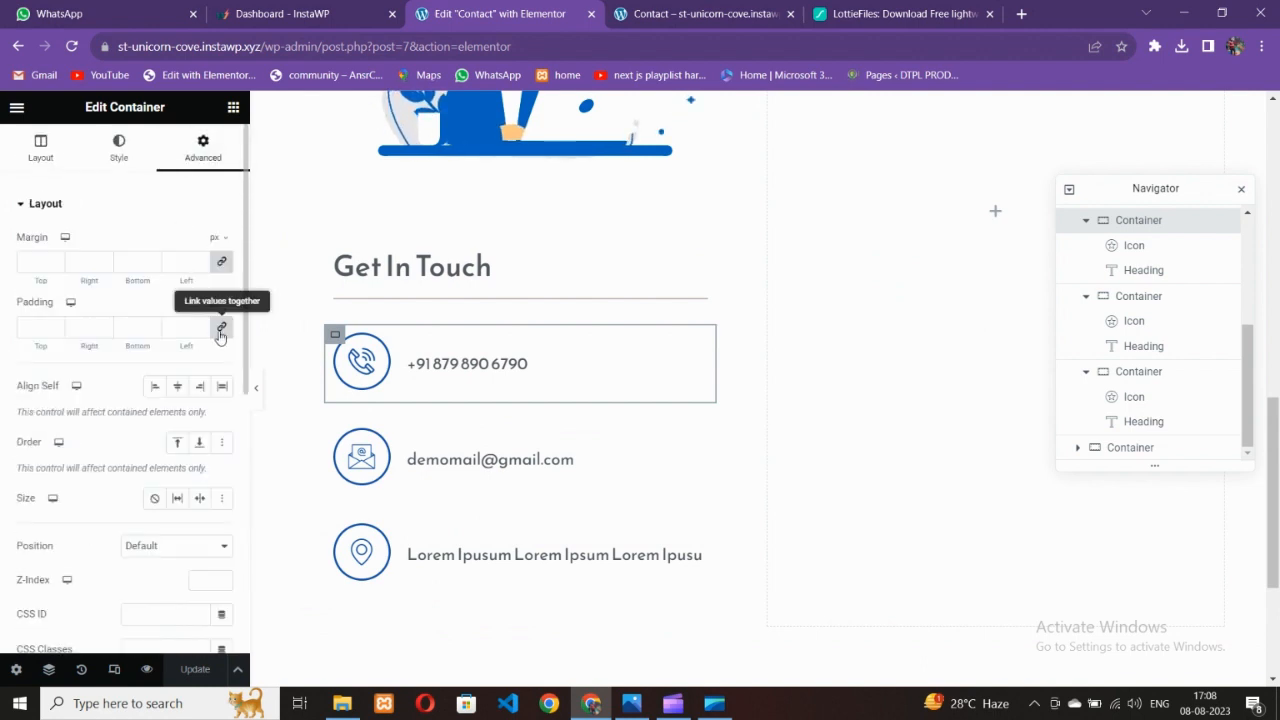
click(221, 330)
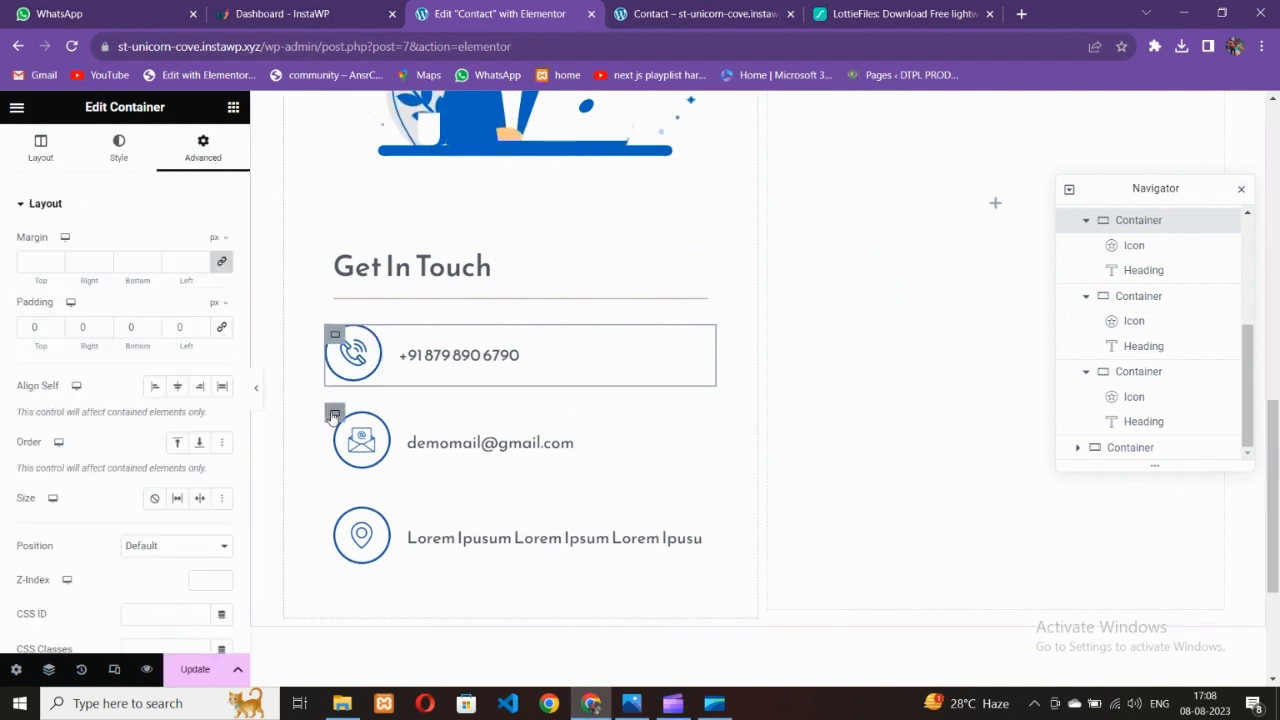
click(338, 425)
click(202, 150)
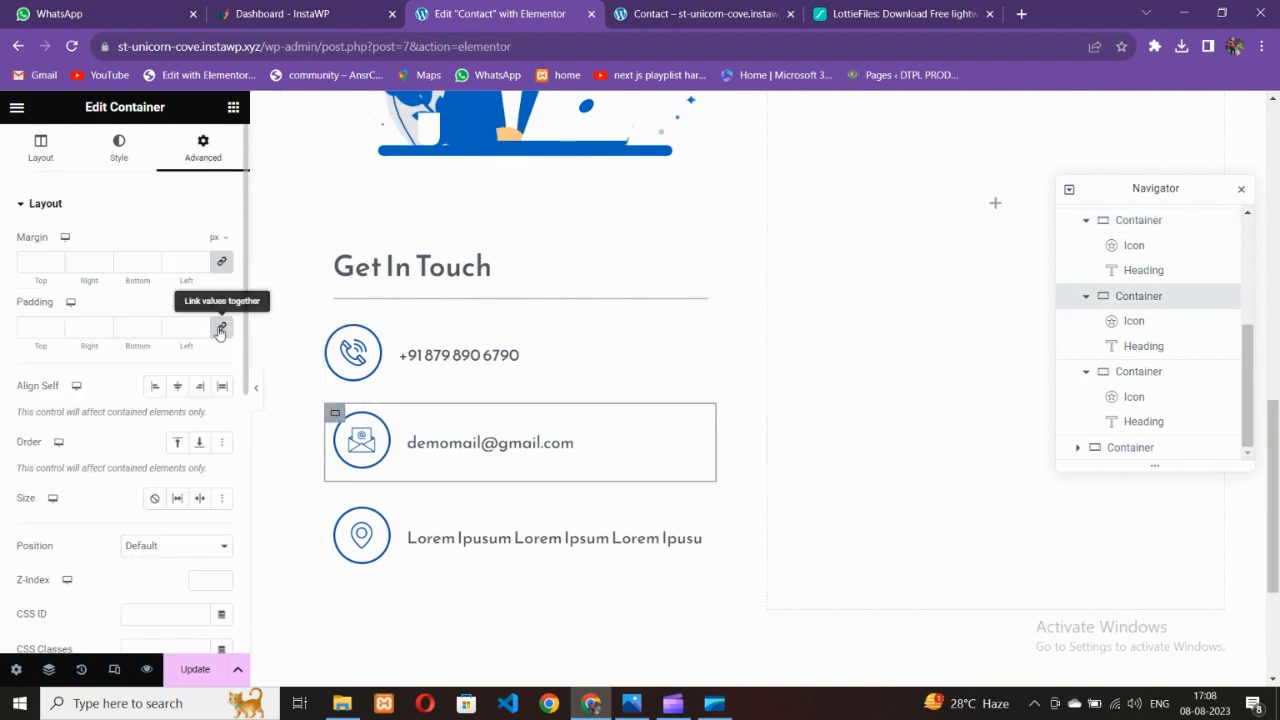
click(221, 330)
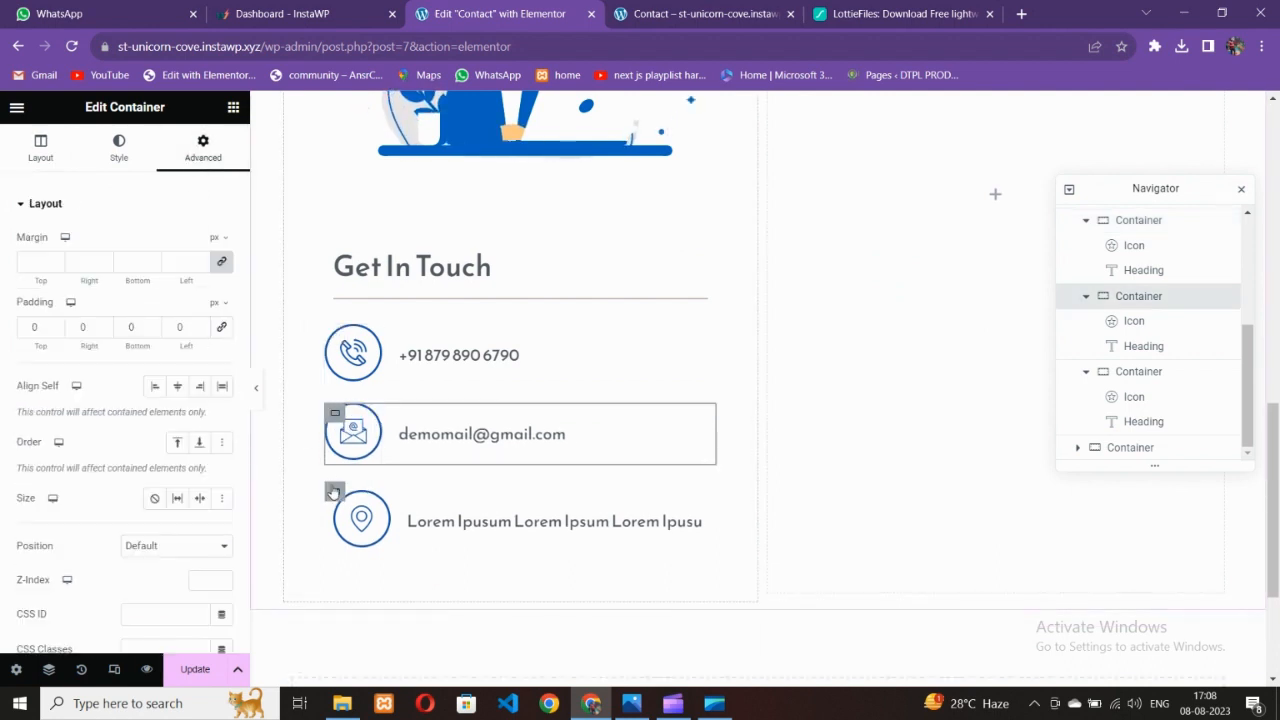
Set the location row's padding to 0 on all sides and the phone row's margin to 0
click(335, 494)
click(202, 150)
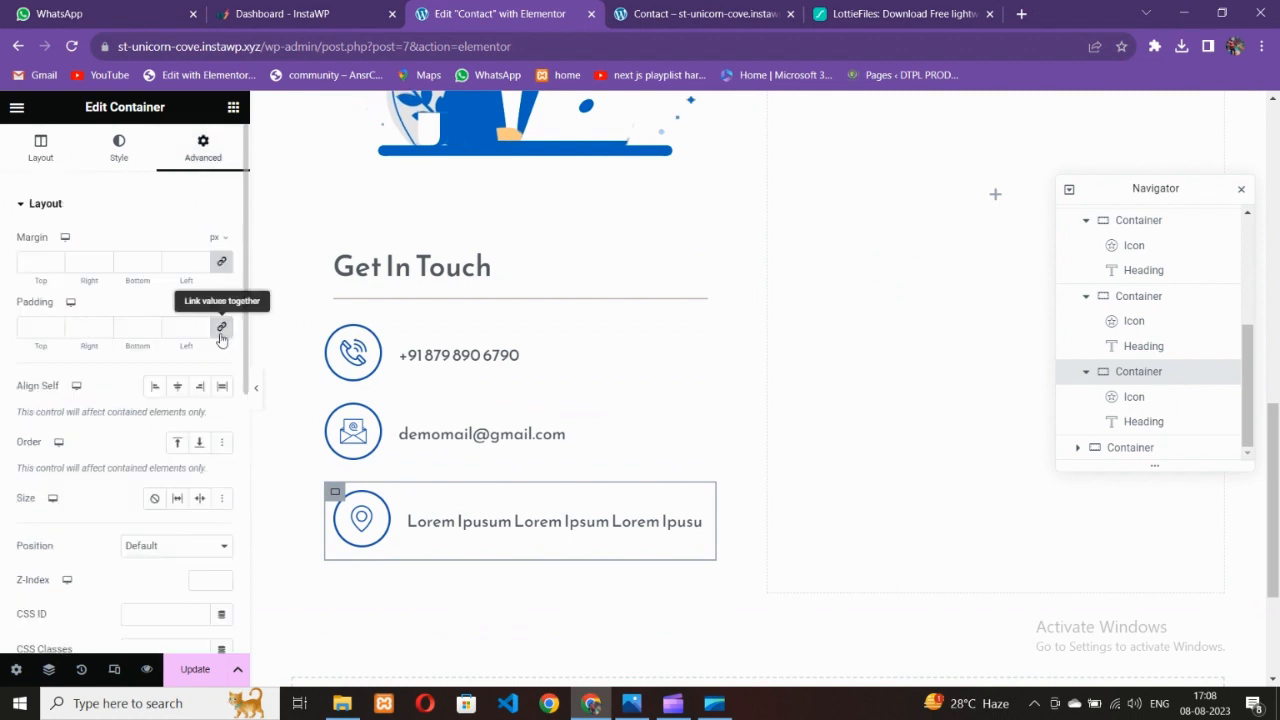
click(221, 327)
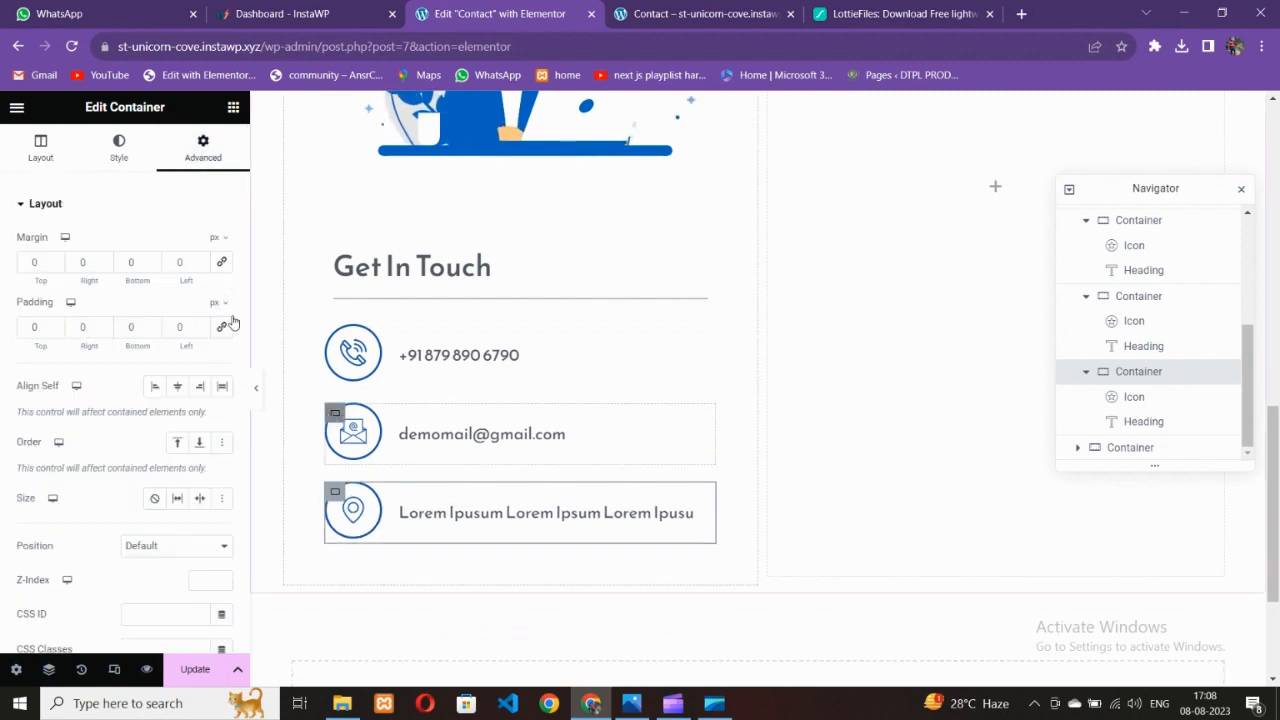
click(335, 334)
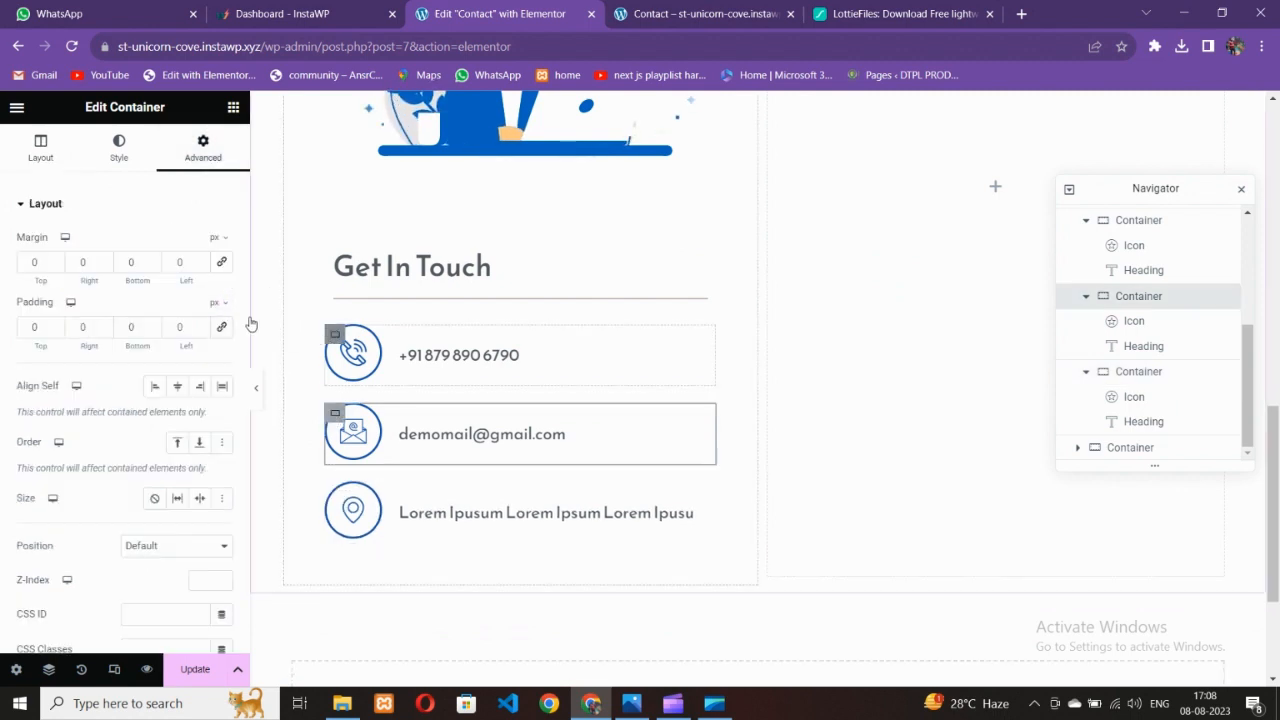
click(221, 264)
Save the page with Update and view the live Contact page
click(195, 669)
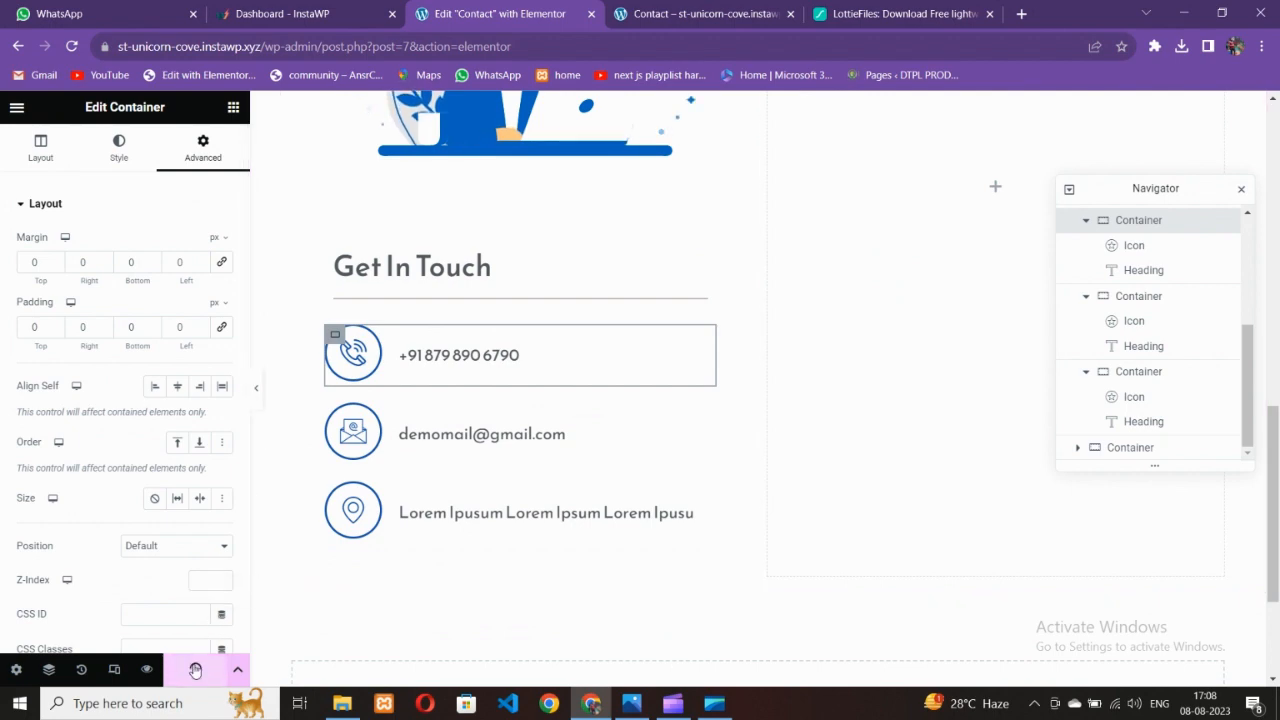
scroll(557, 537, up, 6)
scroll(490, 516, down, 3)
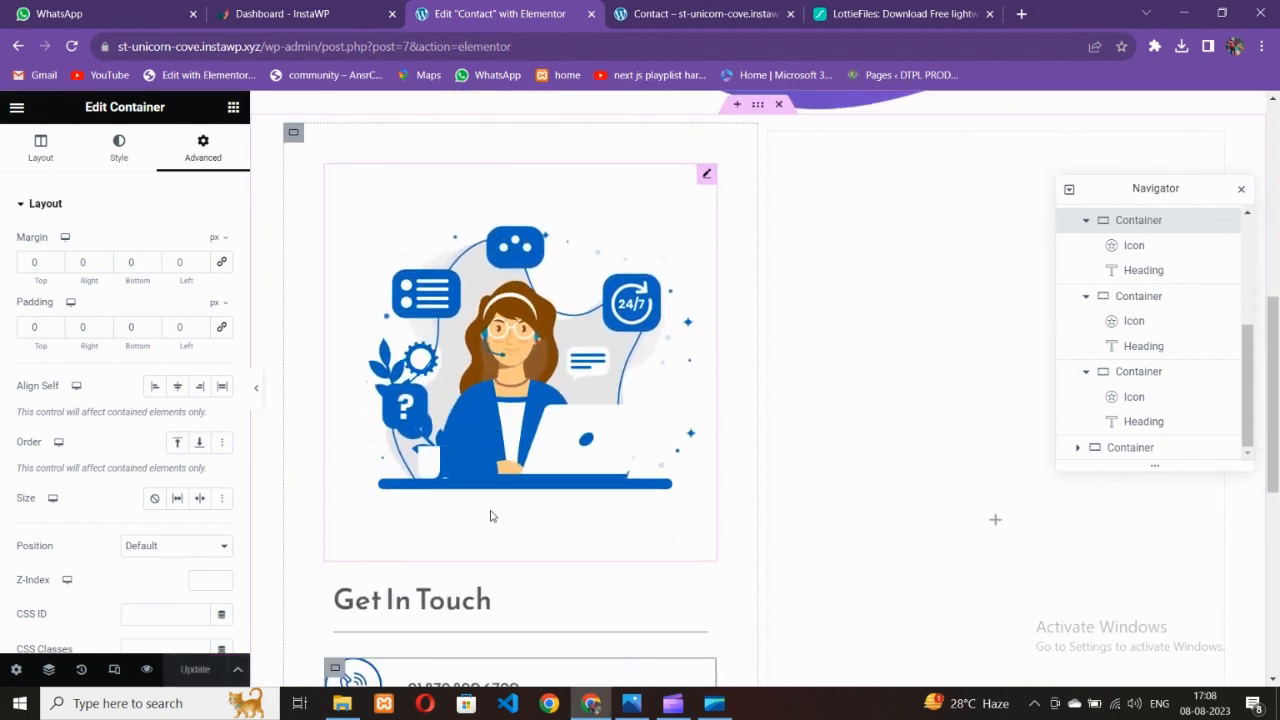
scroll(490, 516, up, 2)
scroll(493, 508, down, 2)
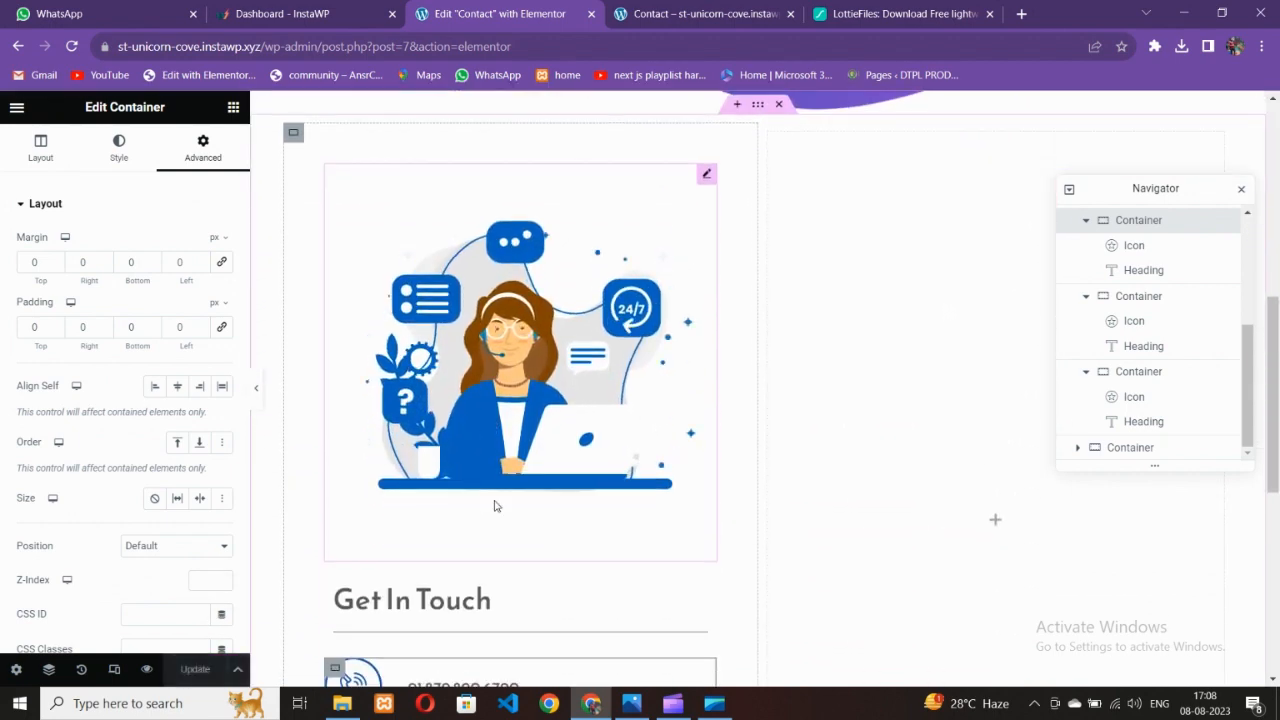
click(697, 12)
click(72, 47)
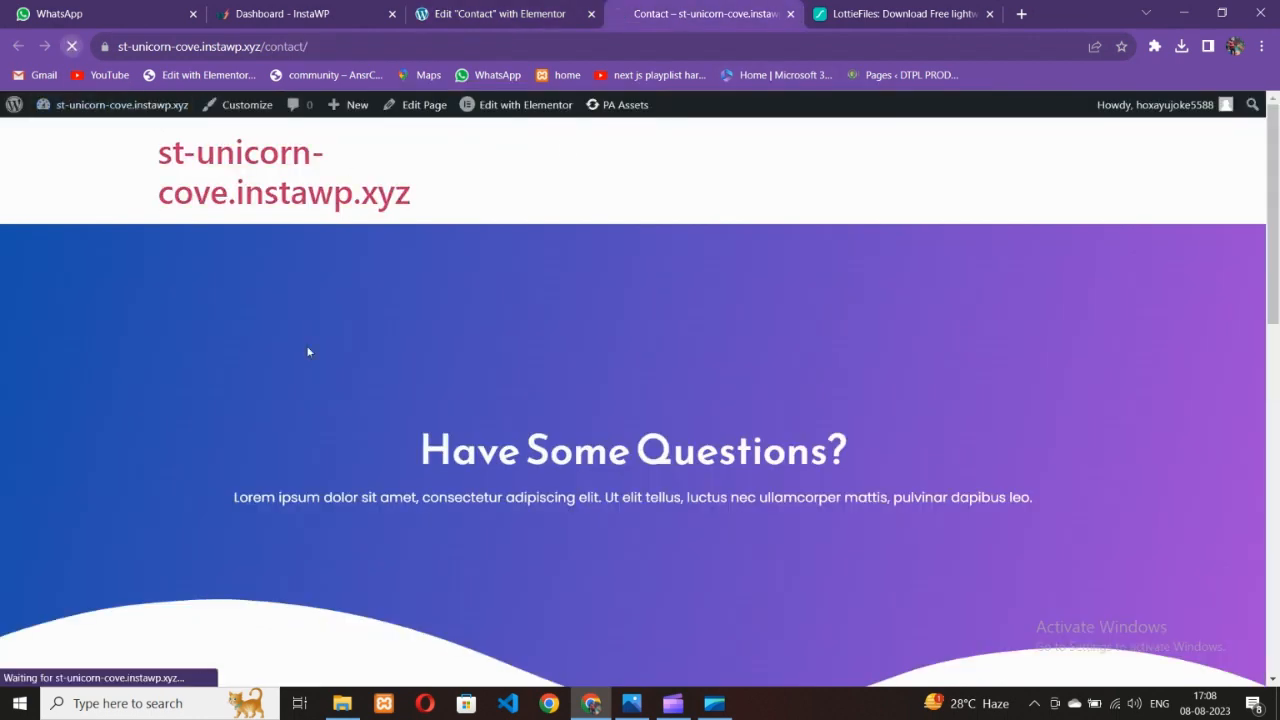
scroll(451, 420, down, 8)
scroll(471, 414, up, 4)
scroll(473, 419, down, 5)
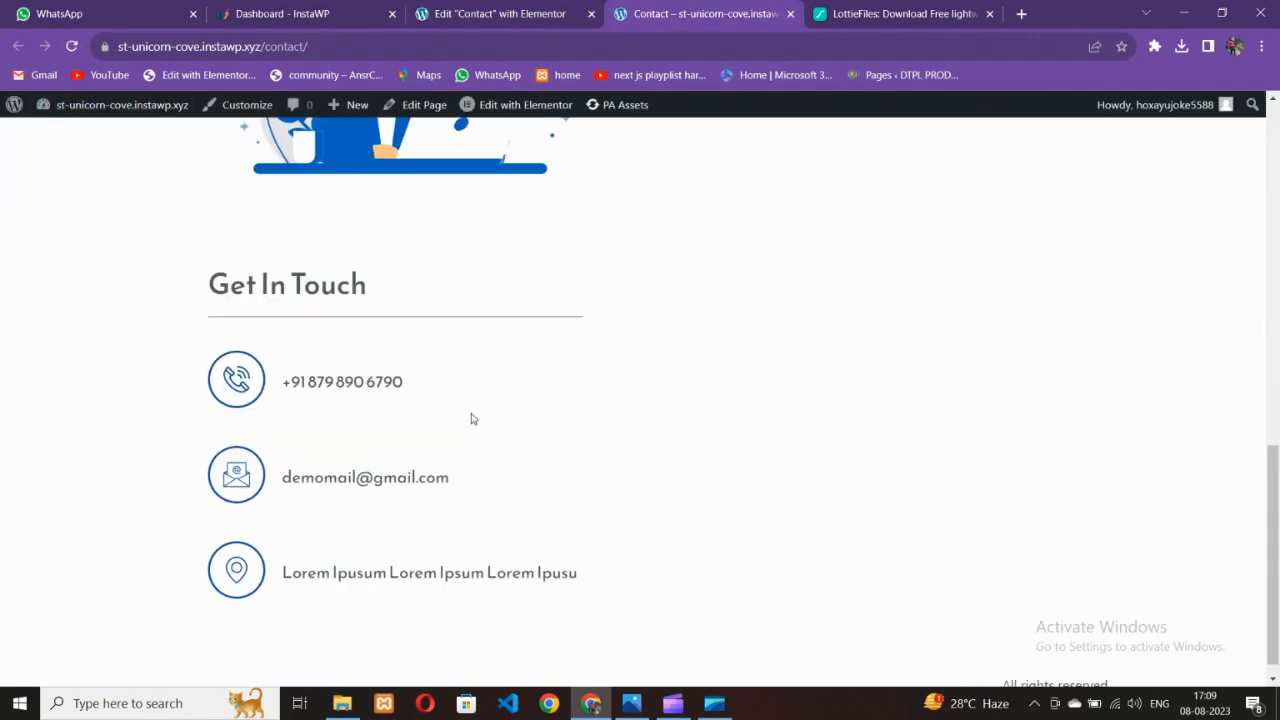
scroll(473, 419, up, 5)
scroll(477, 414, down, 2)
scroll(475, 401, up, 4)
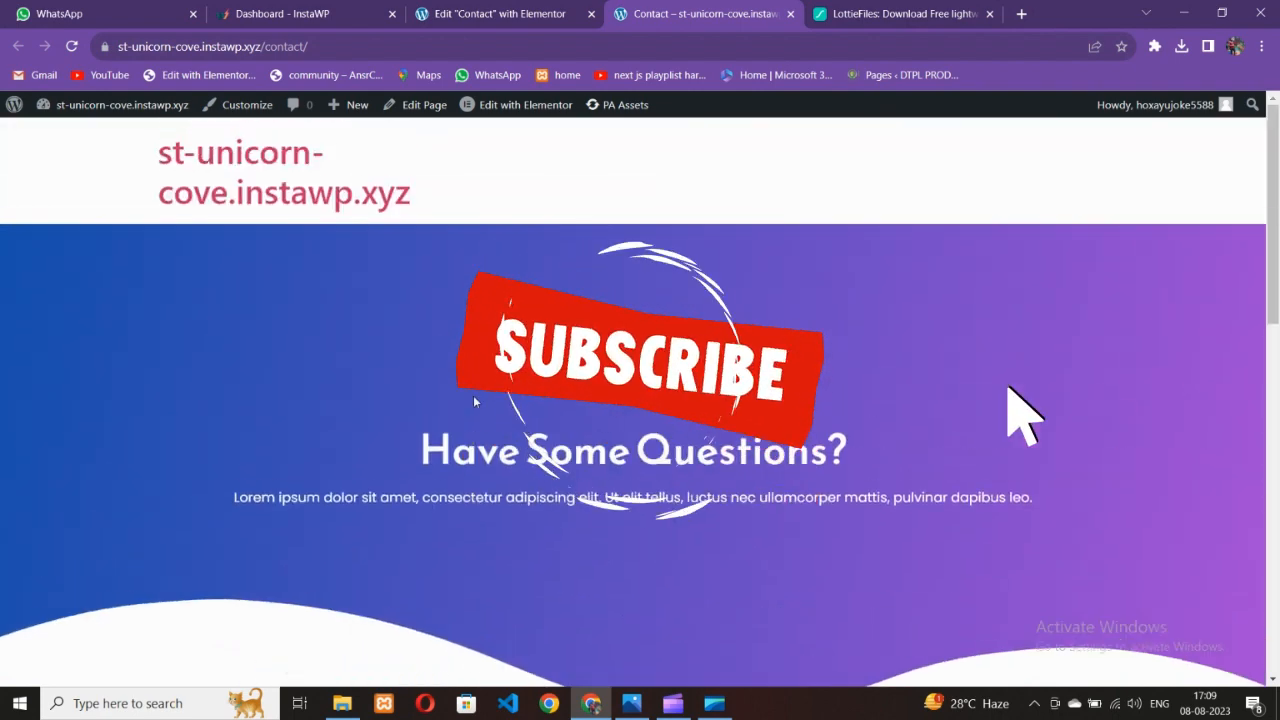
scroll(470, 405, down, 8)
scroll(476, 412, up, 2)
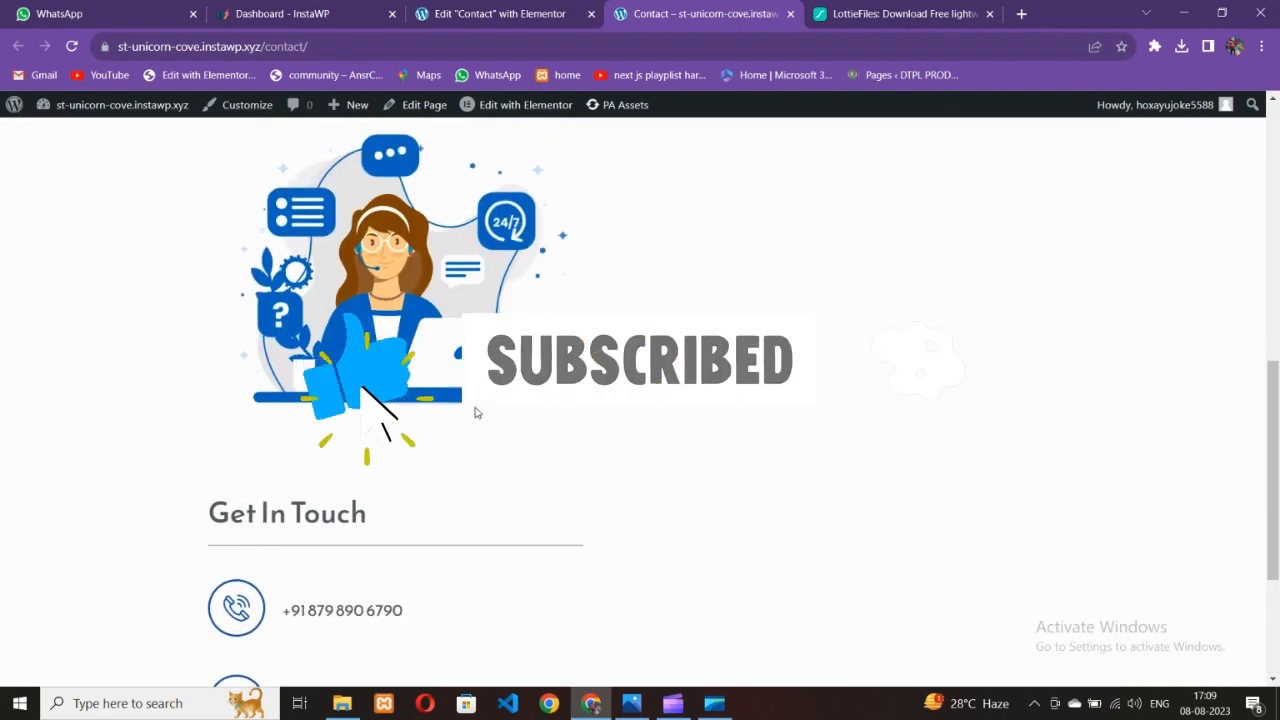
scroll(476, 412, up, 4)
click(402, 10)
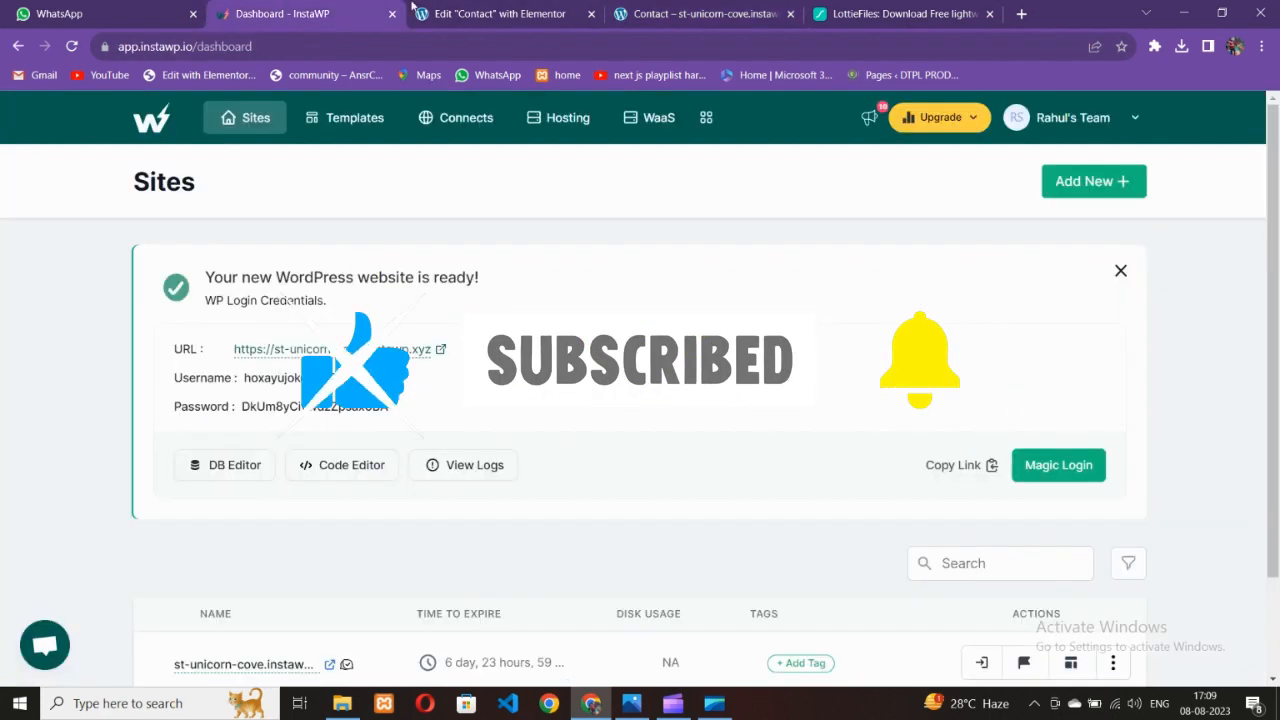
click(412, 8)
key(alt+Tab)
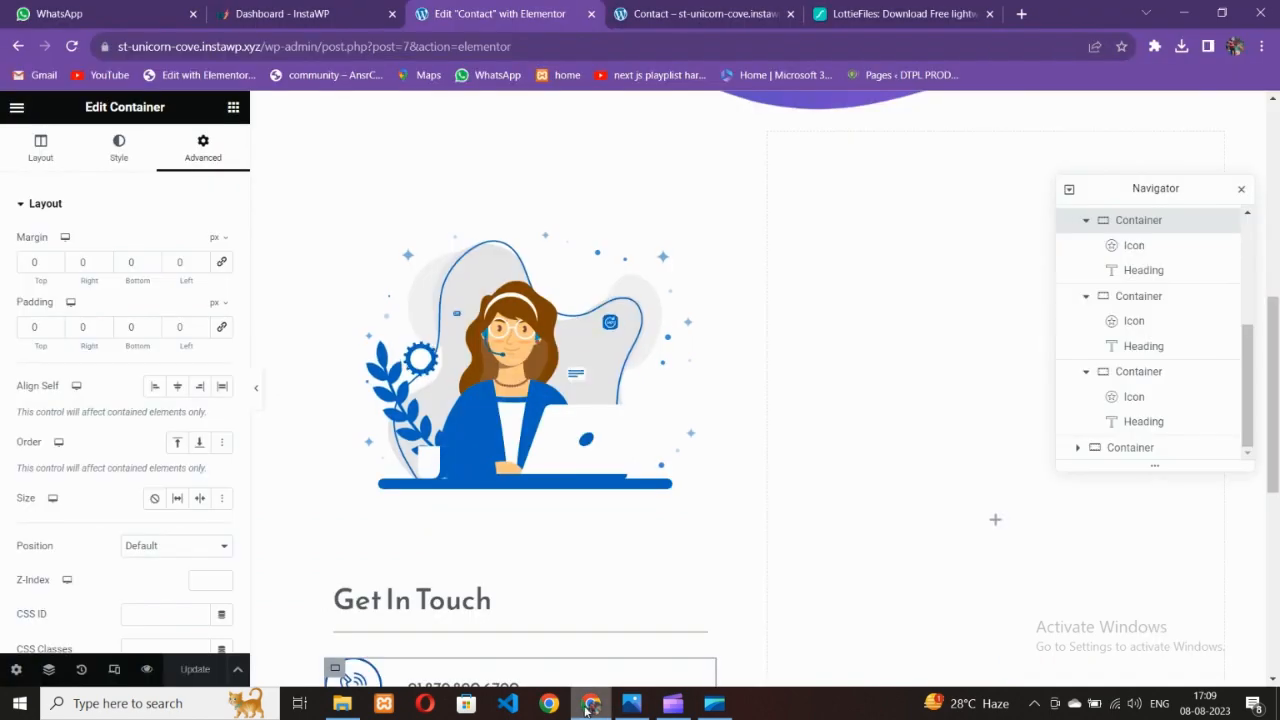
click(588, 628)
scroll(900, 380, up, 3)
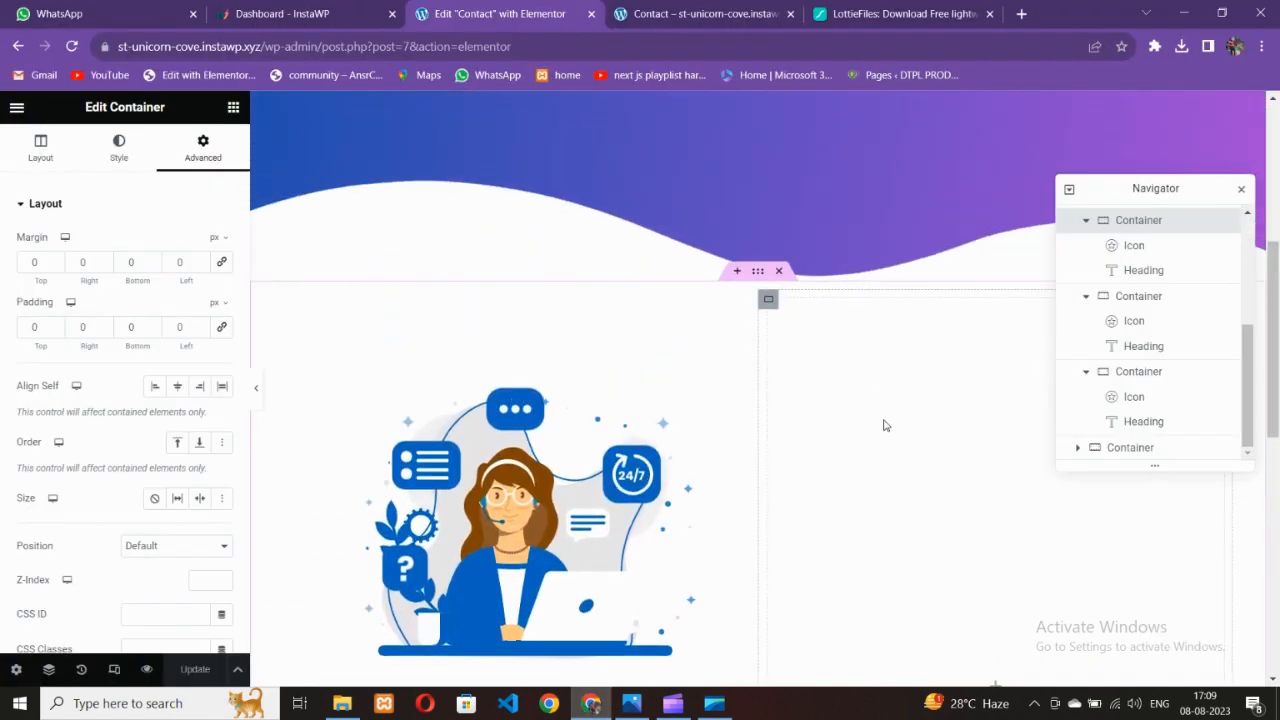
Search the widgets for 'form' and drag the Form widget into the empty right-hand column
click(231, 108)
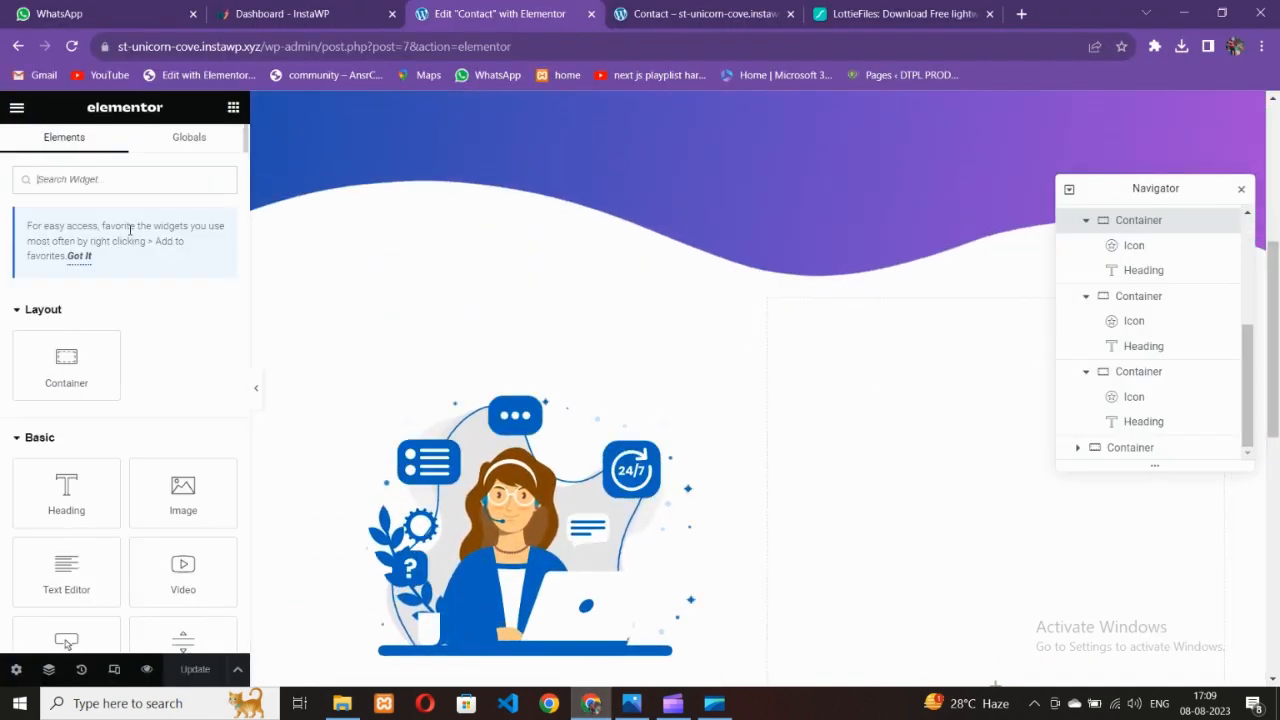
text(form)
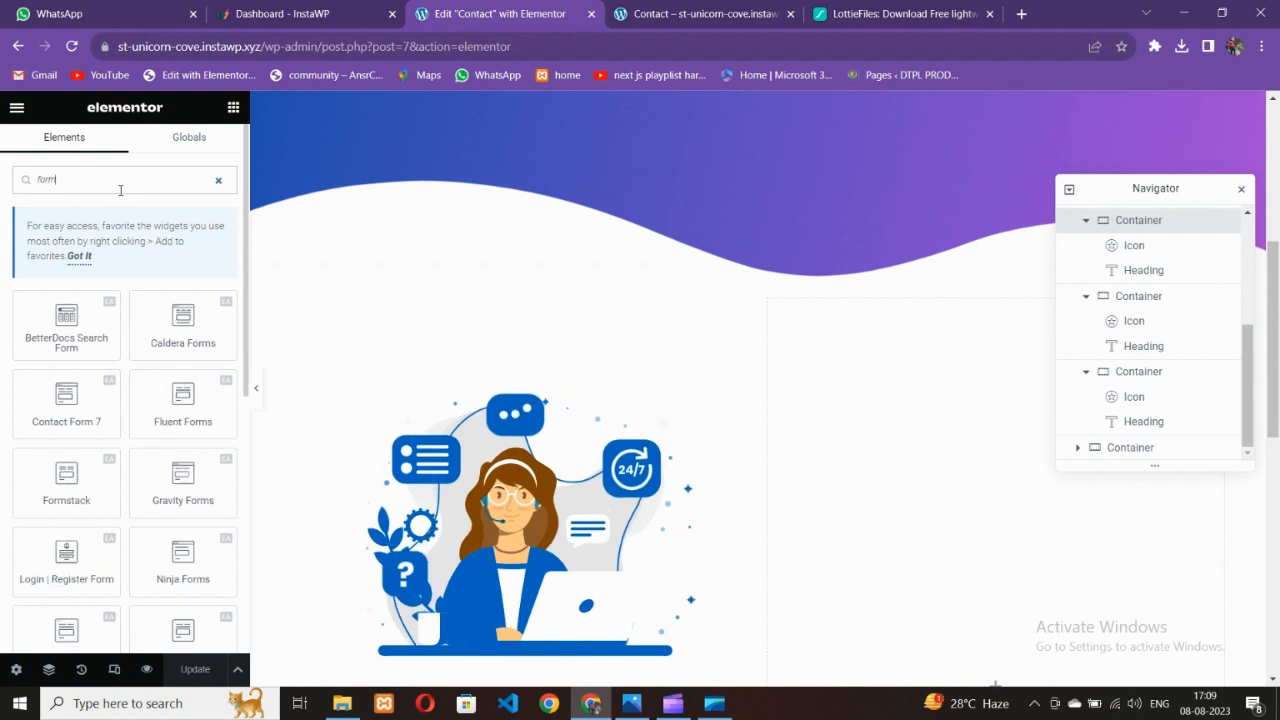
scroll(180, 400, down, 3)
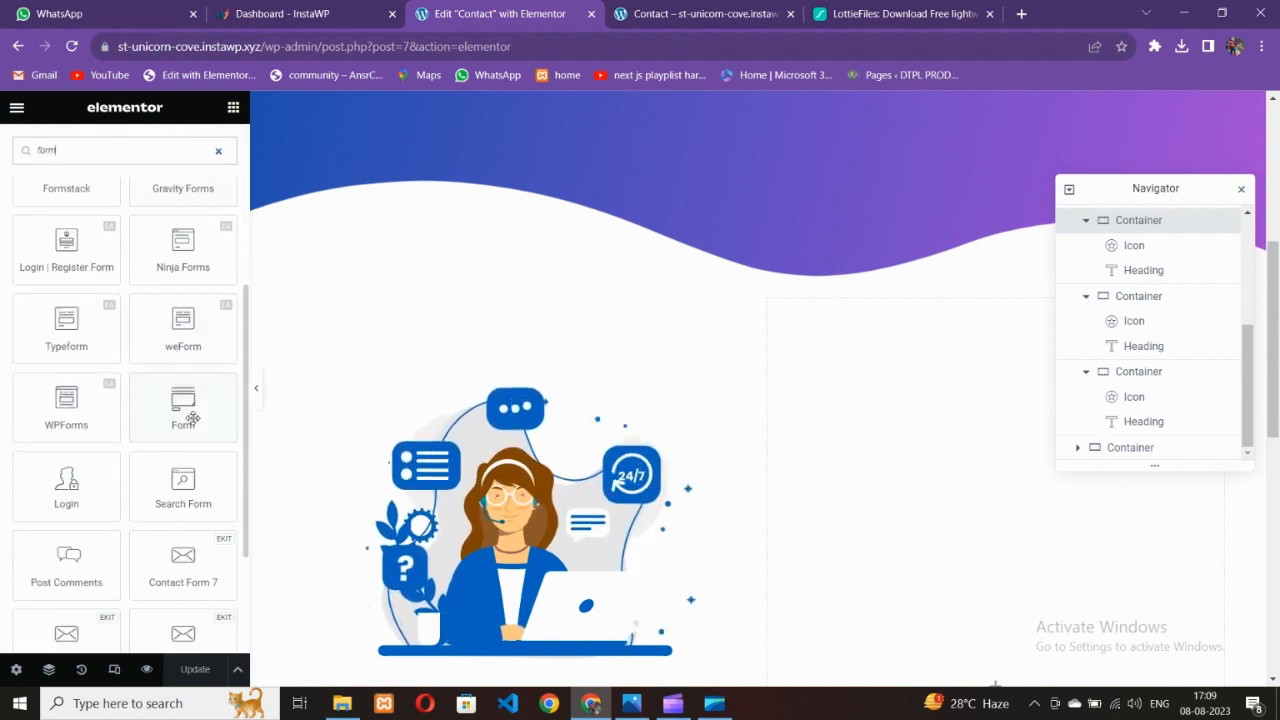
drag(183, 405, 941, 486)
scroll(941, 487, down, 3)
scroll(934, 490, up, 2)
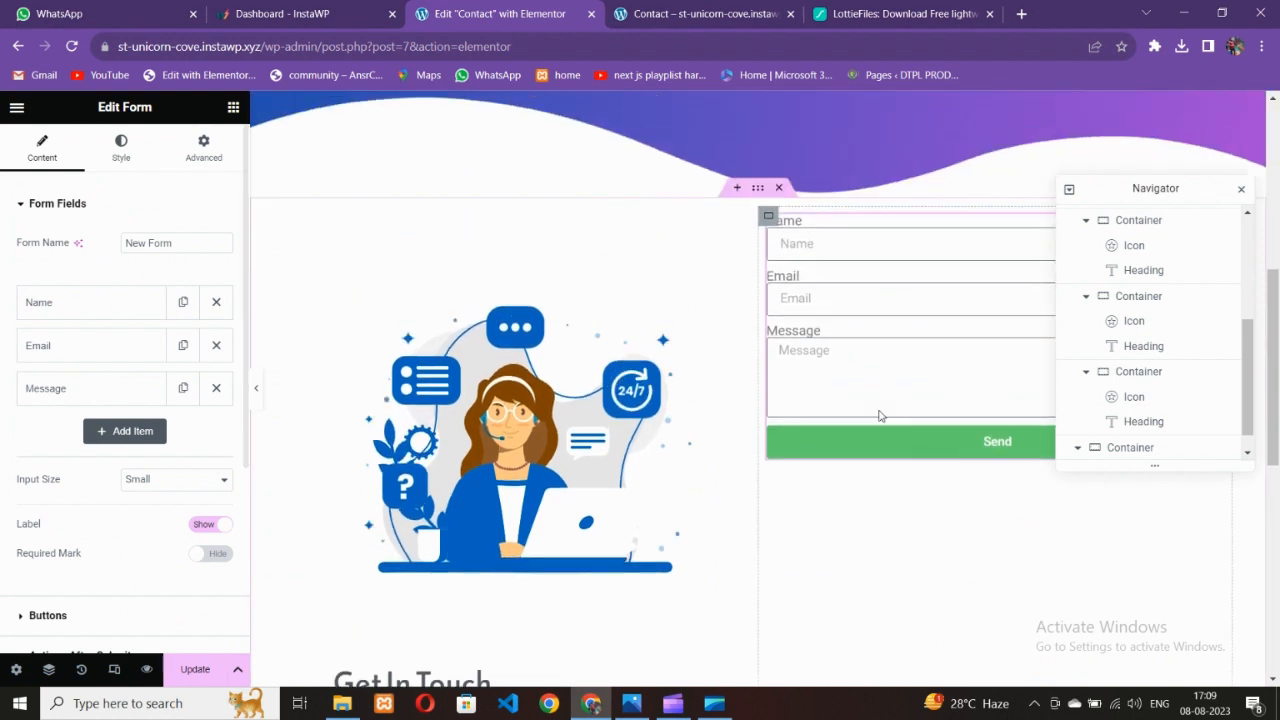
click(877, 252)
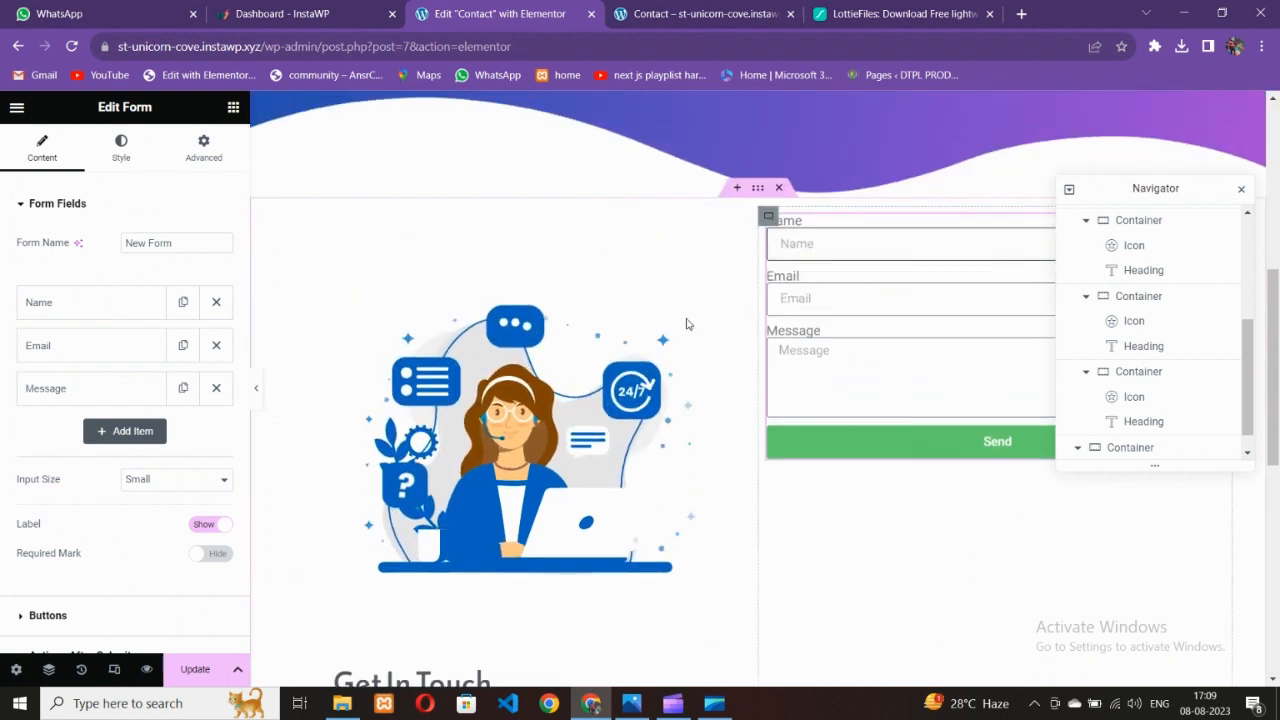
click(350, 243)
Centre the contents of both the illustration column and the form column
click(294, 218)
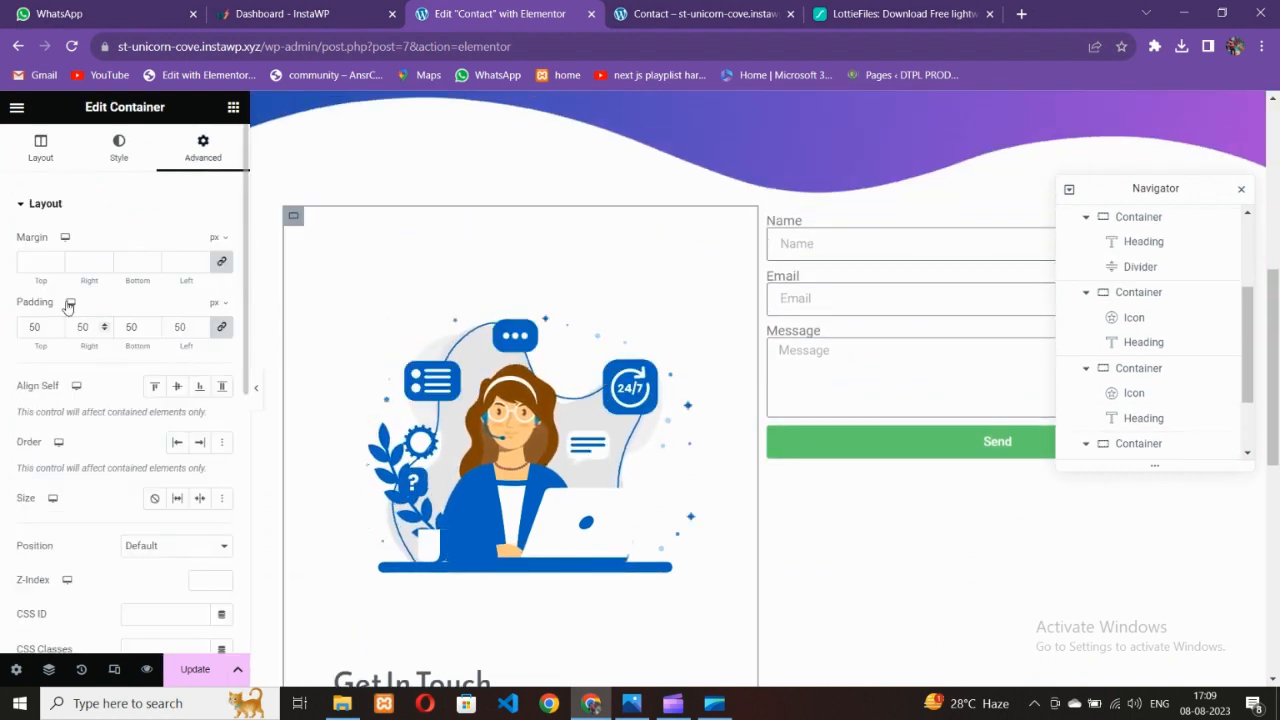
click(70, 504)
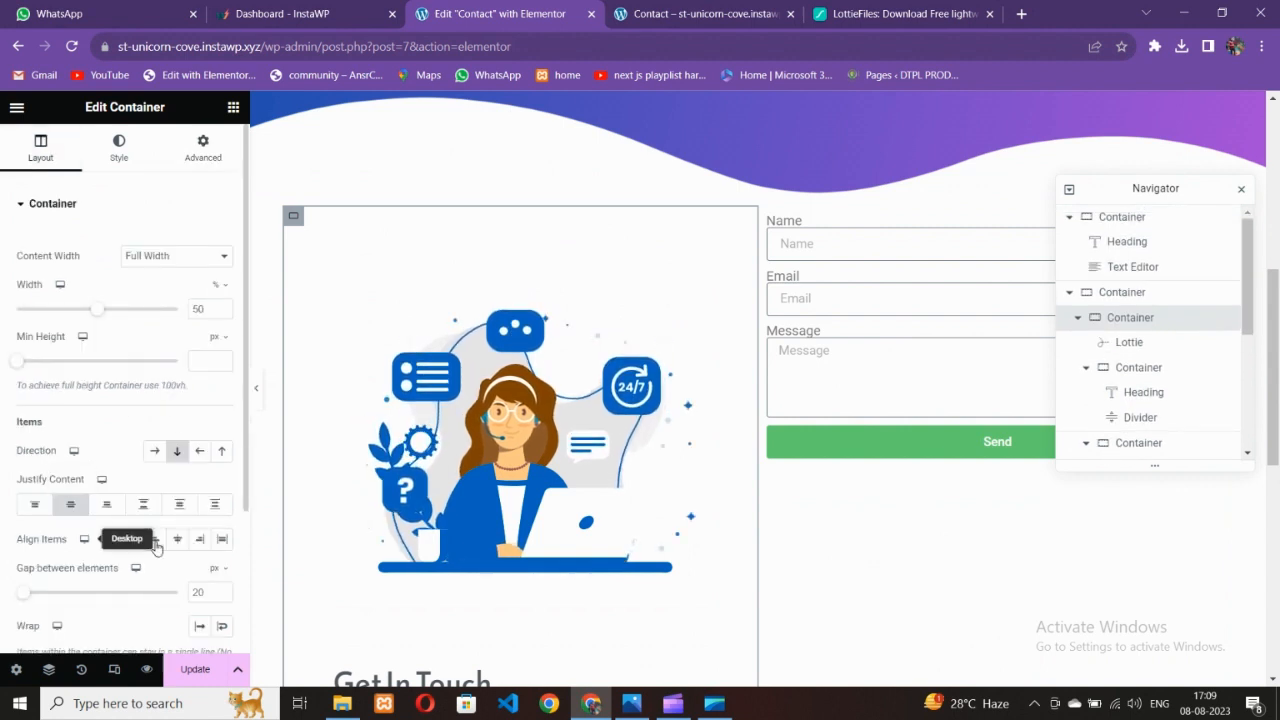
click(177, 539)
click(768, 216)
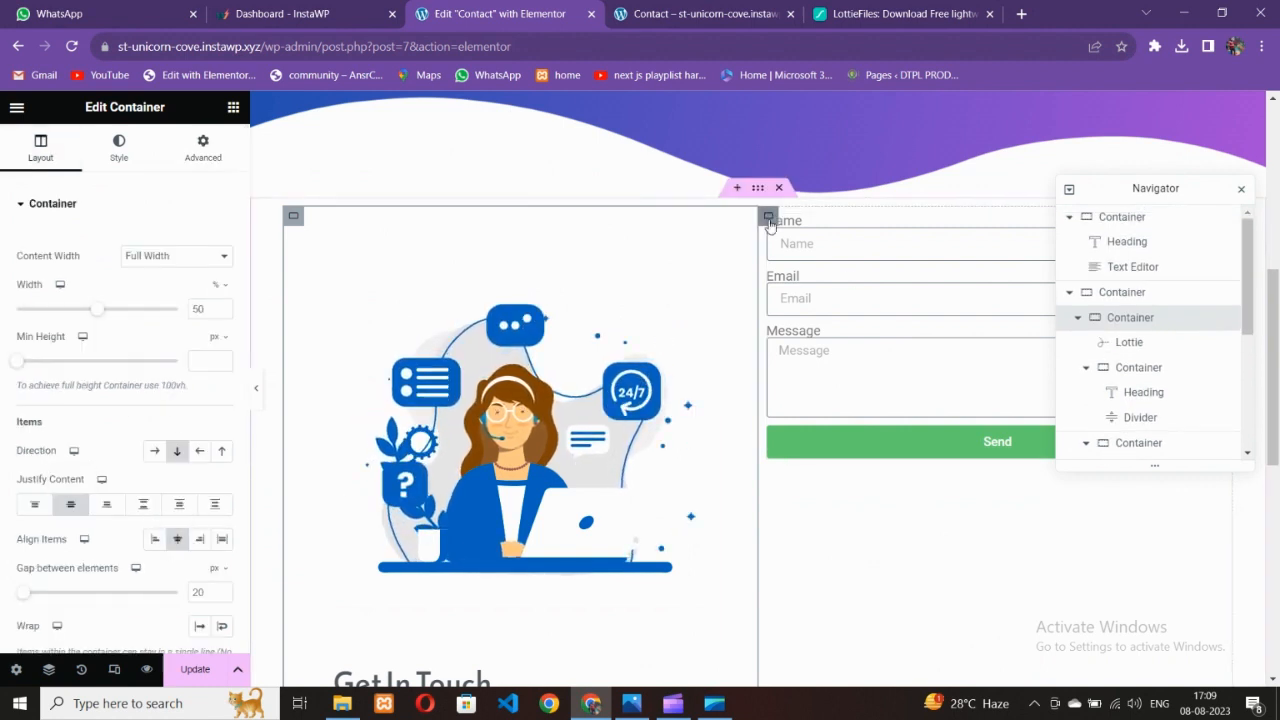
click(70, 504)
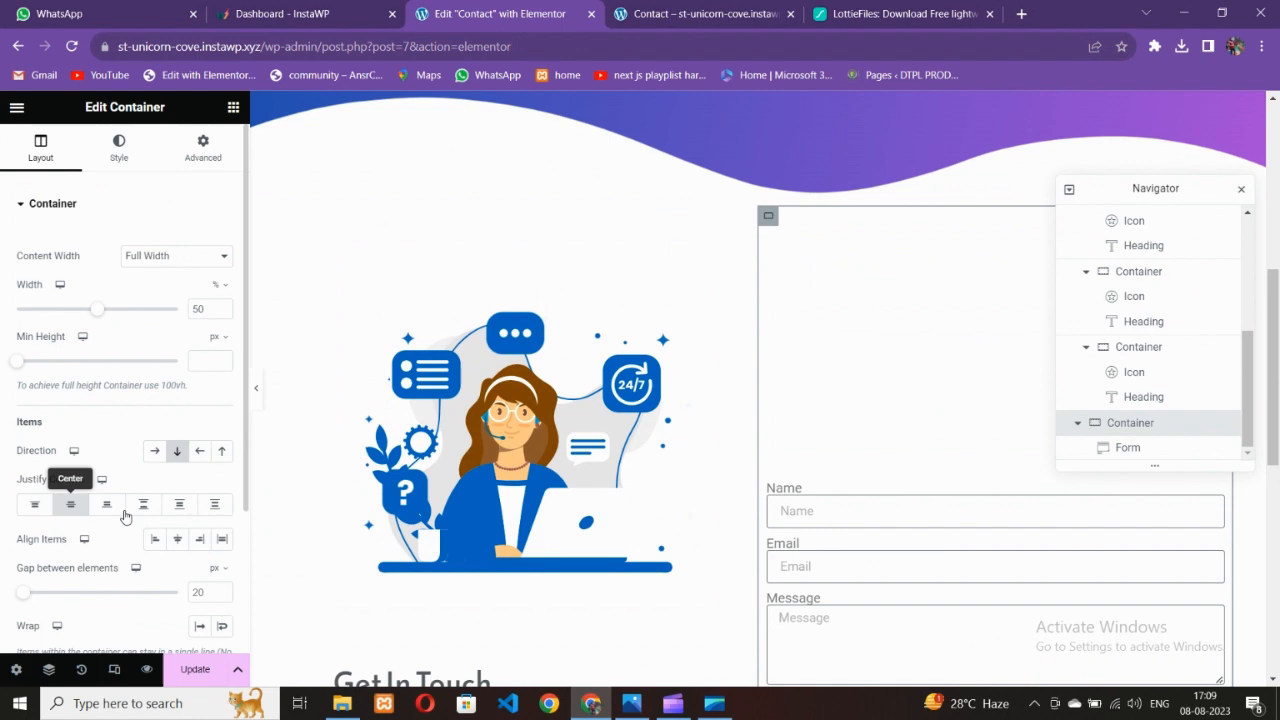
click(177, 539)
scroll(1014, 400, down, 2)
click(760, 523)
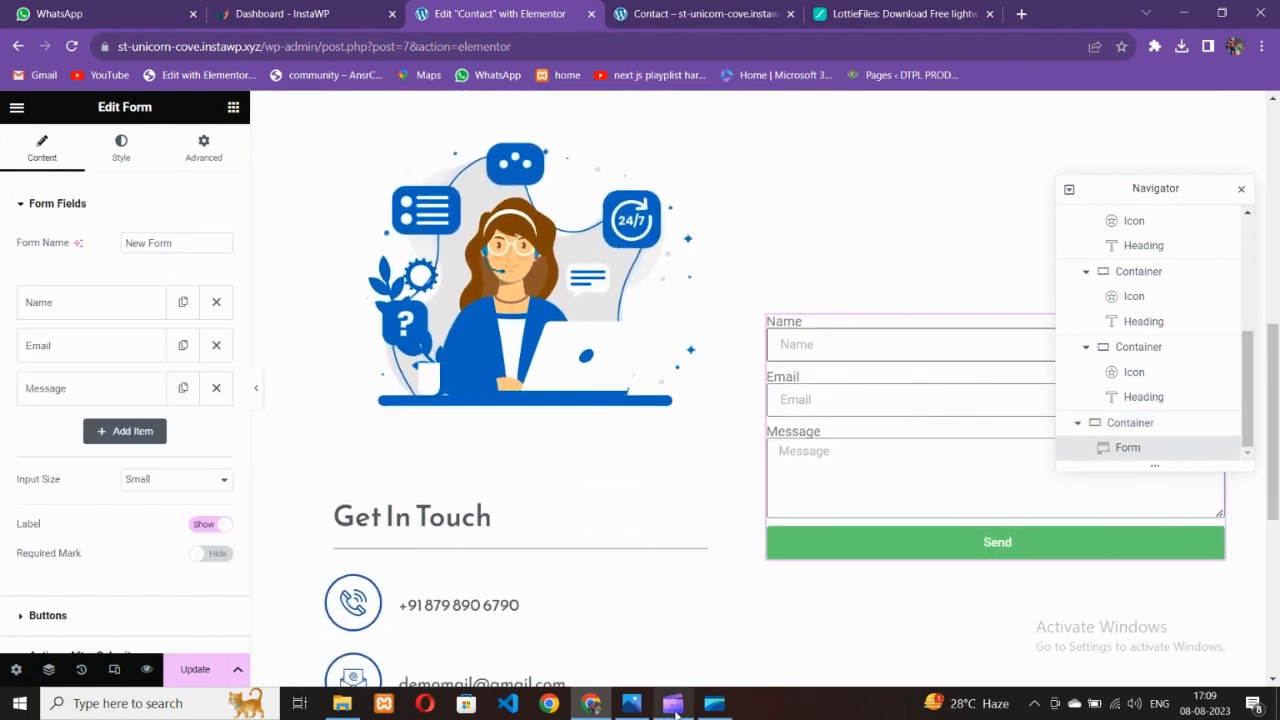
Compare with the reference design, then realign the illustration column's content to the start
click(673, 704)
key(alt+Tab)
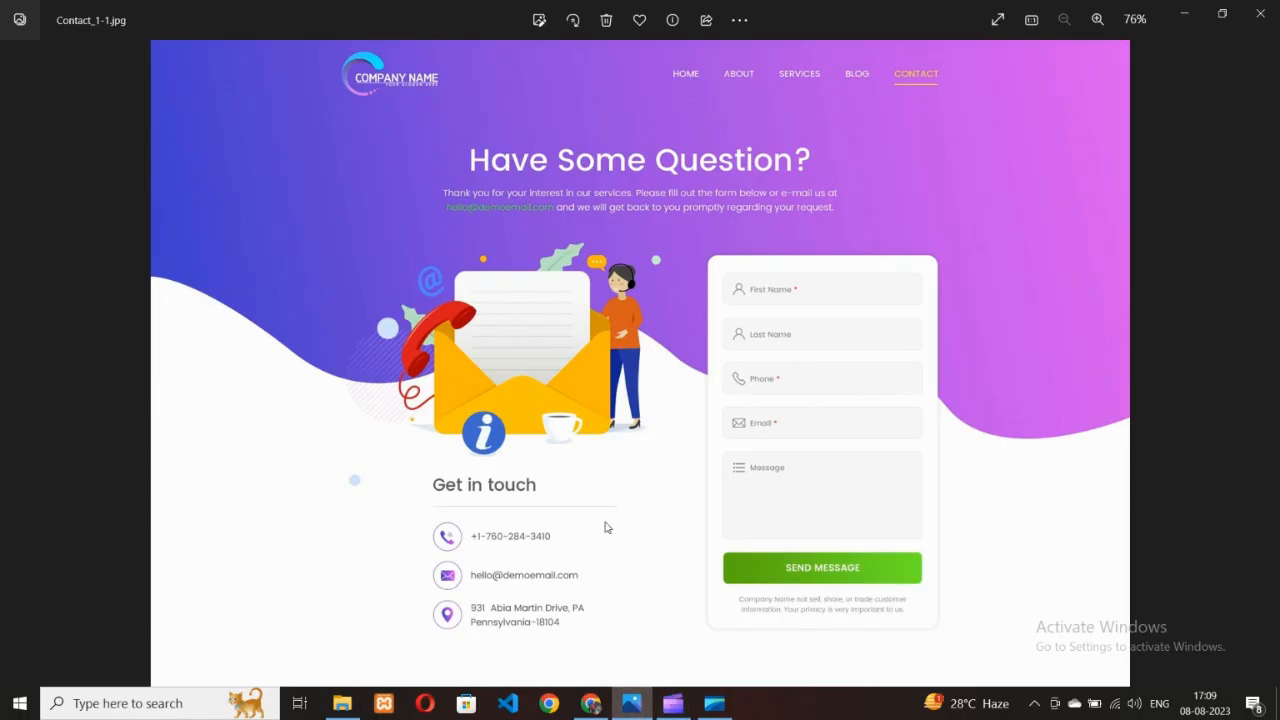
click(591, 704)
scroll(700, 340, up, 2)
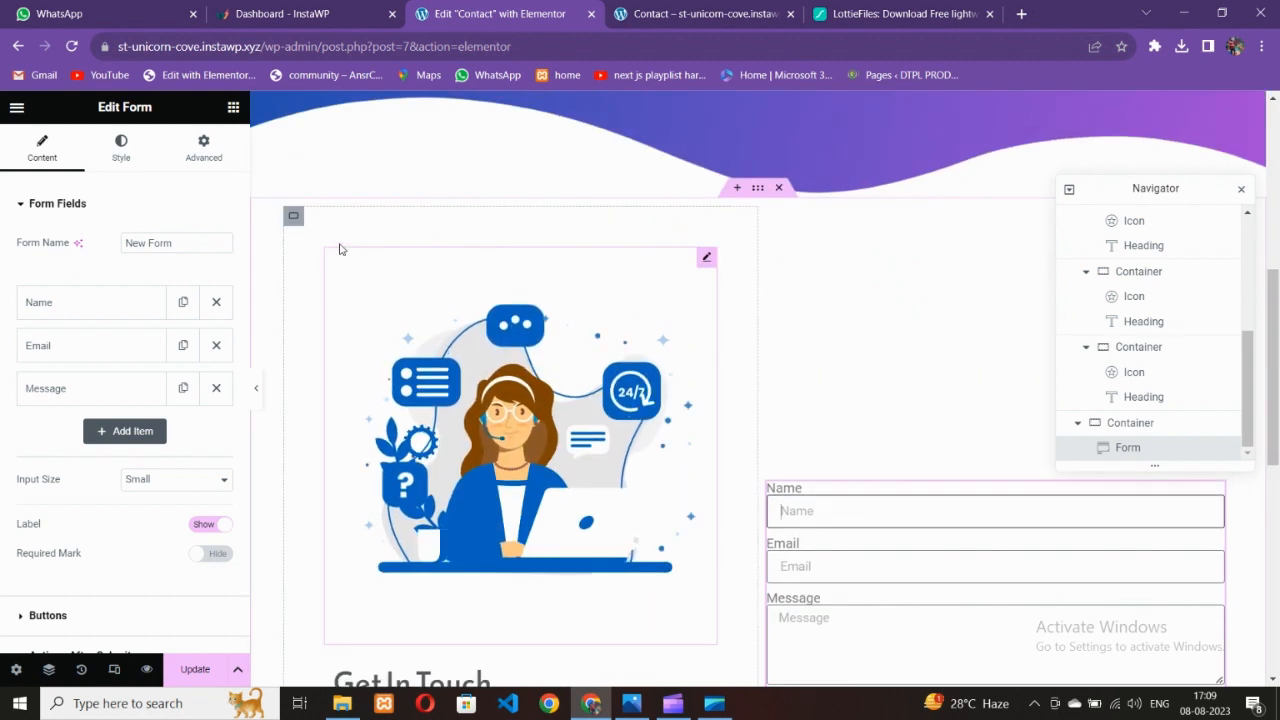
click(293, 216)
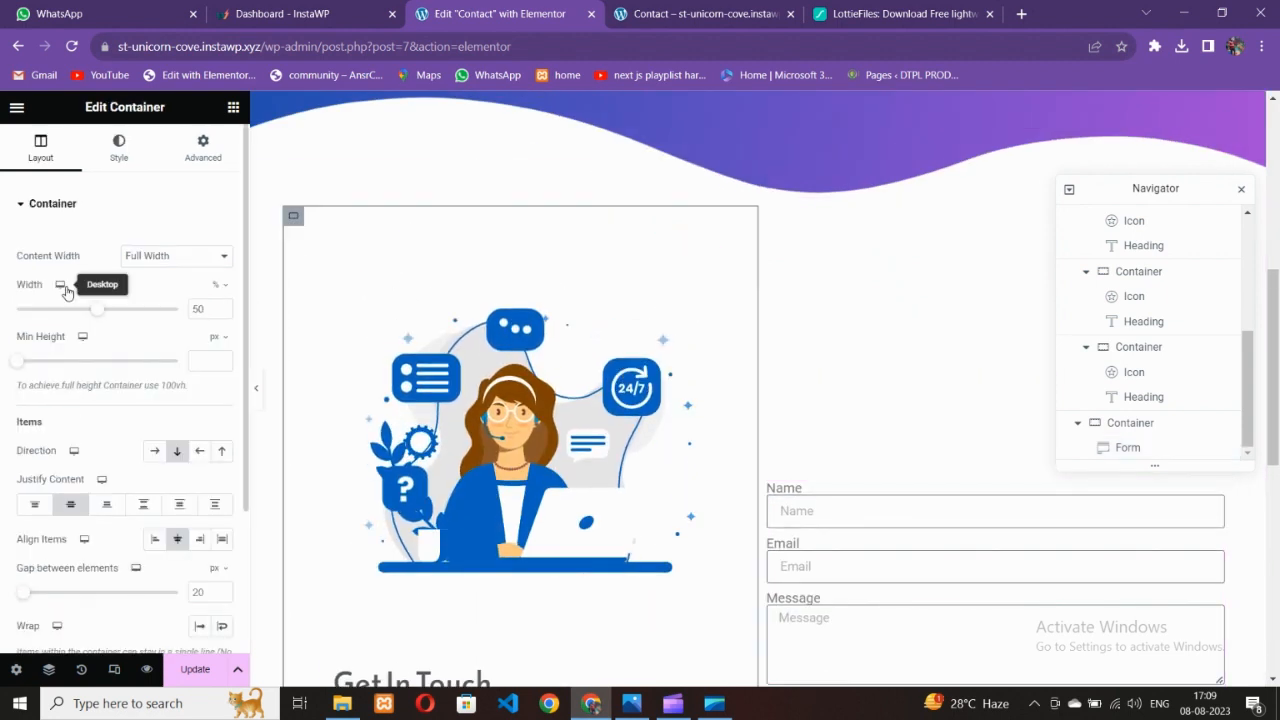
click(44, 510)
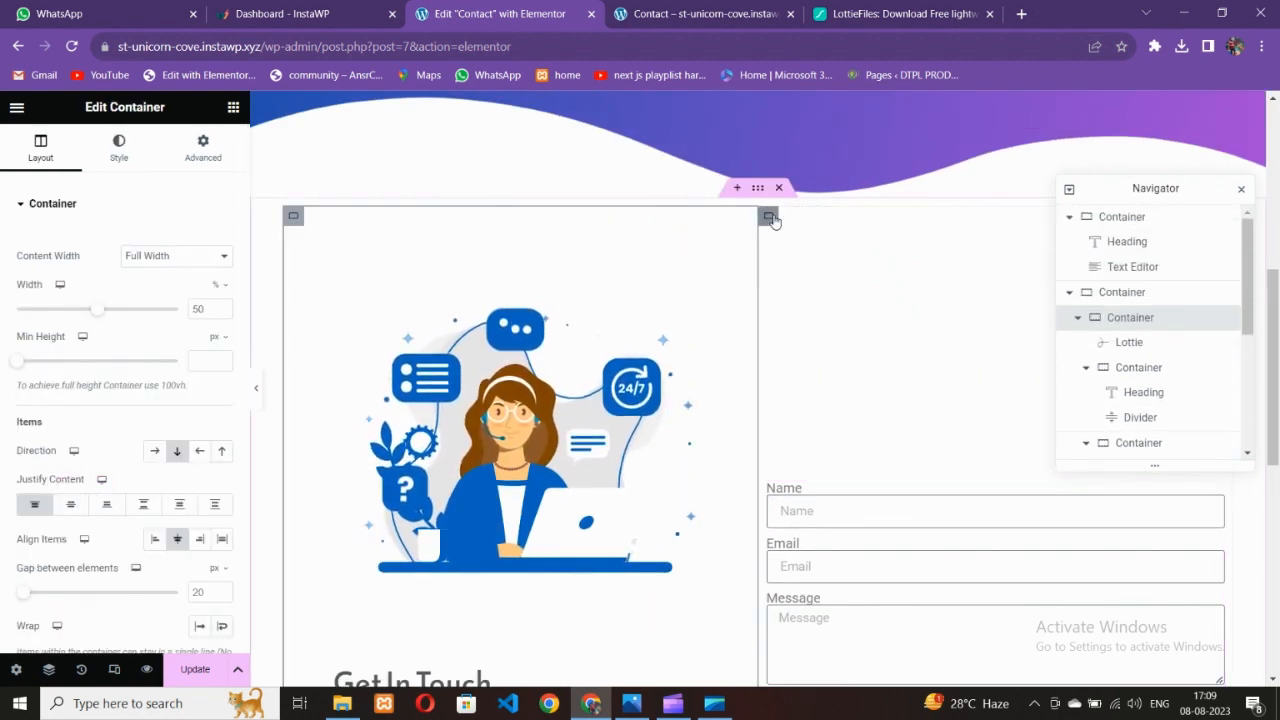
click(769, 217)
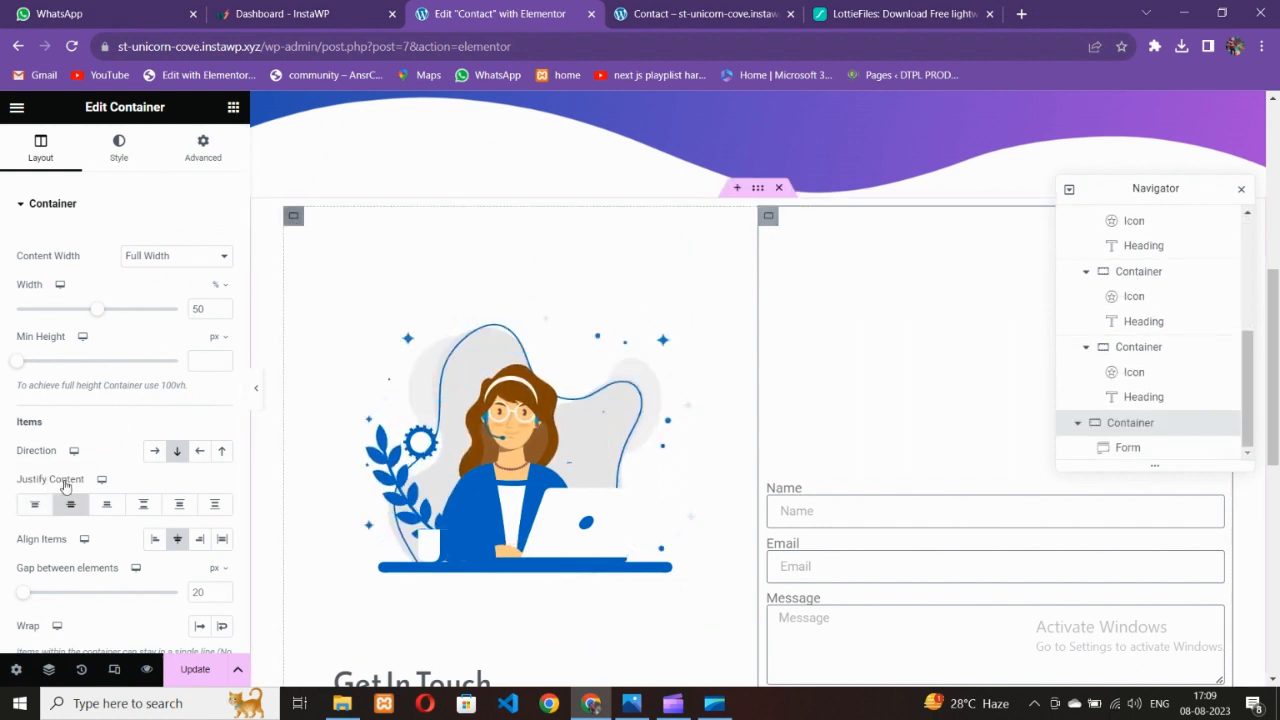
click(61, 511)
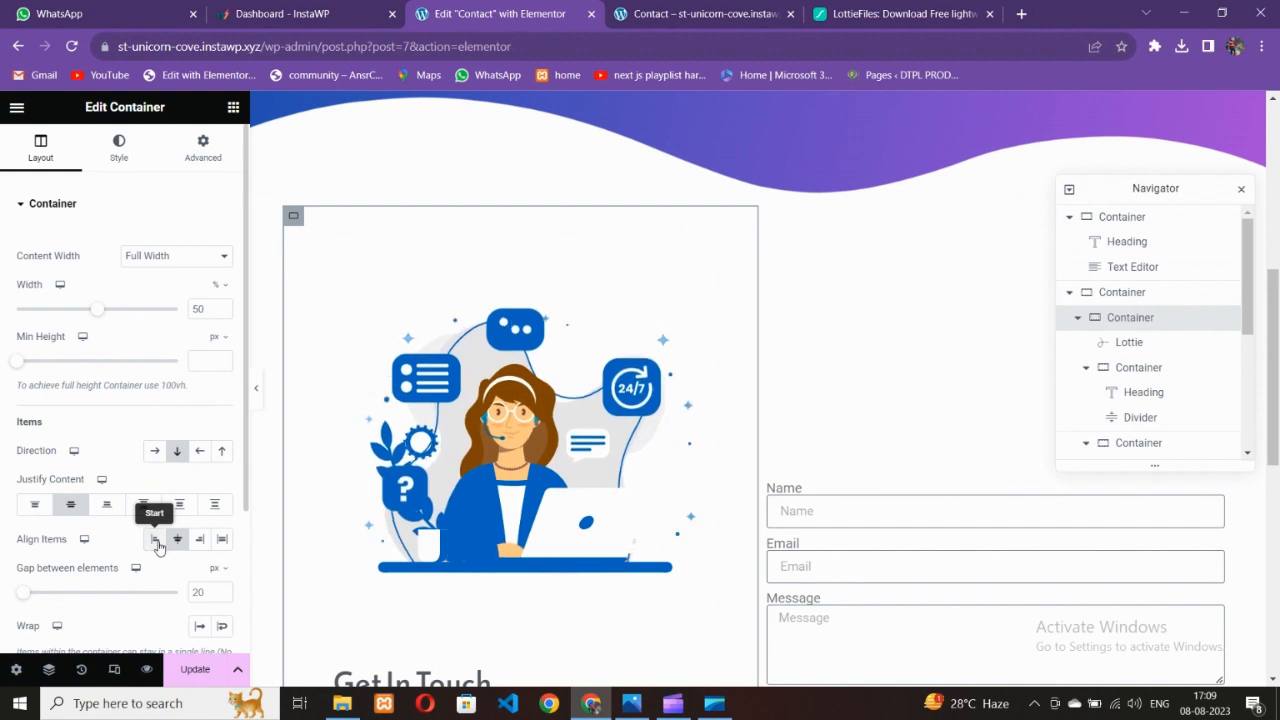
click(156, 540)
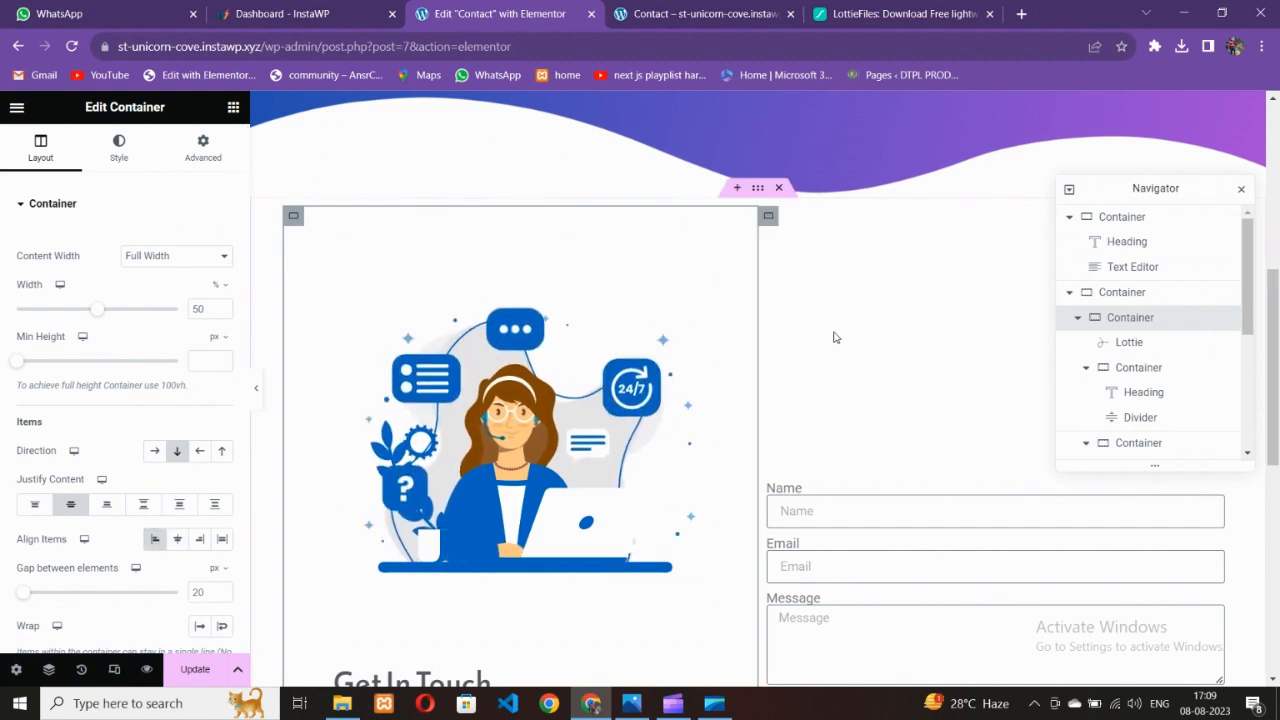
Move the form to the top of its column and re-centre the illustration column's contents
click(767, 218)
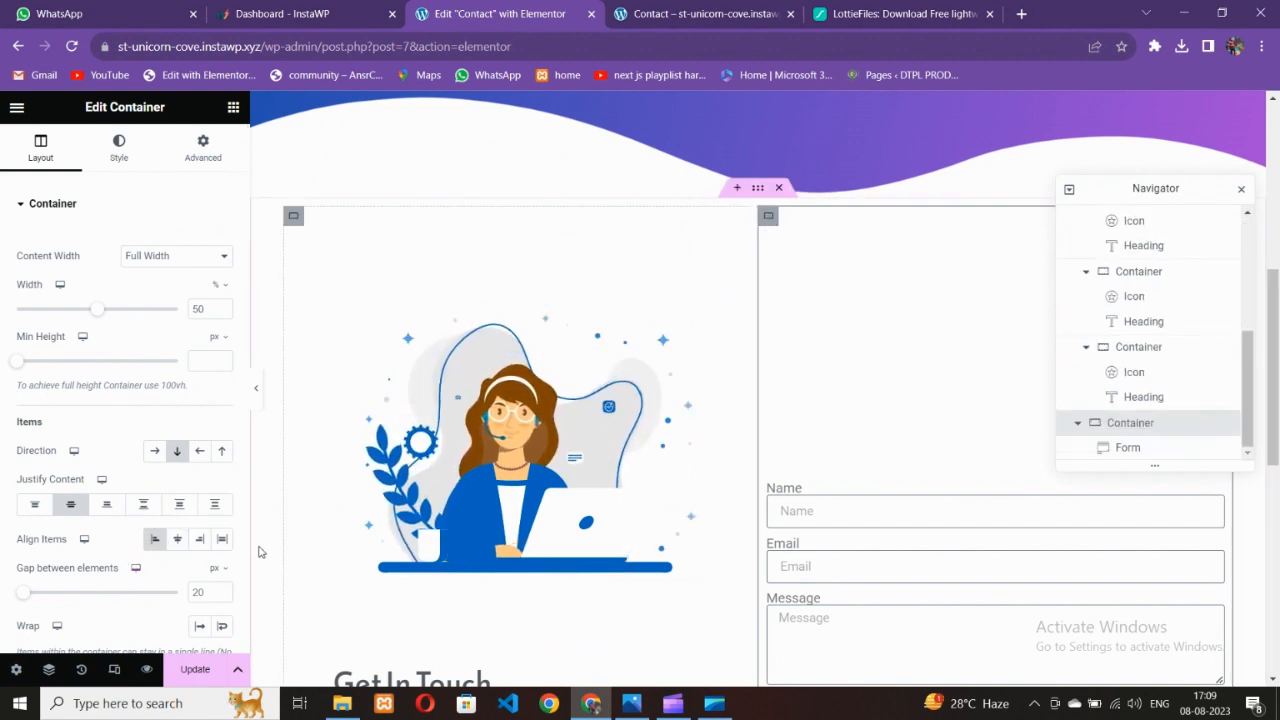
click(37, 508)
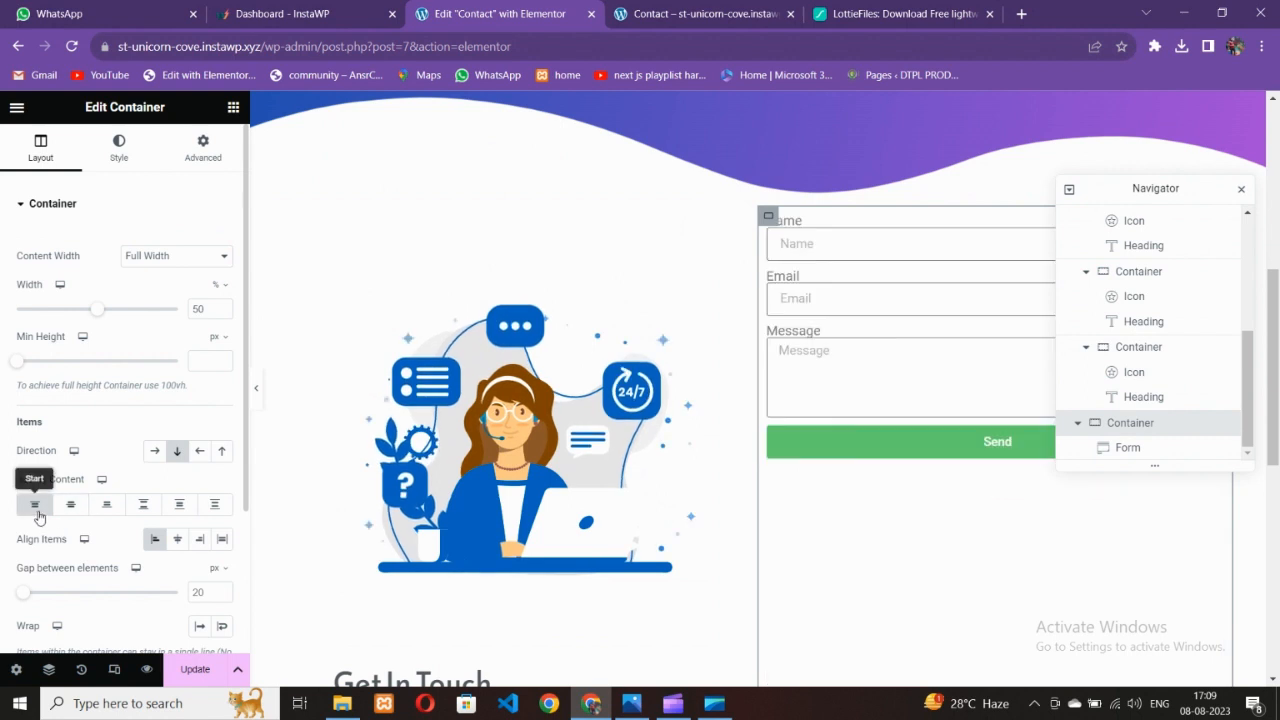
click(177, 539)
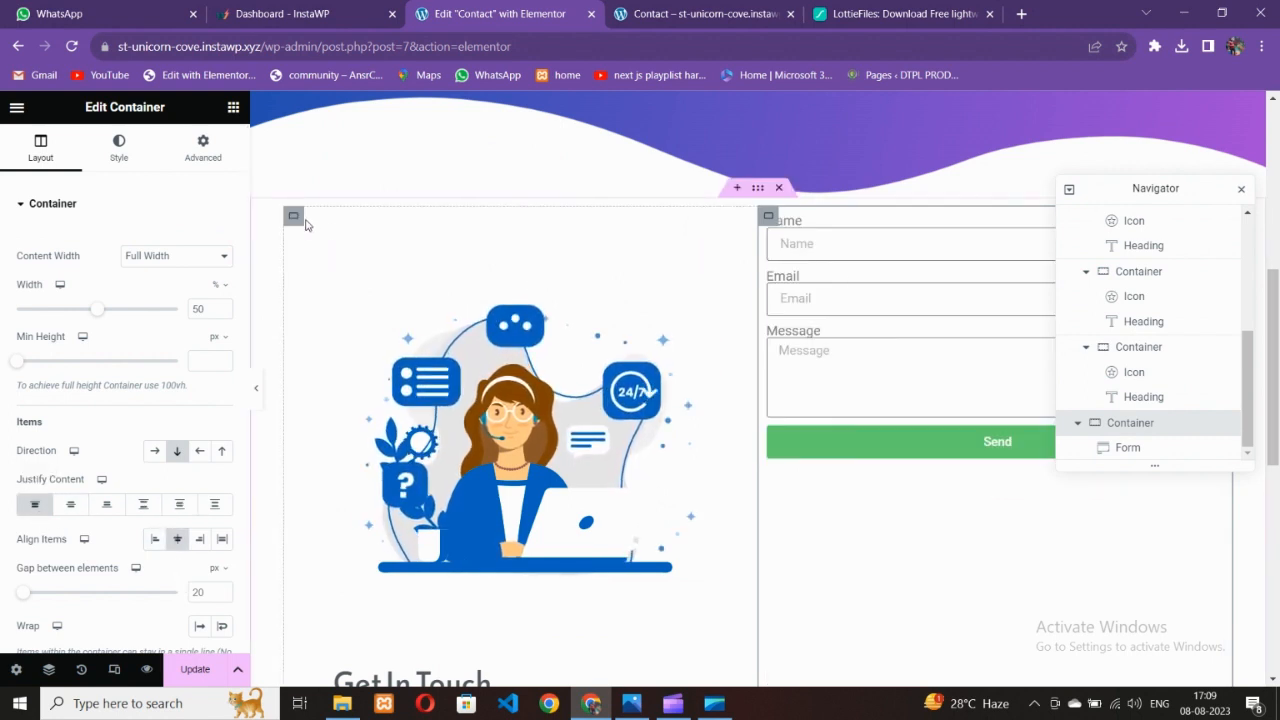
click(36, 508)
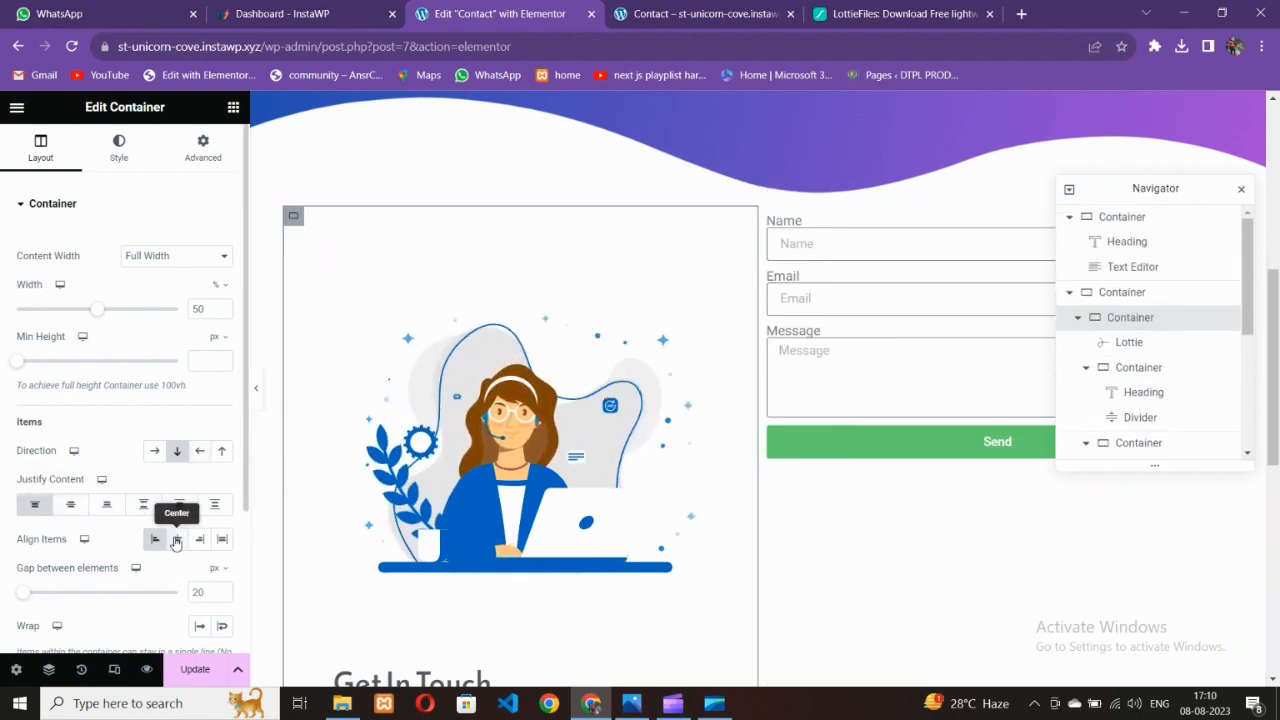
click(177, 541)
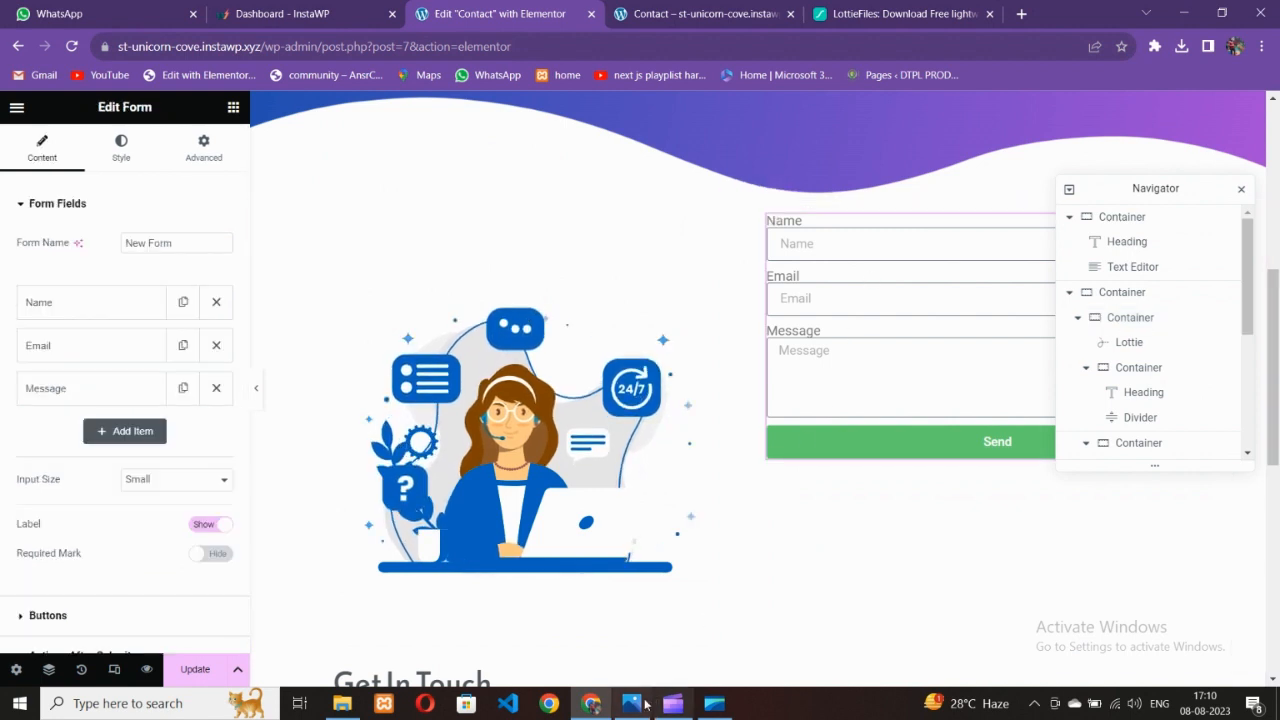
click(632, 703)
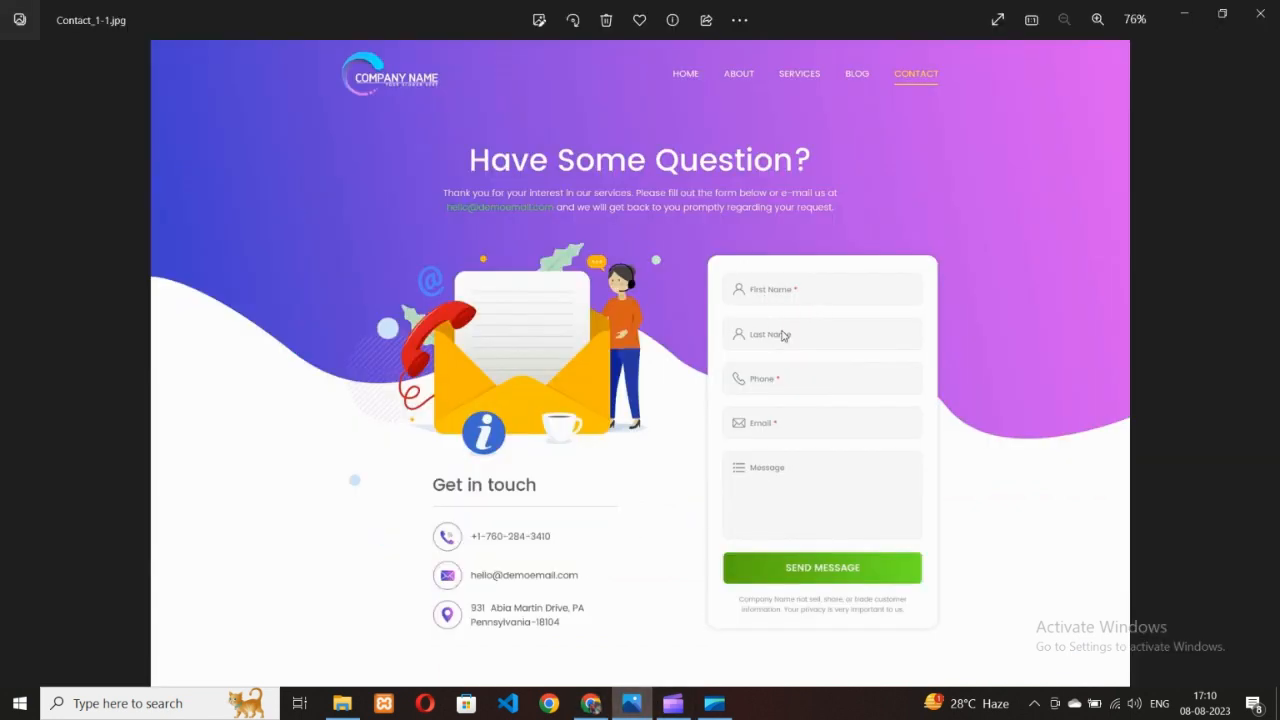
Change the Name field's label and placeholder to 'First Name'
click(603, 703)
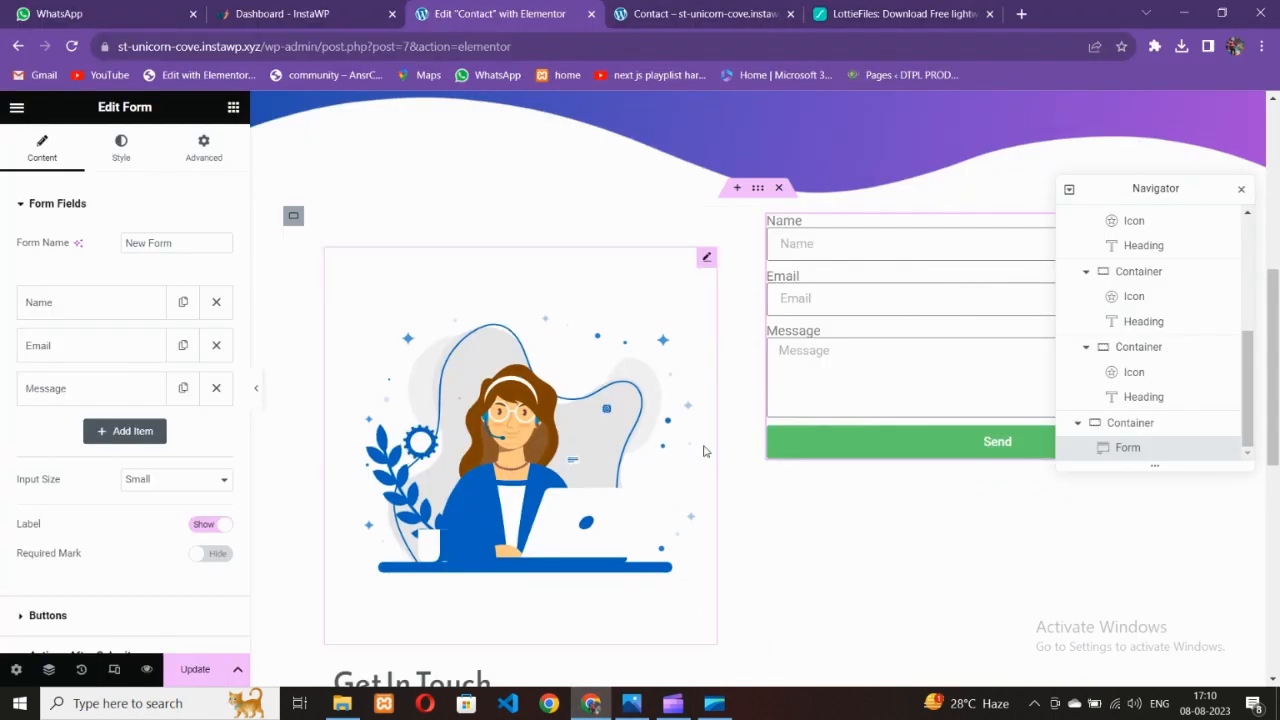
click(118, 305)
drag(157, 400, 79, 385)
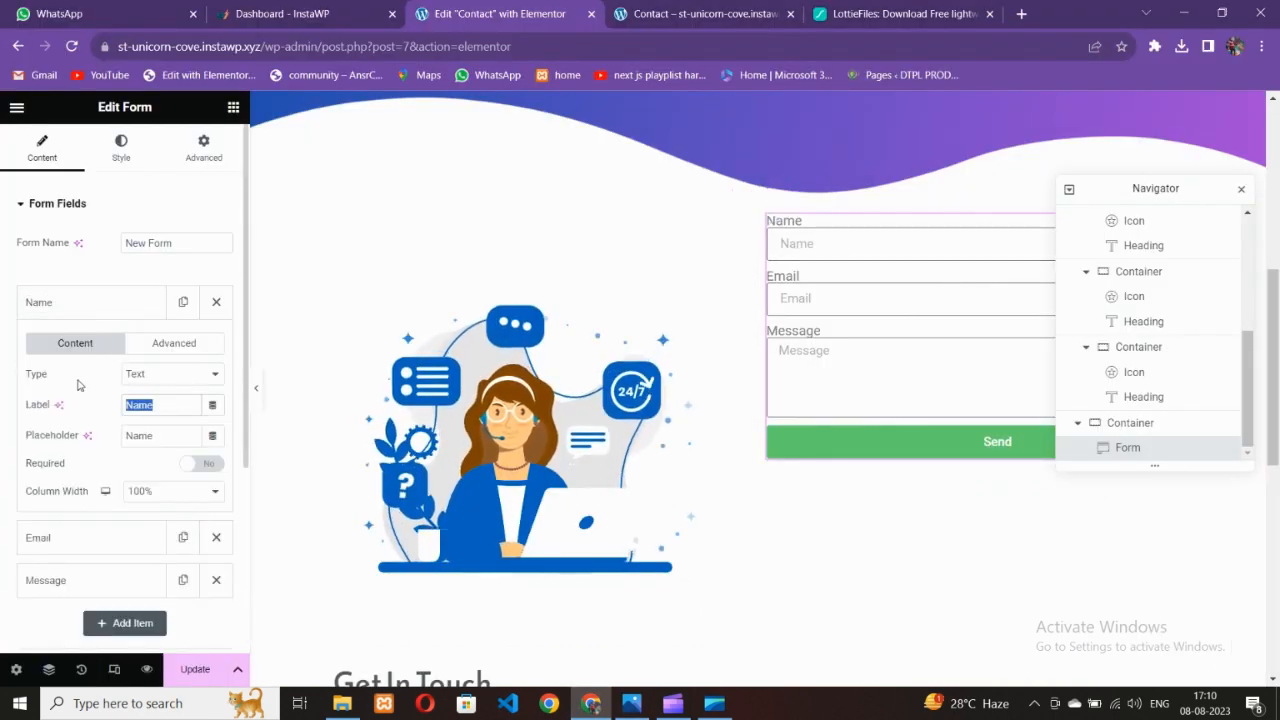
text(First)
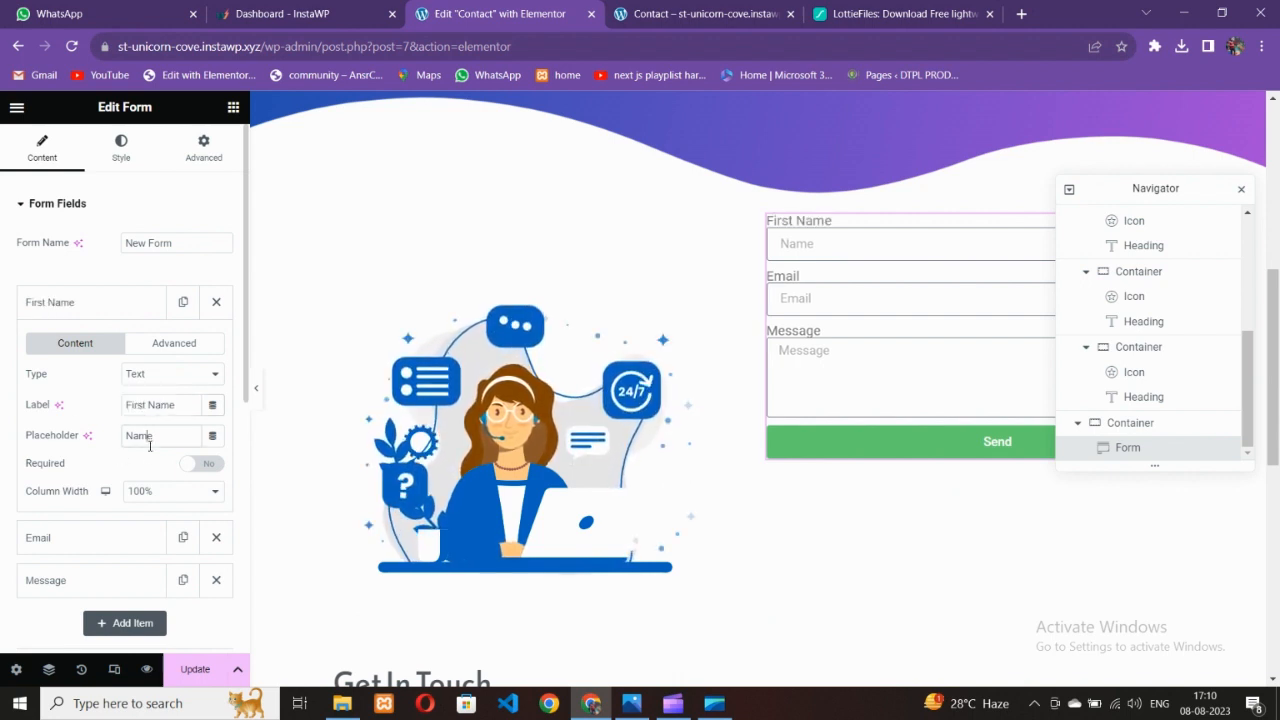
text(lorem ipsum lorem ipsum)
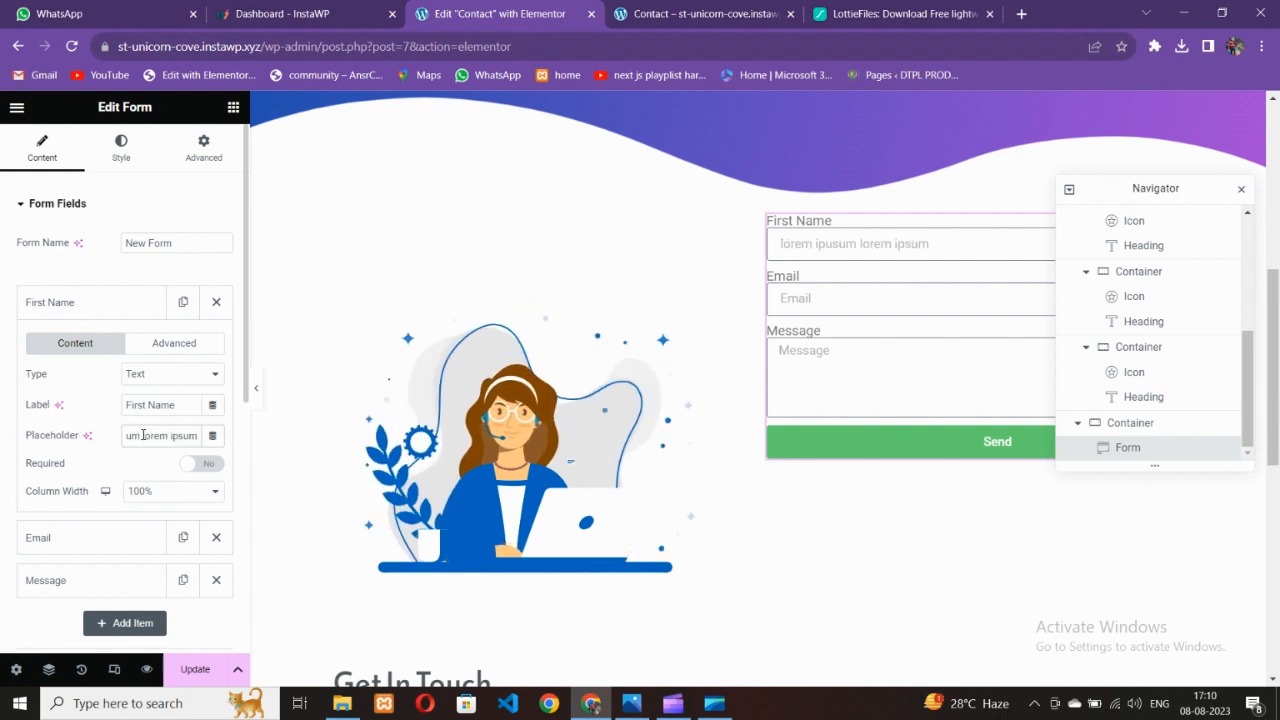
key(BackSpace)
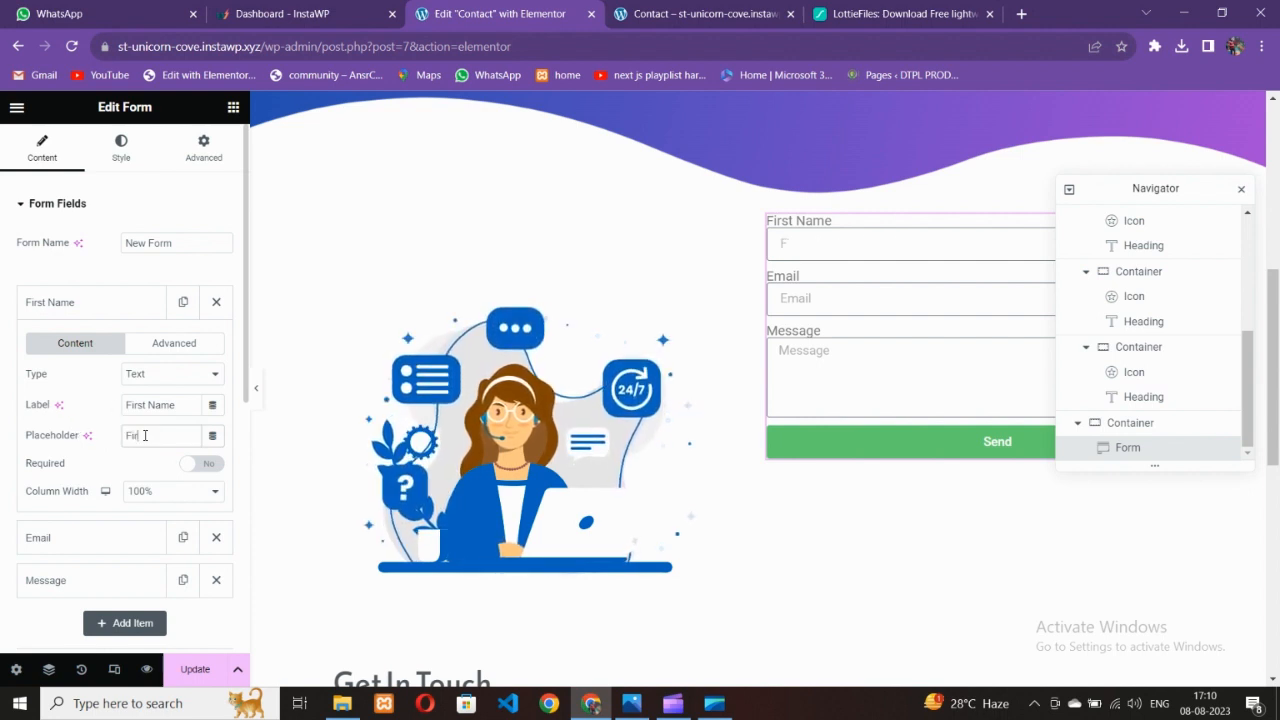
text(First Name)
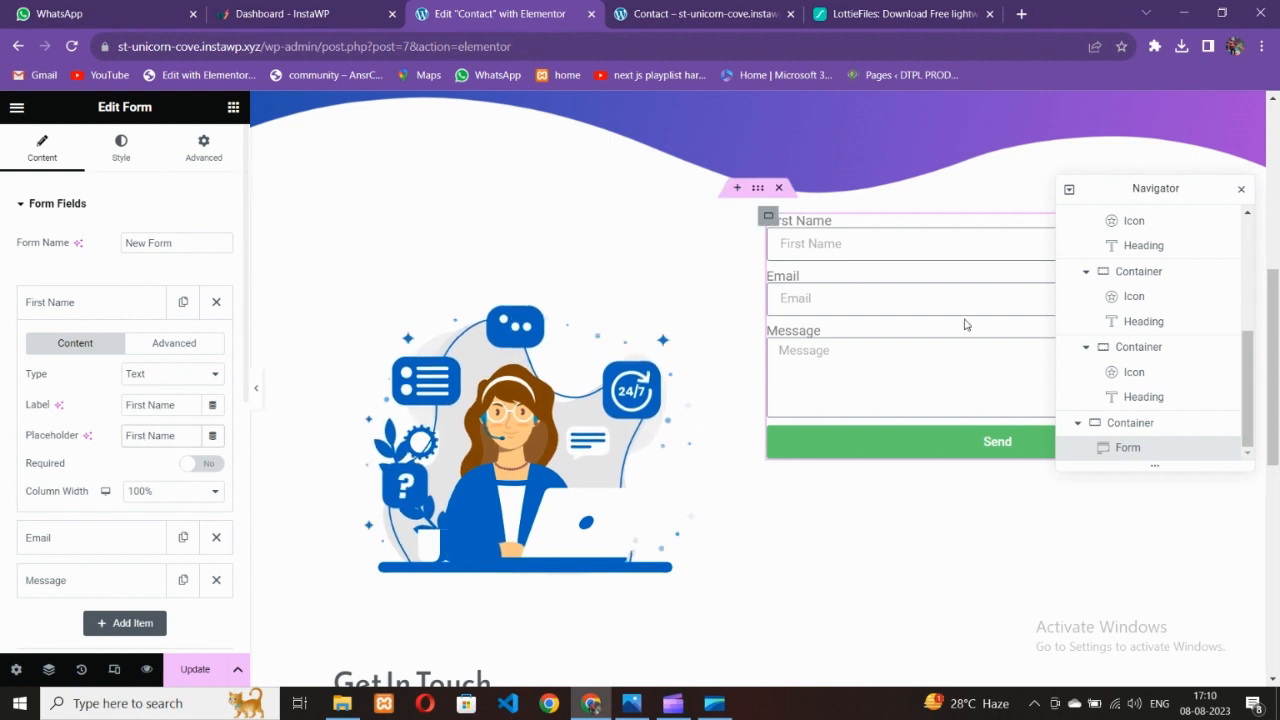
click(90, 314)
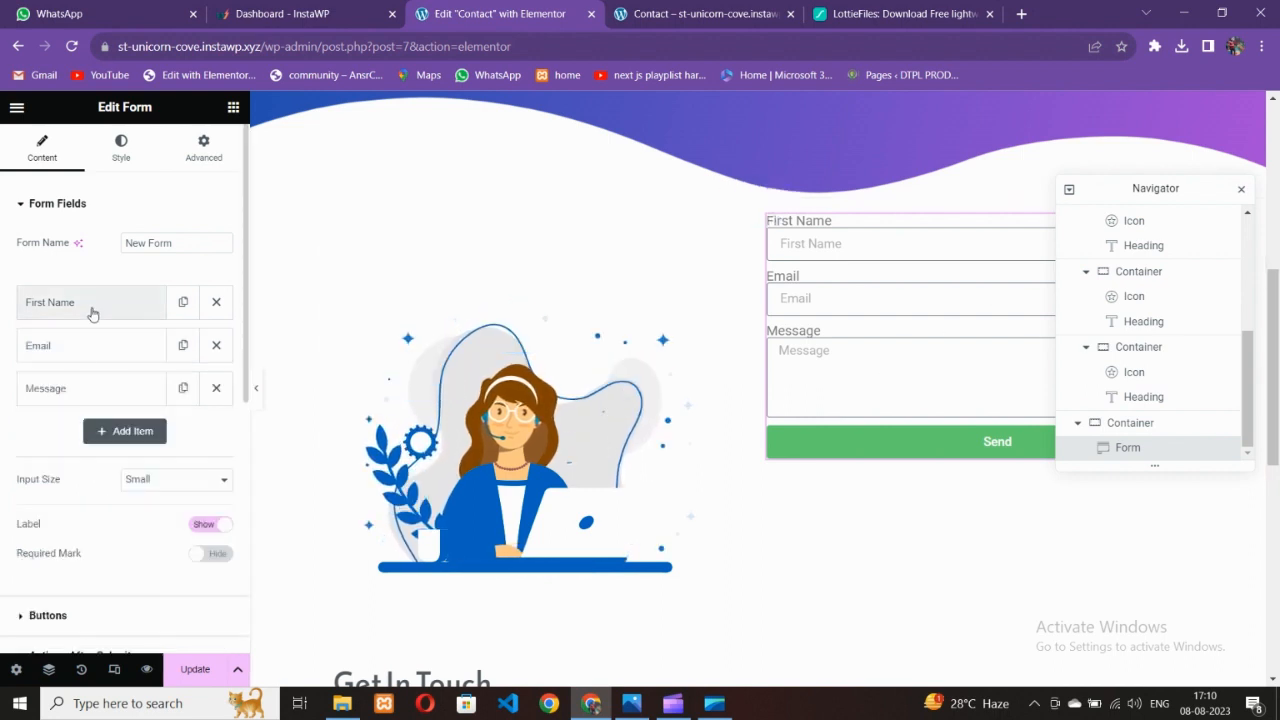
Hide the form field labels and duplicate the First Name field
click(203, 525)
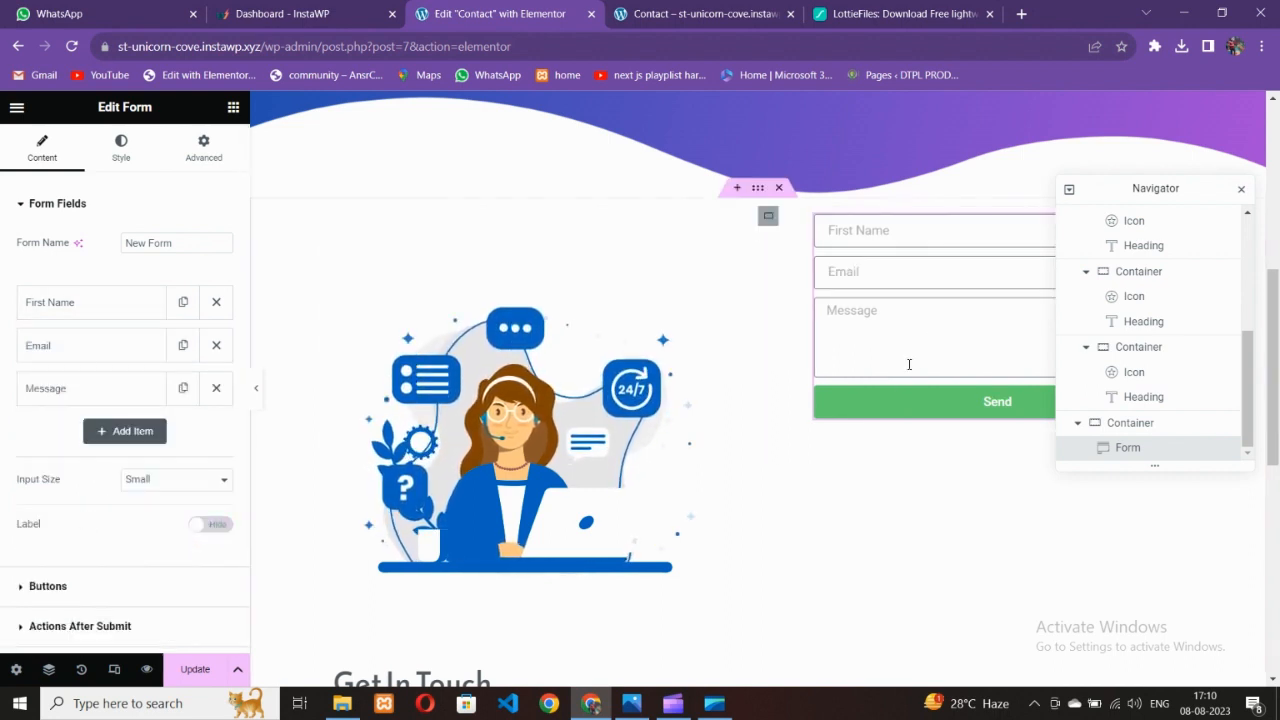
click(184, 304)
click(168, 348)
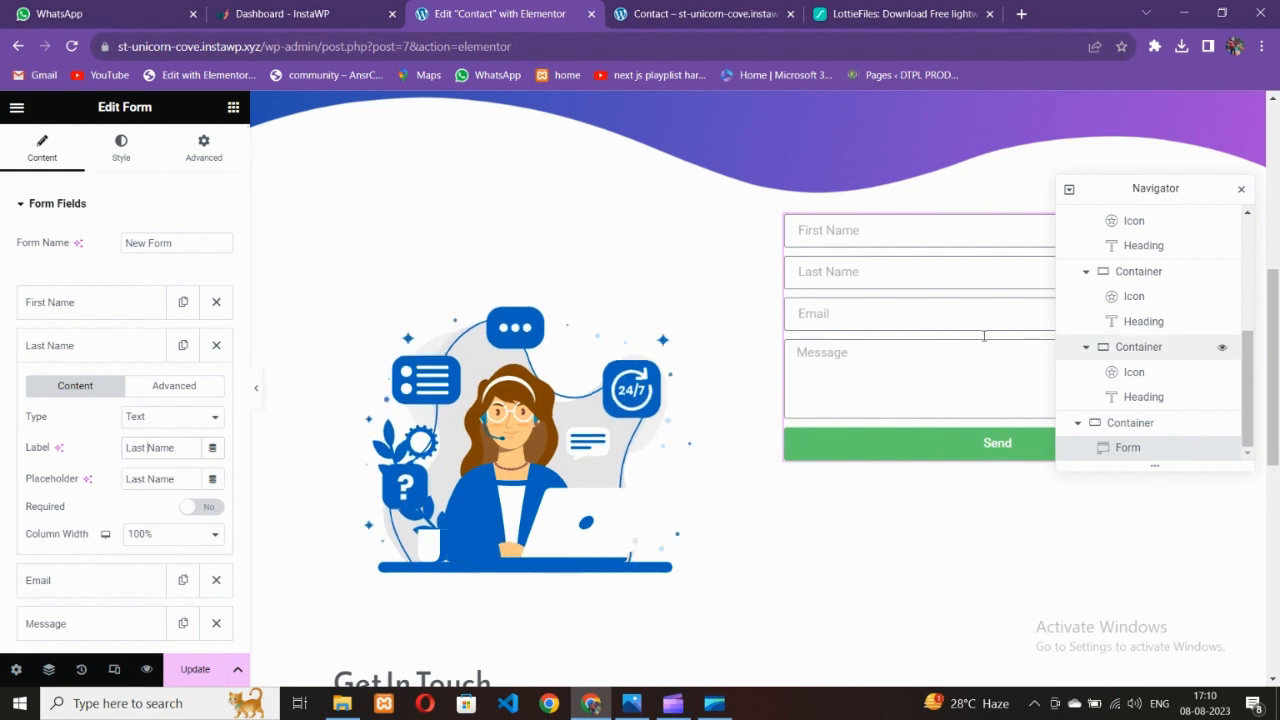
Check the reference design and duplicate the Email field
click(633, 705)
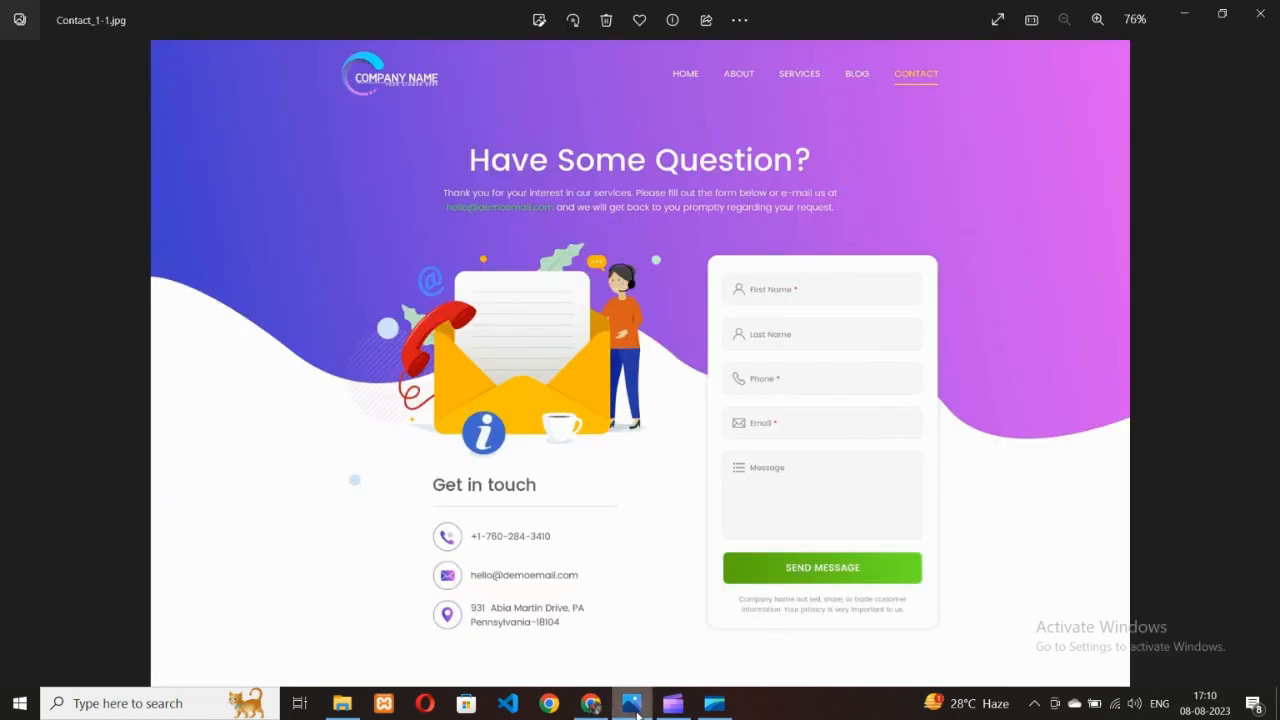
click(591, 703)
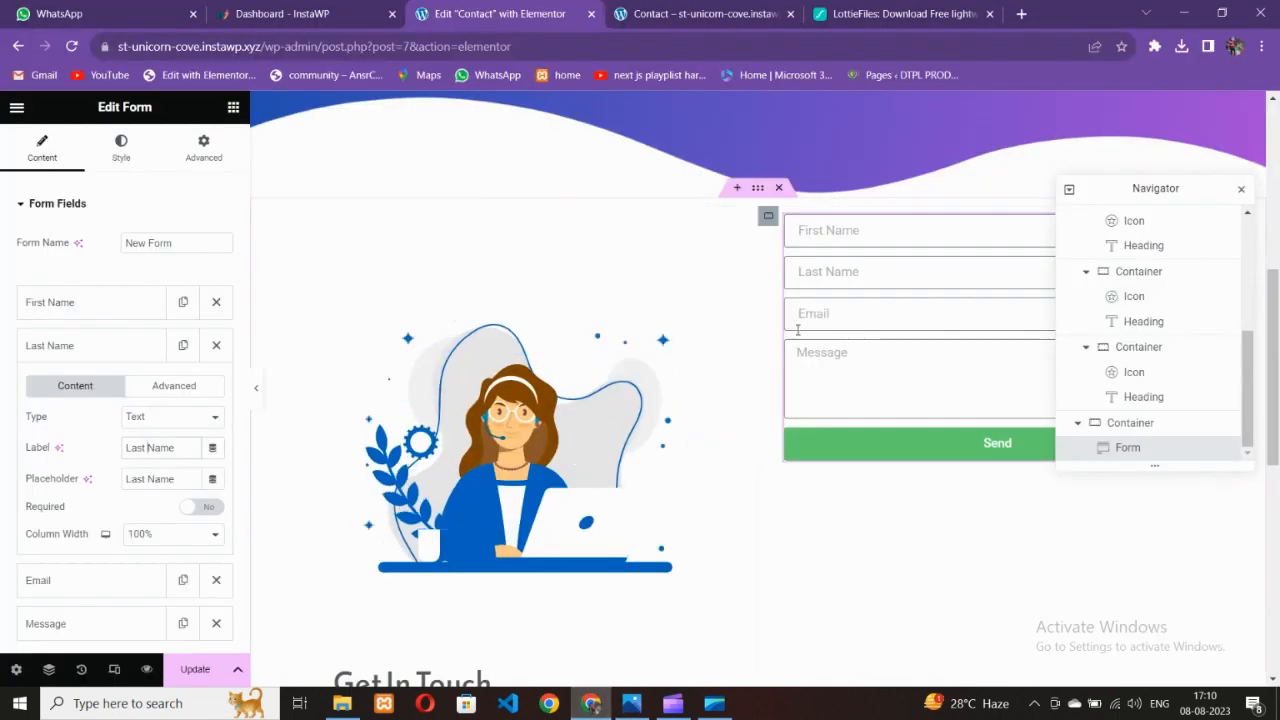
click(96, 345)
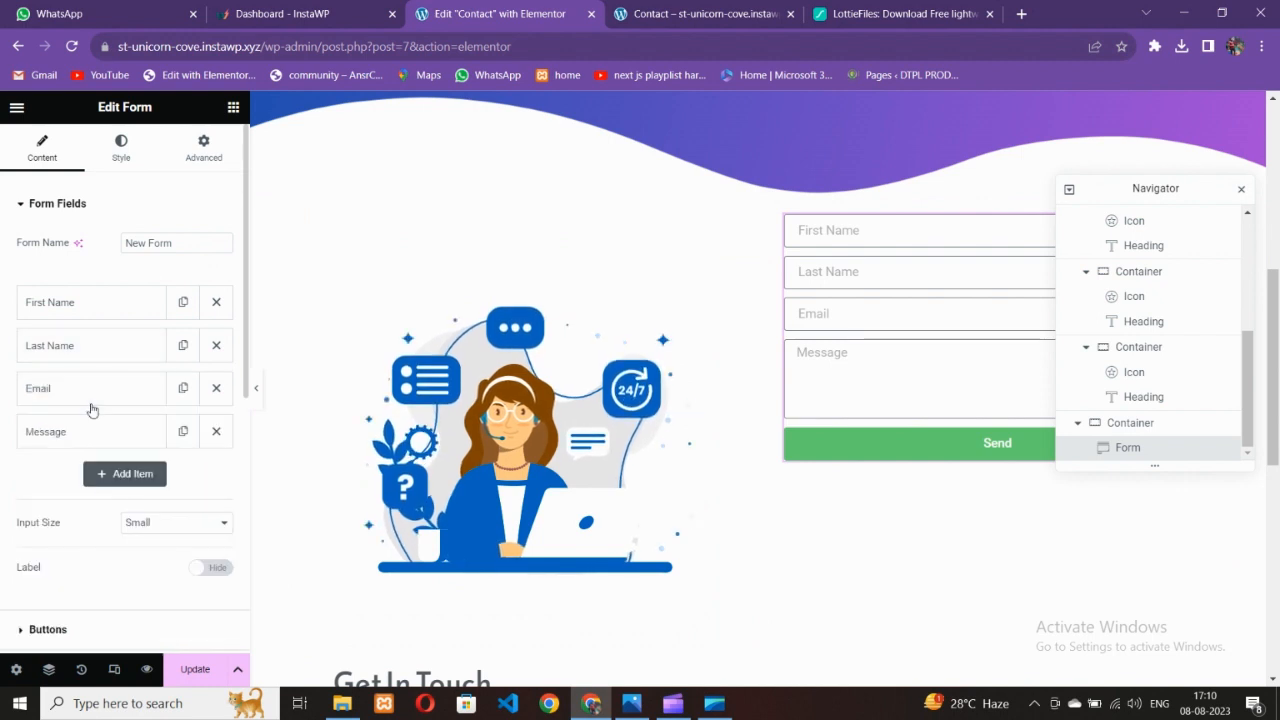
click(116, 399)
click(114, 395)
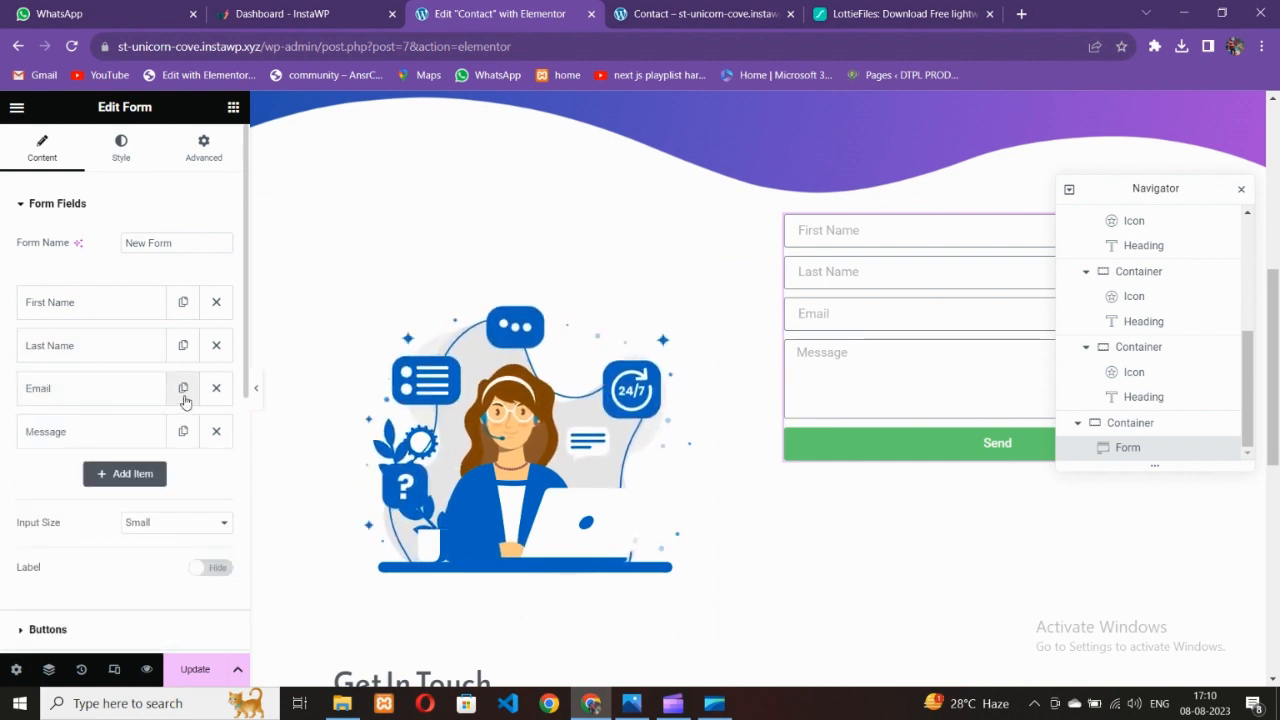
click(183, 390)
click(150, 433)
Change the copied field's type to Number for the Phone field
click(165, 503)
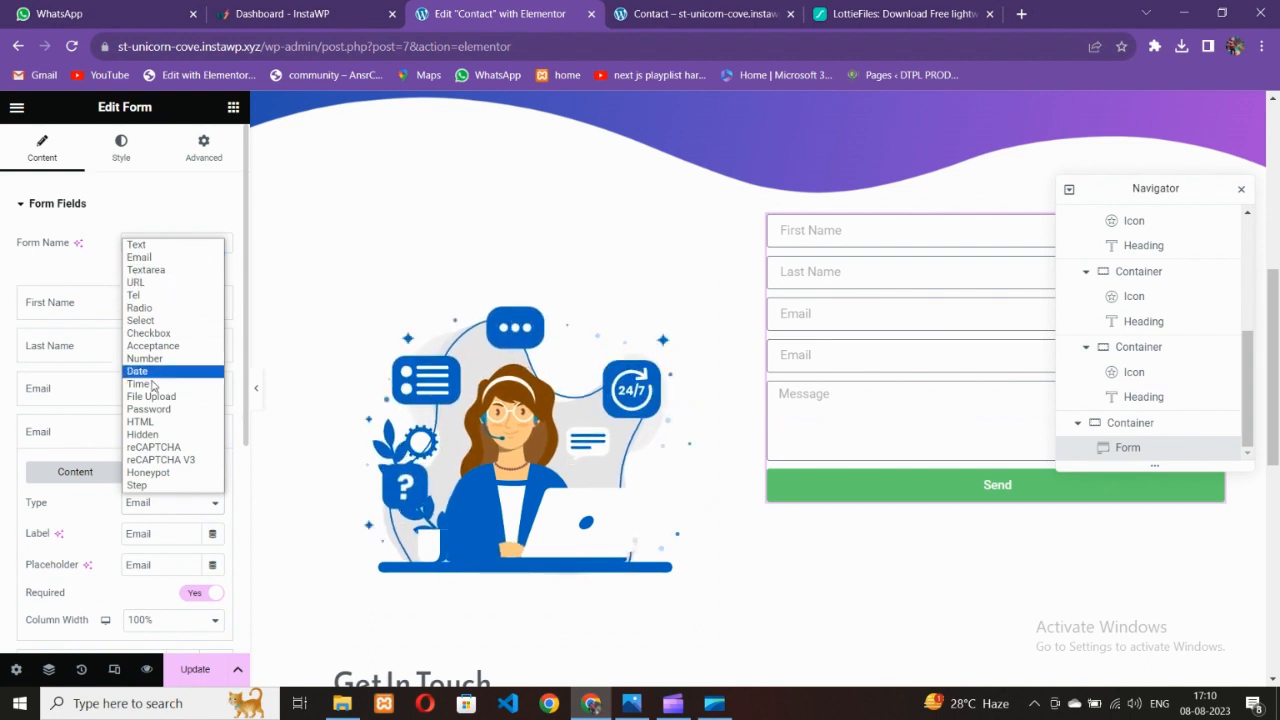
click(142, 358)
scroll(112, 490, down, 2)
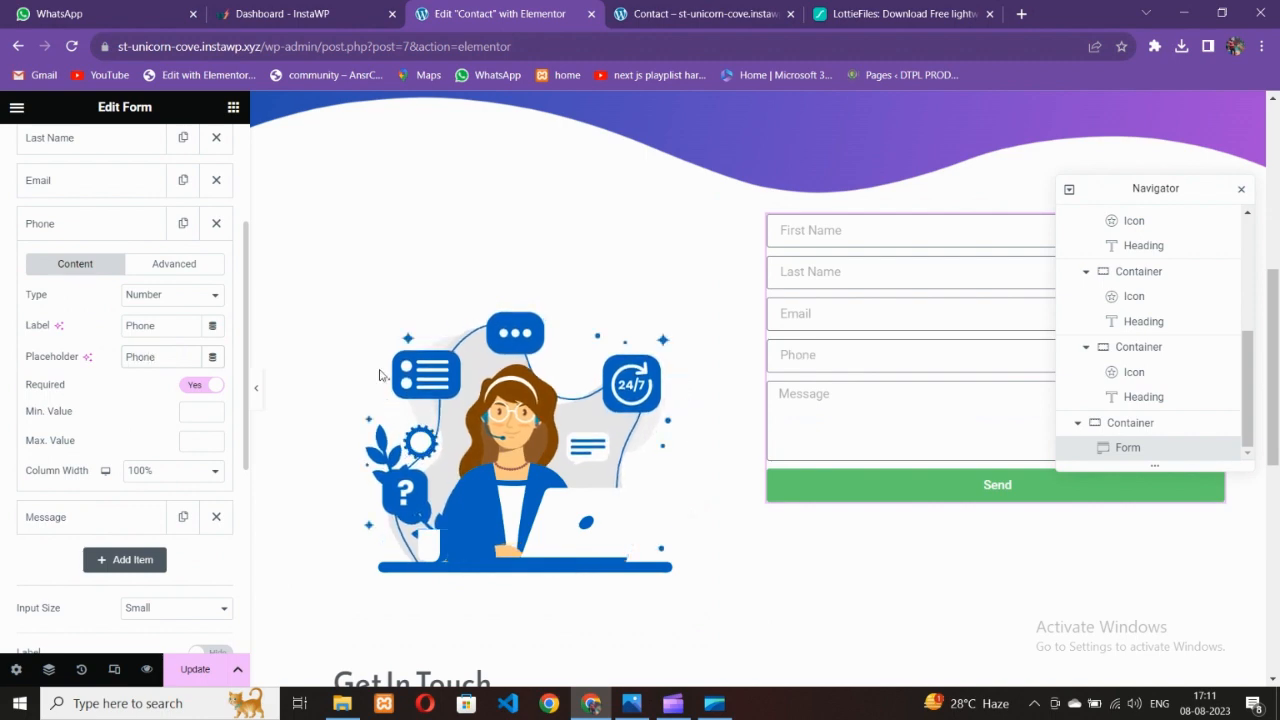
click(622, 706)
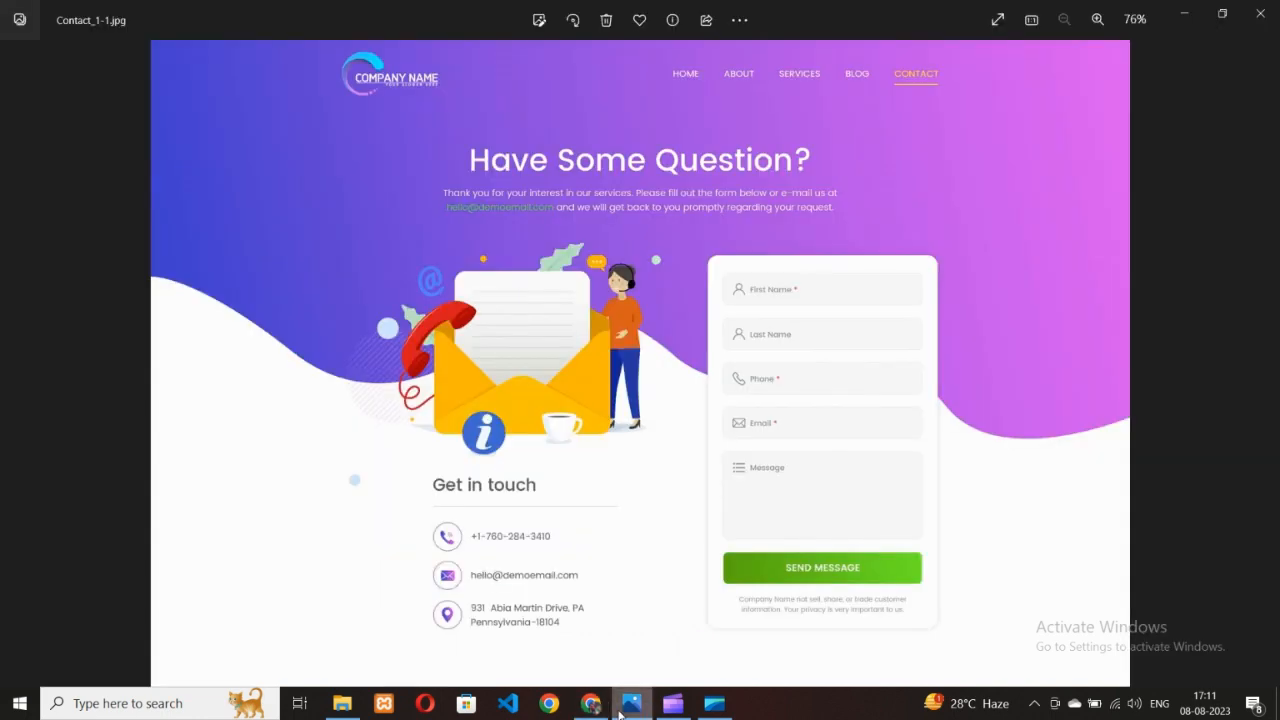
click(591, 703)
click(640, 706)
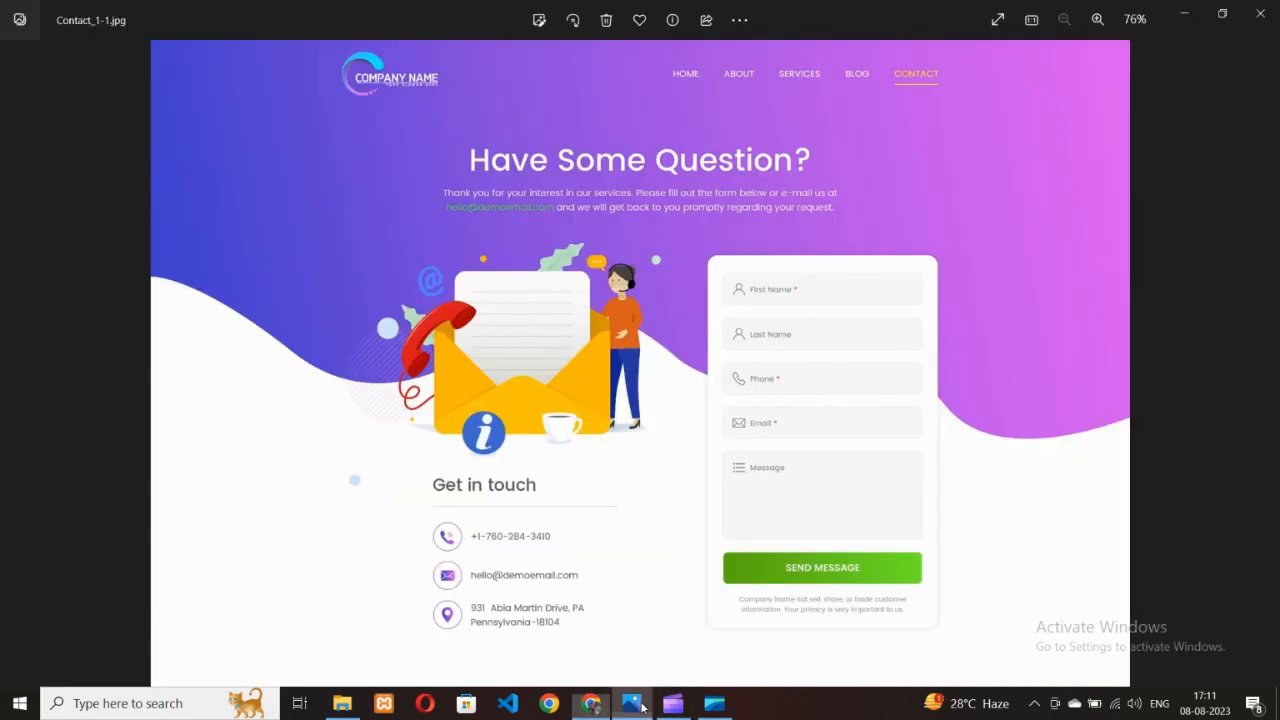
click(638, 706)
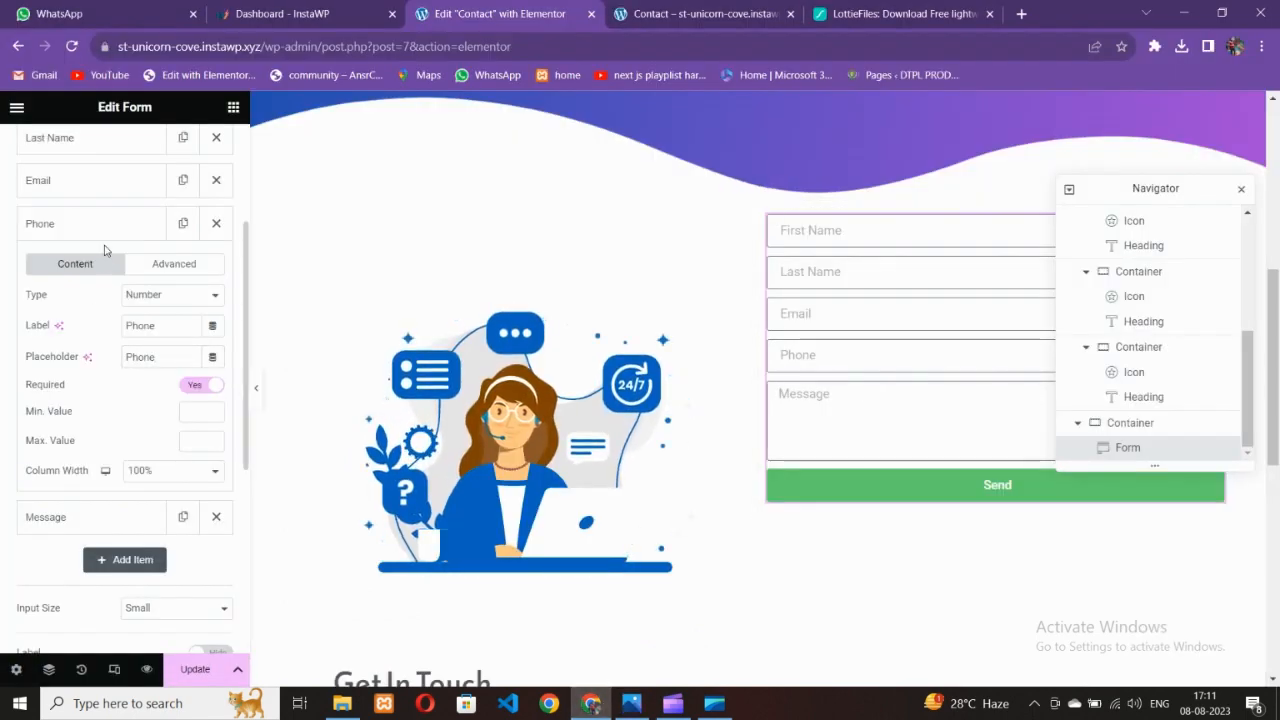
scroll(104, 230, up, 3)
click(106, 165)
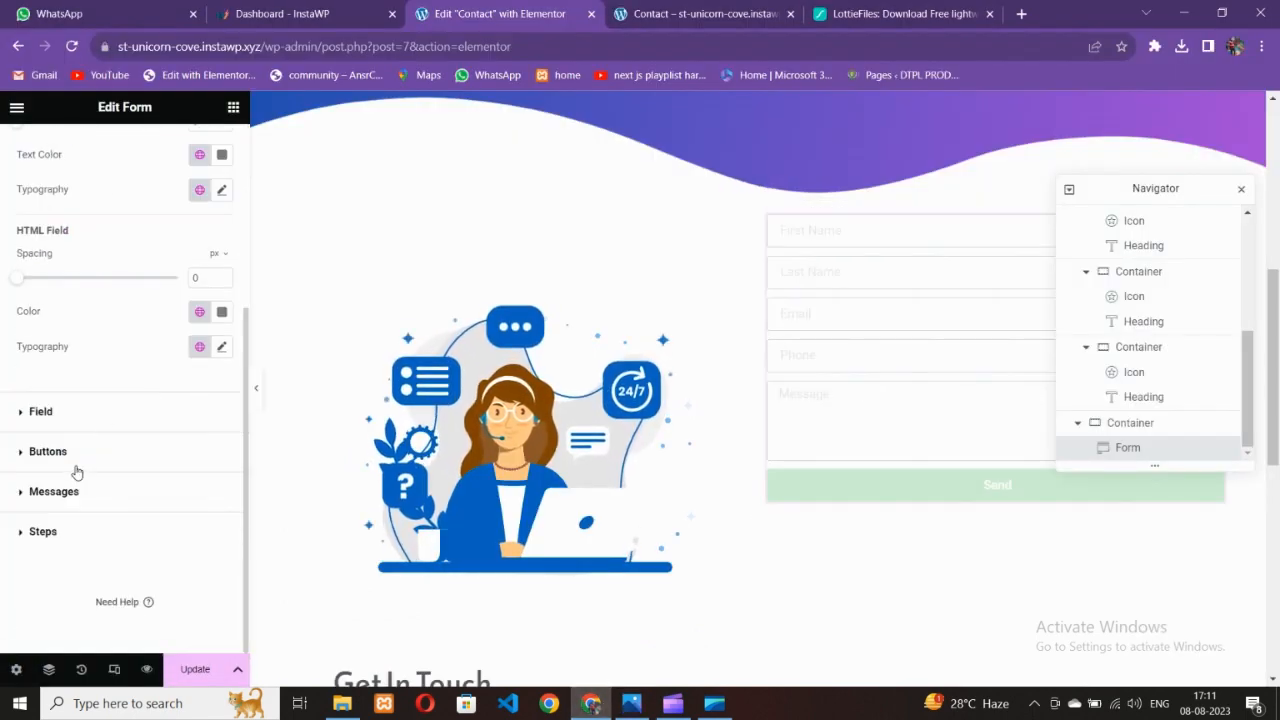
Change the Send button's background colour to a deeper olive tone
click(47, 451)
scroll(72, 400, down, 2)
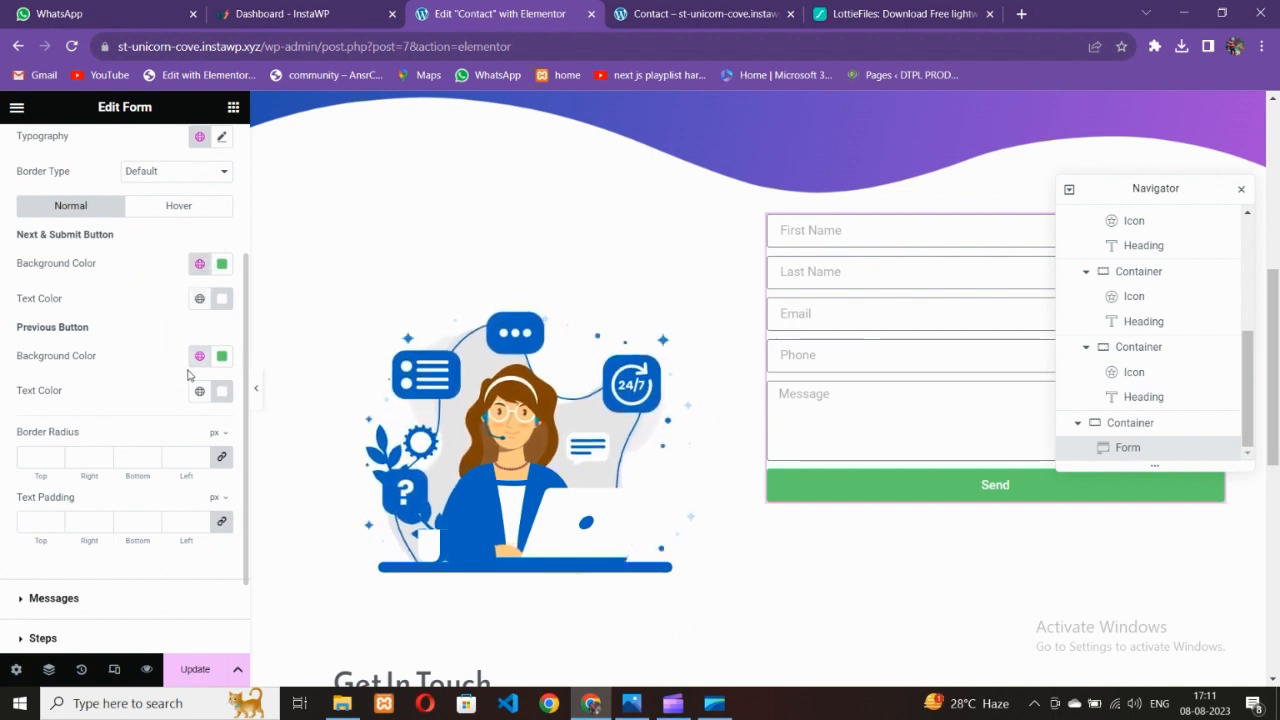
click(222, 264)
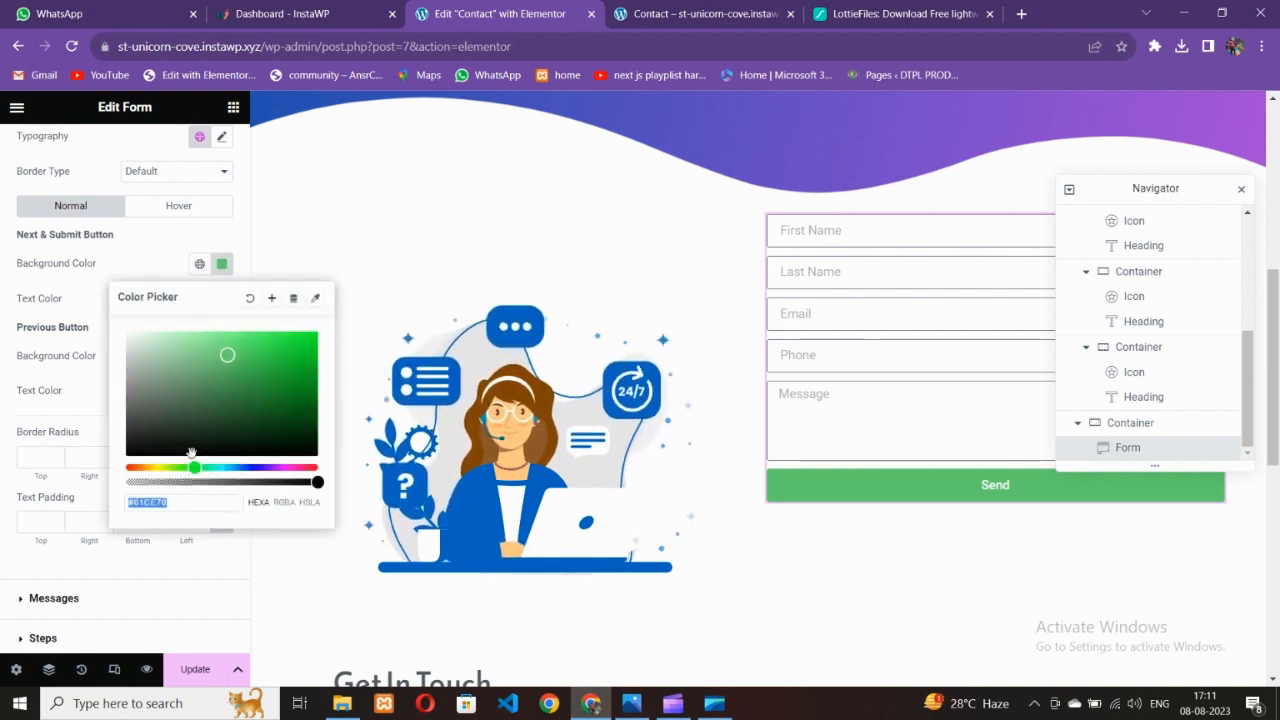
drag(180, 470, 164, 467)
mouse_move(250, 410)
mouse_down()
mouse_move(277, 366)
mouse_move(293, 373)
mouse_up()
click(240, 597)
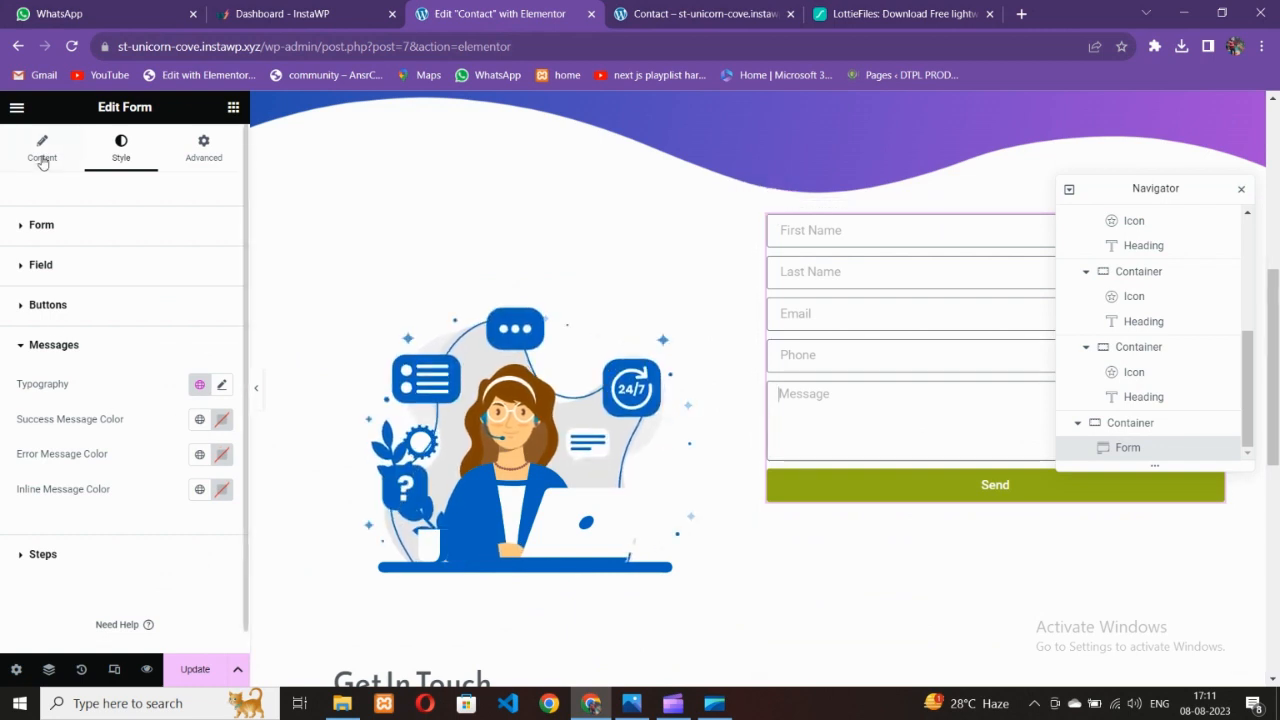
Change the submit button text to 'Send us message'
click(43, 149)
scroll(80, 420, down, 2)
click(71, 474)
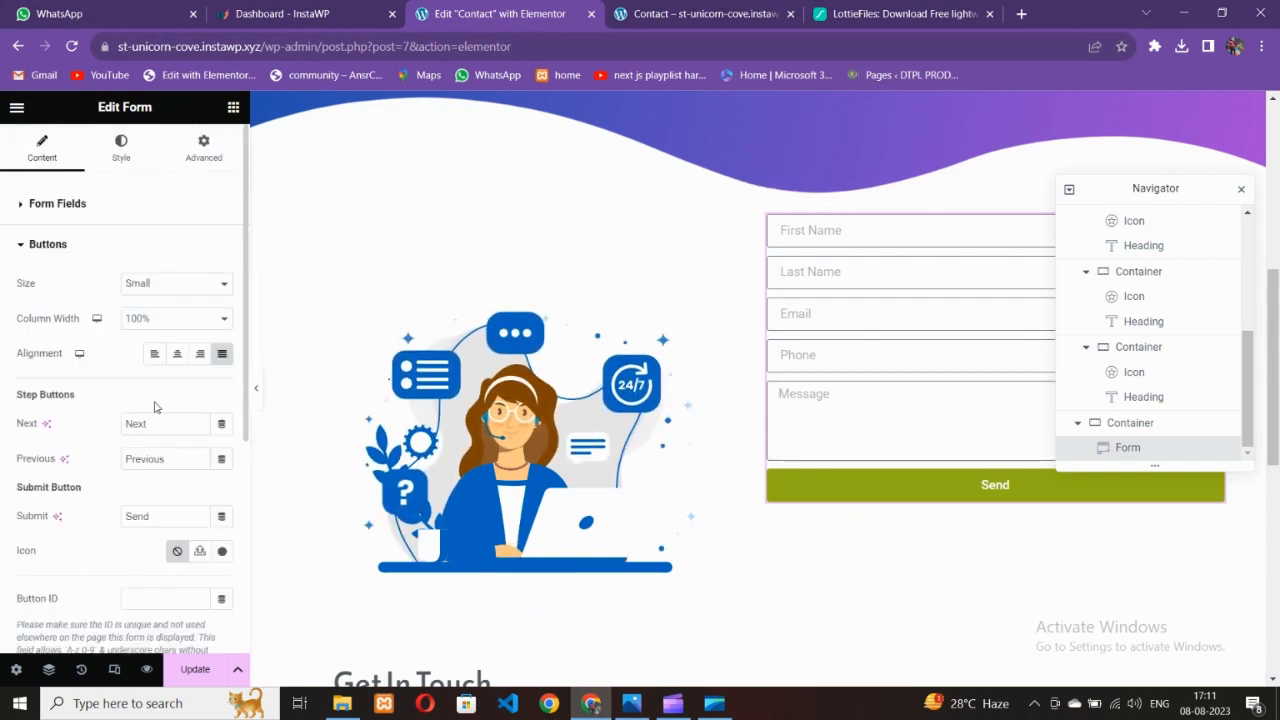
double_click(173, 520)
text(Sn)
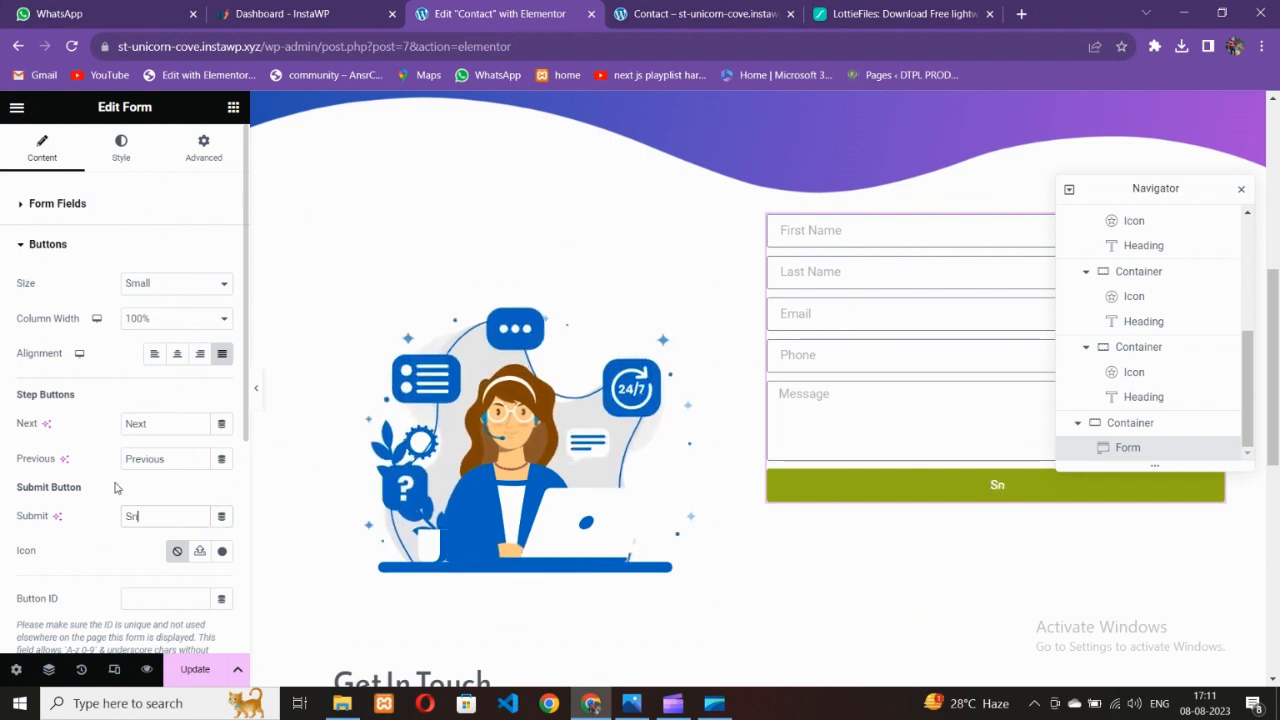
key(BackSpace)
text(end us messa)
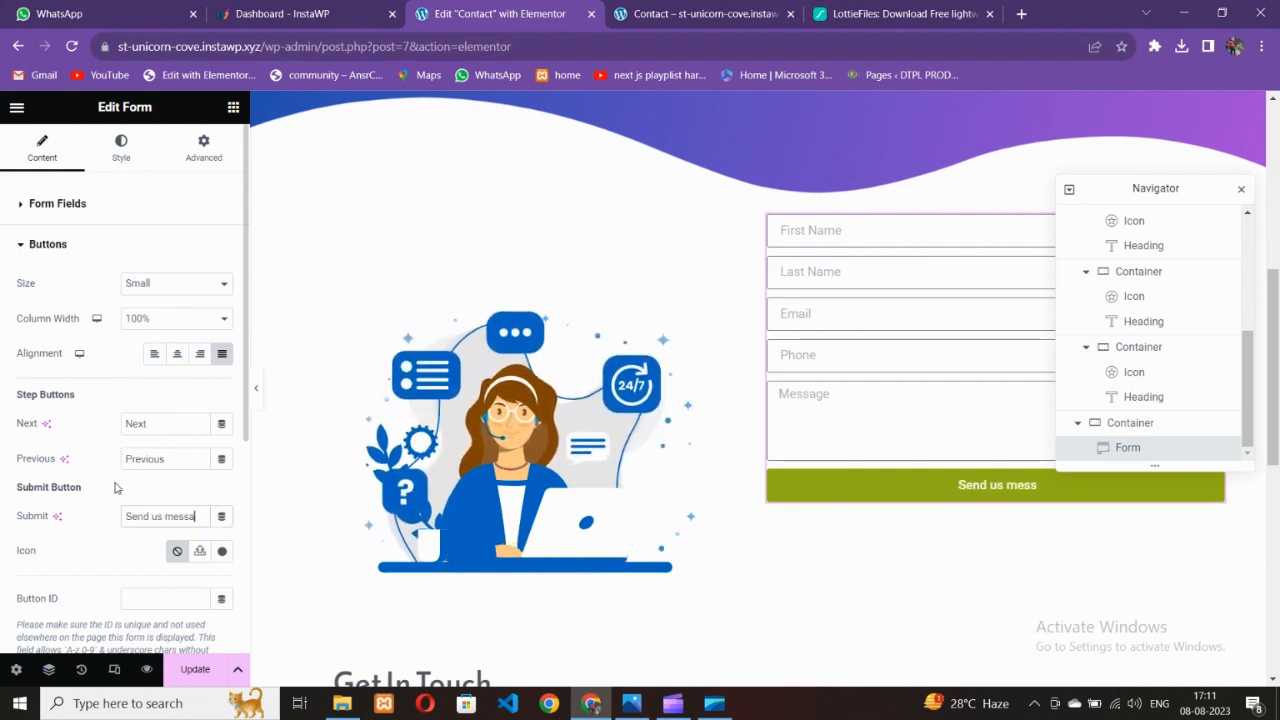
text(ge)
click(633, 704)
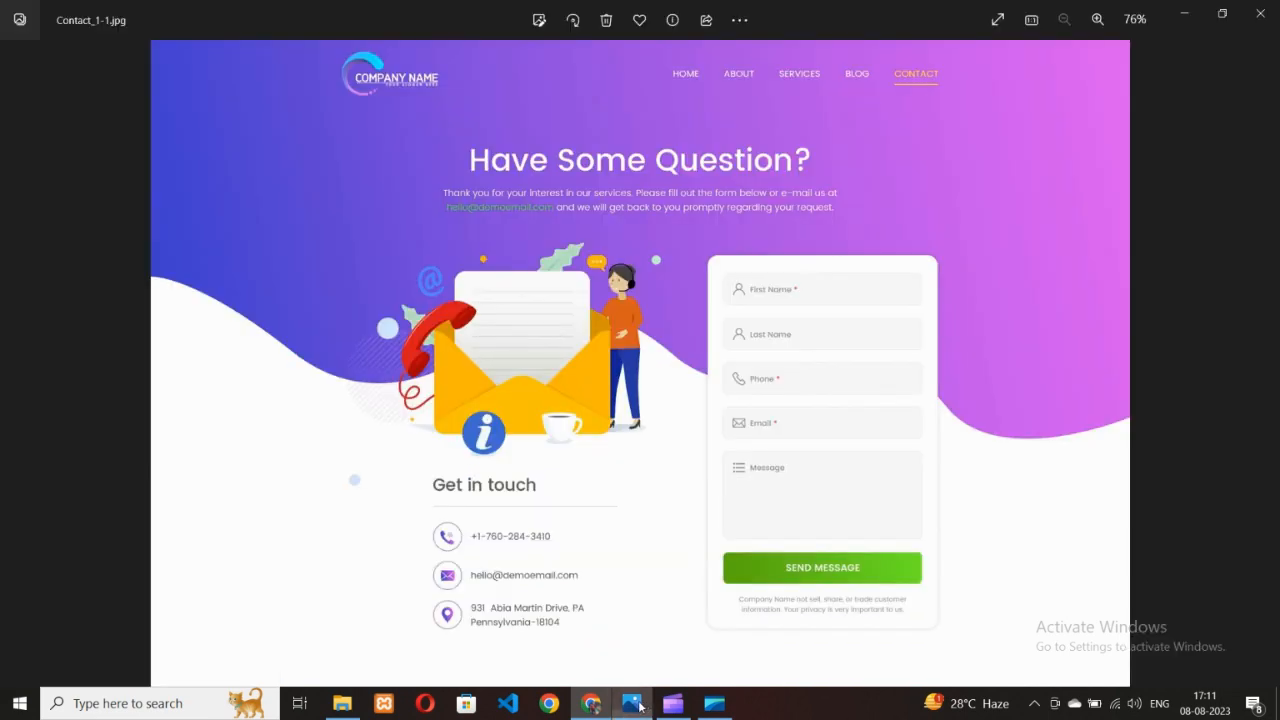
click(590, 704)
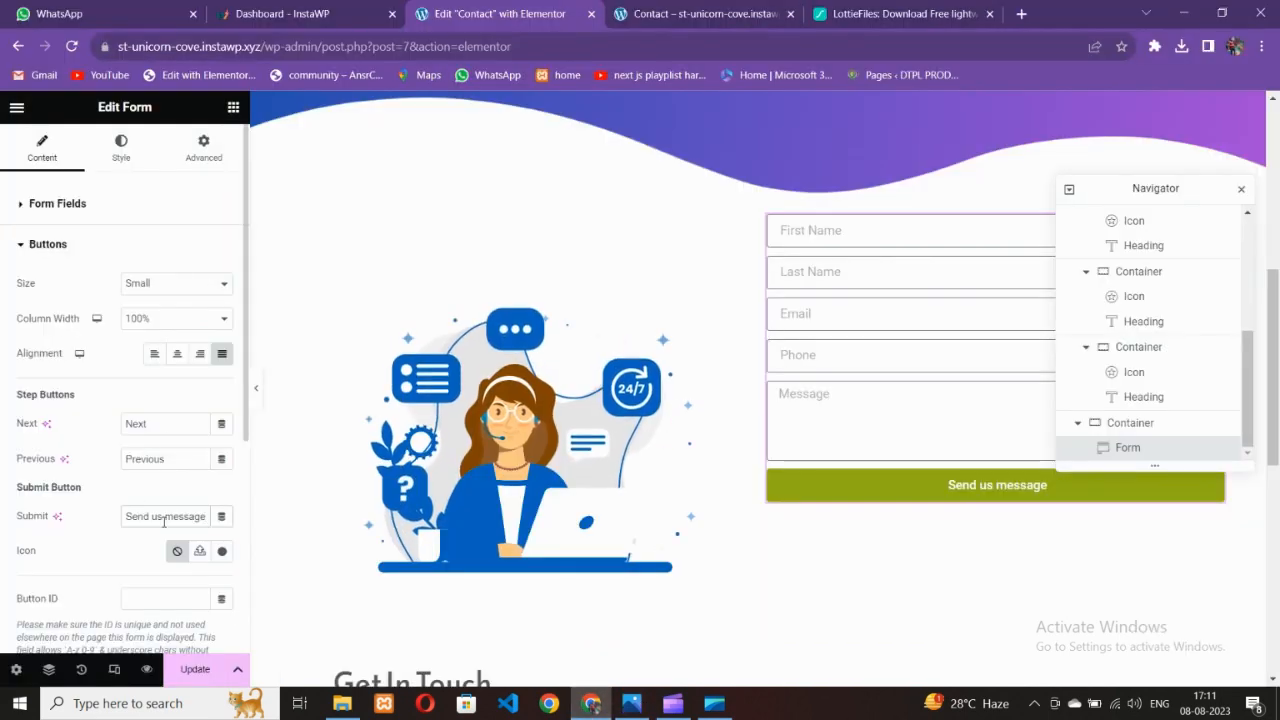
Set the button typography's text transform to Uppercase and save the page
click(121, 148)
scroll(107, 420, down, 5)
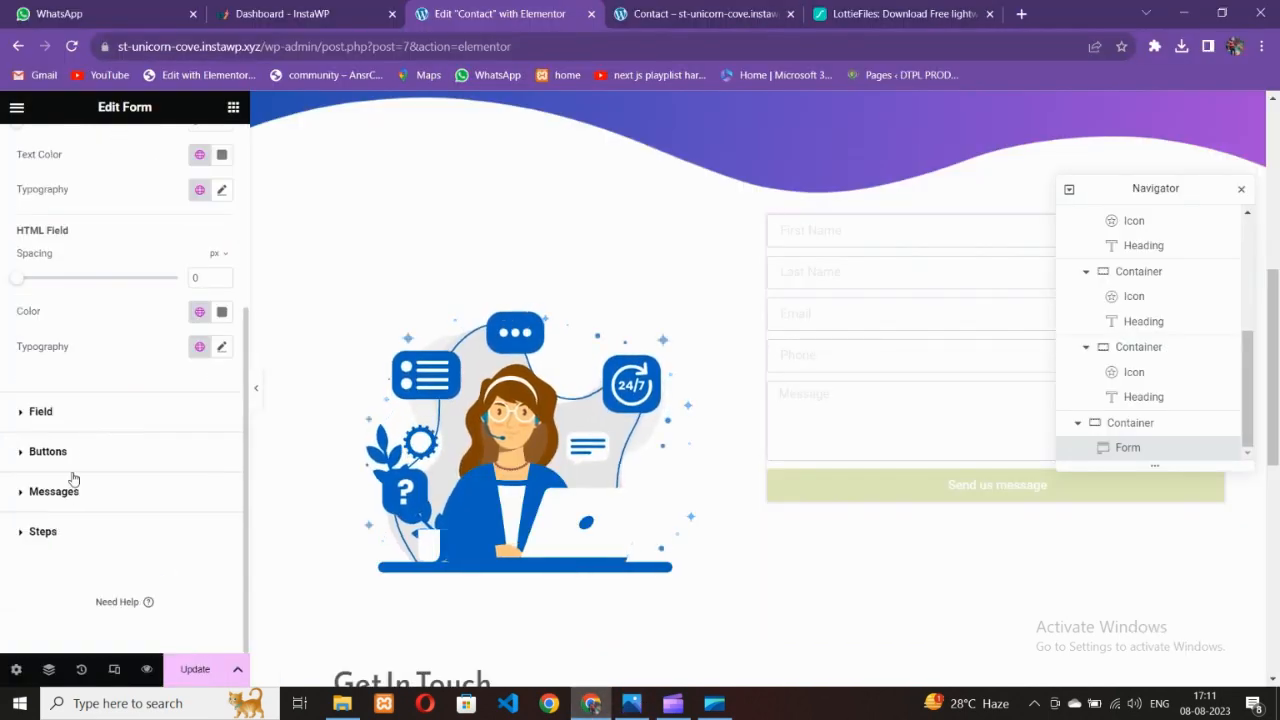
click(119, 457)
scroll(84, 435, down, 2)
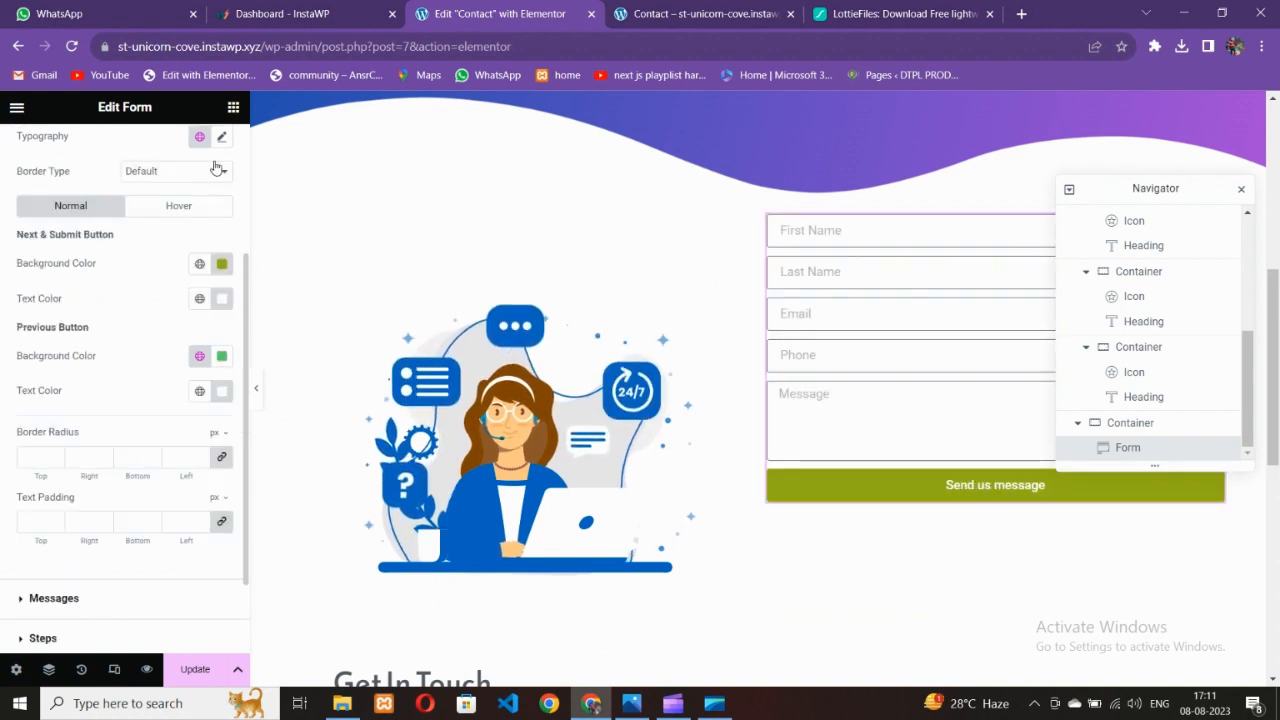
click(222, 137)
click(165, 335)
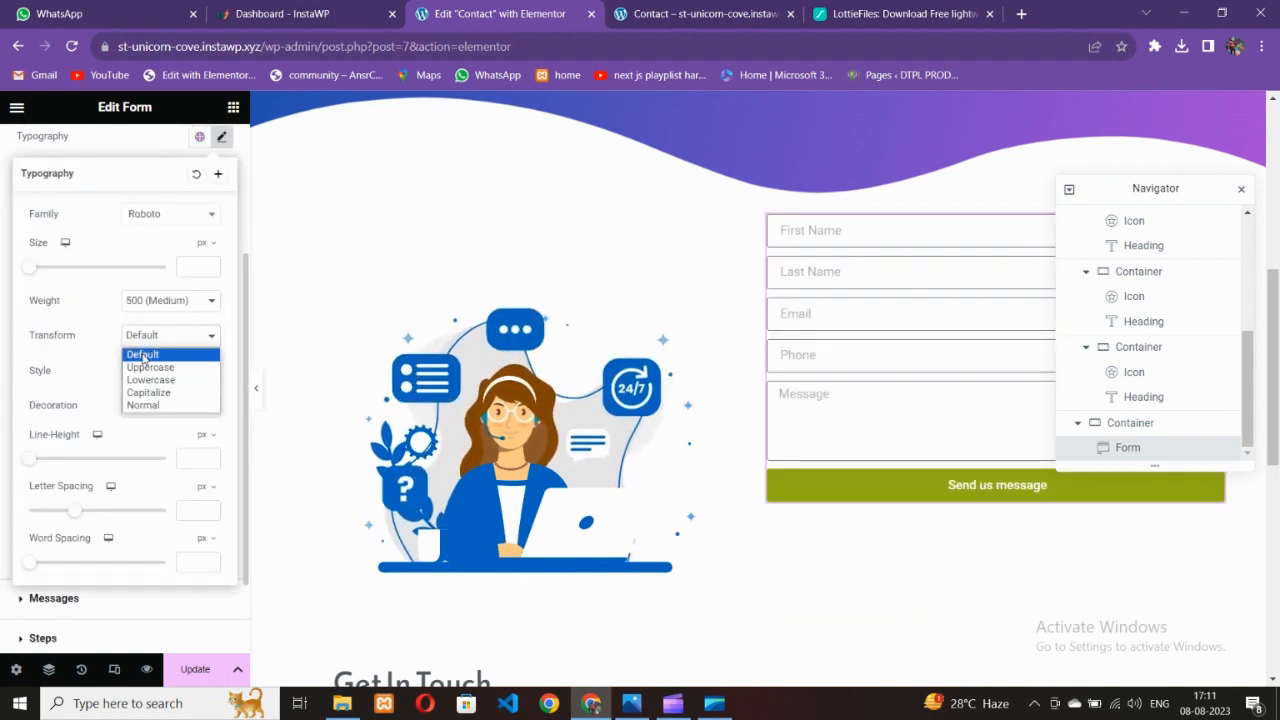
click(142, 362)
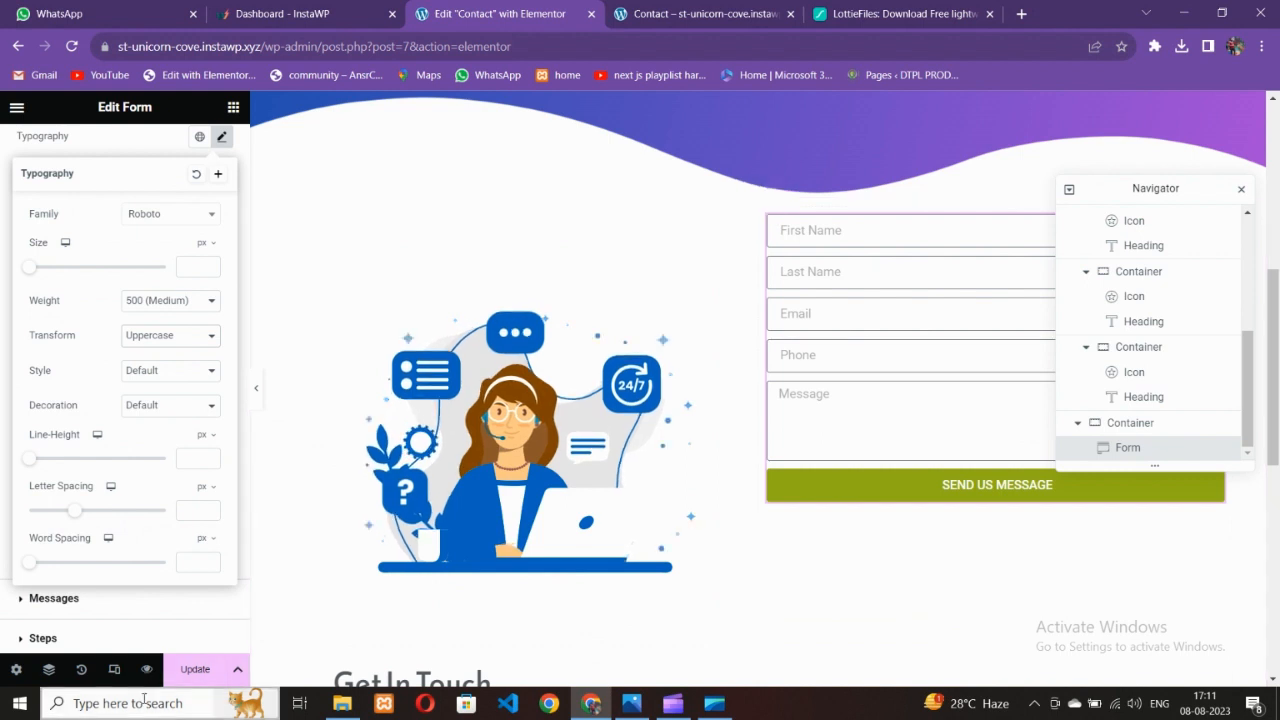
click(192, 674)
scroll(697, 406, up, 1)
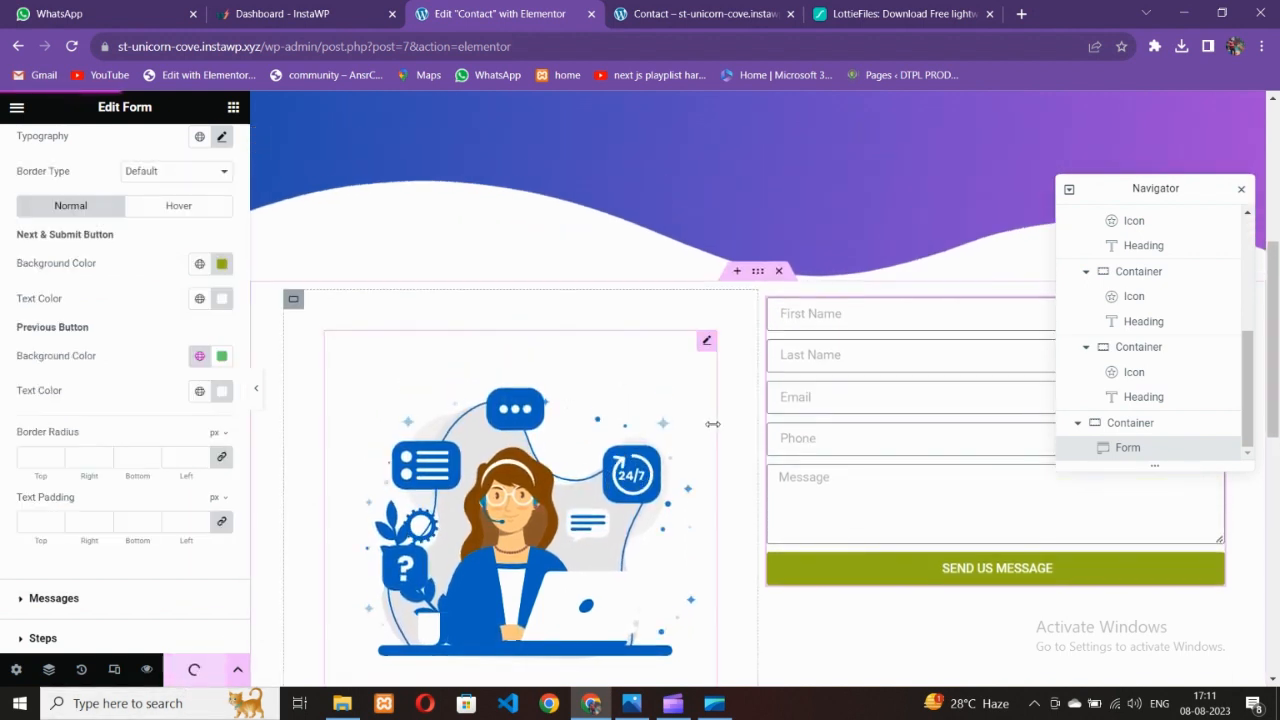
click(628, 15)
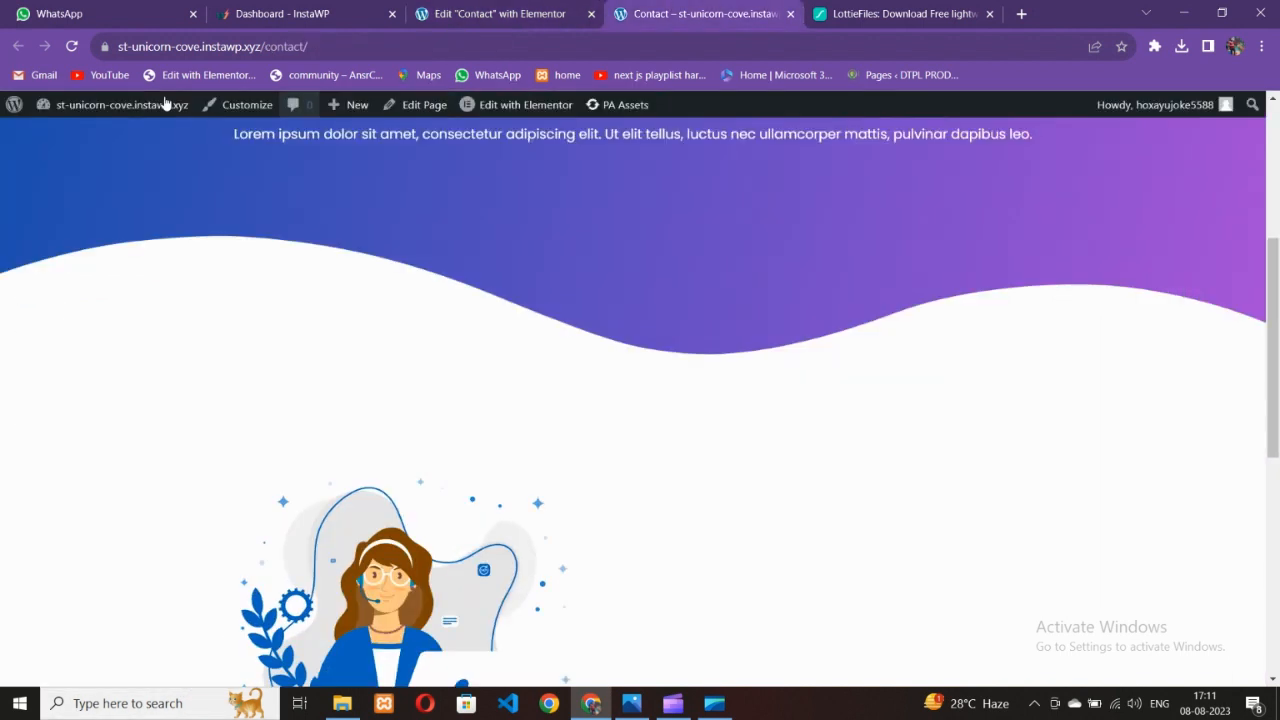
click(74, 47)
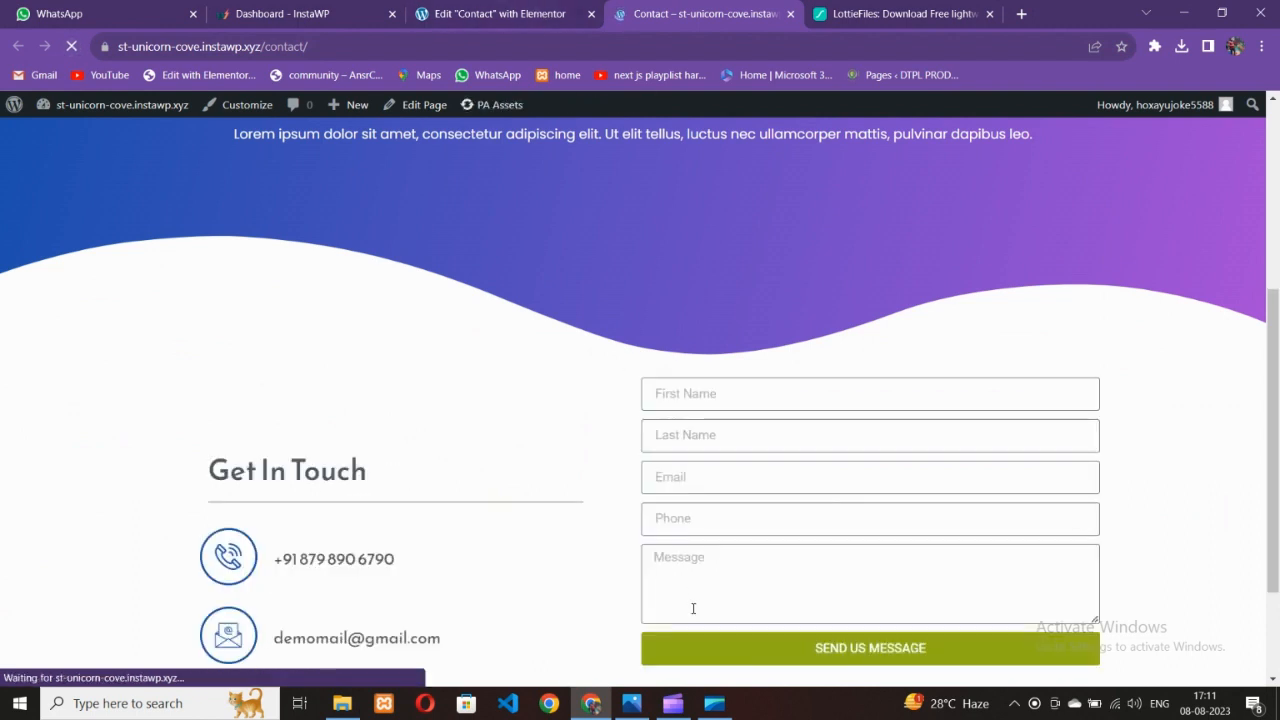
click(631, 703)
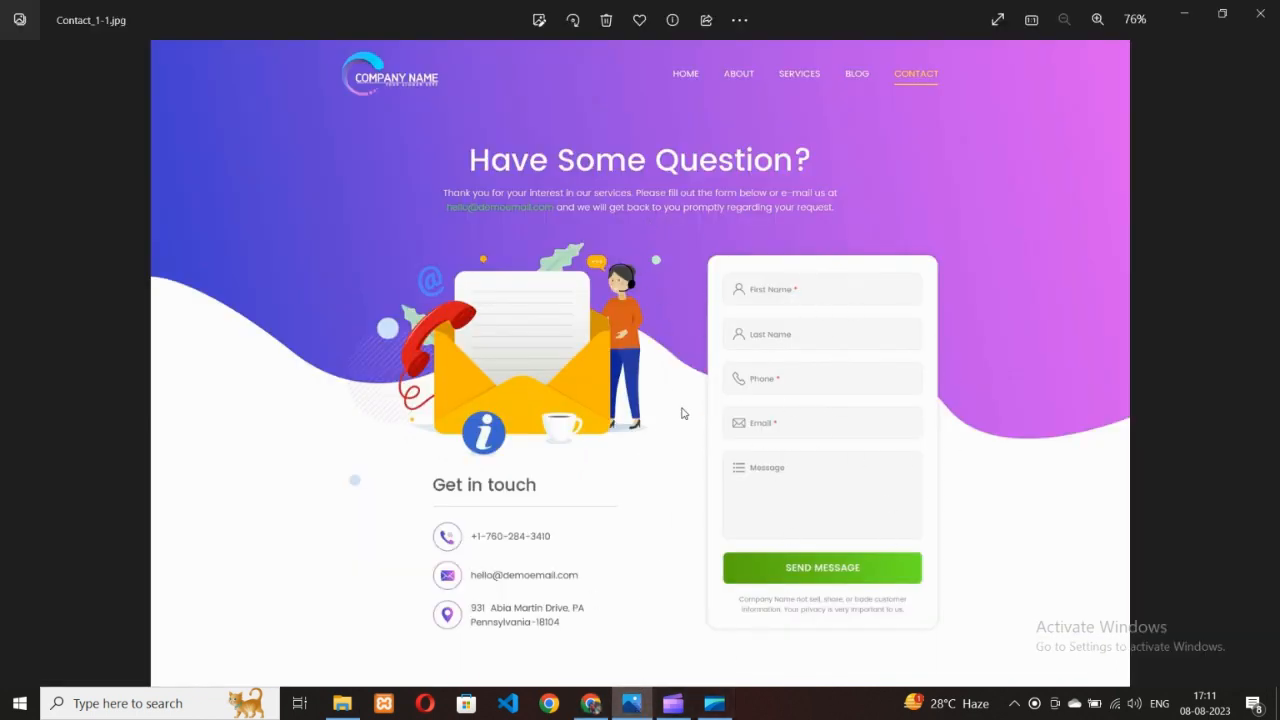
click(584, 707)
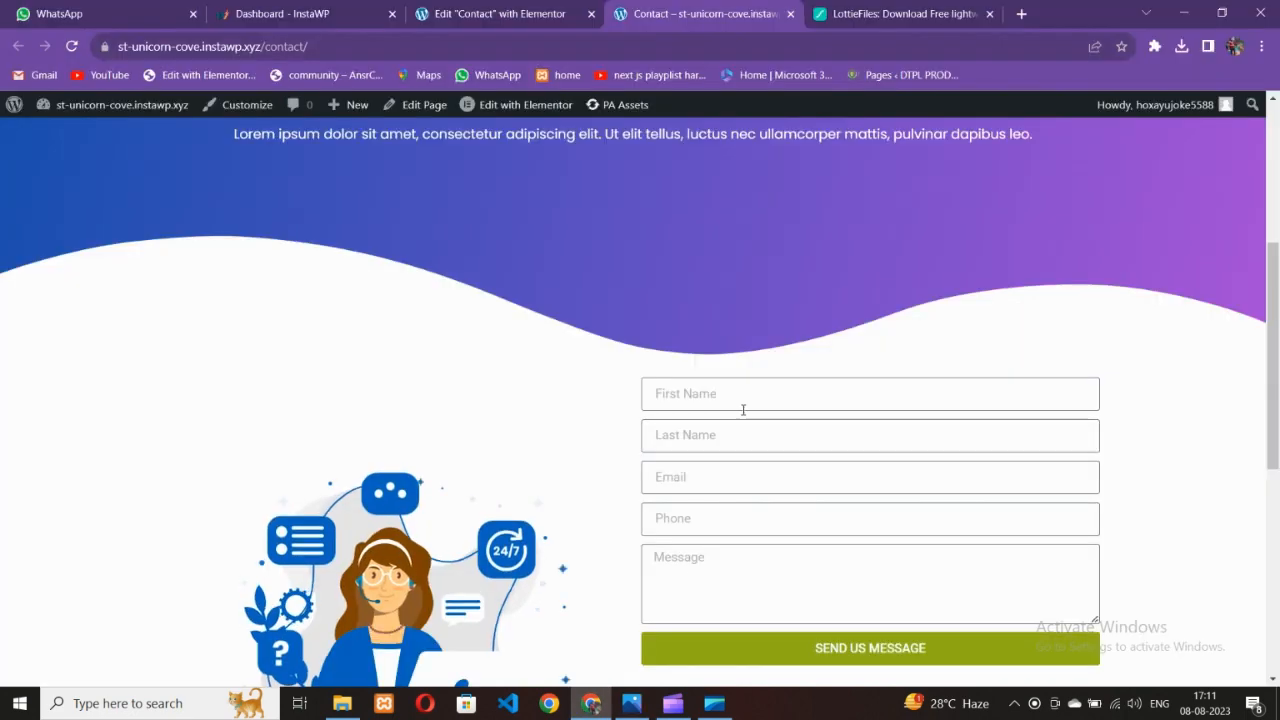
scroll(720, 430, down, 2)
click(553, 8)
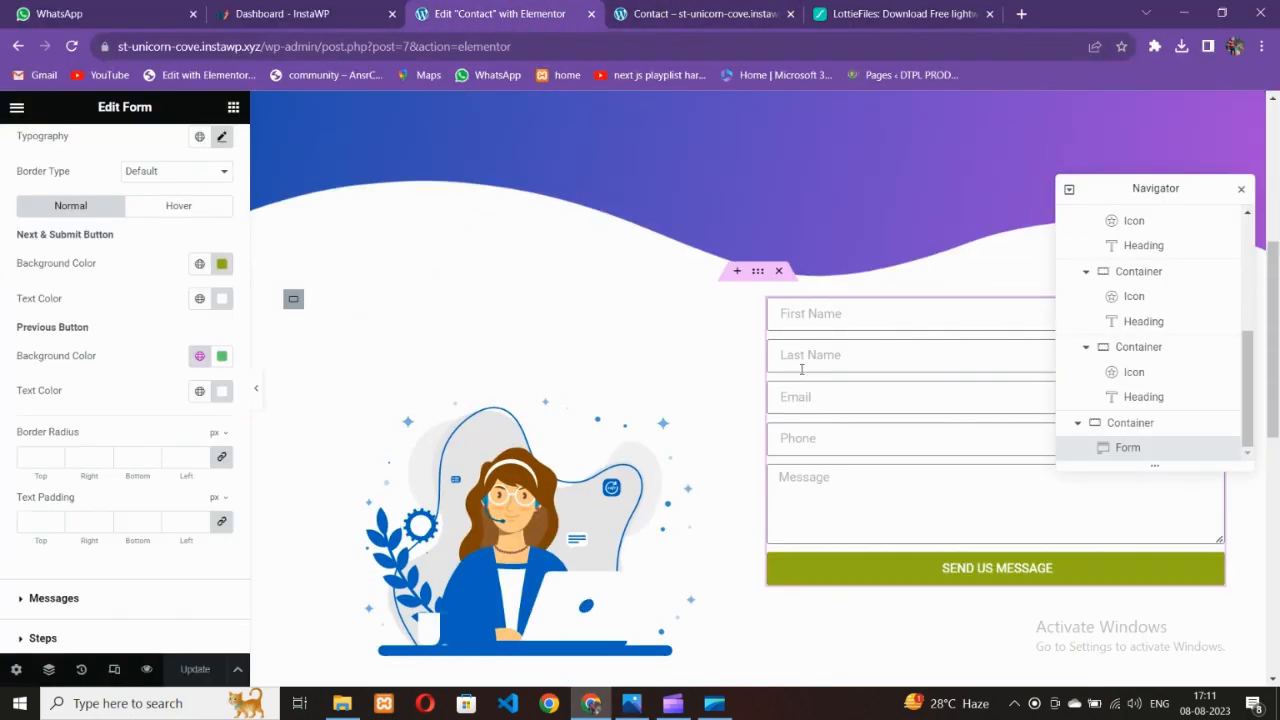
Try centring the form in its container, then move it back to the top
click(769, 300)
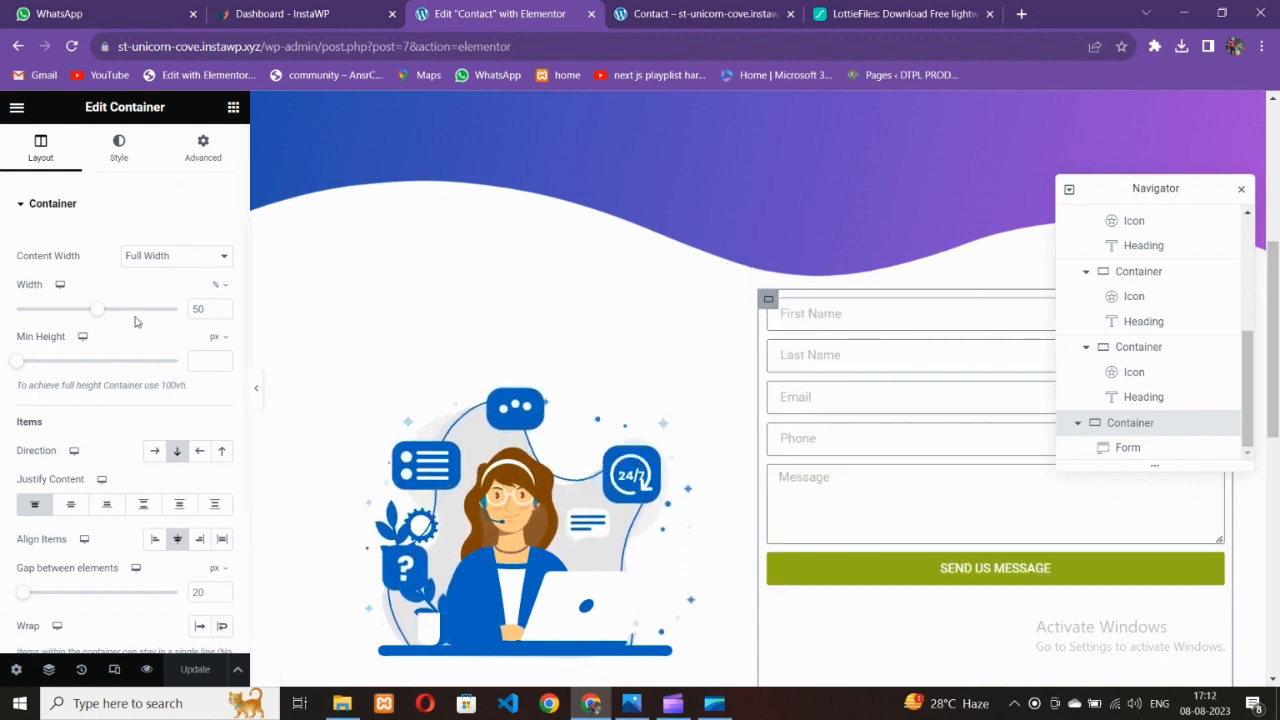
click(70, 504)
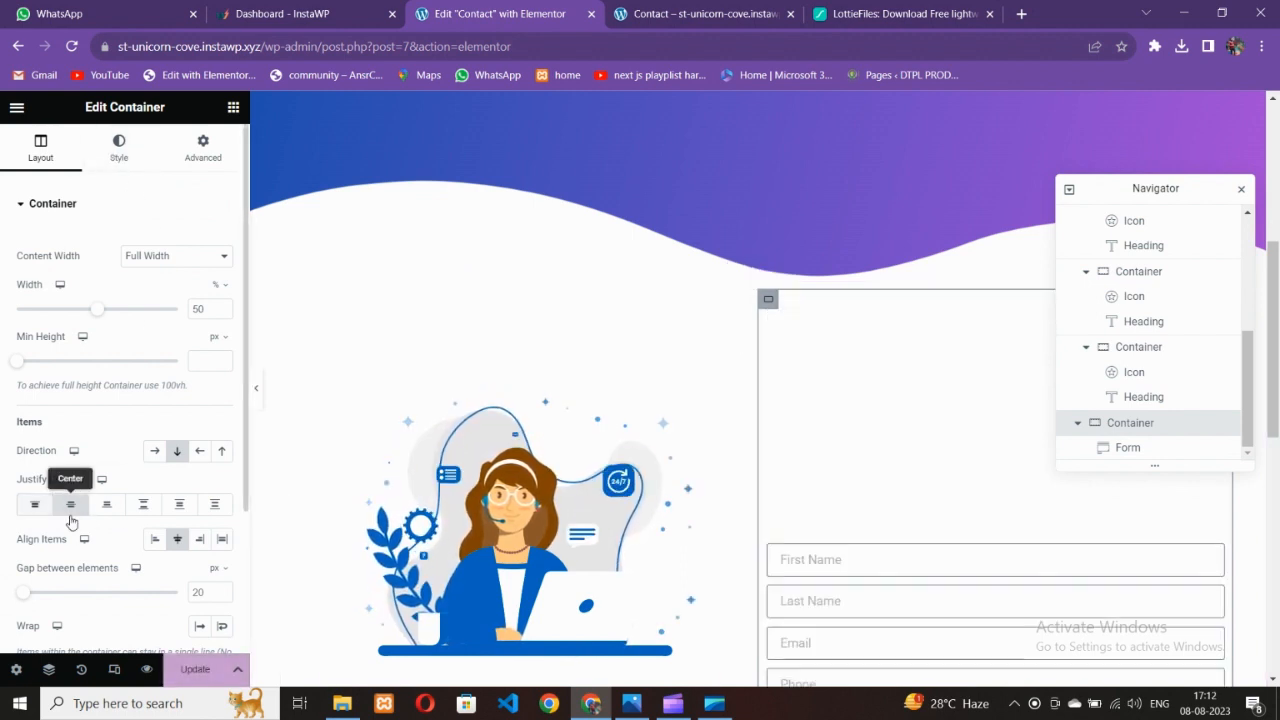
scroll(813, 464, down, 3)
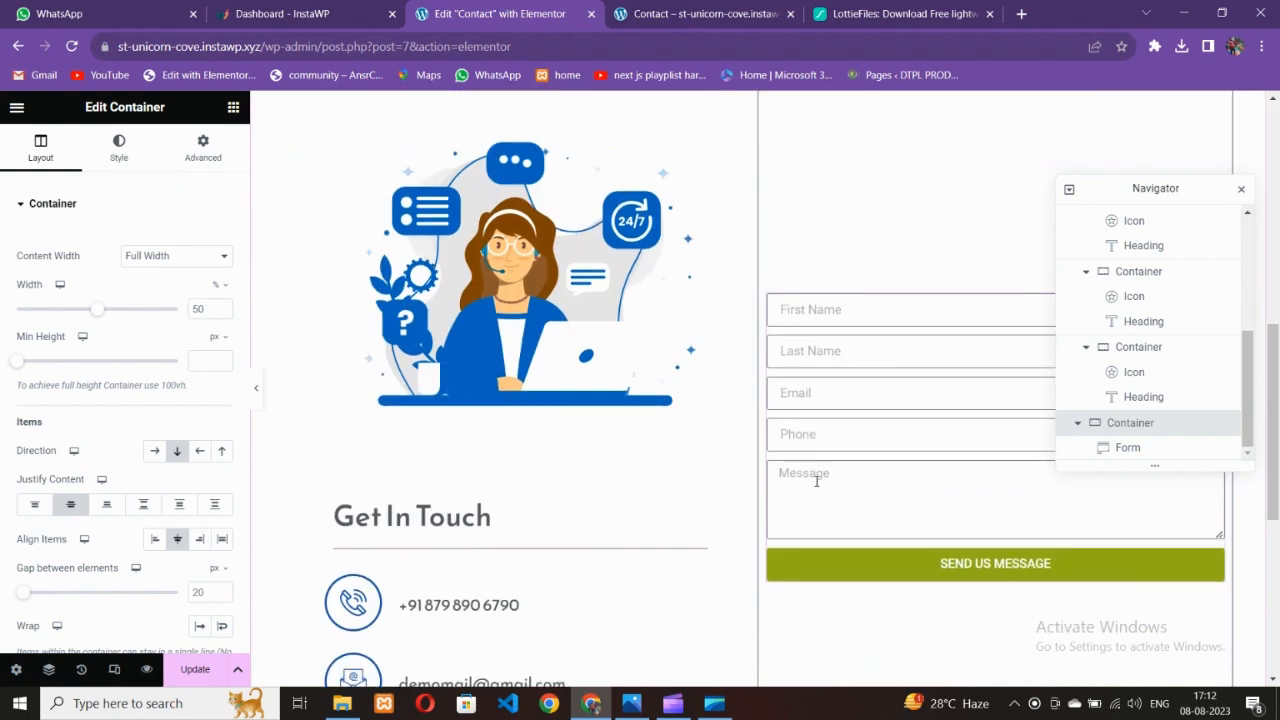
scroll(814, 480, up, 2)
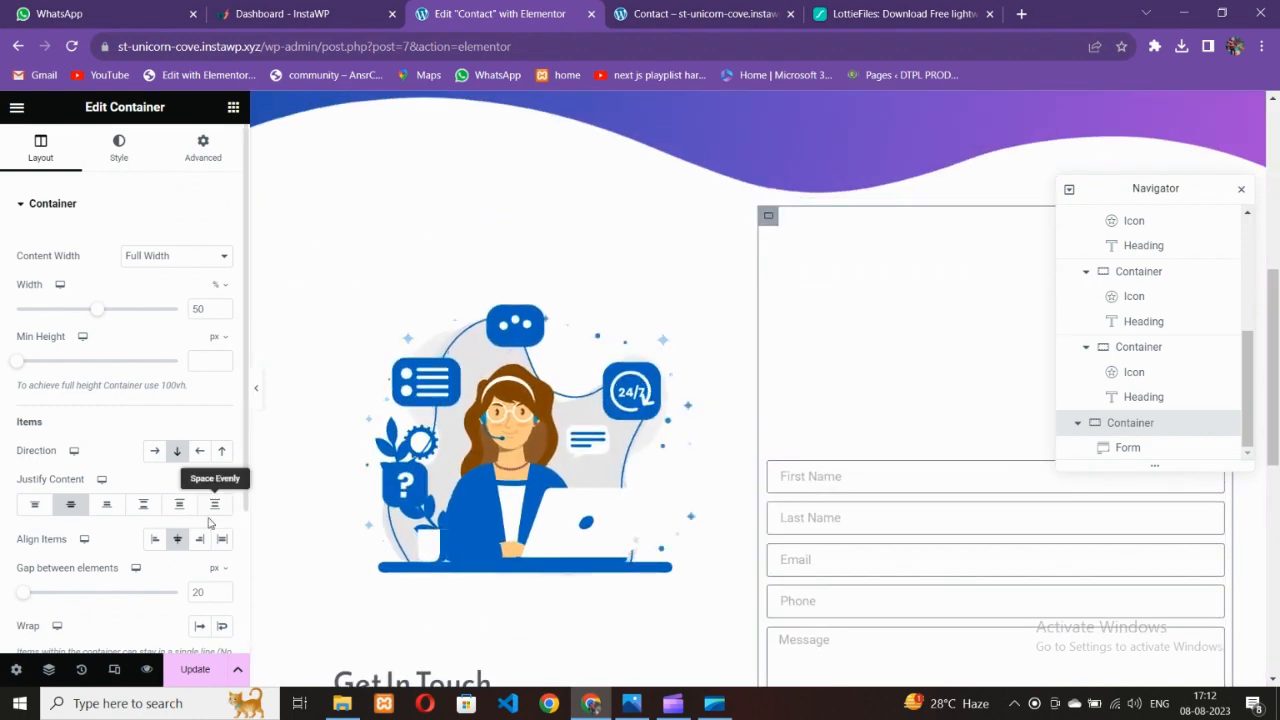
scroll(991, 480, down, 2)
scroll(920, 479, up, 3)
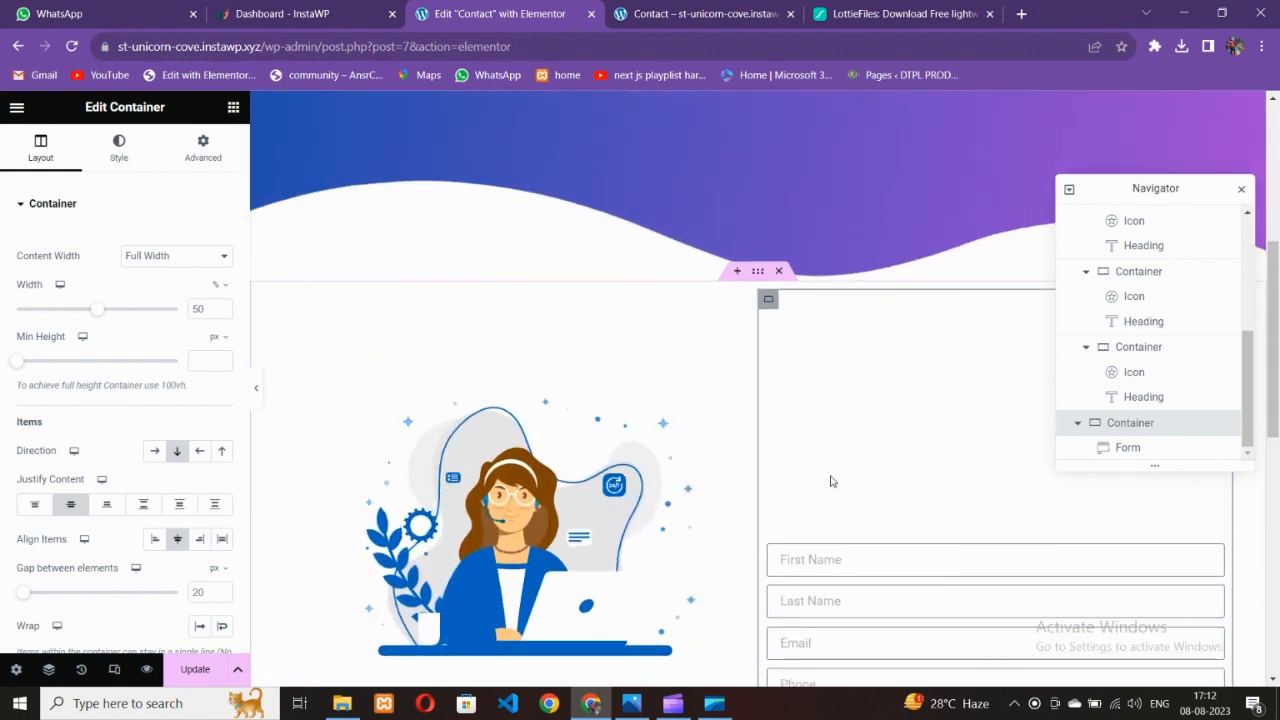
click(34, 504)
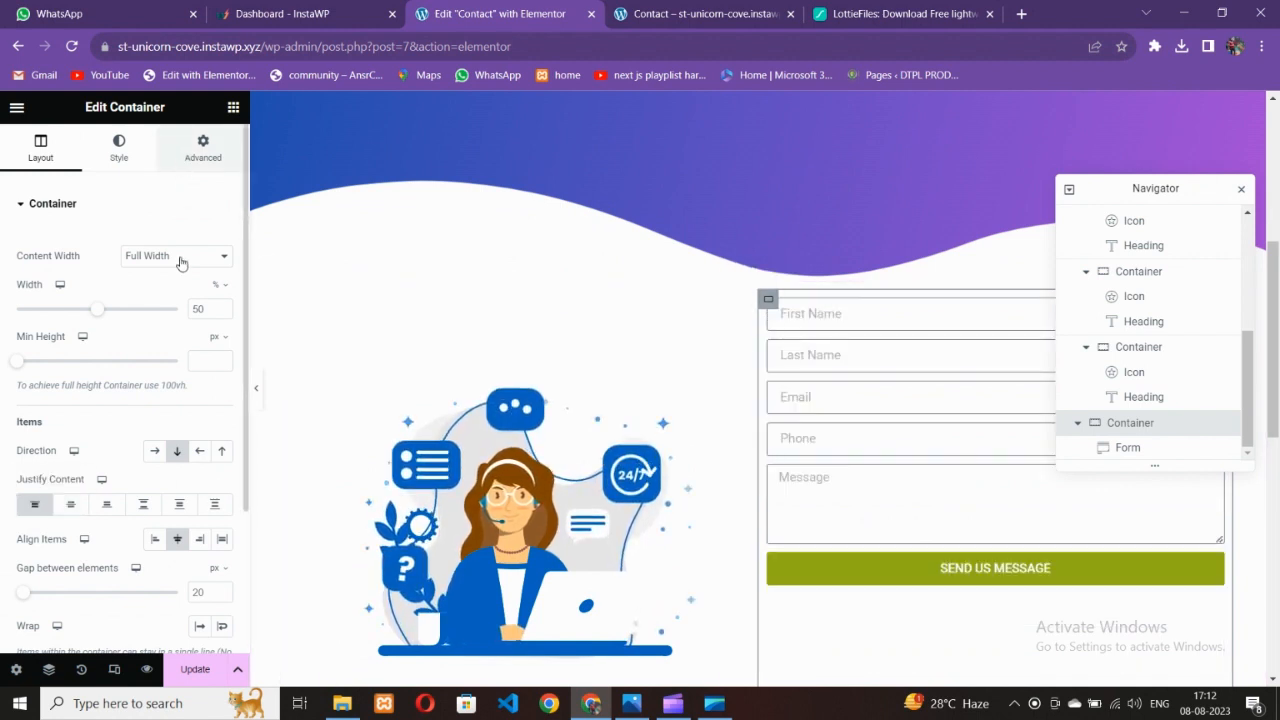
Set the form container's Advanced padding to 60 on all sides and compare with the mockup
click(203, 148)
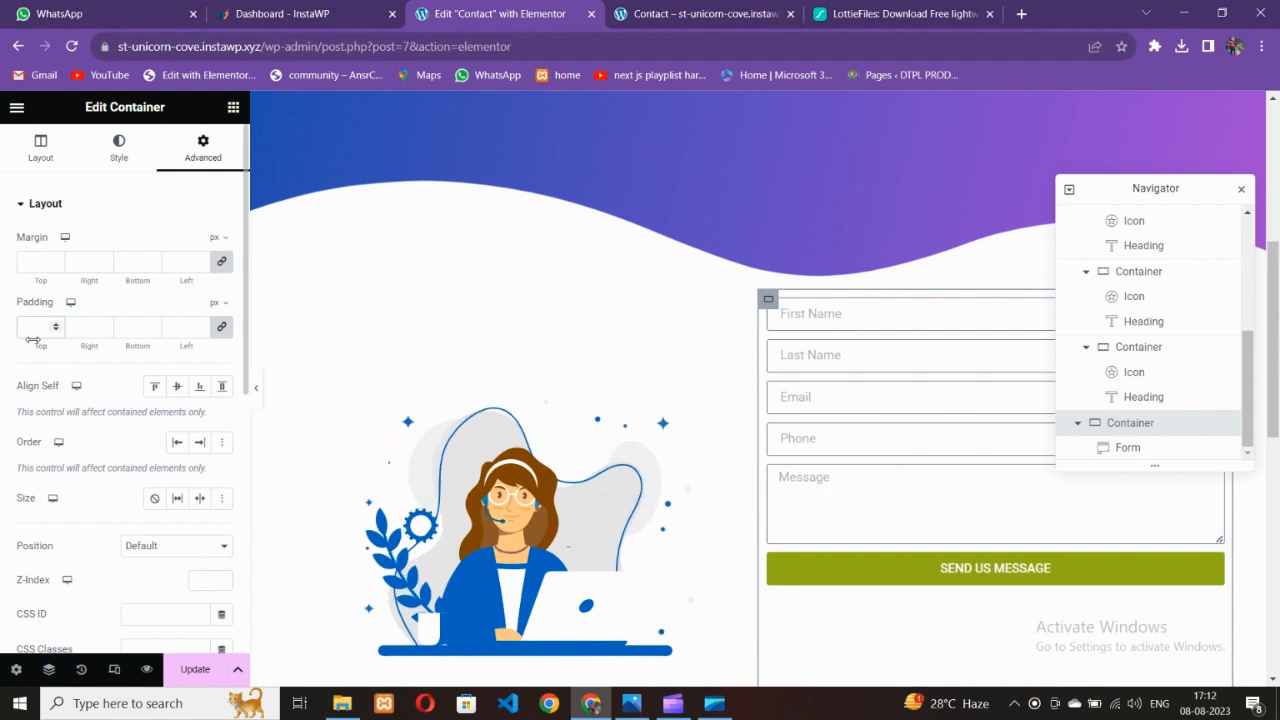
text(40)
key(BackSpace)
key(BackSpace)
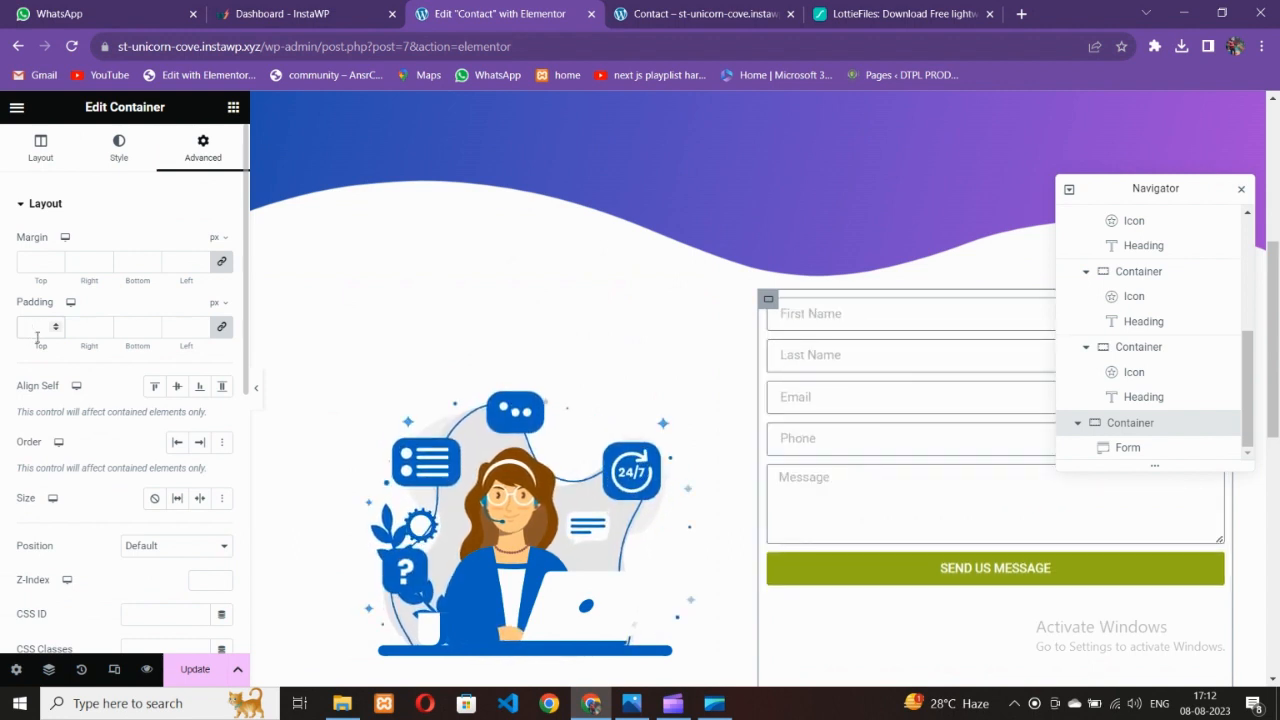
text(60)
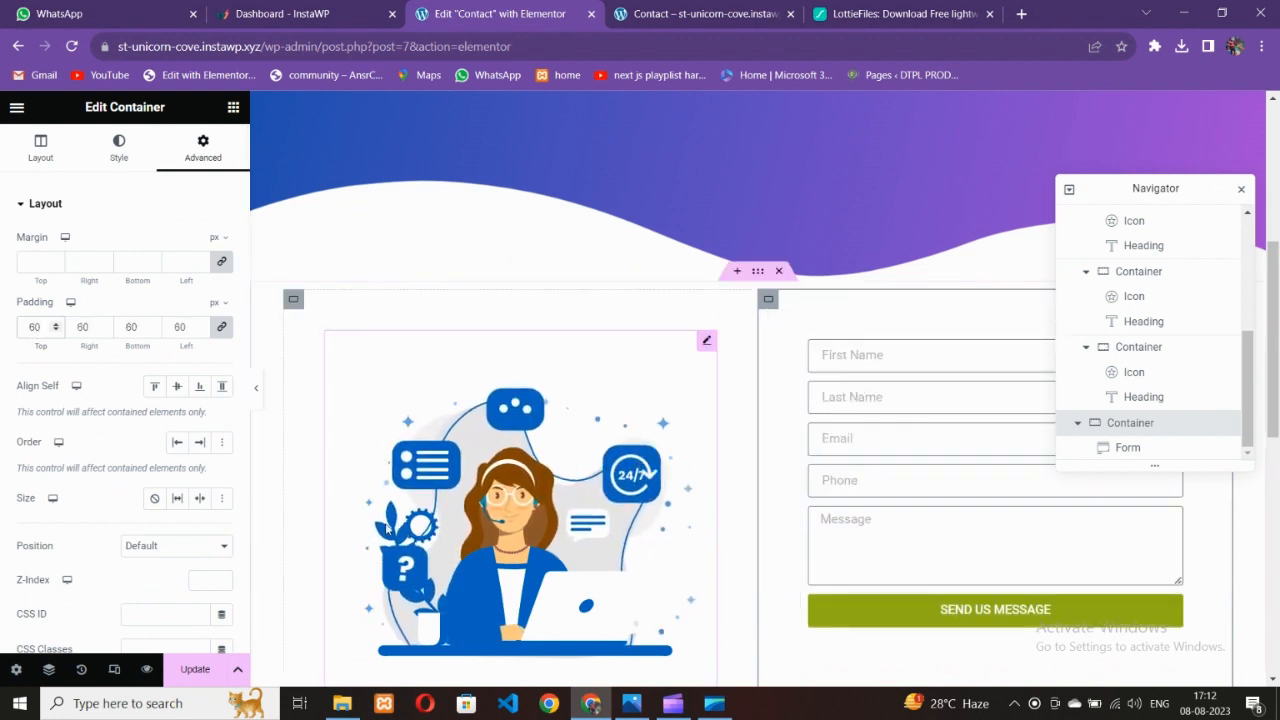
click(632, 703)
click(591, 703)
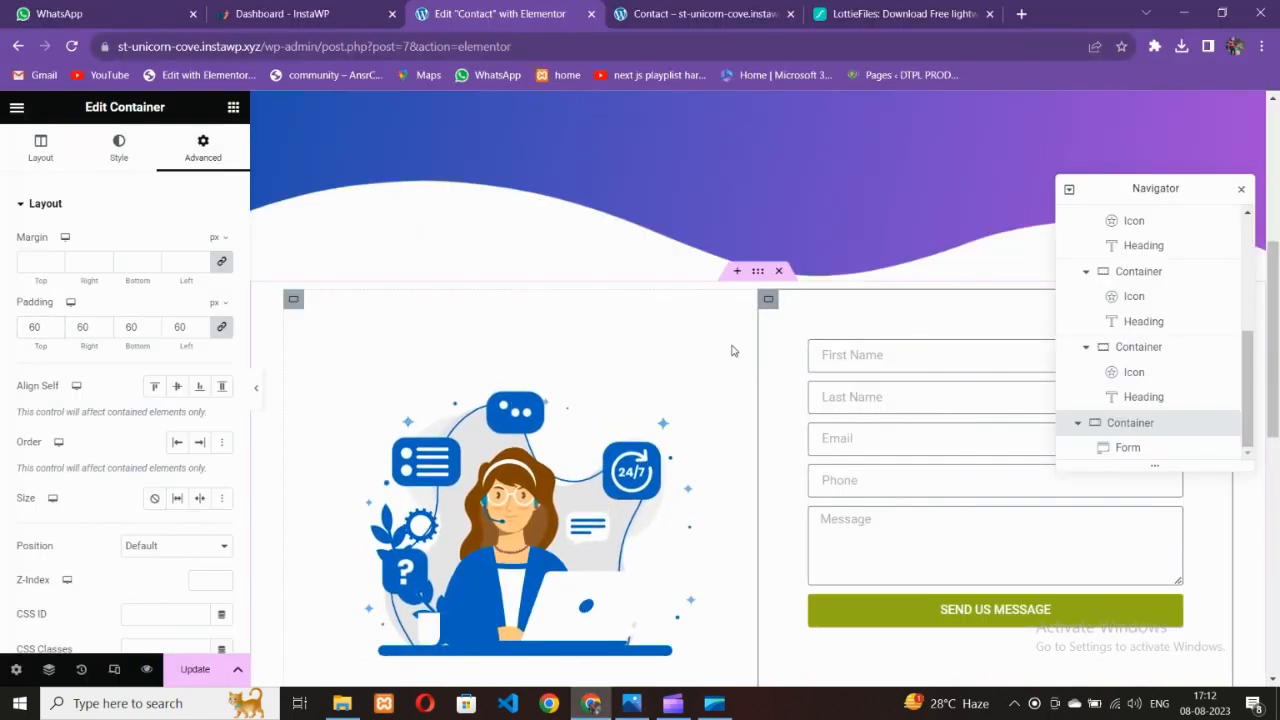
key(alt+Tab)
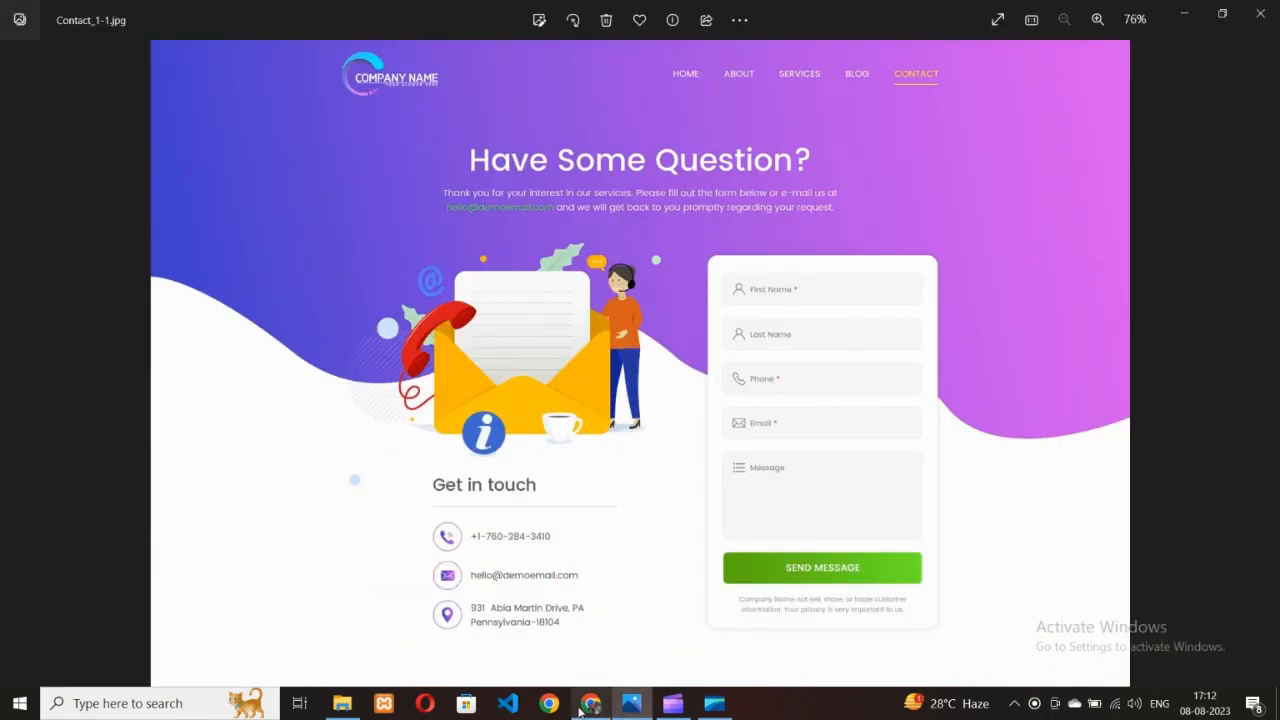
Give the form container a 2 px solid black border
click(585, 705)
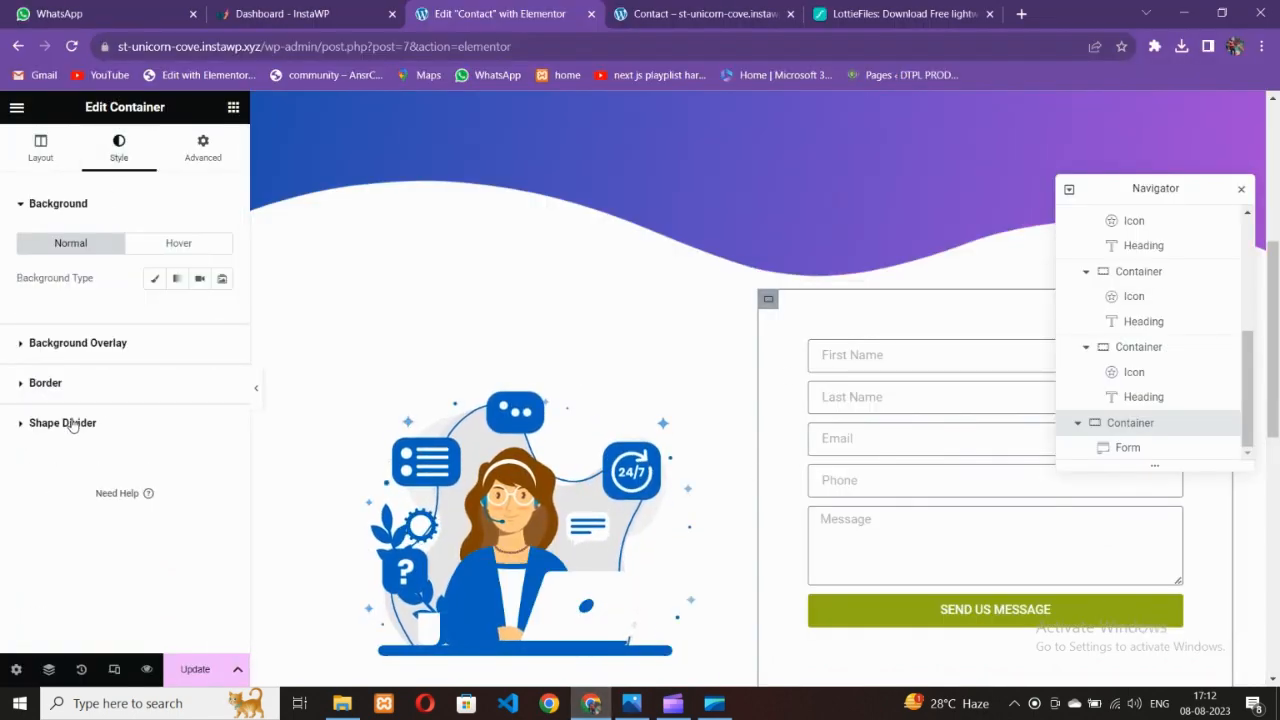
click(50, 390)
click(165, 372)
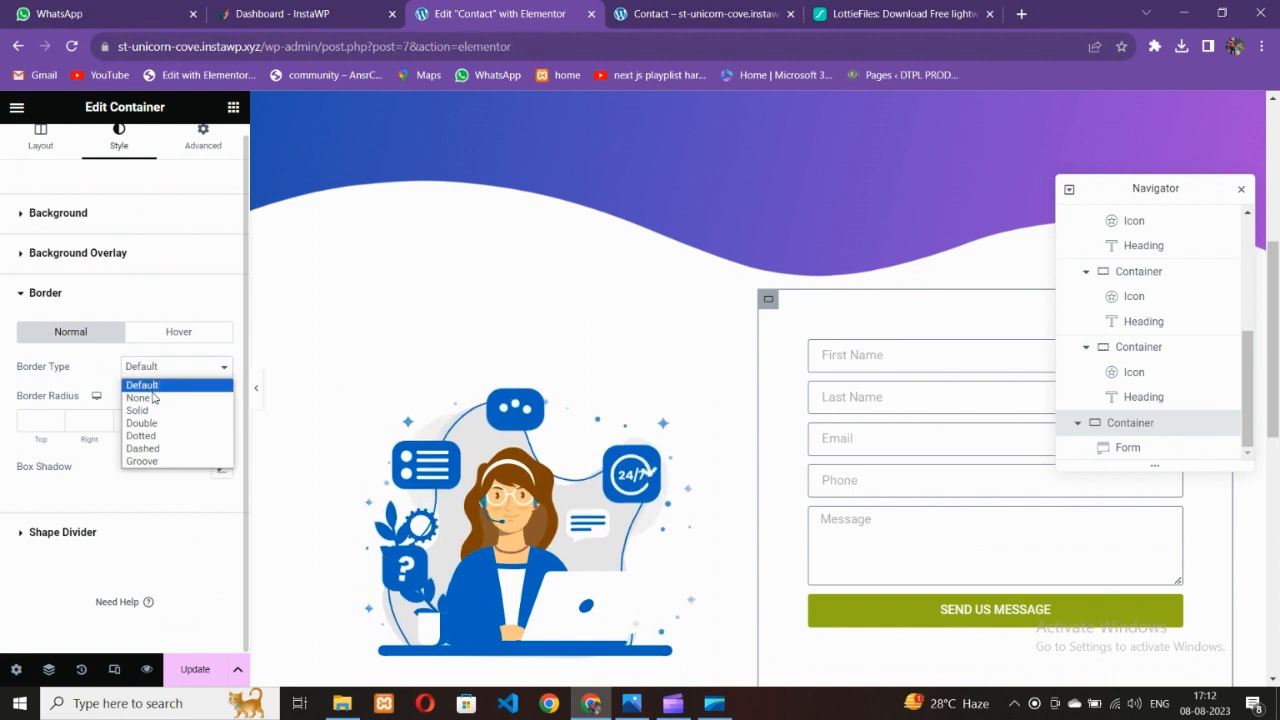
click(160, 378)
click(157, 420)
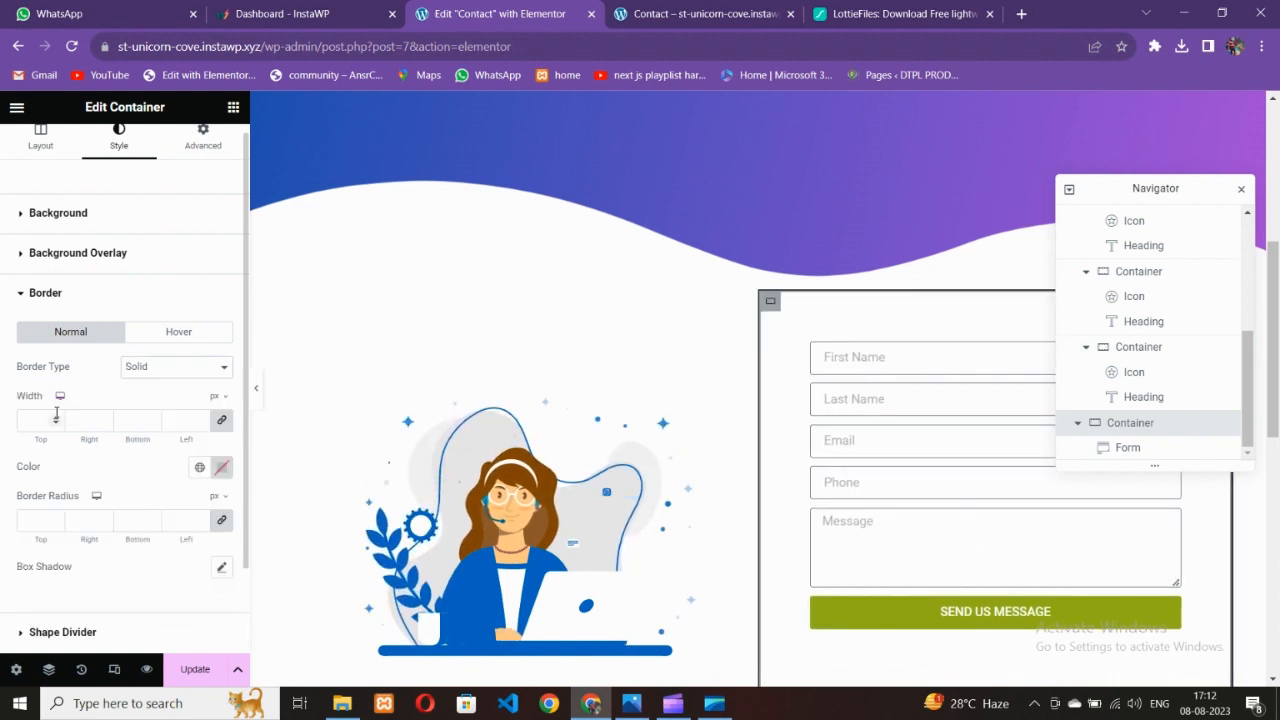
text(2)
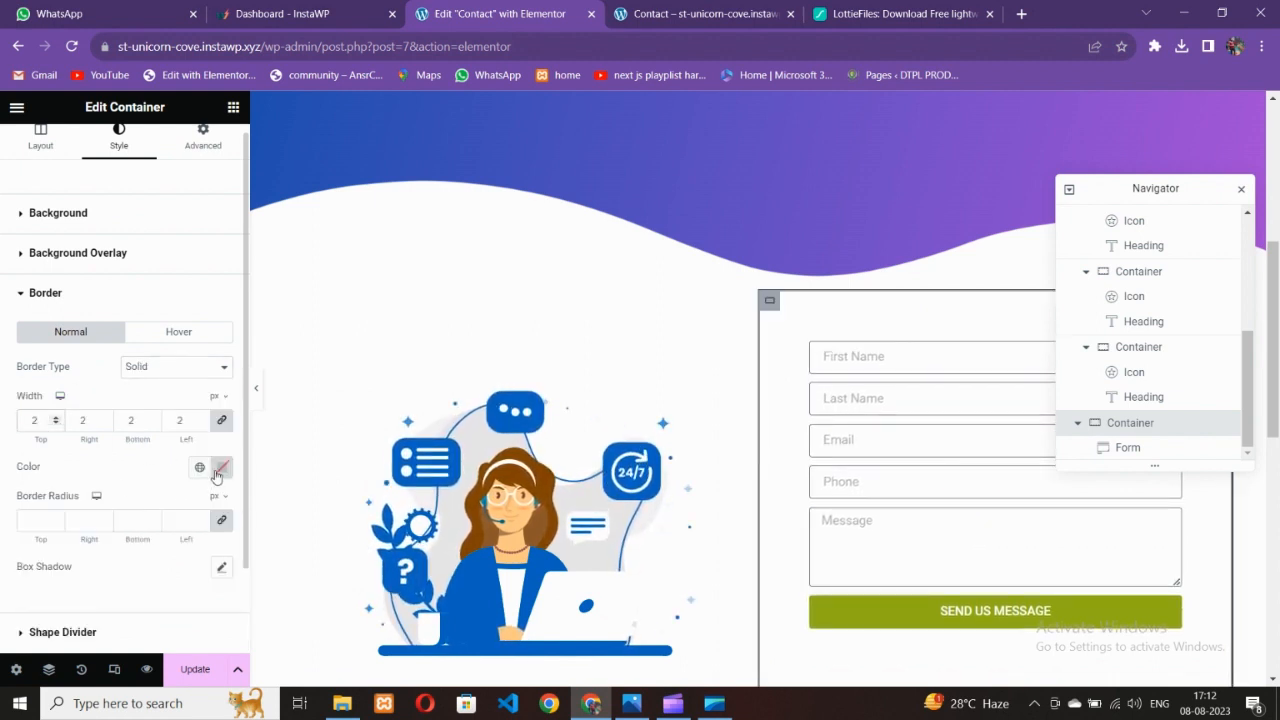
click(216, 474)
click(169, 502)
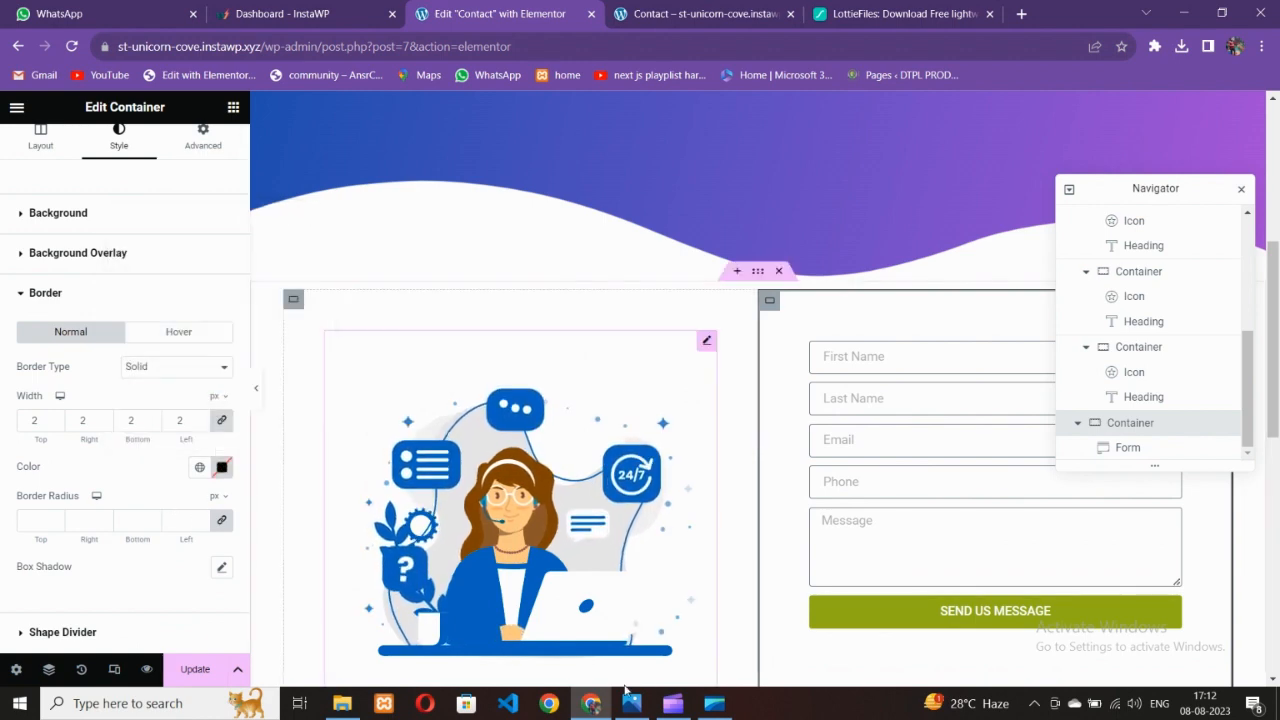
Set the border type to None and add the default box shadow to the form container
click(636, 706)
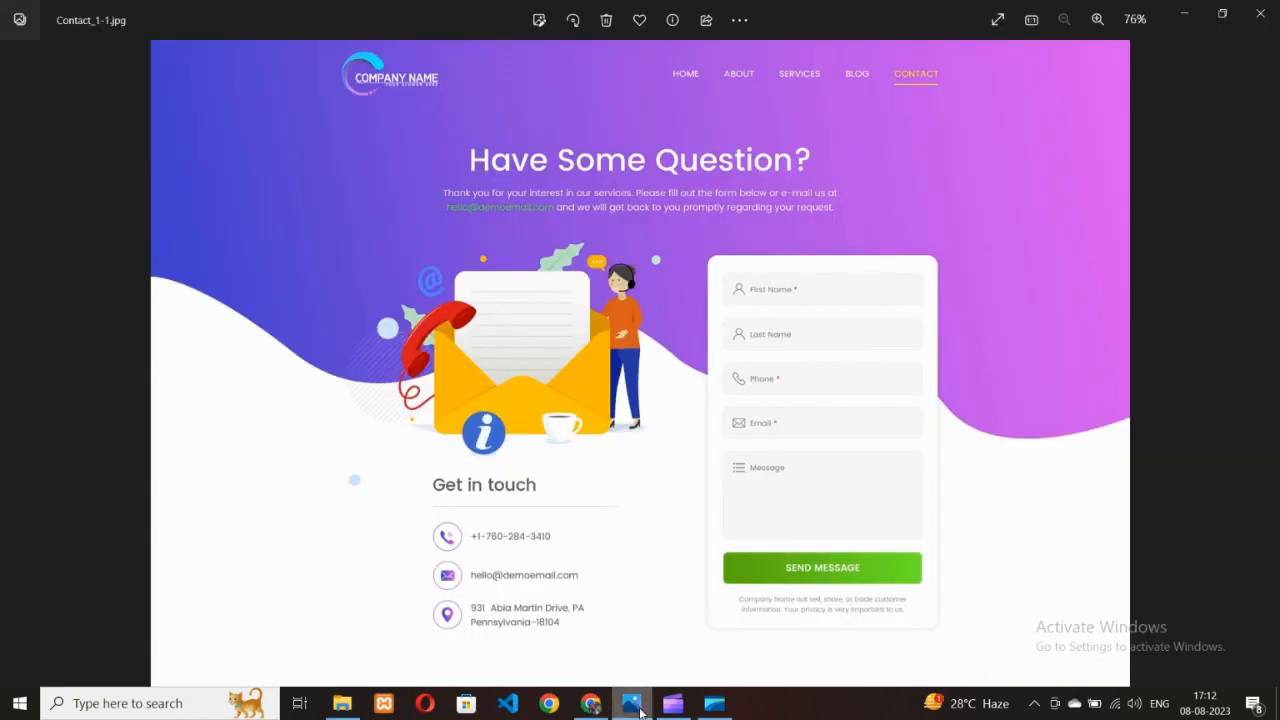
click(590, 703)
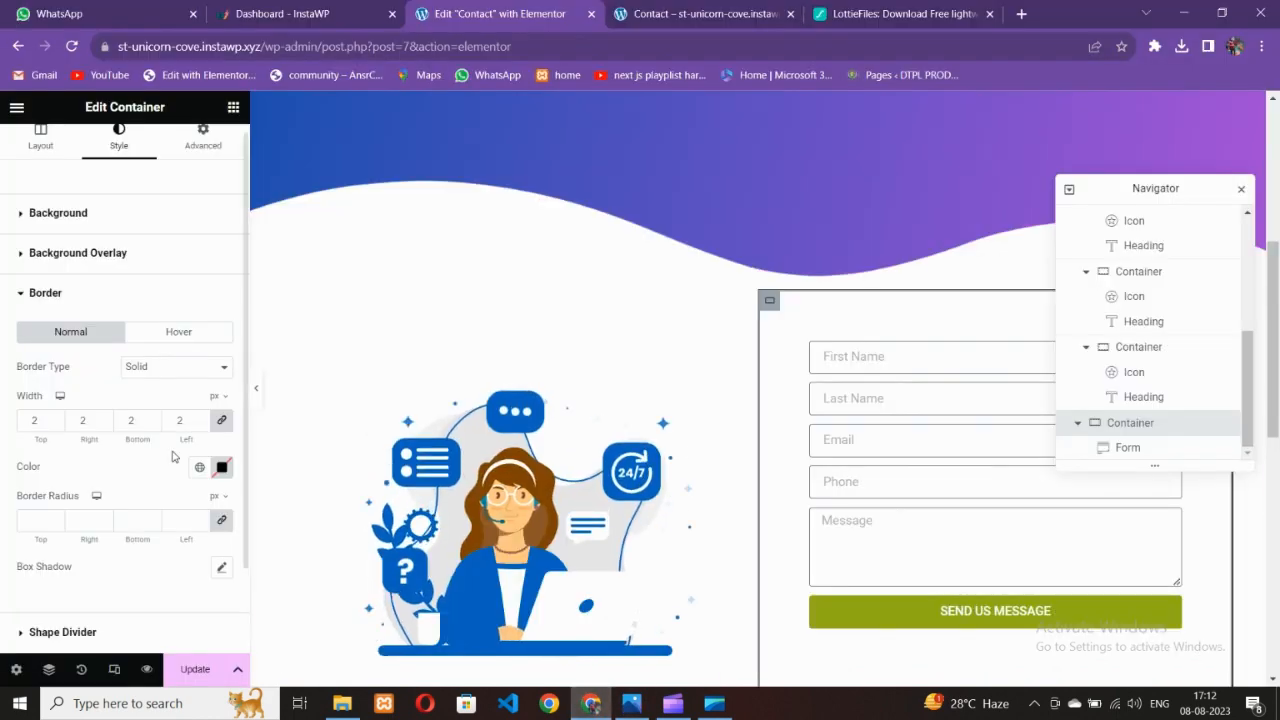
click(140, 368)
click(138, 397)
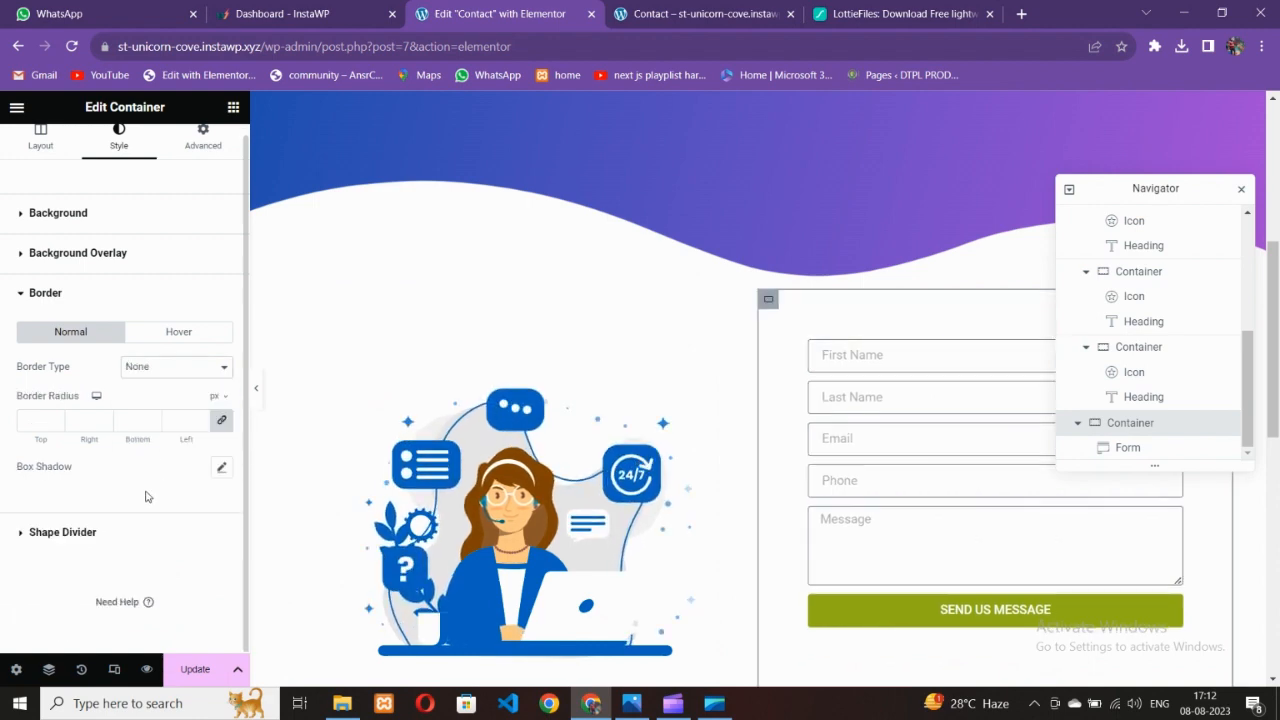
click(221, 470)
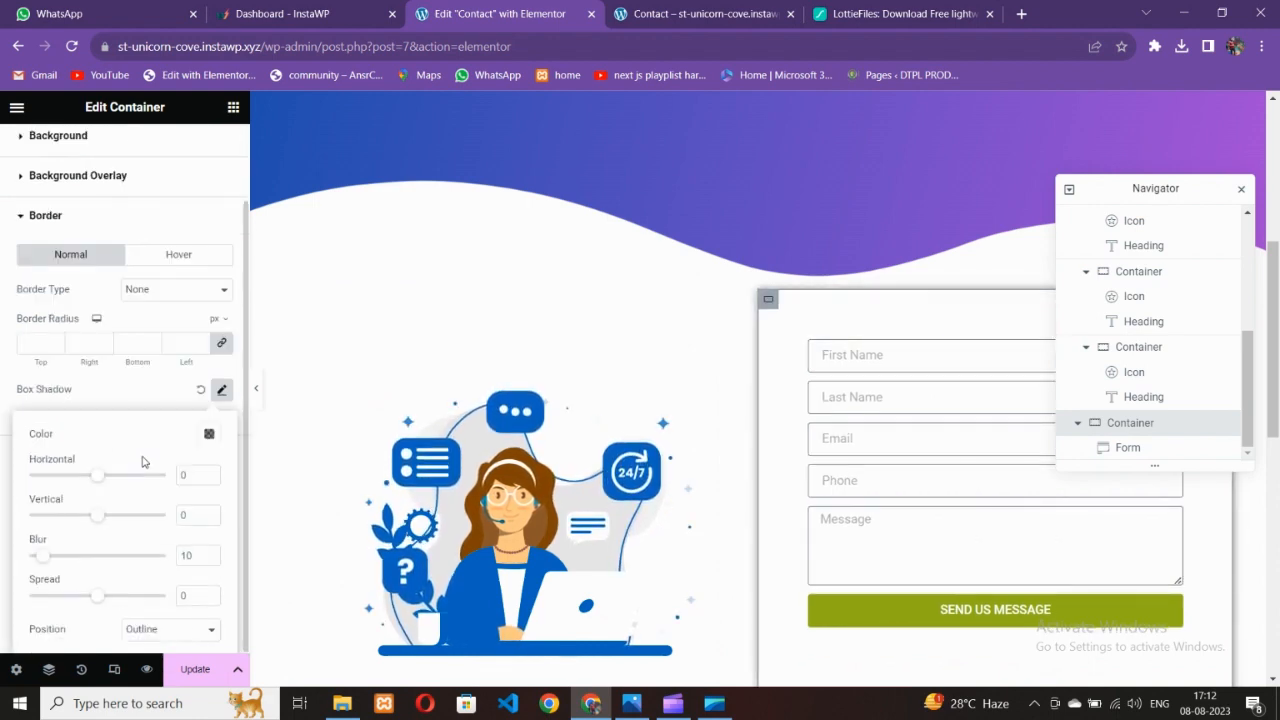
click(256, 388)
scroll(300, 430, down, 3)
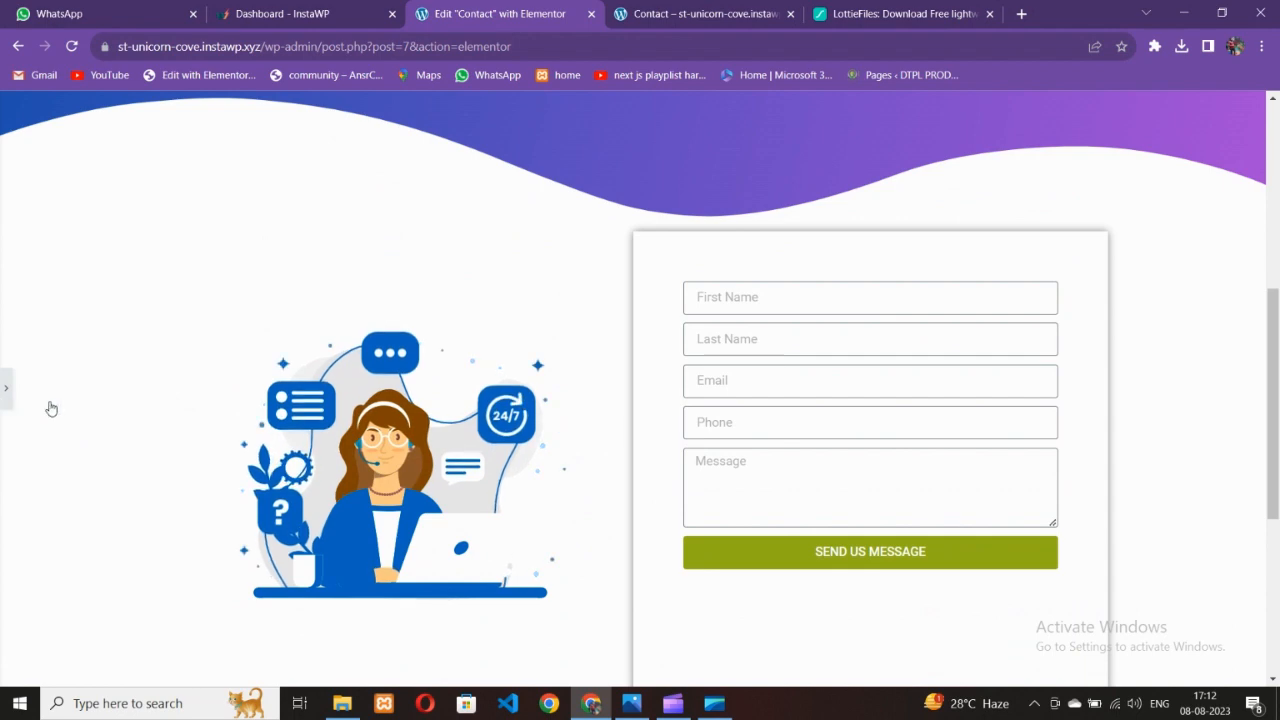
click(7, 390)
scroll(789, 449, up, 3)
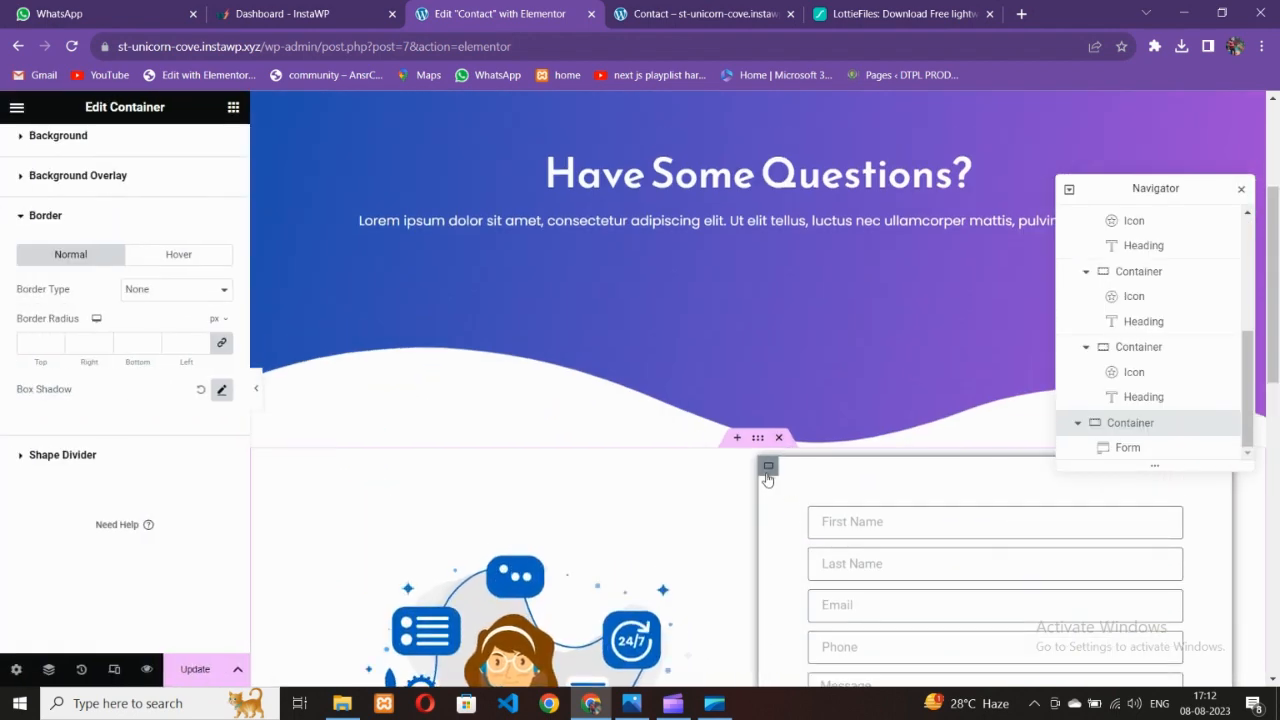
scroll(789, 493, down, 5)
scroll(784, 533, up, 2)
scroll(785, 532, up, 3)
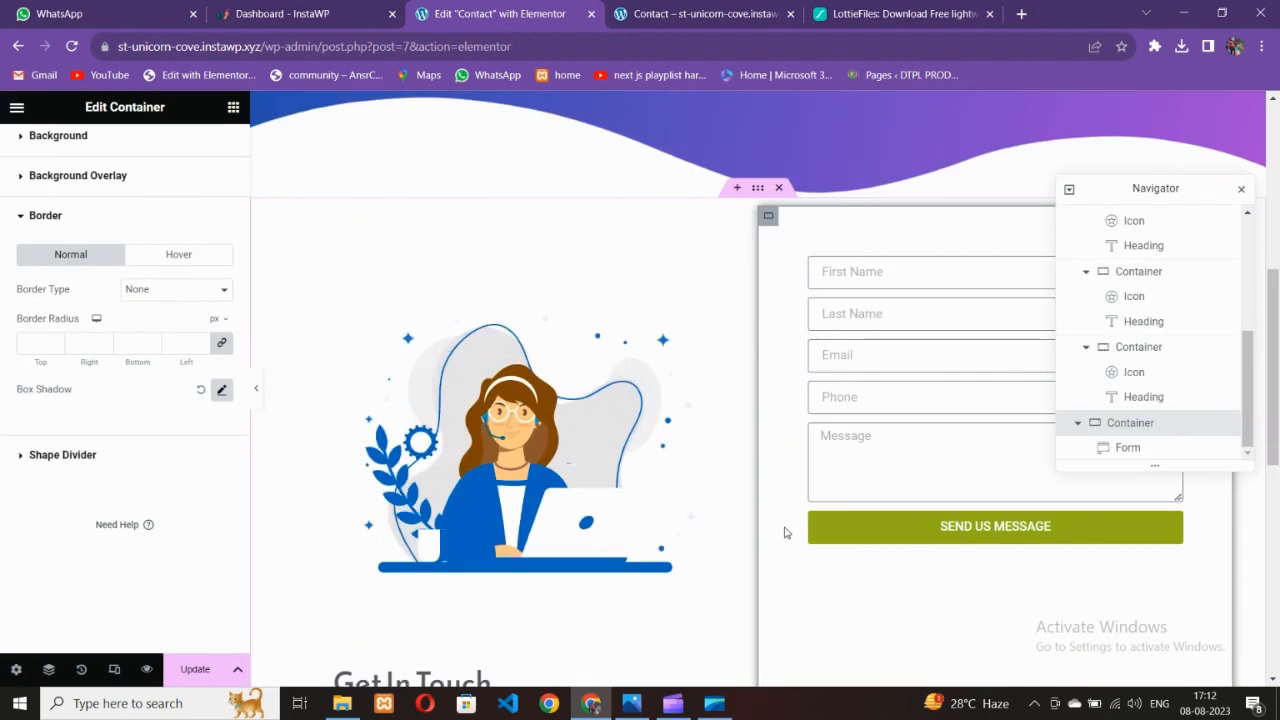
scroll(805, 545, down, 6)
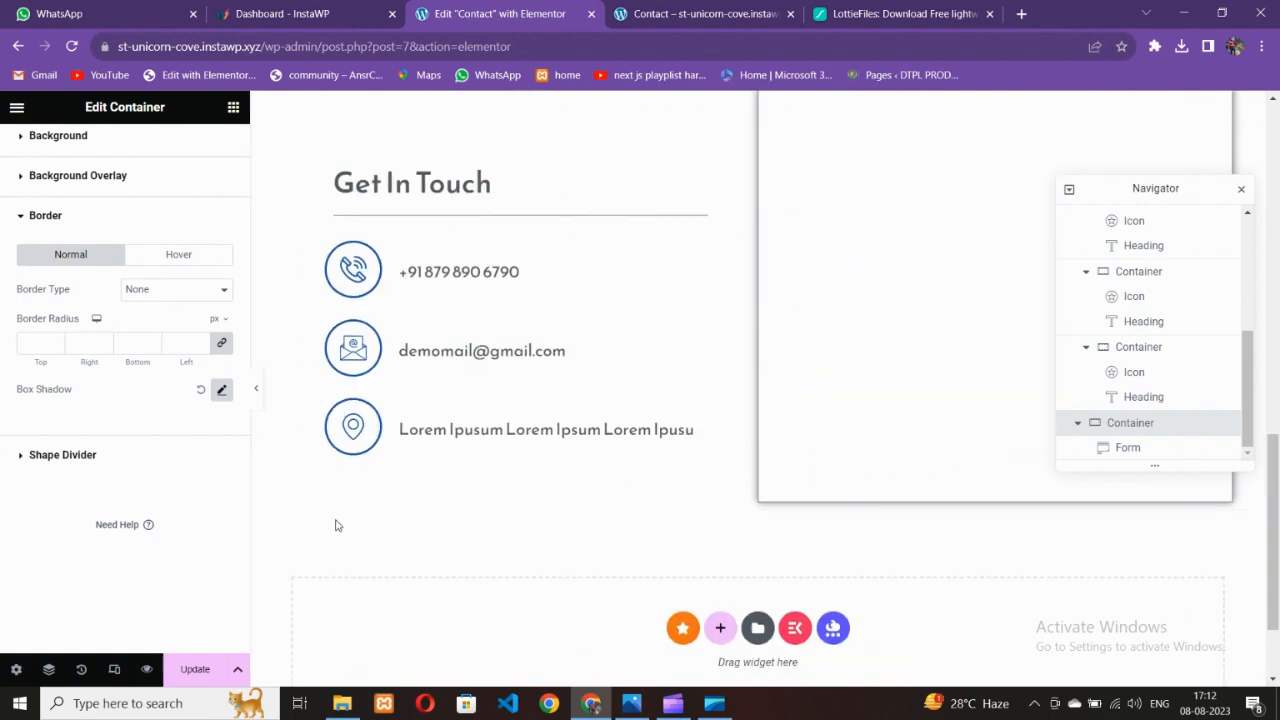
click(259, 405)
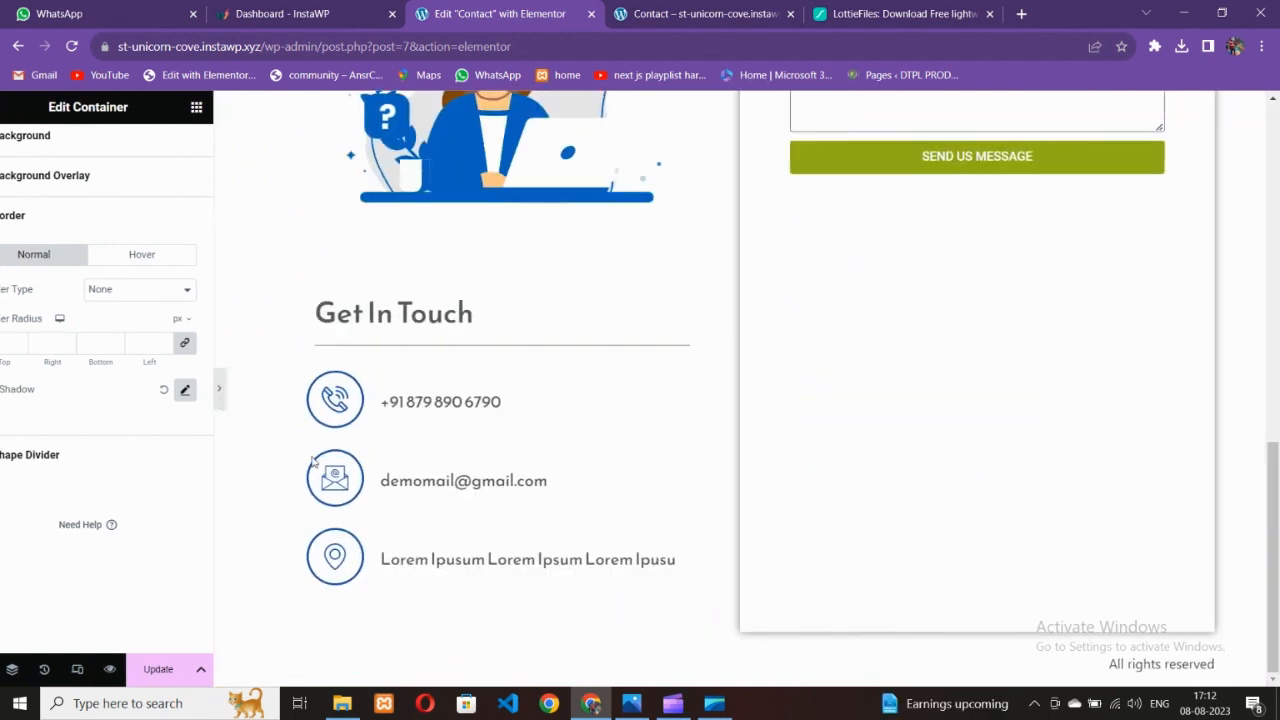
scroll(480, 420, up, 3)
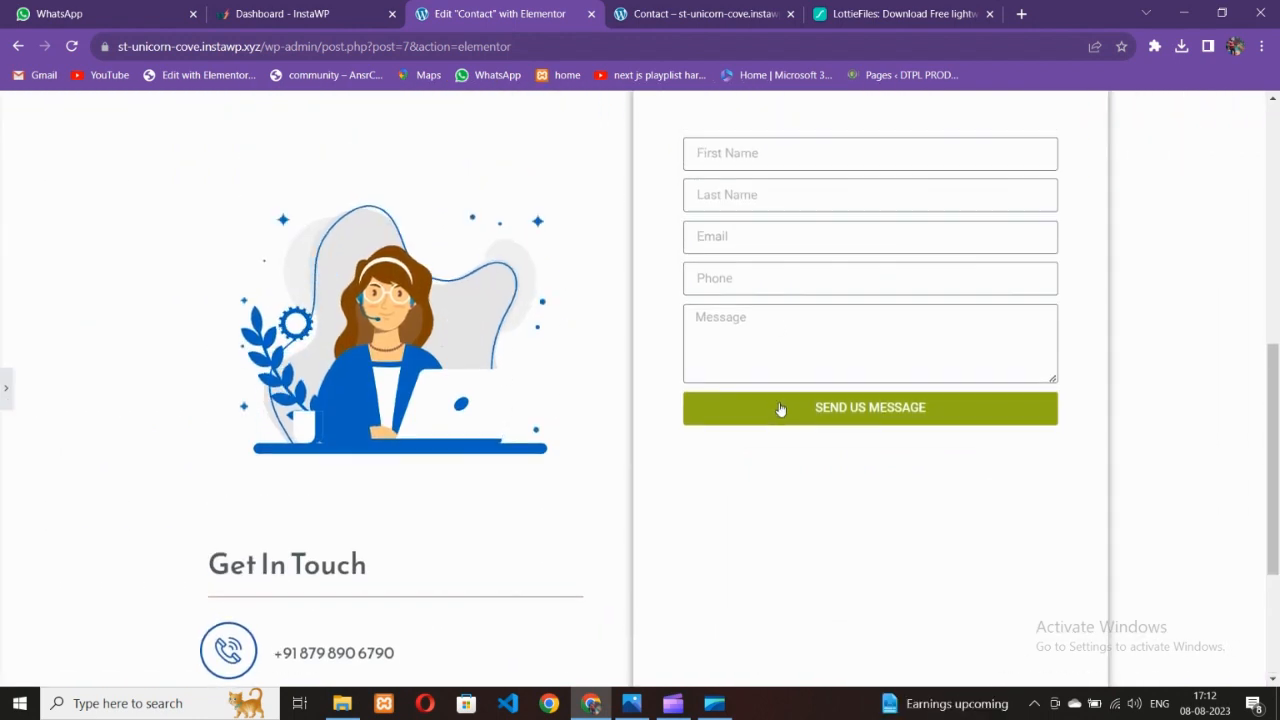
scroll(765, 450, up, 3)
scroll(755, 475, down, 3)
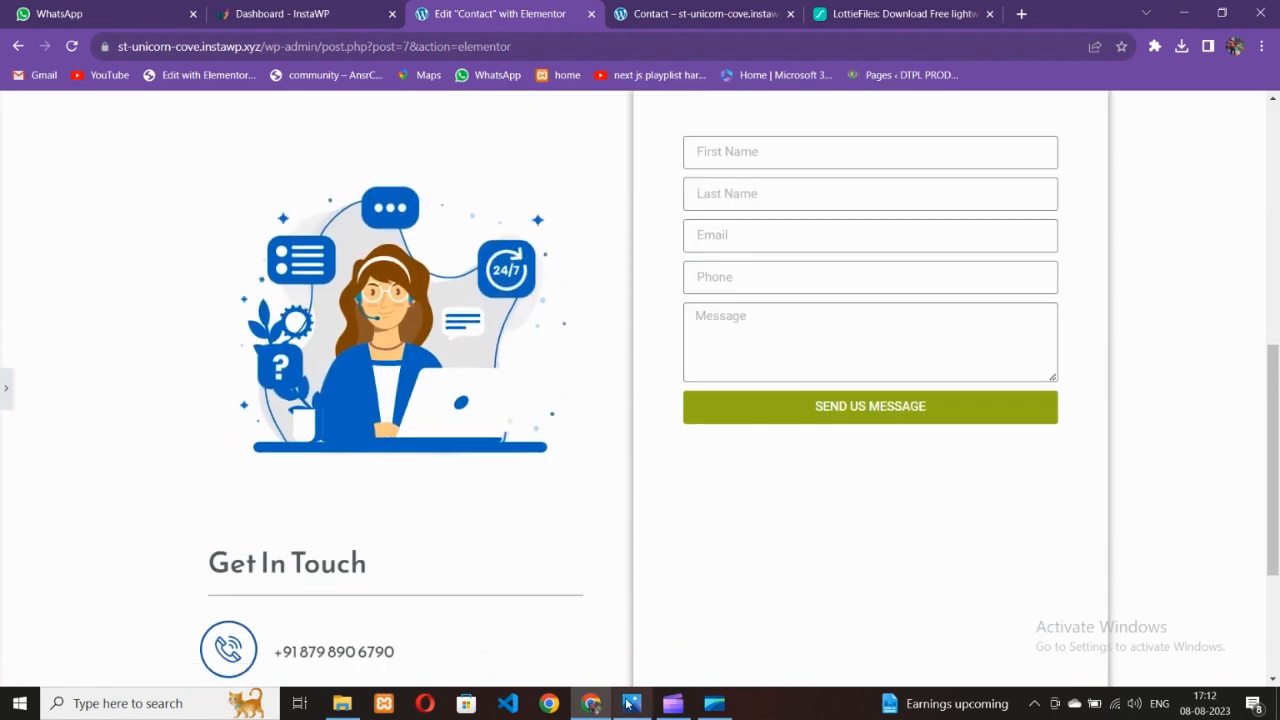
key(alt+Tab)
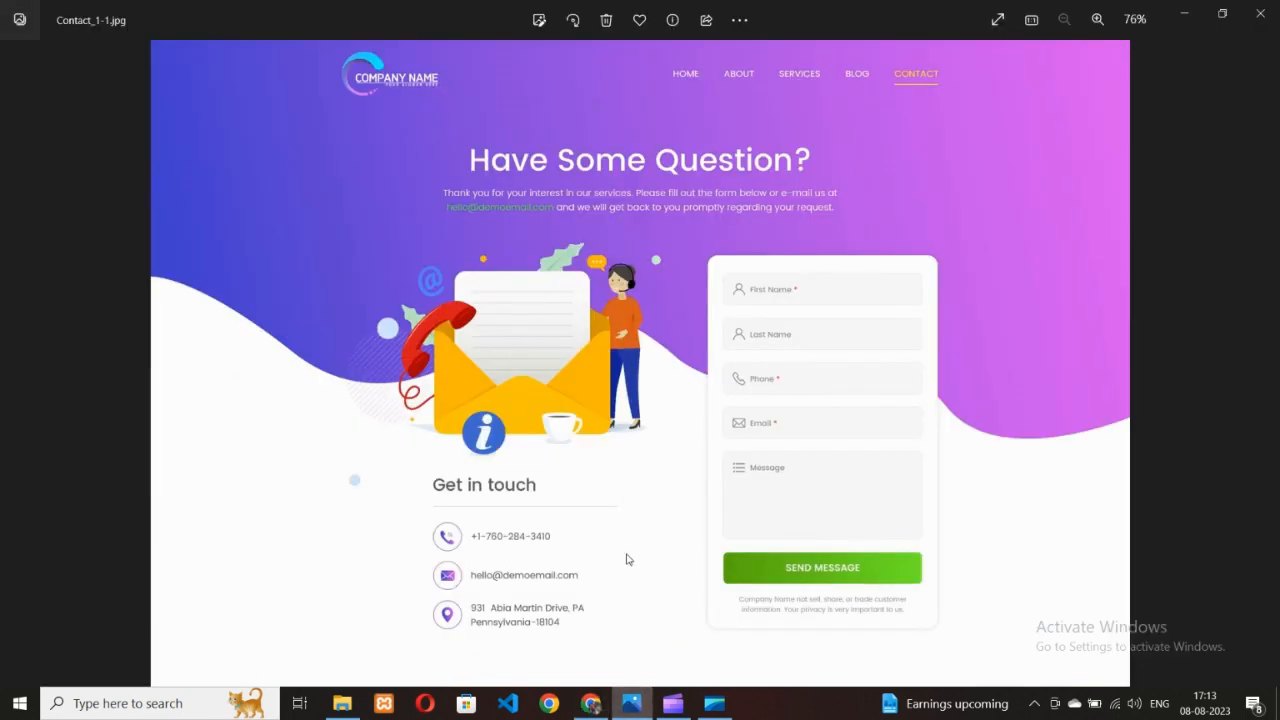
click(588, 705)
scroll(629, 568, up, 2)
click(6, 388)
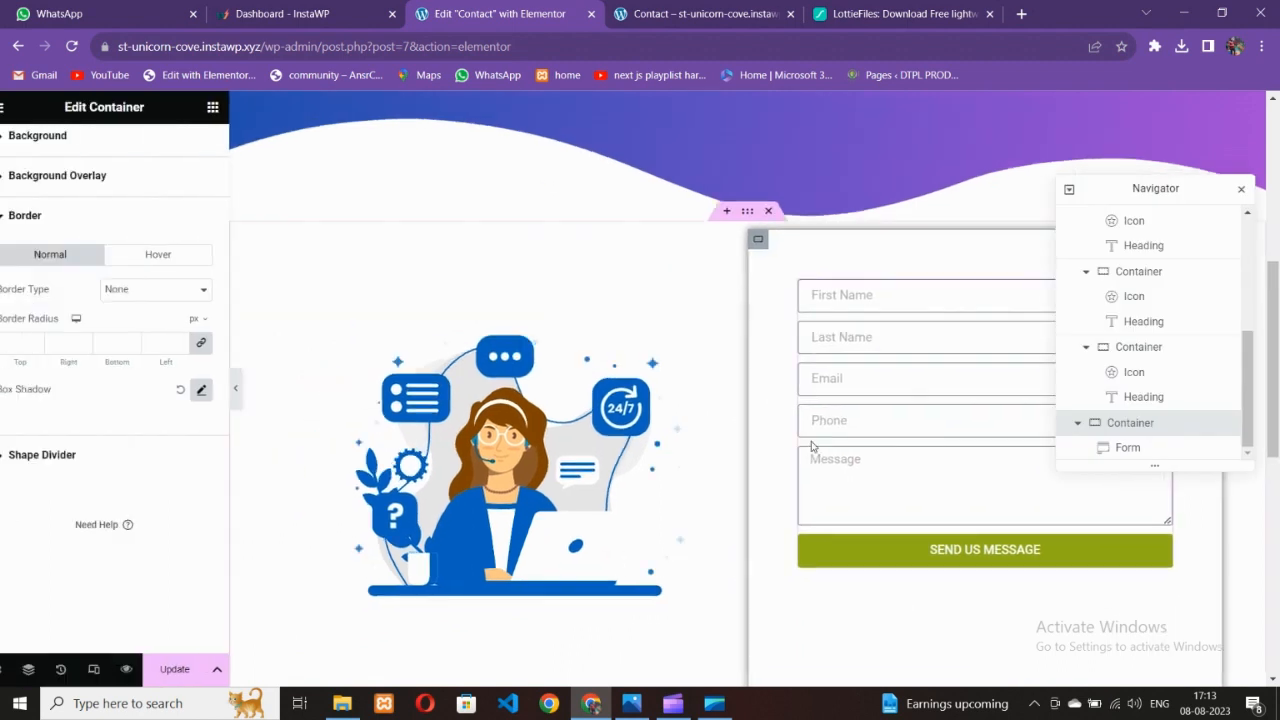
Select the contact form widget and check its list of fields before returning to its style settings
scroll(812, 447, up, 2)
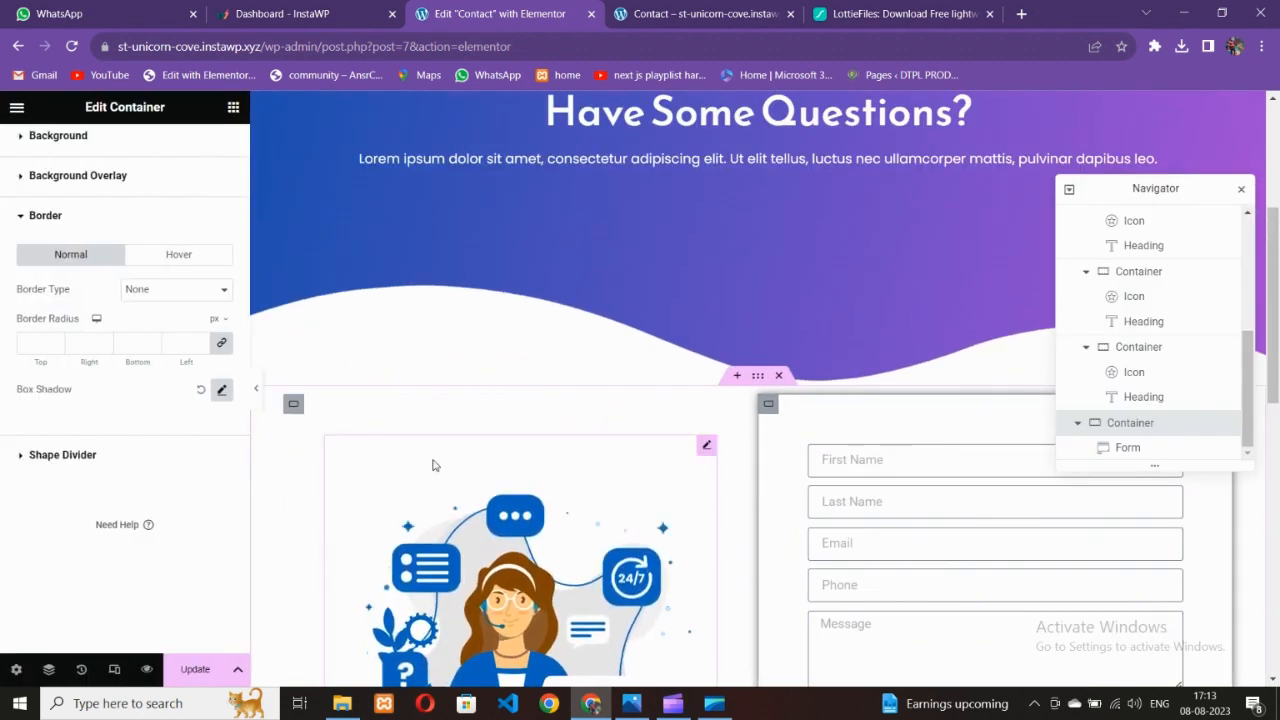
scroll(201, 392, up, 2)
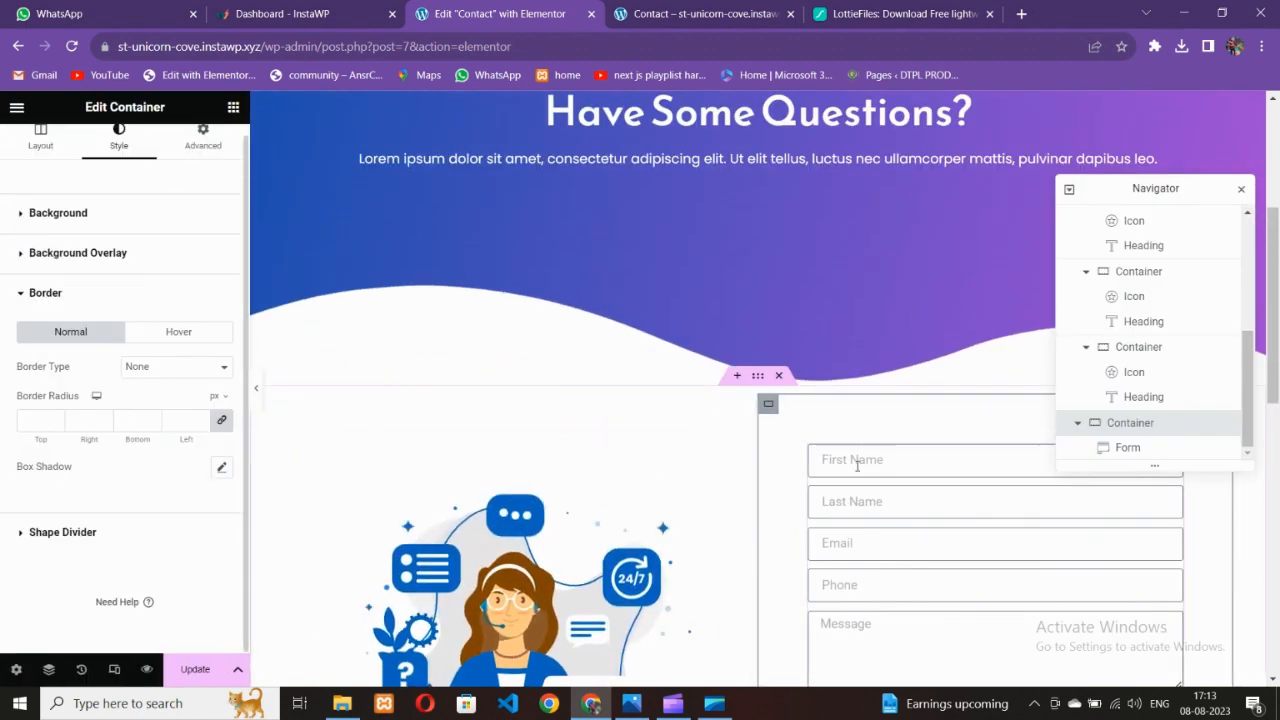
click(857, 465)
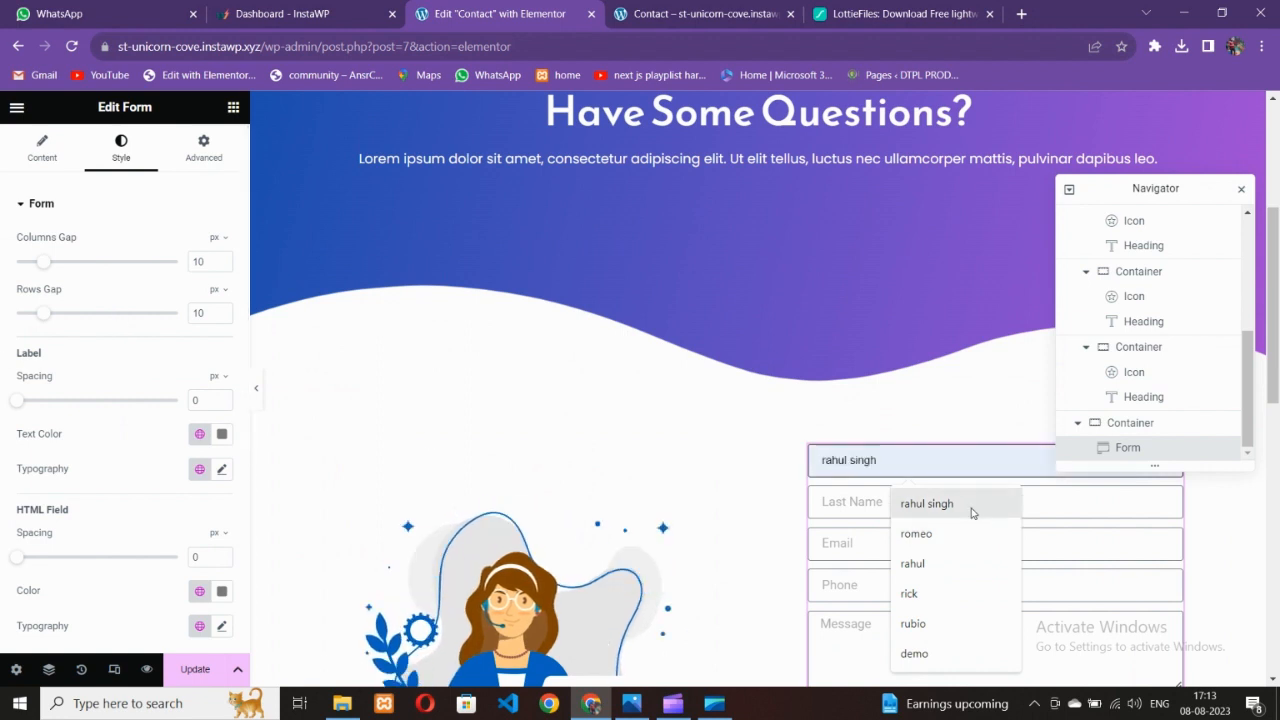
click(926, 503)
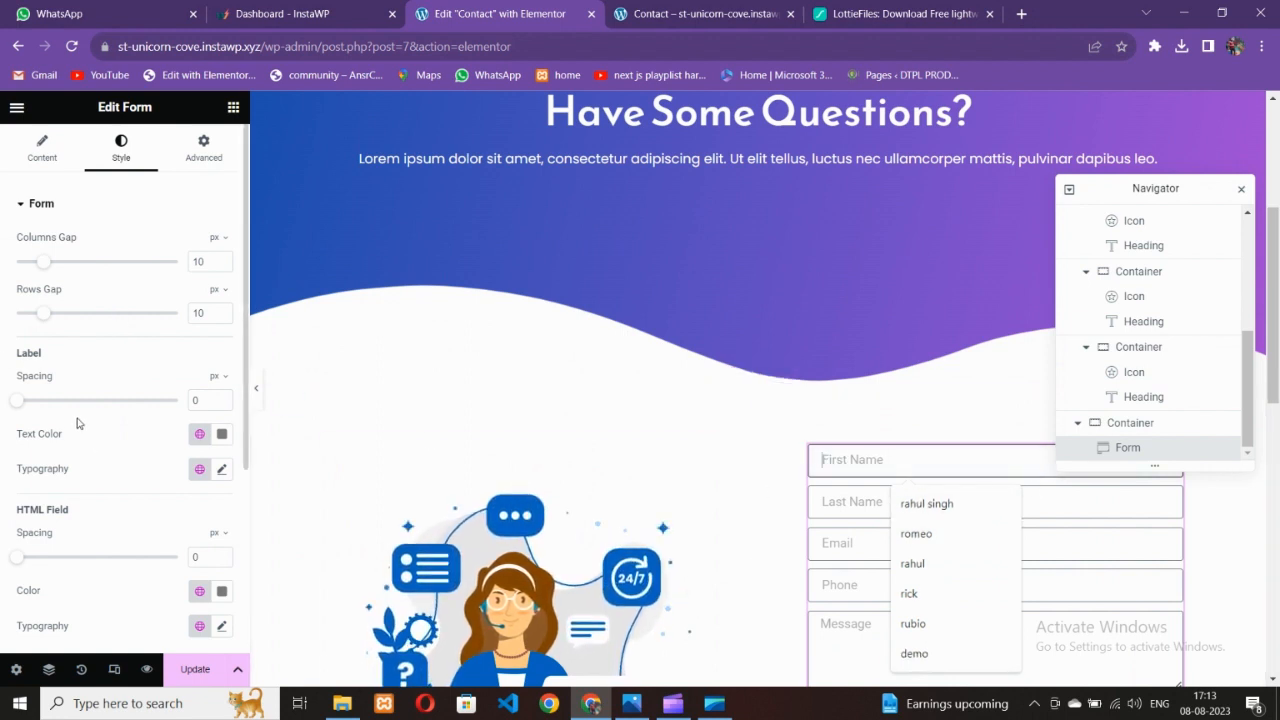
click(43, 172)
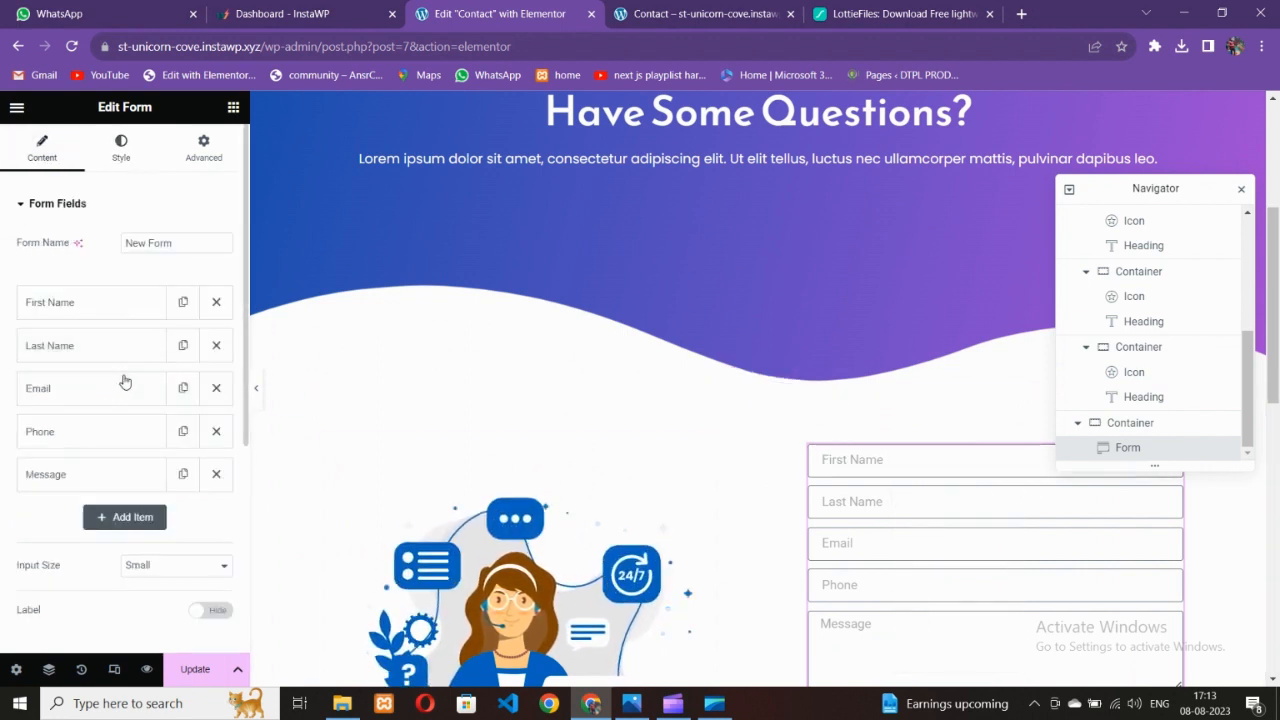
click(106, 158)
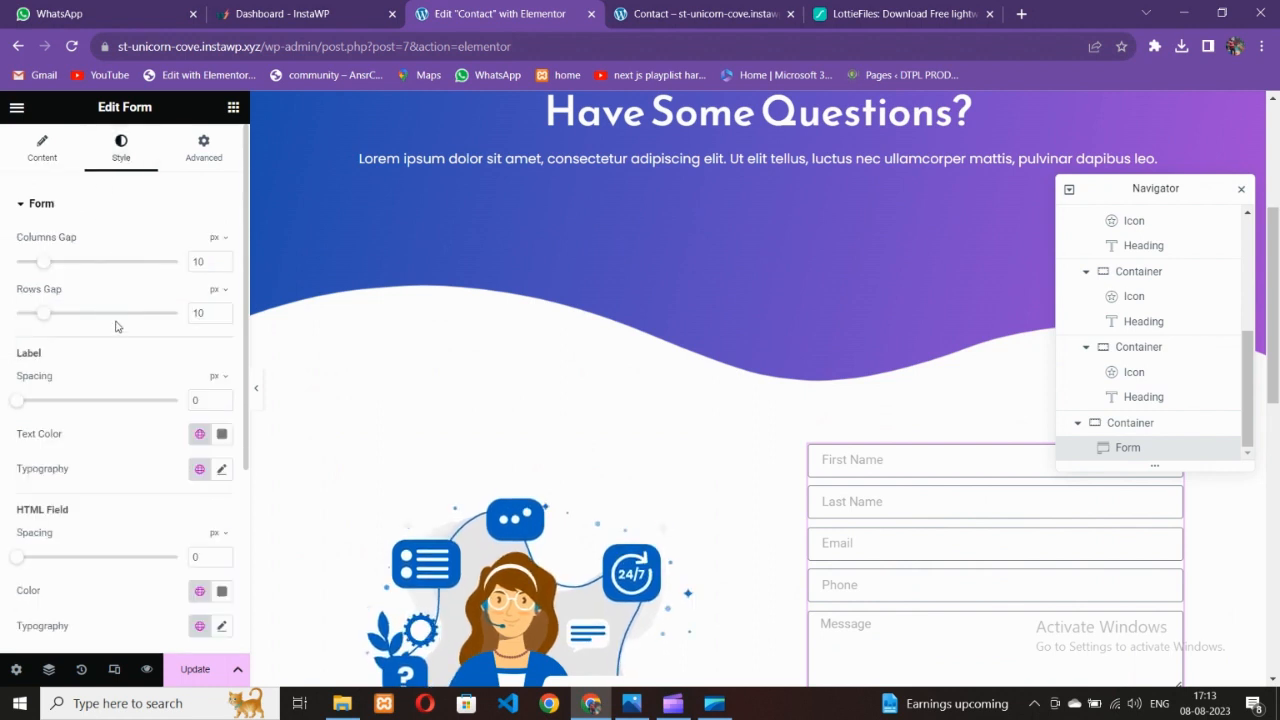
Scroll through the form's Field, Buttons, Messages and Steps style sections and bring up the widget list
scroll(125, 365, down, 3)
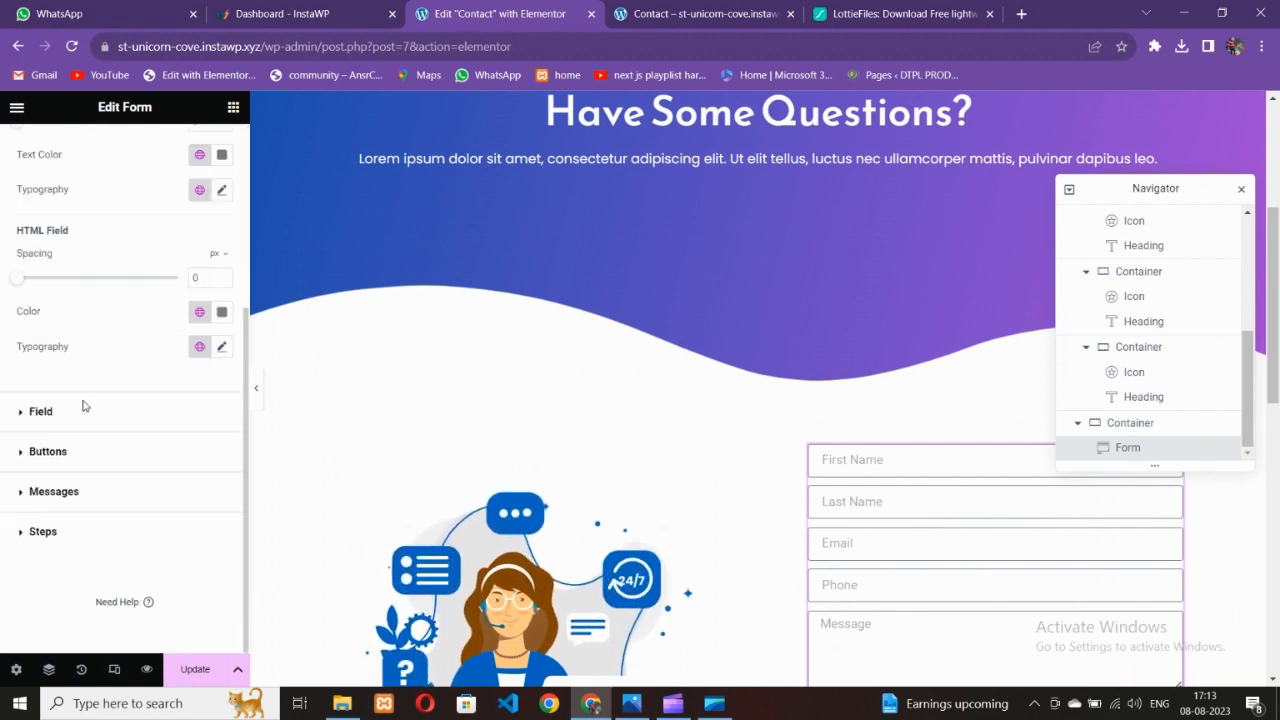
scroll(84, 405, up, 3)
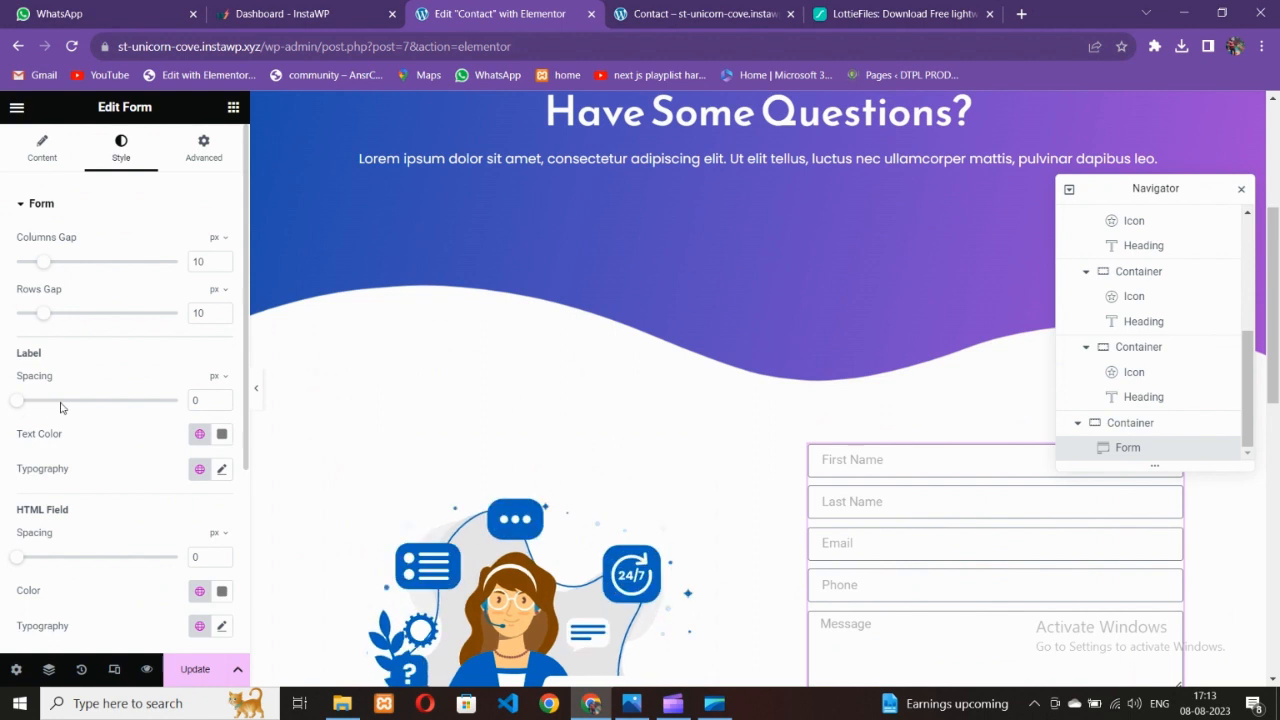
scroll(127, 480, down, 1)
scroll(115, 483, down, 2)
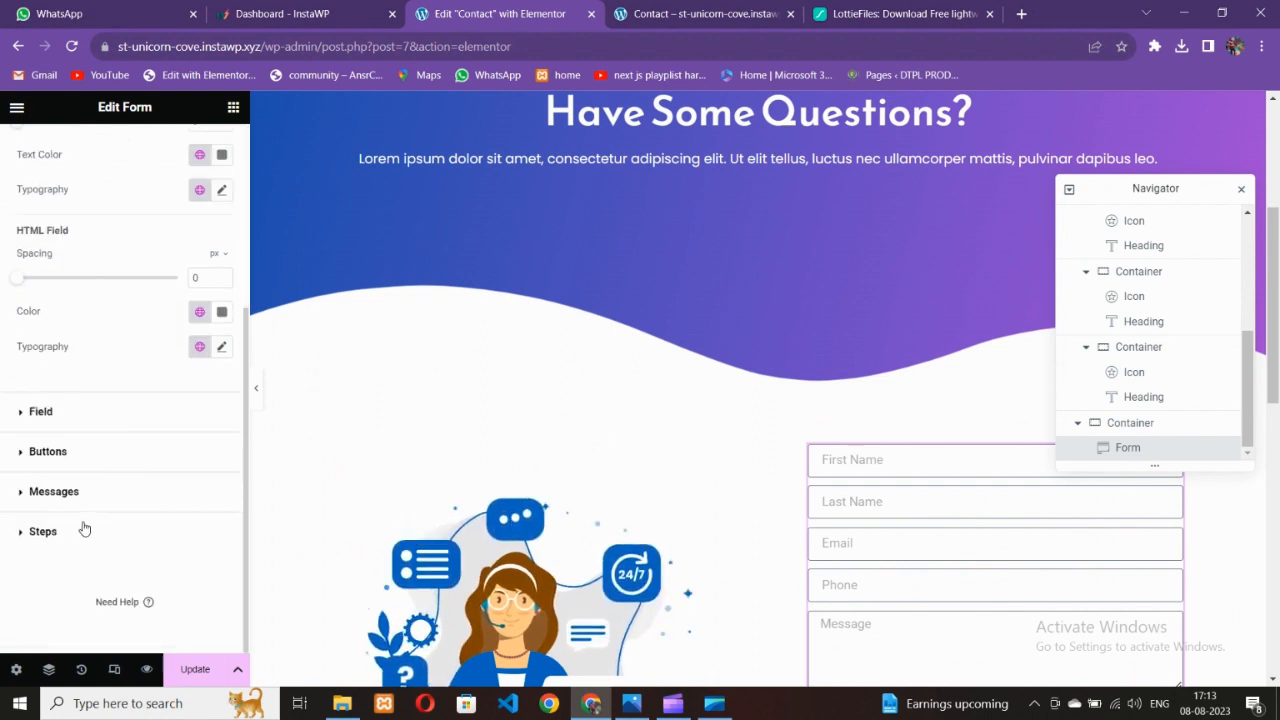
click(233, 107)
Add a new container above the form fields and move the form into it
drag(79, 376, 960, 498)
scroll(960, 512, down, 2)
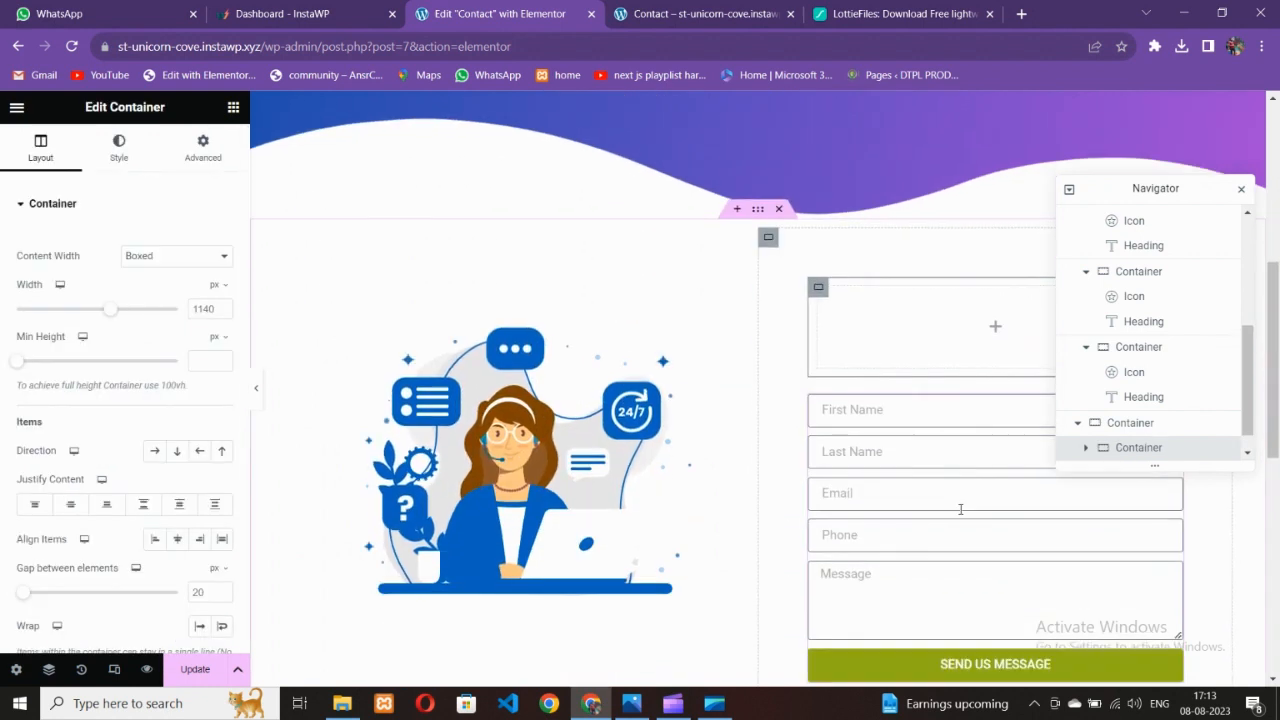
click(934, 416)
drag(960, 369, 957, 326)
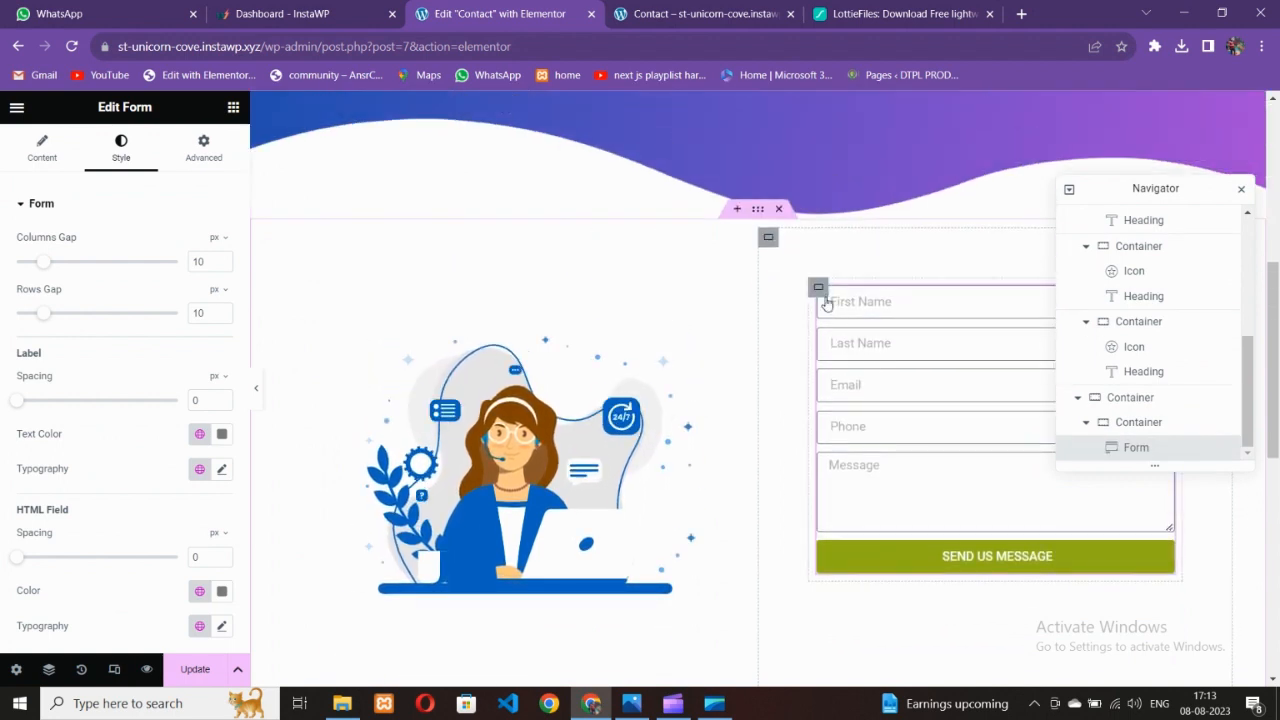
Clear the 60 px padding from the outer container around the form
click(819, 289)
click(768, 237)
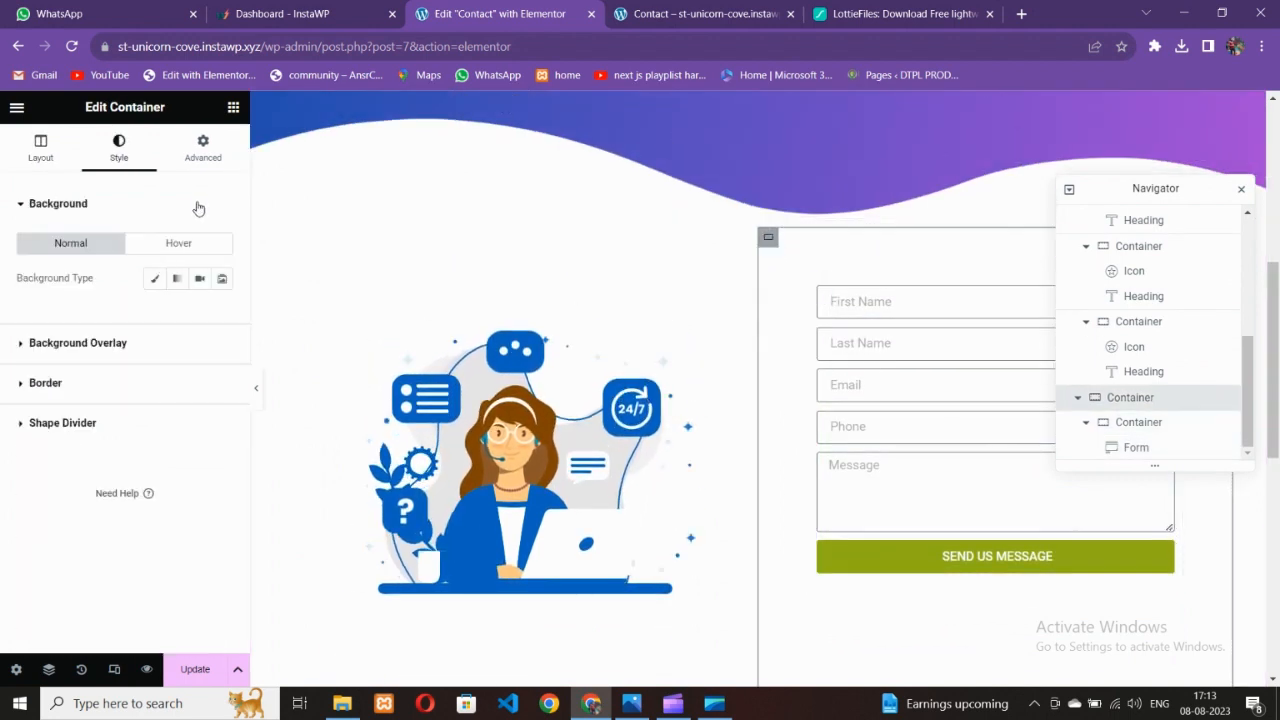
click(205, 165)
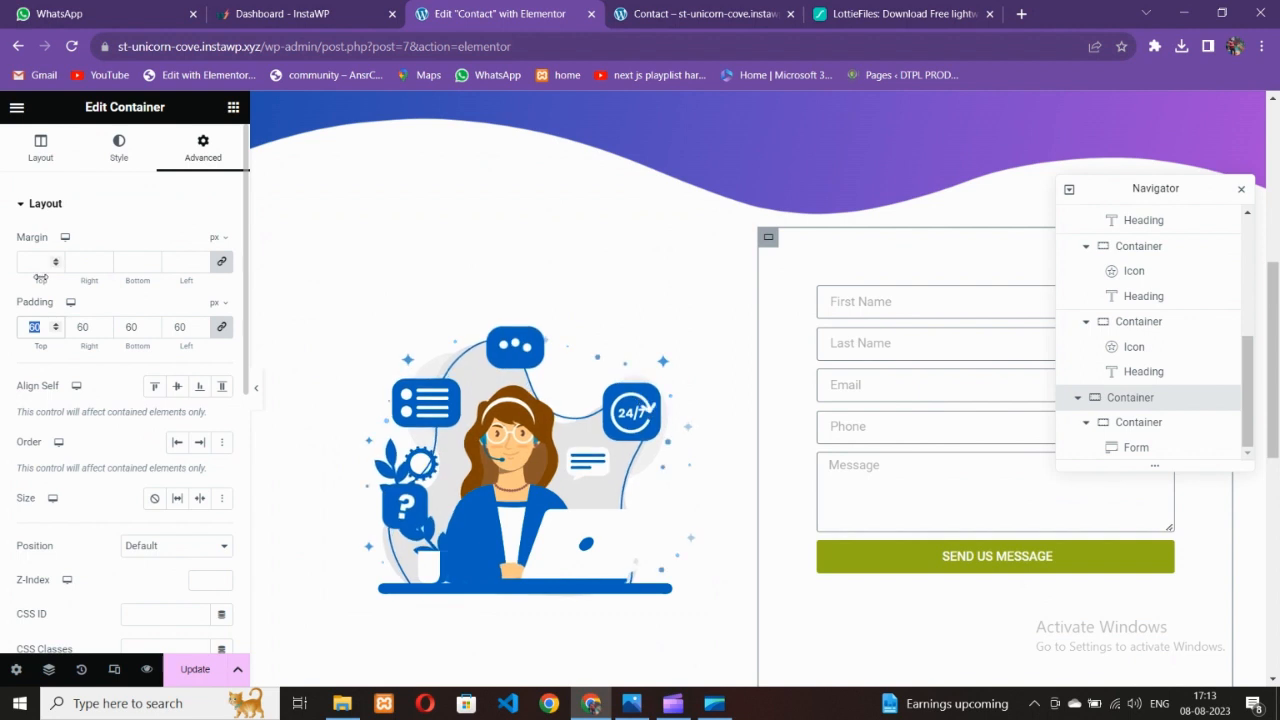
key(BackSpace)
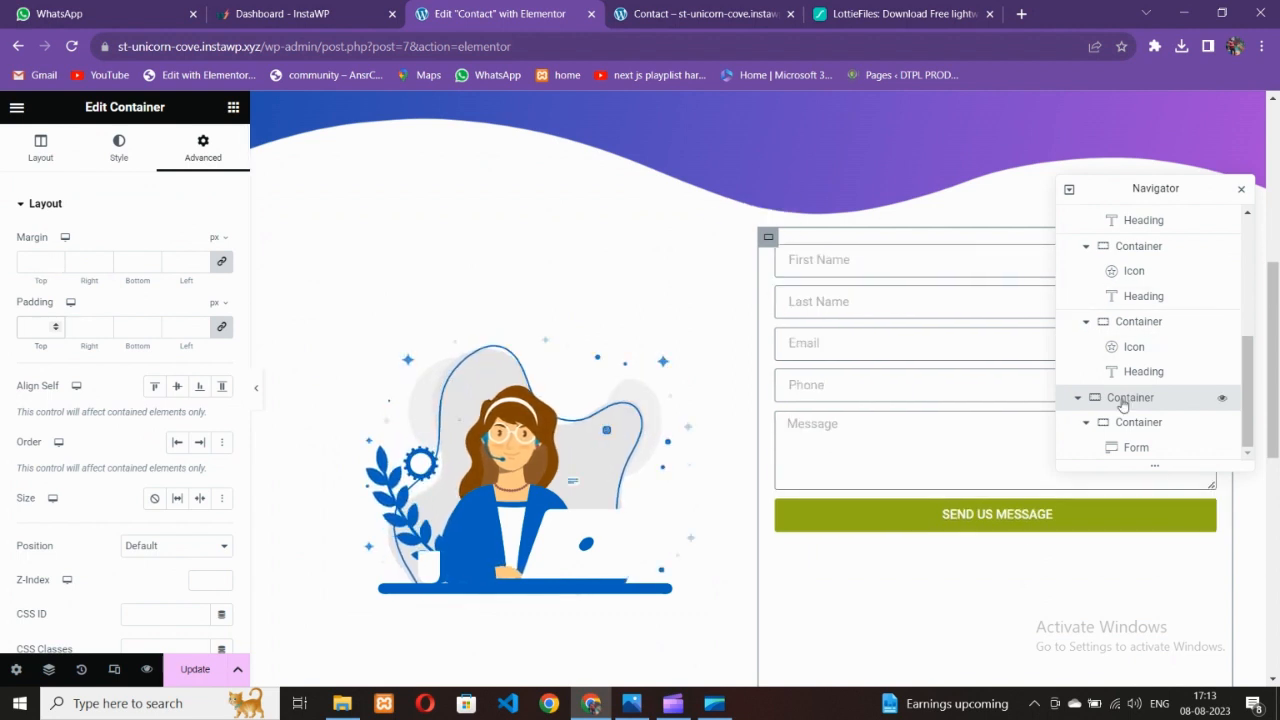
Give the inner form container 40 px padding on every side
click(1100, 422)
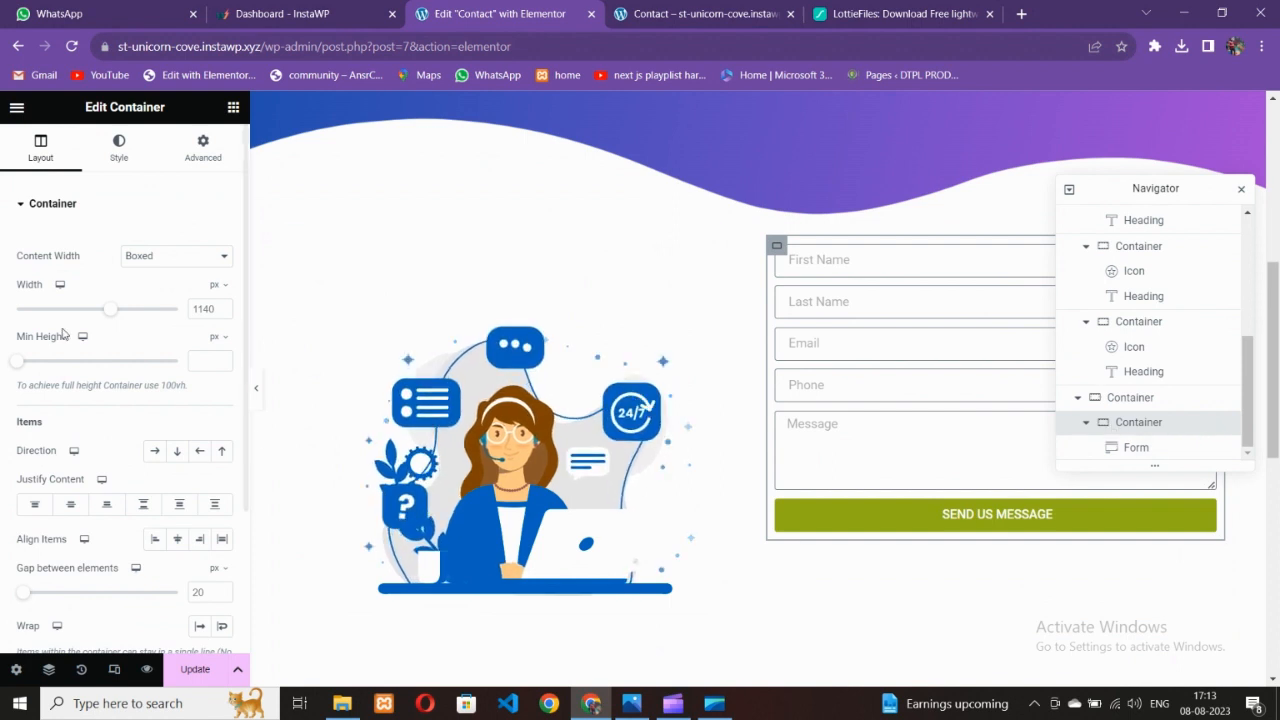
click(119, 148)
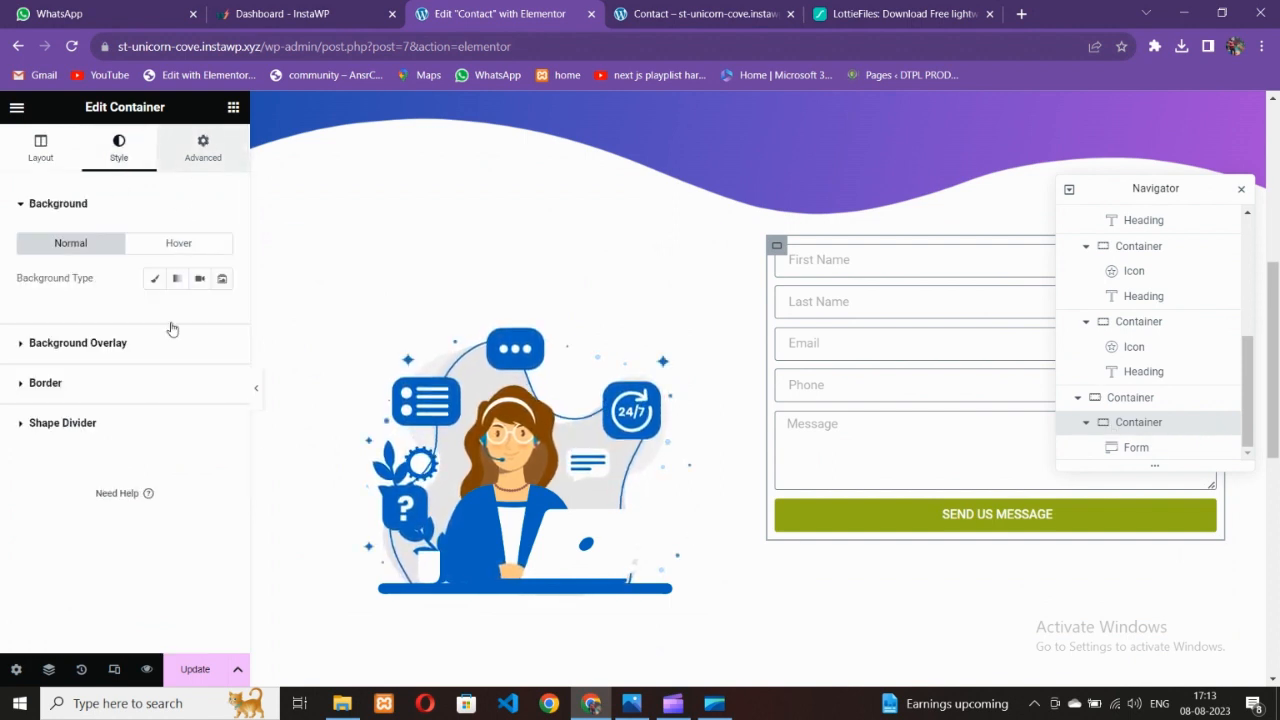
click(203, 148)
click(38, 326)
text(40)
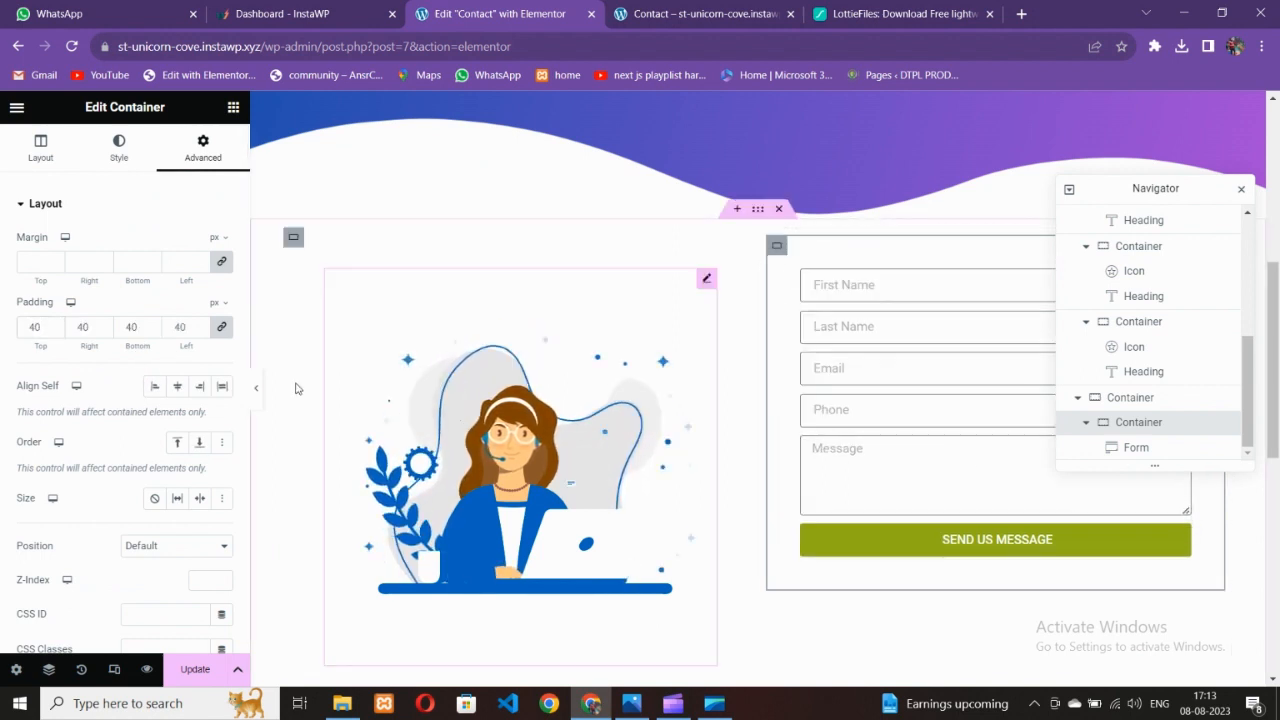
Give the form container 10 px rounded corners and a drop shadow
click(119, 147)
click(57, 385)
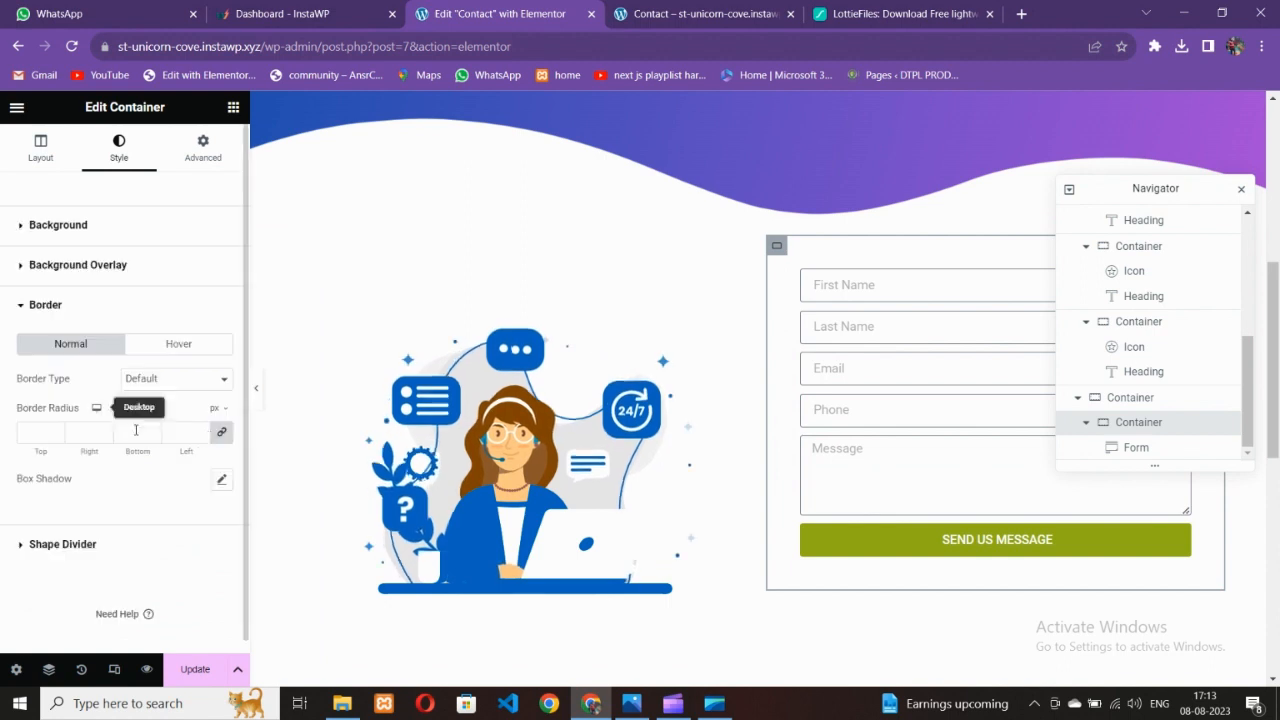
click(221, 480)
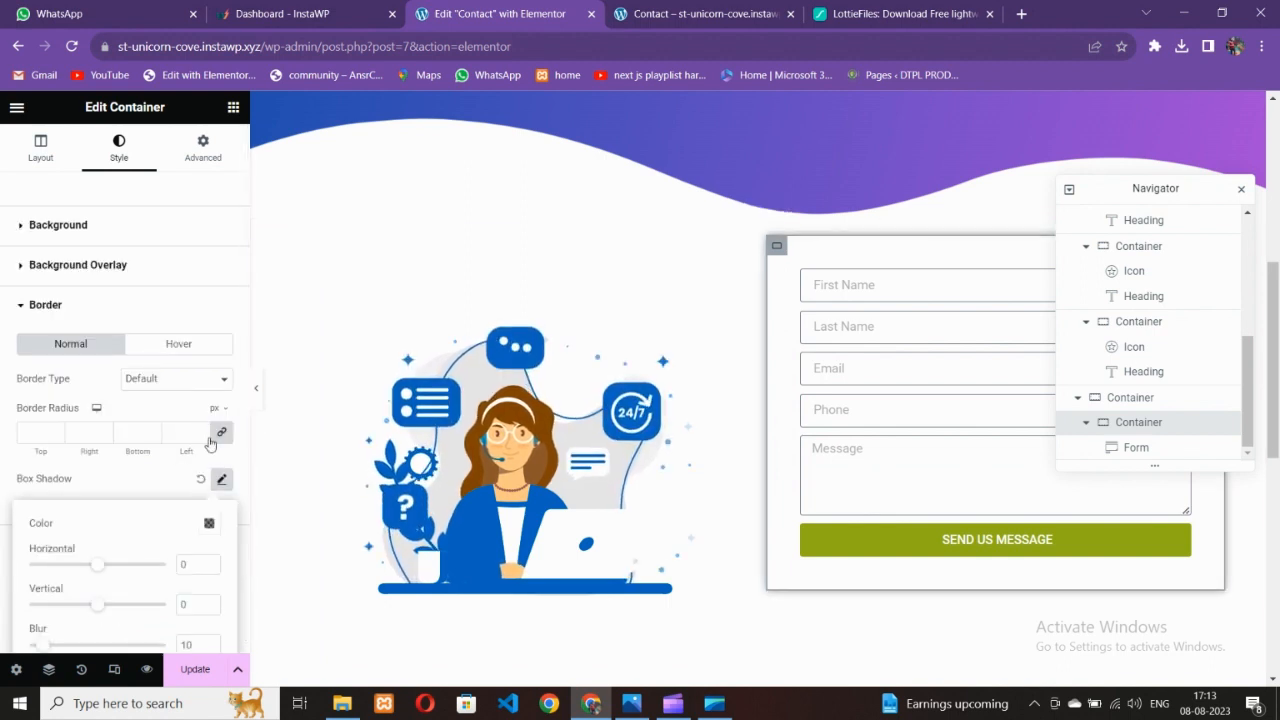
click(156, 498)
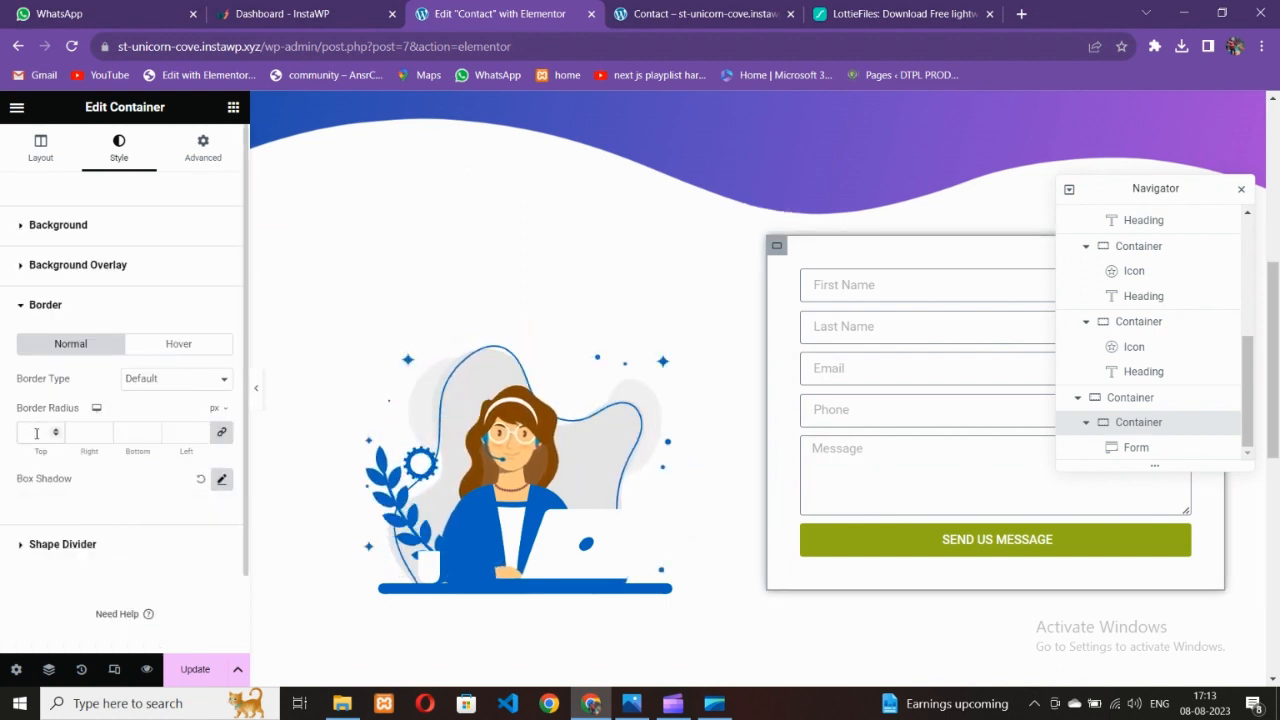
Preview the page and compare the form card with the Contact_1-1.jpg reference in Photos
click(256, 390)
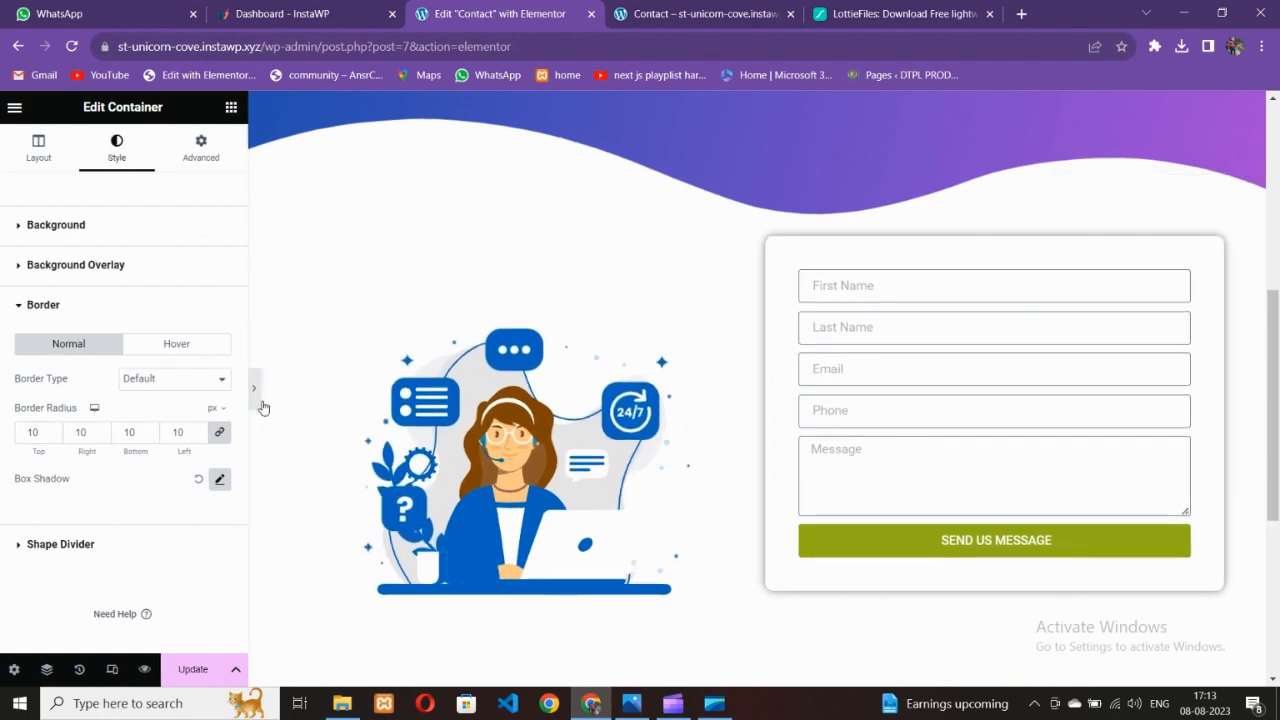
scroll(470, 432, down, 3)
scroll(470, 432, up, 3)
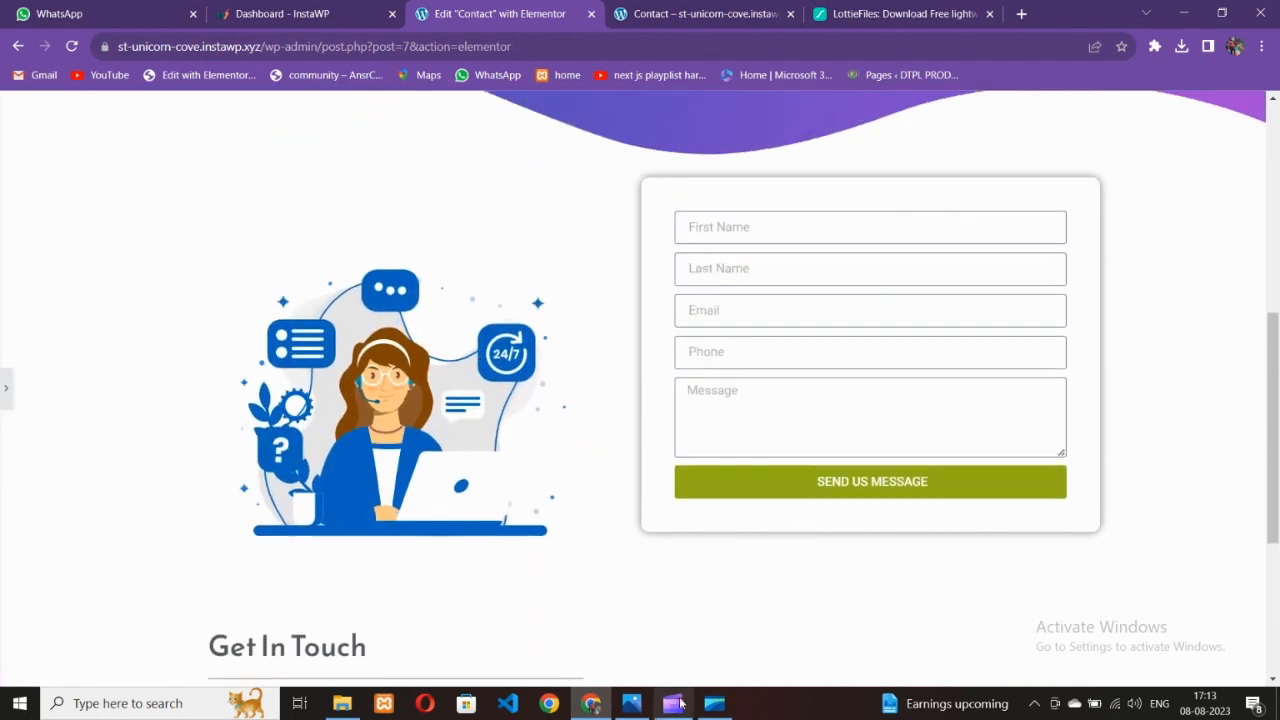
click(633, 705)
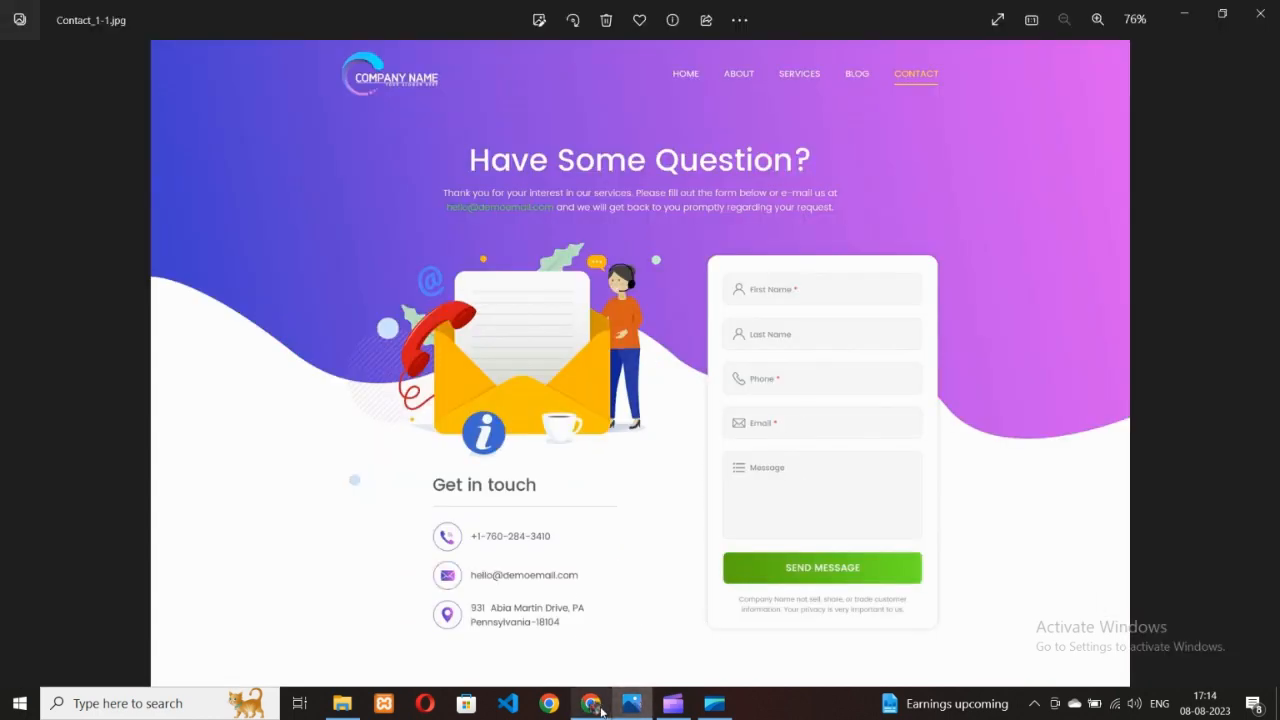
click(599, 707)
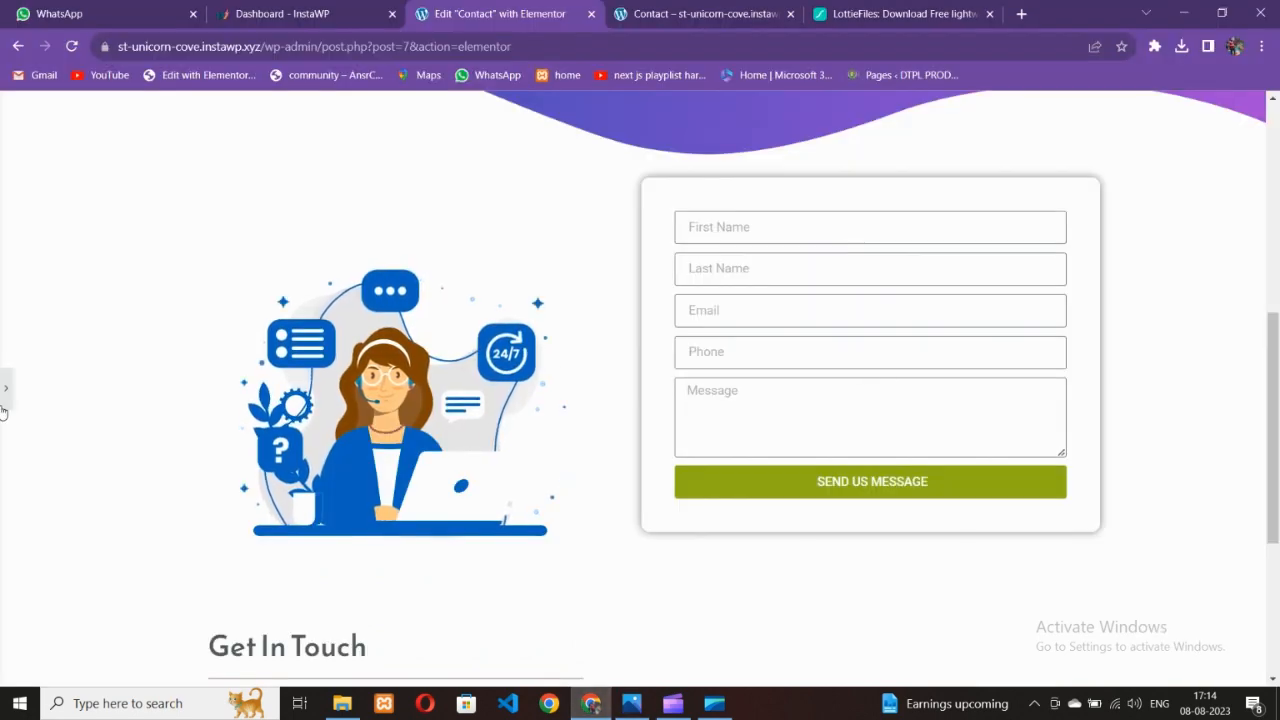
Reopen the editing panel and glance at the reference design image
click(4, 408)
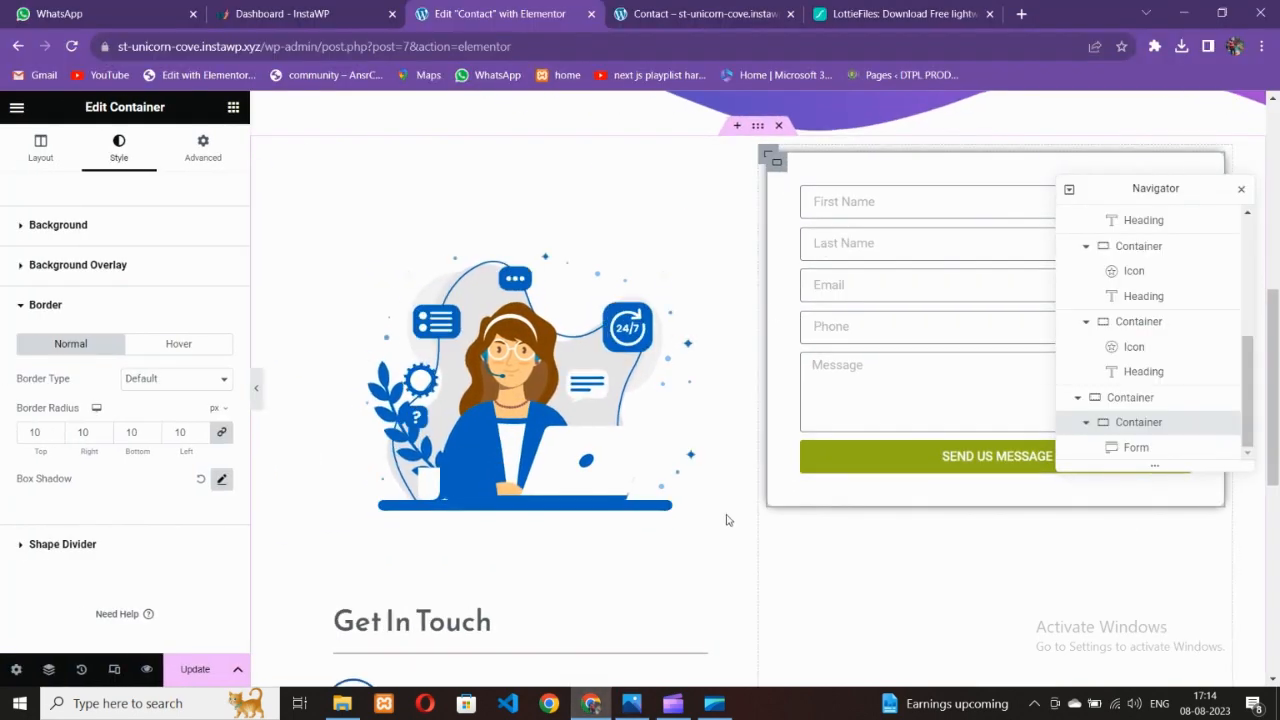
click(634, 705)
click(603, 709)
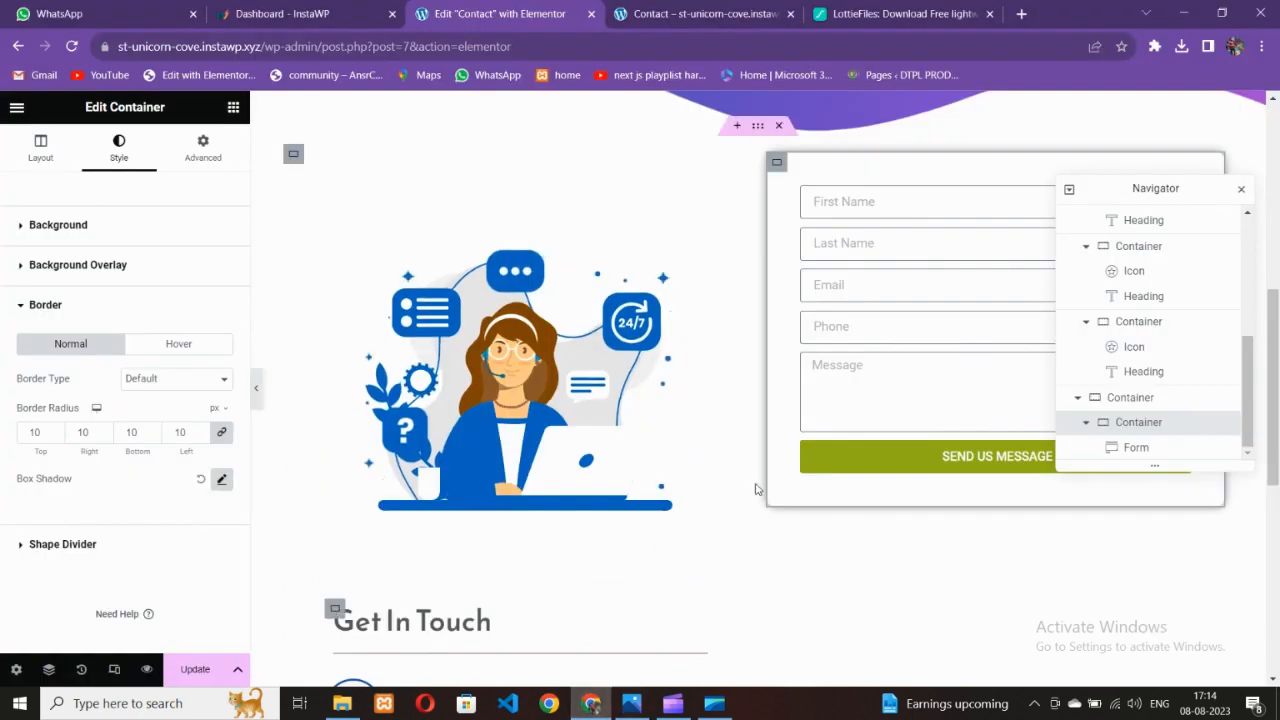
Give the form fields a light grey #F9F9F9 background with 0 px border width
click(812, 276)
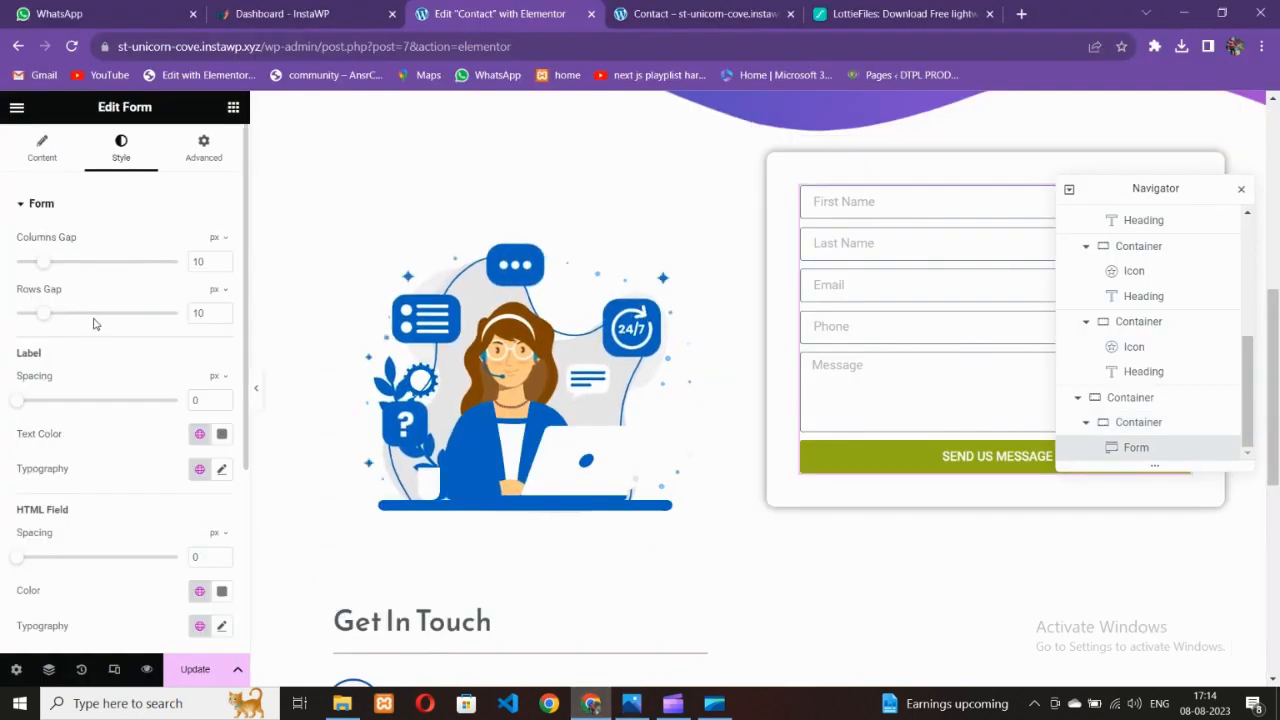
scroll(107, 447, down, 3)
click(73, 494)
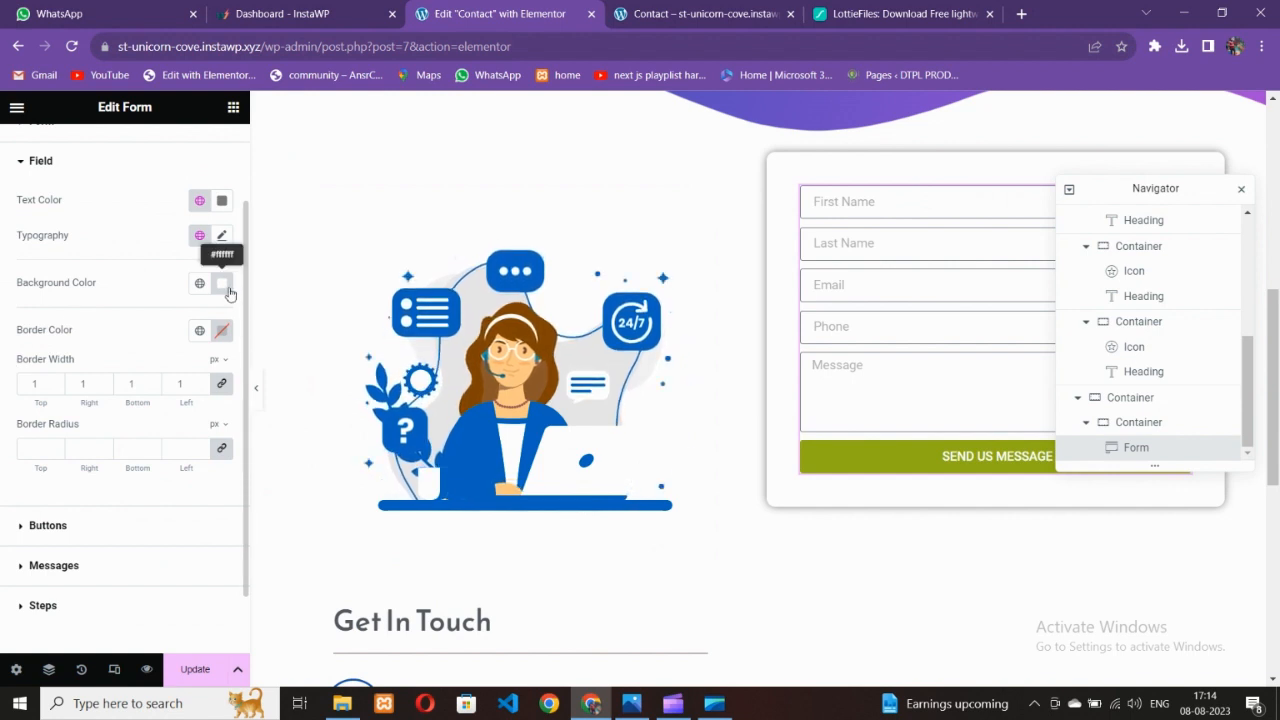
click(221, 286)
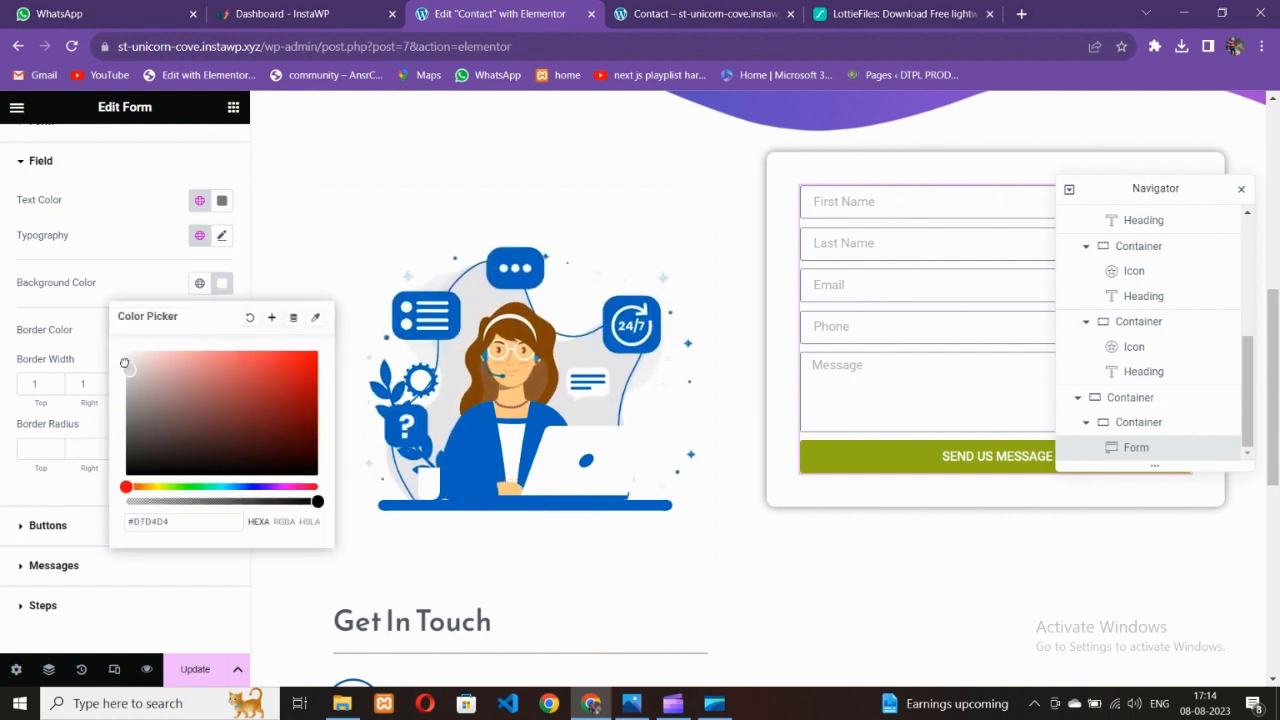
drag(124, 363, 124, 362)
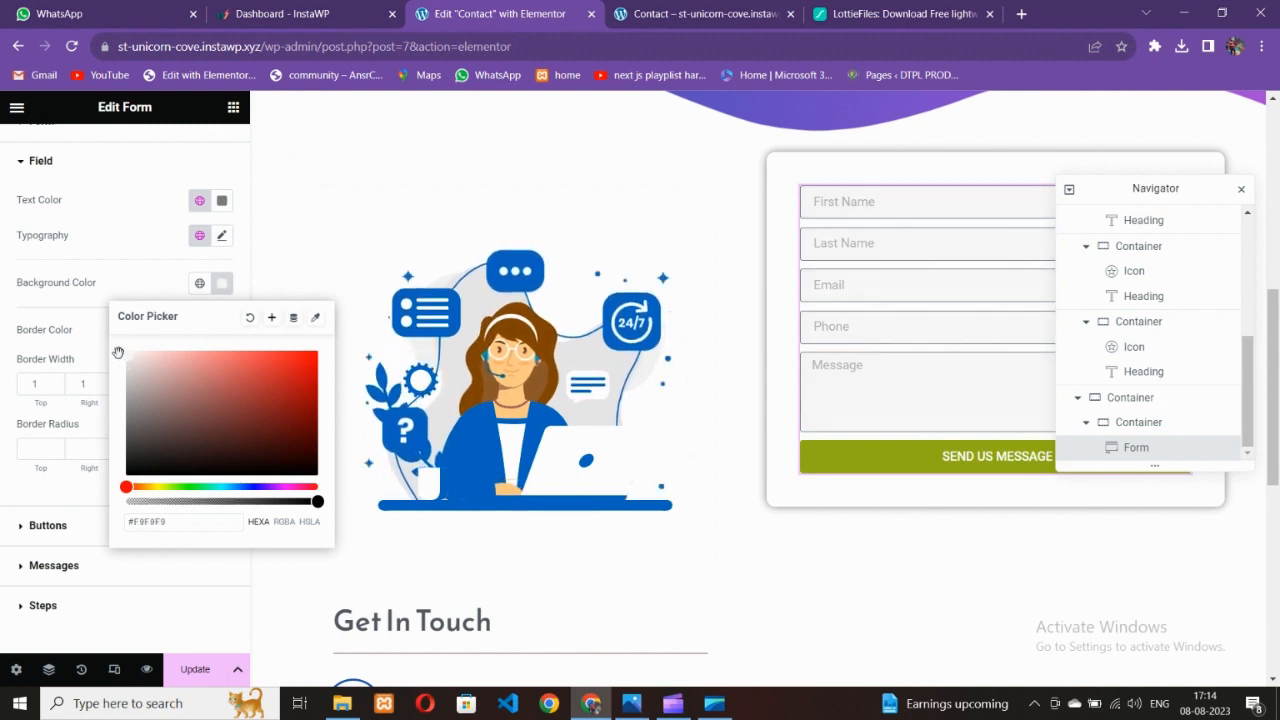
click(43, 292)
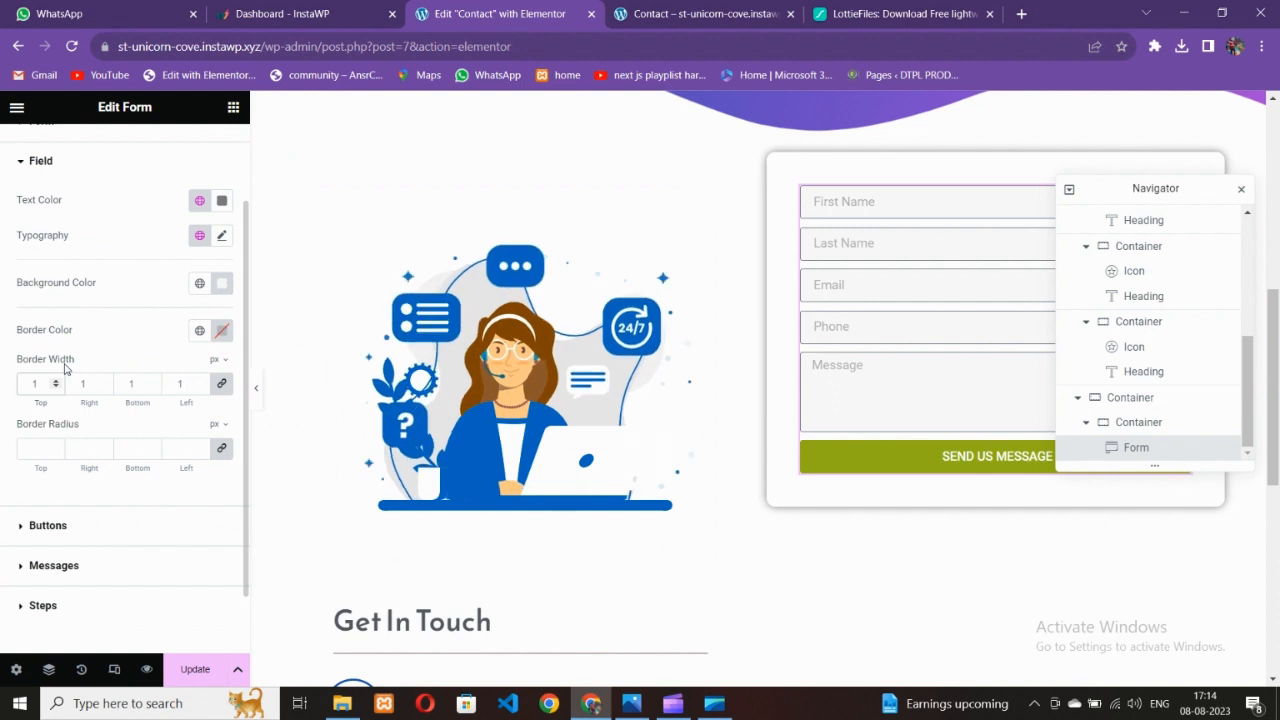
Preview the page and compare the grey fields with the reference design
click(258, 408)
click(631, 703)
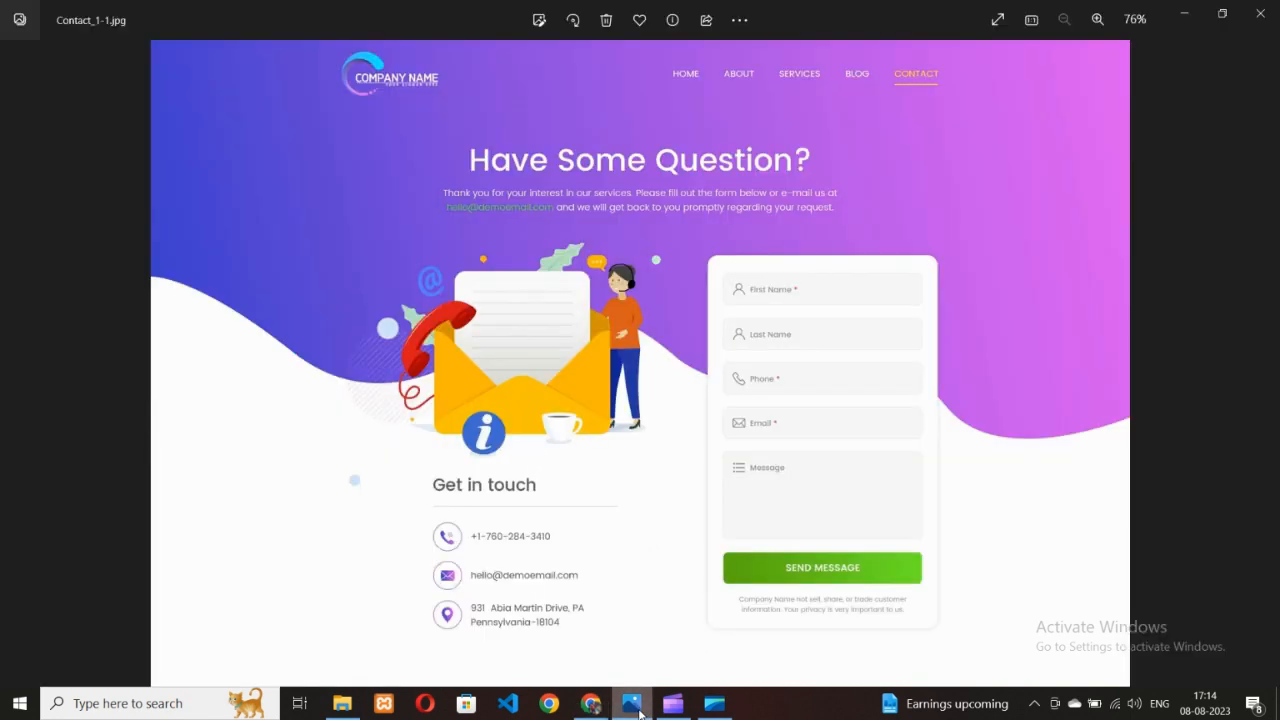
click(600, 708)
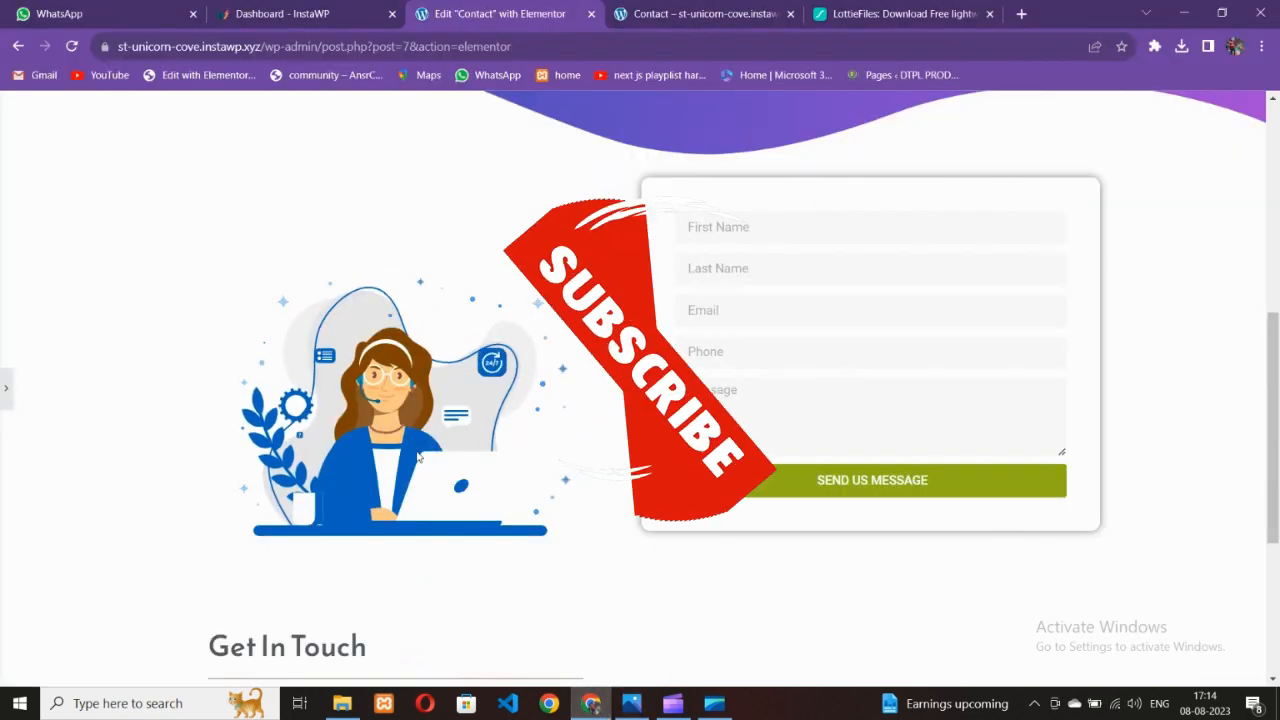
Darken the form fields' background colour to #EAEAEA
click(4, 394)
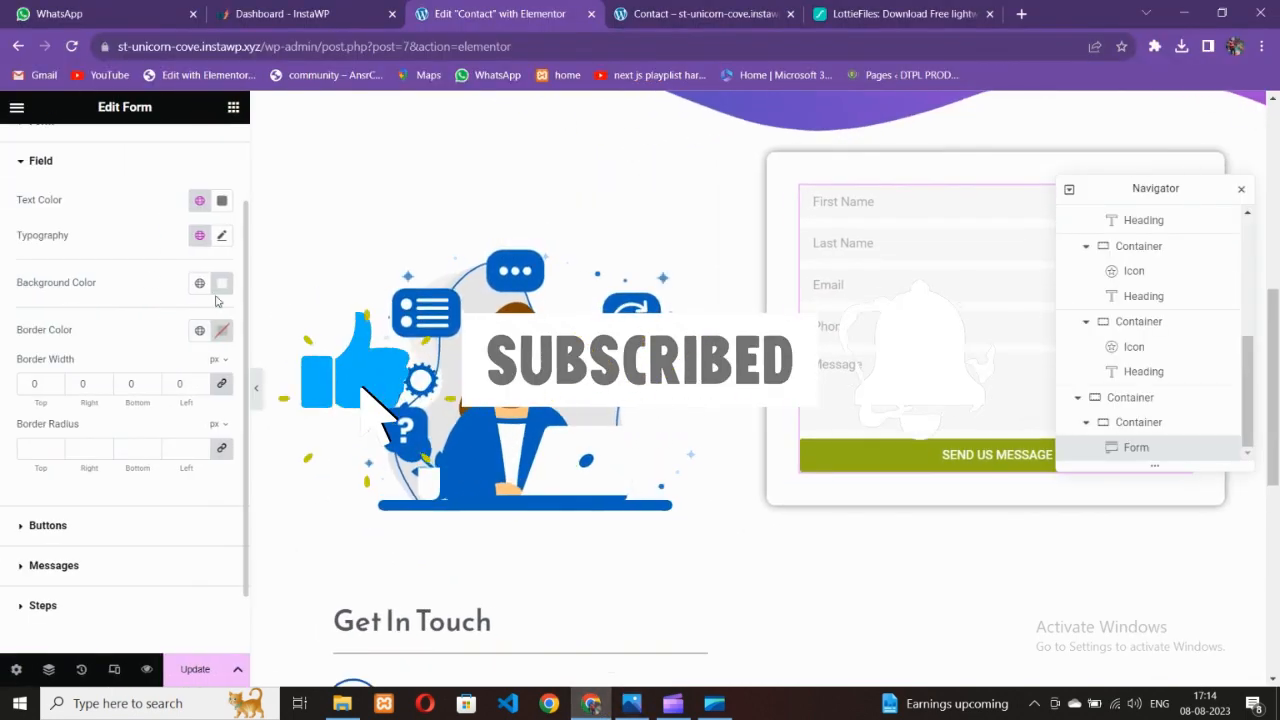
click(221, 284)
drag(188, 434, 121, 363)
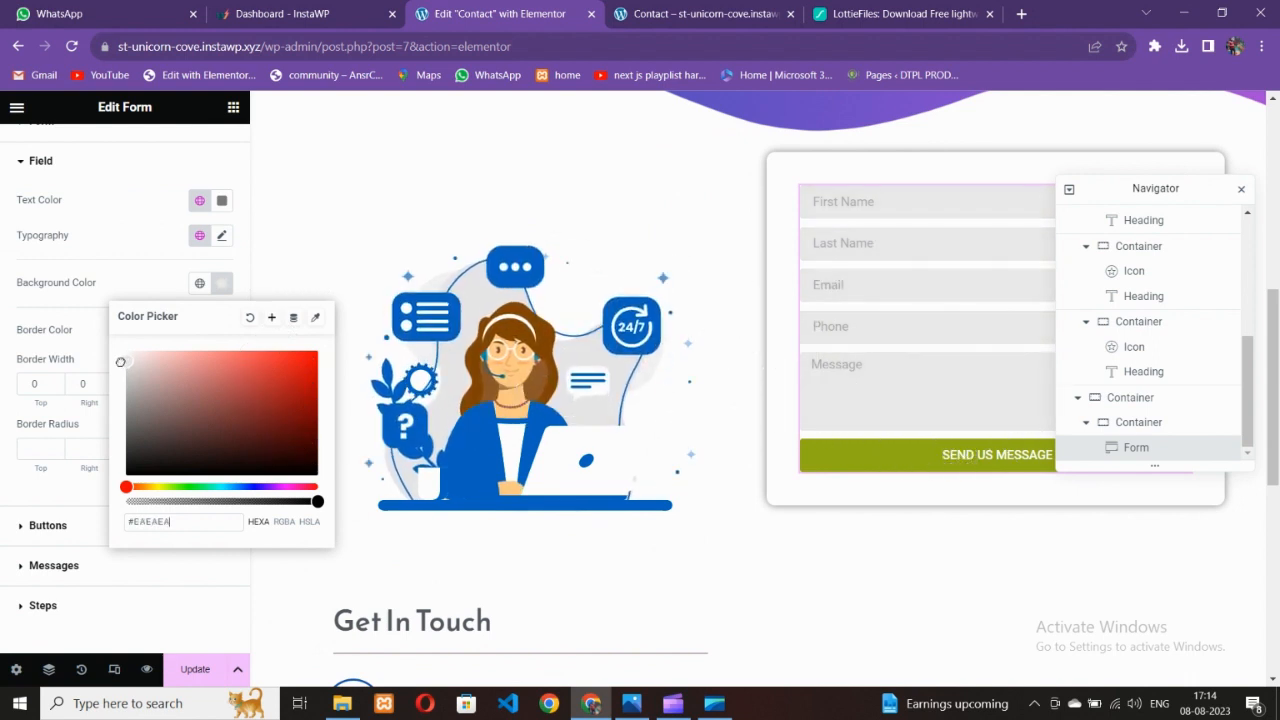
click(105, 317)
Preview the darker fields and check them against the reference design
click(261, 386)
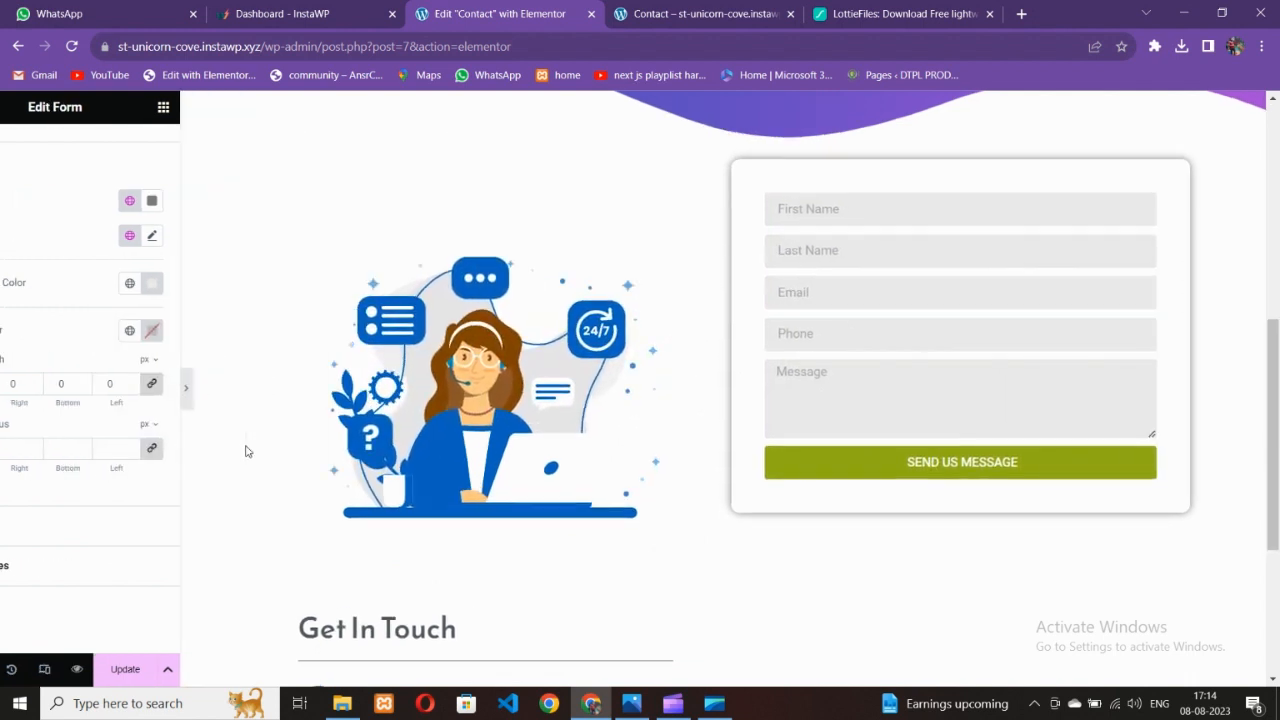
click(632, 703)
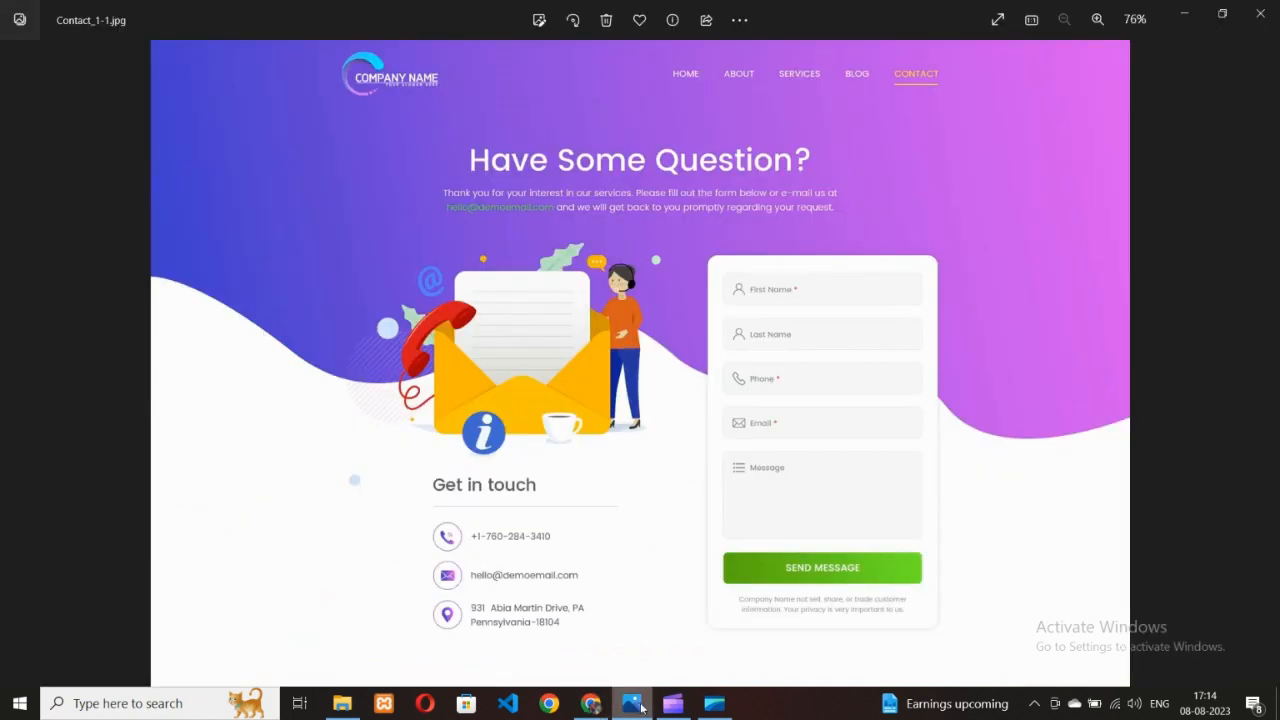
click(592, 703)
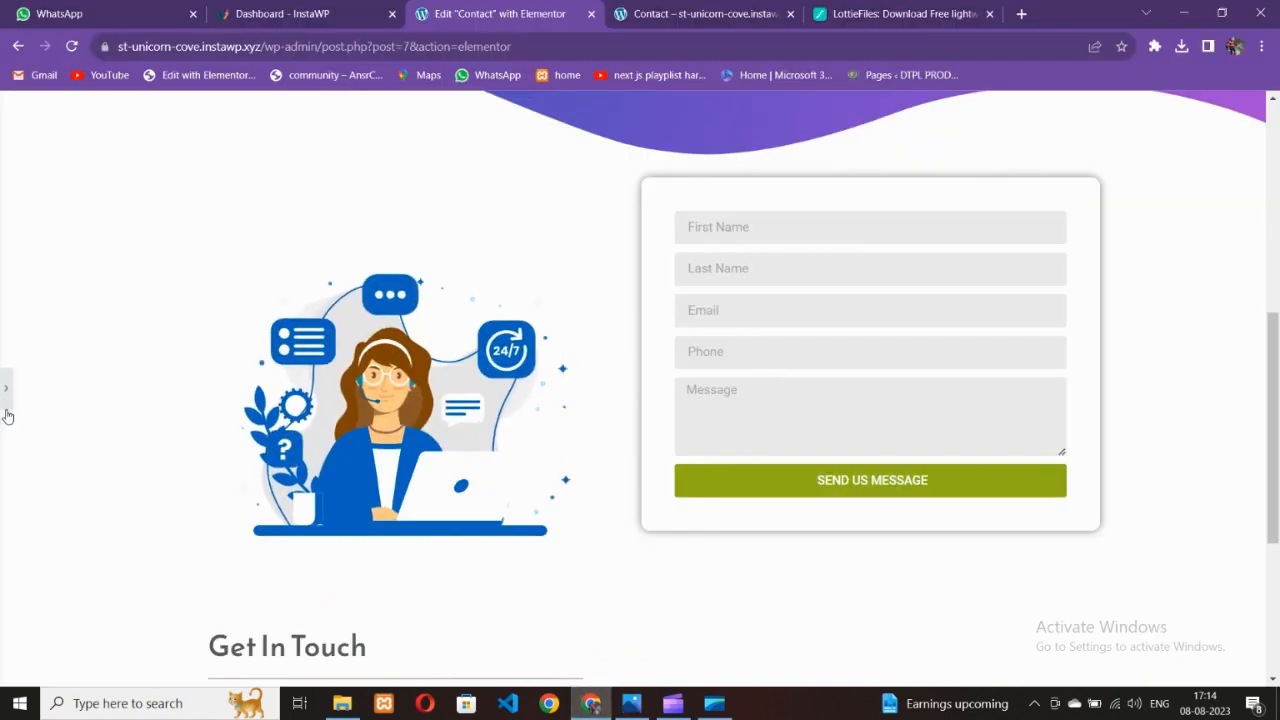
Keep the #EAEAEA grey field background unchanged and preview the finished form card
click(7, 388)
click(221, 284)
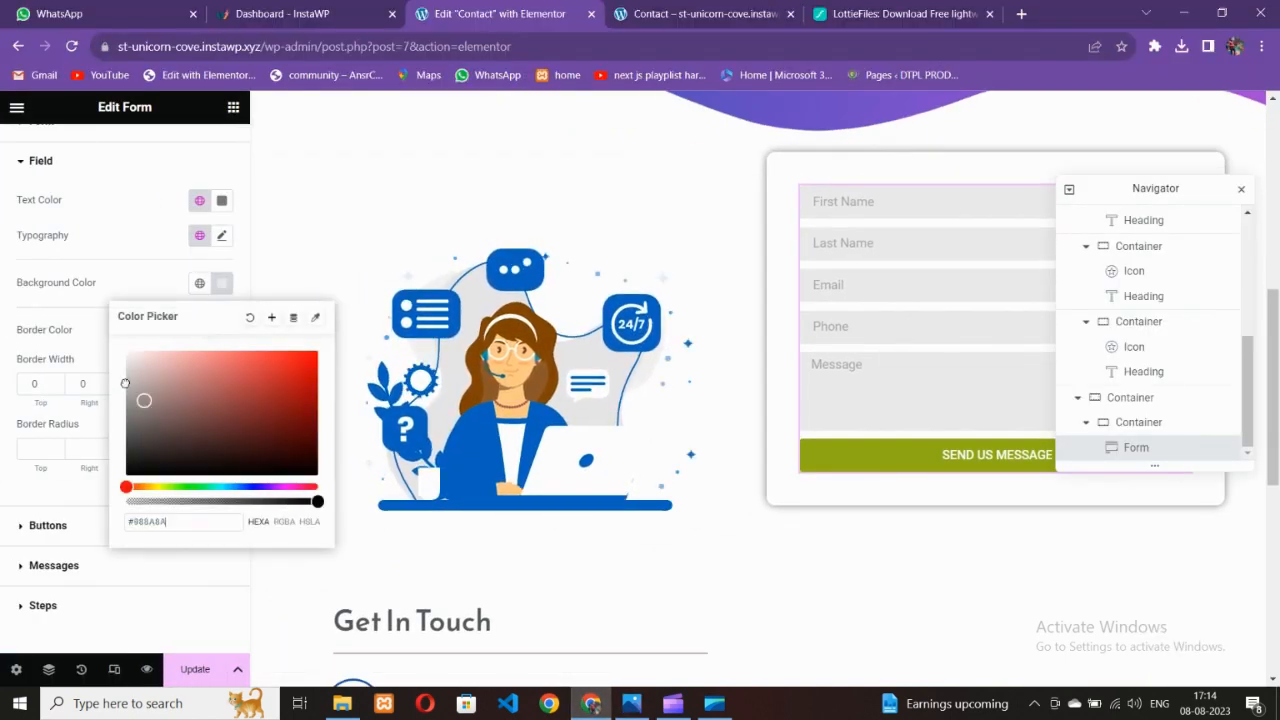
click(116, 290)
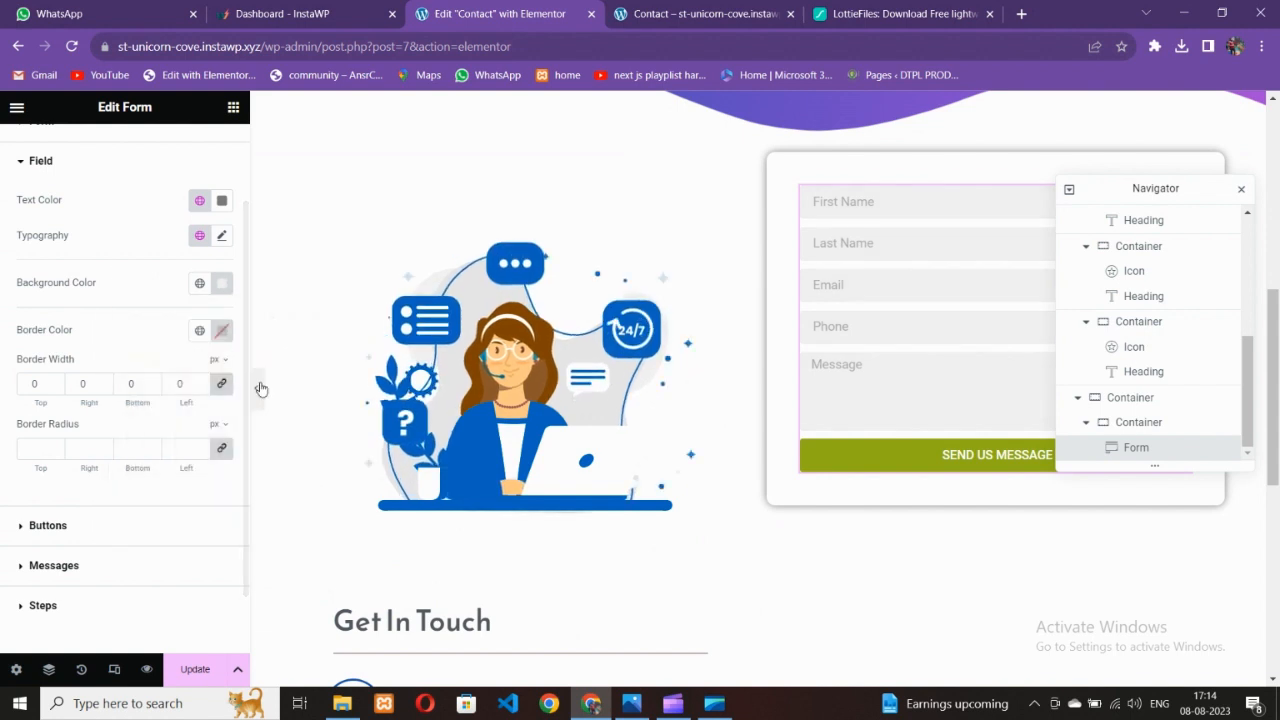
click(260, 398)
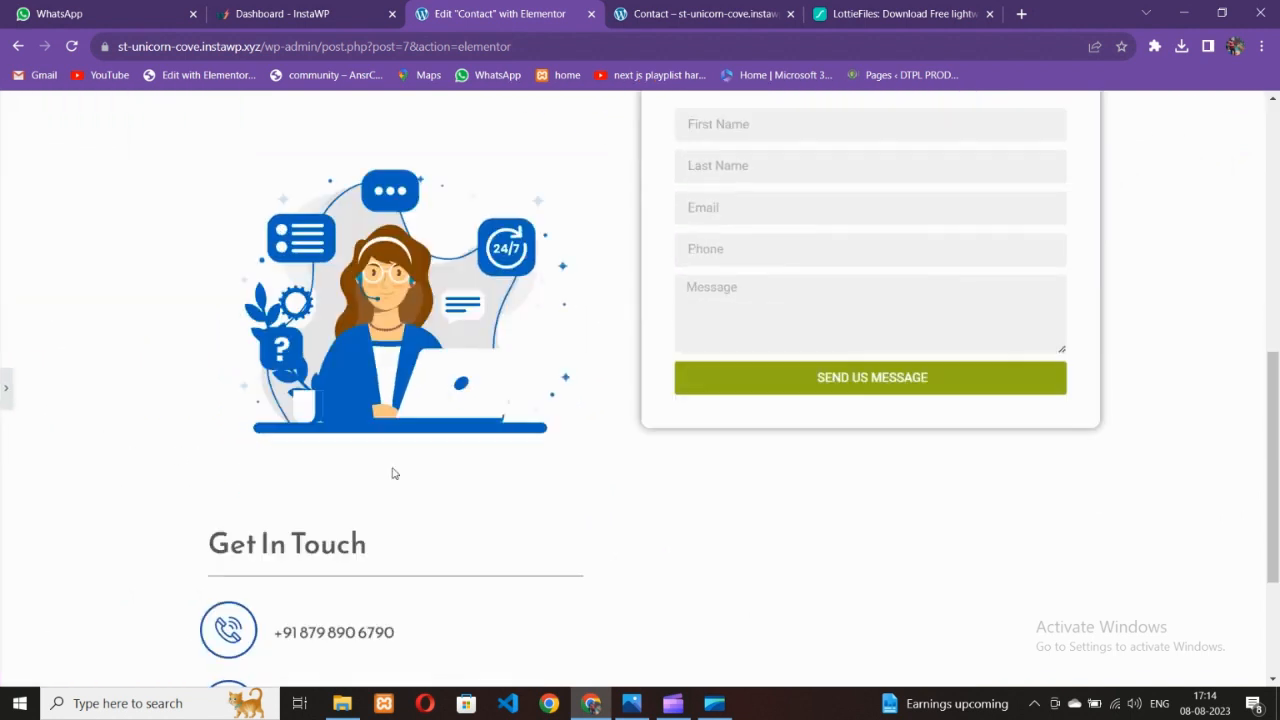
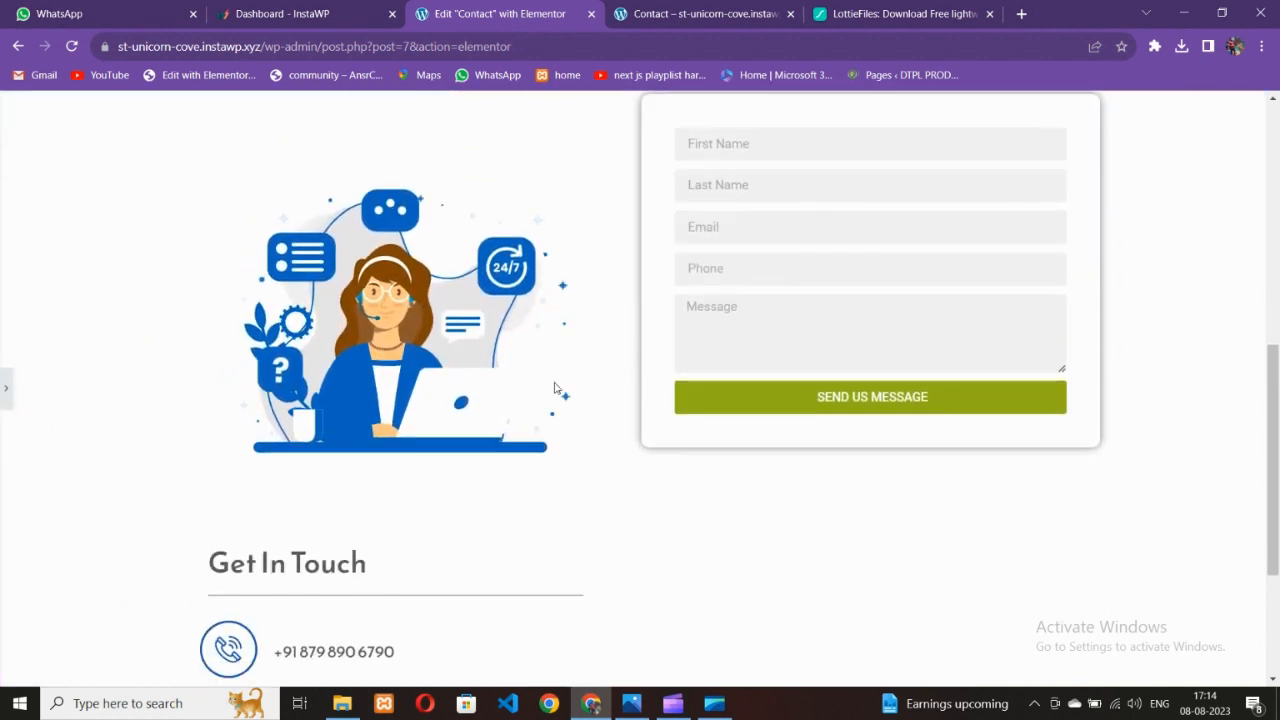
Set the outer illustration-and-form container's width to 800 px
key(ctrl+p)
click(756, 273)
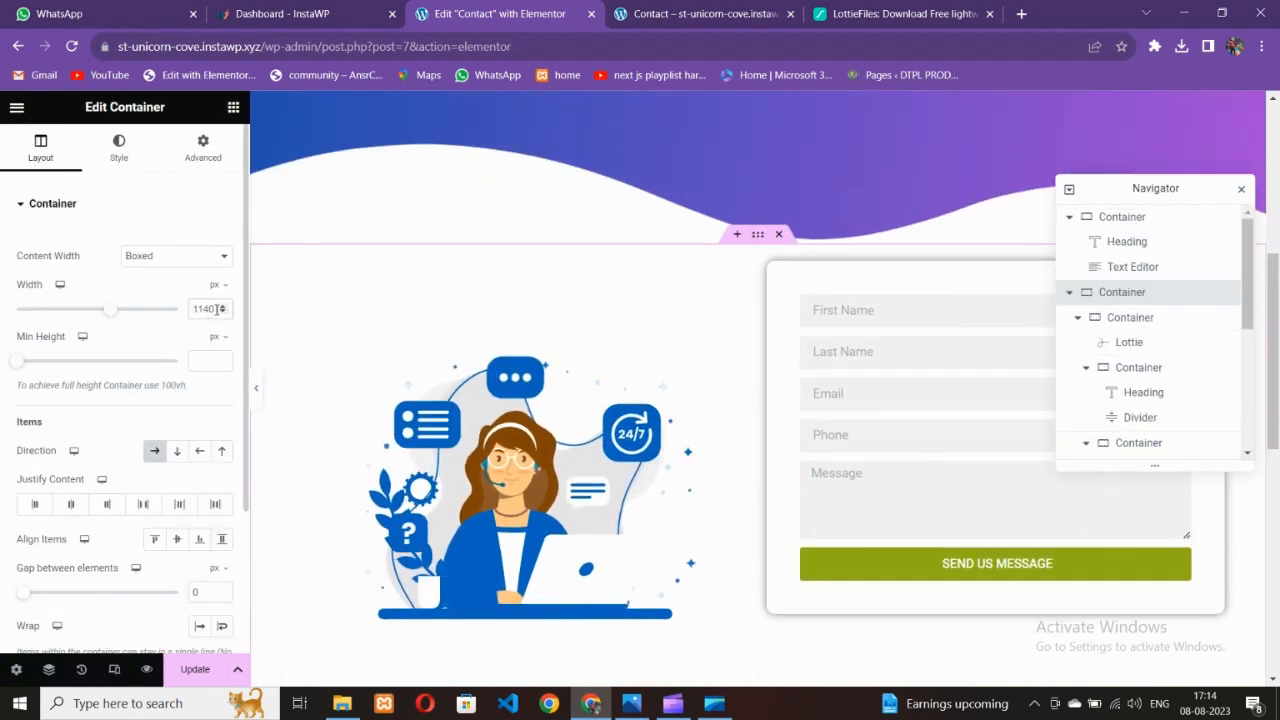
text(700)
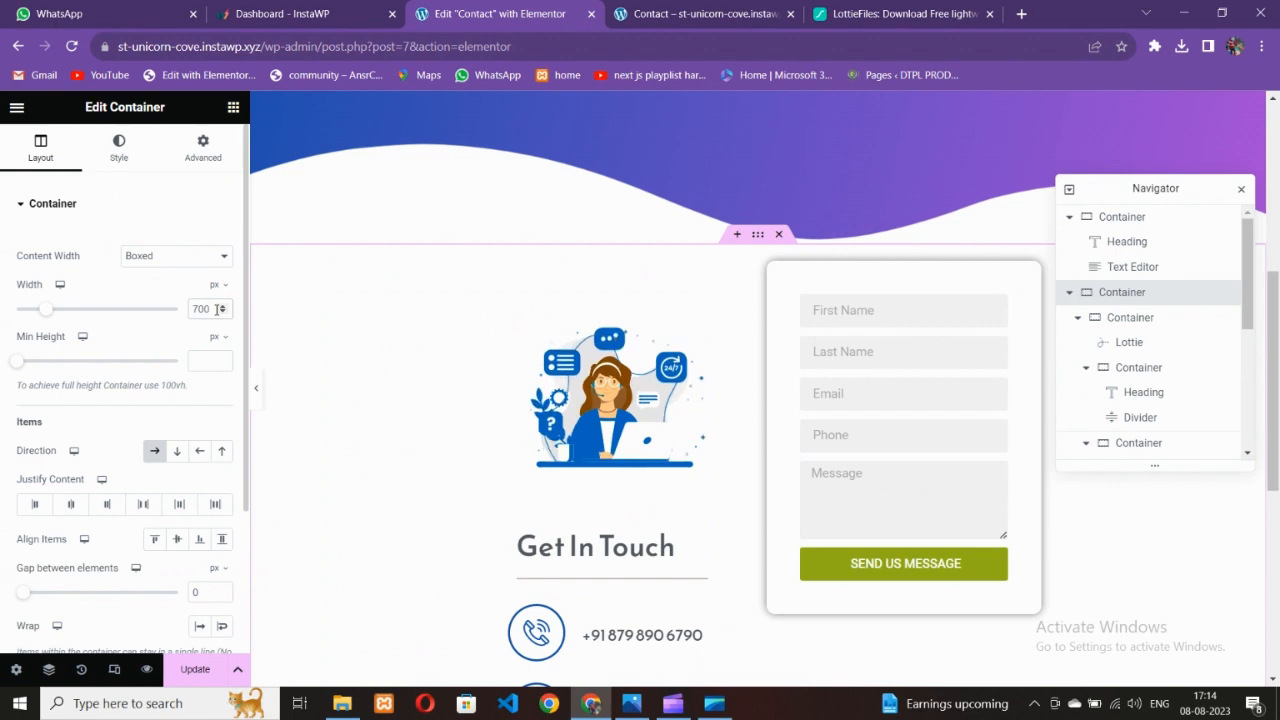
key(BackSpace)
key(BackSpace)
key(BackSpace)
text(800)
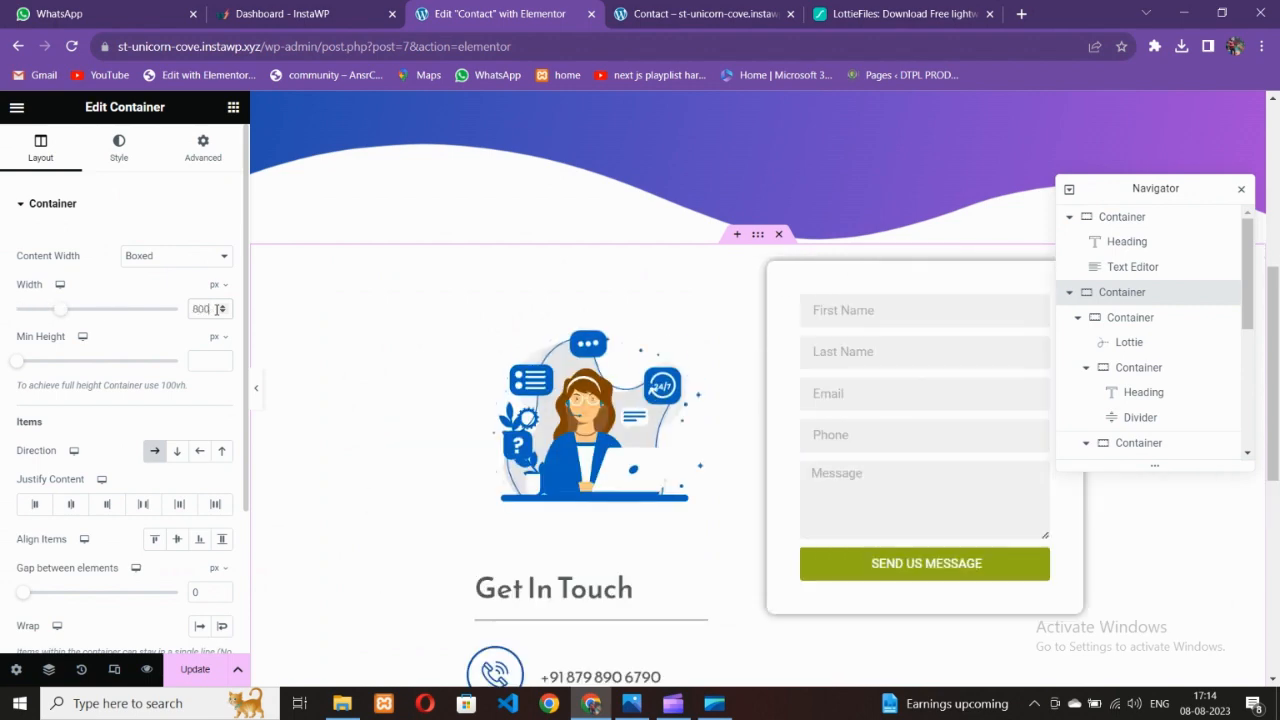
Preview the narrower 800 px section full width and compare it with the reference image
click(257, 389)
scroll(349, 449, down, 3)
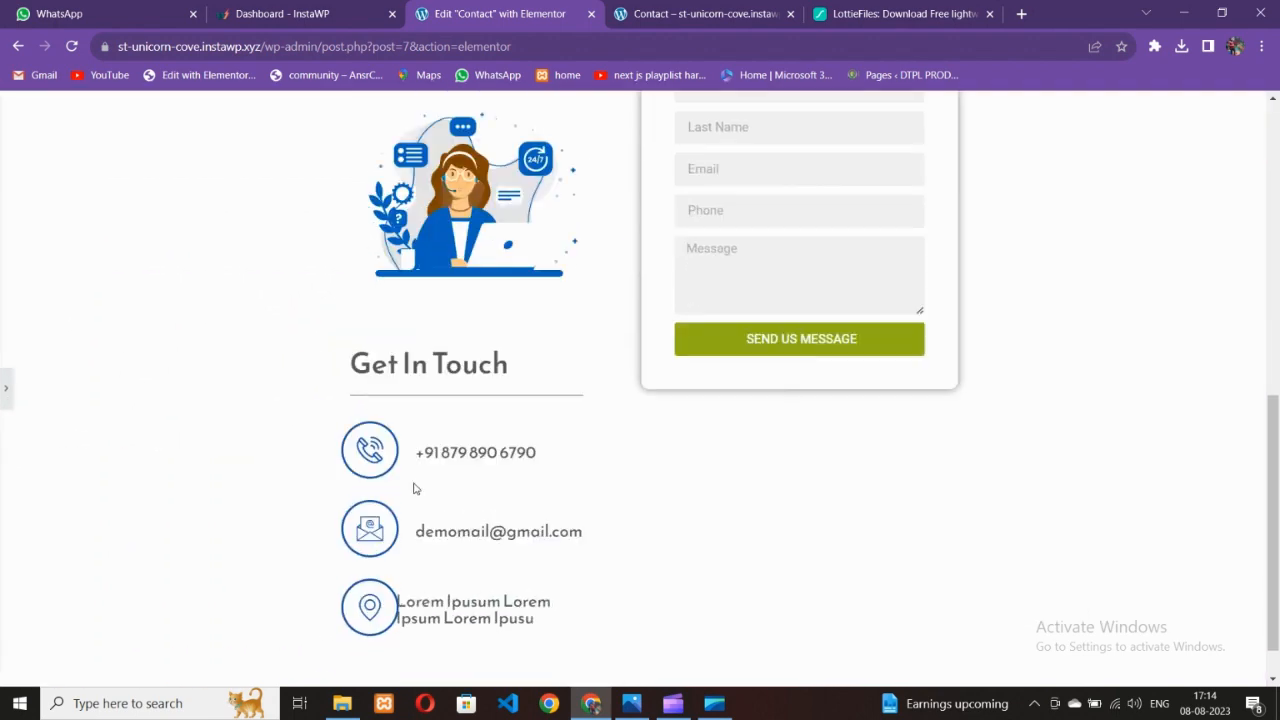
scroll(414, 489, up, 3)
scroll(413, 505, down, 3)
scroll(409, 514, up, 3)
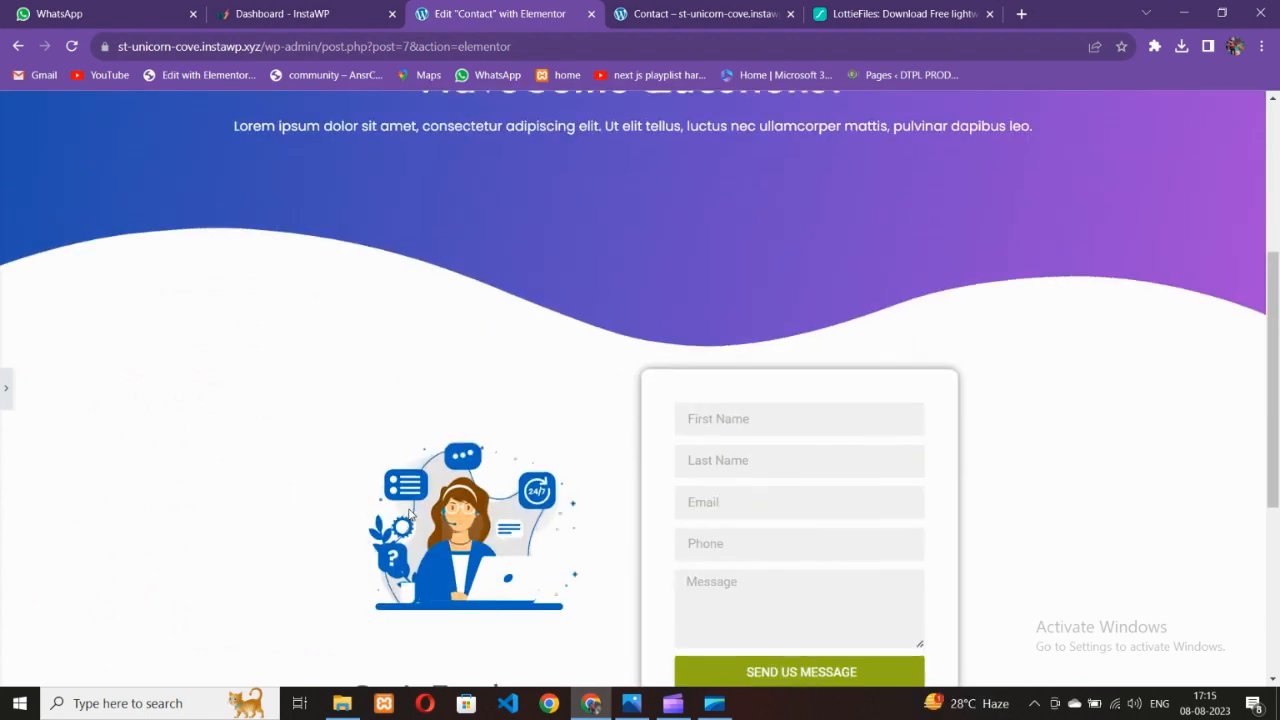
scroll(606, 591, down, 1)
click(633, 704)
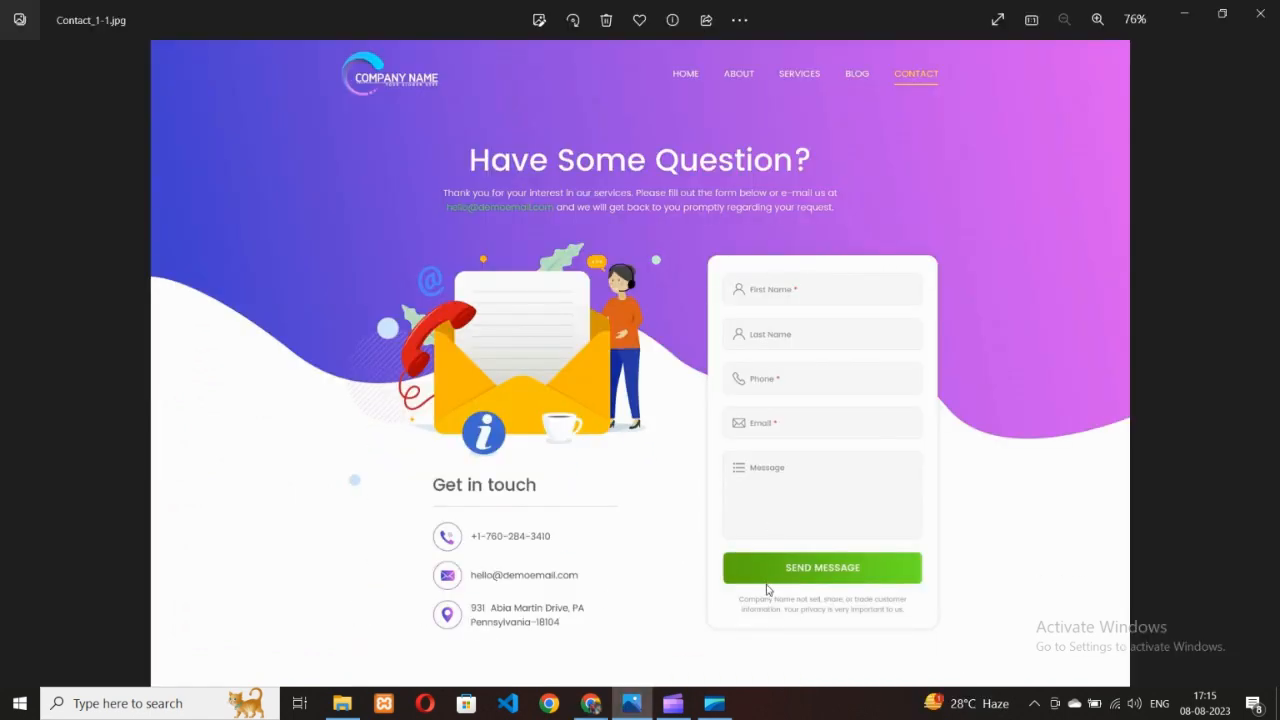
click(591, 704)
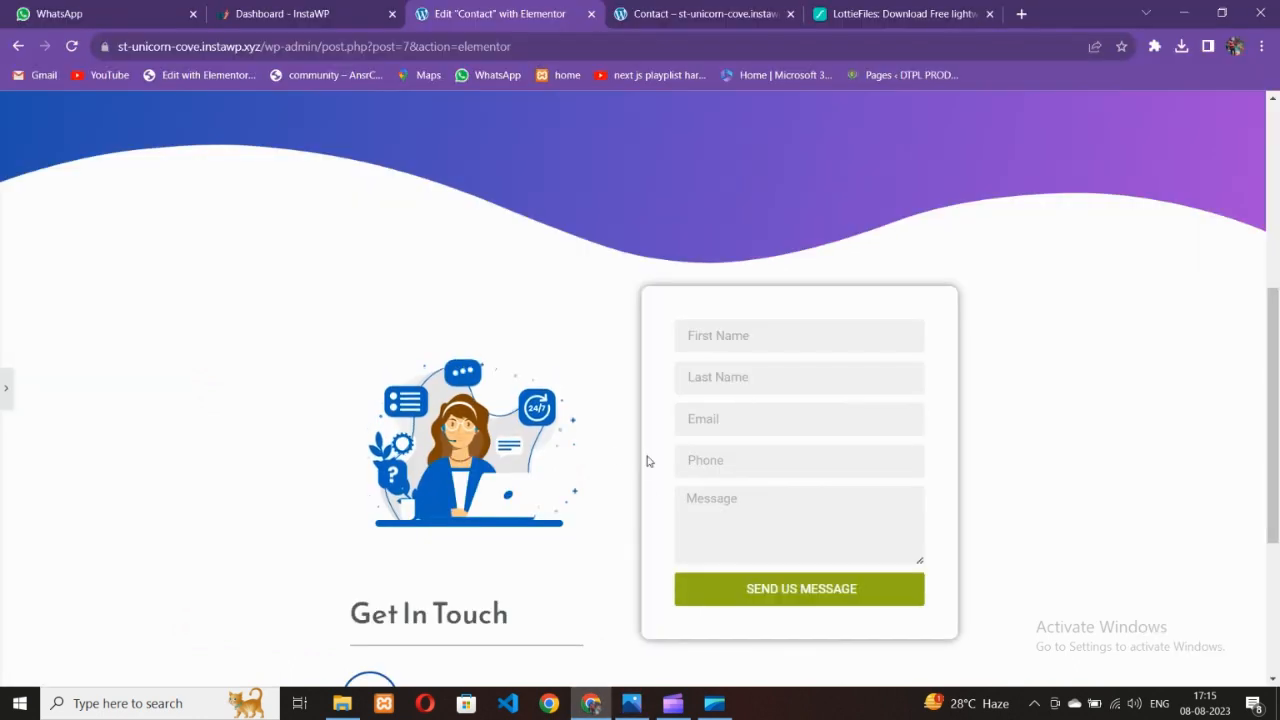
Change the illustration column's top padding from 50 to 0
click(4, 389)
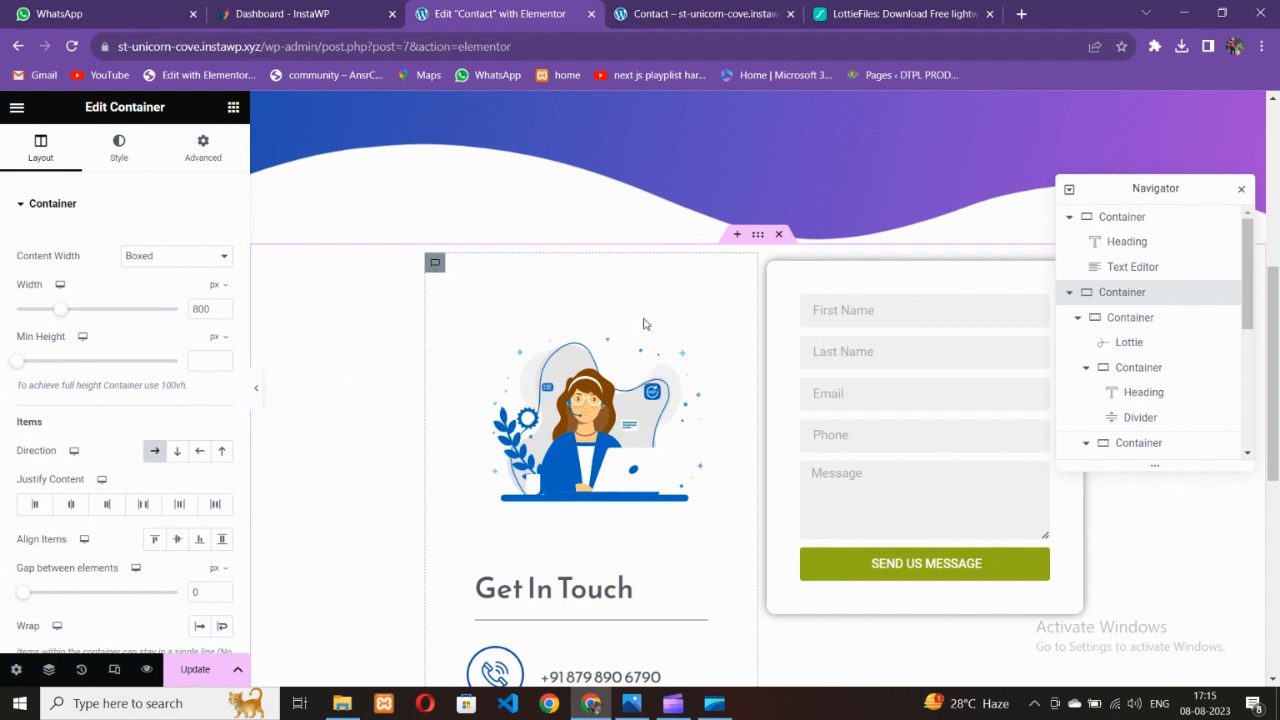
click(644, 324)
click(203, 148)
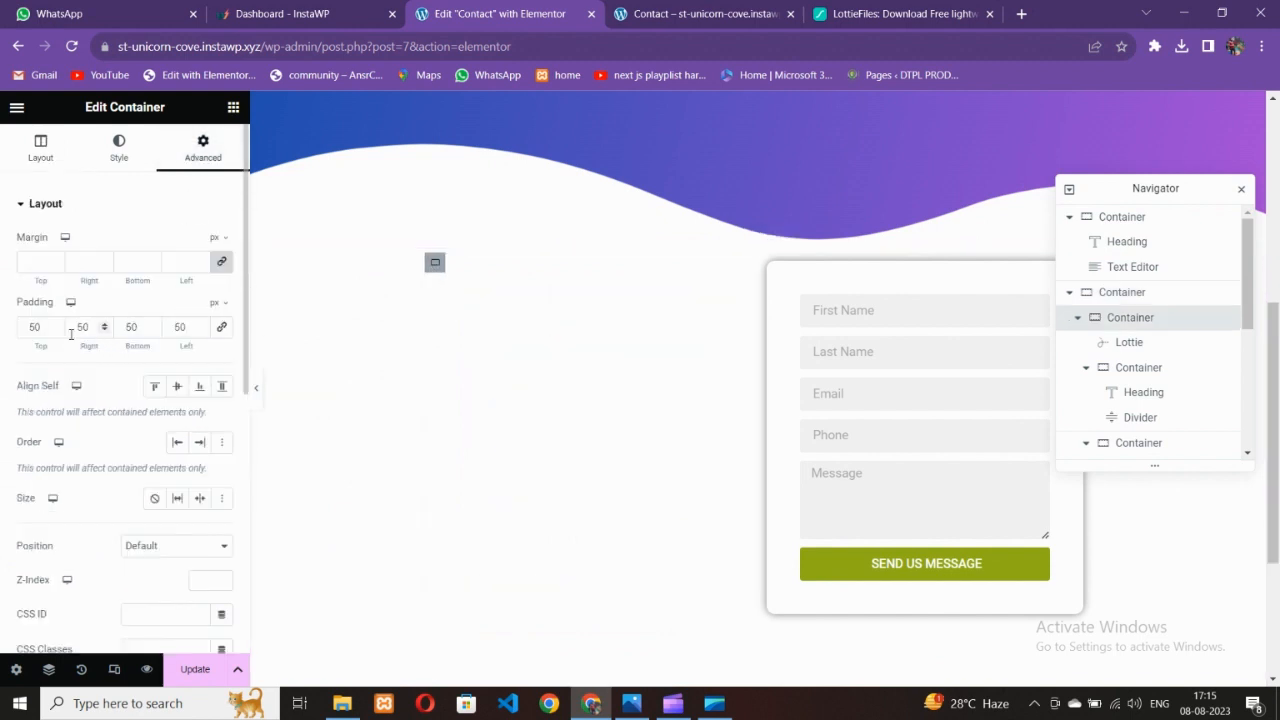
drag(46, 329, 3, 328)
text(0)
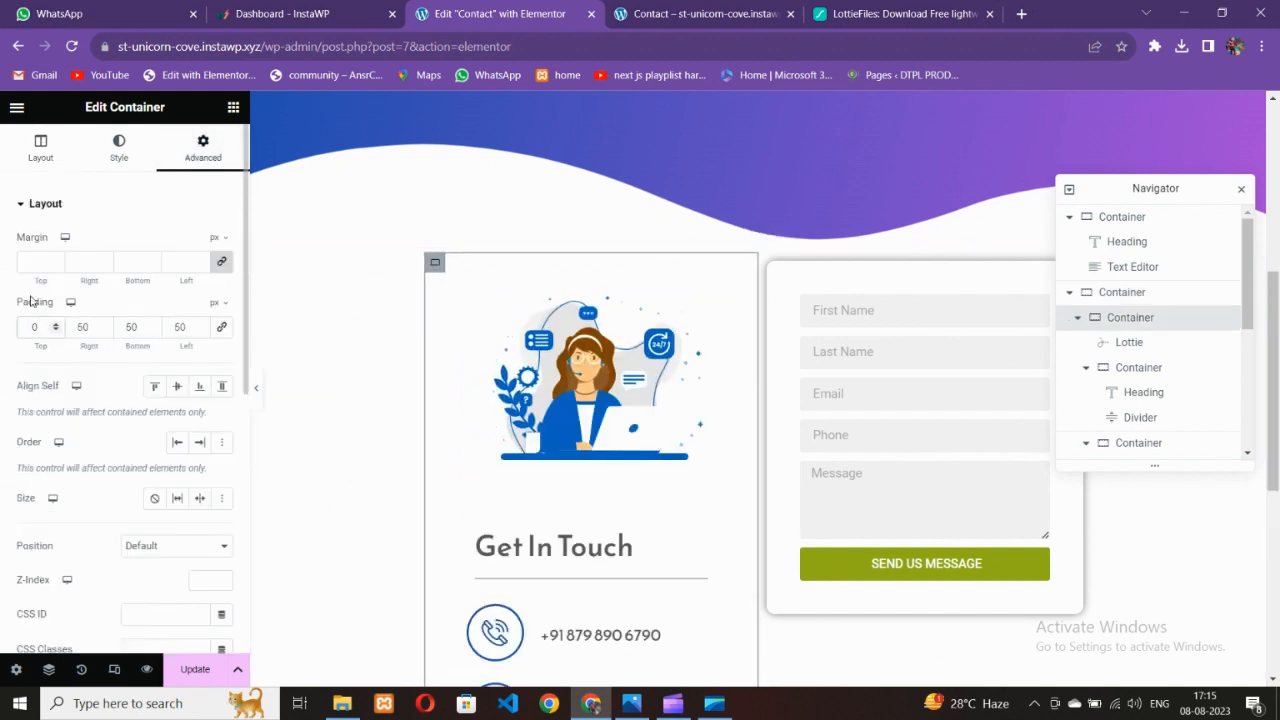
Preview the raised illustration beside the form, then bring the editing panel back
click(255, 393)
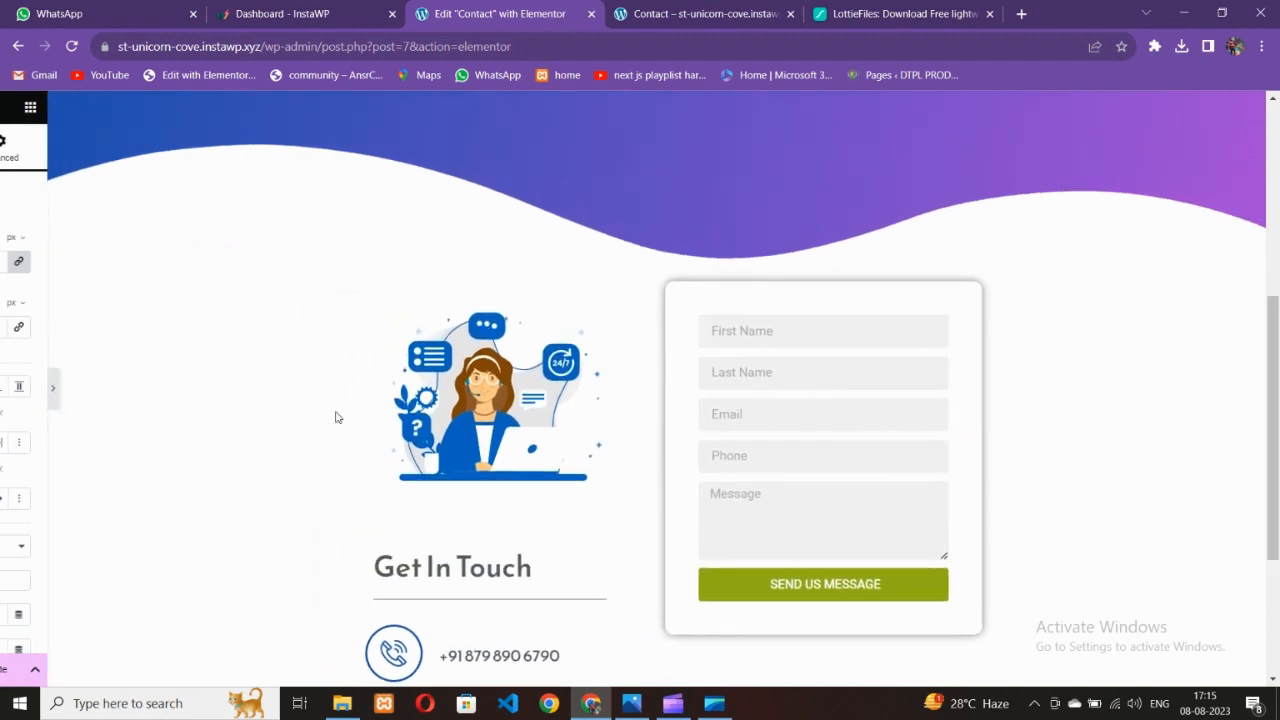
scroll(290, 408, down, 3)
scroll(284, 398, up, 2)
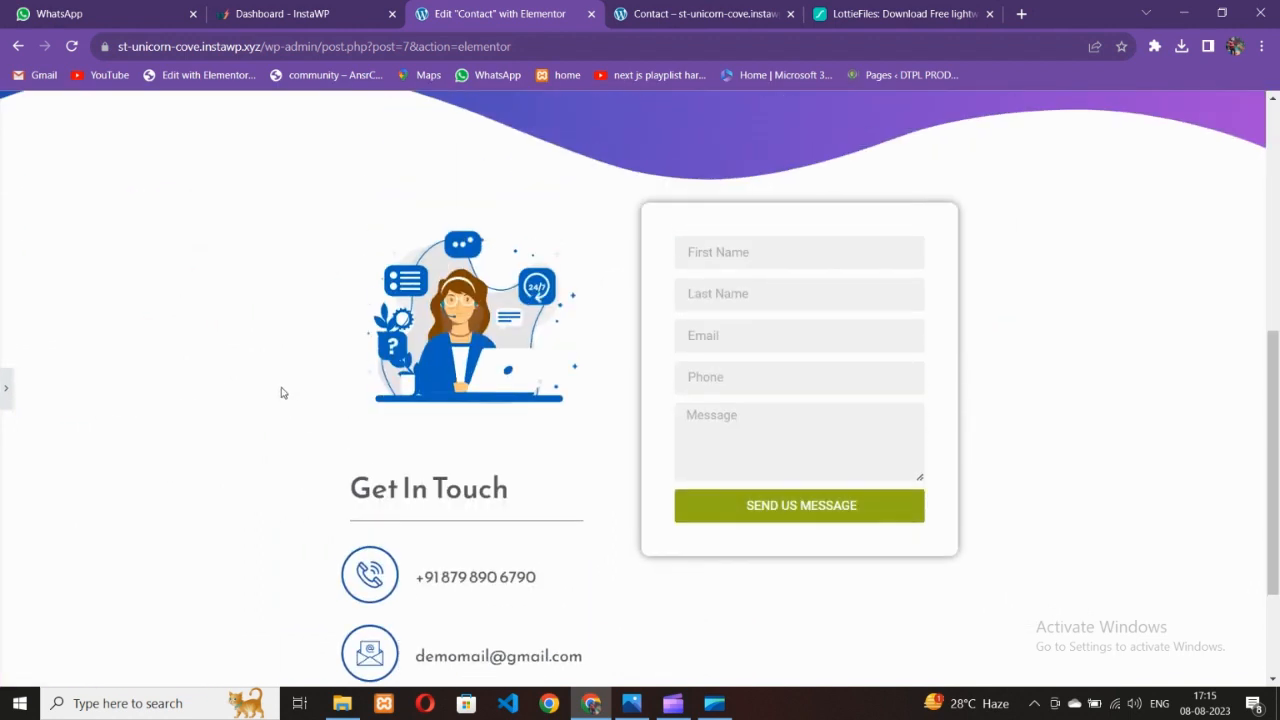
scroll(283, 388, down, 2)
scroll(283, 372, up, 2)
click(6, 388)
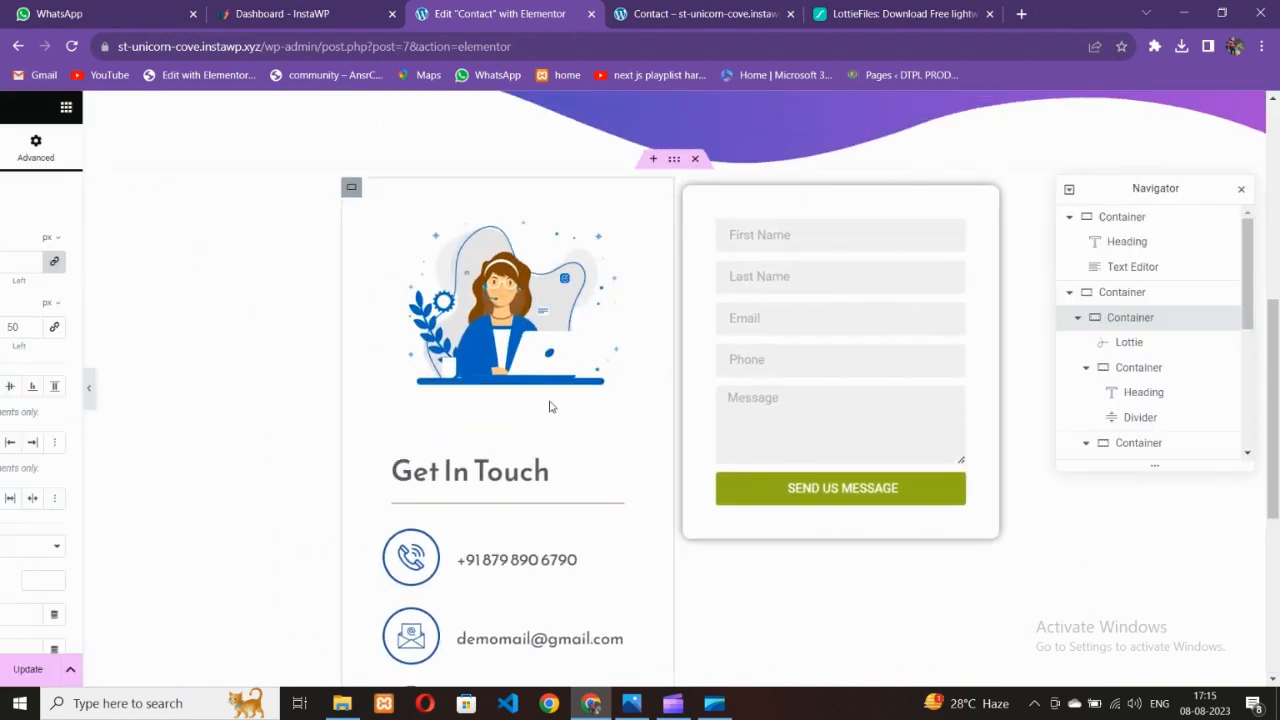
scroll(556, 408, down, 3)
Shrink the phone icon from 32 to 22 px and paste its style onto the email and location icons
click(519, 390)
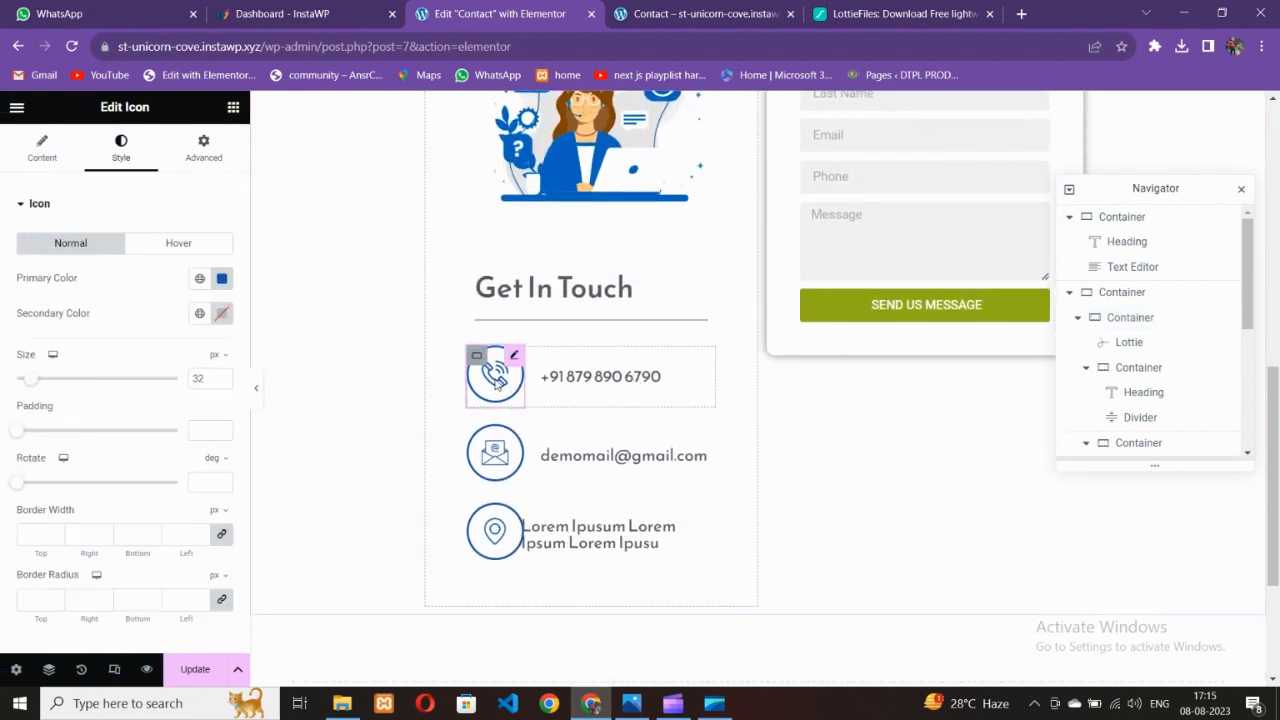
scroll(207, 385, down, 1)
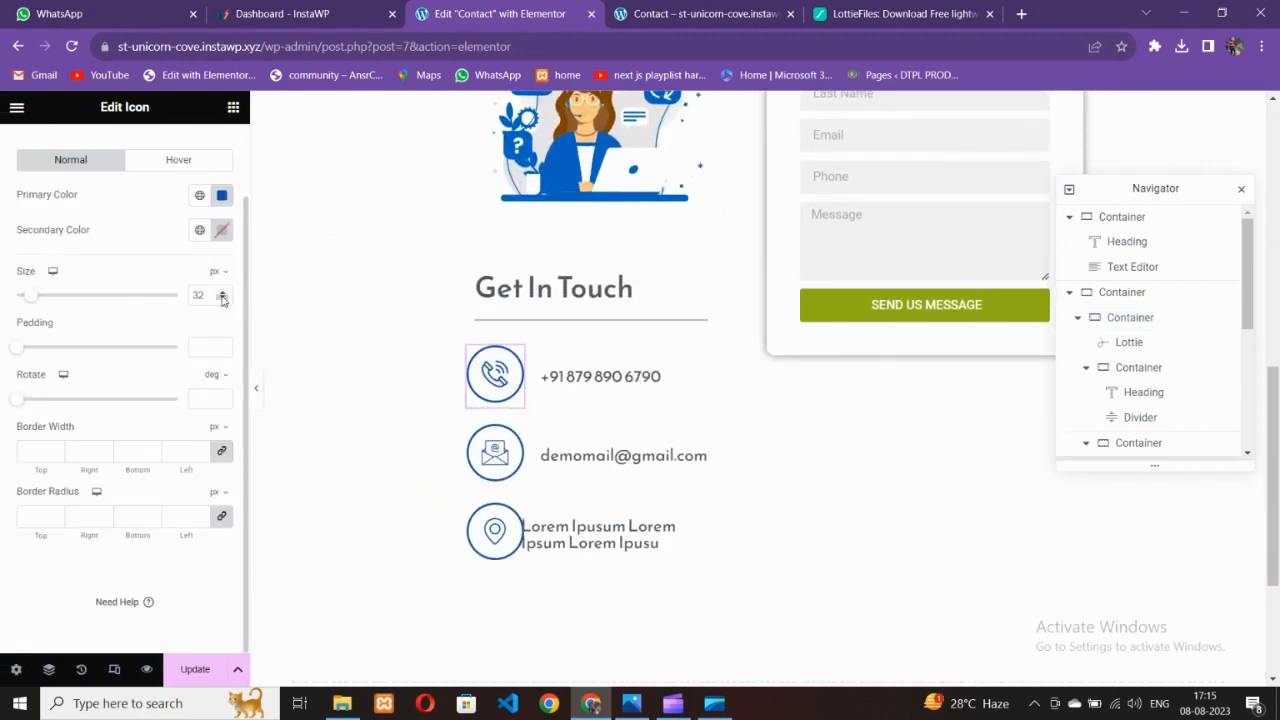
click(222, 300)
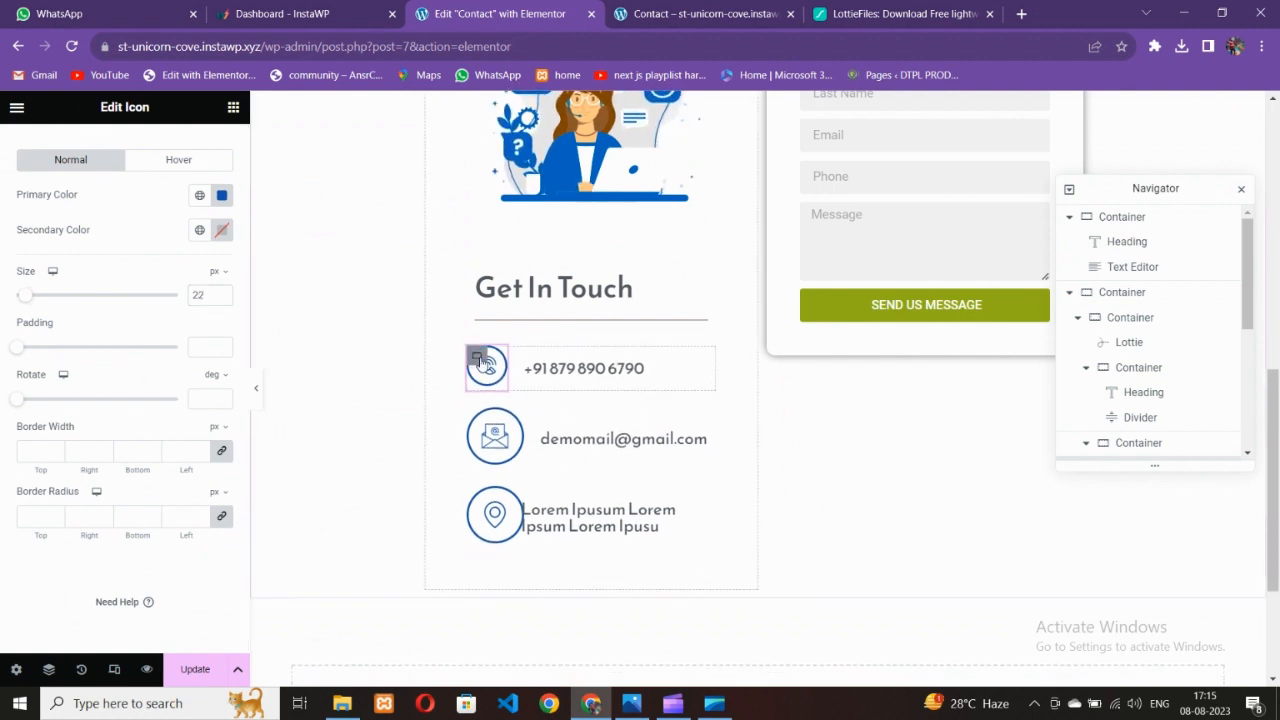
click(479, 360)
right_click(491, 368)
click(531, 340)
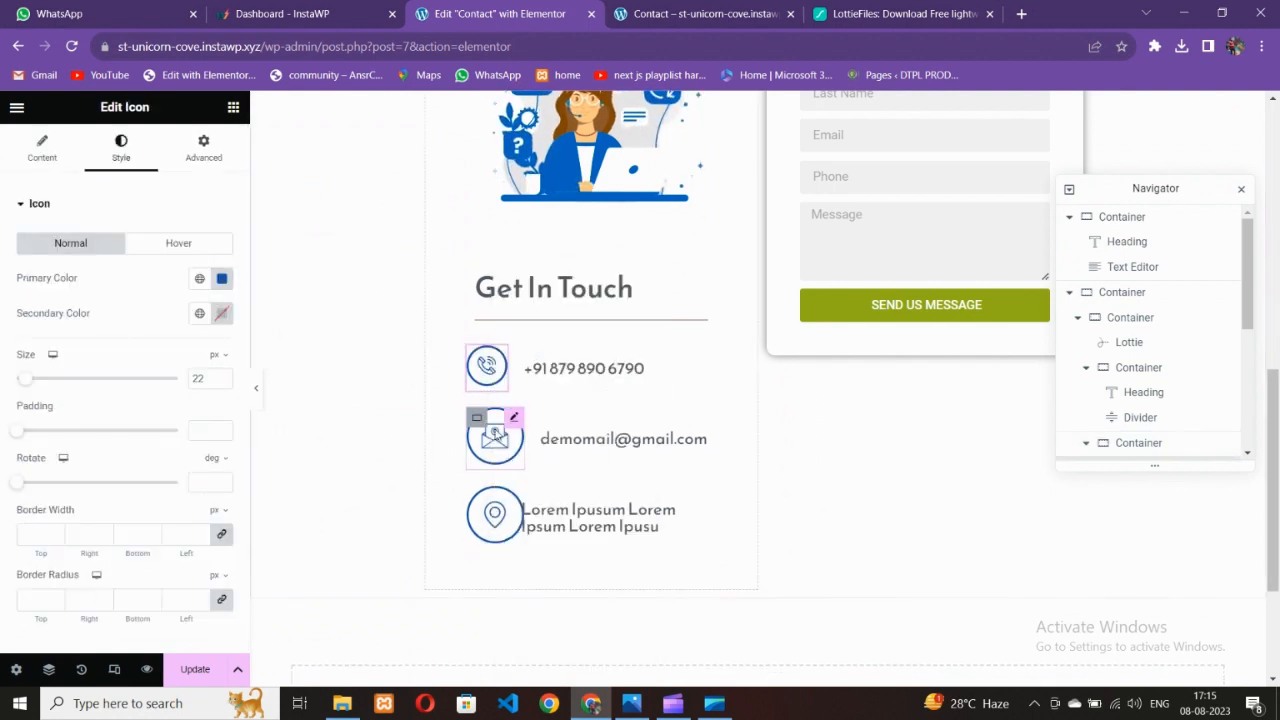
right_click(495, 432)
click(530, 384)
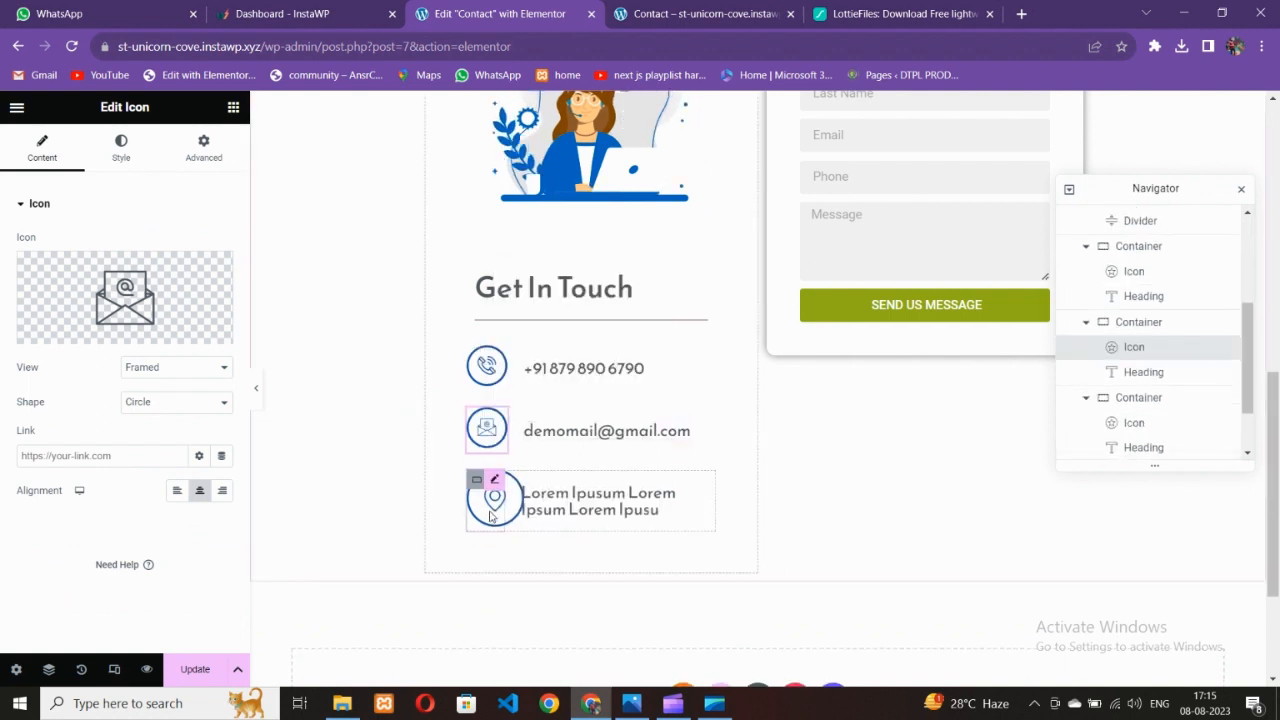
right_click(491, 516)
click(530, 383)
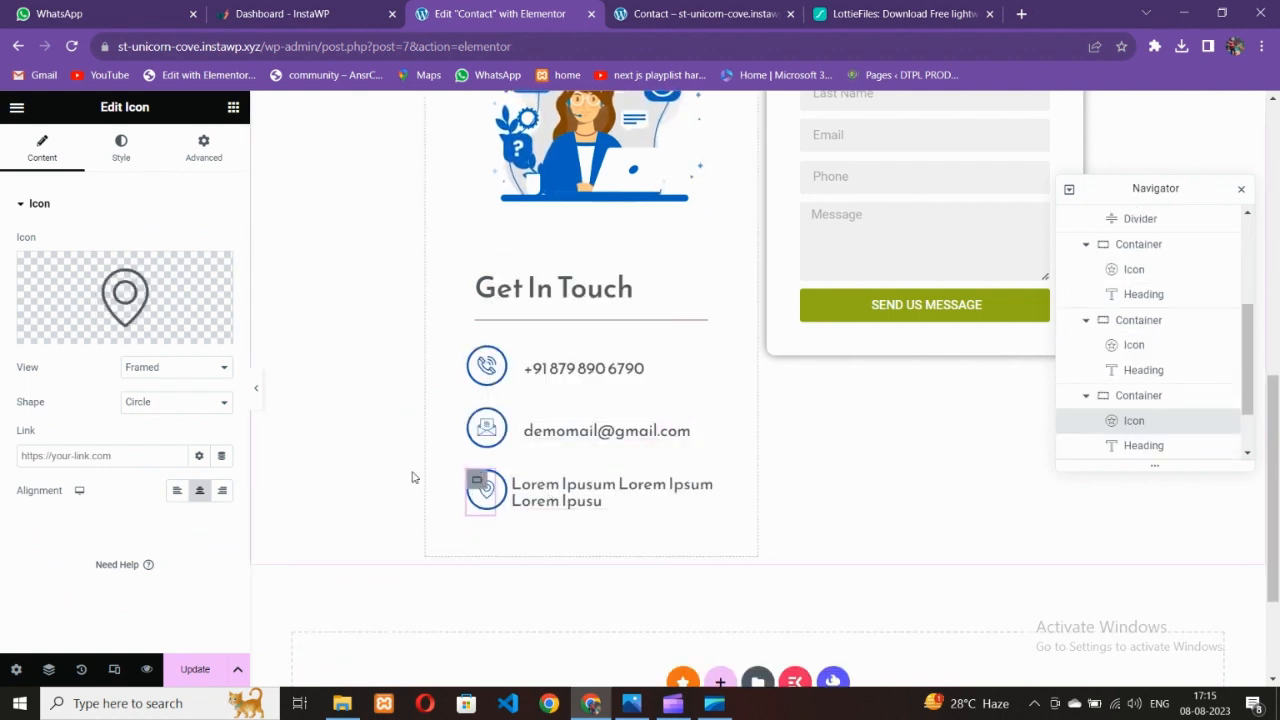
Save the page and compare the reloaded live Contact page with the reference design
click(194, 669)
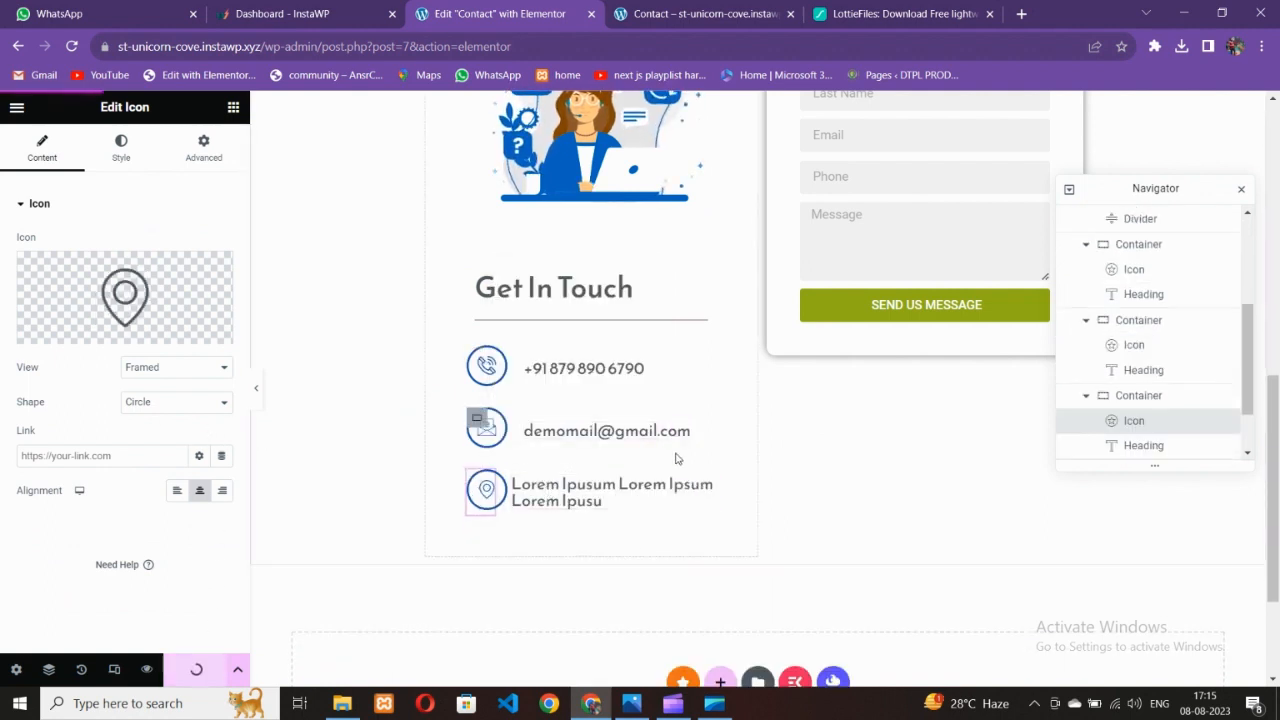
scroll(675, 458, up, 6)
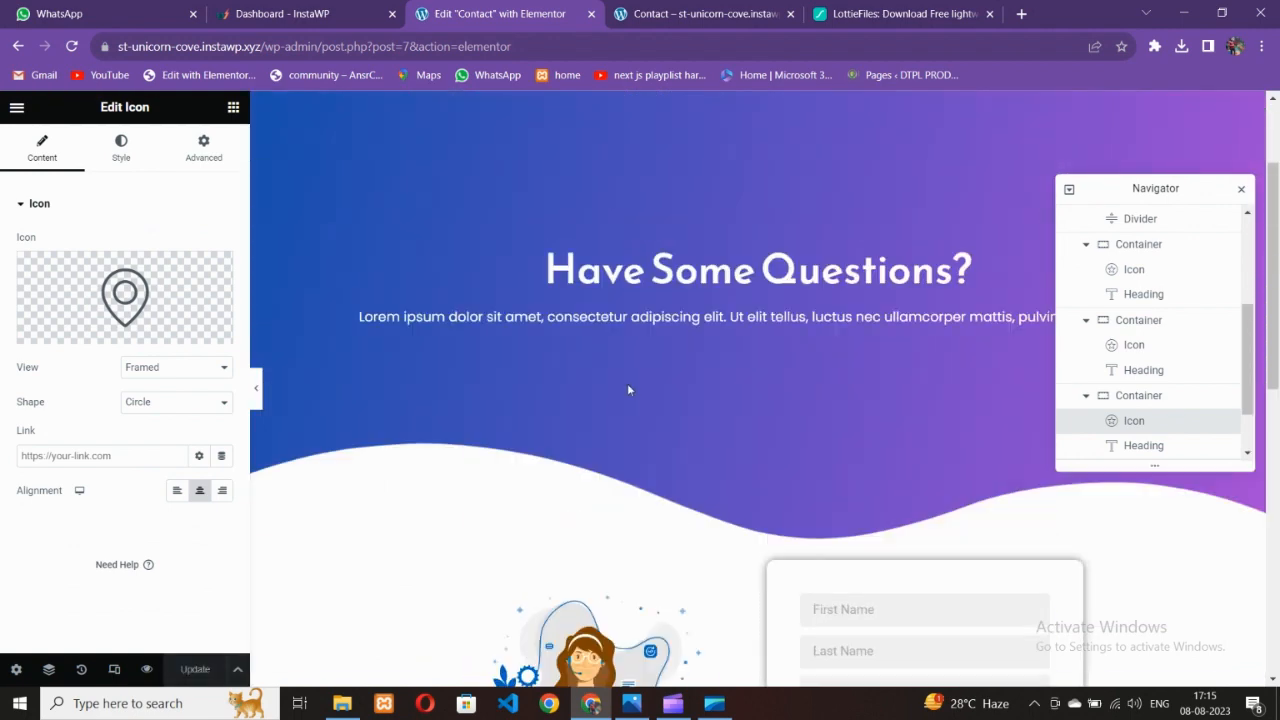
click(664, 10)
click(72, 47)
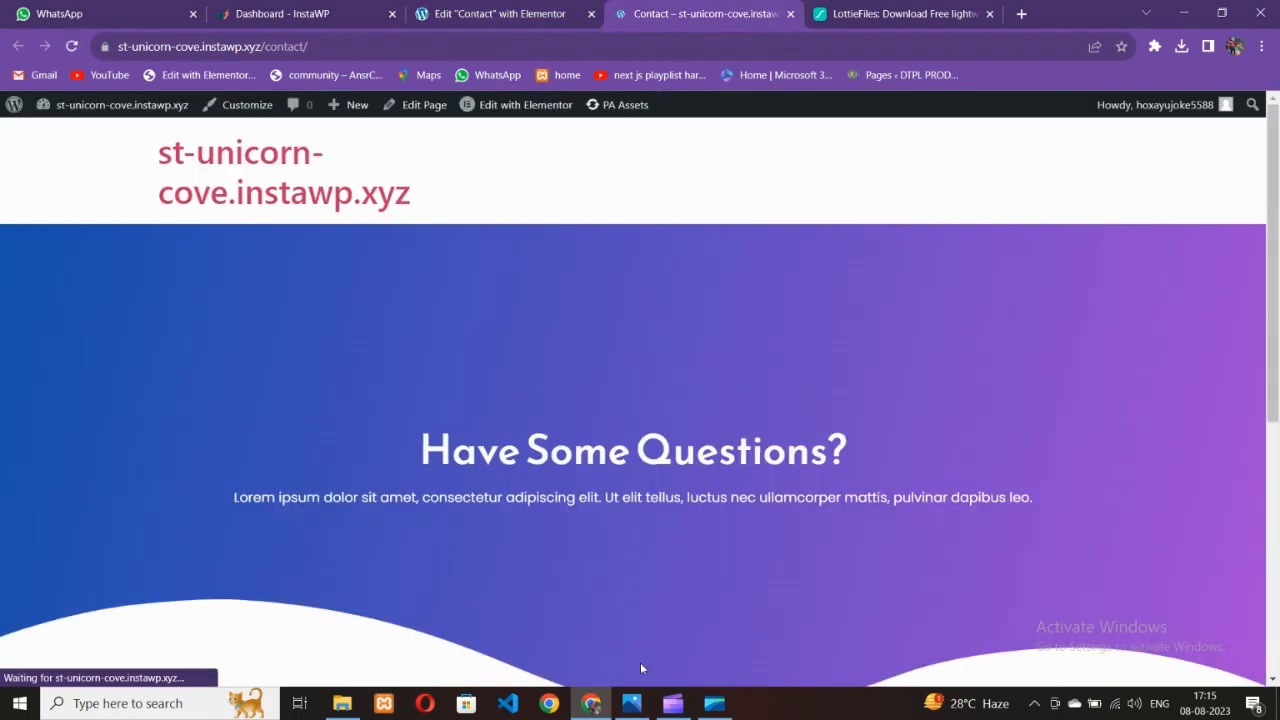
click(631, 703)
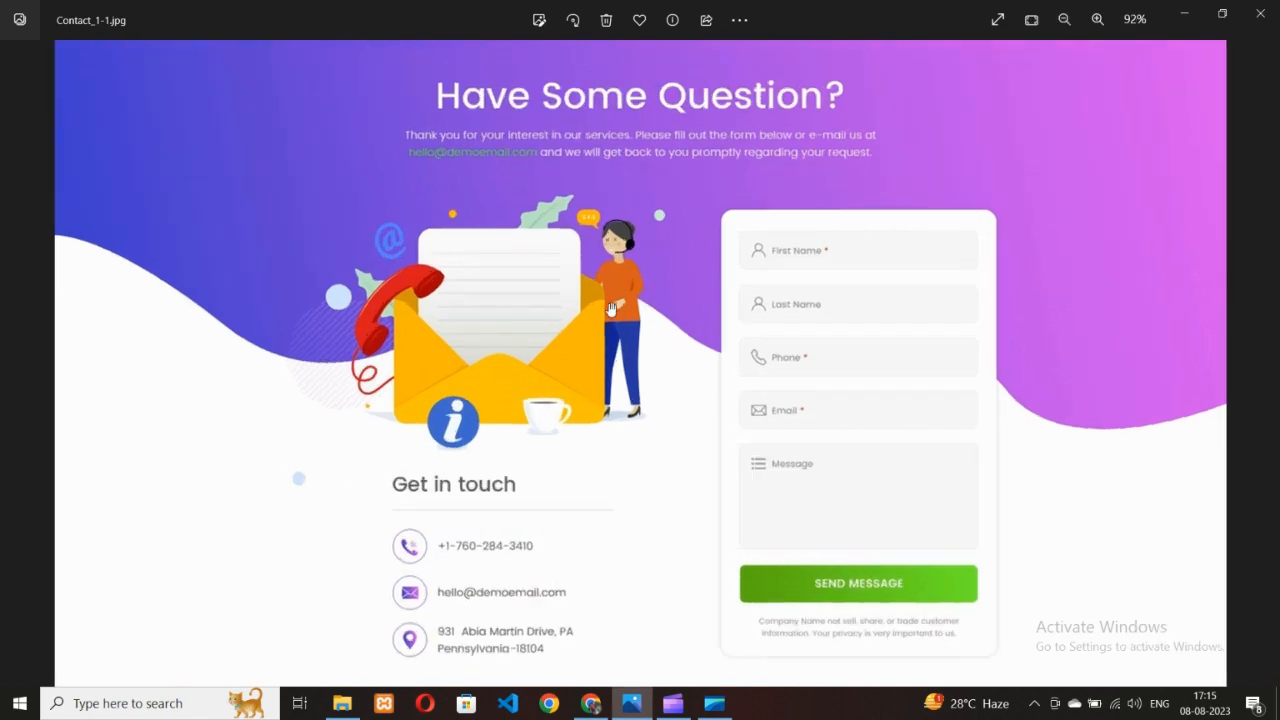
scroll(611, 310, down, 1)
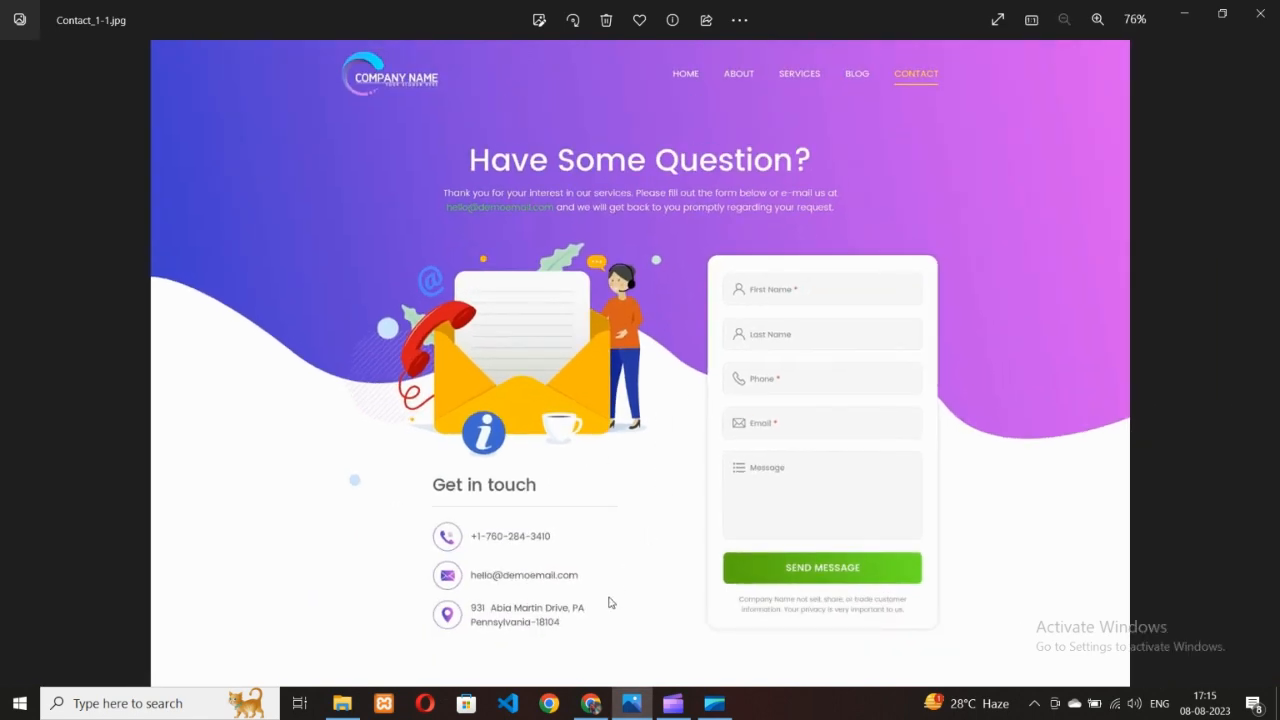
click(591, 703)
scroll(754, 543, down, 2)
click(543, 12)
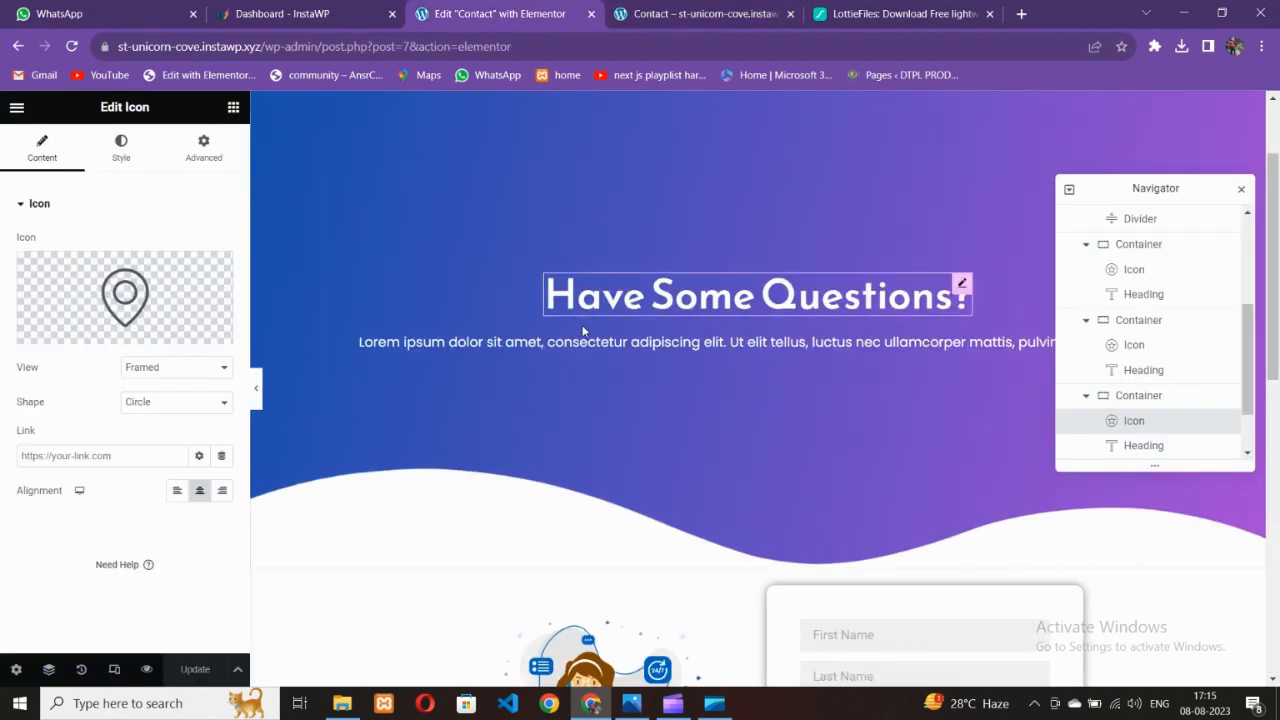
Add a Text Editor placeholder paragraph beneath the Send Us Message button and save the page
scroll(610, 365, down, 6)
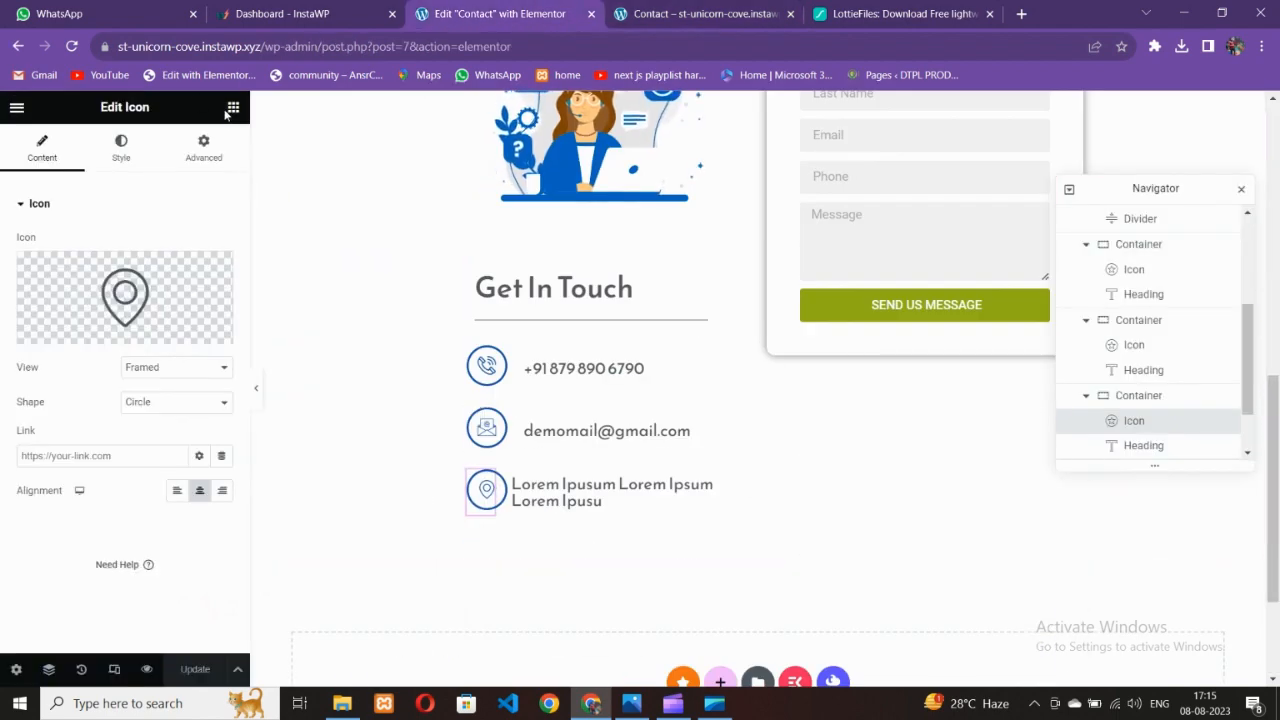
drag(78, 473, 884, 308)
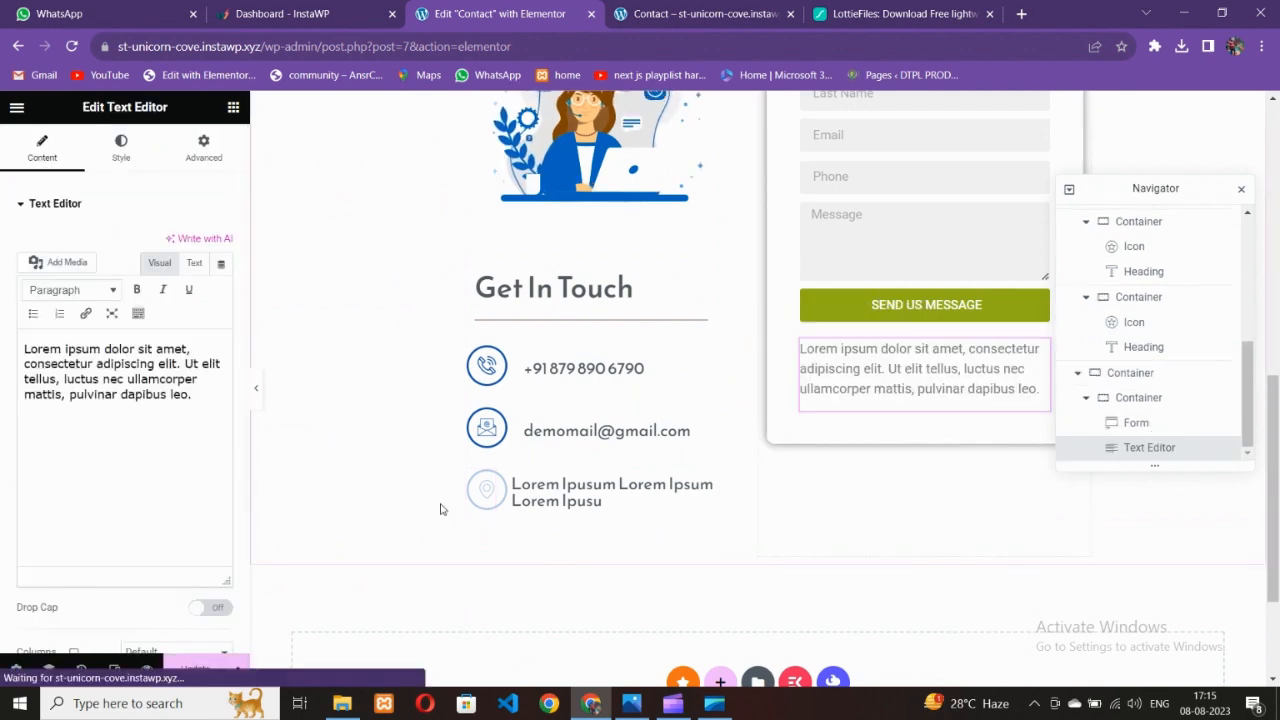
click(194, 668)
scroll(687, 432, up, 5)
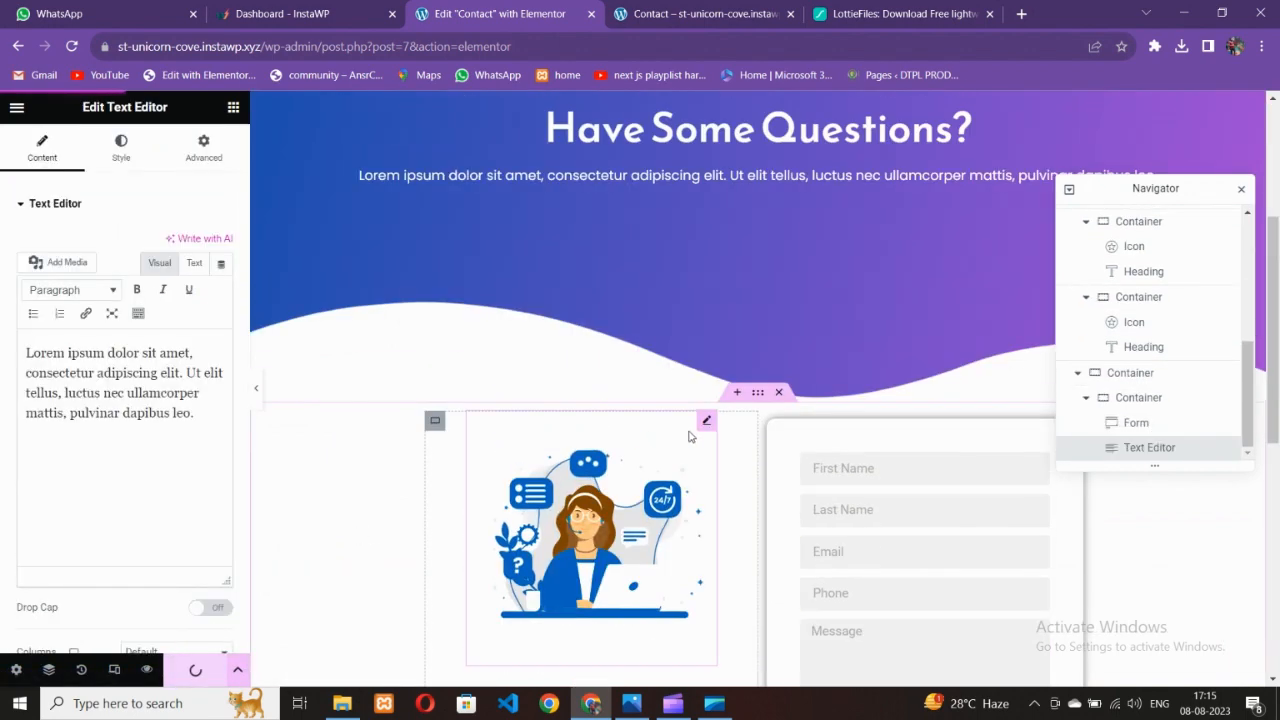
scroll(687, 432, down, 4)
scroll(680, 430, up, 2)
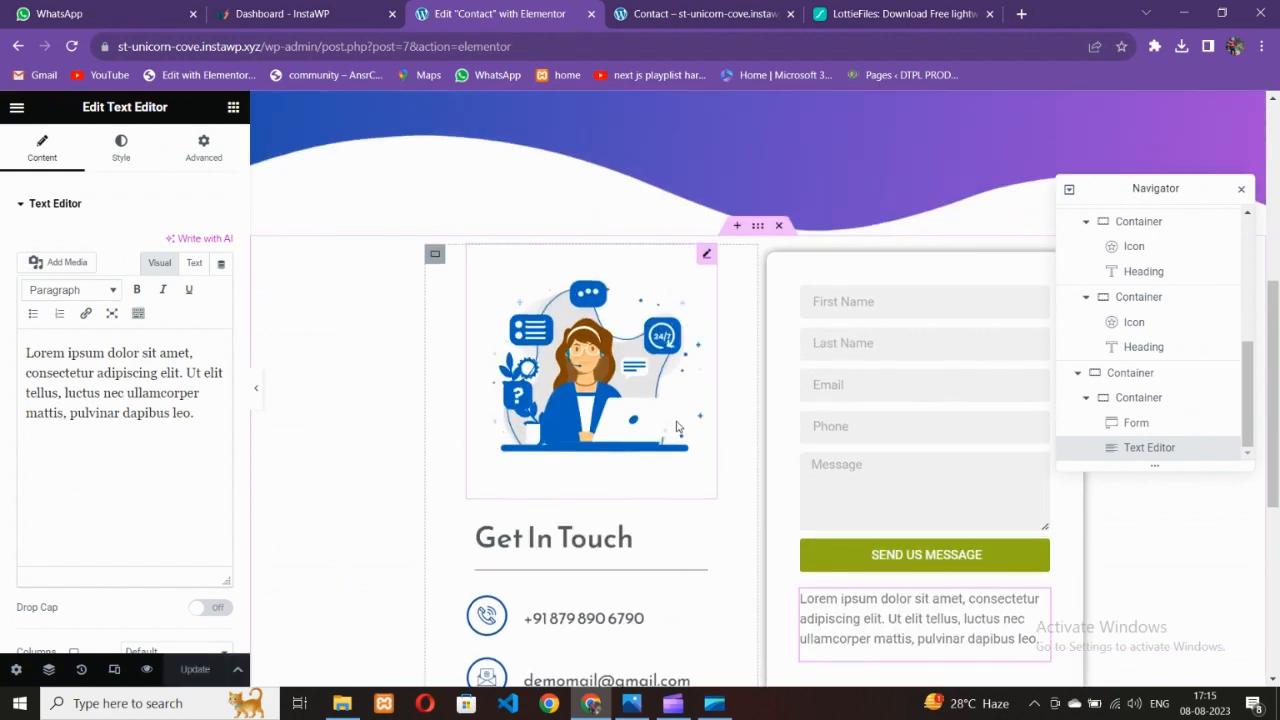
scroll(678, 426, up, 1)
click(690, 14)
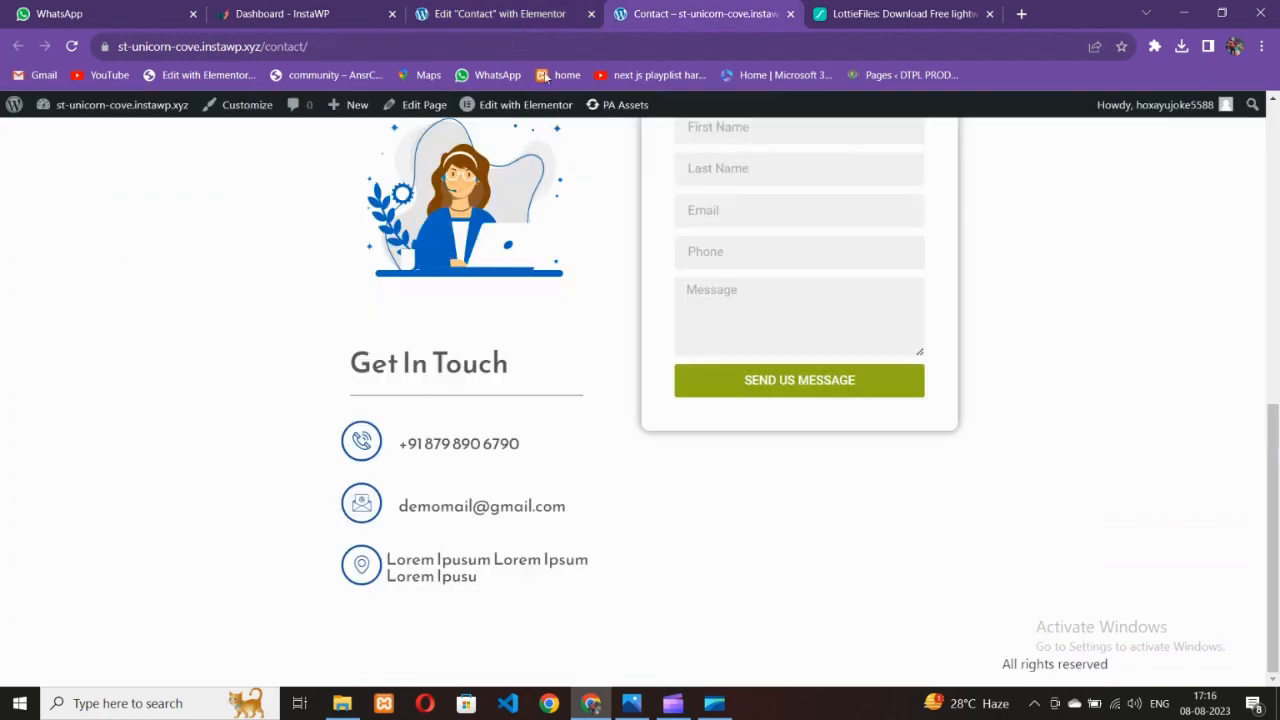
Reload the live Contact page and scroll through the new text block
click(74, 46)
scroll(622, 425, up, 5)
scroll(624, 425, down, 4)
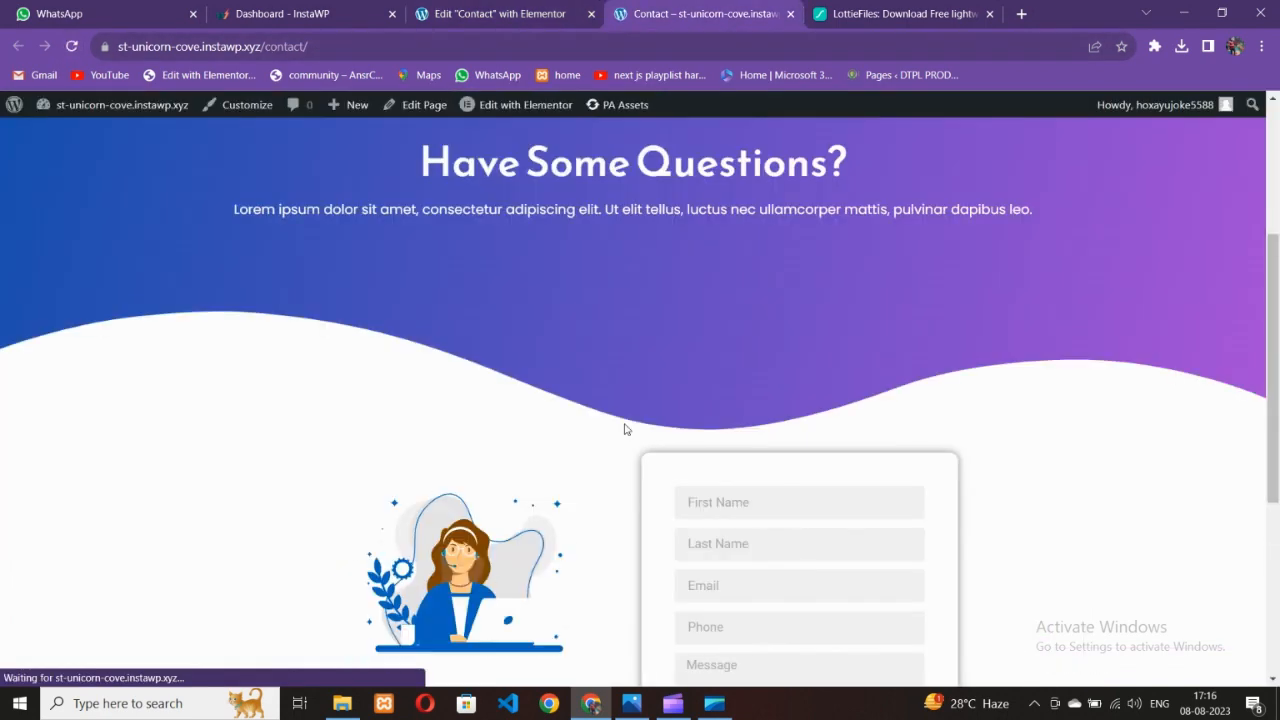
scroll(623, 424, down, 2)
scroll(623, 424, up, 3)
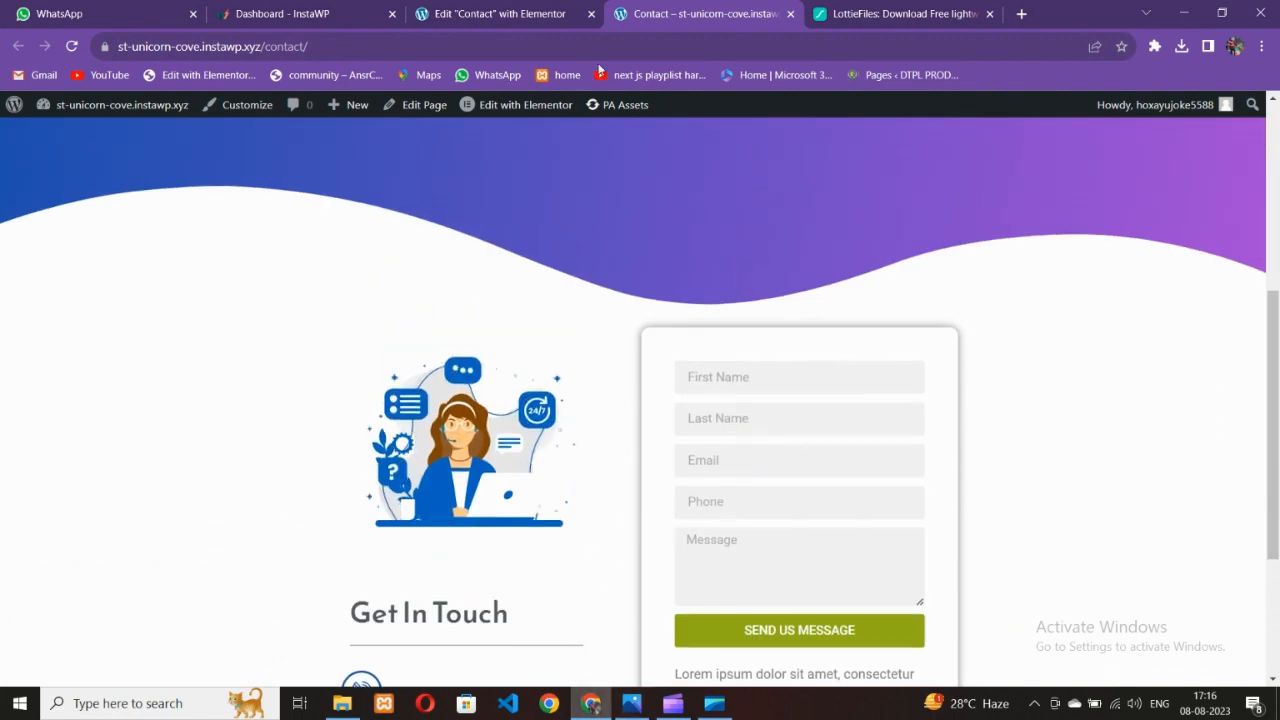
Open the Lottie illustration's settings in the Elementor editor
click(540, 14)
scroll(578, 386, down, 2)
click(580, 376)
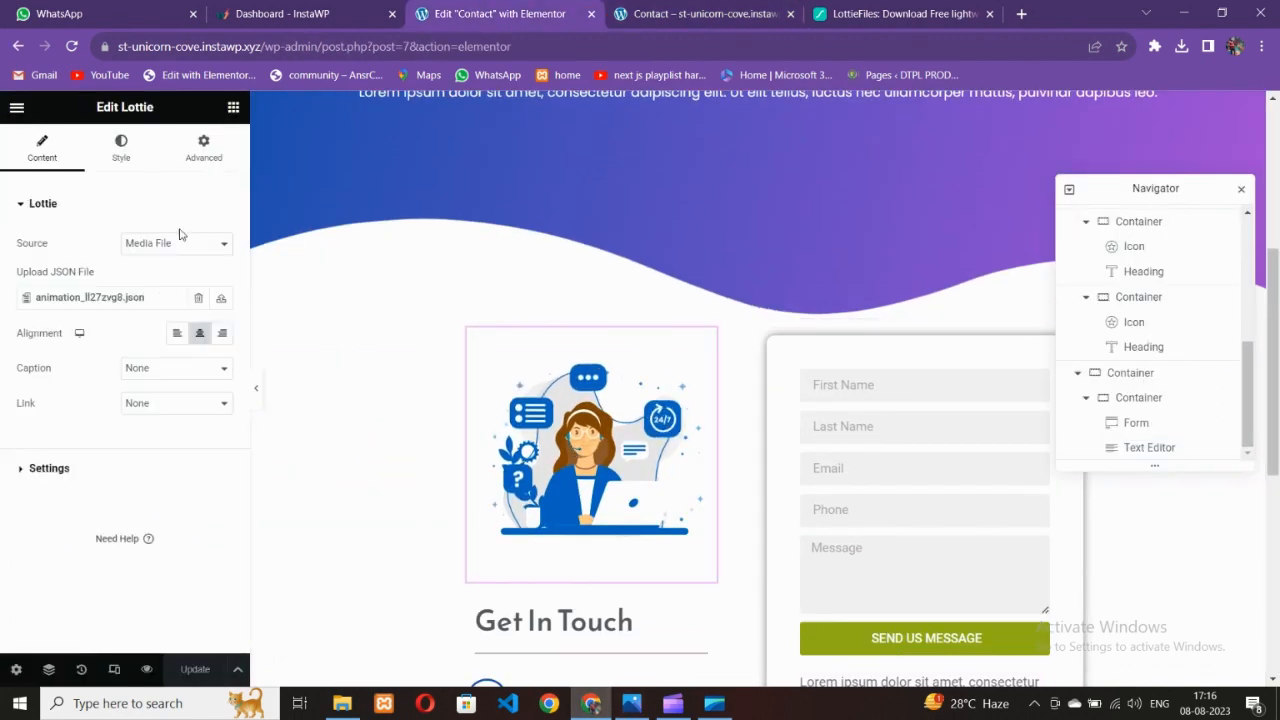
Set the illustration column's left and right padding to 30 px each
click(120, 150)
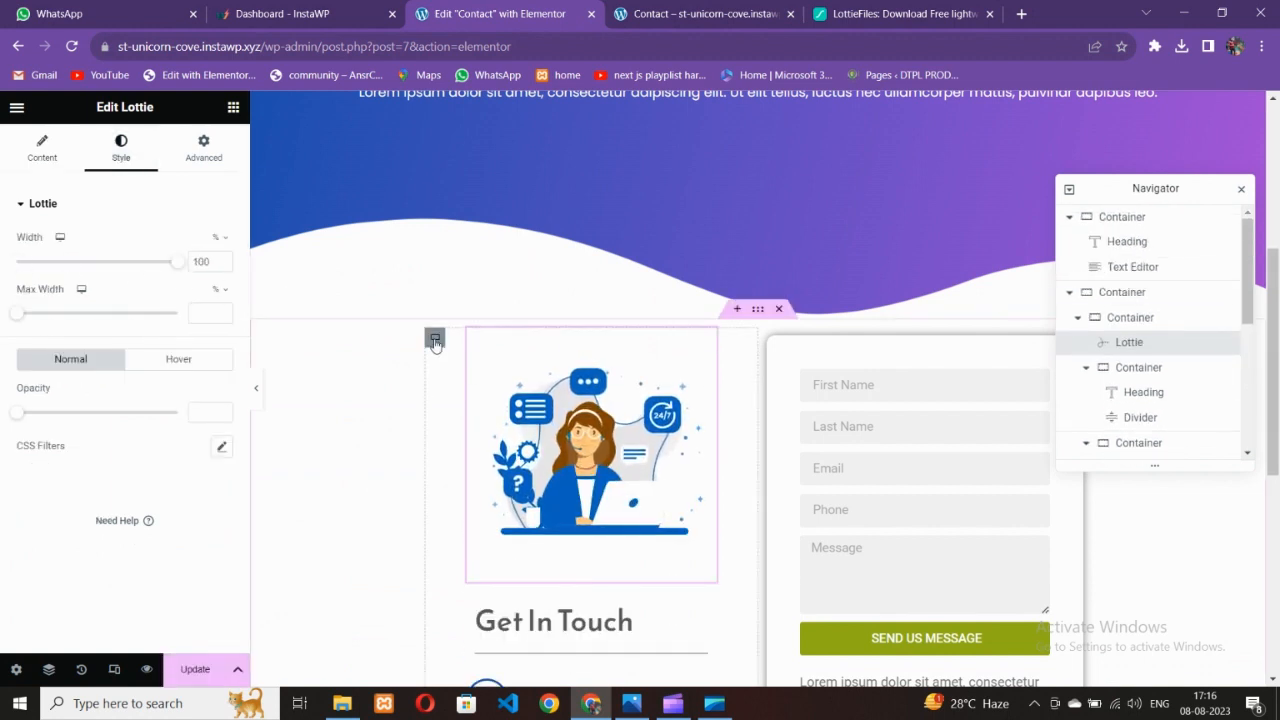
click(435, 338)
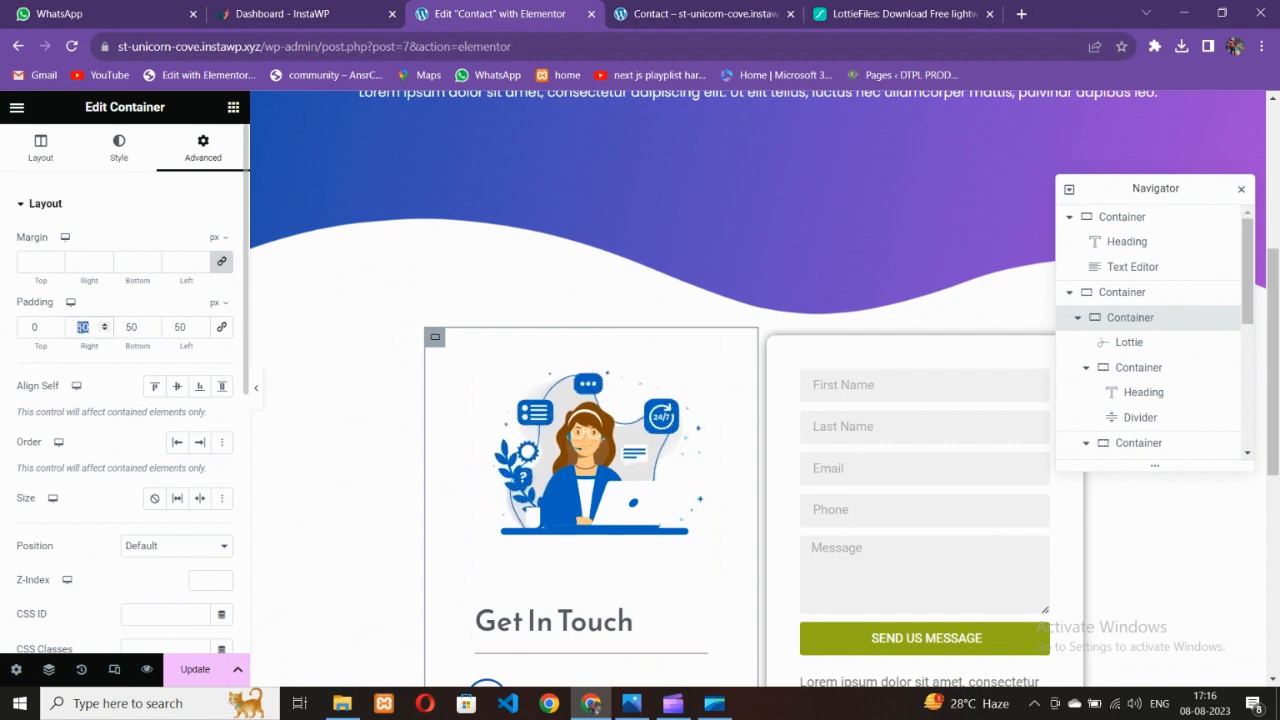
text(40)
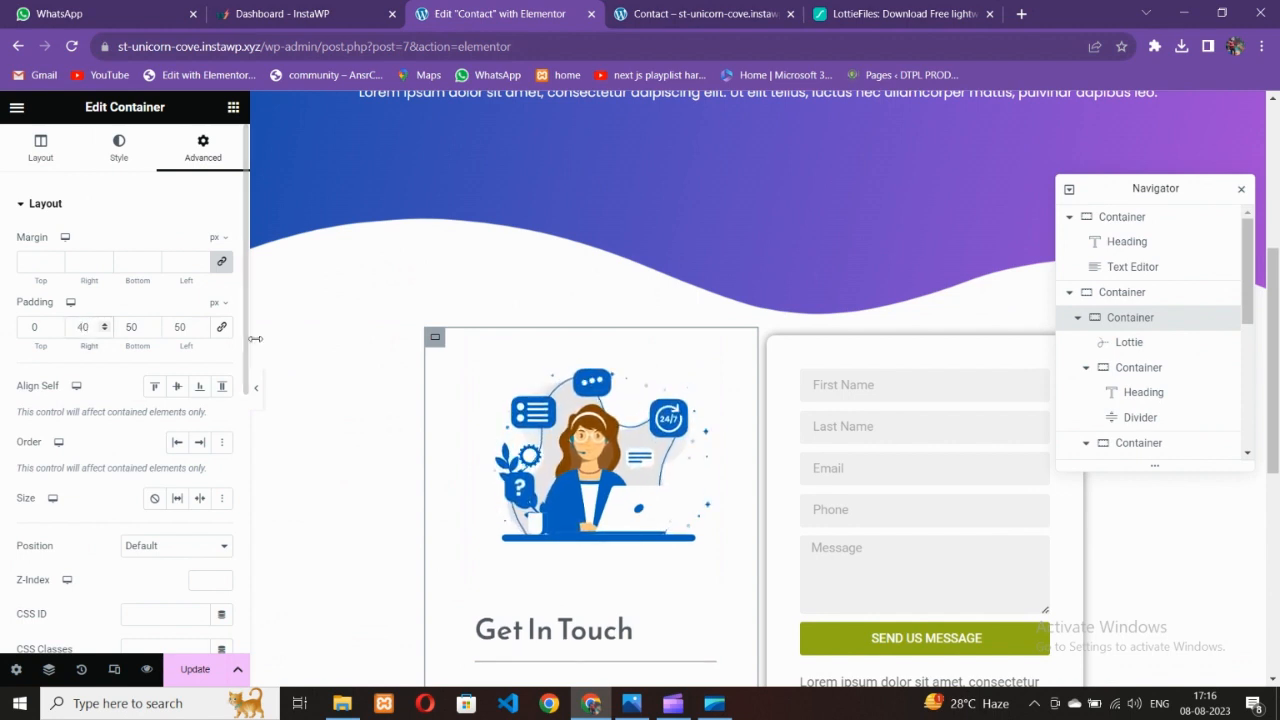
text(40)
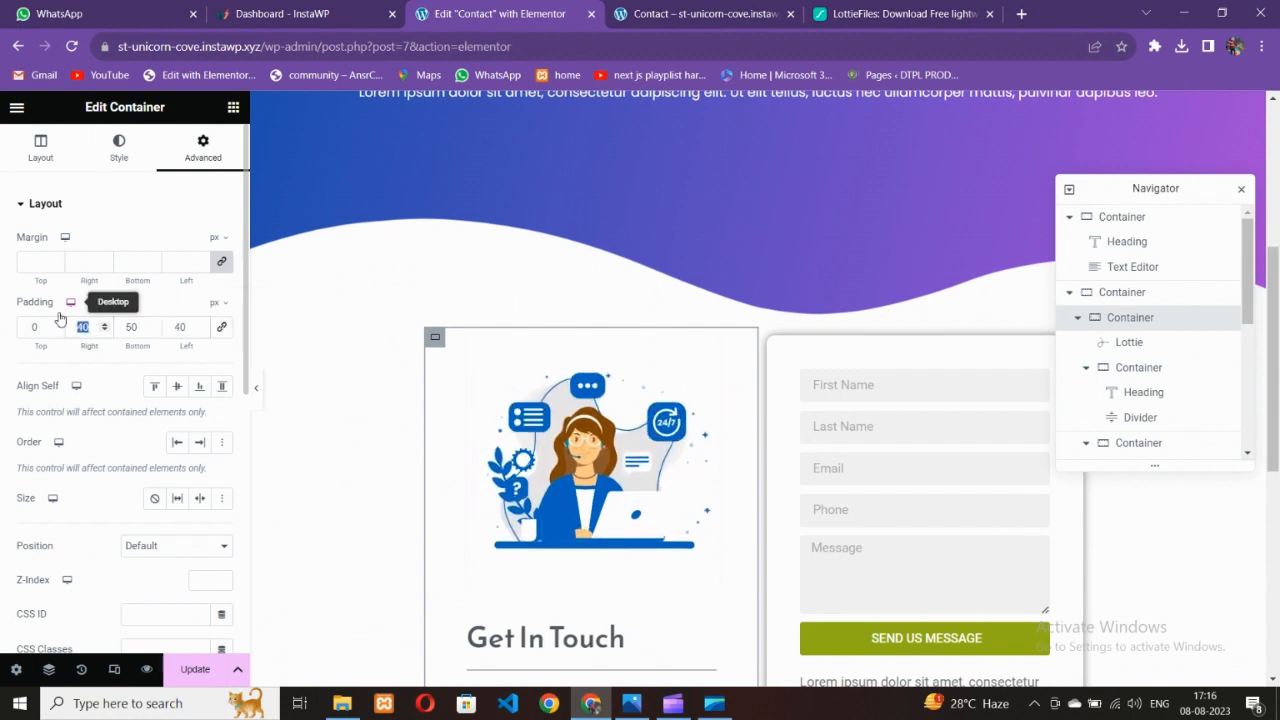
text(30)
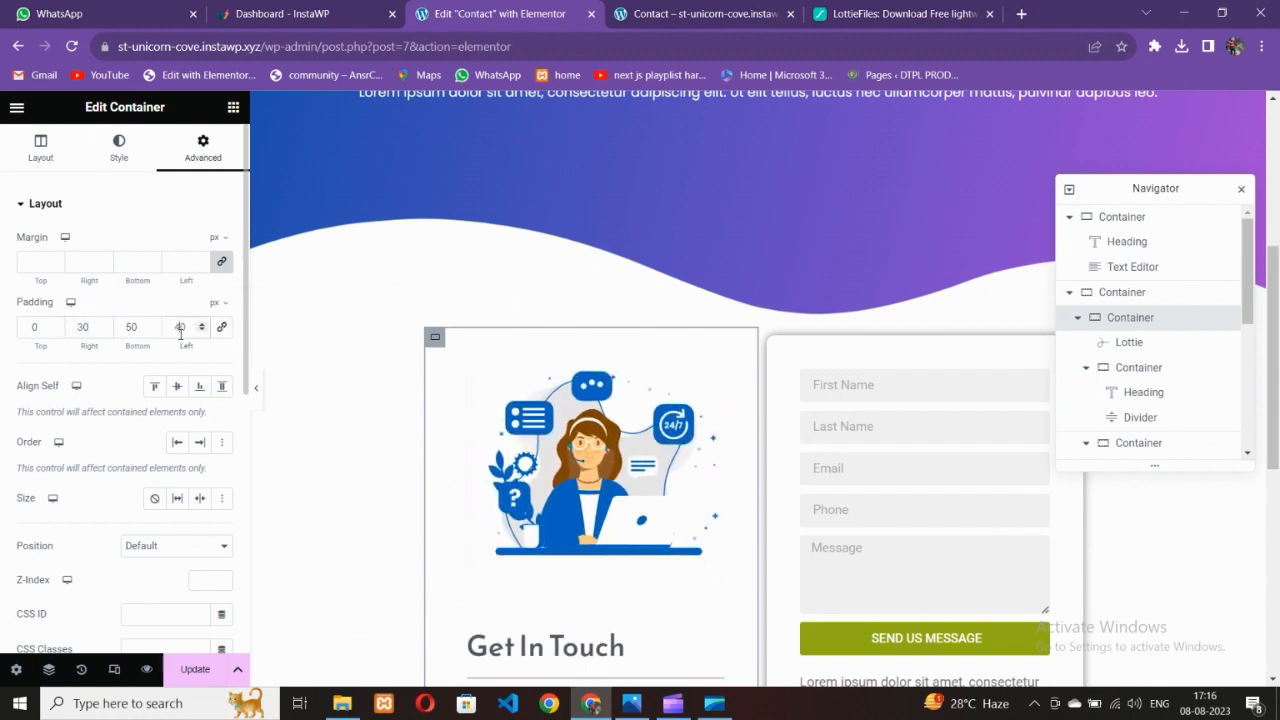
text(30)
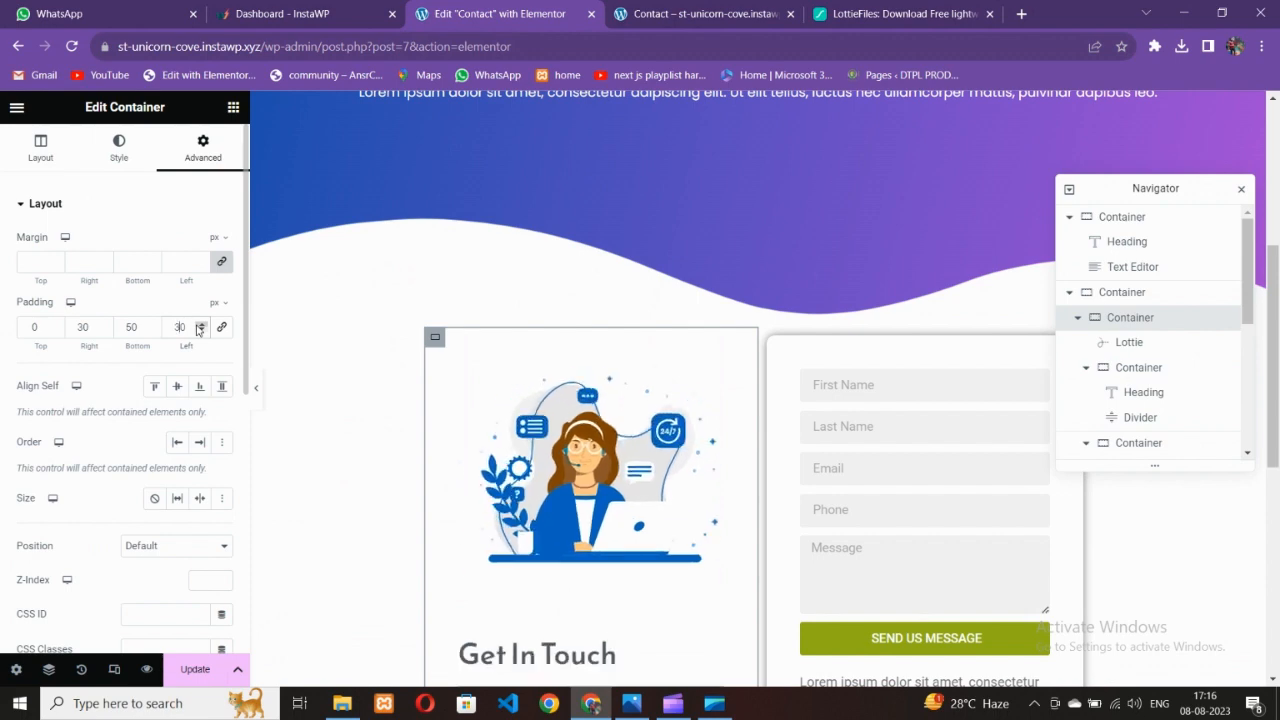
click(260, 396)
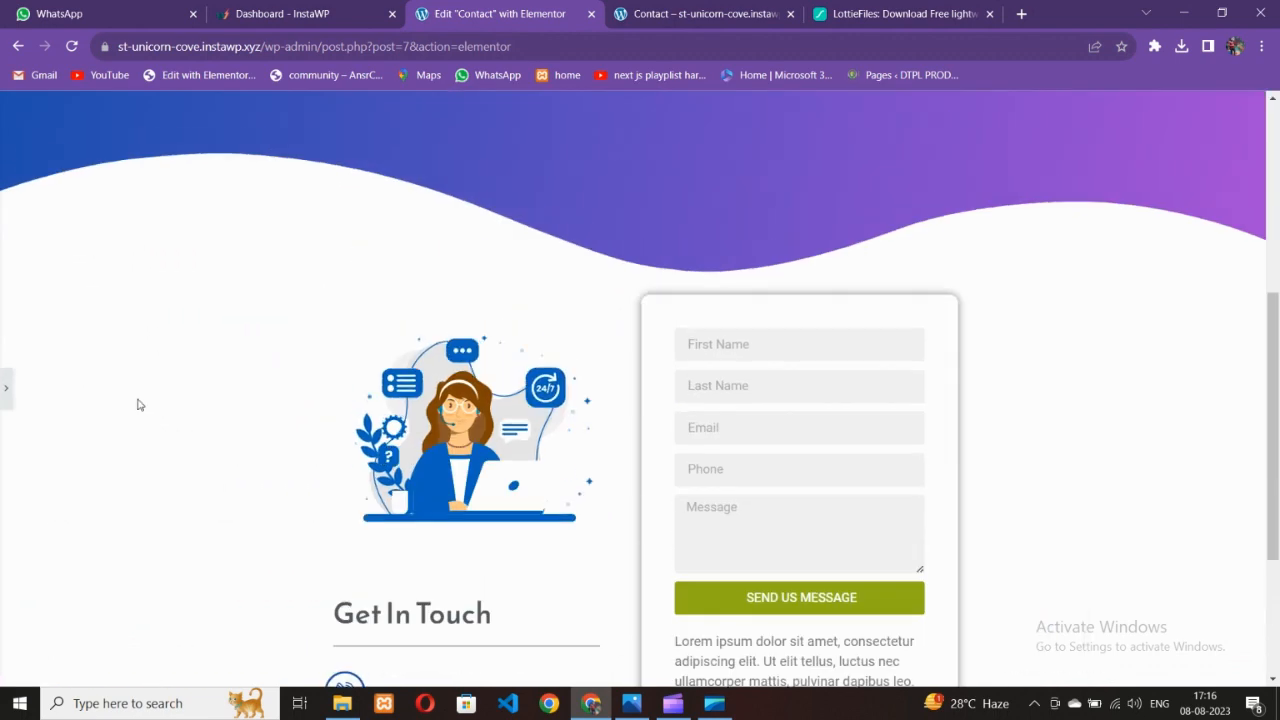
Select the outer contact container and clear its 800 px width value
click(4, 393)
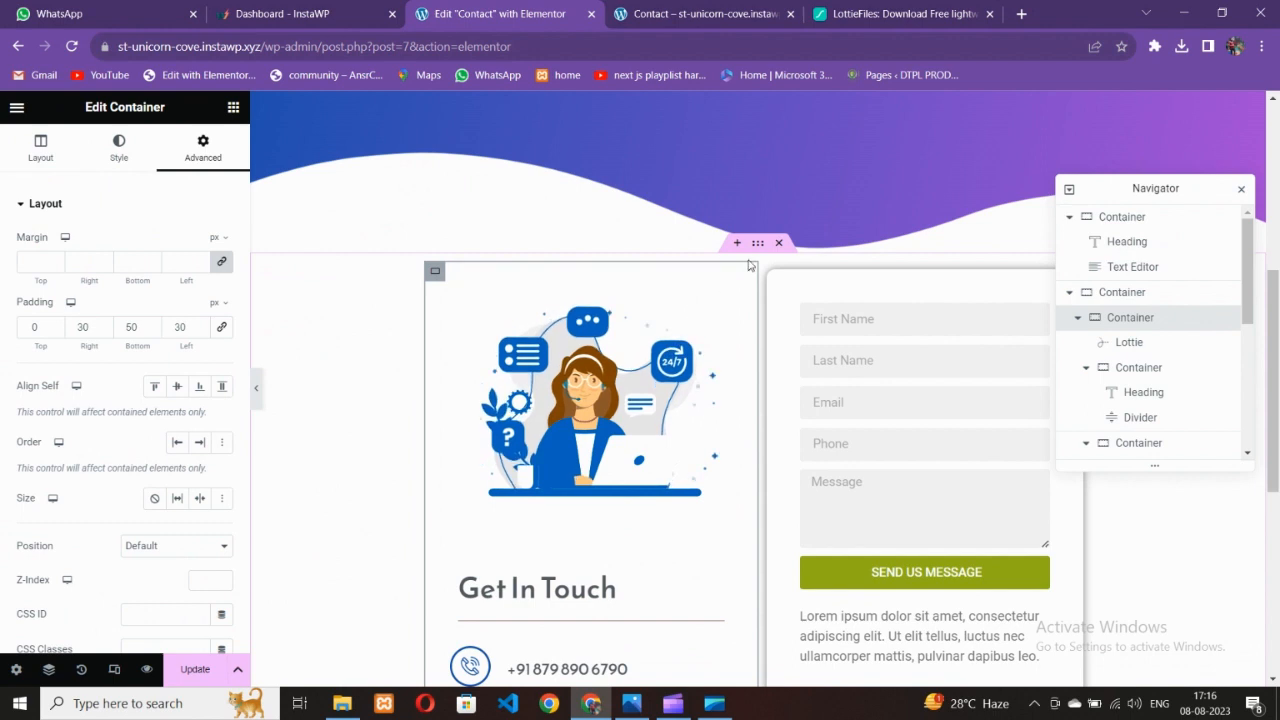
click(267, 297)
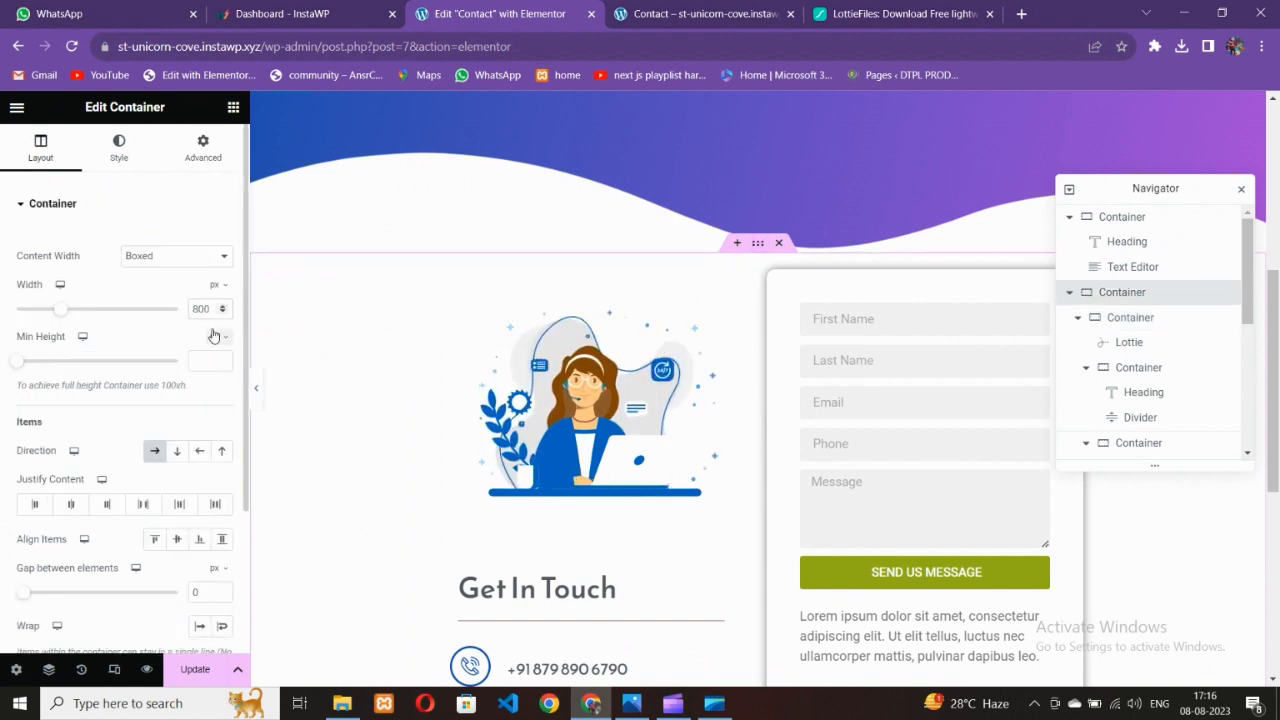
key(BackSpace)
Try contact section widths of 700 and 900 px and preview the result
text(7)
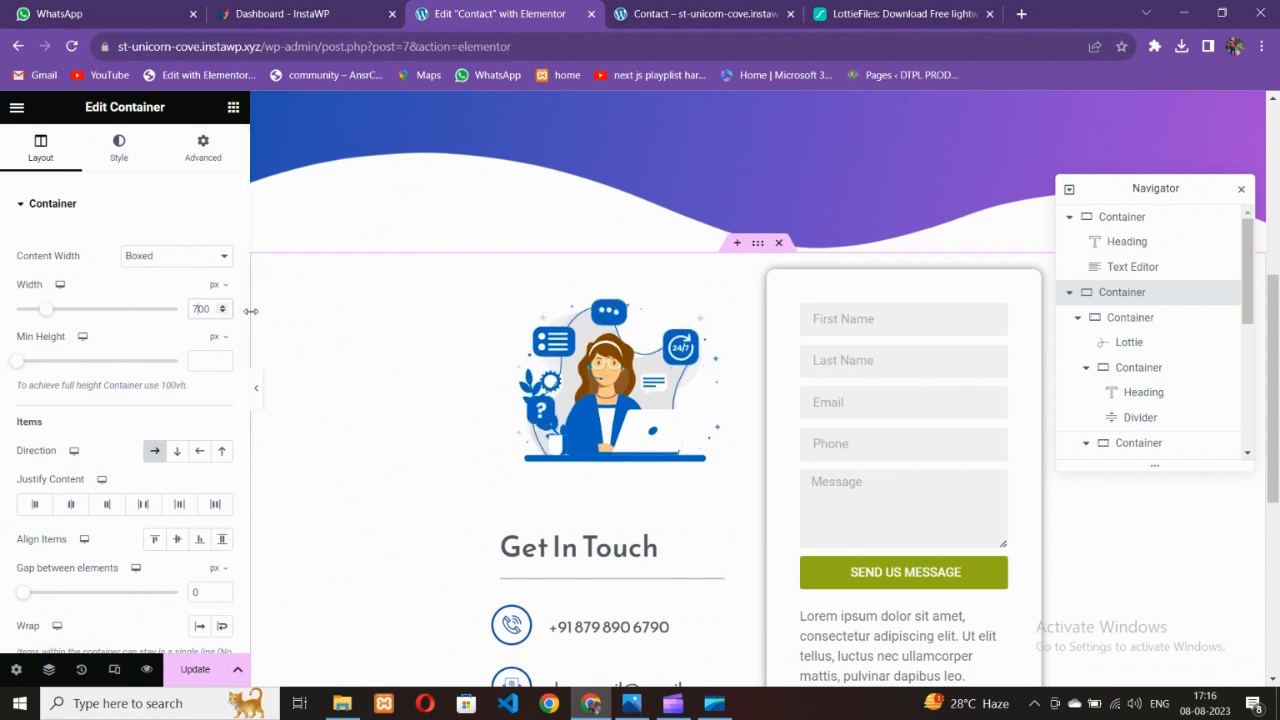
key(BackSpace)
text(9)
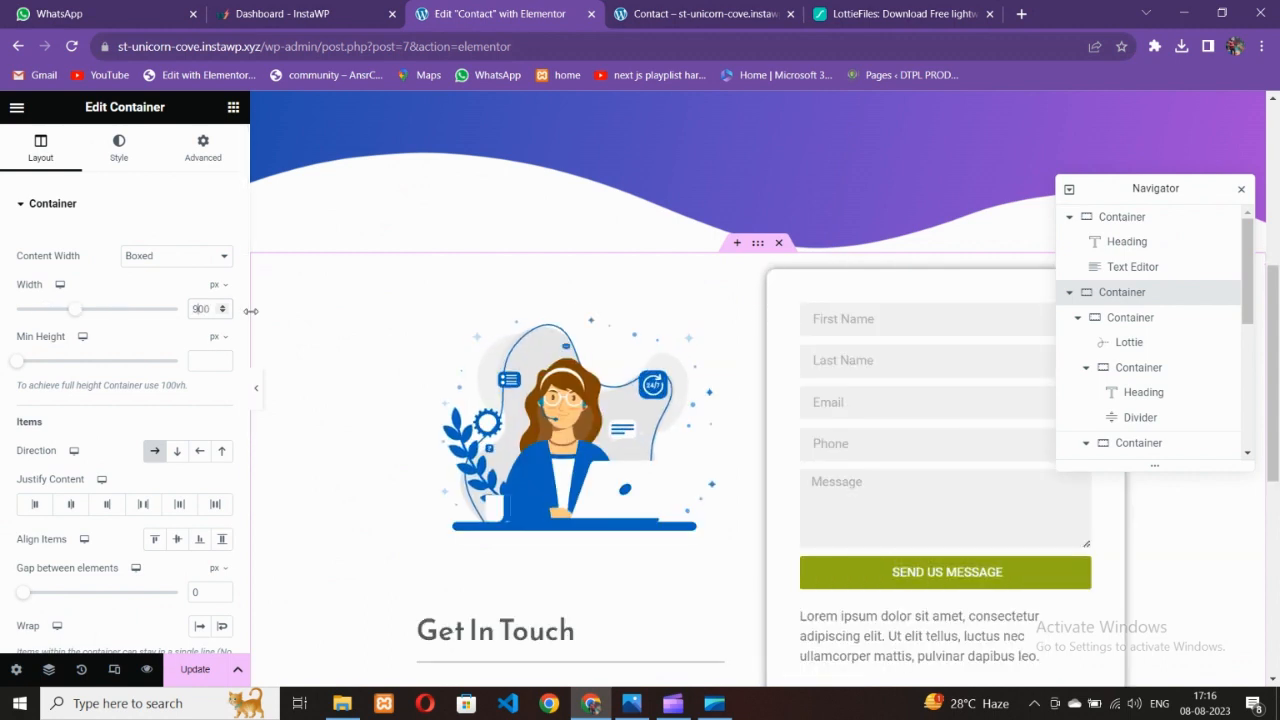
click(259, 398)
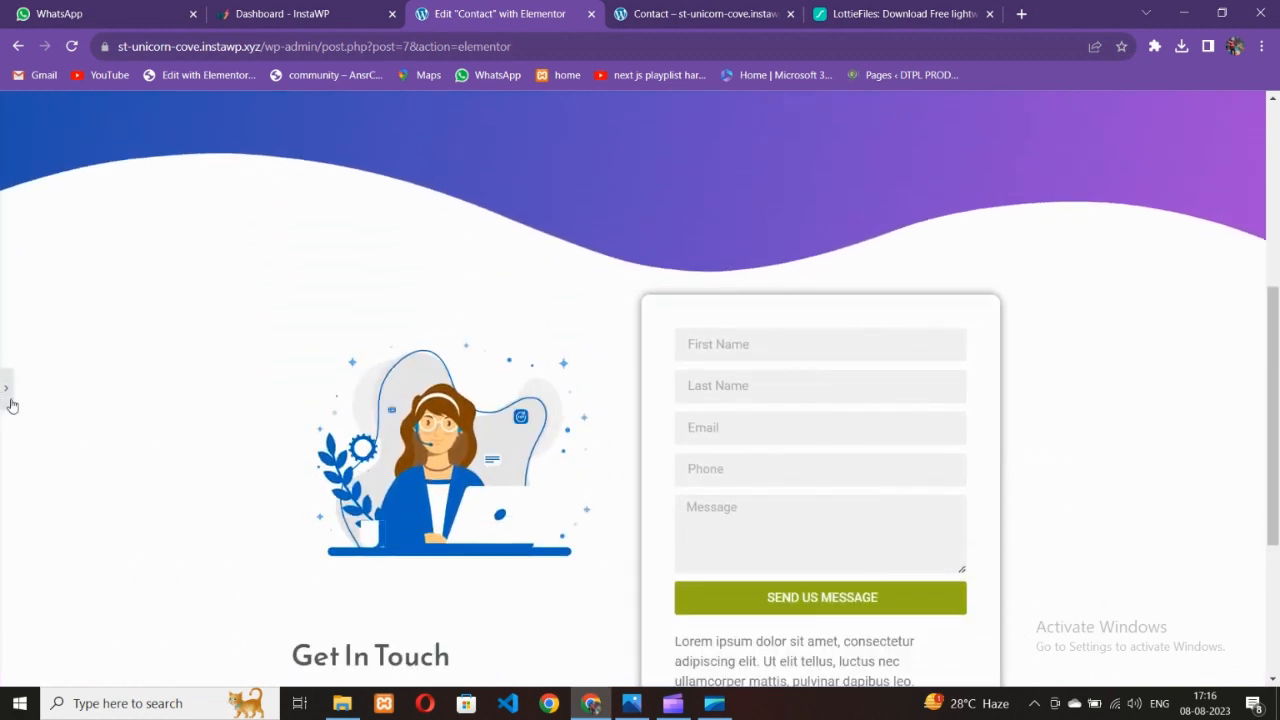
click(10, 398)
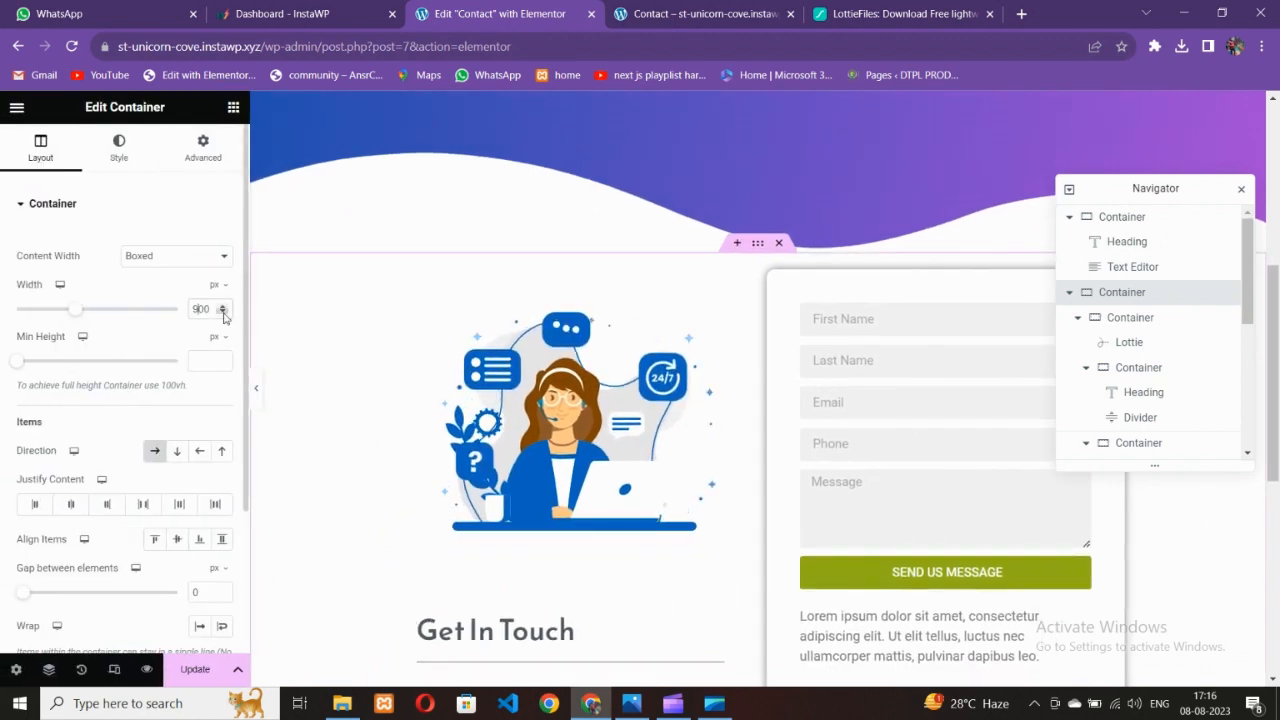
Restore the section width to 800 px and save the page
key(BackSpace)
text(8)
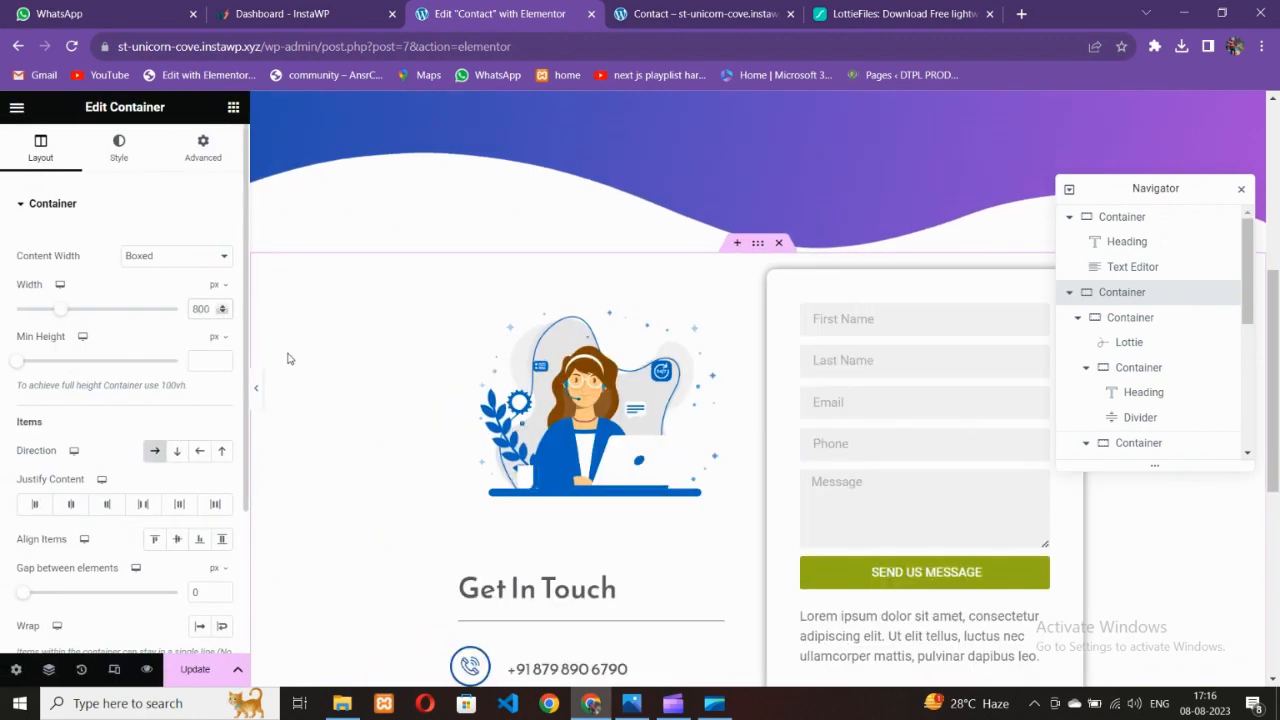
click(195, 669)
scroll(658, 455, down, 3)
scroll(655, 455, up, 3)
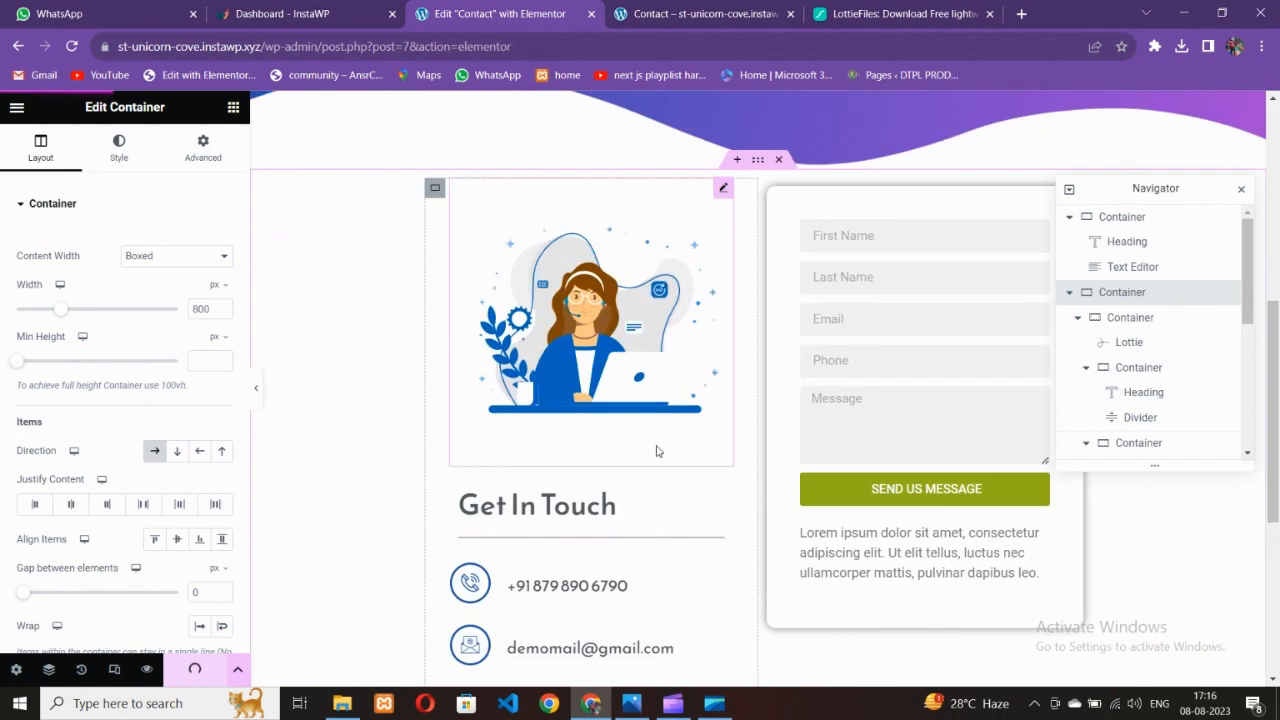
click(700, 13)
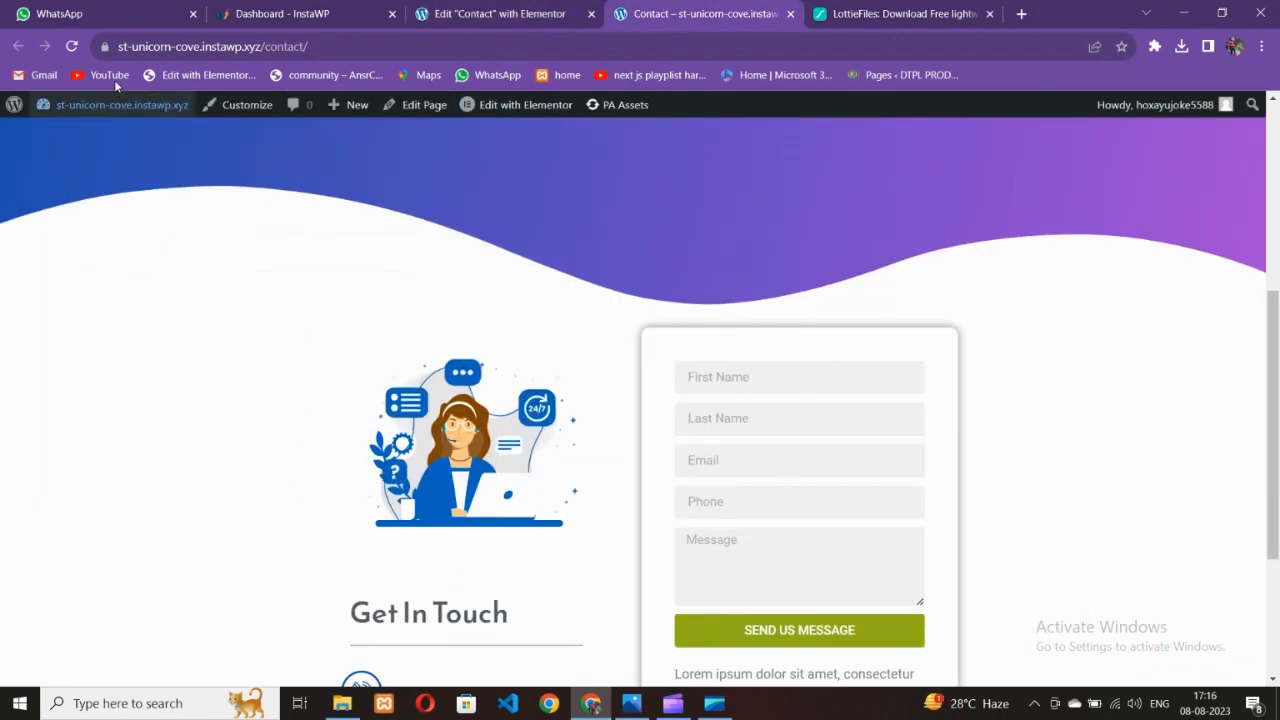
Compare the live Contact page with the reference design image before returning to the editor
click(636, 704)
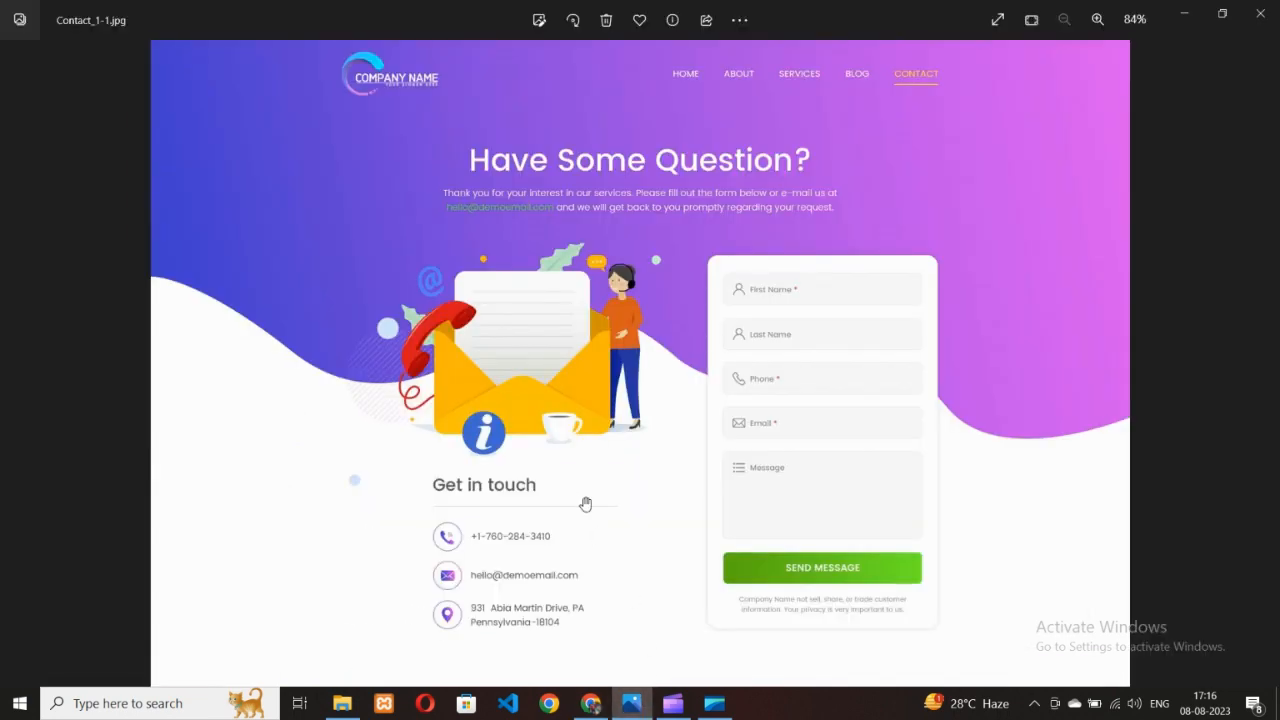
scroll(585, 504, up, 1)
scroll(591, 503, down, 2)
click(591, 702)
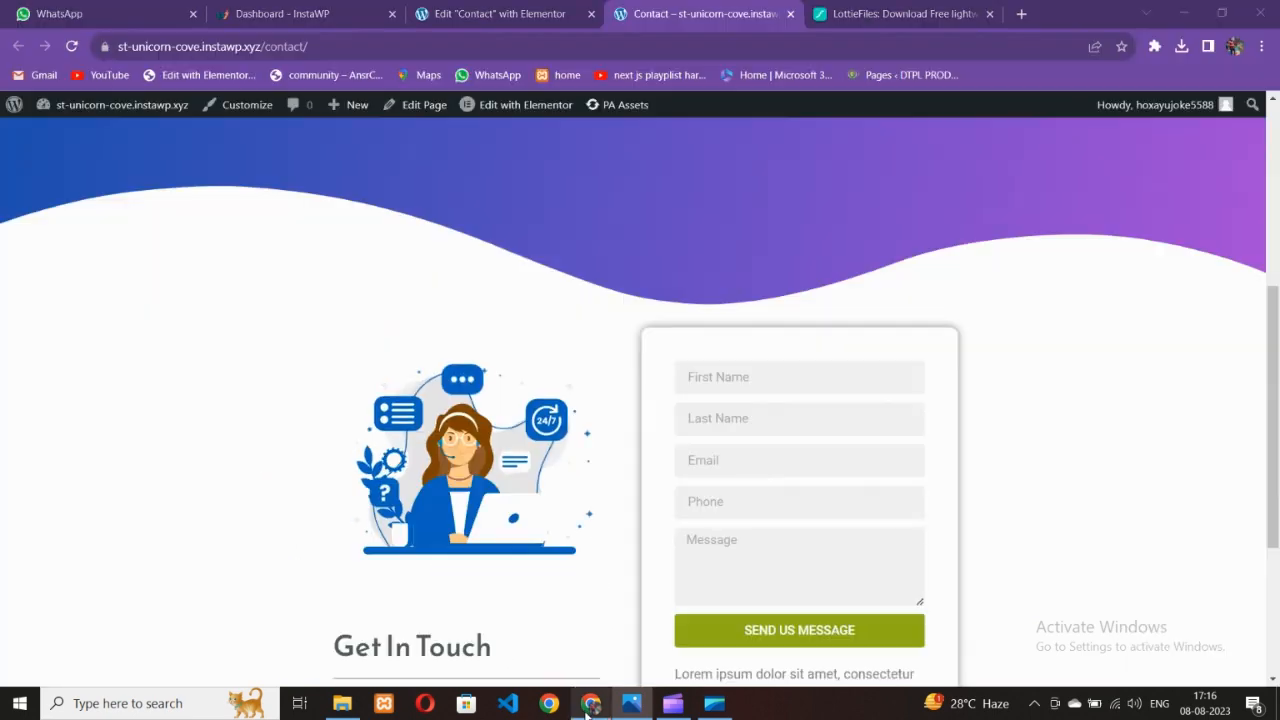
scroll(634, 449, up, 4)
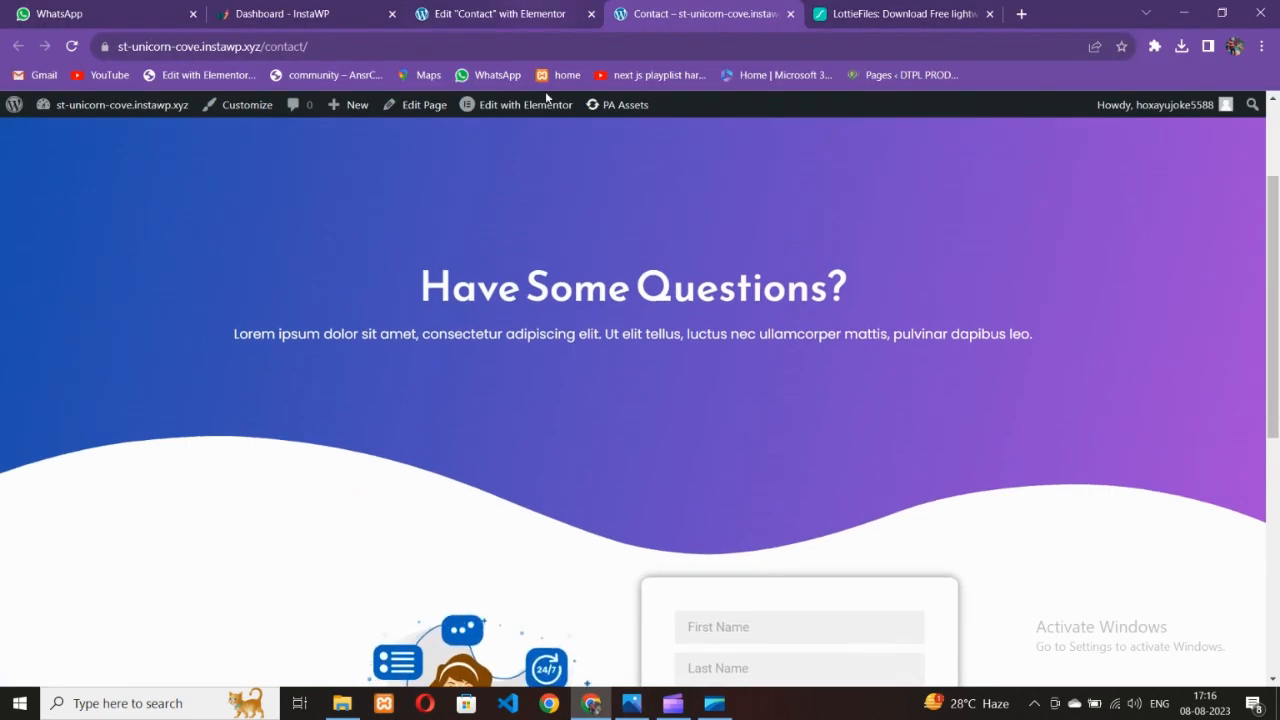
scroll(691, 460, down, 4)
scroll(691, 460, up, 3)
click(560, 15)
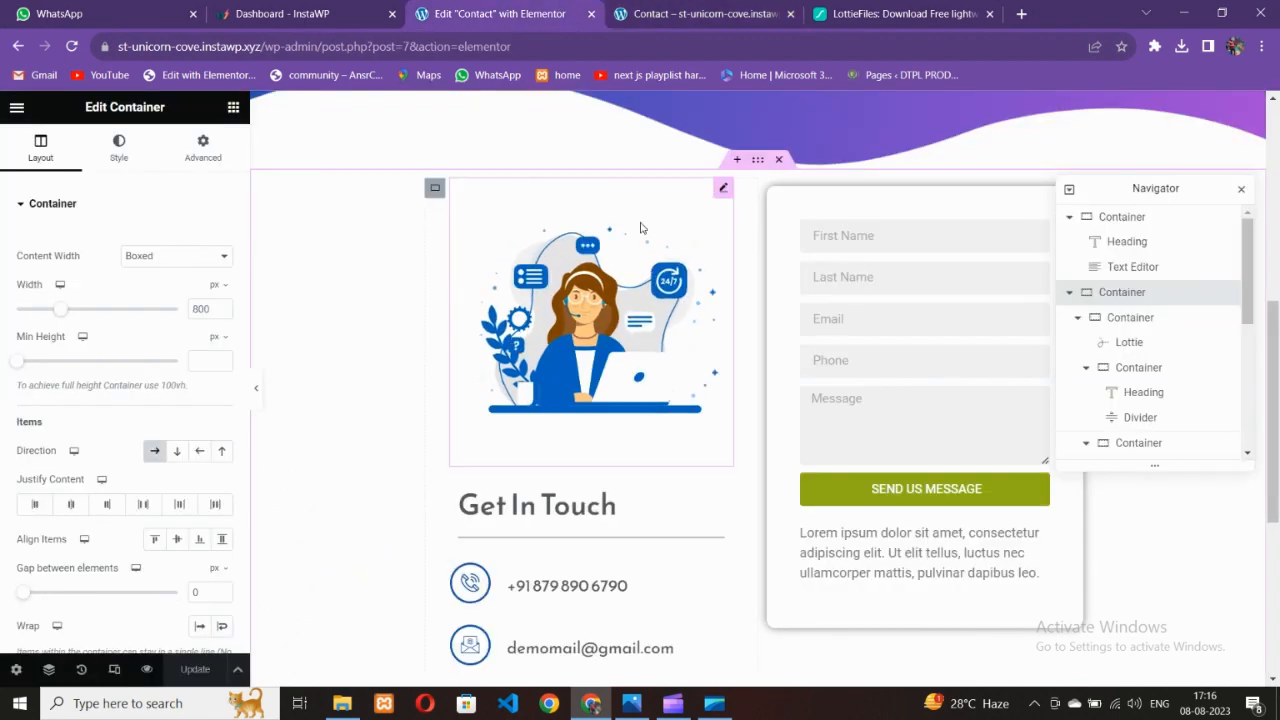
Set the gradient hero container's minimum height to 1000 px
scroll(641, 228, up, 5)
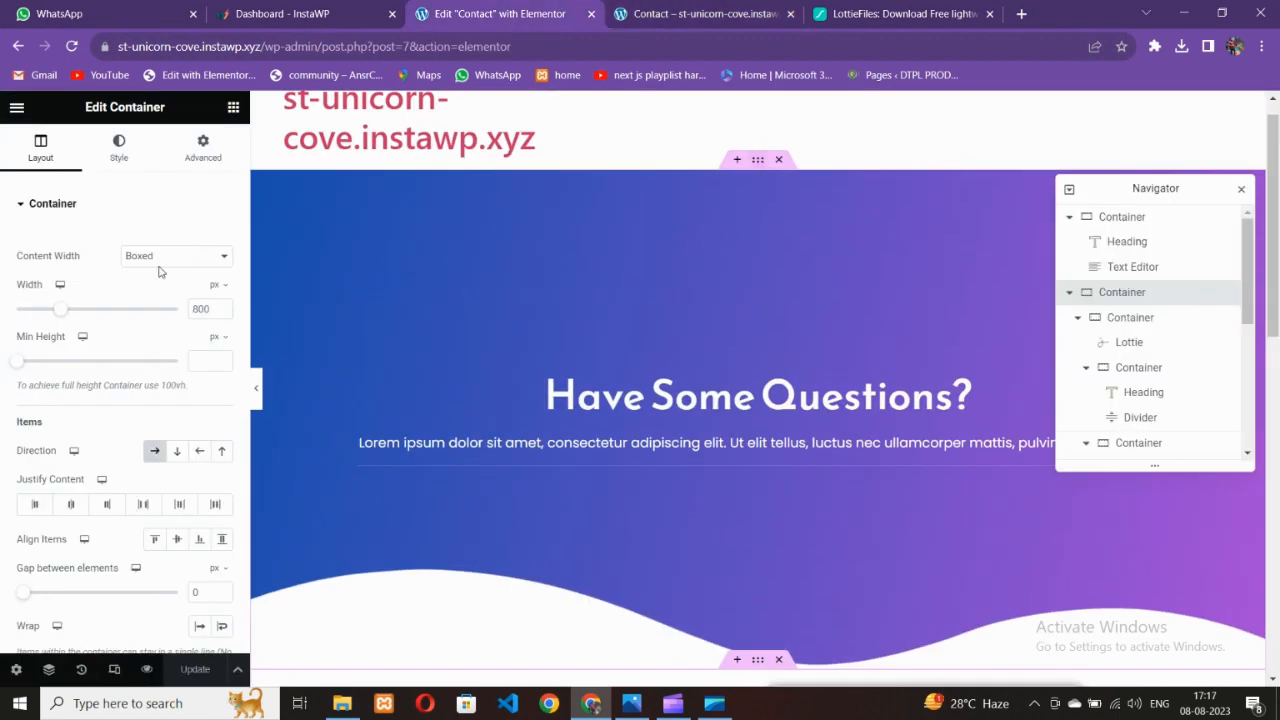
click(40, 150)
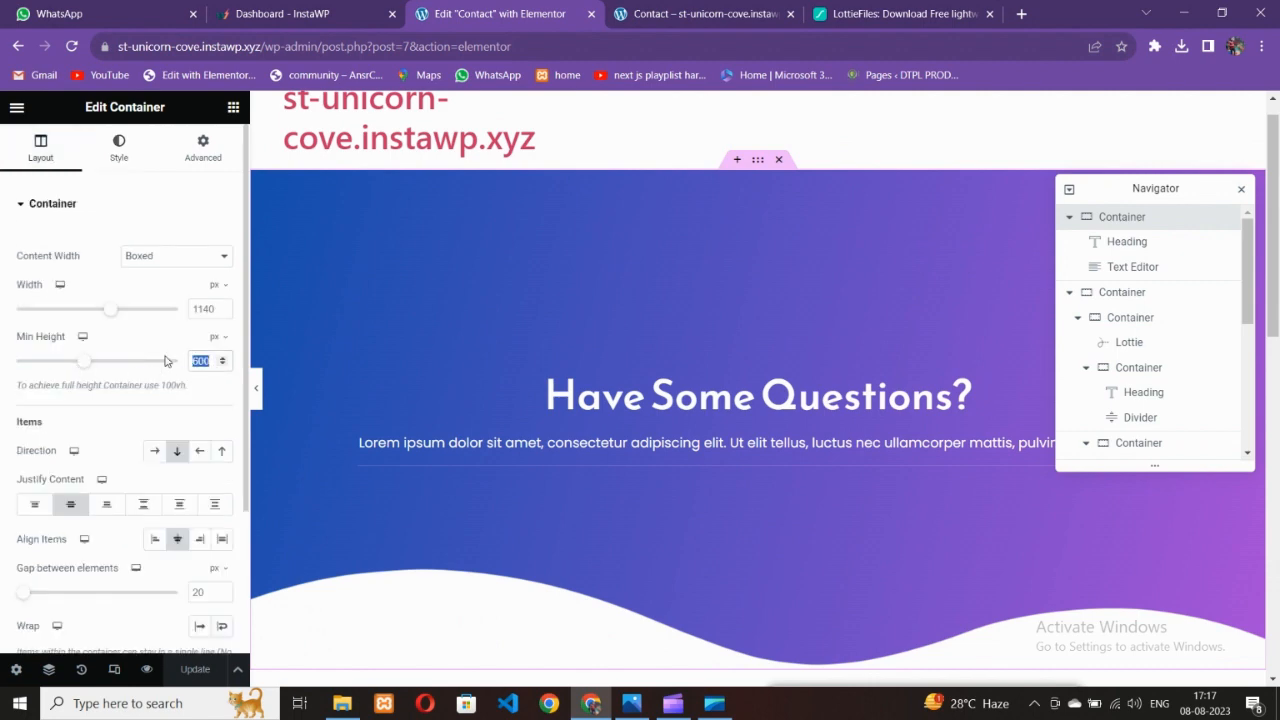
text(1000)
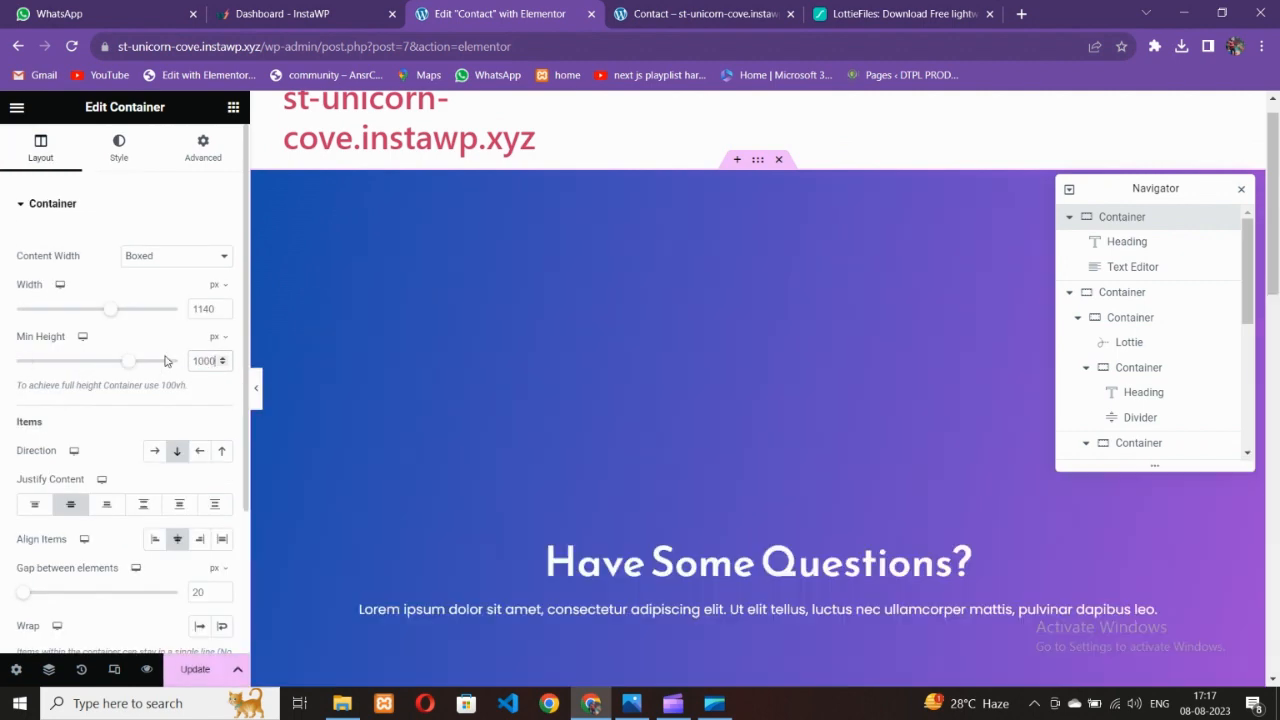
scroll(813, 402, down, 5)
scroll(814, 409, down, 3)
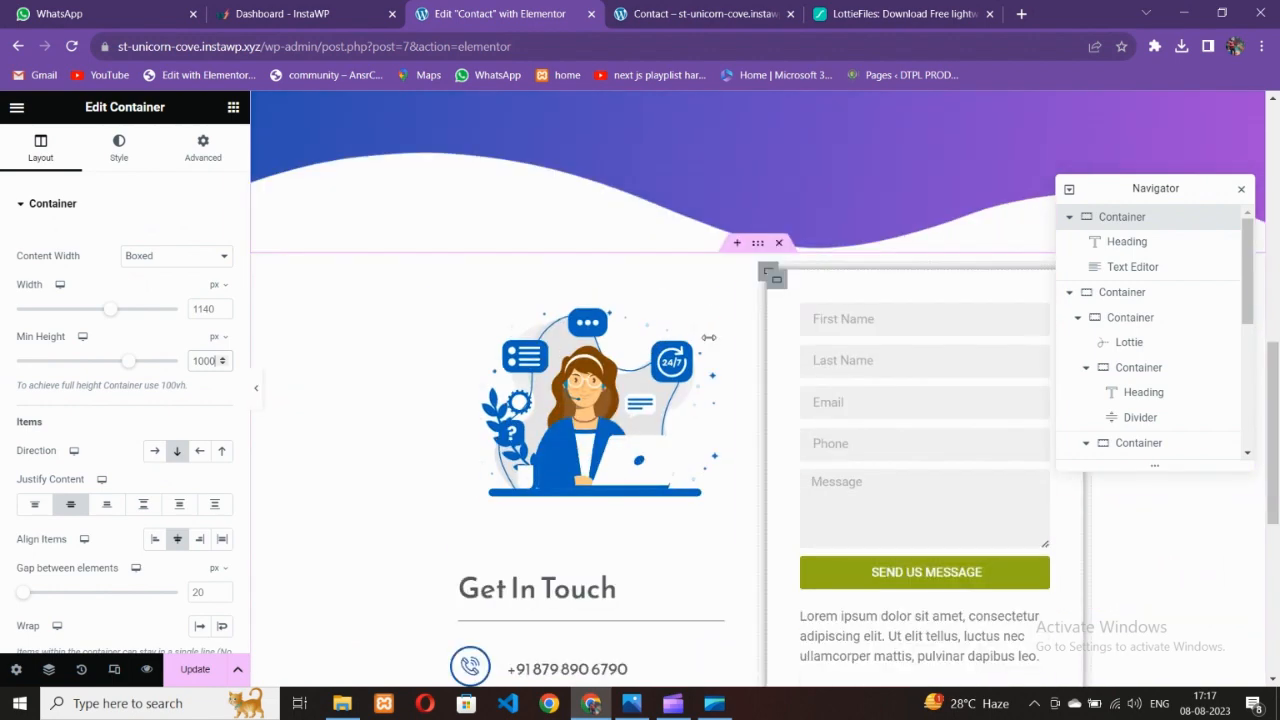
Give the illustration-and-form container a top margin of -20 em
click(757, 252)
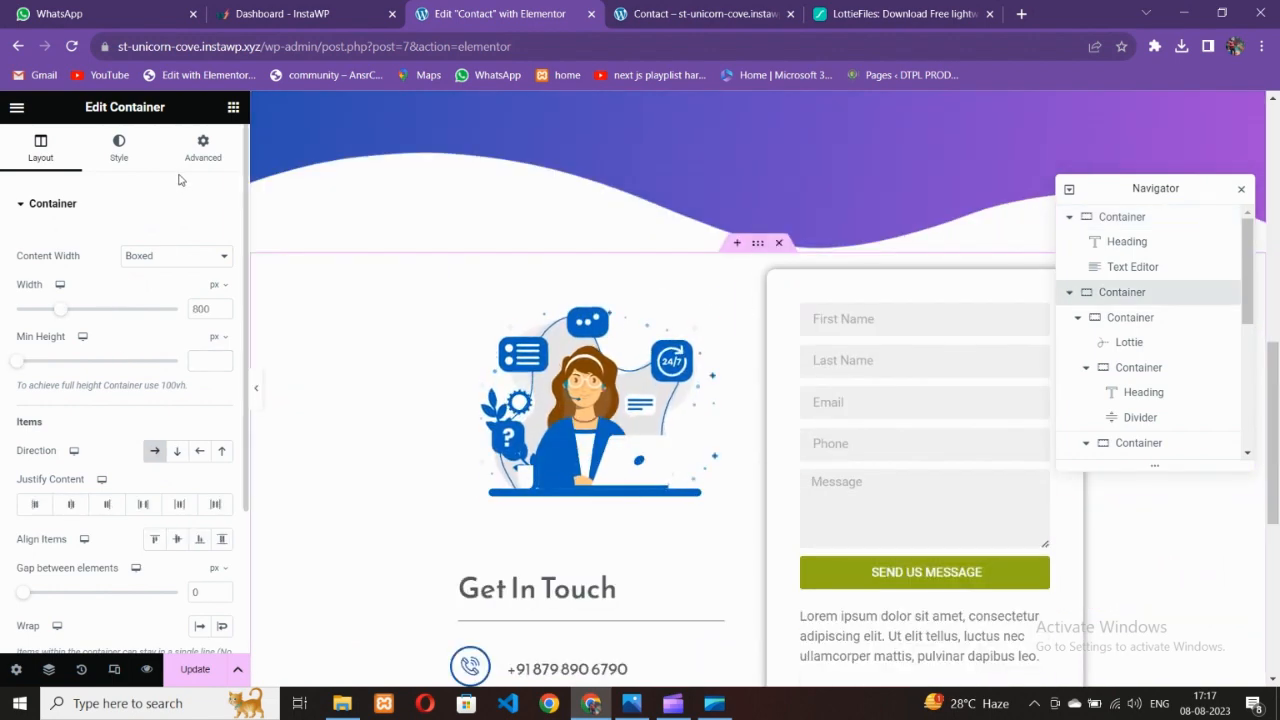
click(203, 148)
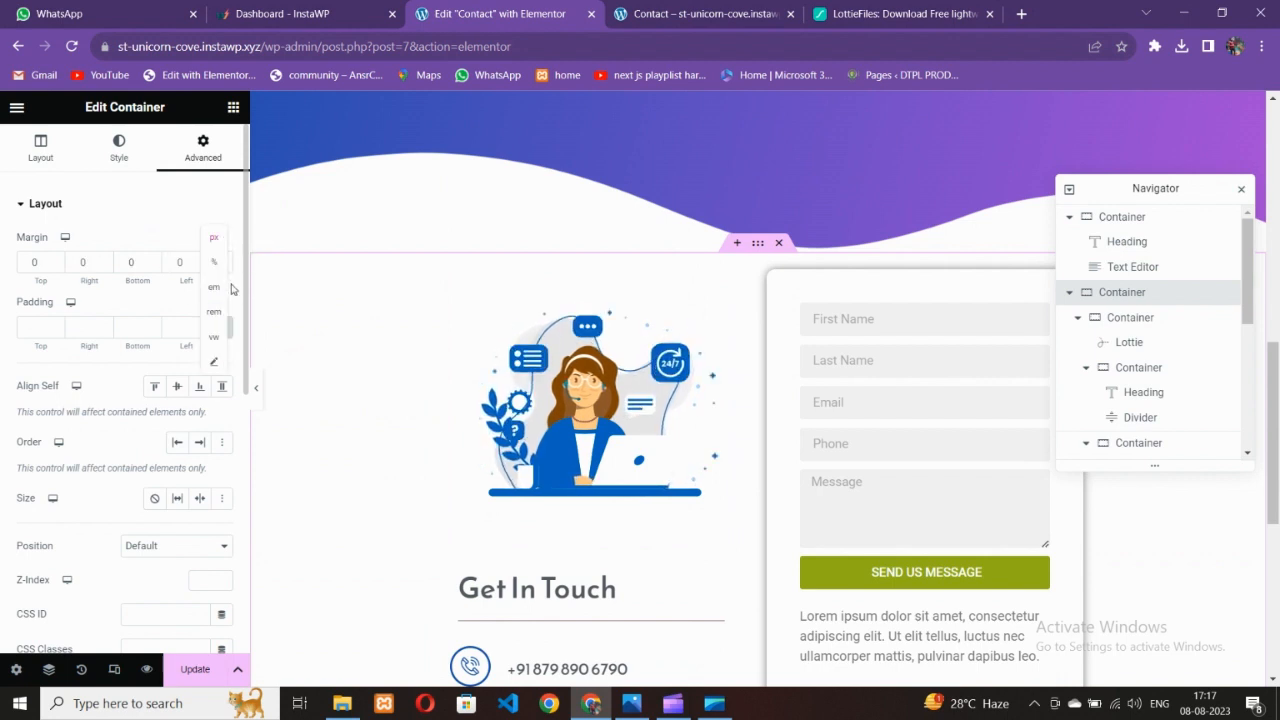
click(55, 266)
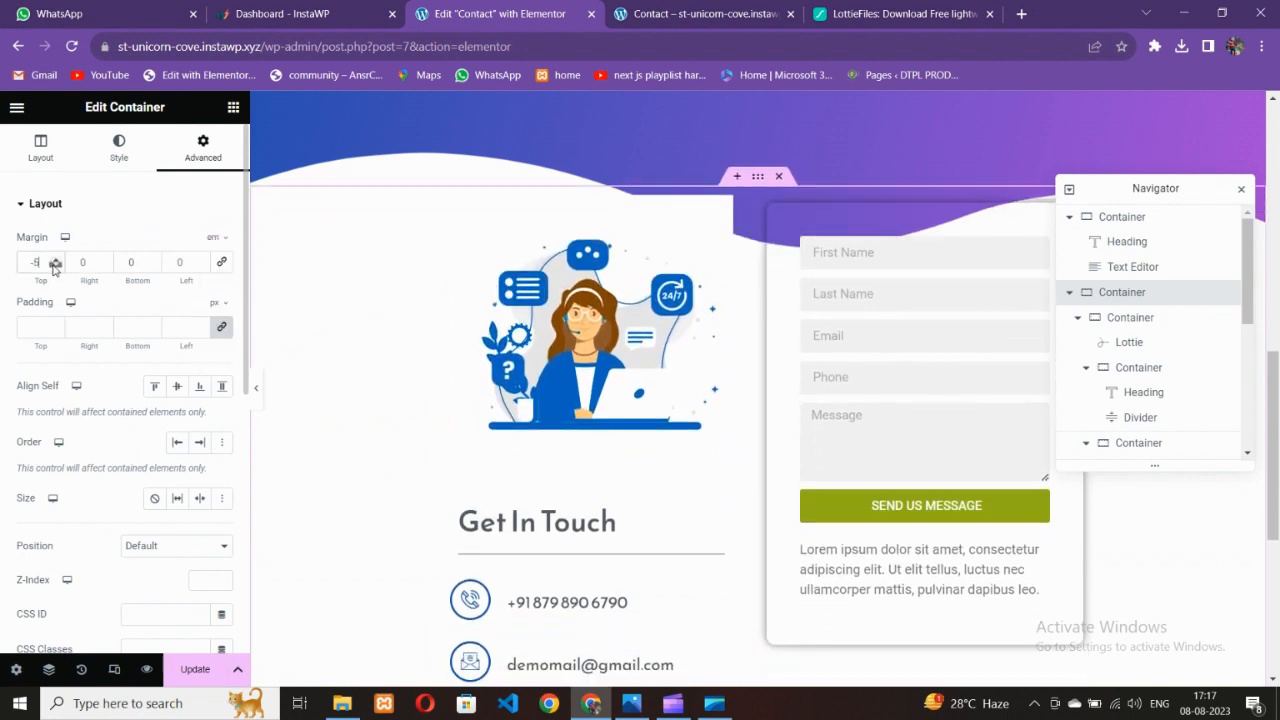
scroll(638, 376, up, 2)
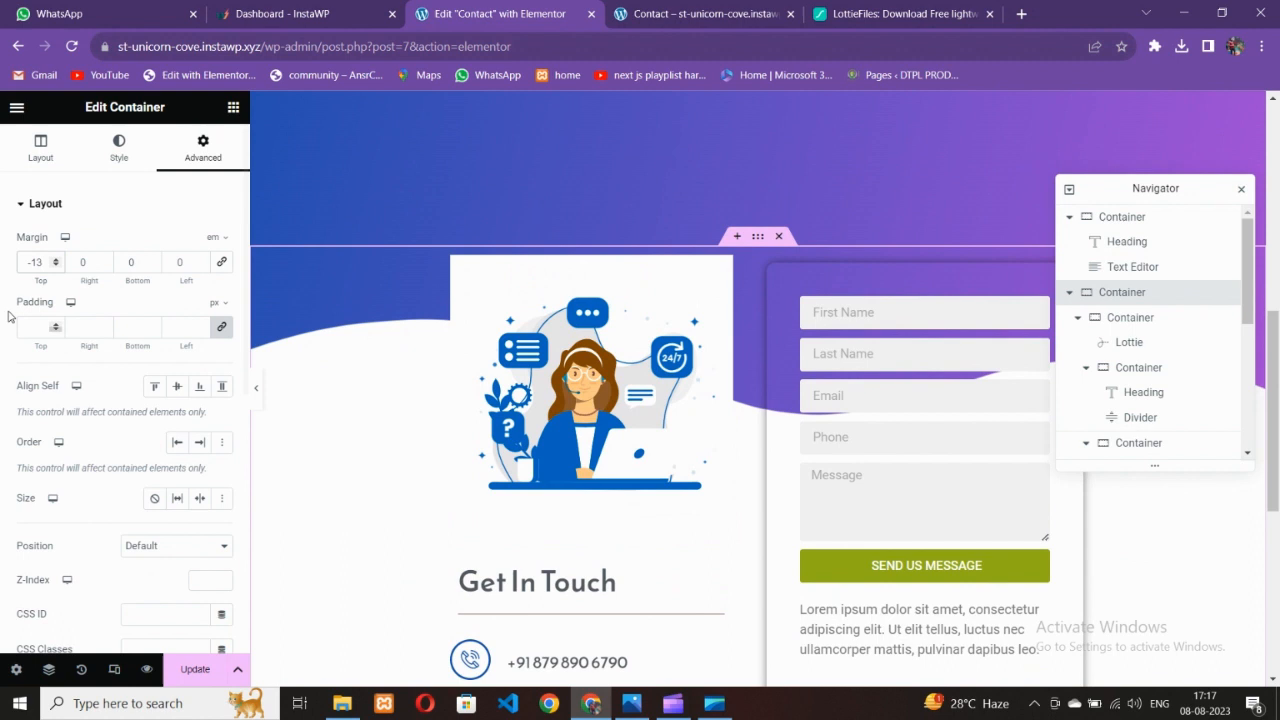
click(55, 266)
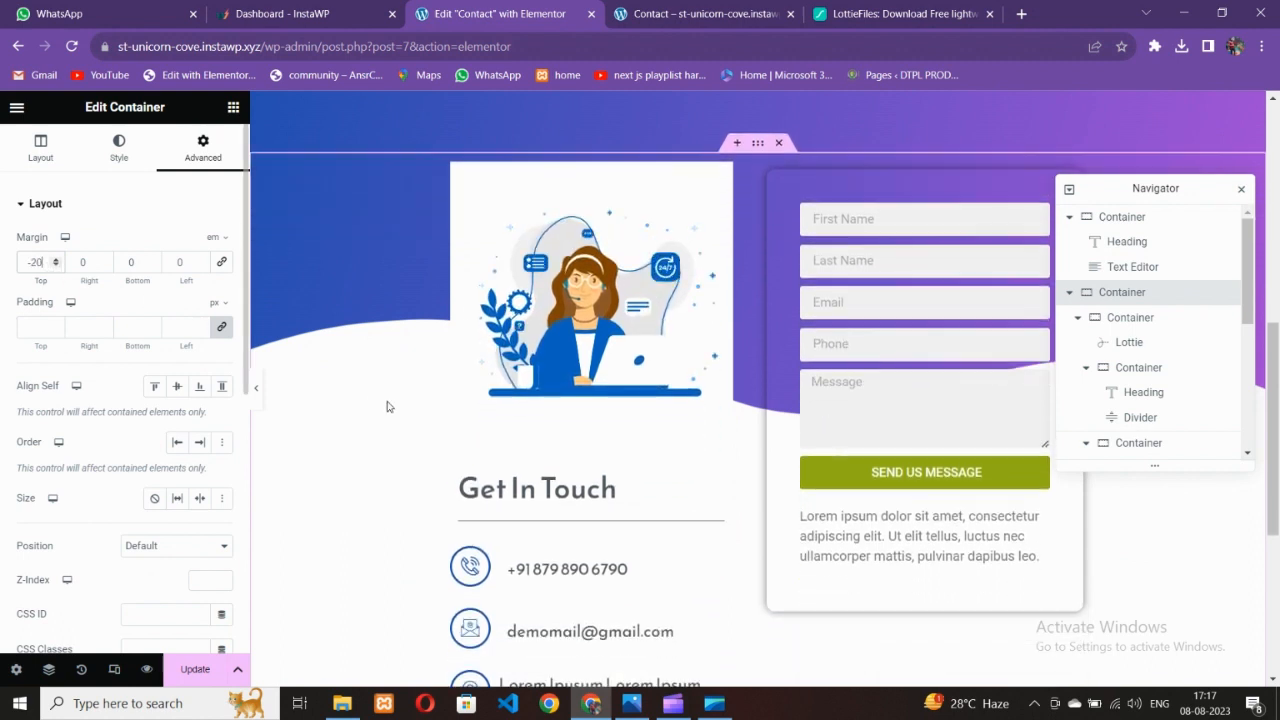
scroll(449, 440, up, 1)
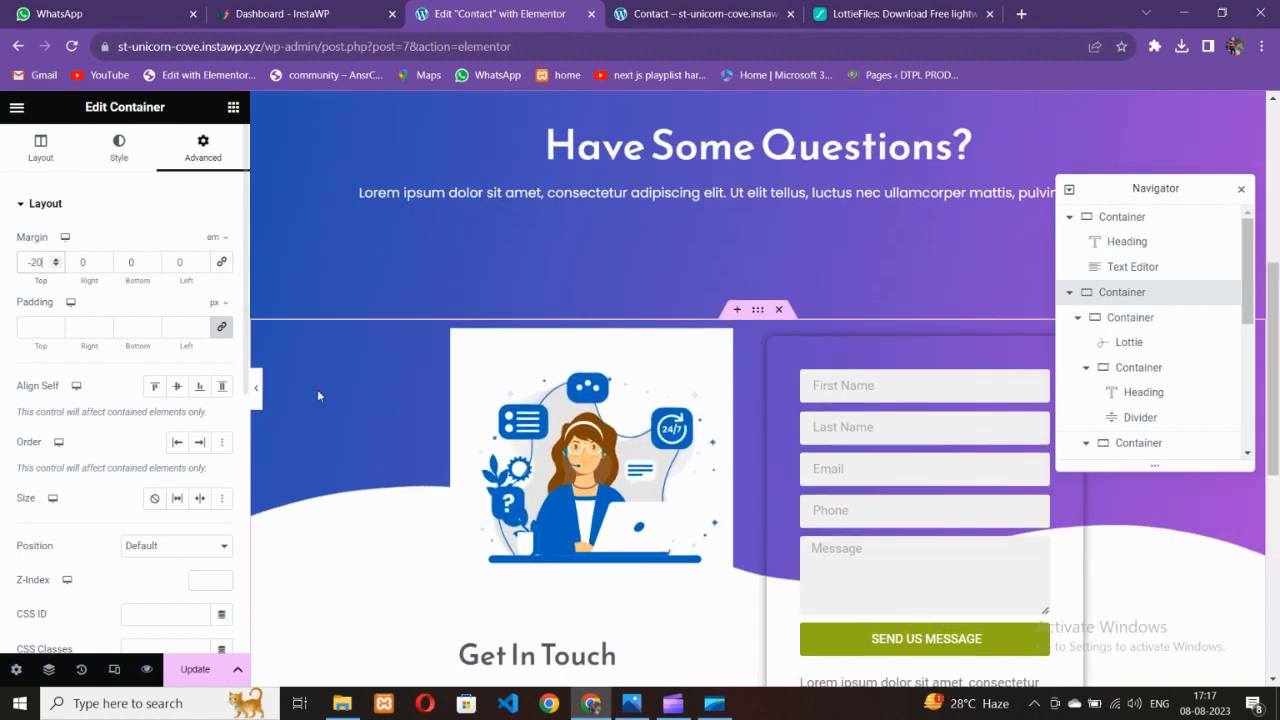
Preview the illustration-and-form row overlapping the purple wave hero
click(258, 400)
scroll(486, 439, up, 2)
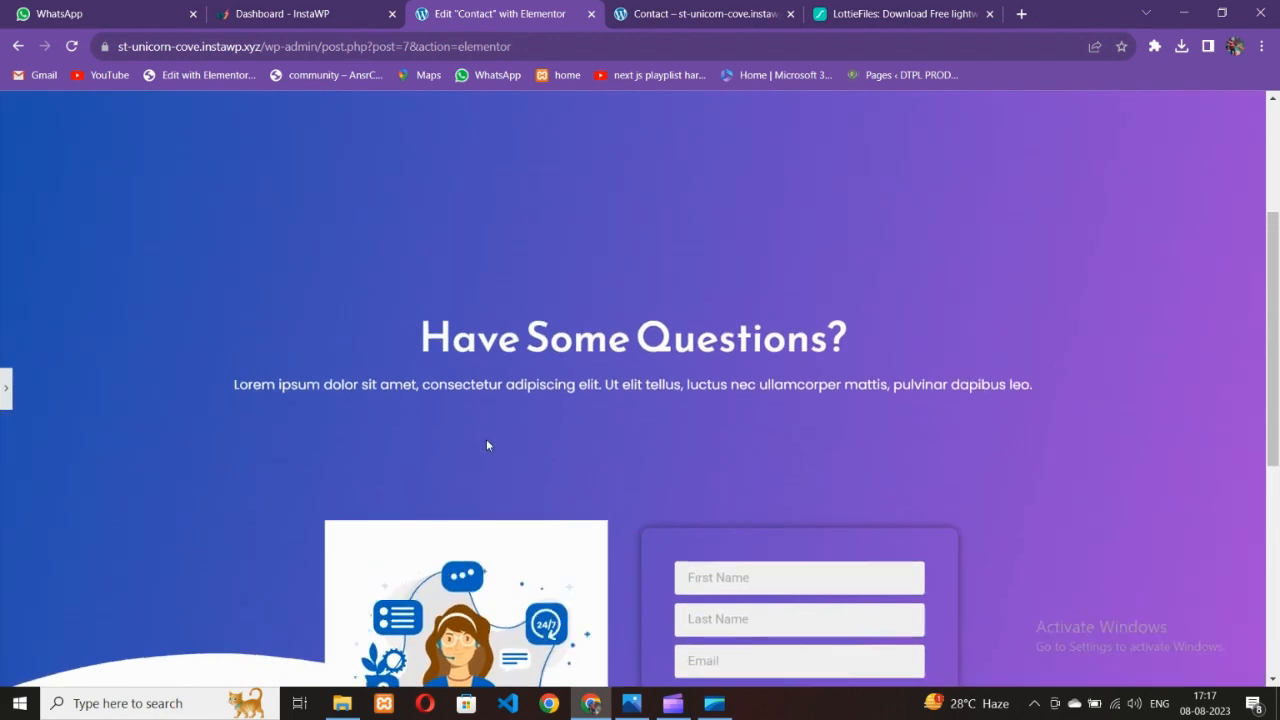
scroll(486, 439, down, 4)
scroll(480, 446, up, 3)
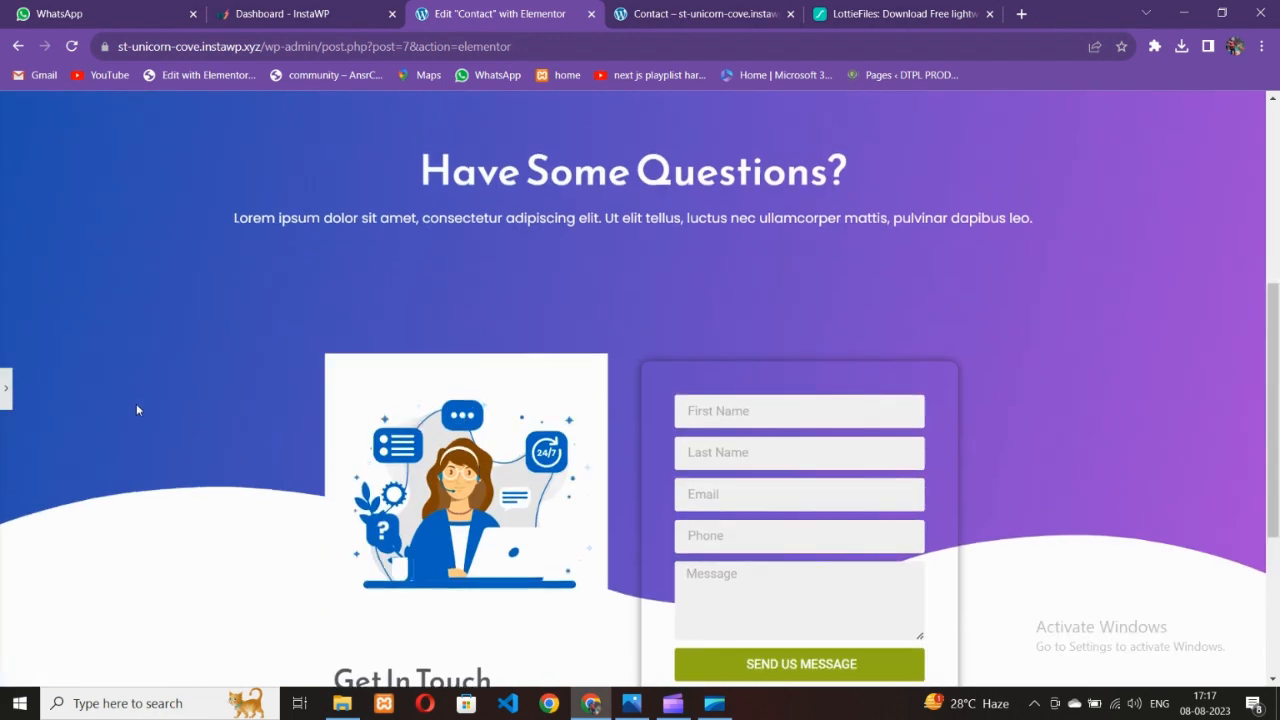
click(5, 388)
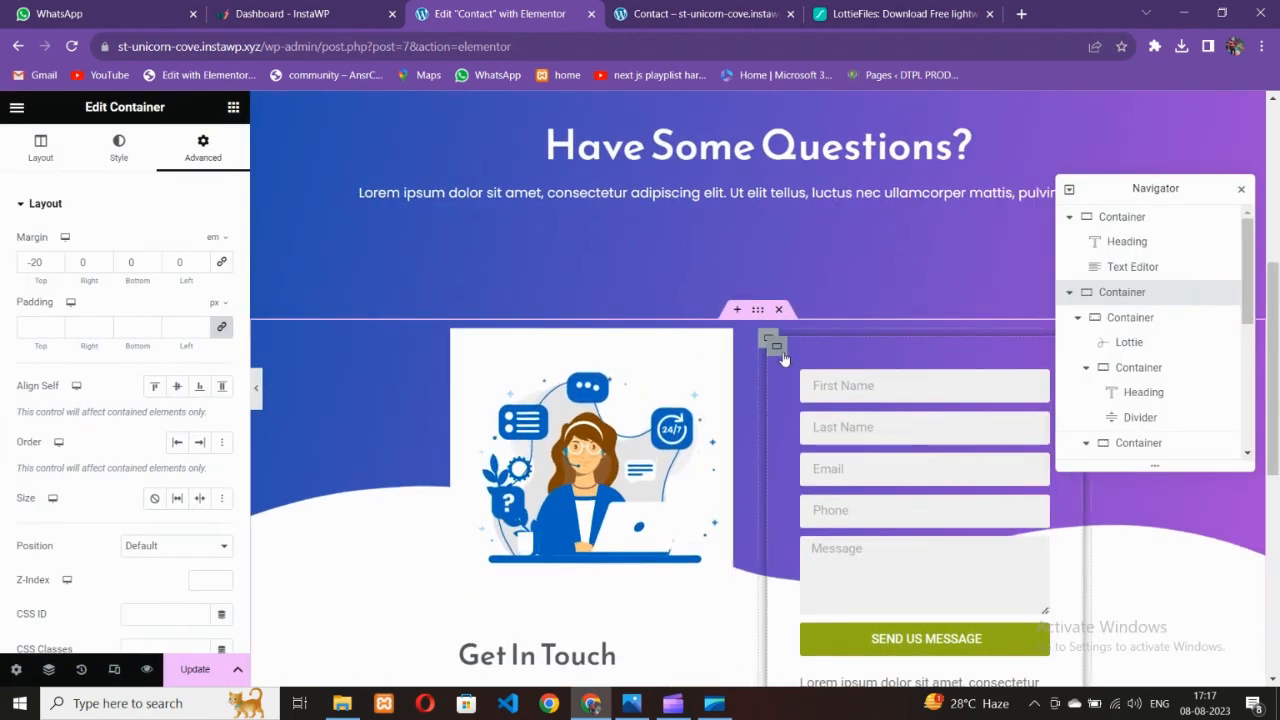
Give the form container a Classic solid white background
click(755, 399)
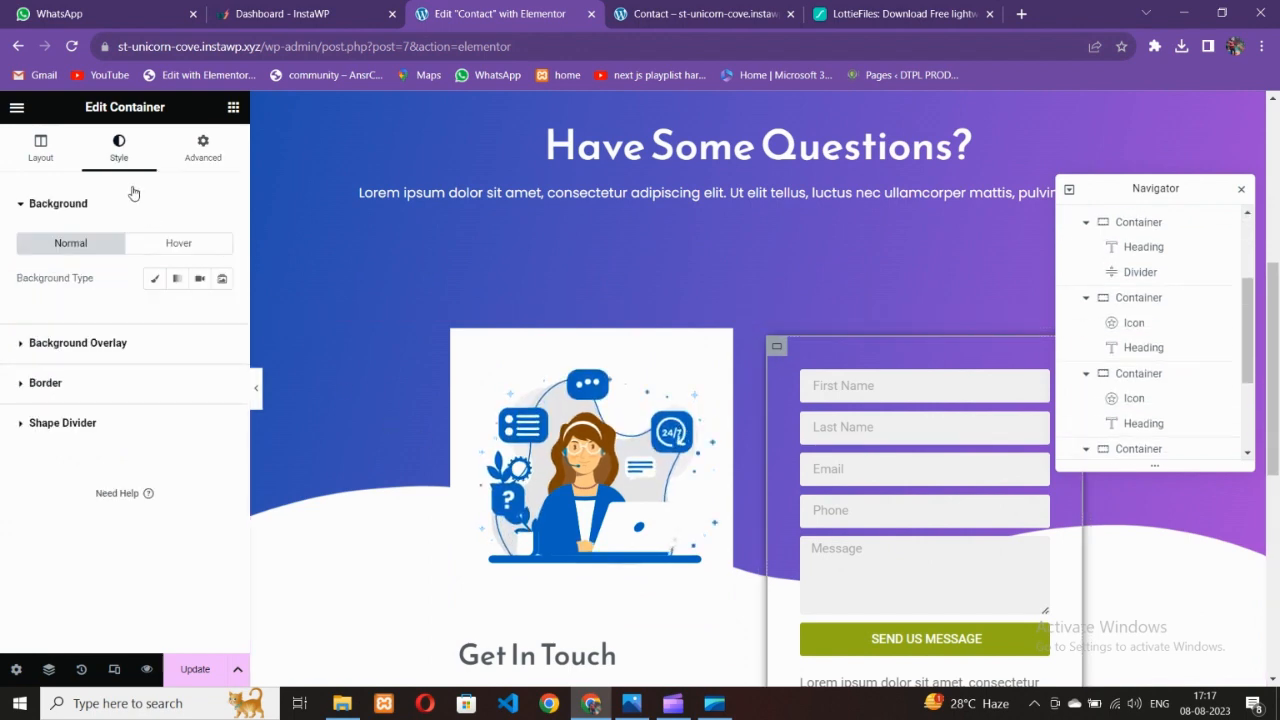
click(155, 278)
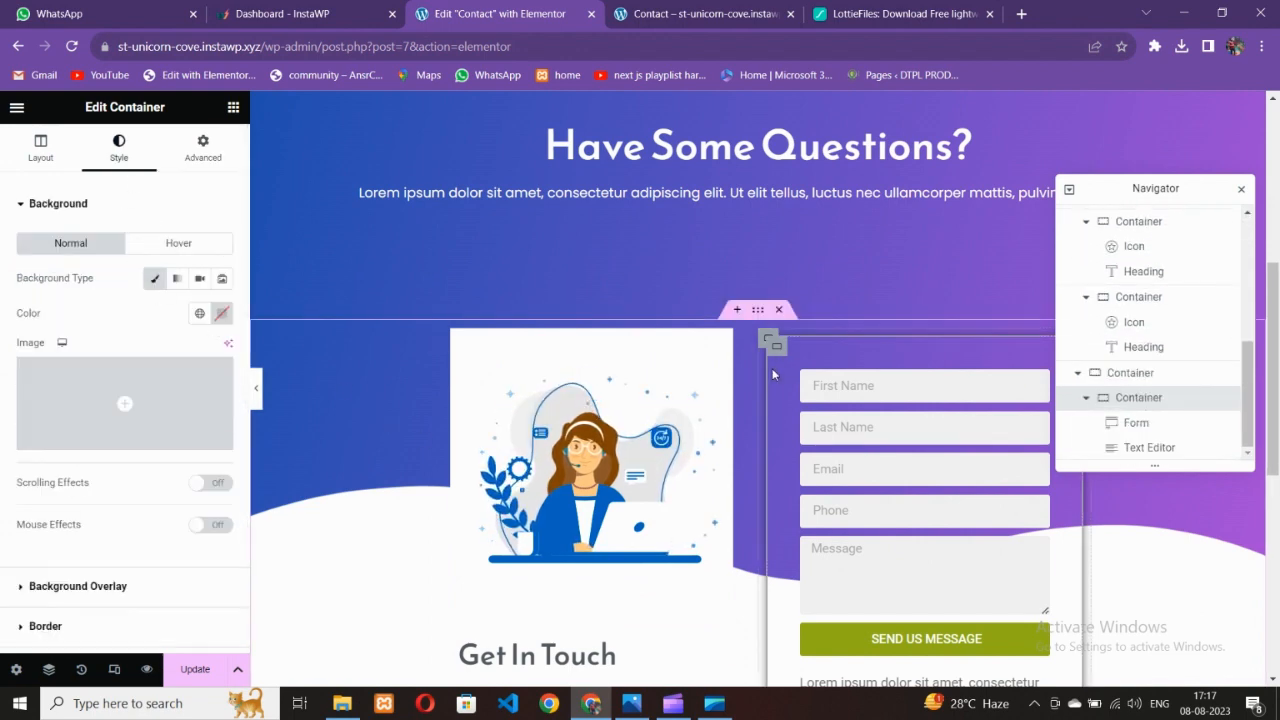
click(223, 316)
drag(166, 400, 89, 320)
click(86, 334)
Preview the white form card, save the page and view the live Contact page
click(256, 388)
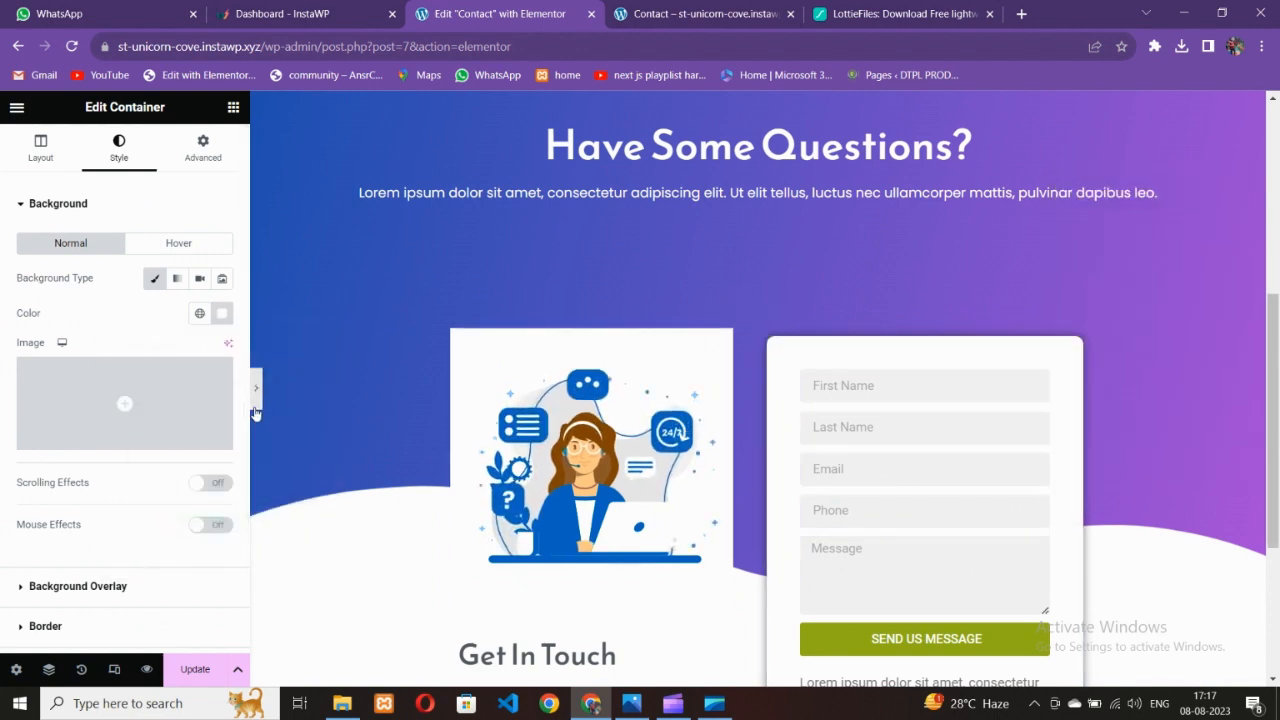
scroll(308, 400, down, 3)
scroll(305, 413, up, 3)
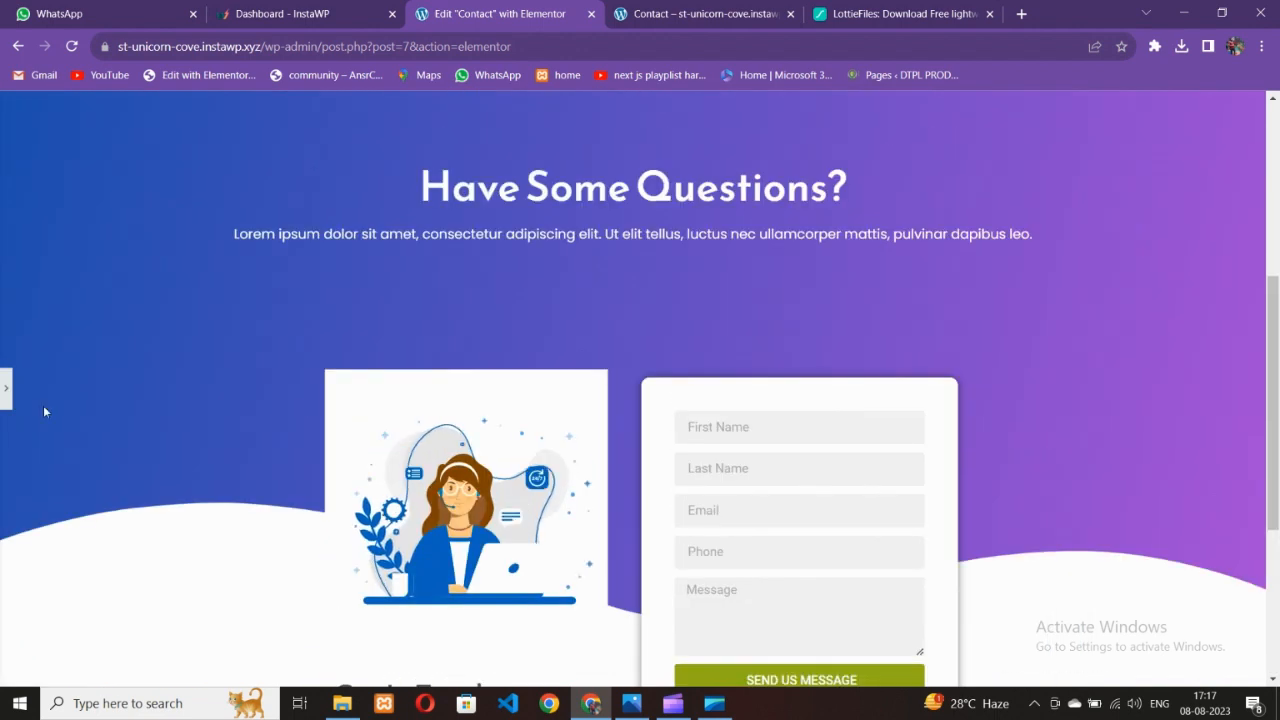
click(6, 388)
click(195, 669)
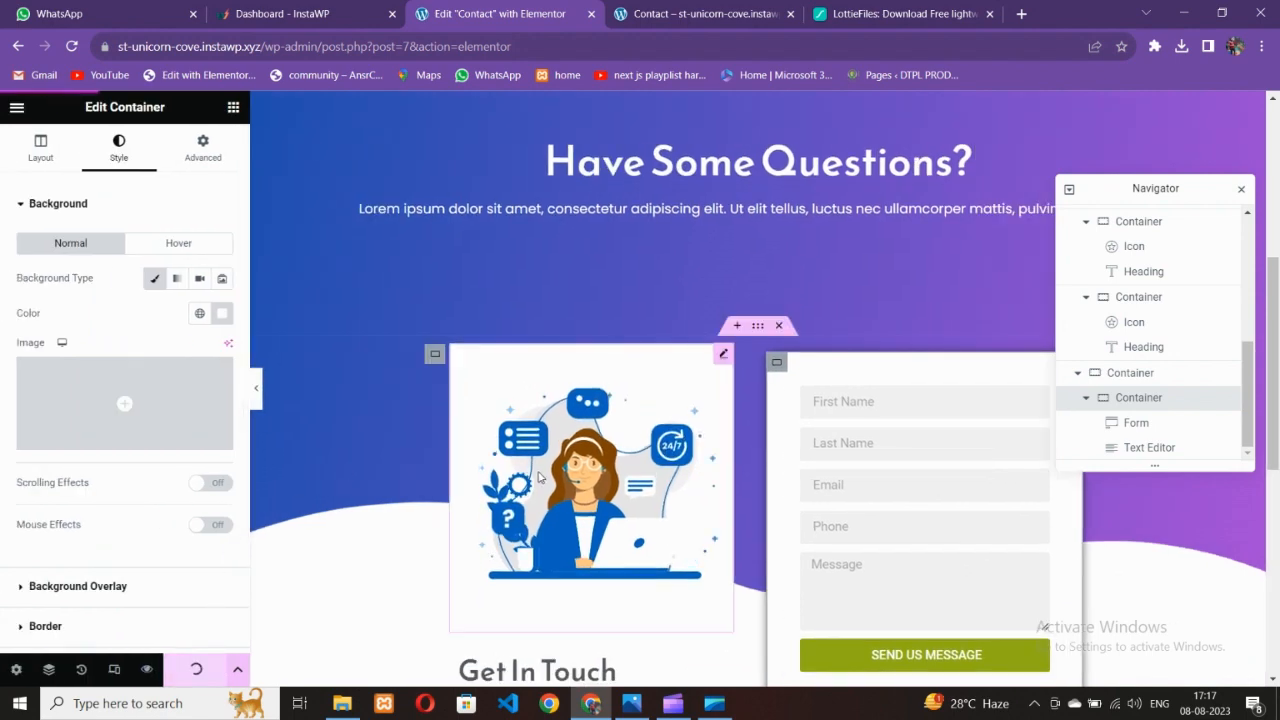
scroll(545, 478, down, 5)
scroll(550, 476, up, 3)
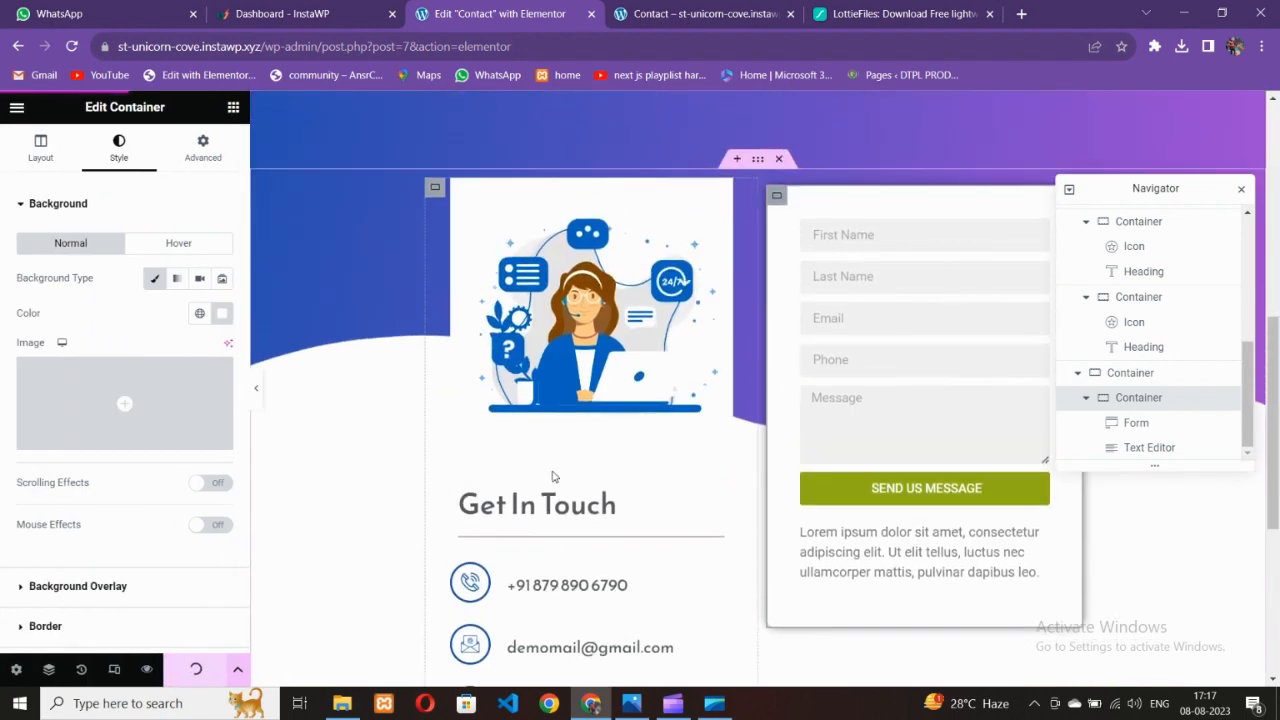
click(674, 20)
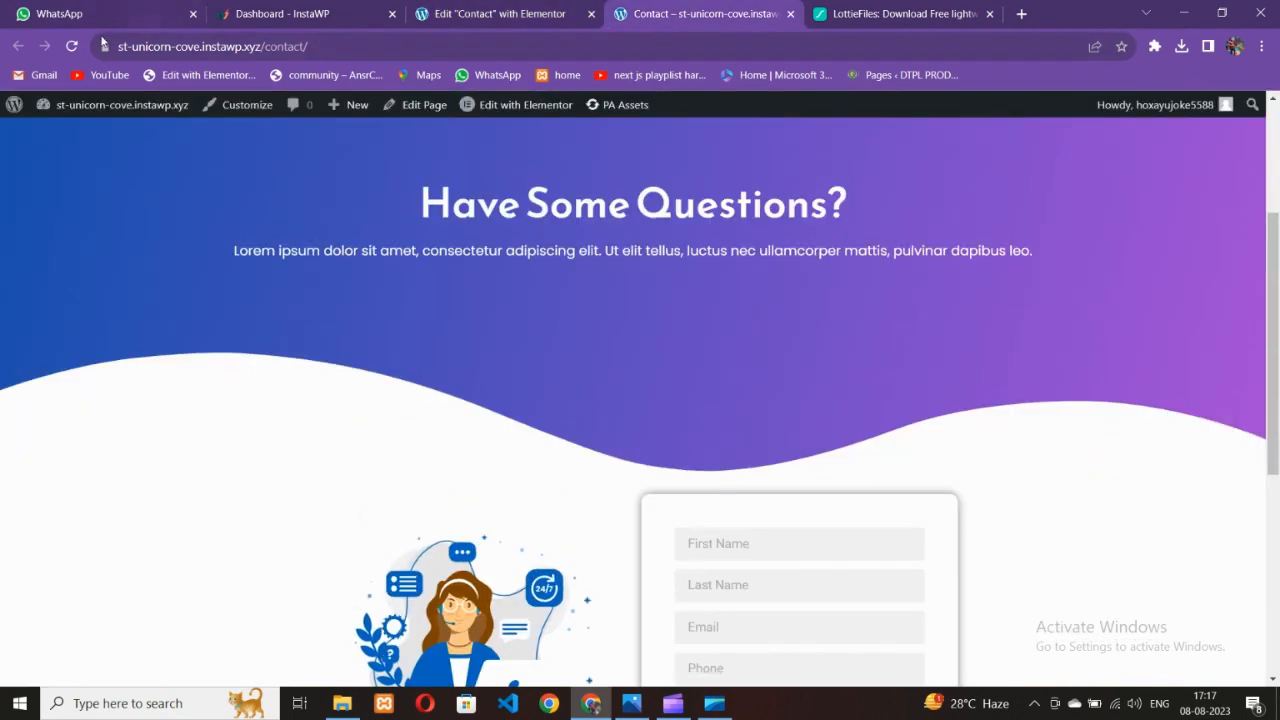
Reload the live Contact page and scroll through it to check the latest changes
key(F5)
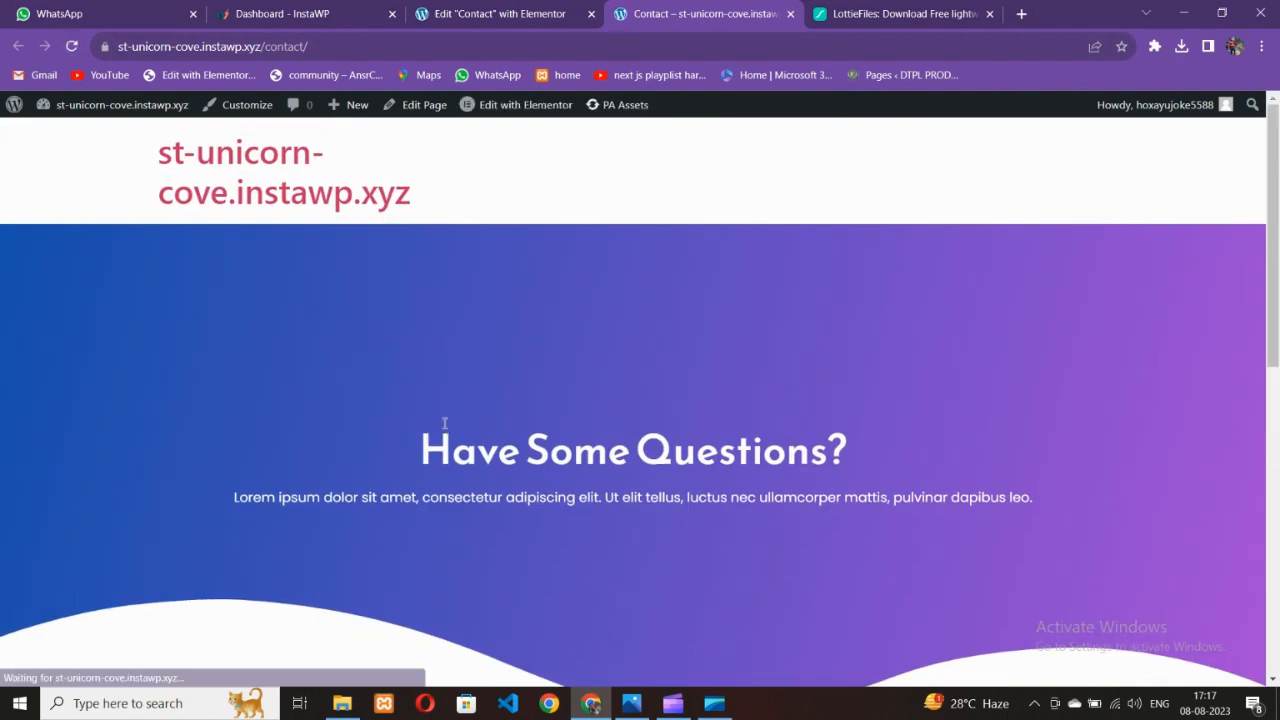
scroll(530, 472, down, 3)
scroll(540, 469, up, 3)
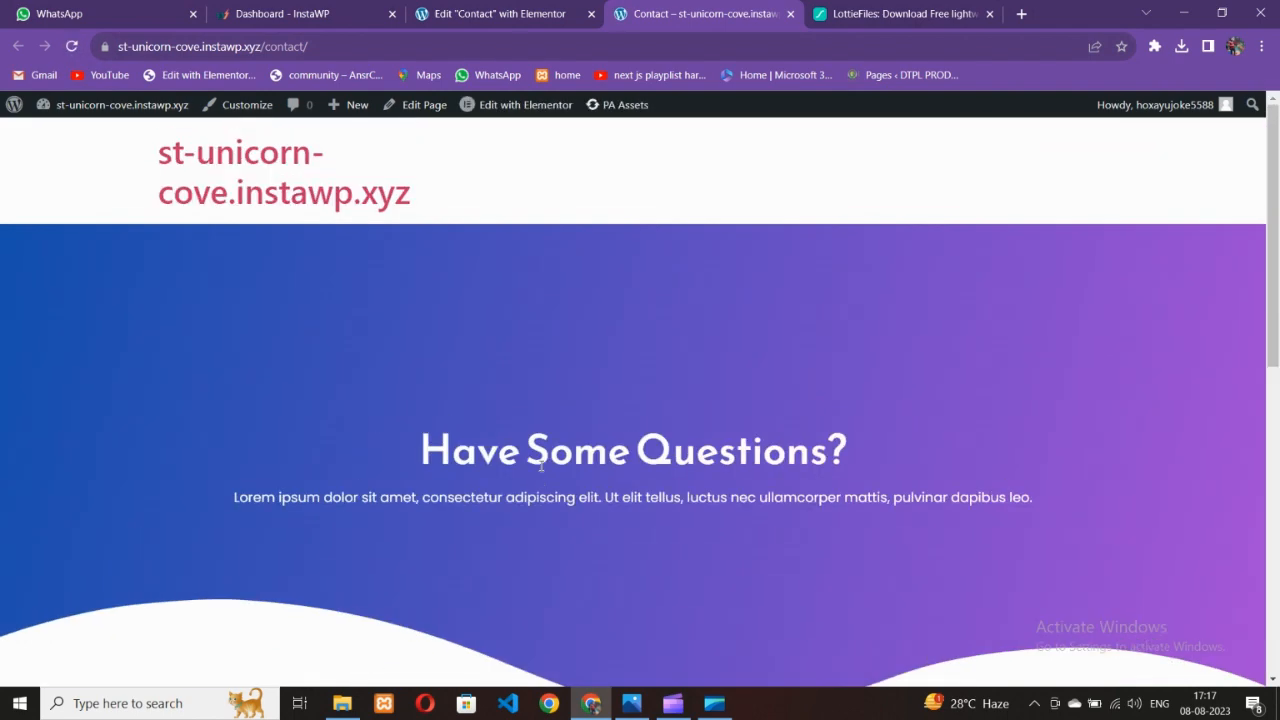
scroll(540, 469, down, 3)
scroll(548, 469, up, 3)
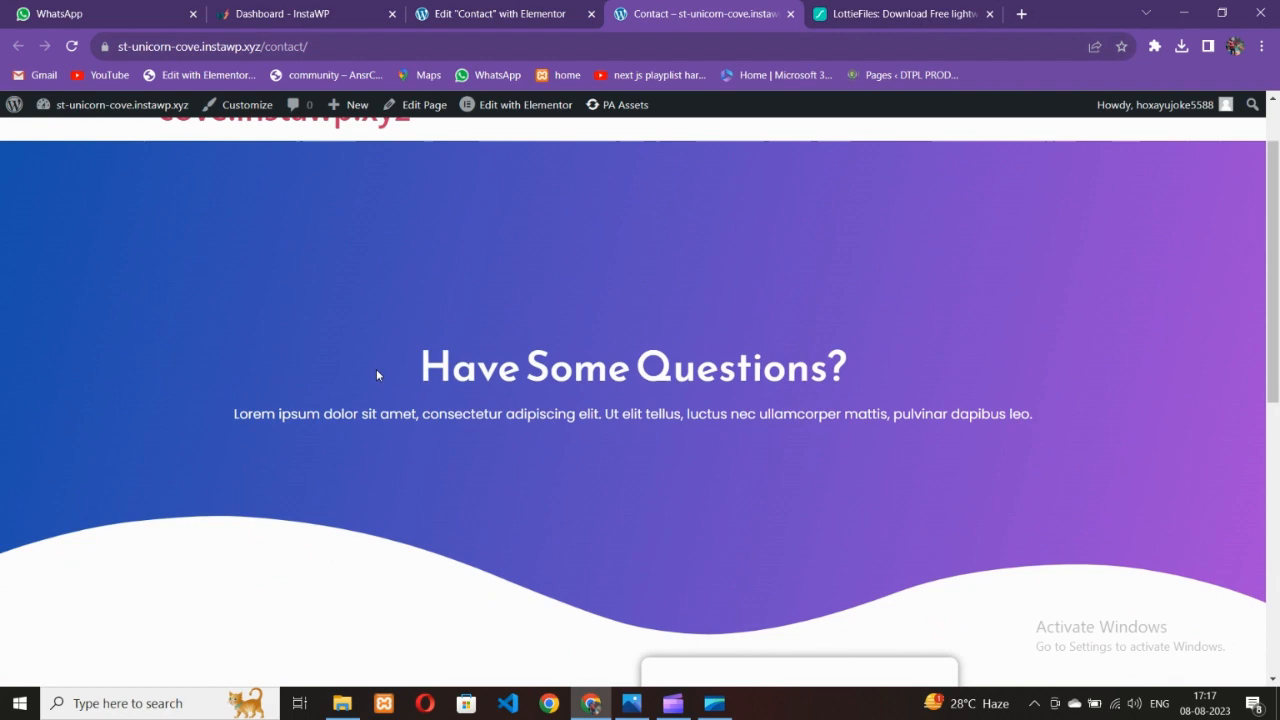
click(72, 47)
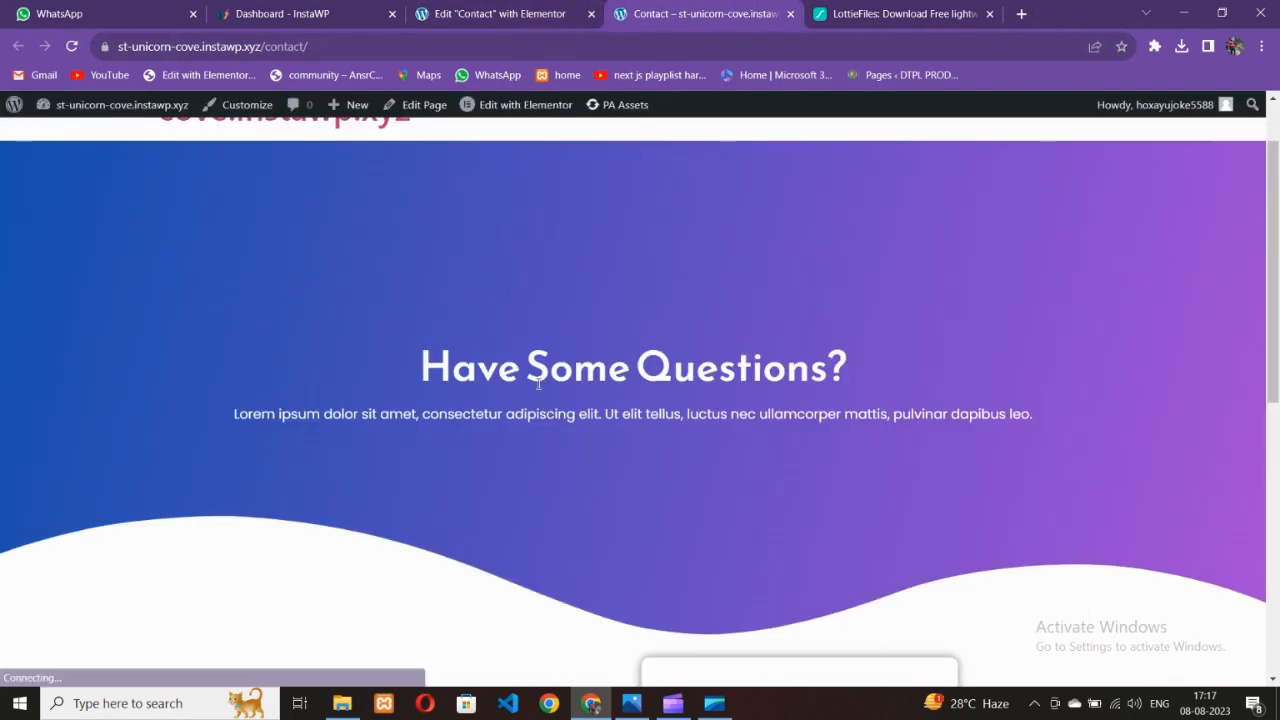
scroll(539, 384, down, 4)
scroll(546, 414, up, 5)
Back in the editor, hide the editing panels to preview the page, then restore them
click(553, 8)
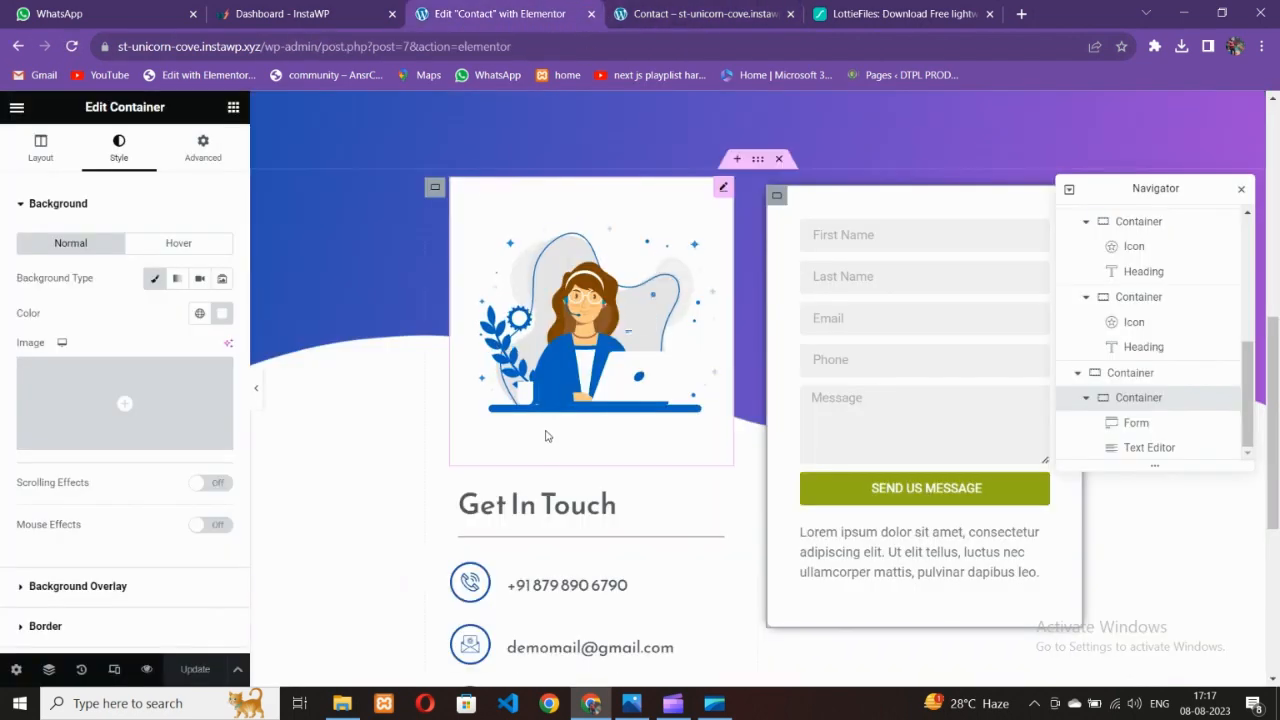
scroll(546, 436, up, 4)
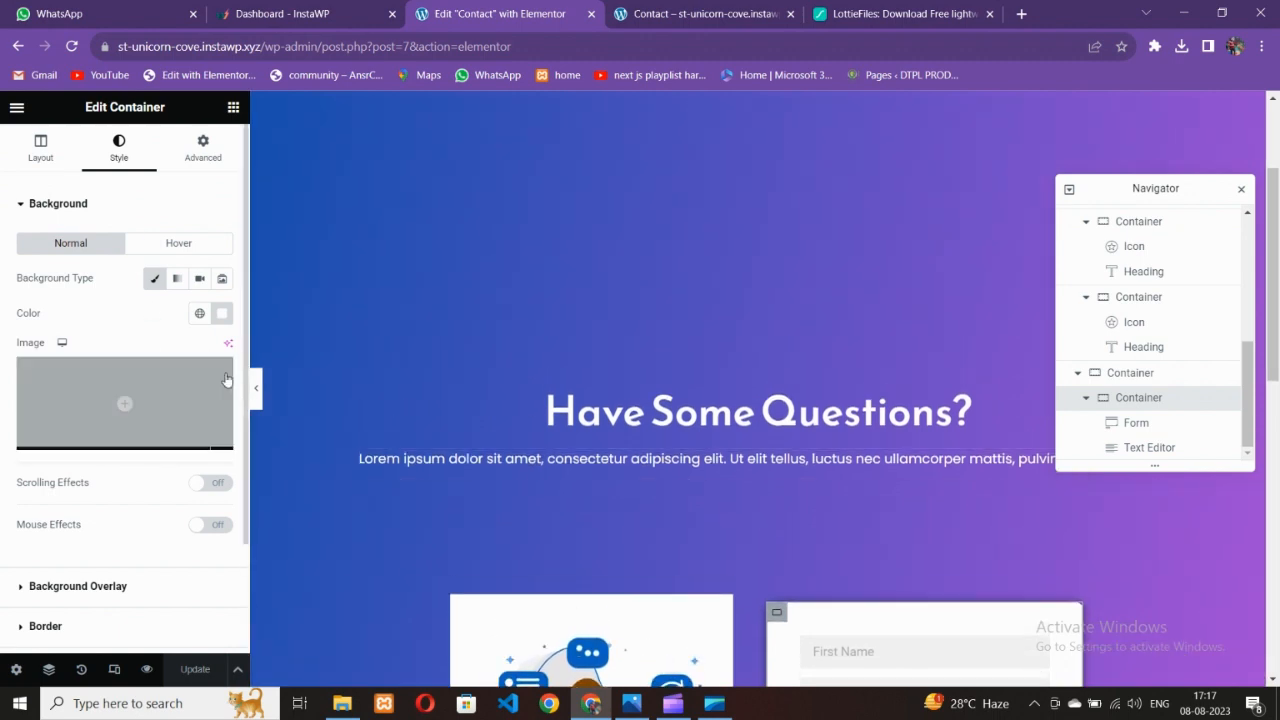
click(256, 388)
scroll(492, 426, down, 3)
scroll(488, 440, up, 1)
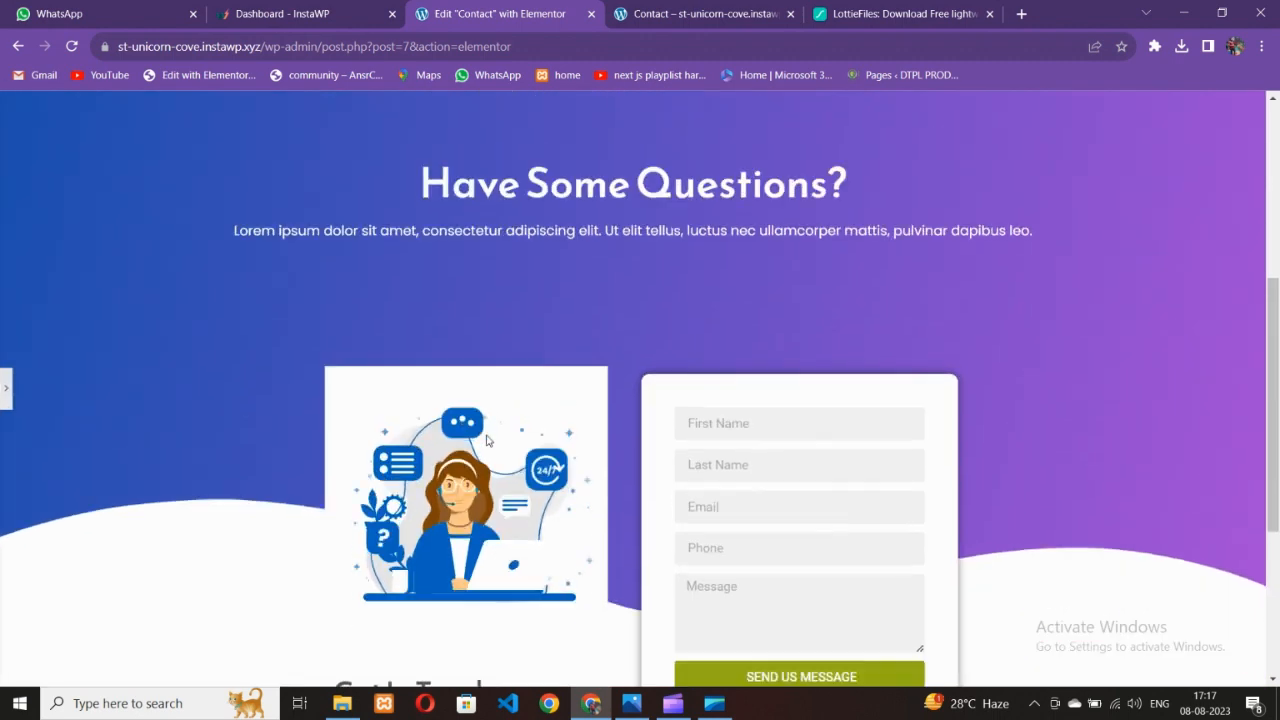
scroll(487, 440, down, 4)
click(5, 388)
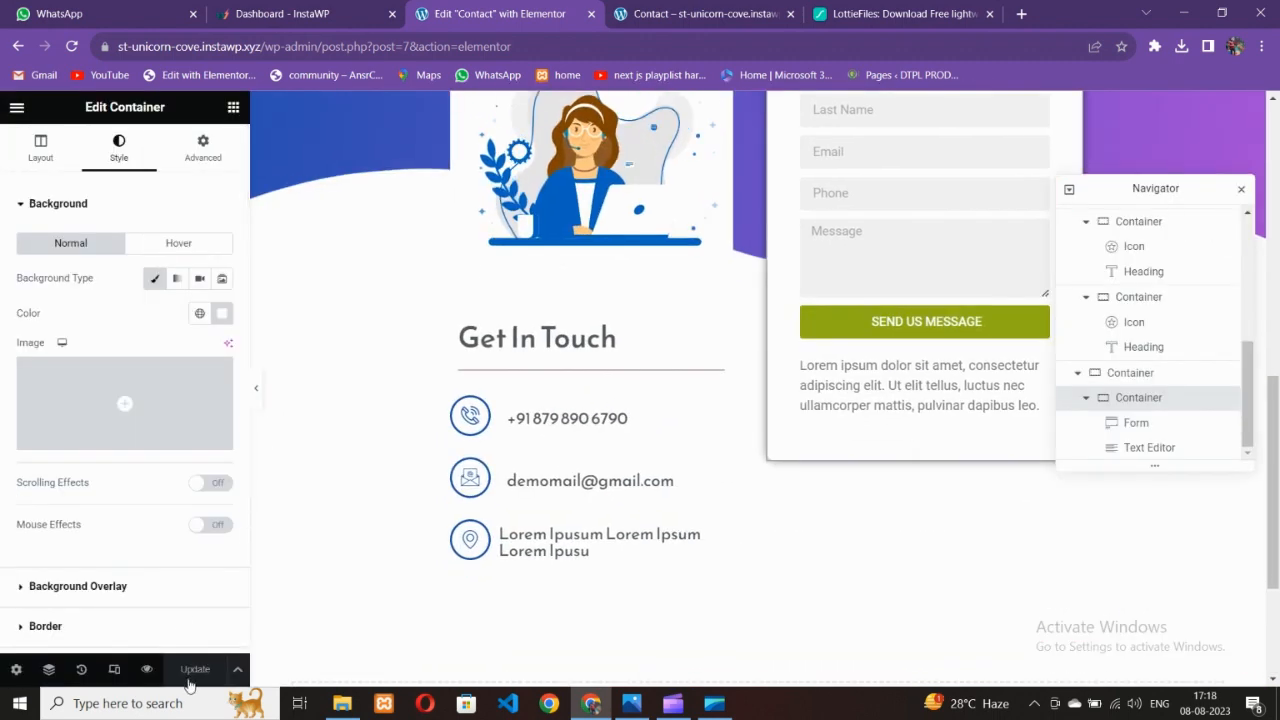
Open View Page in a new tab, inspect the live Contact page, and return to the editor
click(16, 107)
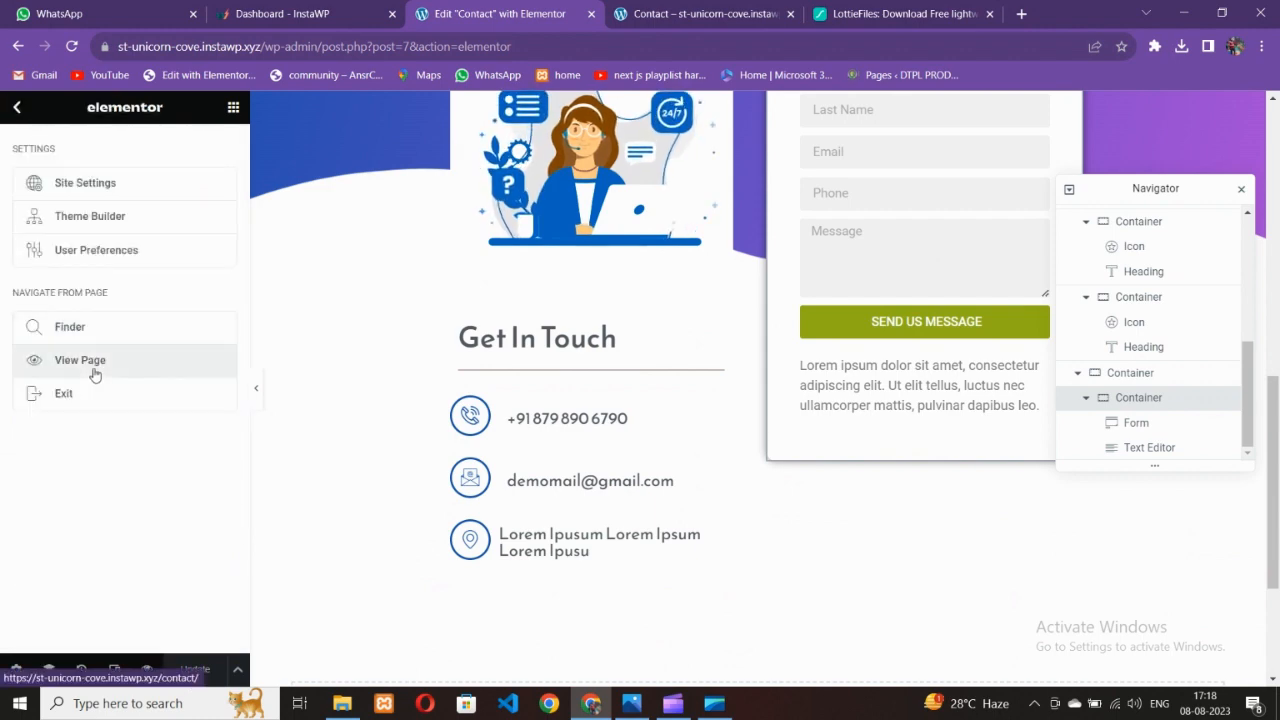
right_click(94, 373)
click(115, 380)
click(610, 14)
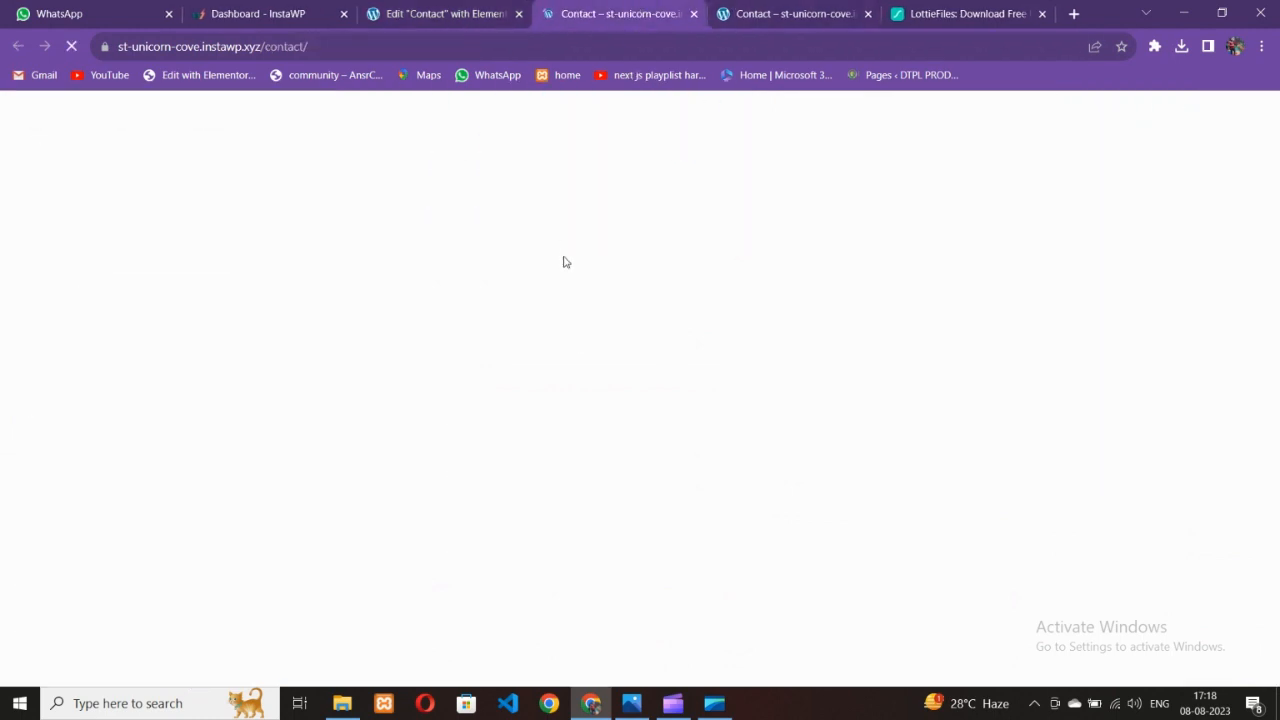
scroll(532, 402, down, 4)
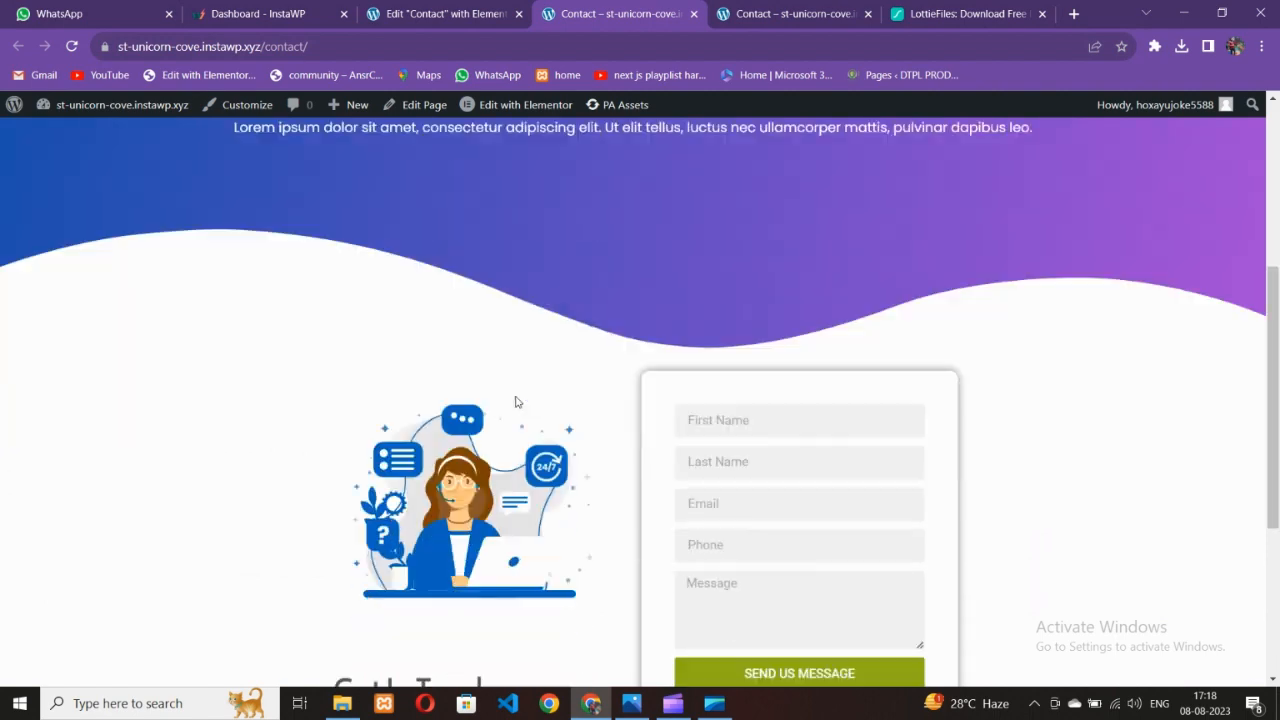
scroll(517, 402, up, 1)
click(459, 13)
scroll(757, 338, up, 3)
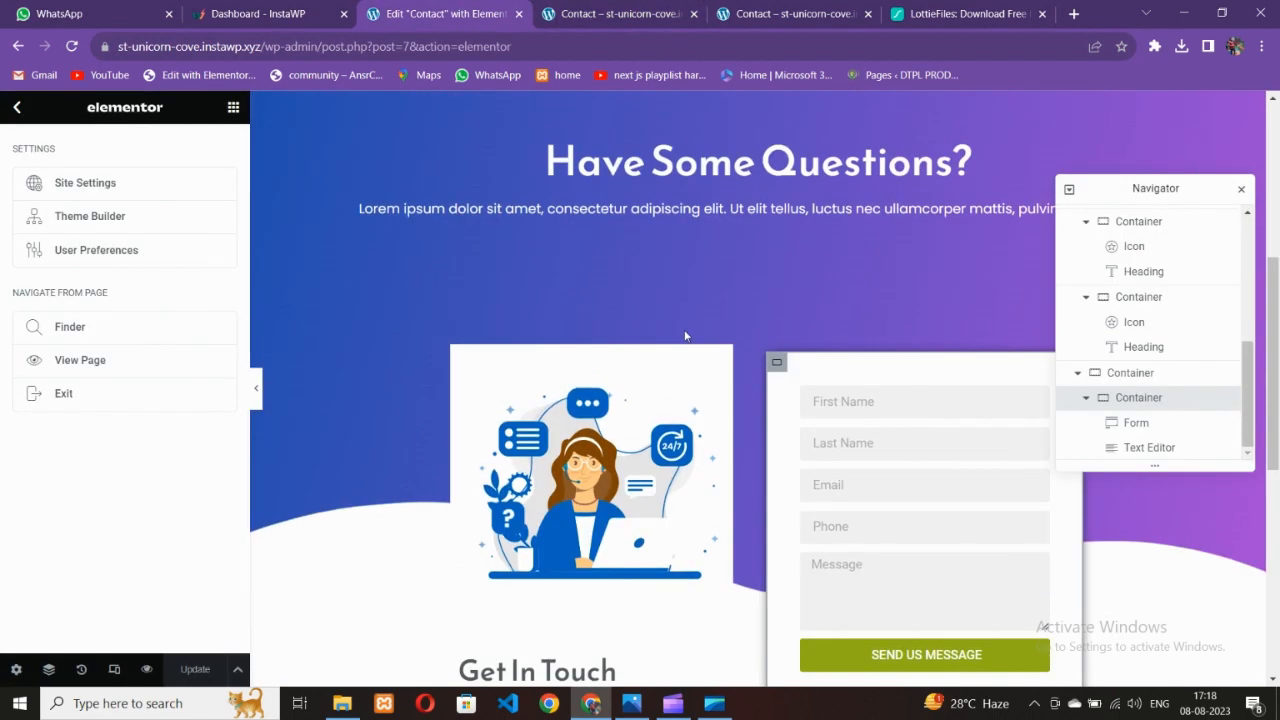
Give the illustration-and-form container a bottom margin of 20 and update the page
click(524, 359)
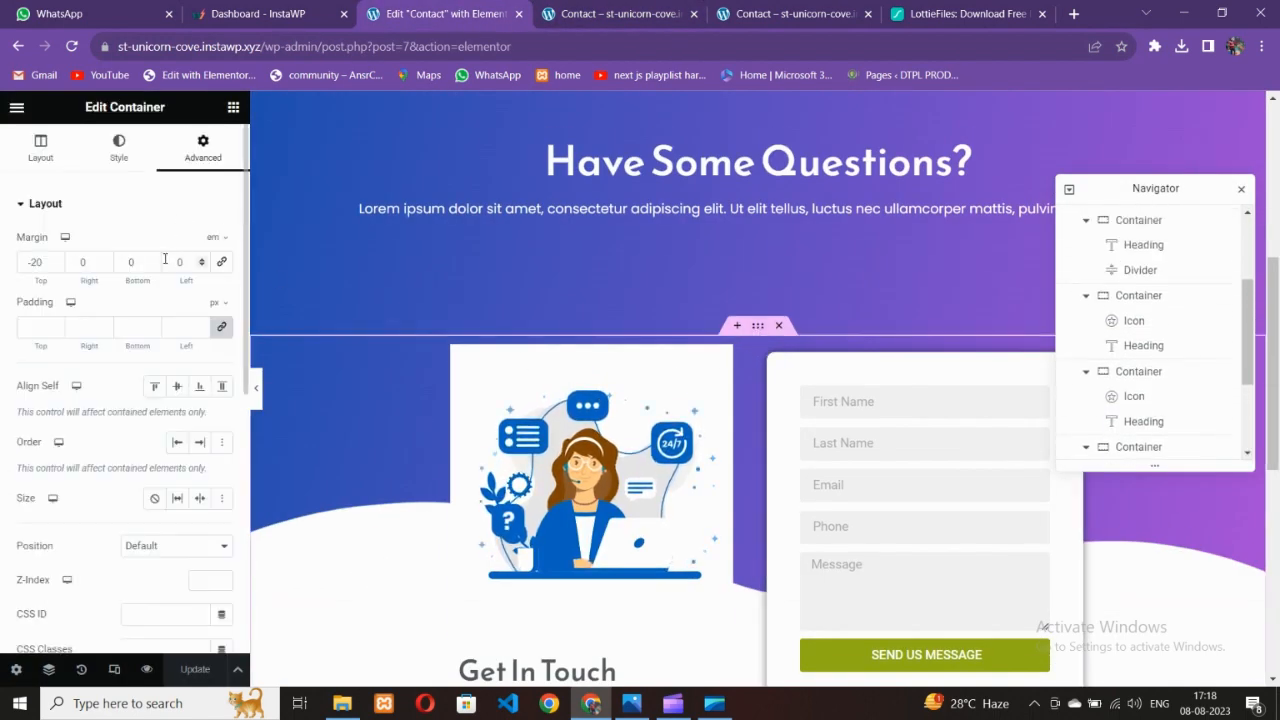
click(133, 262)
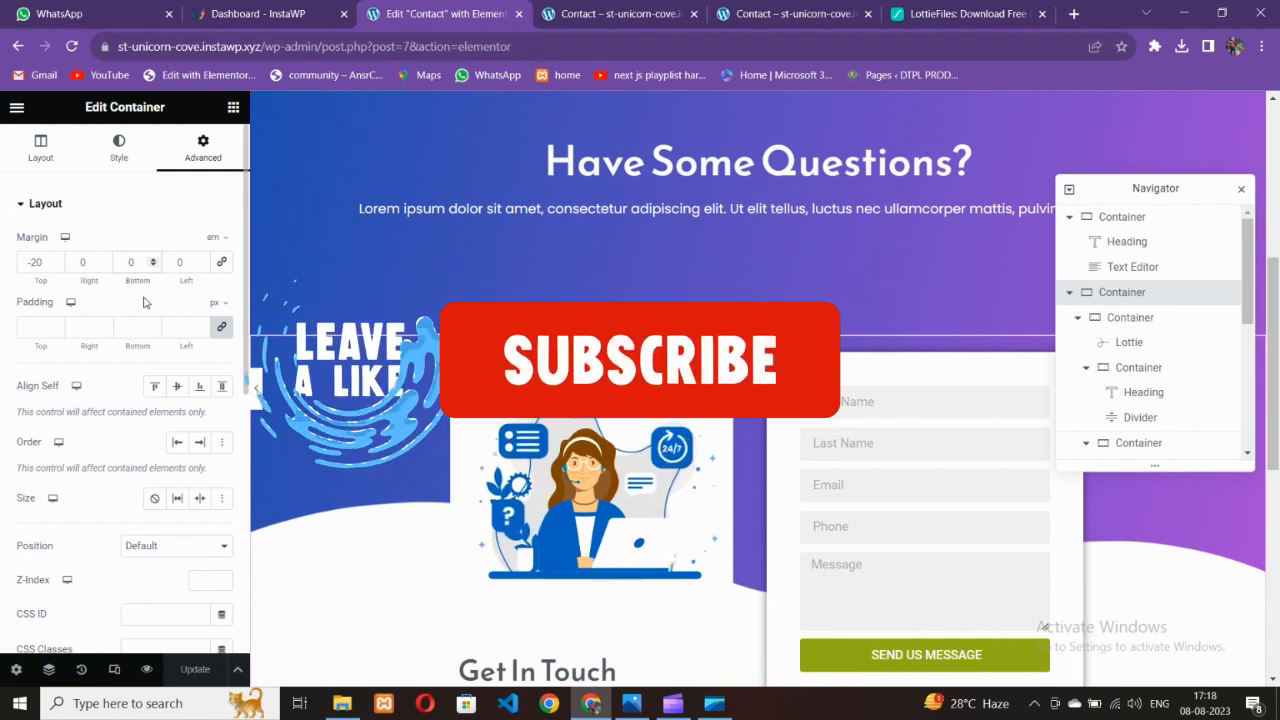
text(20)
click(195, 669)
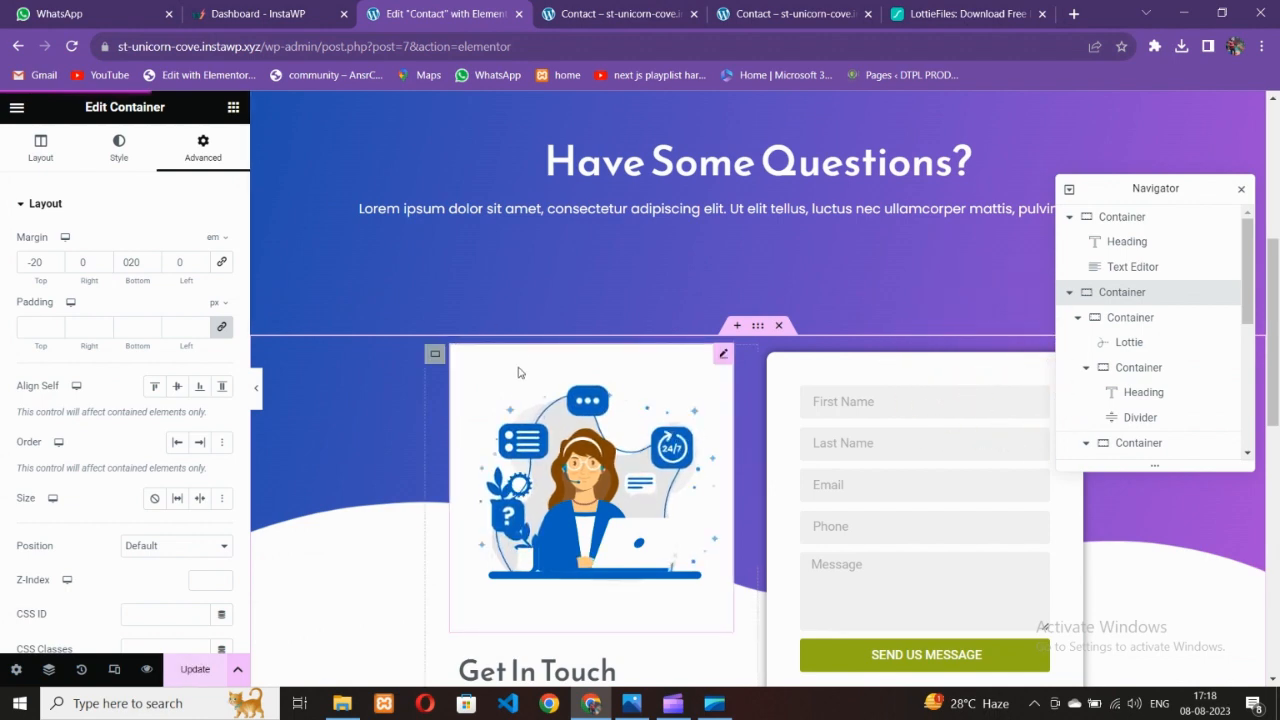
Compare the two live Contact tabs, close the duplicate, and go back to the editor
click(622, 15)
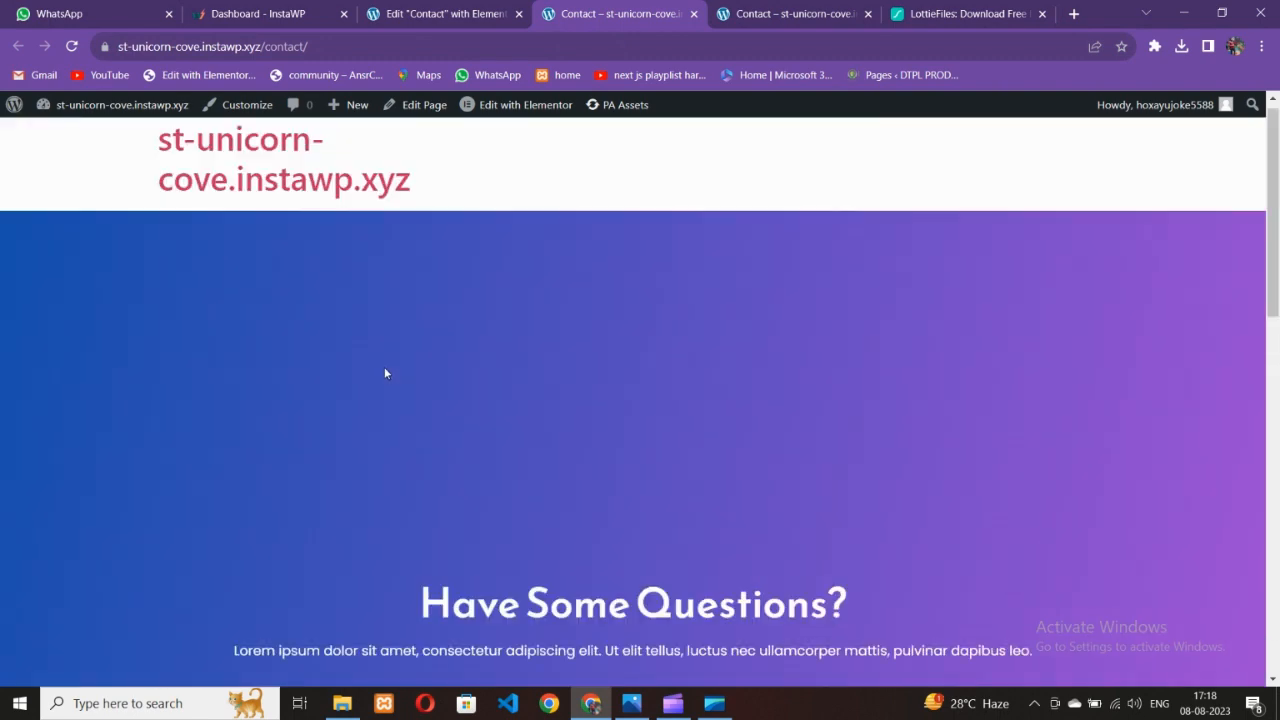
click(777, 10)
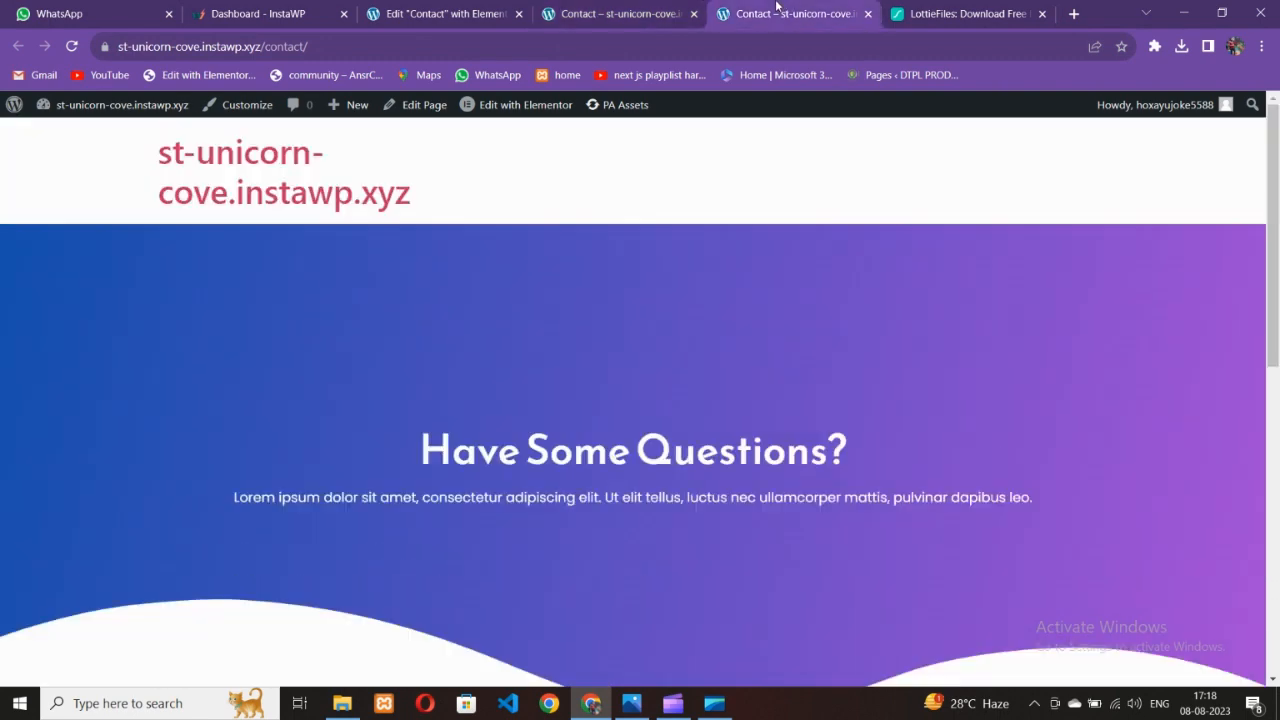
click(661, 8)
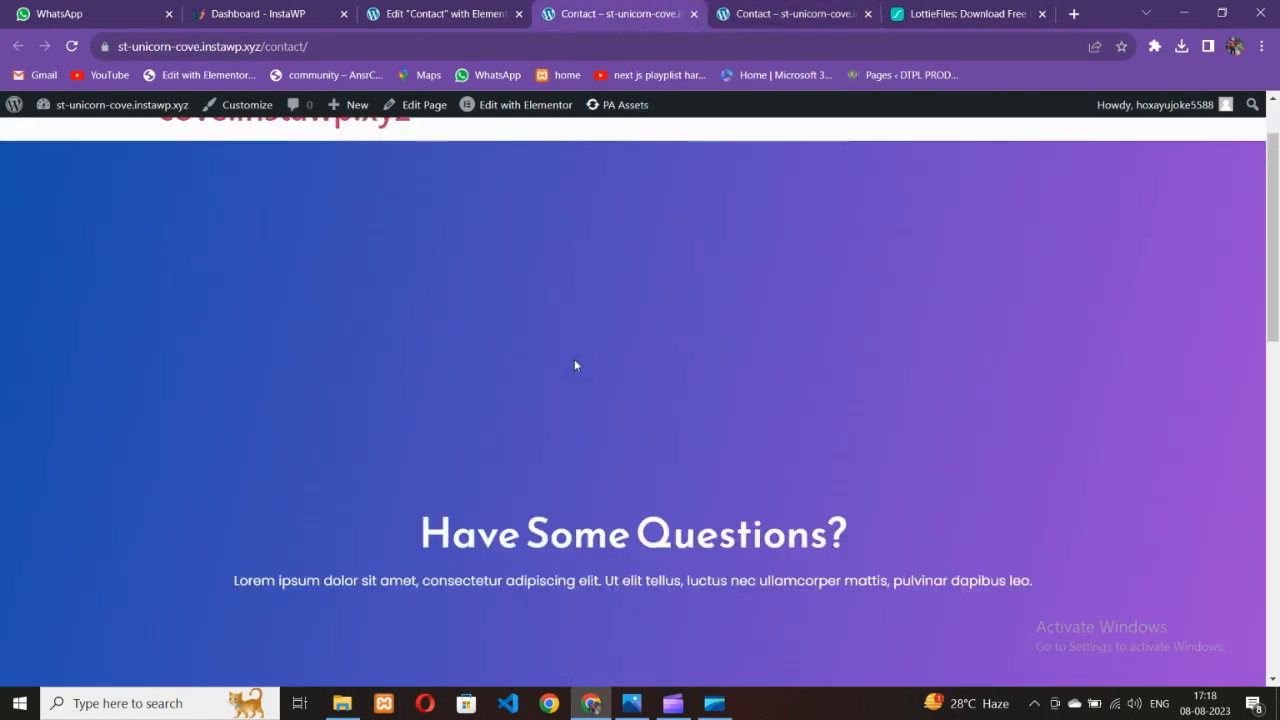
click(830, 16)
click(868, 14)
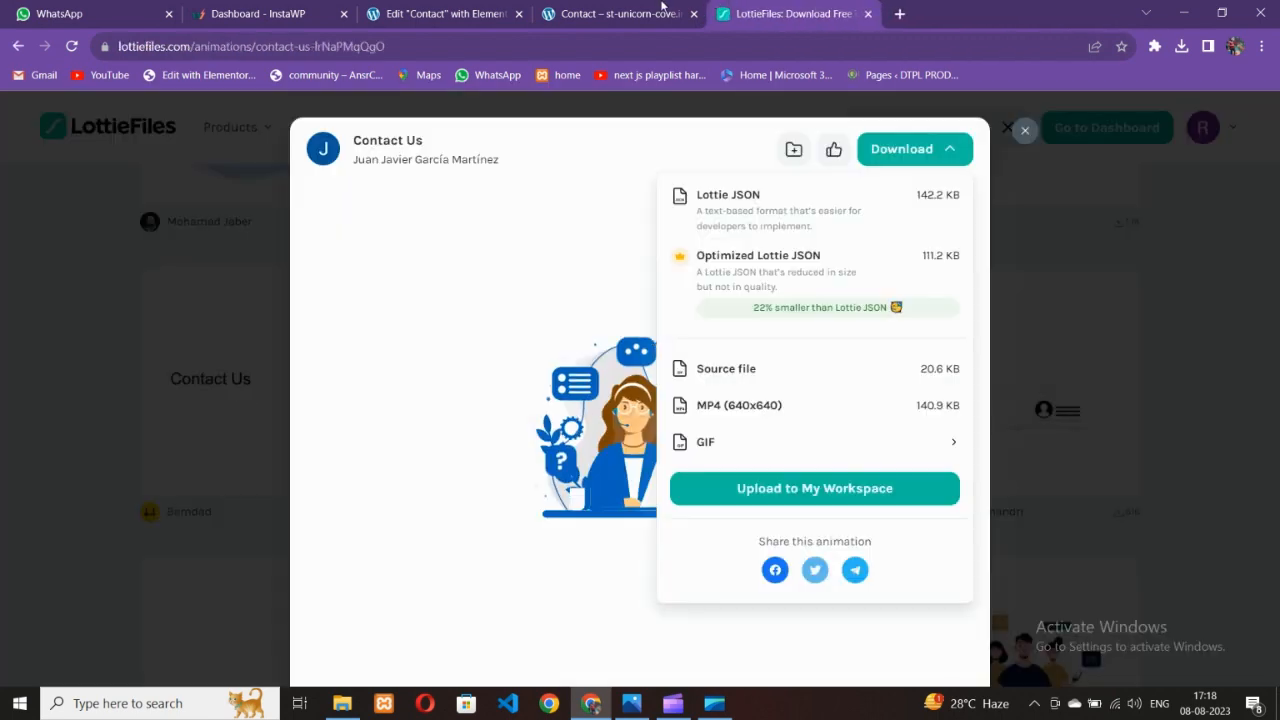
click(620, 14)
scroll(645, 302, up, 2)
scroll(607, 428, down, 5)
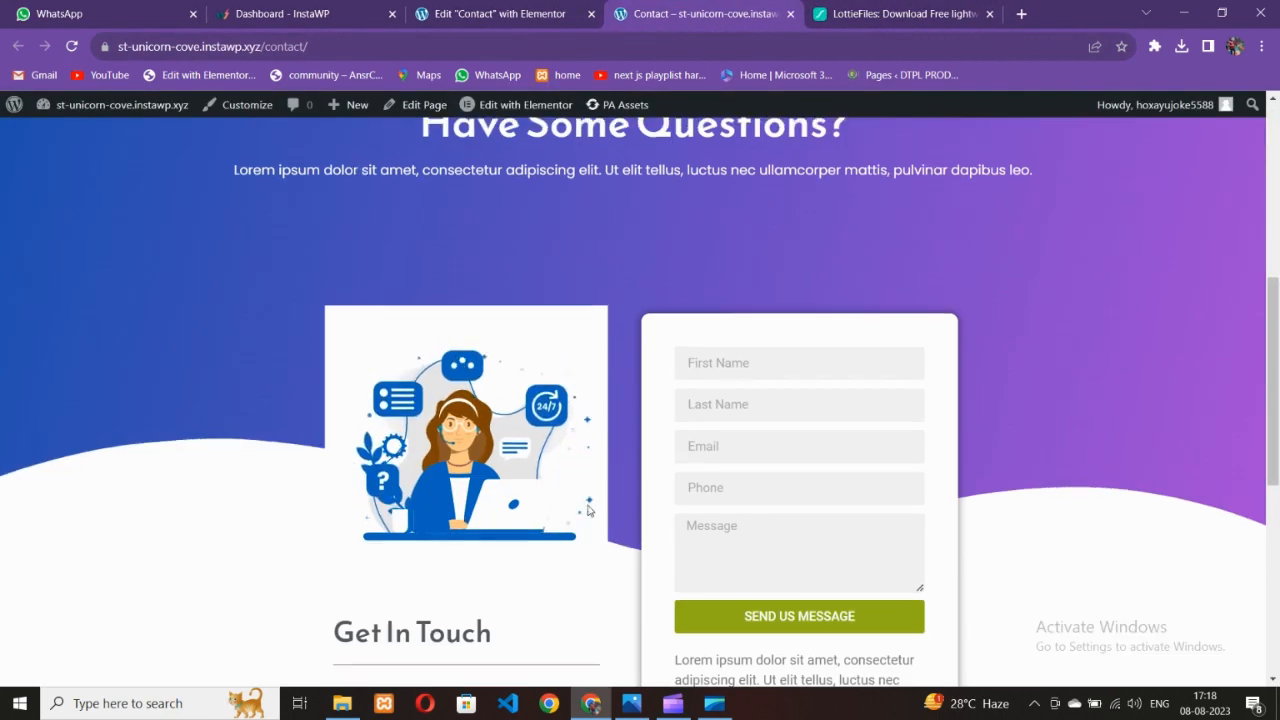
scroll(605, 457, up, 3)
click(500, 14)
scroll(771, 243, up, 3)
scroll(750, 265, up, 2)
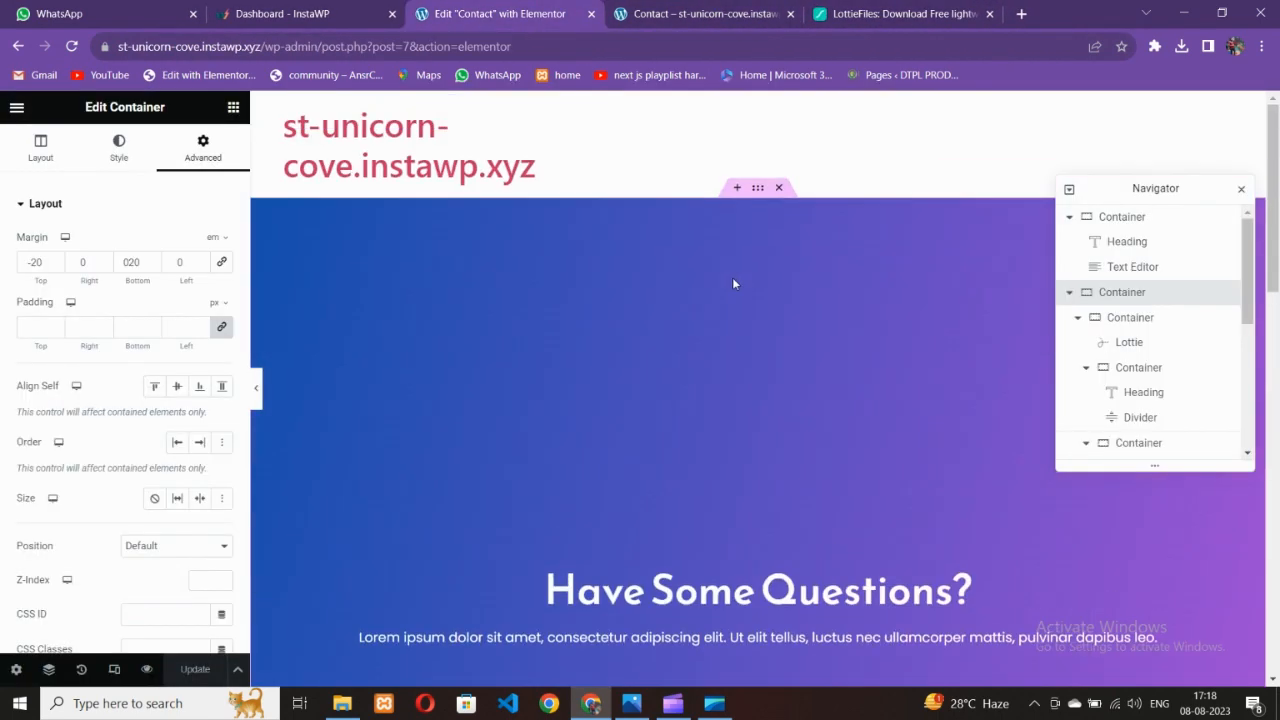
Try hero minimum heights of 1000 and 600 px, align its content to the top, and save
click(757, 190)
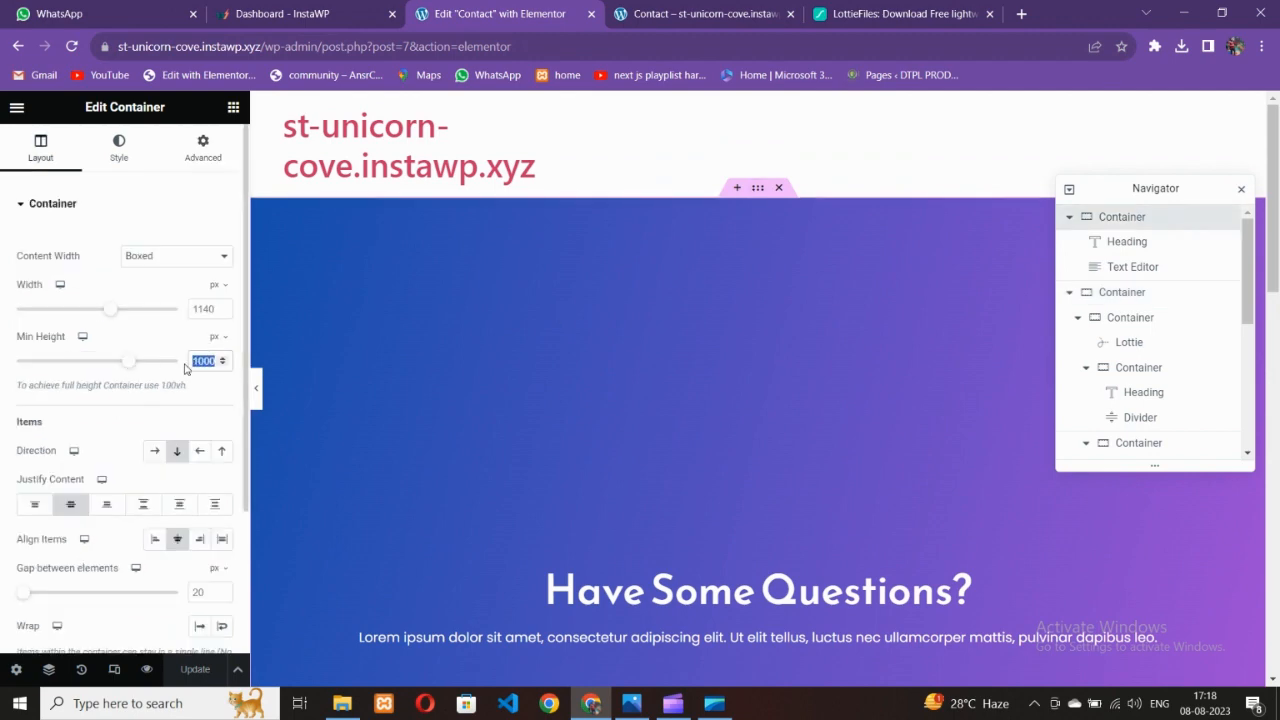
text(600)
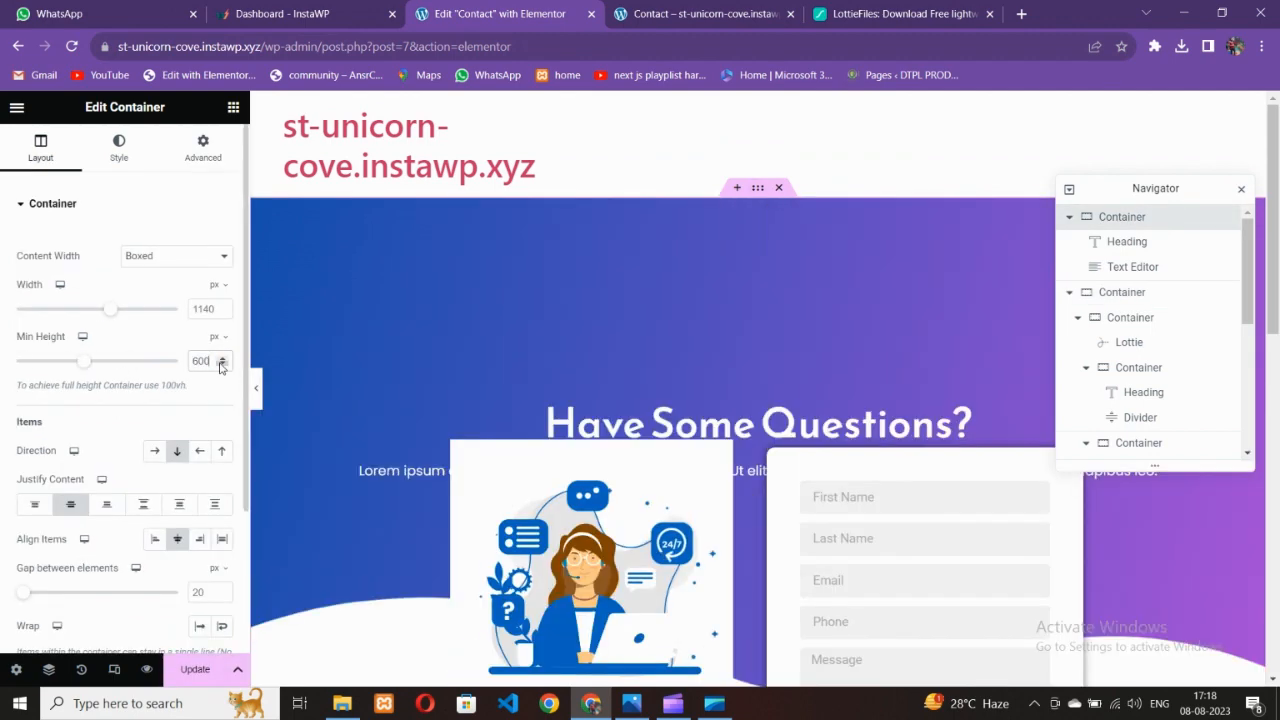
key(BackSpace)
key(BackSpace)
key(BackSpace)
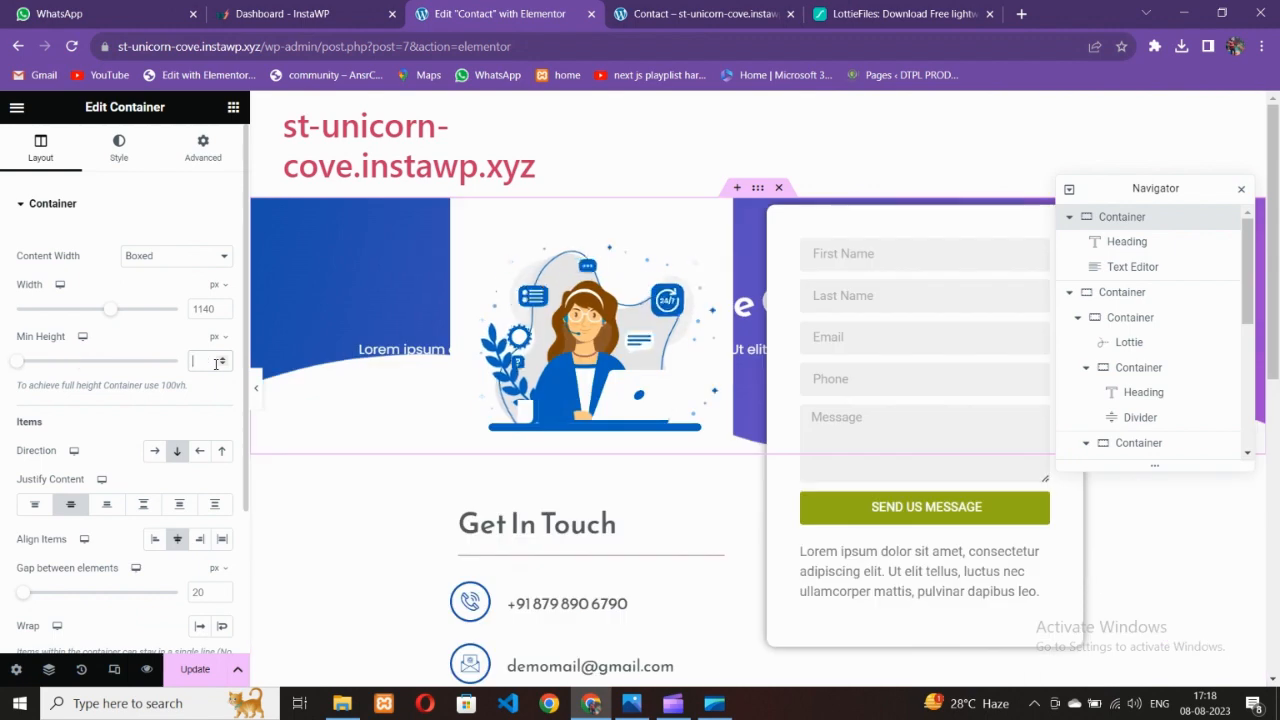
text(1000)
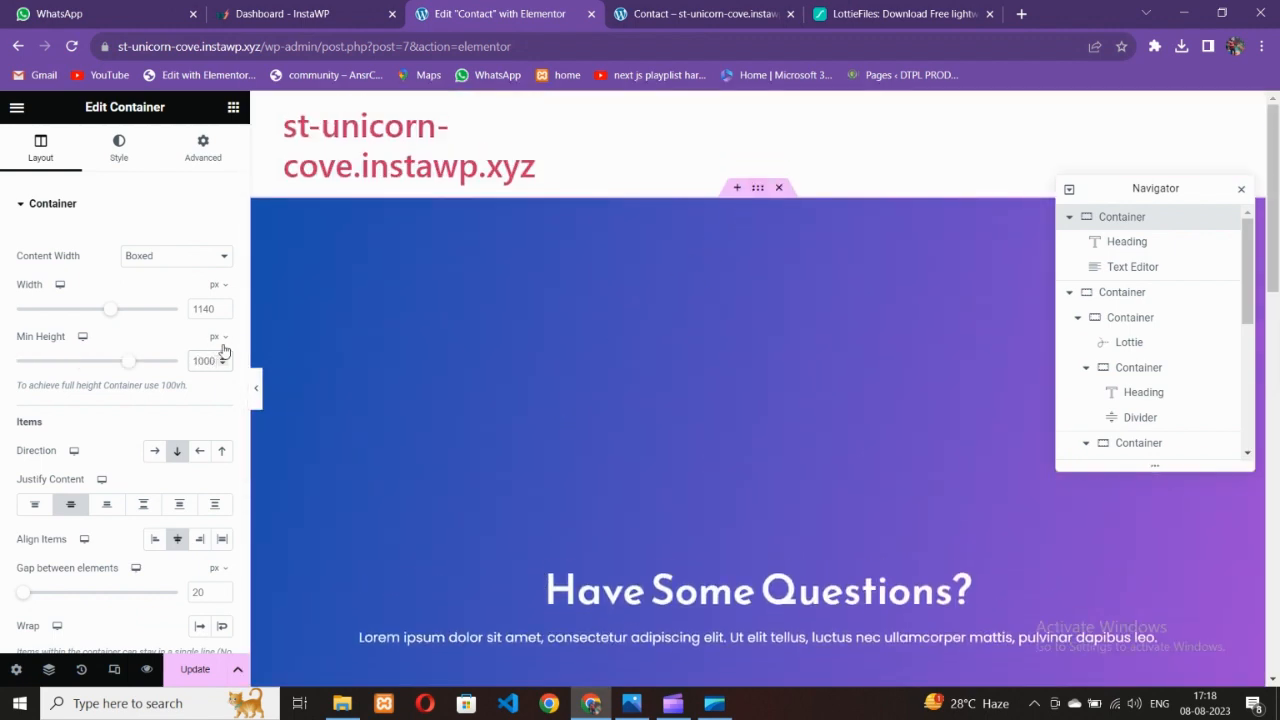
scroll(195, 453, down, 1)
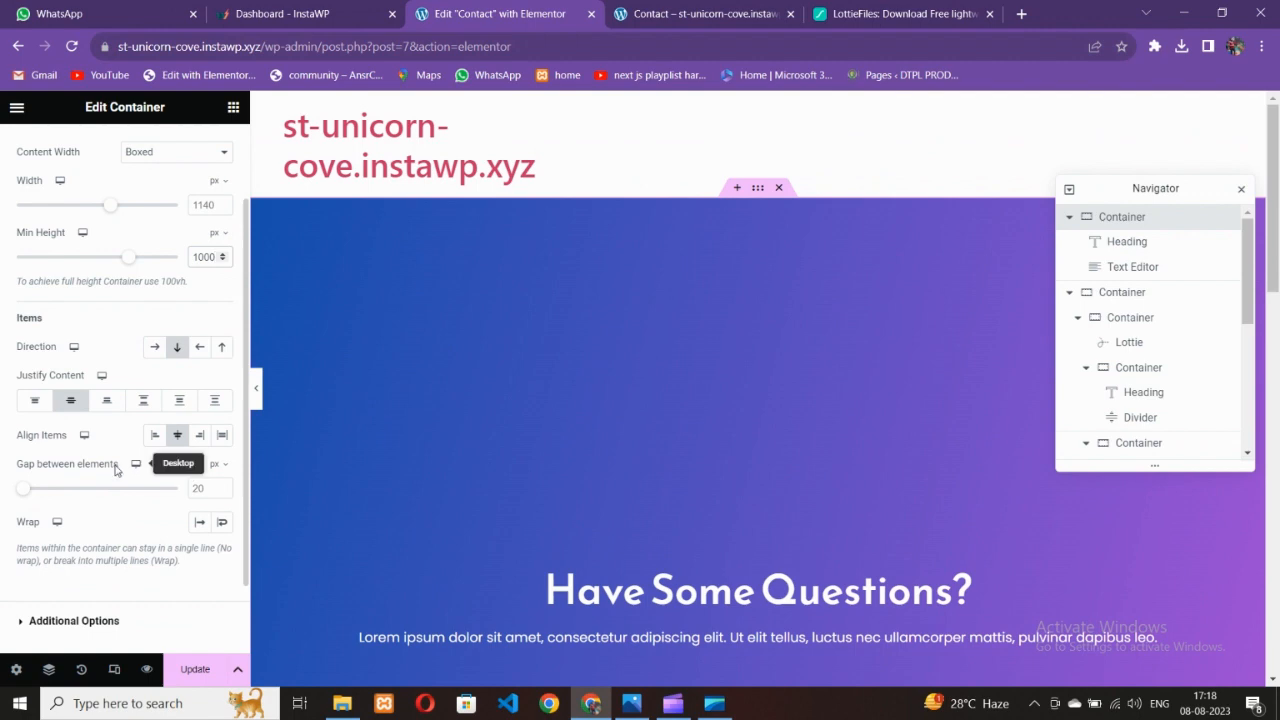
click(33, 406)
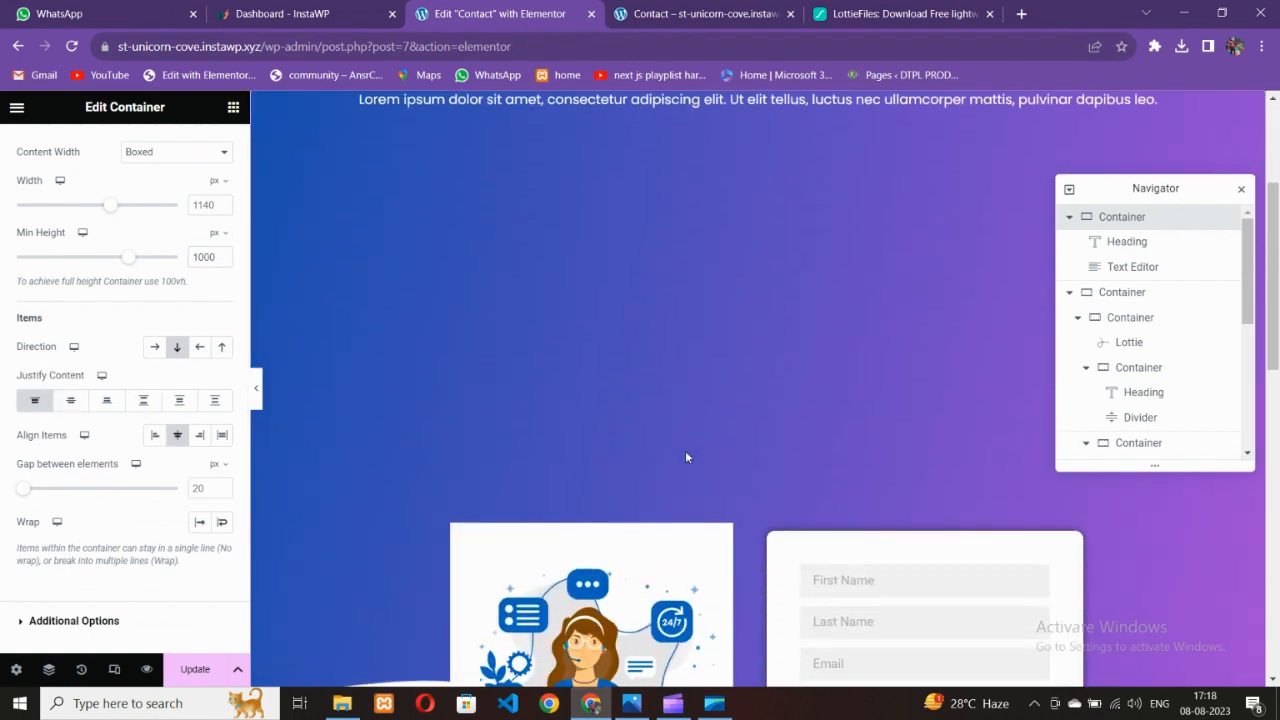
scroll(502, 476, up, 2)
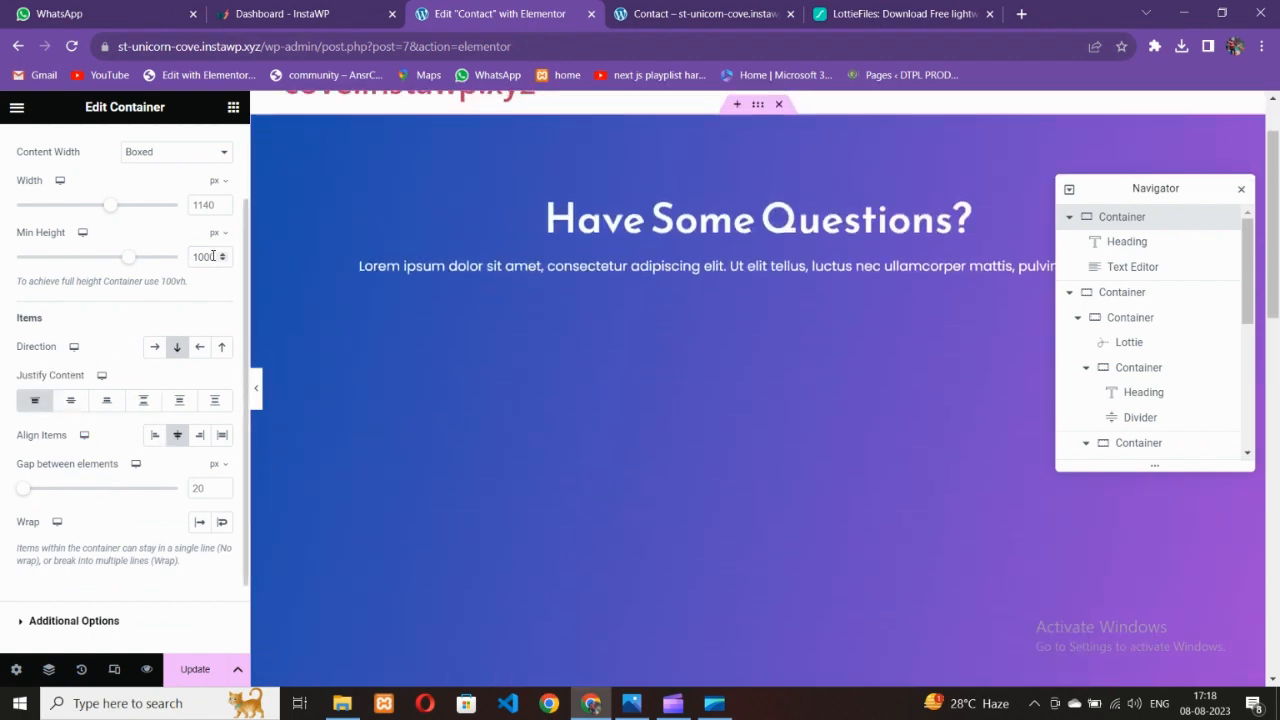
key(BackSpace)
key(BackSpace)
key(BackSpace)
key(BackSpace)
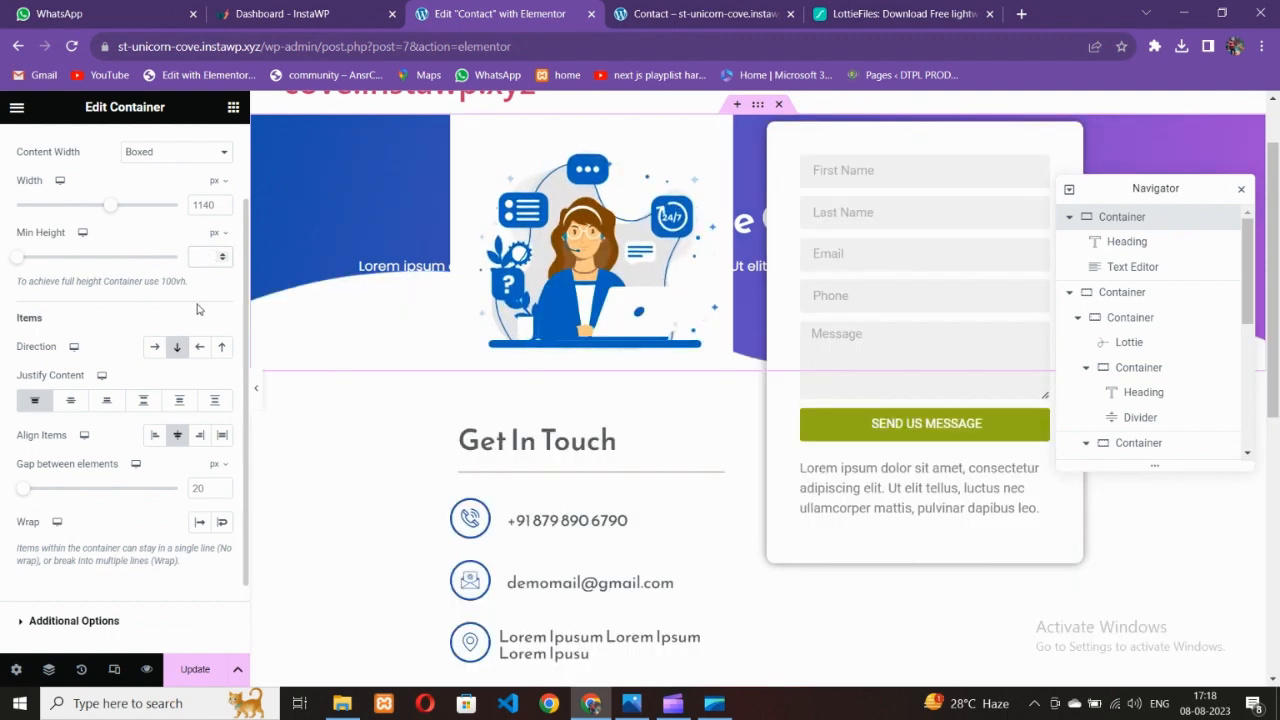
text(600)
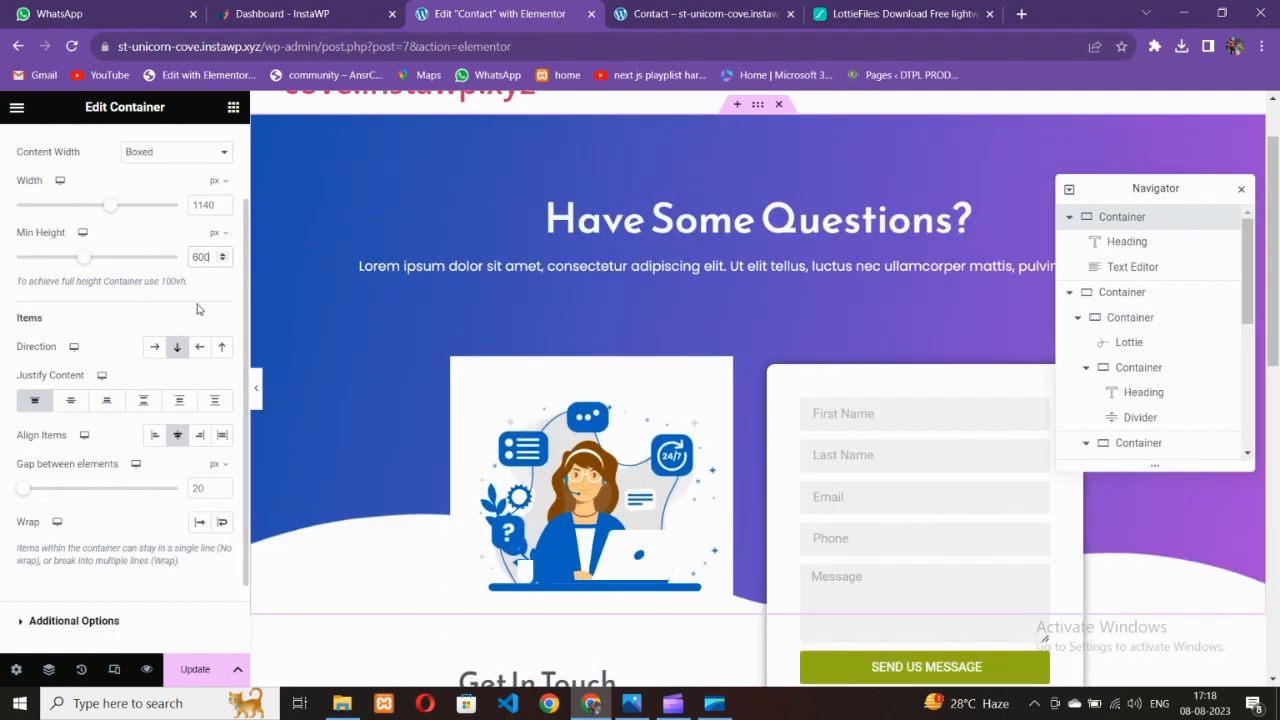
click(196, 669)
Set the gradient hero's minimum height to 700 px and save the page
scroll(640, 330, down, 3)
scroll(640, 330, up, 3)
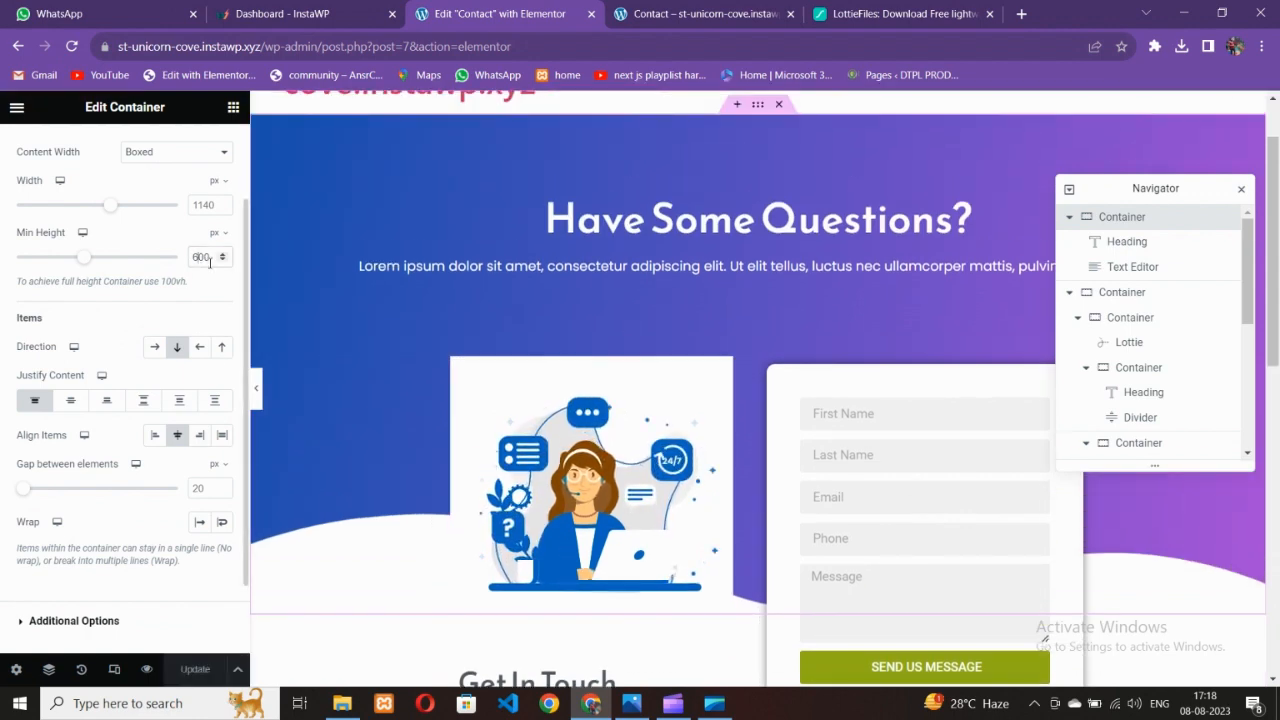
key(BackSpace)
text(8)
key(BackSpace)
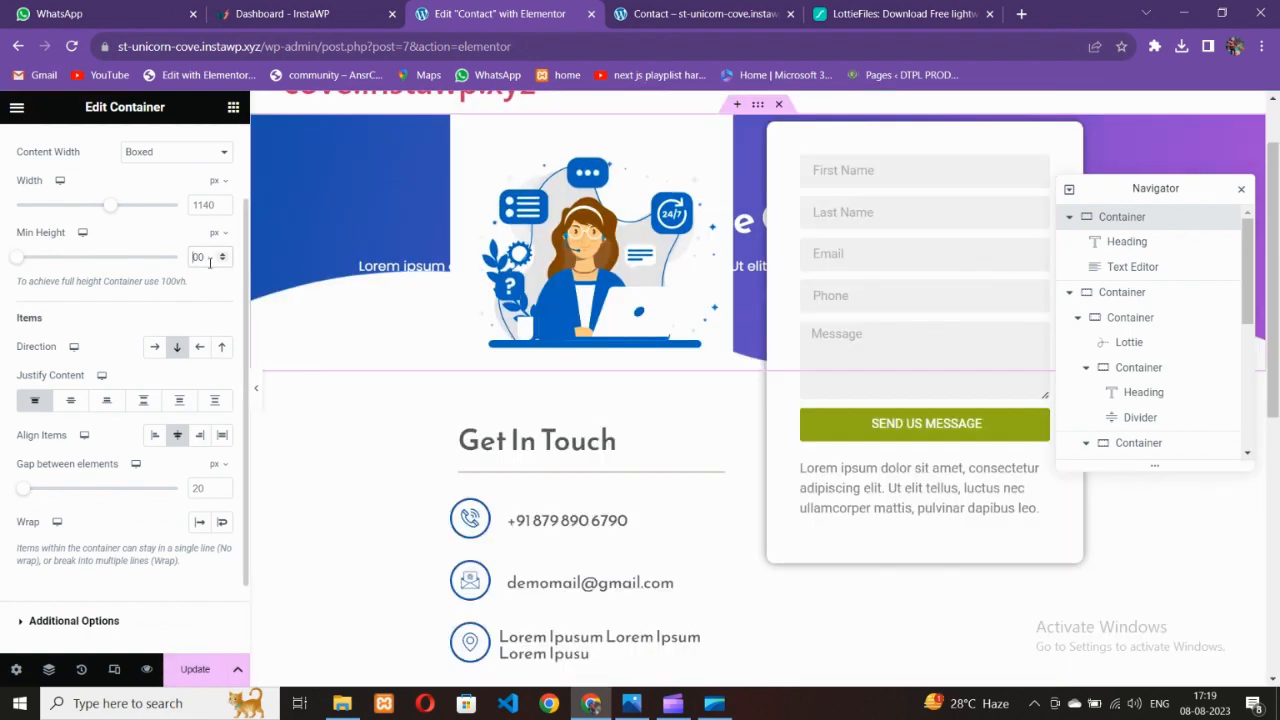
text(7)
click(197, 673)
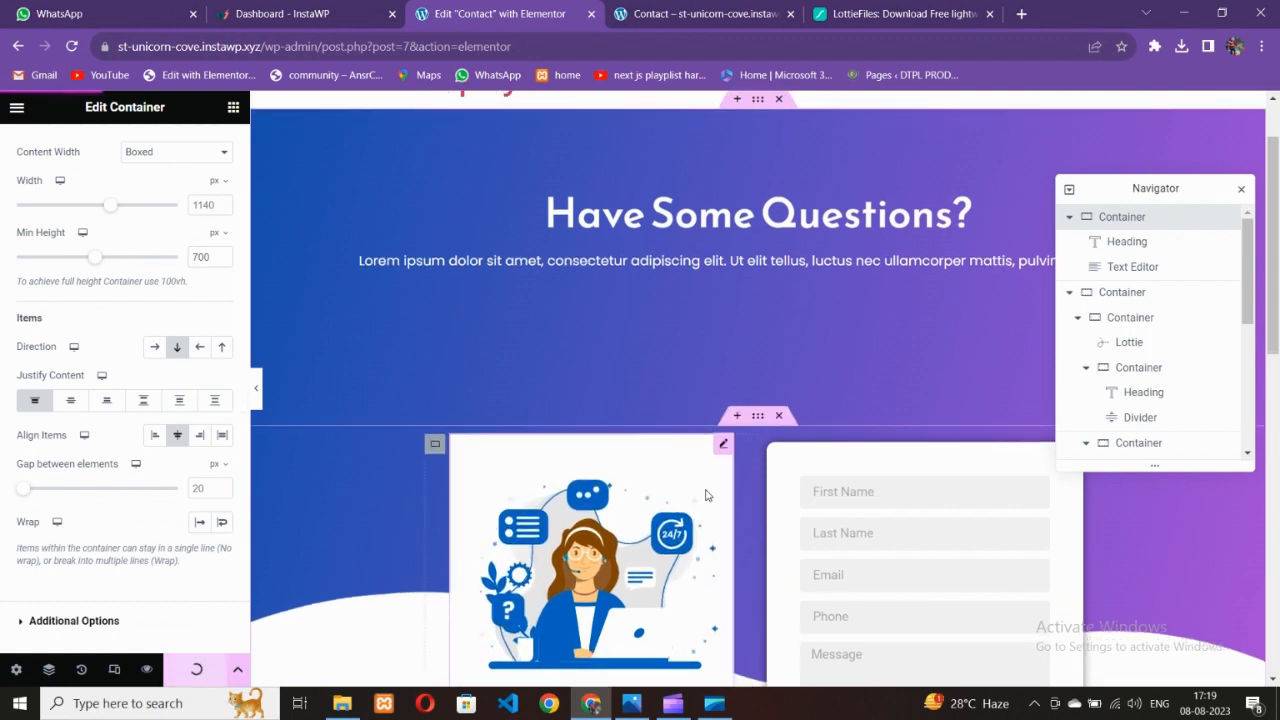
scroll(706, 492, down, 2)
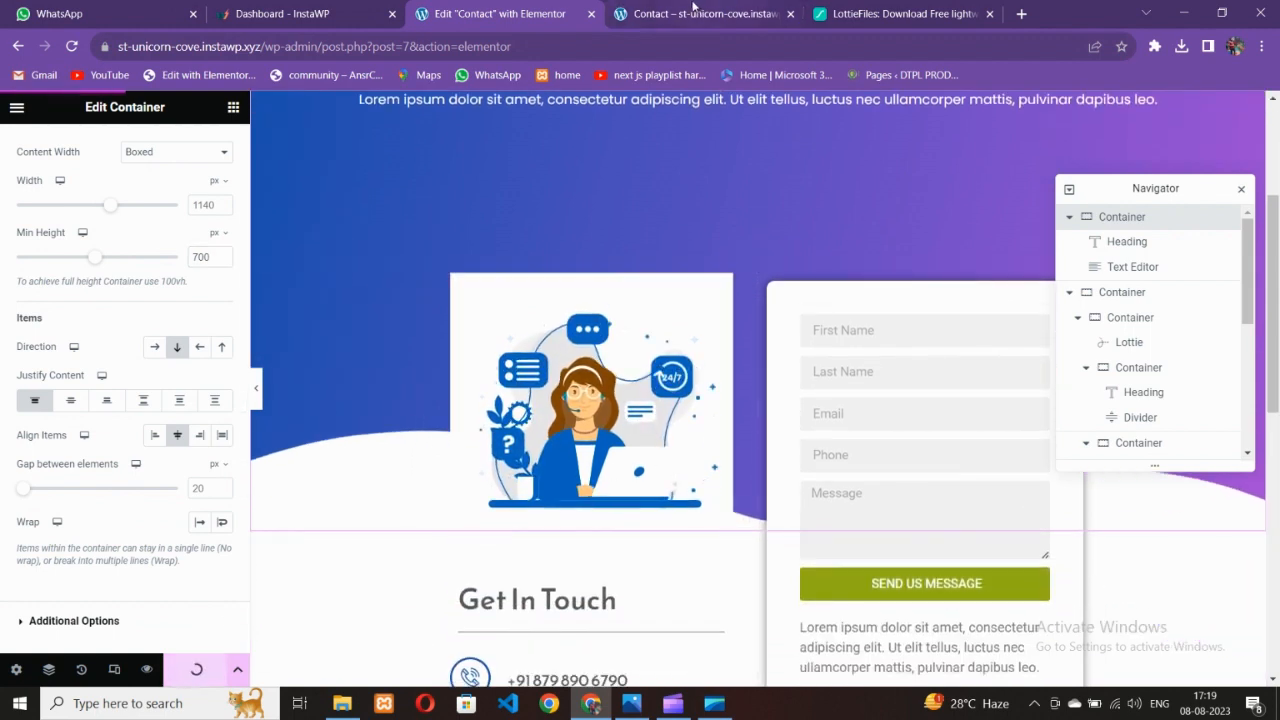
click(693, 10)
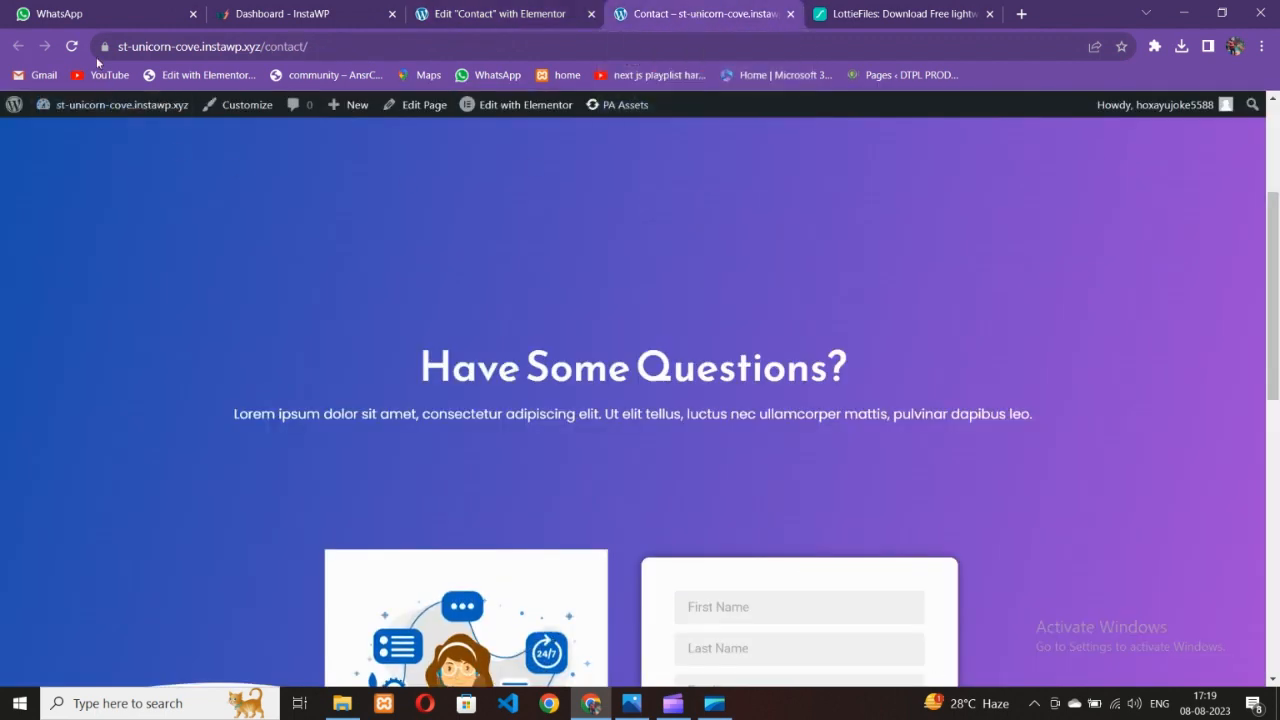
Reload the live Contact page to check the taller hero, then select its URL in the address bar
click(71, 46)
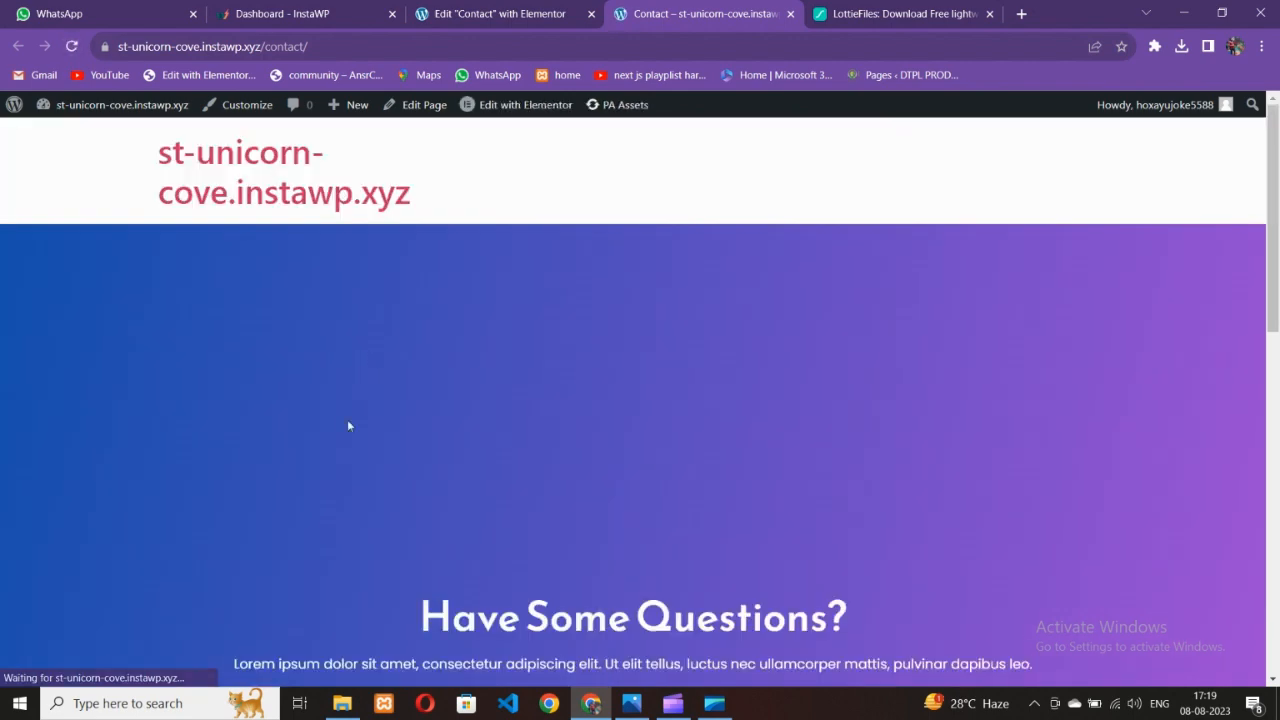
scroll(415, 425, down, 4)
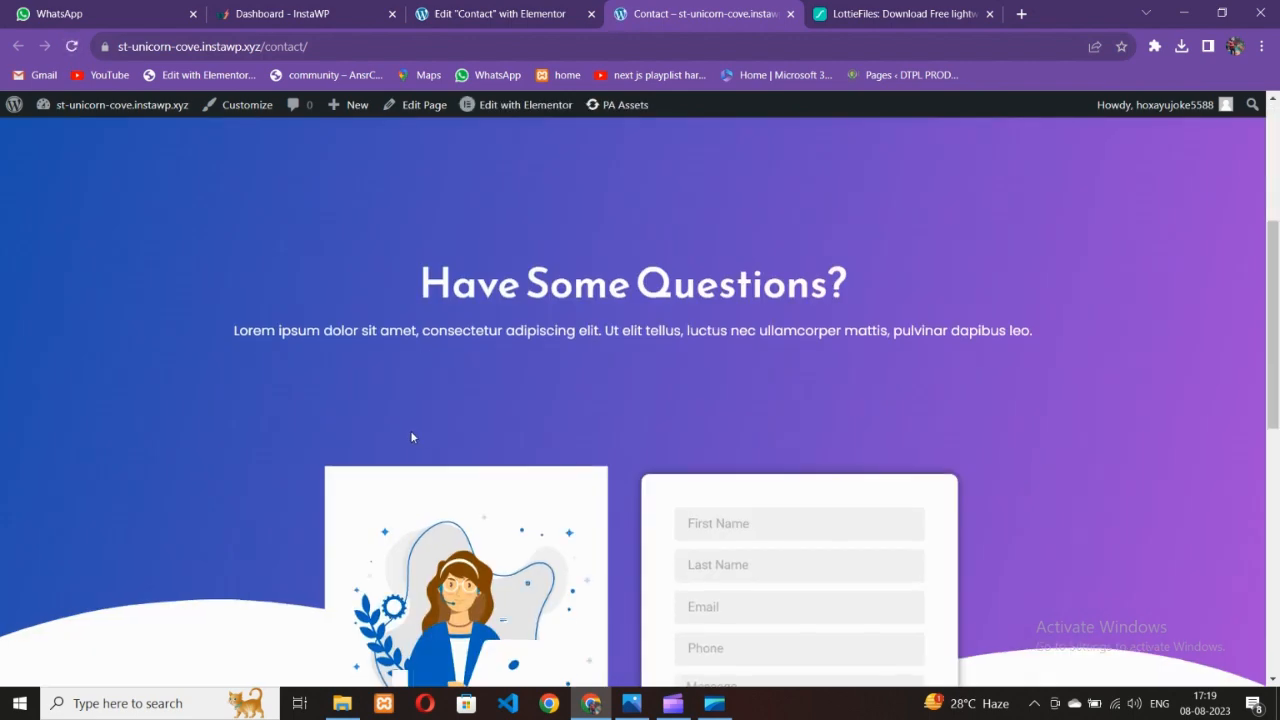
scroll(405, 427, up, 3)
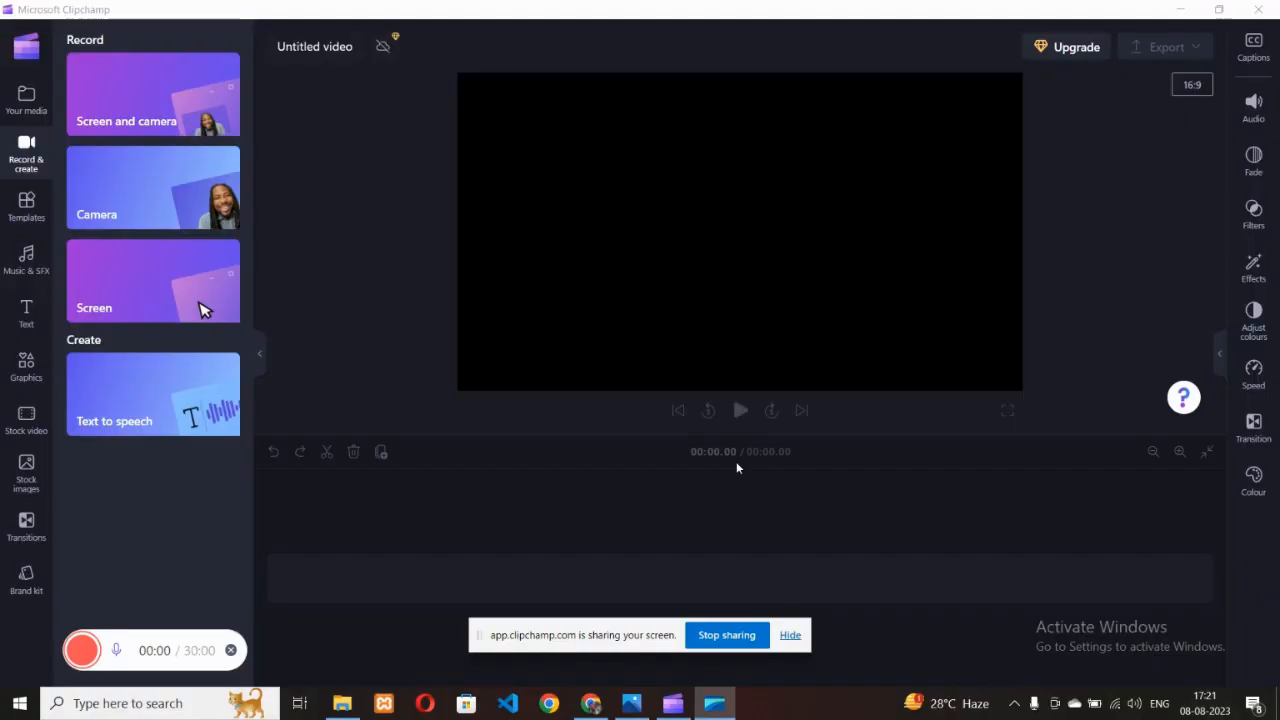
click(591, 703)
click(521, 6)
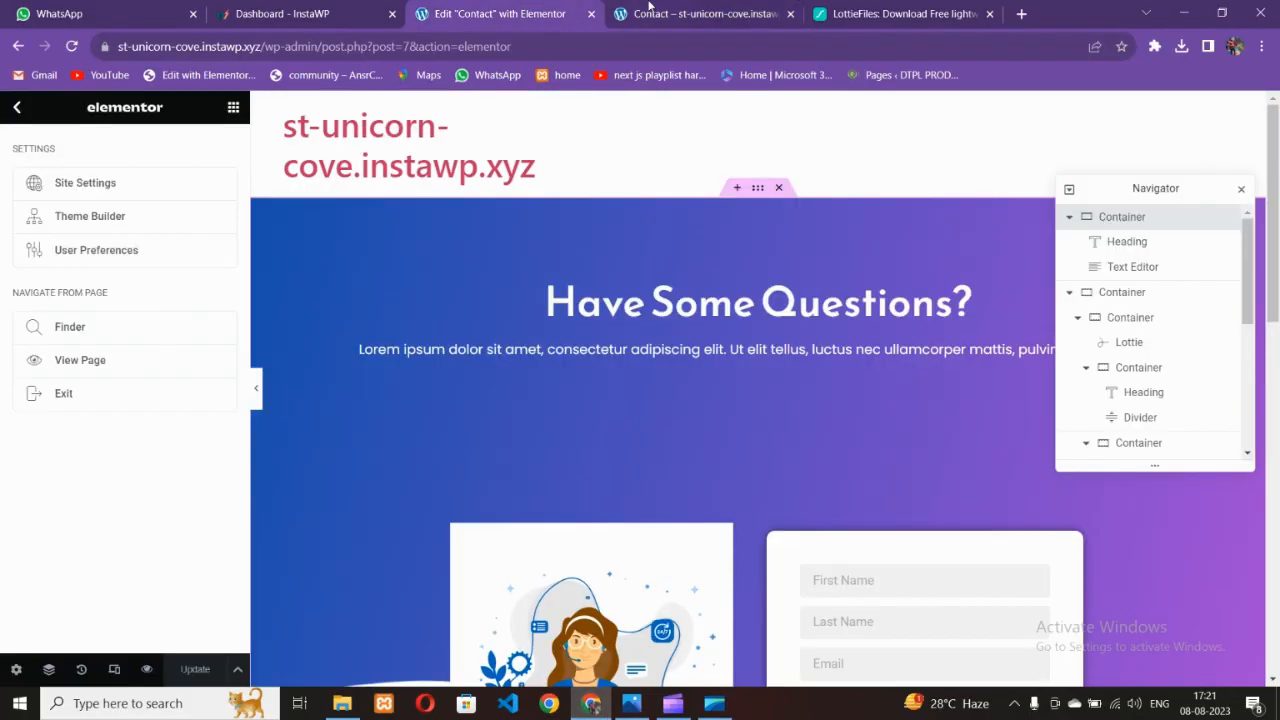
click(649, 6)
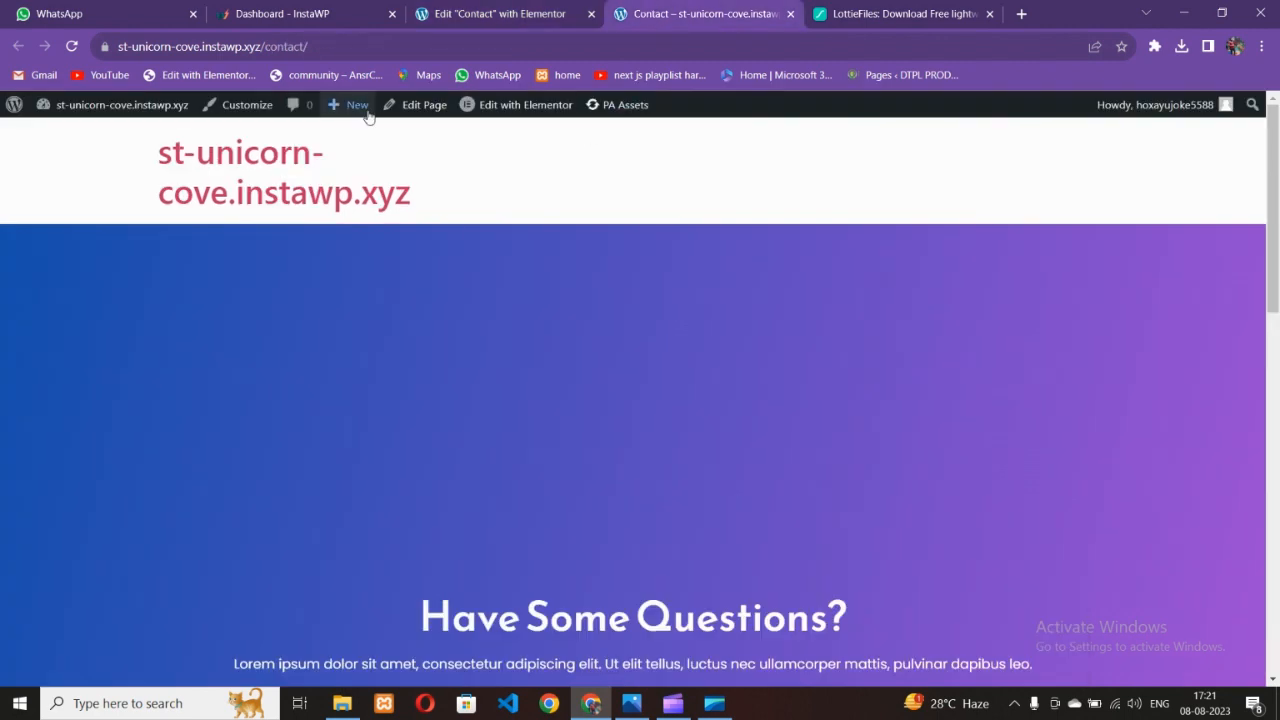
click(325, 46)
key(ctrl+c)
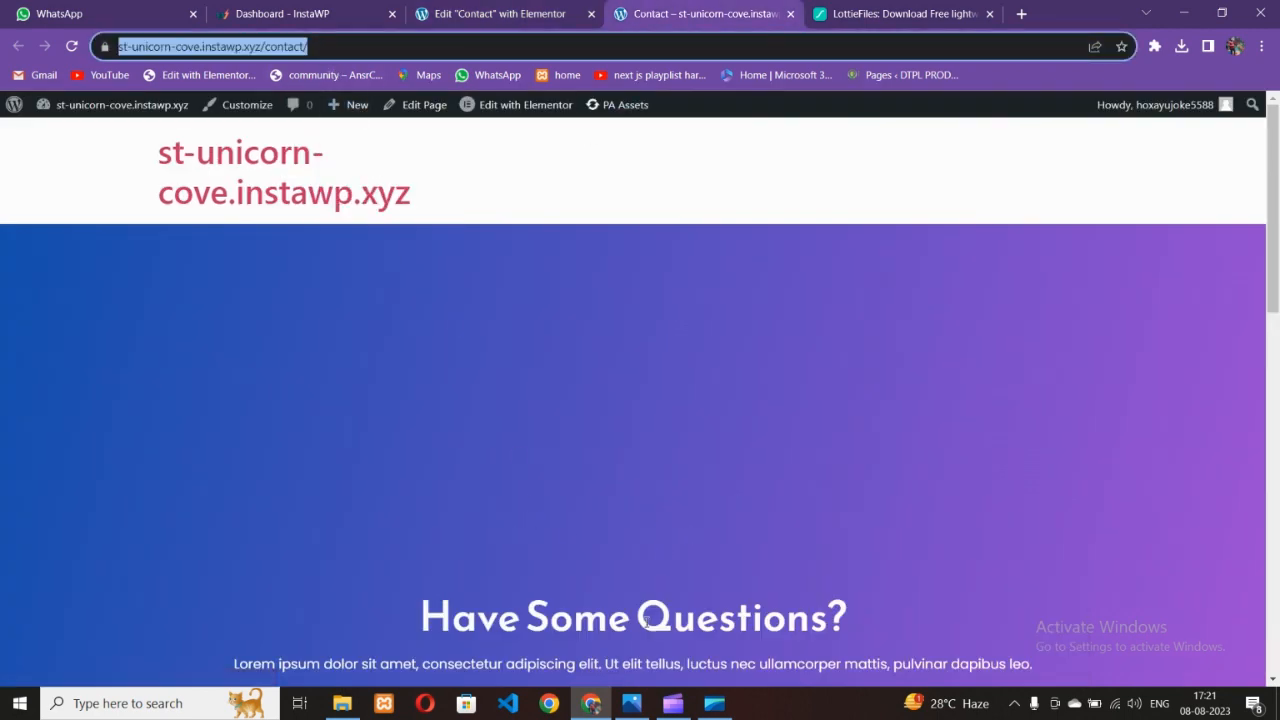
Open a new Incognito window and load the copied Contact page URL
click(1262, 47)
click(1200, 113)
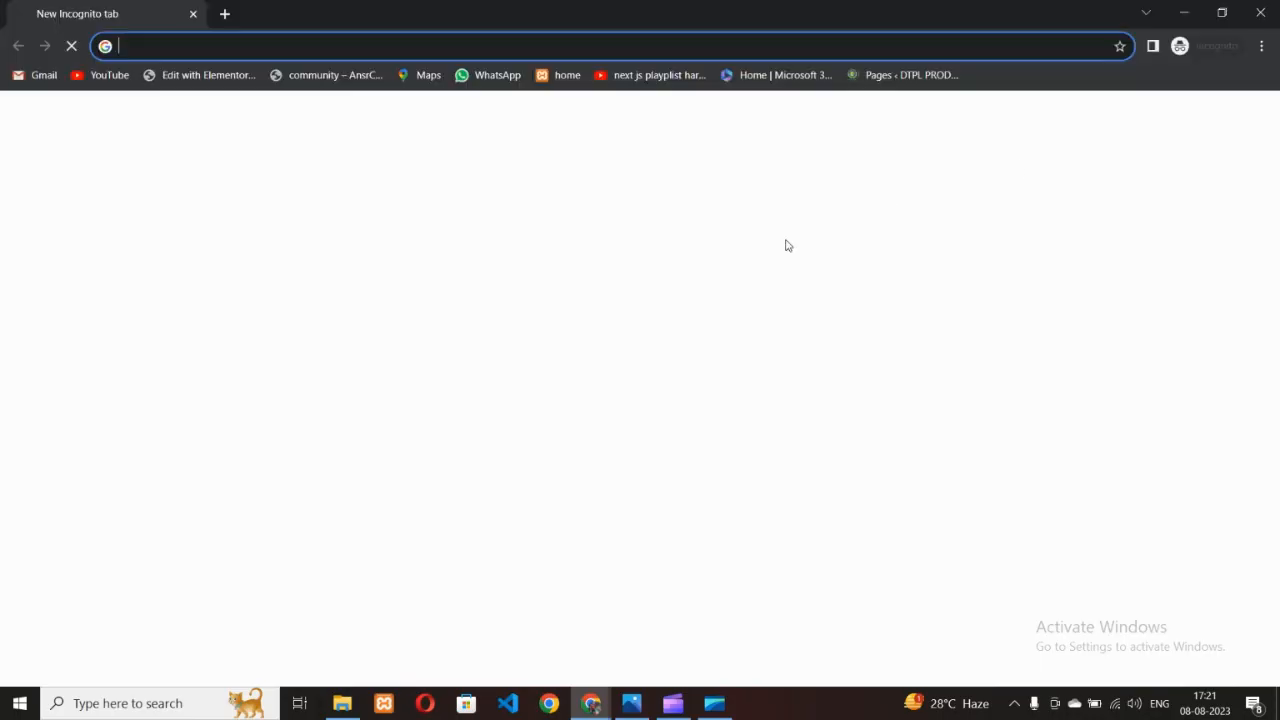
key(ctrl+v)
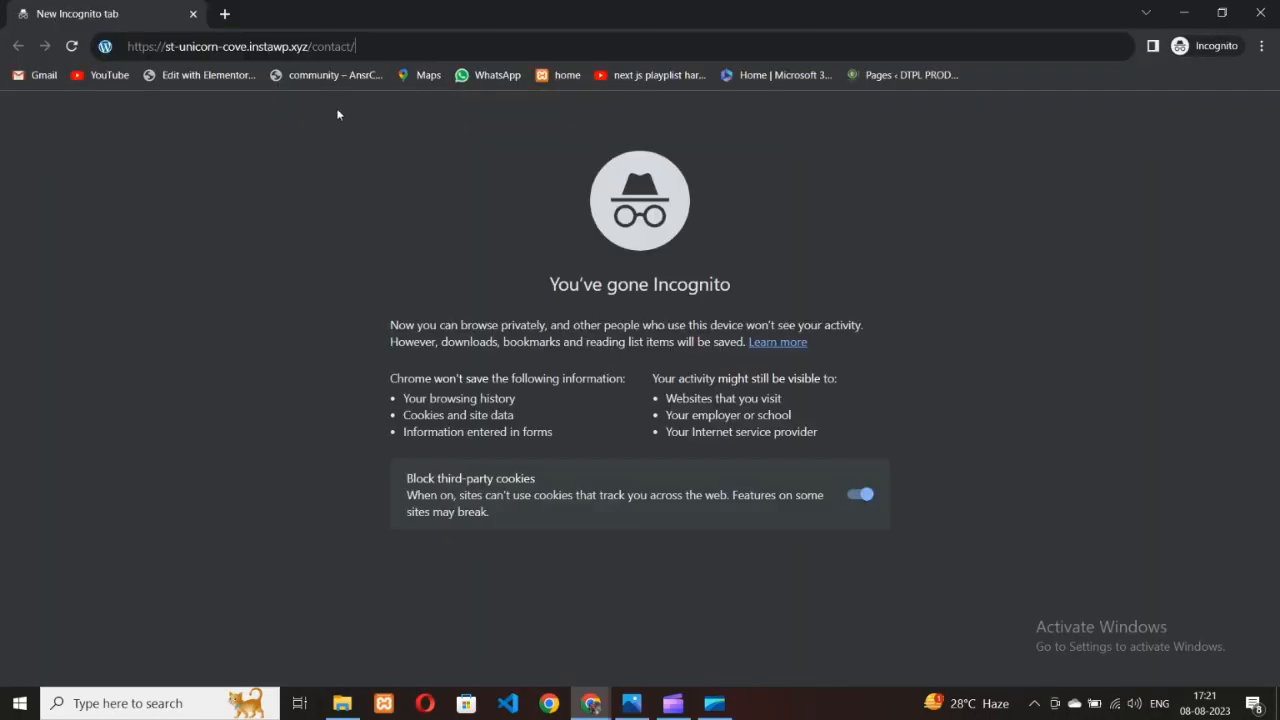
key(Return)
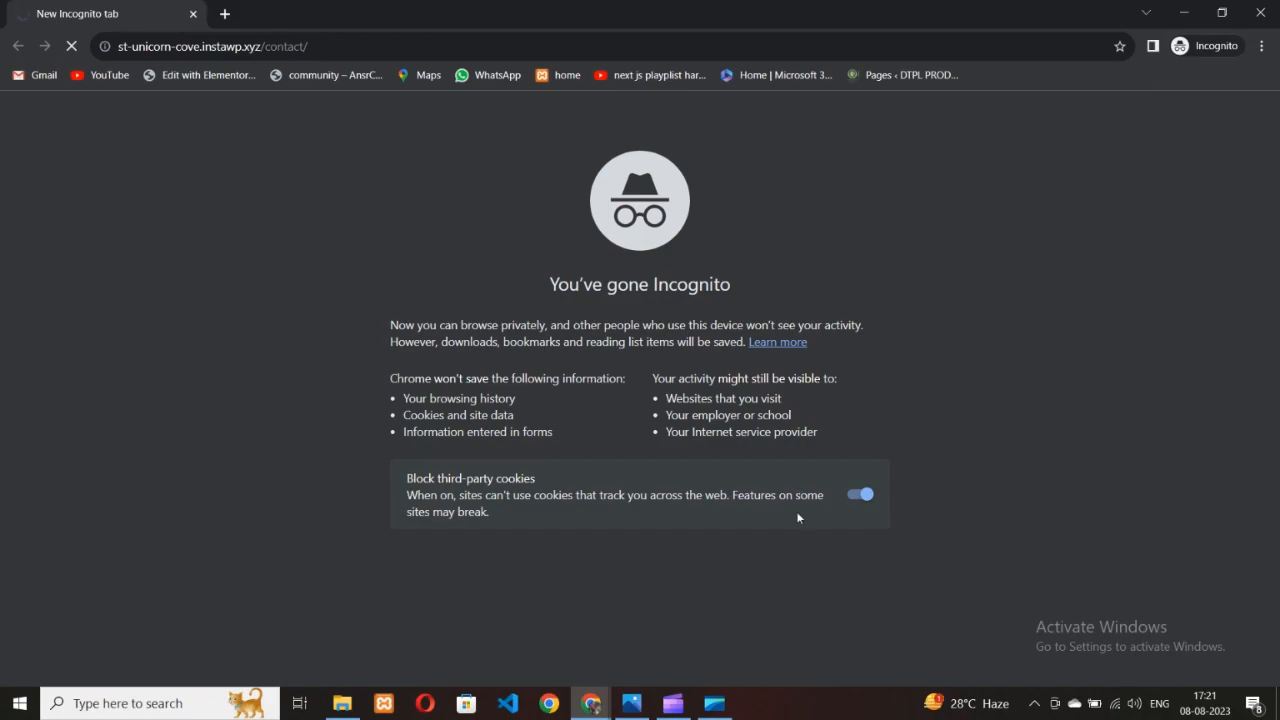
Glance at the reference design, then bring the private Contact page window back to the front
click(631, 703)
mouse_move(606, 703)
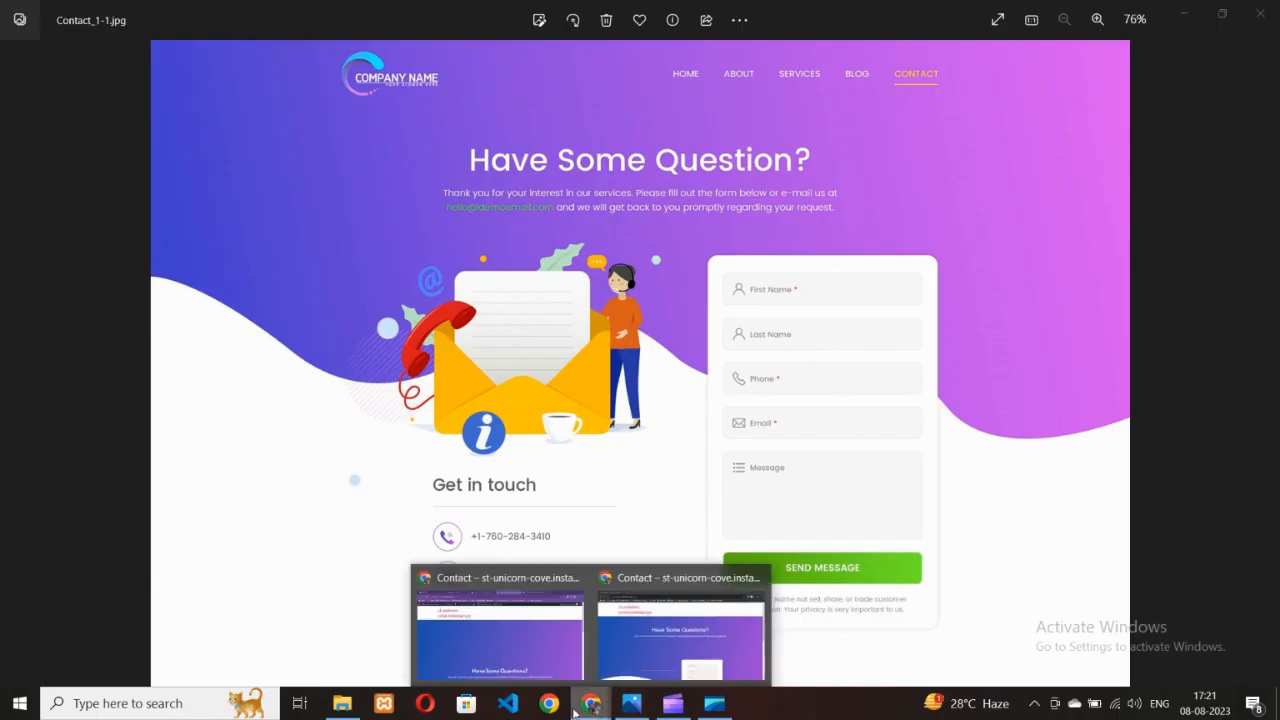
click(500, 630)
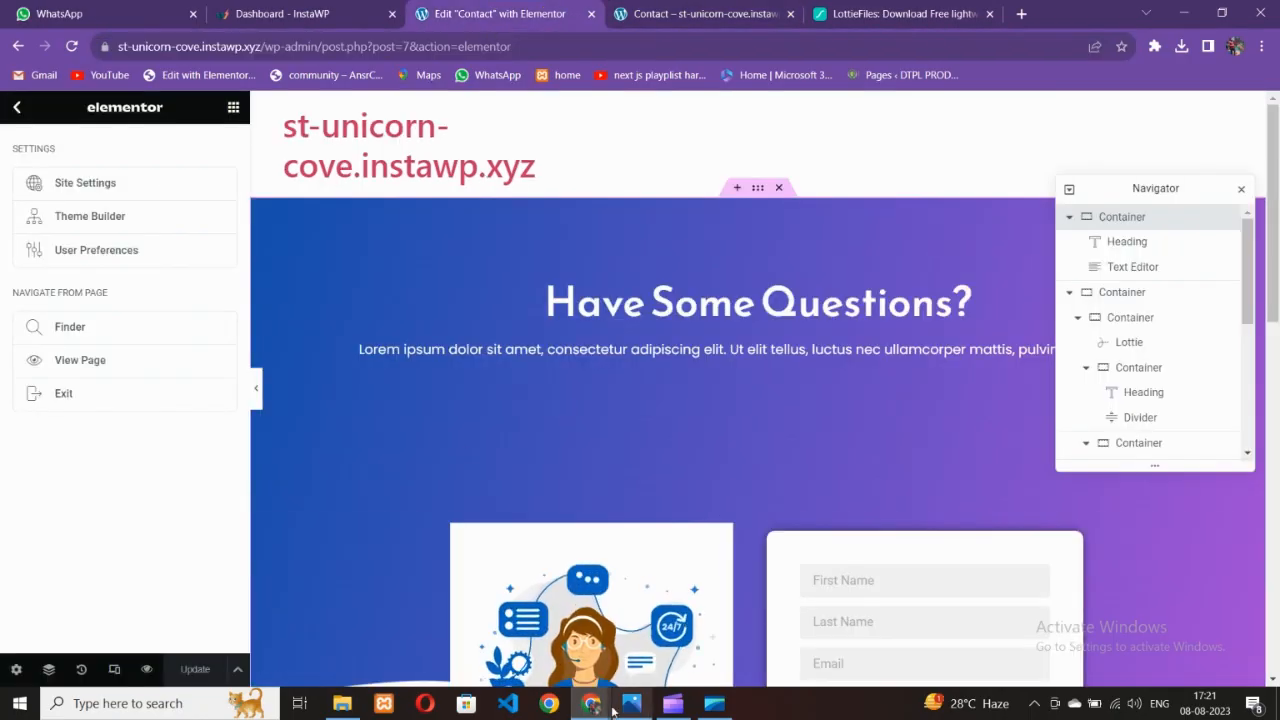
mouse_move(595, 703)
click(637, 637)
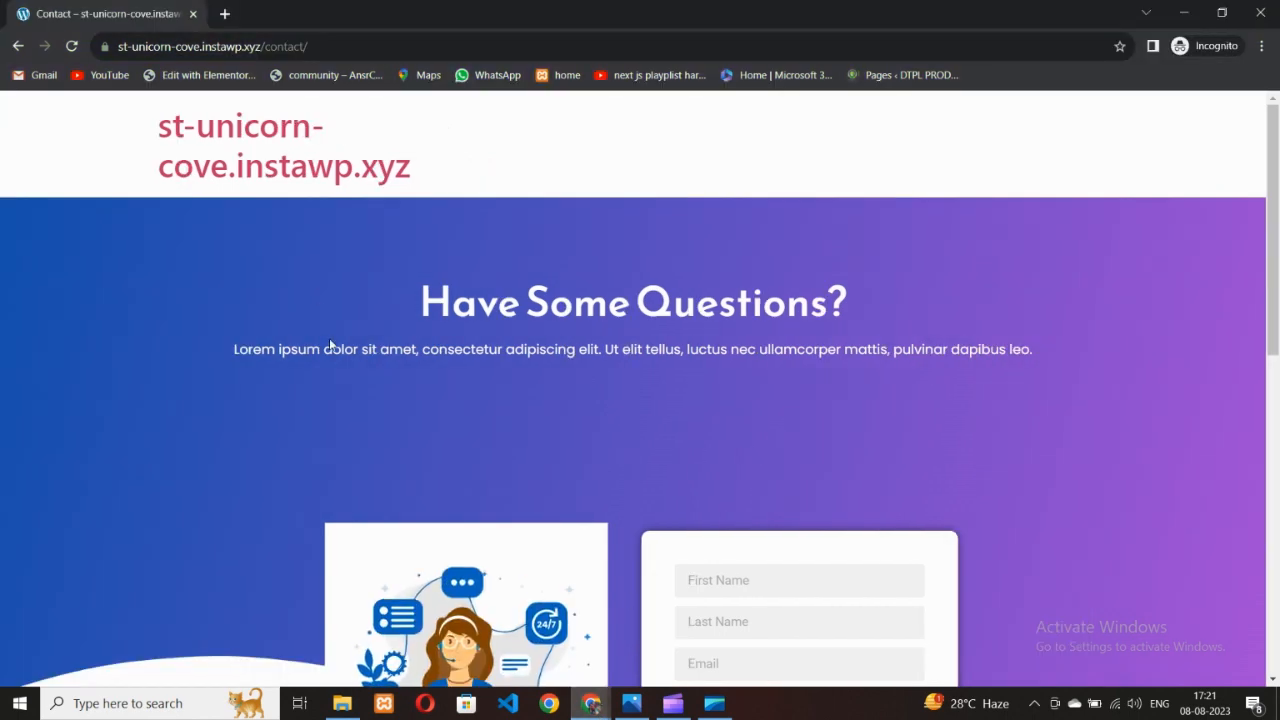
Scroll through the wave hero, illustration and overlapping form card as a visitor
scroll(254, 365, down, 3)
scroll(270, 365, up, 3)
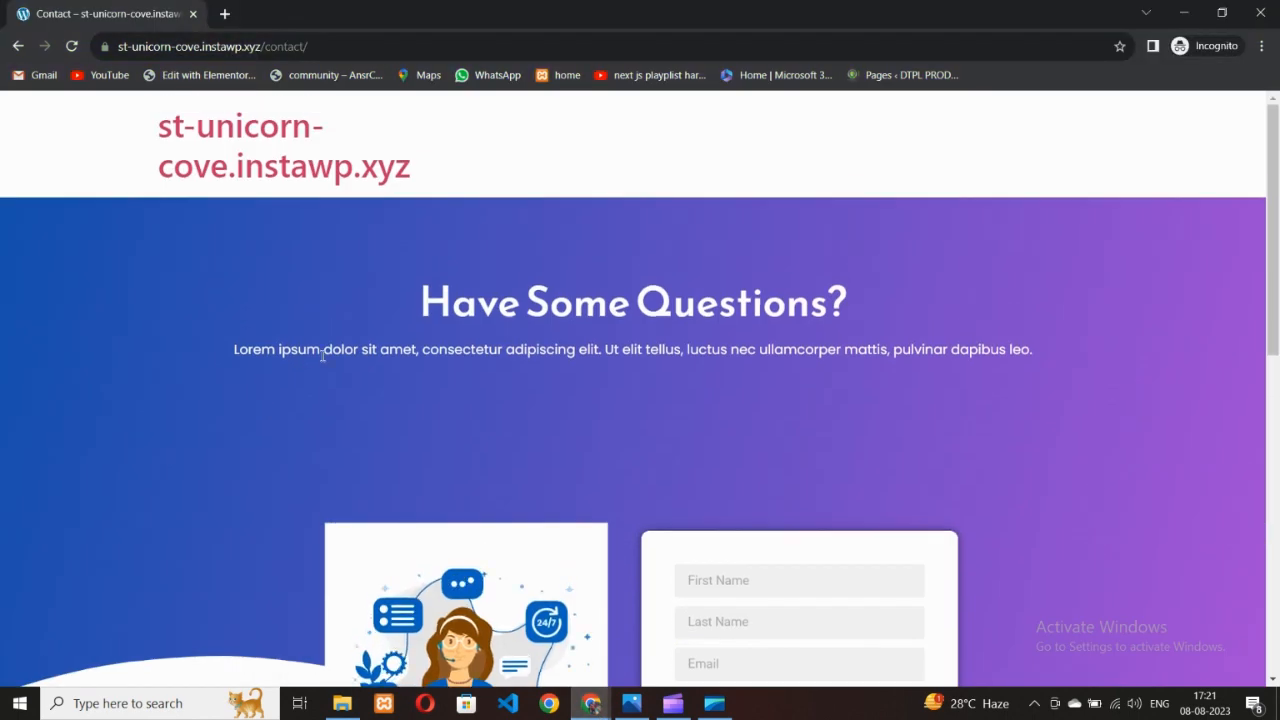
scroll(460, 275, down, 3)
scroll(596, 388, up, 3)
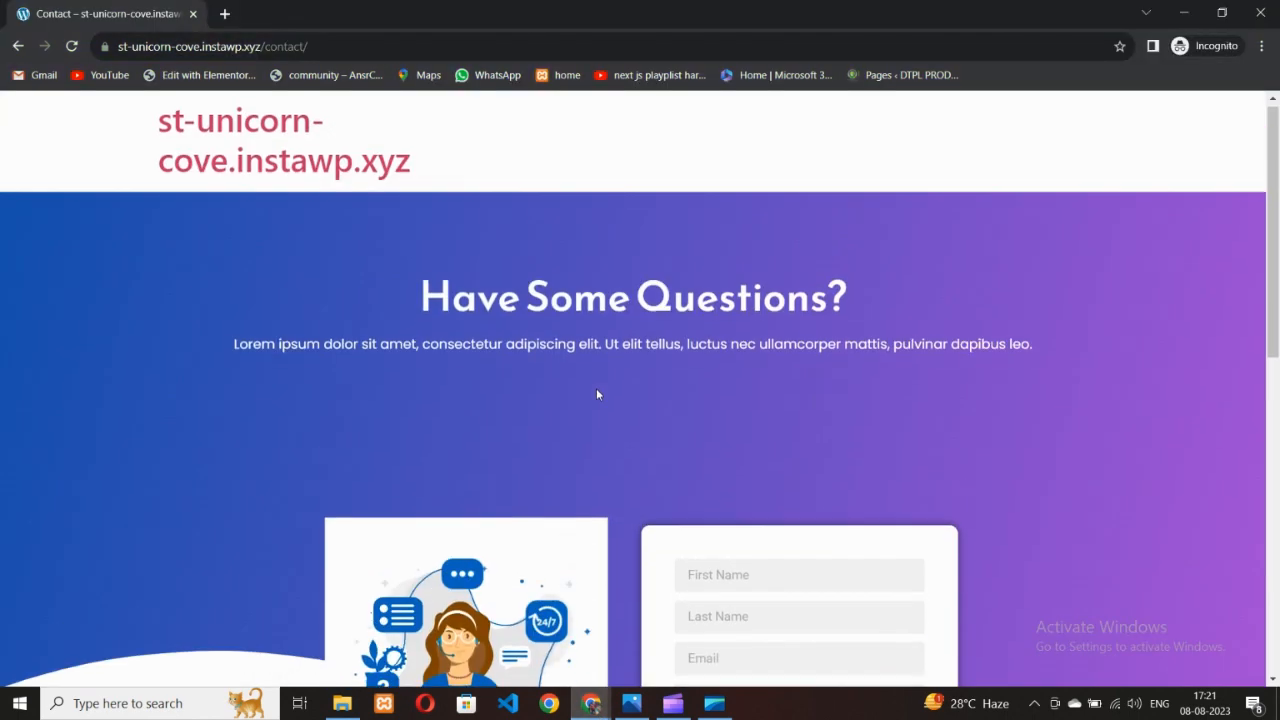
scroll(663, 414, down, 3)
scroll(528, 448, down, 3)
scroll(528, 448, up, 3)
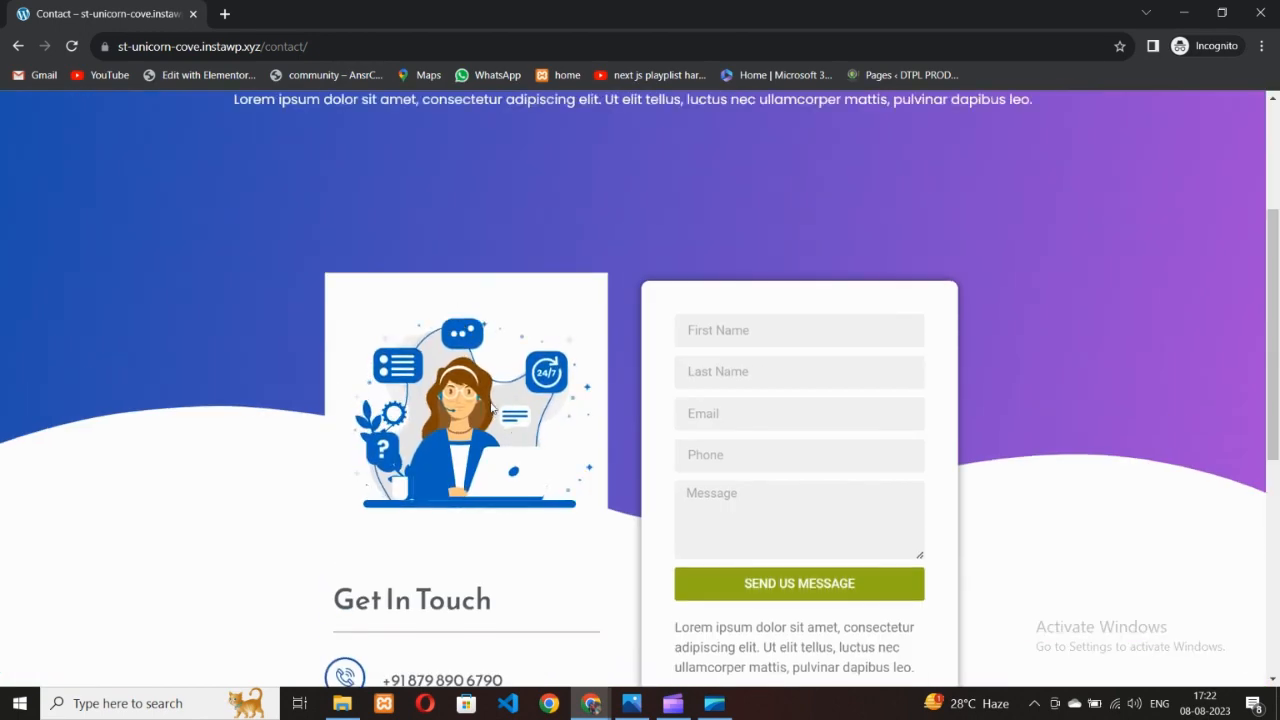
scroll(439, 381, up, 3)
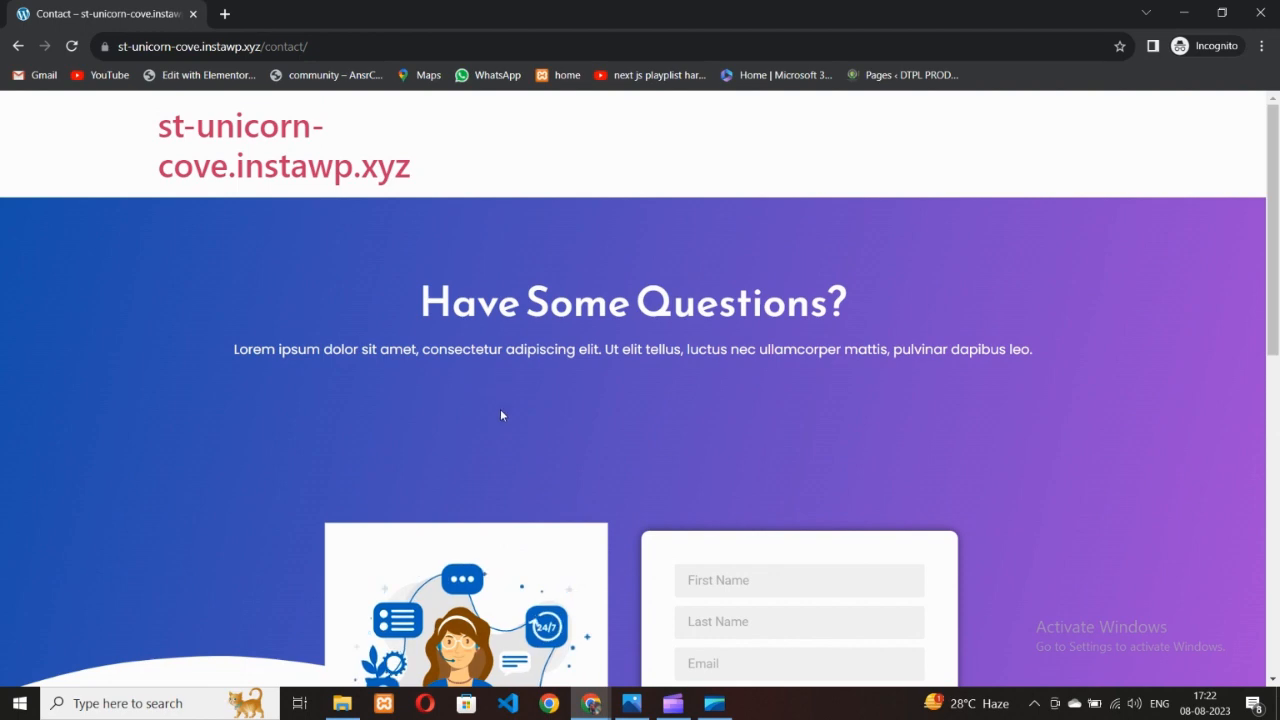
scroll(508, 456, down, 3)
scroll(474, 394, down, 4)
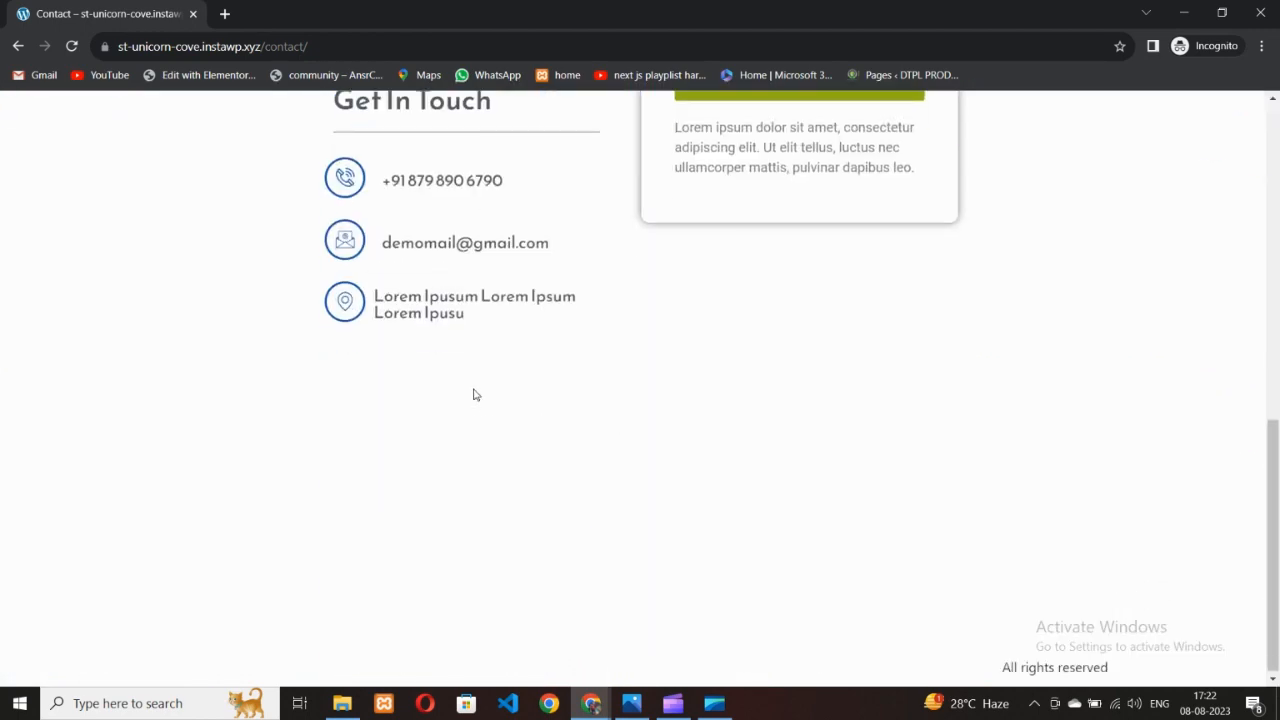
scroll(474, 383, up, 6)
scroll(479, 385, down, 3)
scroll(481, 394, up, 3)
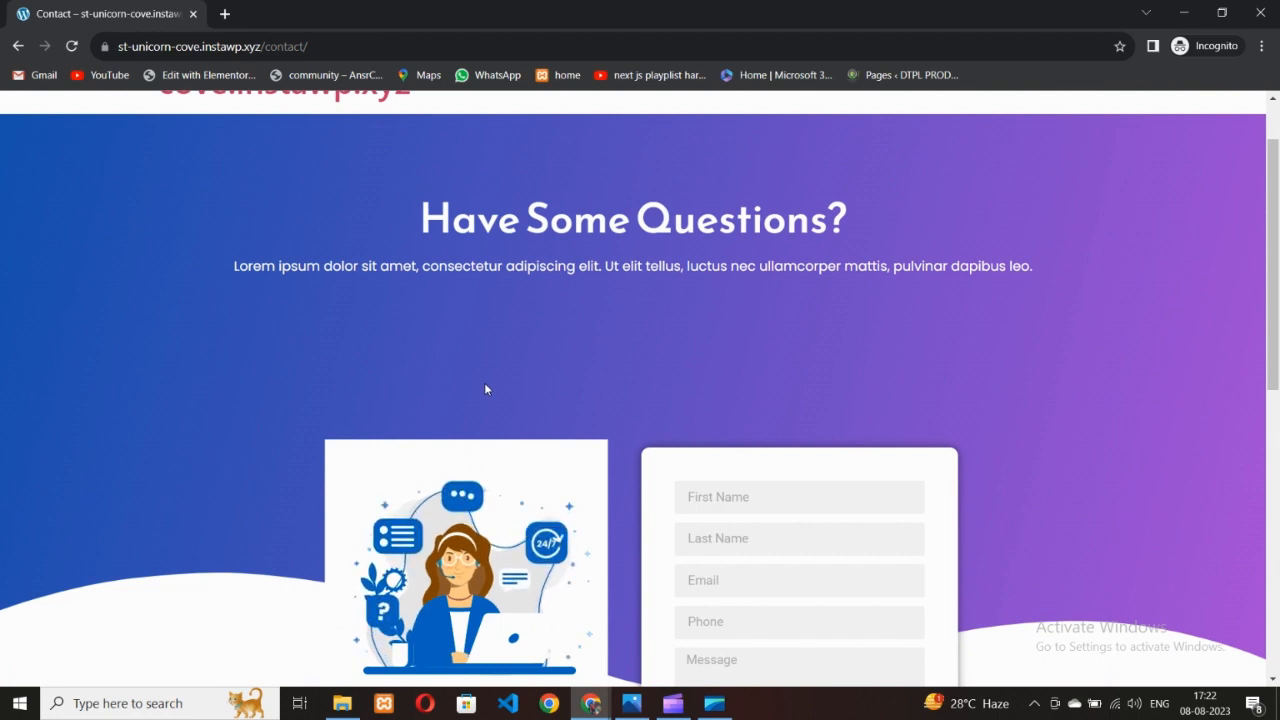
scroll(477, 380, up, 1)
scroll(478, 403, down, 2)
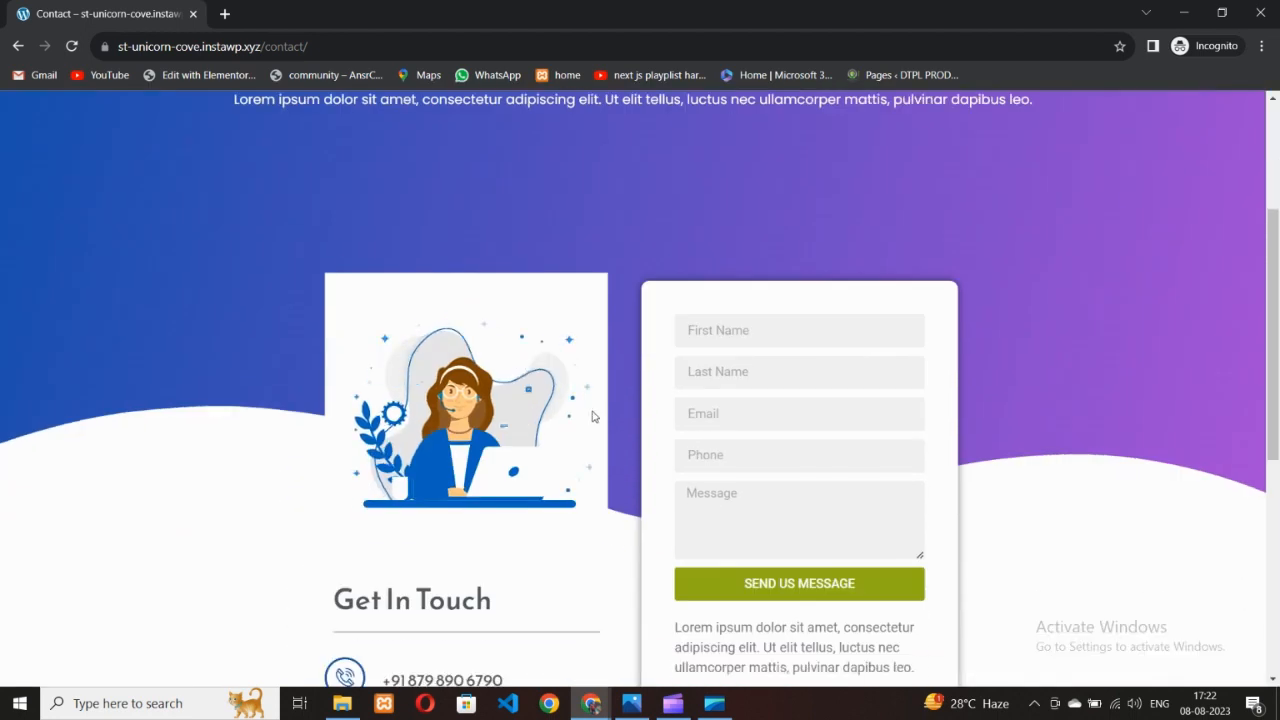
click(672, 703)
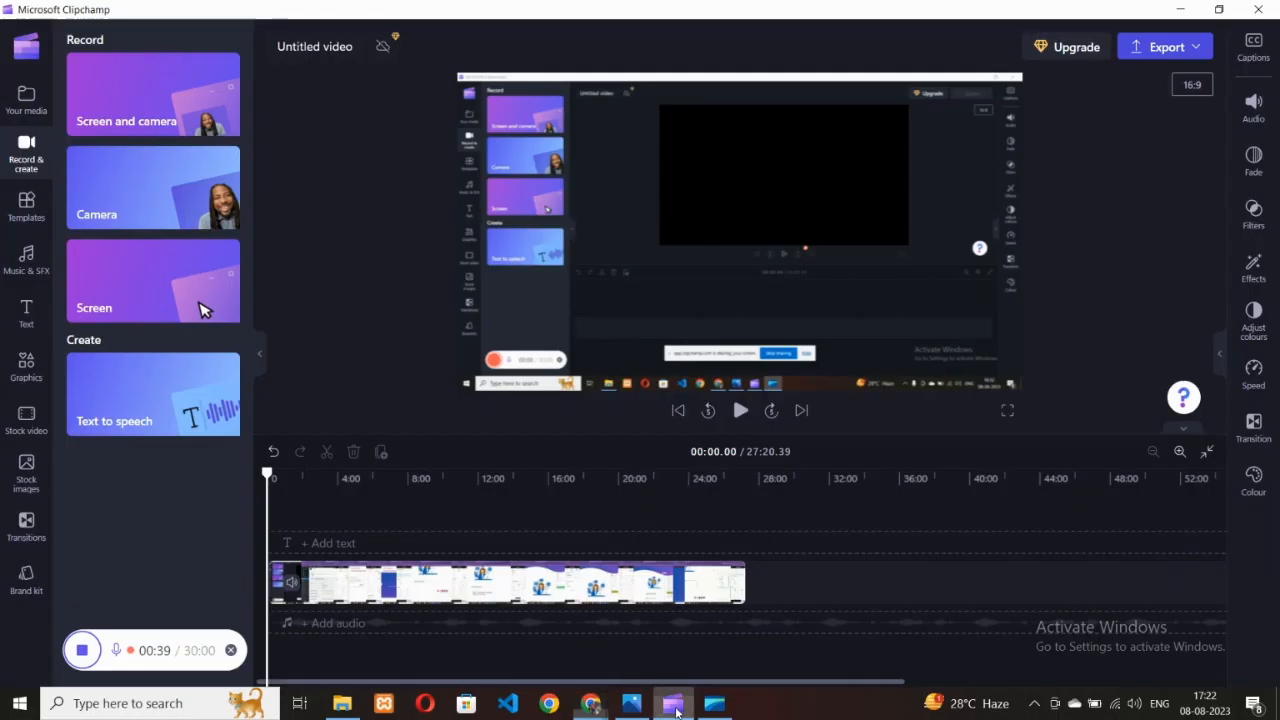